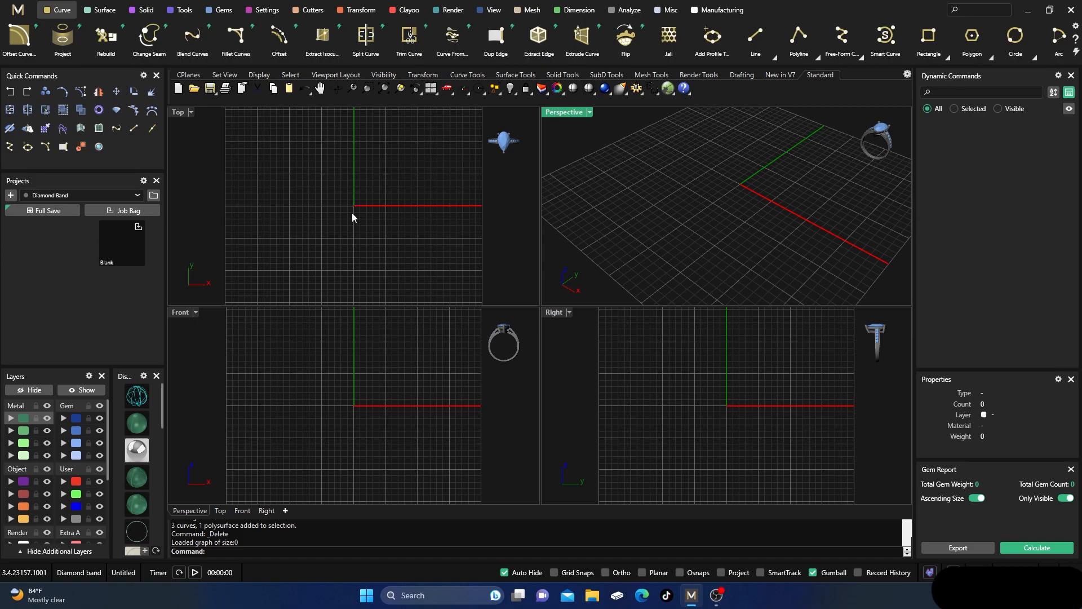
# - Create a round diamond gem and set it to the 0.002 ct, 0.80 mm entry from the size list
pyautogui.click(224, 17)
pyautogui.click(246, 40)
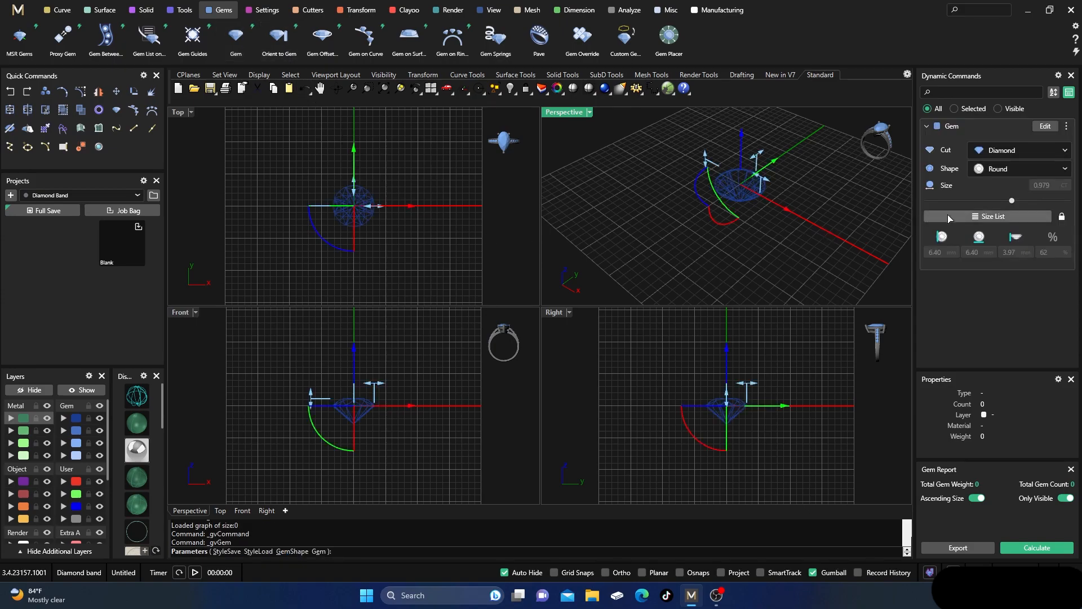
pyautogui.click(938, 215)
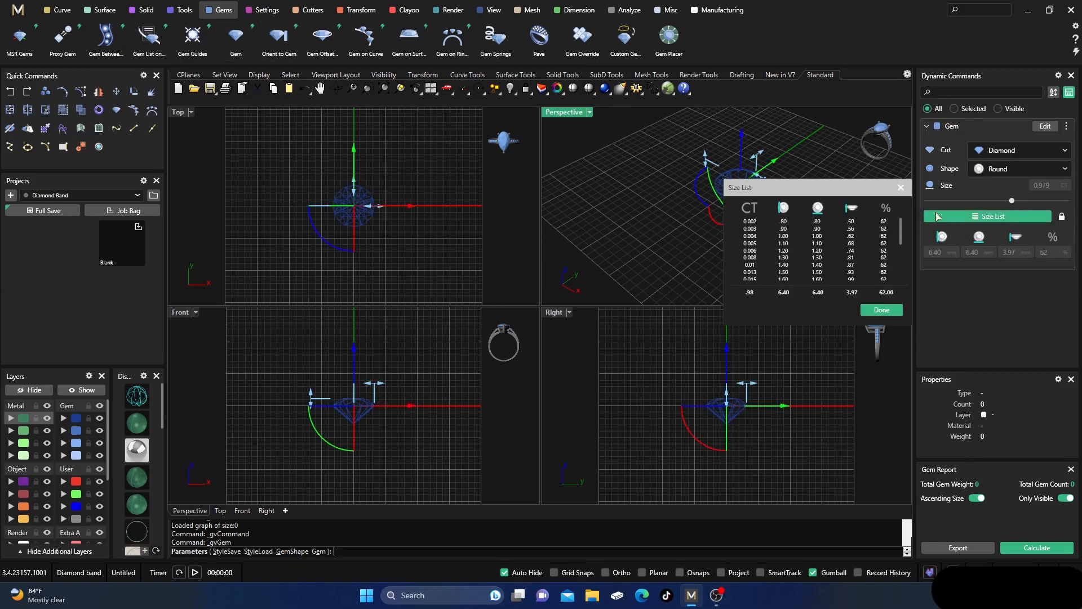
pyautogui.click(751, 223)
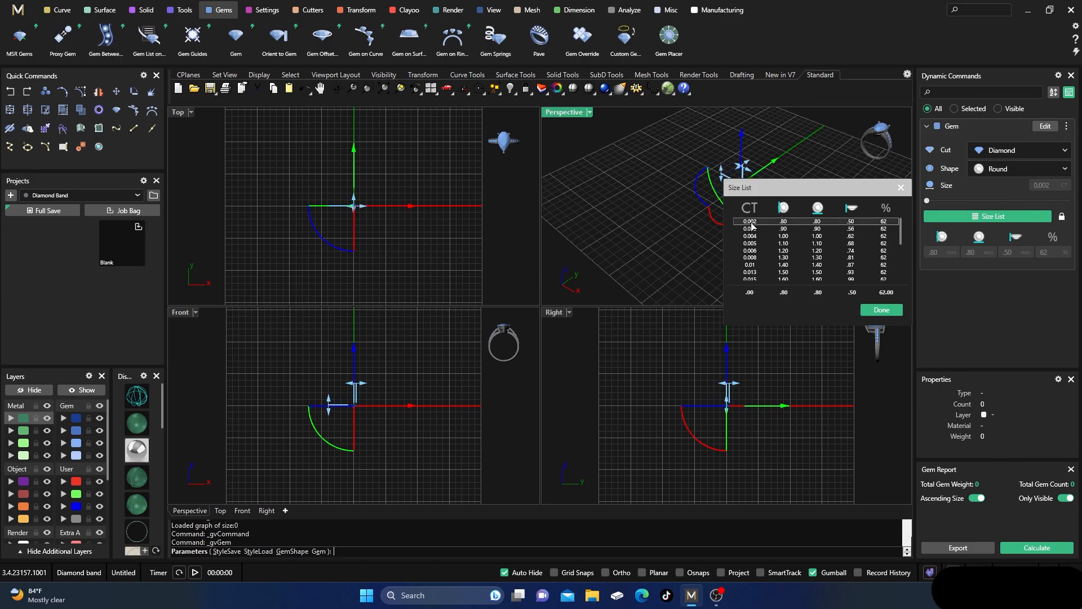
pyautogui.click(887, 310)
# - Move the gem about one grid square from the origin along positive Y in the Top view and confirm it
pyautogui.scroll(6, 358, 181)
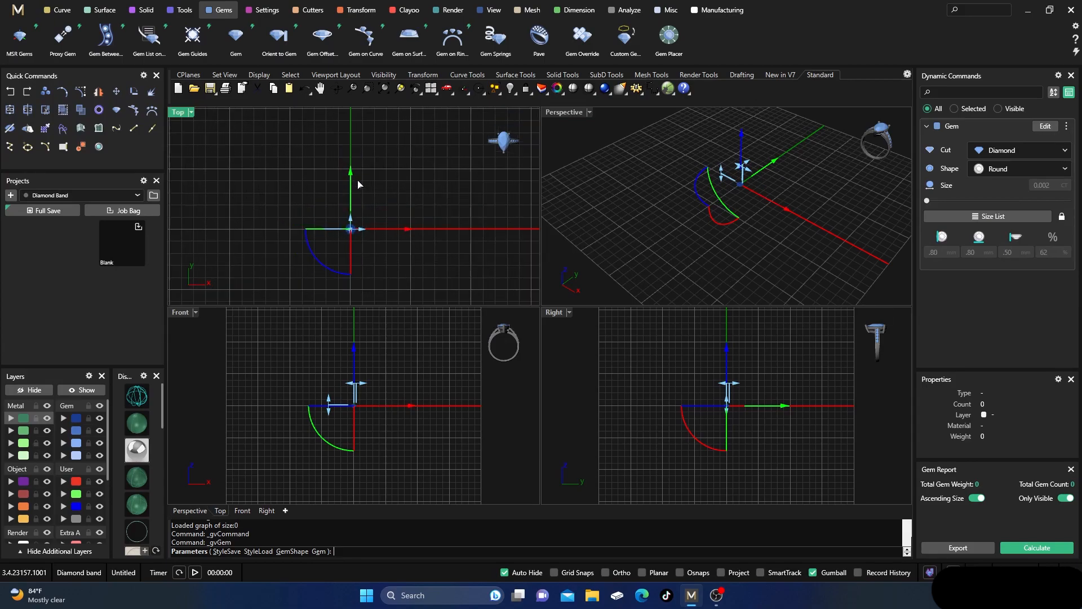
pyautogui.moveTo(388, 213); pyautogui.dragTo(399, 205, button='right')
pyautogui.scroll(10, 369, 221)
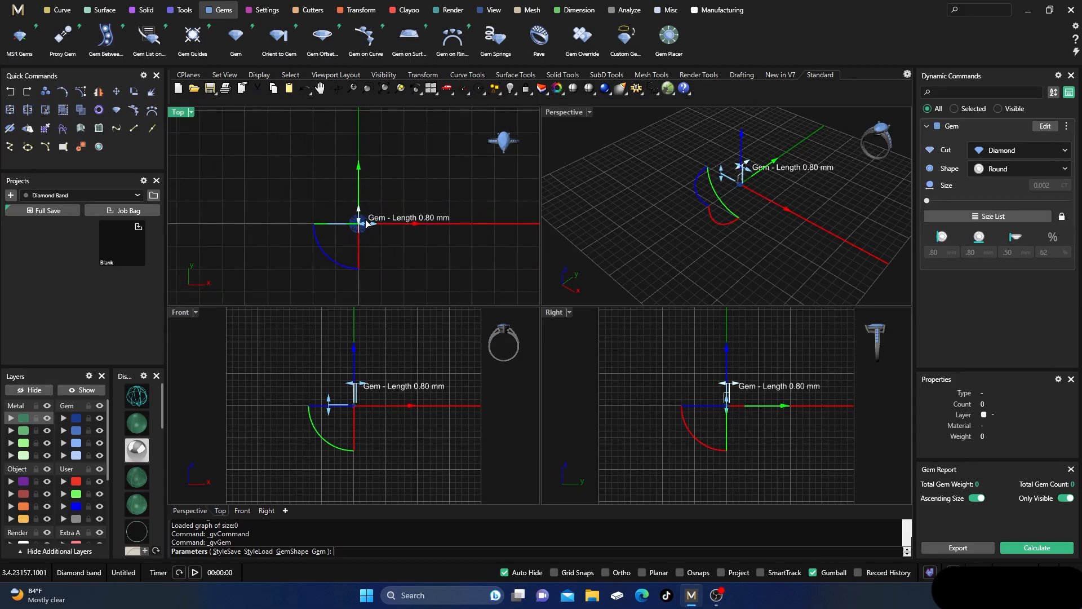
pyautogui.moveTo(355, 190); pyautogui.dragTo(356, 155)
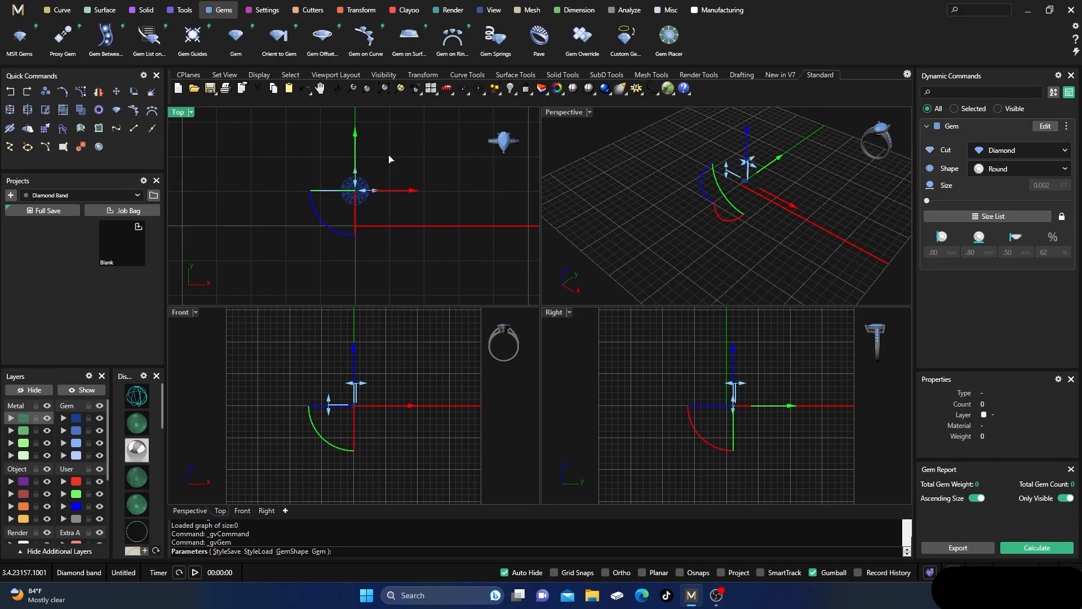
pyautogui.rightClick(389, 159)
# - Mirror the gem with only X Mirror enabled to place a copy across the X axis
pyautogui.click(358, 189)
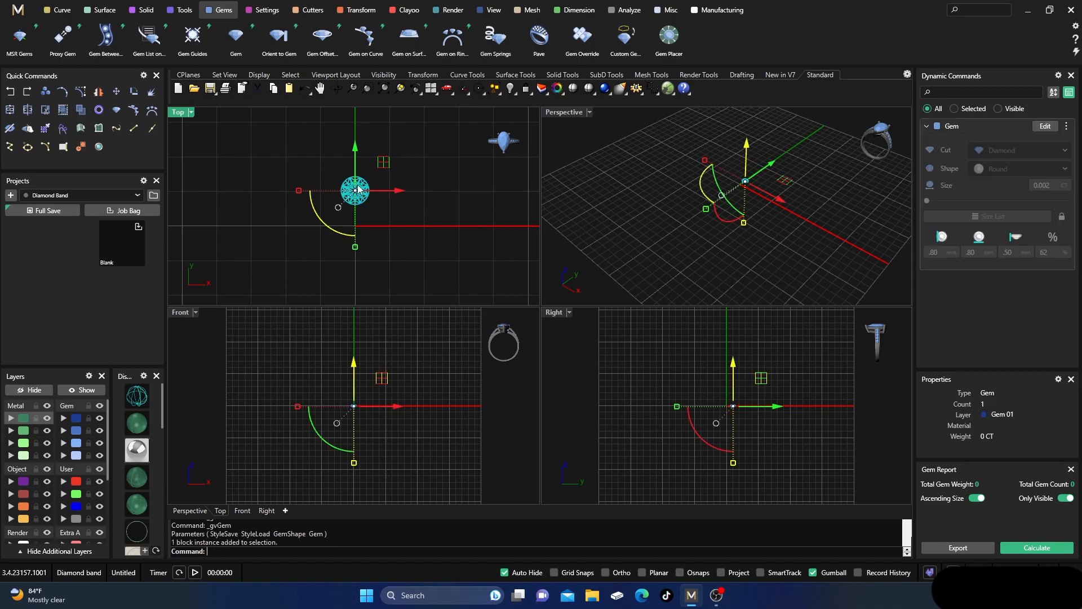
pyautogui.click(366, 12)
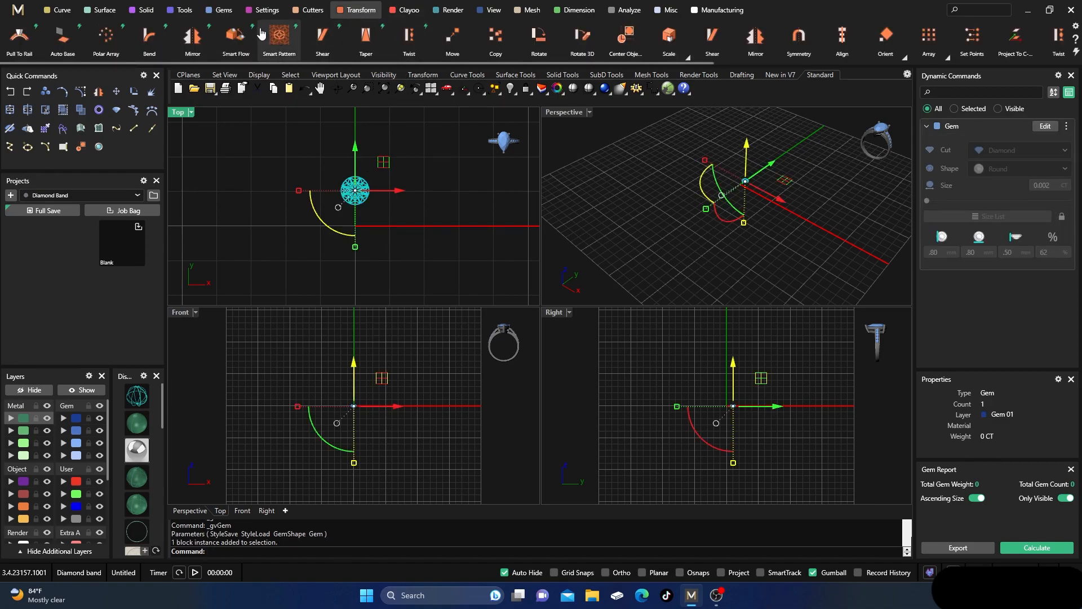
pyautogui.click(192, 35)
pyautogui.click(1062, 193)
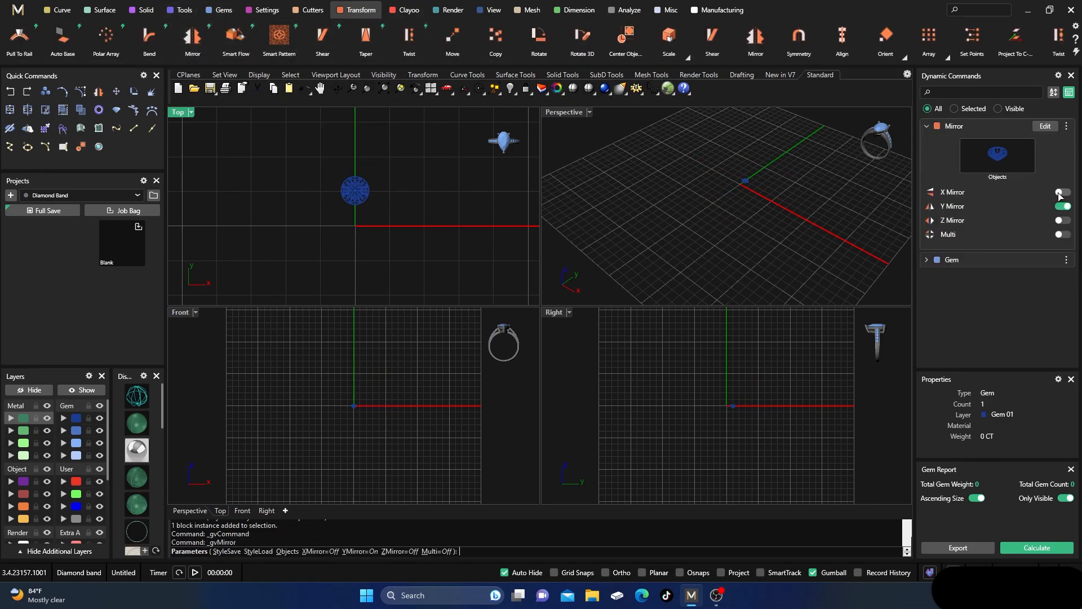
pyautogui.click(1062, 207)
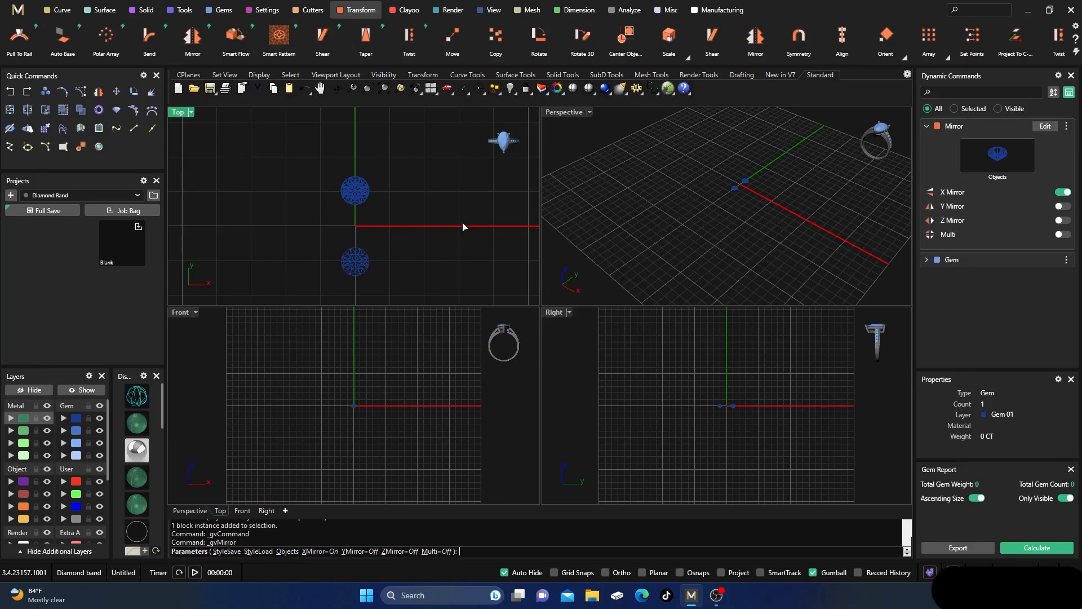
pyautogui.press('Return')
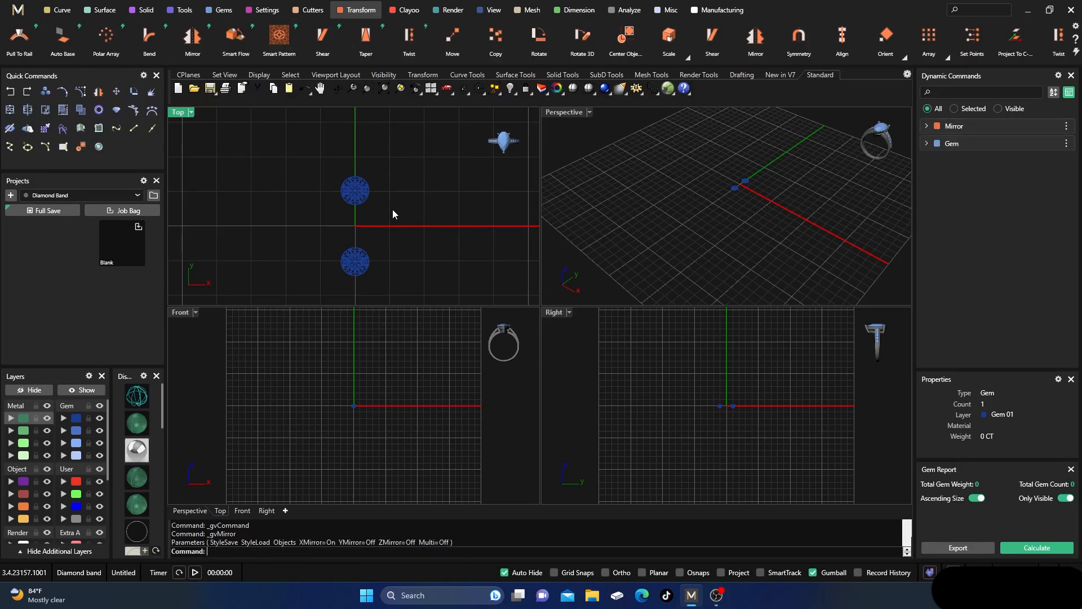
pyautogui.scroll(2, 366, 199)
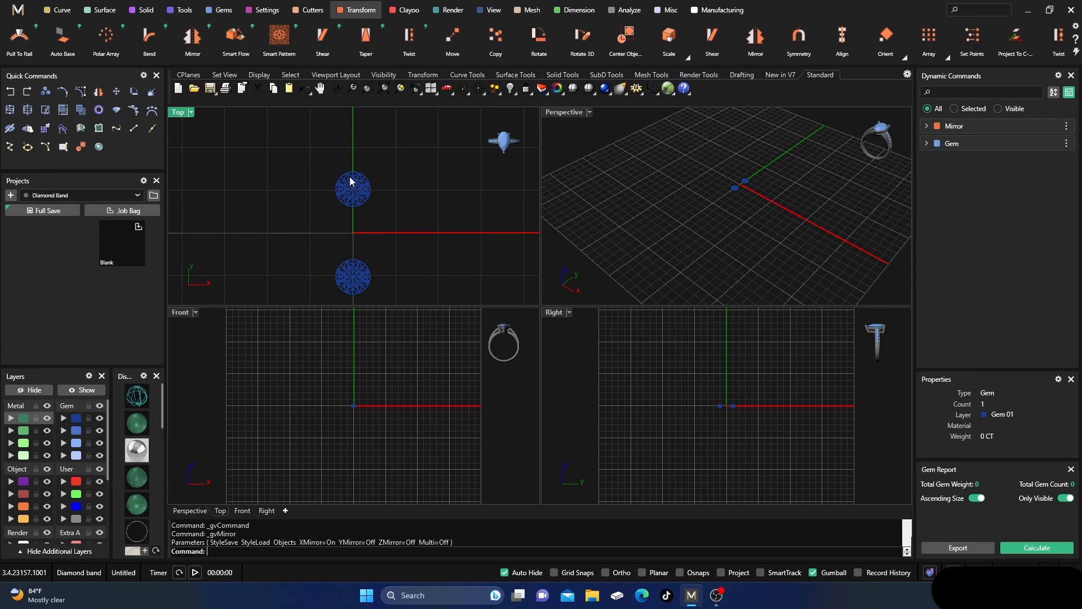
pyautogui.click(358, 192)
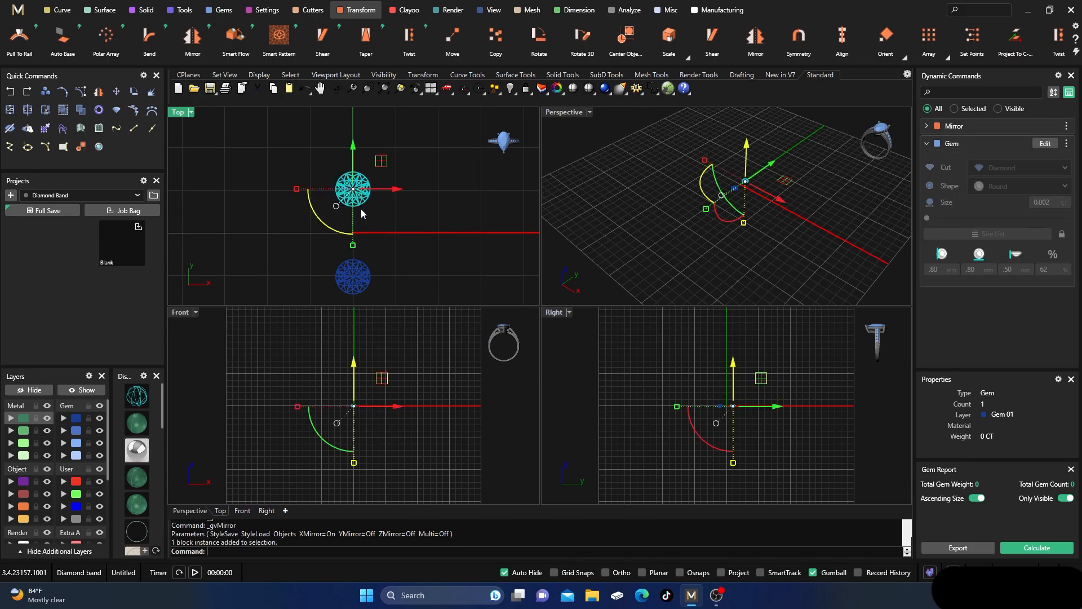
pyautogui.click(361, 287)
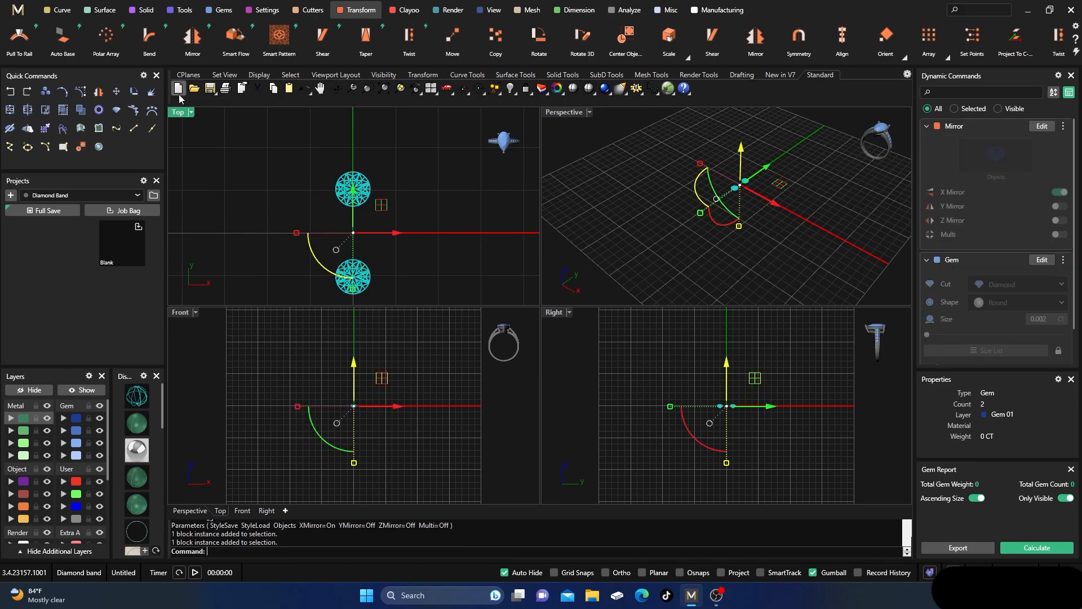
pyautogui.click(190, 38)
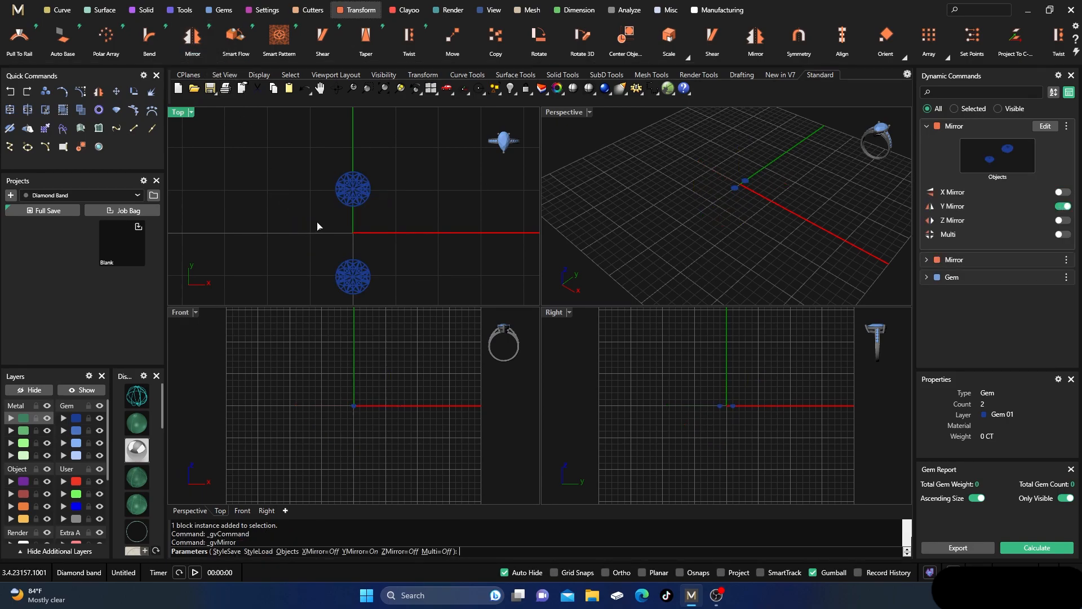
pyautogui.click(1062, 192)
pyautogui.click(1063, 206)
pyautogui.click(1062, 221)
pyautogui.click(1062, 206)
pyautogui.click(1062, 192)
pyautogui.press('Return')
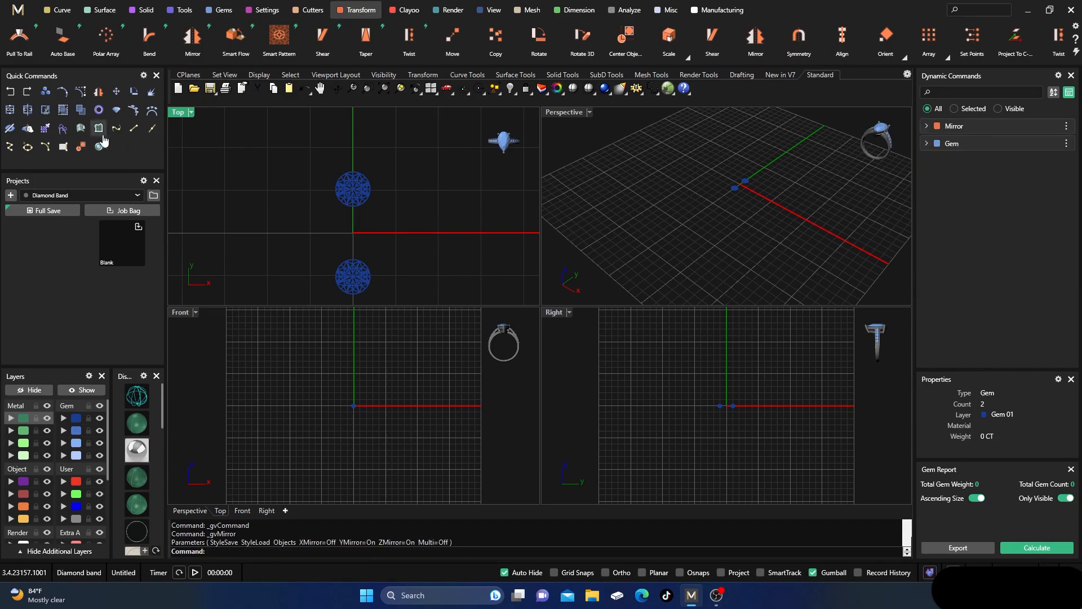
pyautogui.click(98, 95)
pyautogui.click(346, 194)
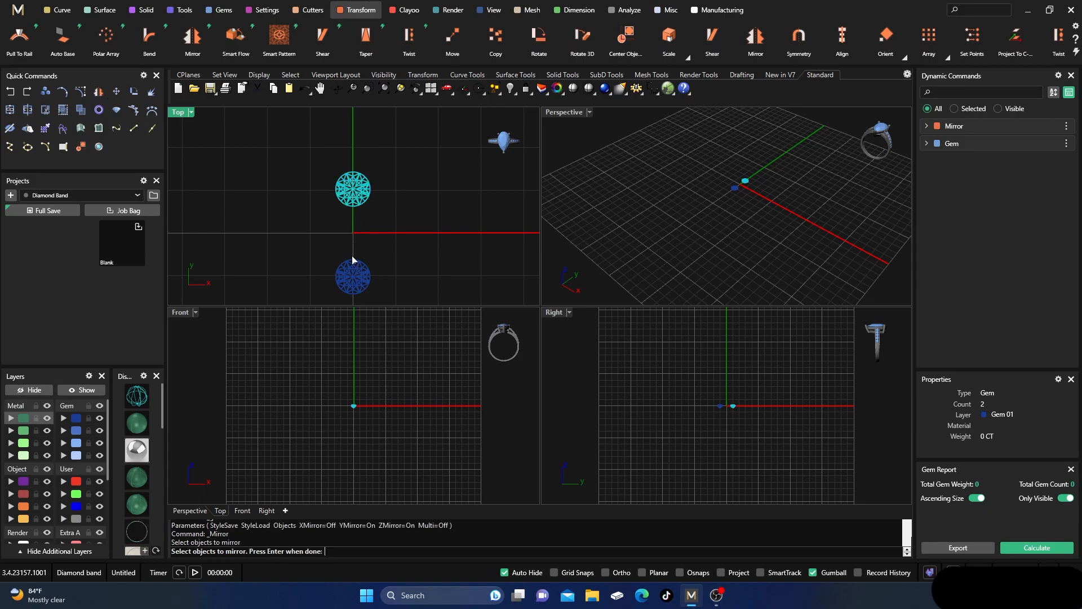
pyautogui.click(346, 282)
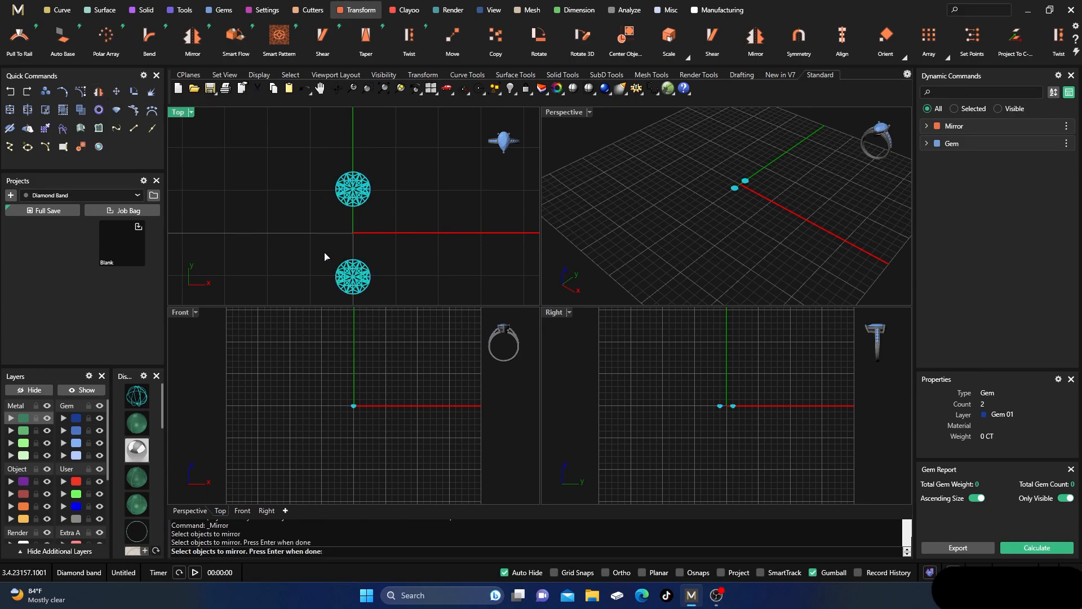
pyautogui.press('Return')
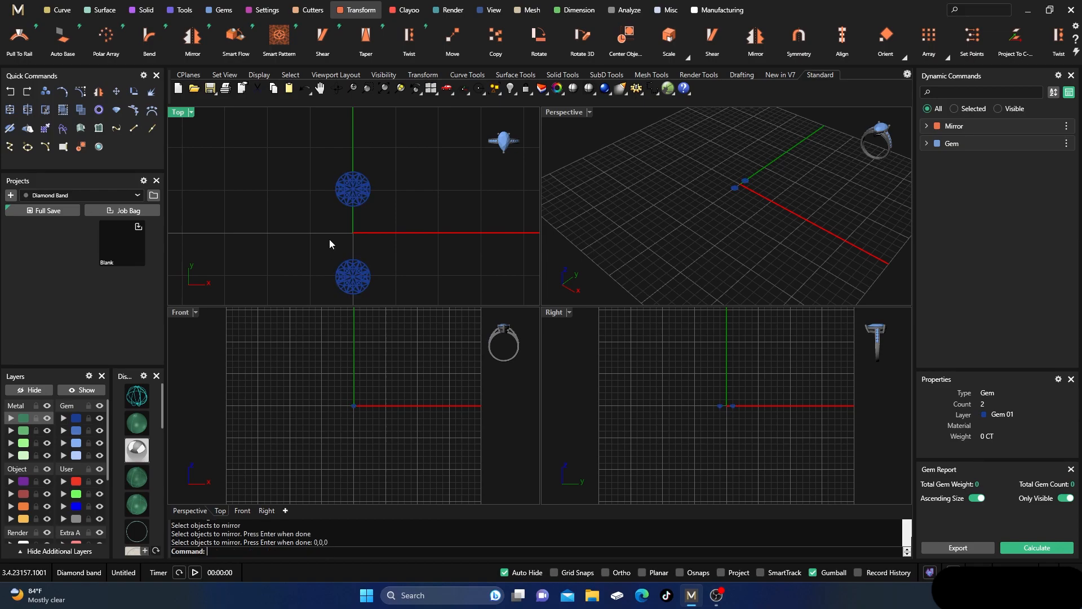
# - Mirror copies of both gems about a diagonal plane starting at 0,0,0 in the Top view, forming a four-gem cross
pyautogui.moveTo(400, 257); pyautogui.dragTo(303, 173)
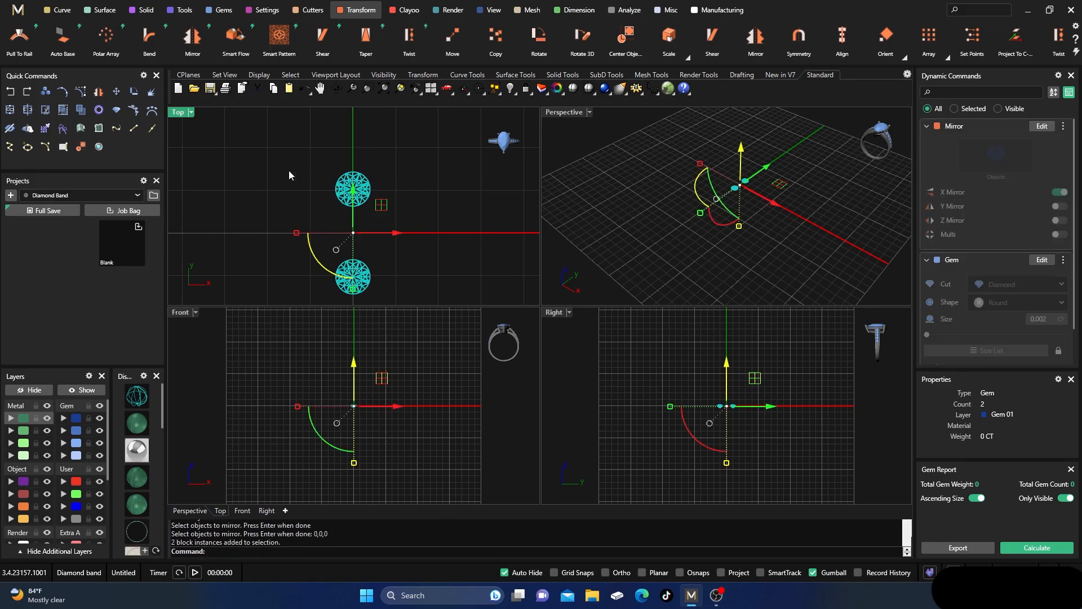
pyautogui.click(106, 95)
pyautogui.write('0,0,0')
pyautogui.press('Return')
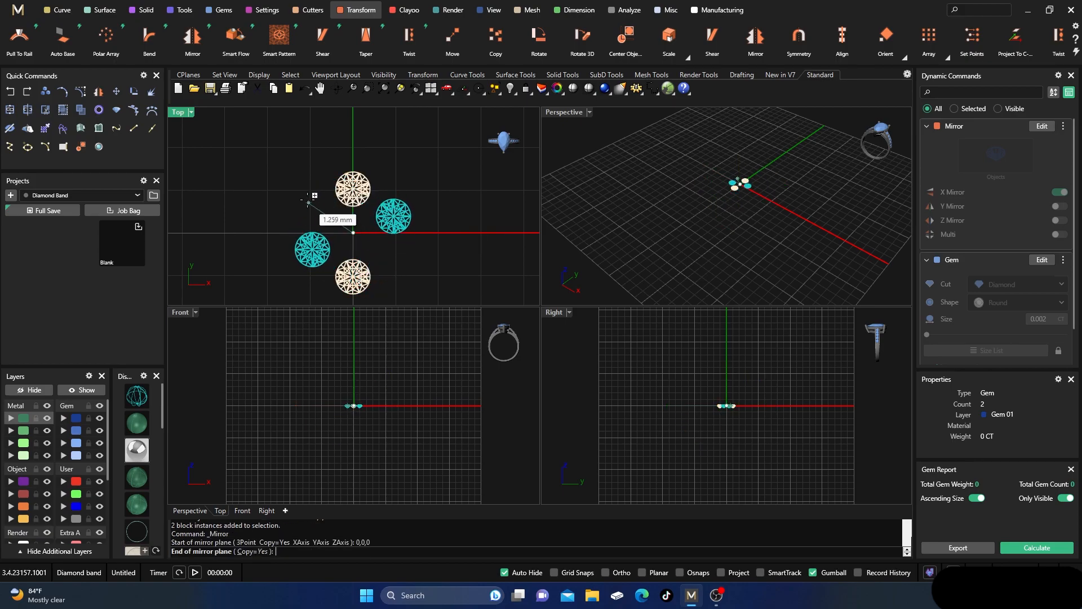
pyautogui.click(290, 175)
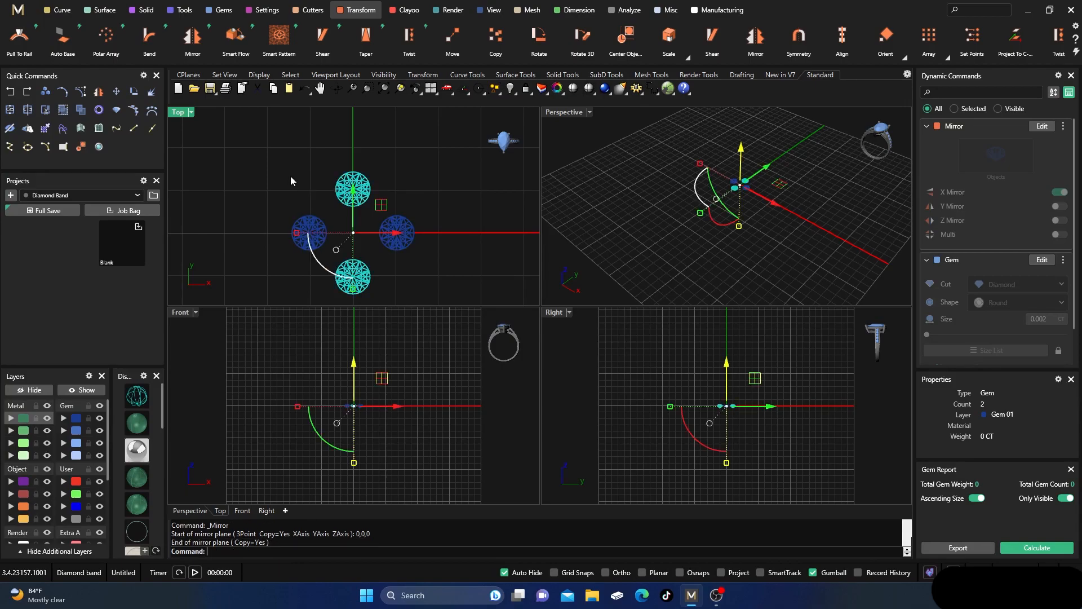
pyautogui.press('Escape')
# - On the orange Creation layer, draw a circle about 0.45 mm in diameter overlapping the +X edge of the upper gem in the Top view
pyautogui.scroll(3, 356, 228)
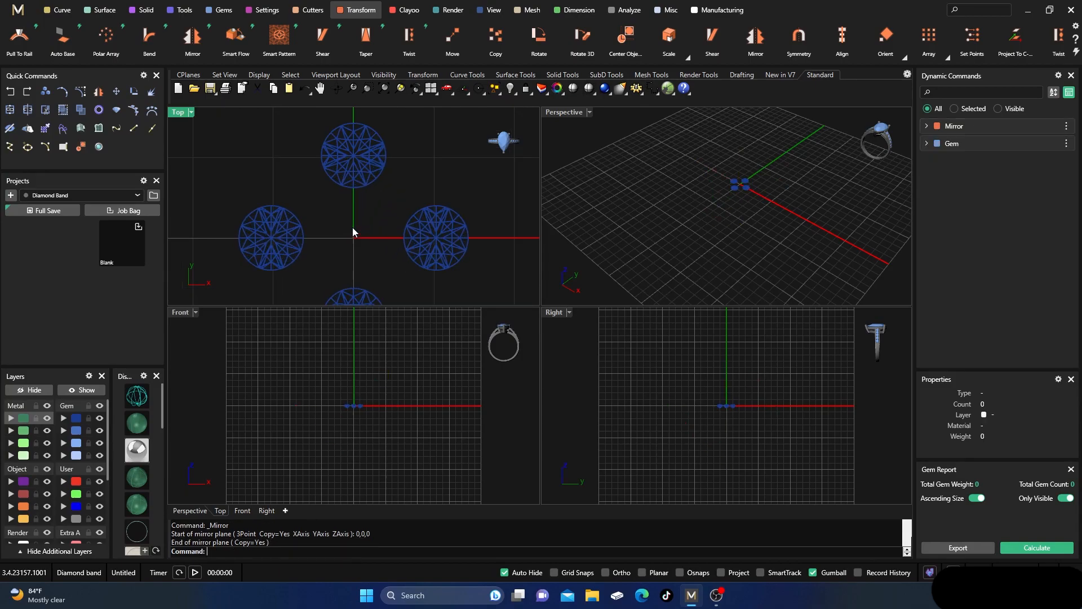
pyautogui.scroll(-2, 358, 209)
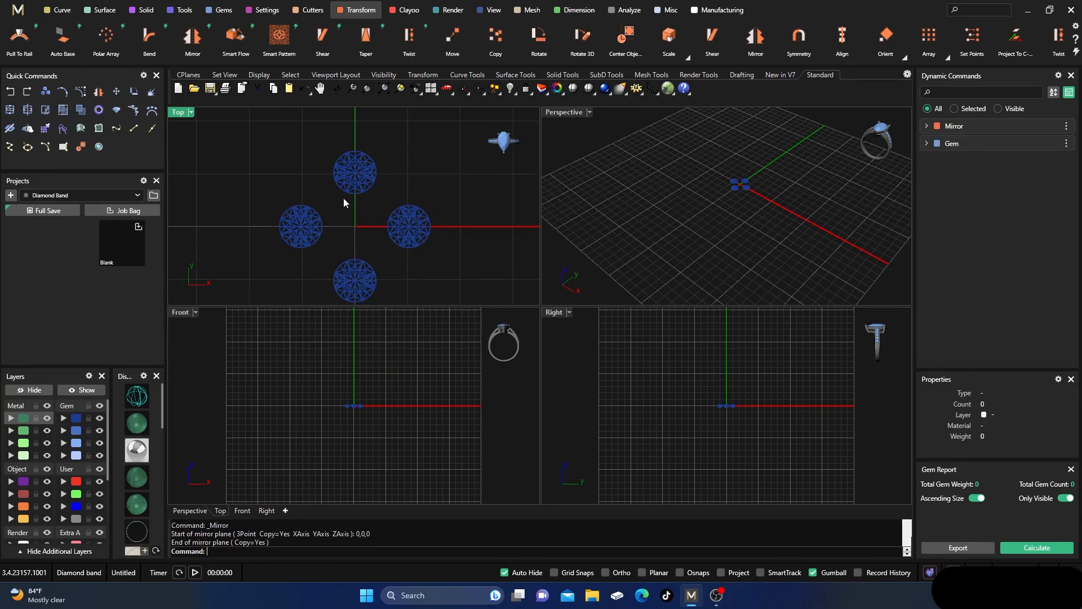
pyautogui.scroll(-1, 346, 199)
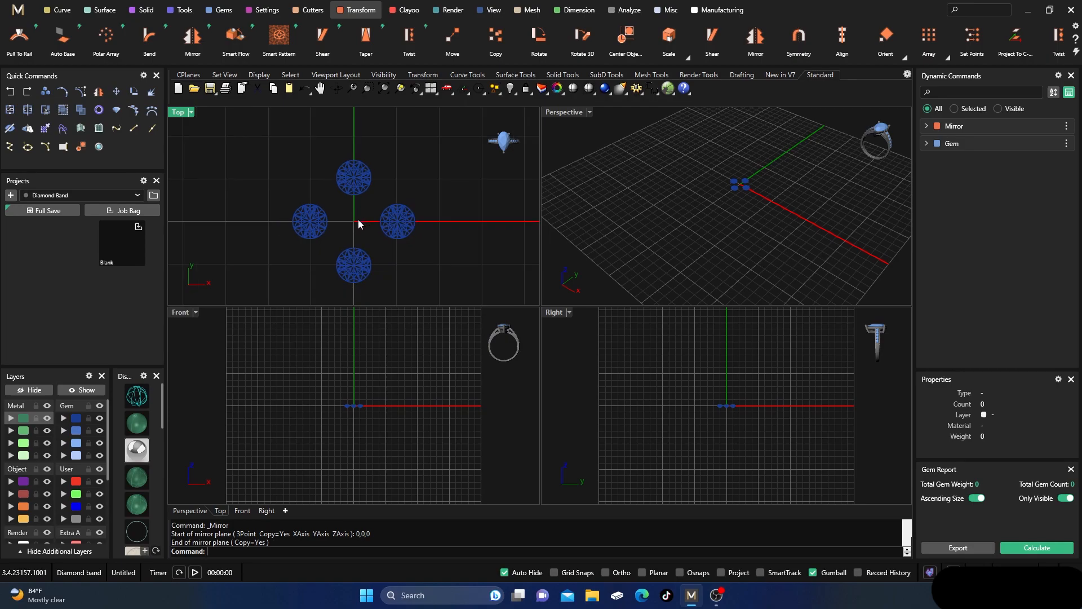
pyautogui.moveTo(365, 224); pyautogui.dragTo(365, 219, button='right')
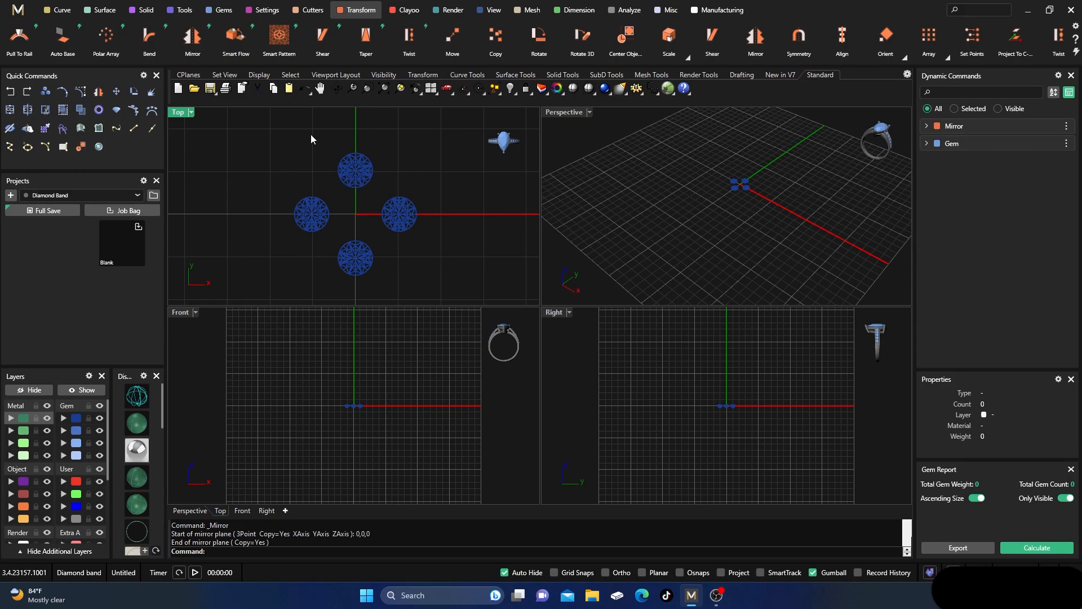
pyautogui.click(59, 10)
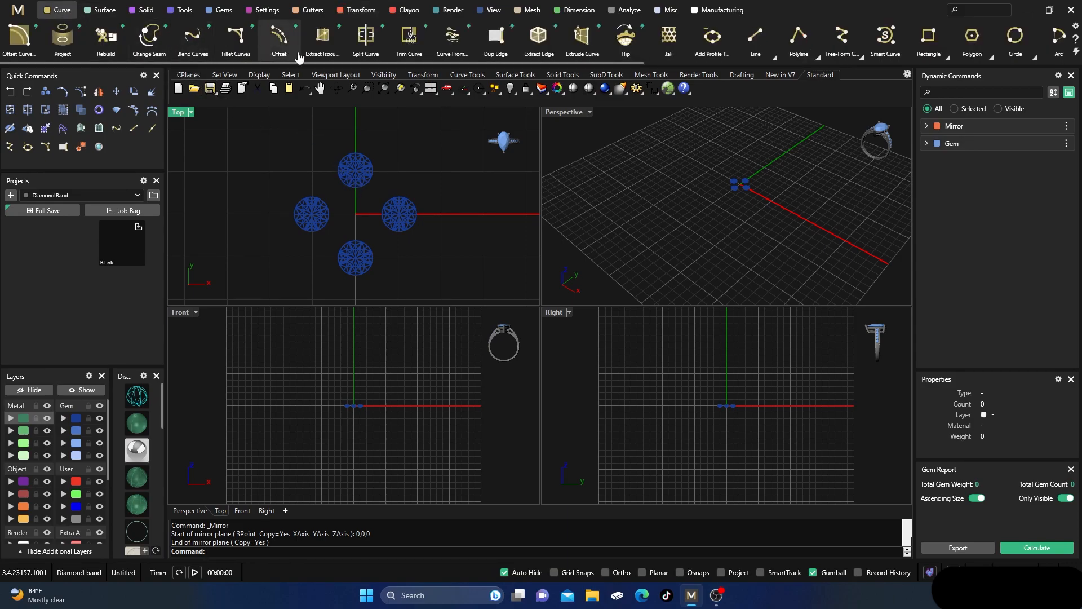
pyautogui.click(1016, 38)
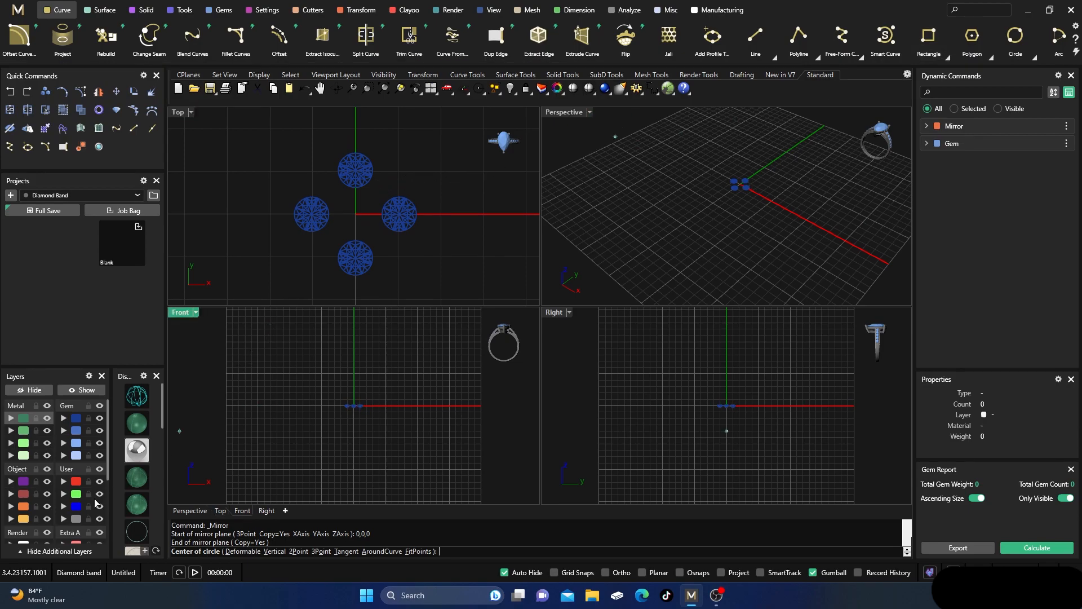
pyautogui.click(23, 521)
pyautogui.scroll(3, 409, 156)
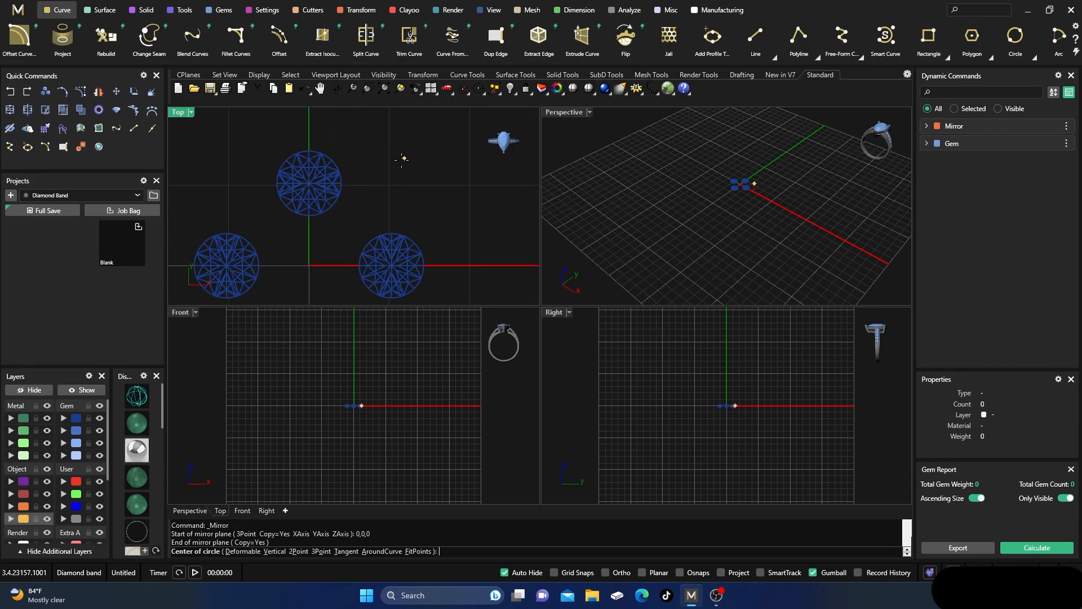
pyautogui.click(353, 184)
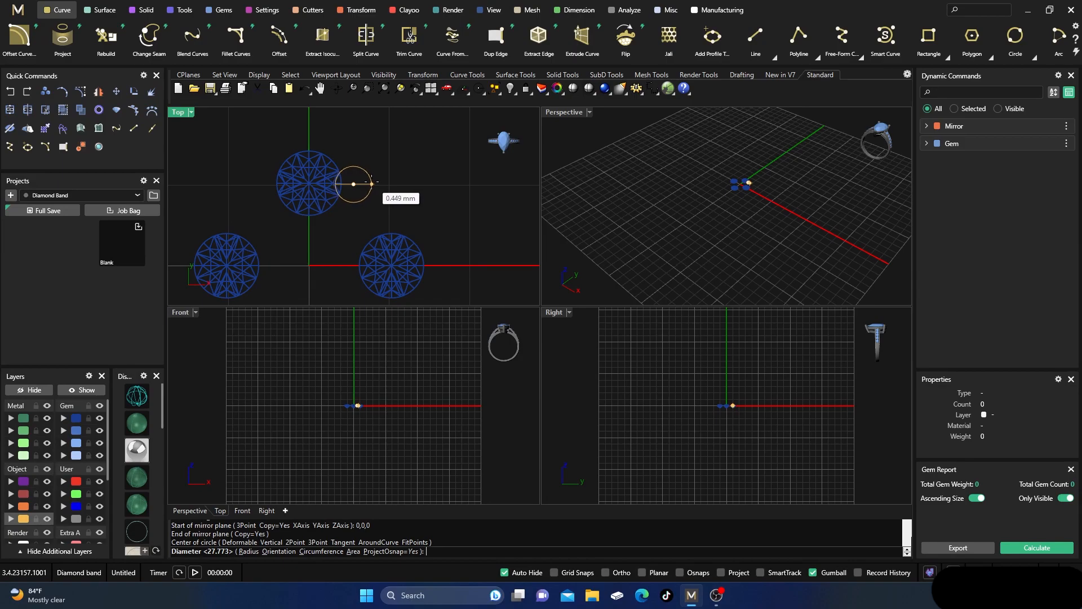
pyautogui.click(372, 183)
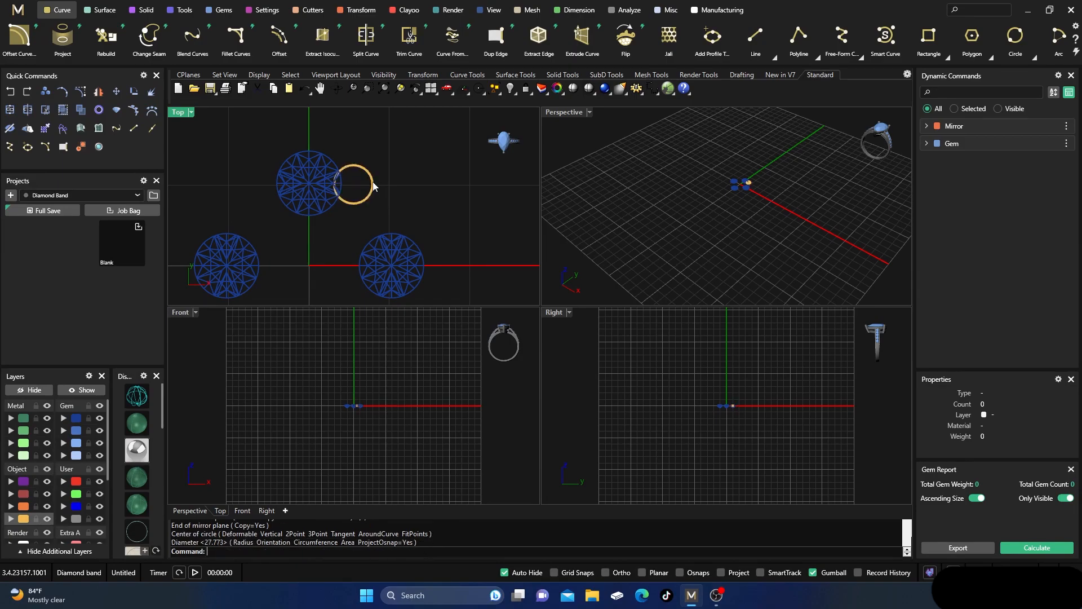
# - Nudge the small circle slightly along X toward the upper gem
pyautogui.click(373, 185)
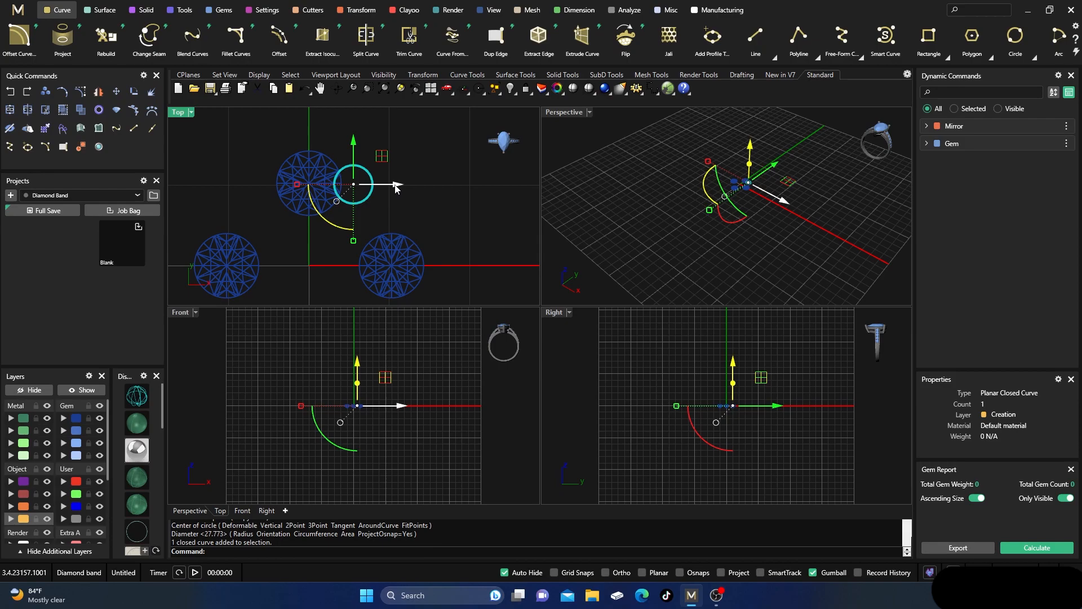
pyautogui.moveTo(395, 184); pyautogui.dragTo(394, 184)
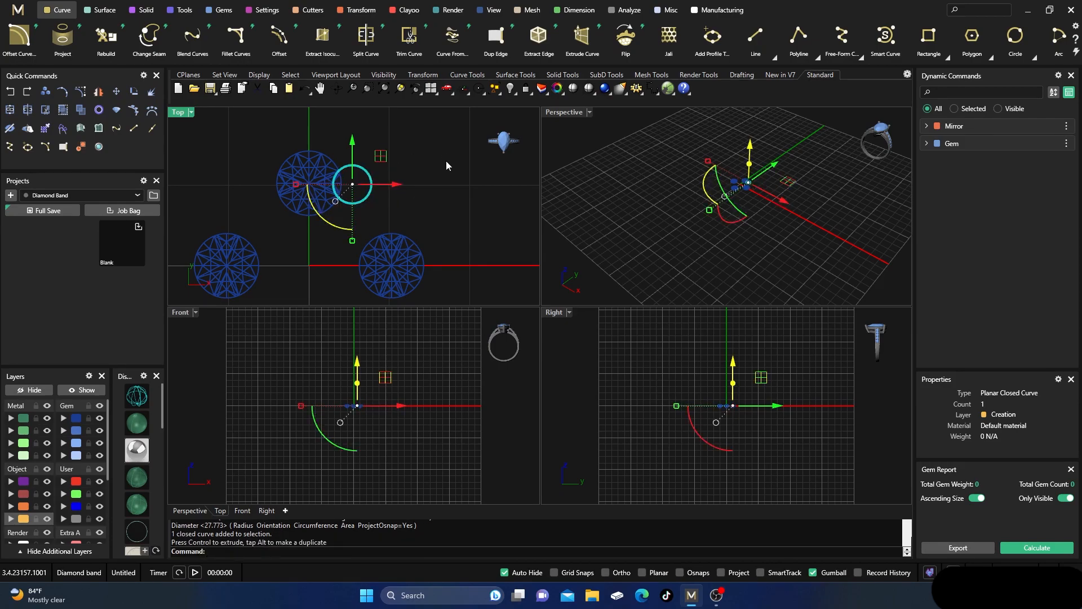
pyautogui.press('Return')
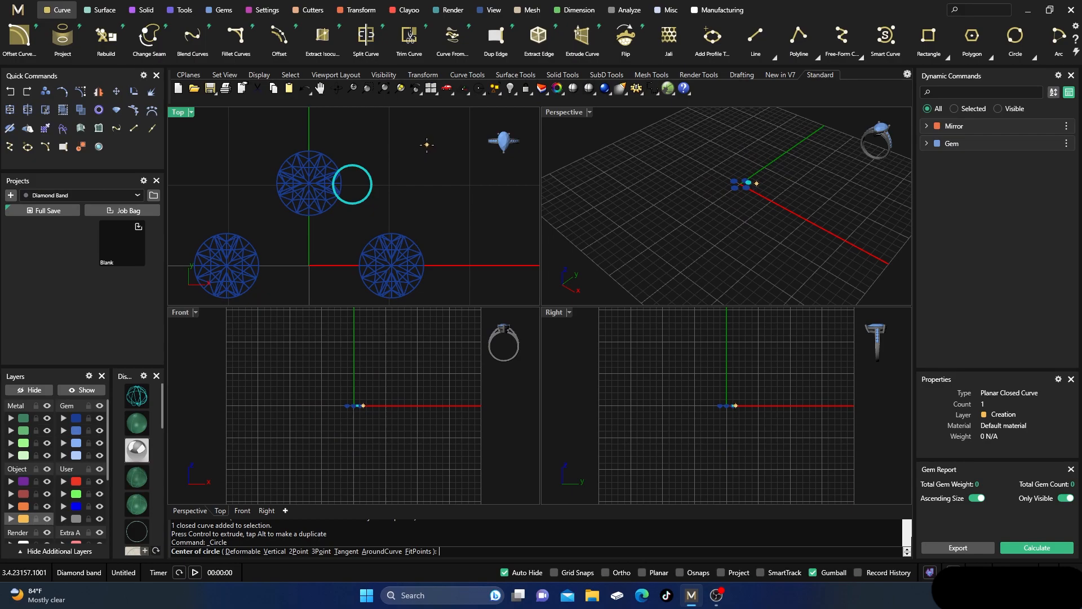
pyautogui.press('Escape')
pyautogui.press('Escape')
# - Mirror the small circle with X Mirror, Y Mirror and Multi enabled, placing circles on both sides of the upper and lower gems
pyautogui.click(371, 175)
pyautogui.click(400, 143)
pyautogui.click(367, 172)
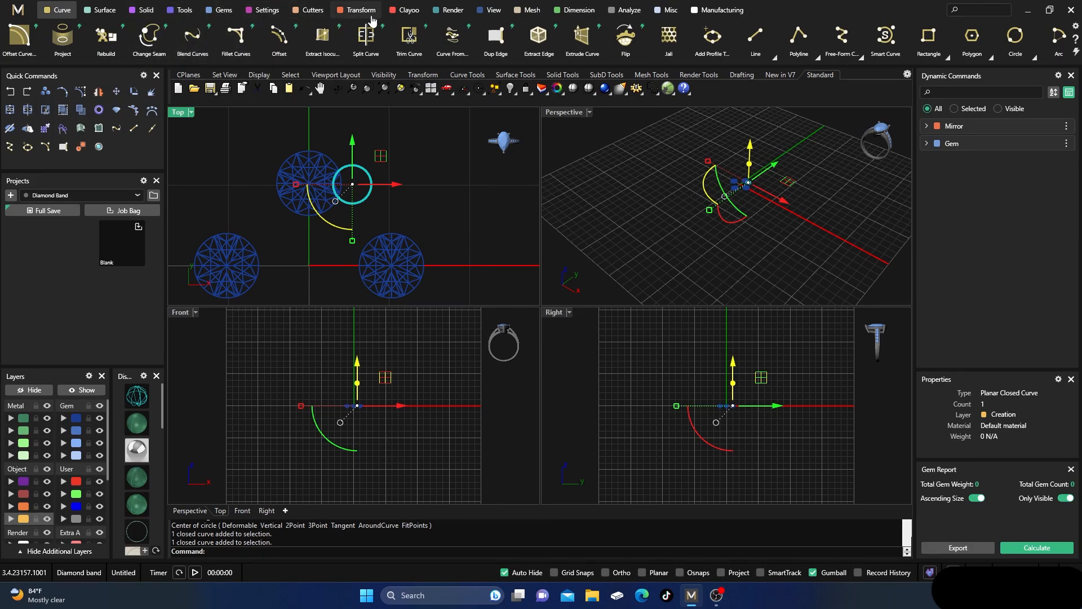
pyautogui.click(357, 9)
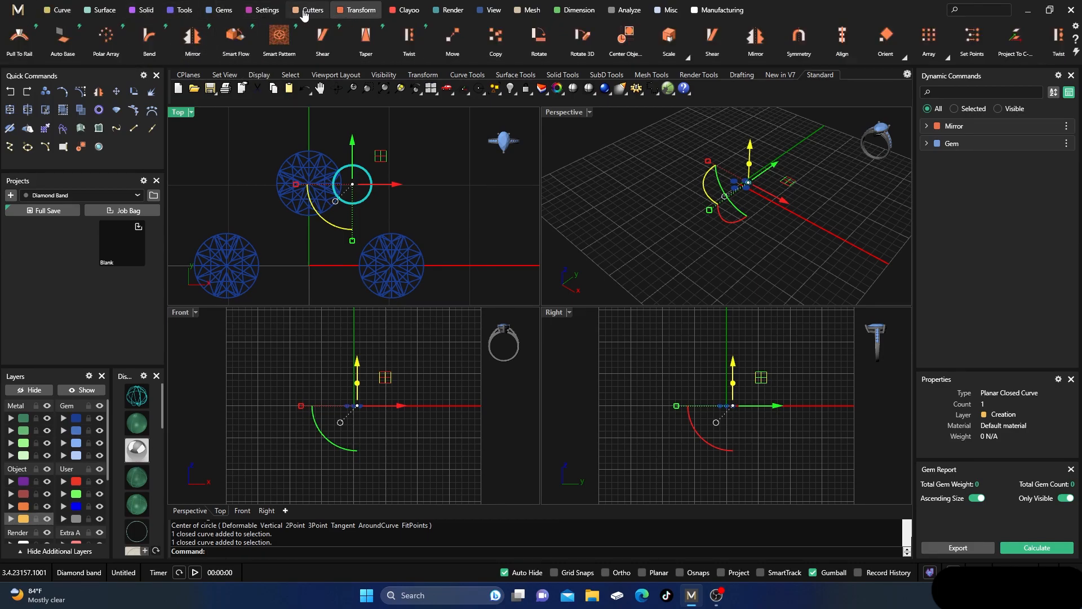
pyautogui.click(193, 38)
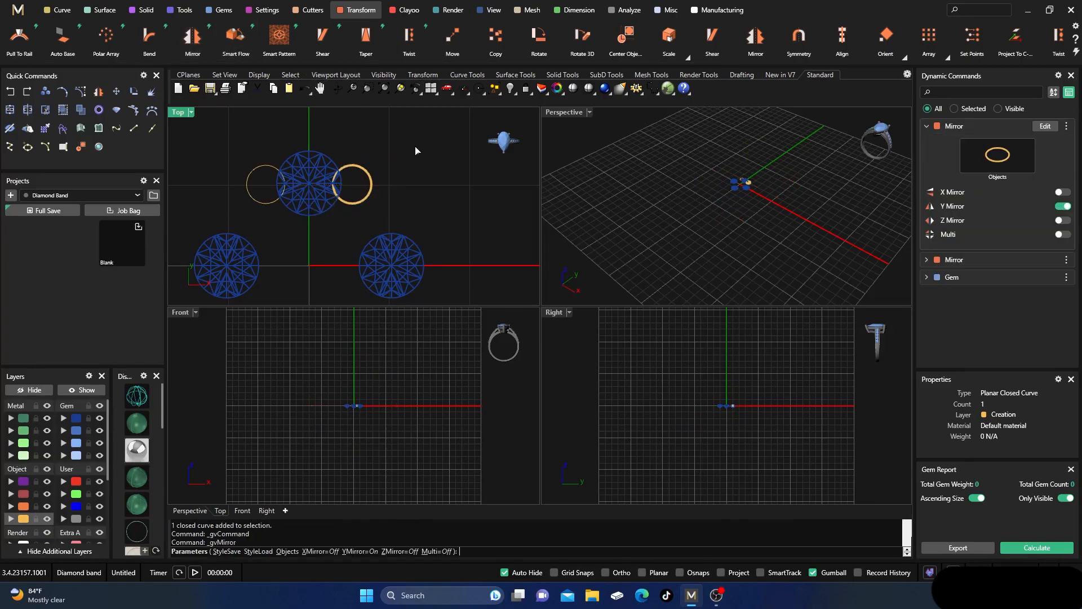
pyautogui.click(1061, 192)
pyautogui.scroll(-2, 479, 197)
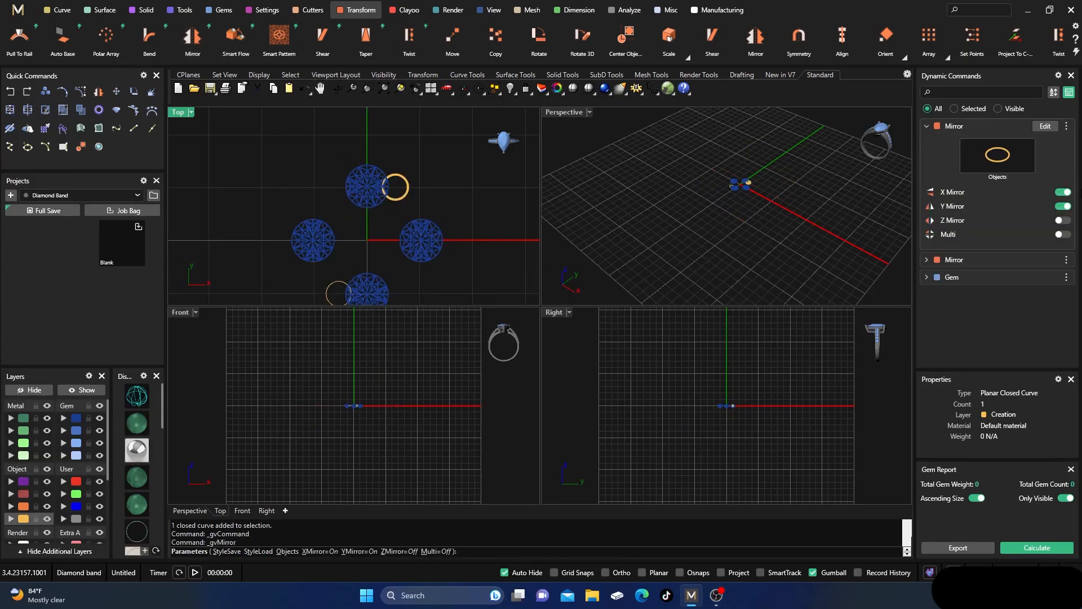
pyautogui.click(1063, 234)
pyautogui.rightClick(431, 175)
pyautogui.moveTo(431, 171); pyautogui.dragTo(417, 146, button='right')
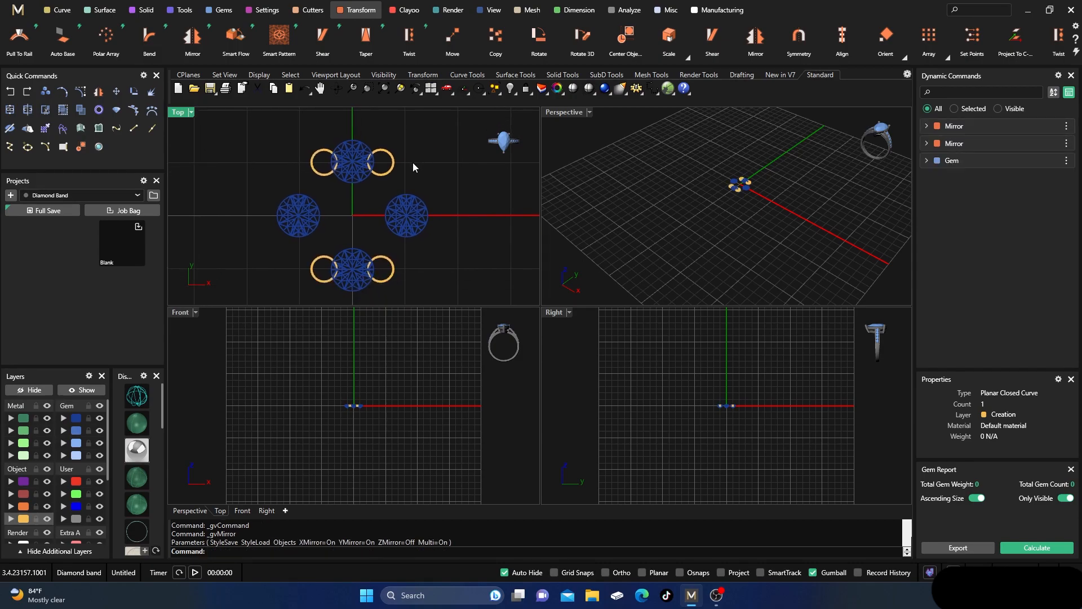
# - Select the two circles beside the upper gem and turn on object snaps with Vertex enabled and Near and End disabled
pyautogui.click(391, 168)
pyautogui.click(304, 161)
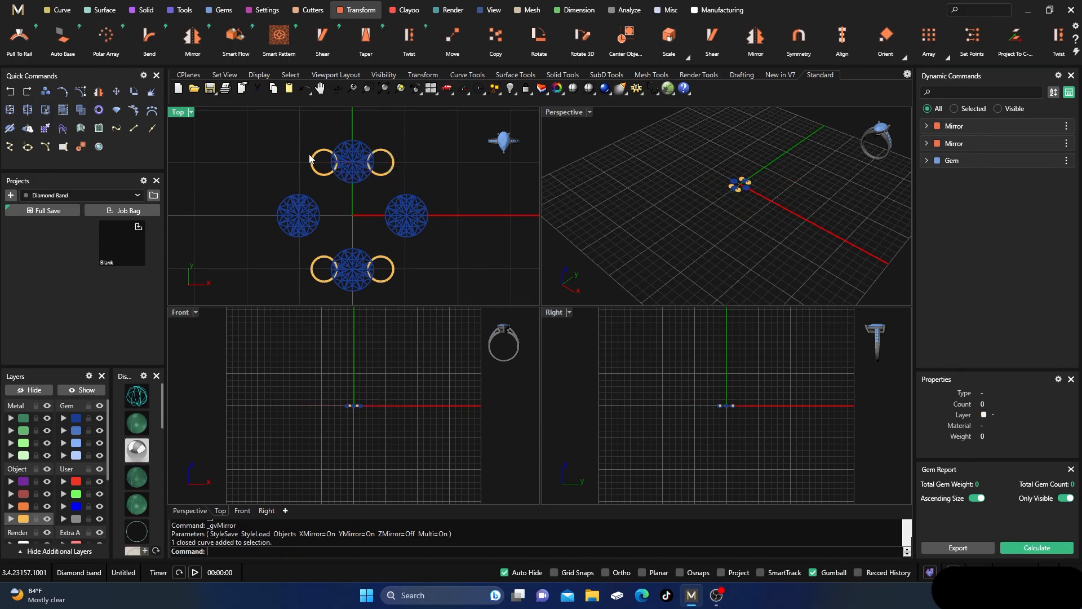
pyautogui.click(292, 191)
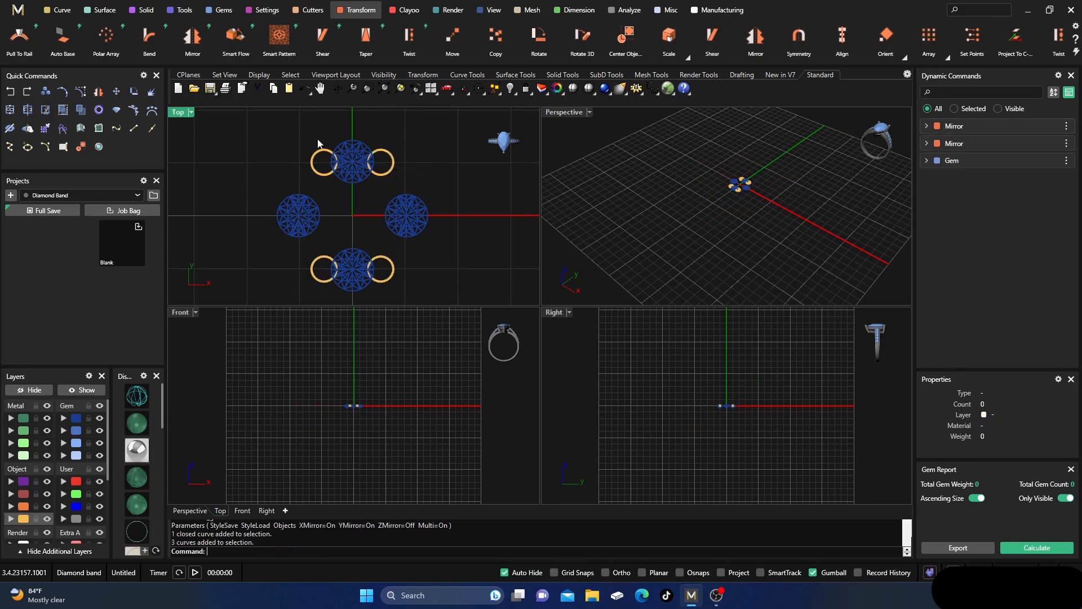
pyautogui.click(389, 162)
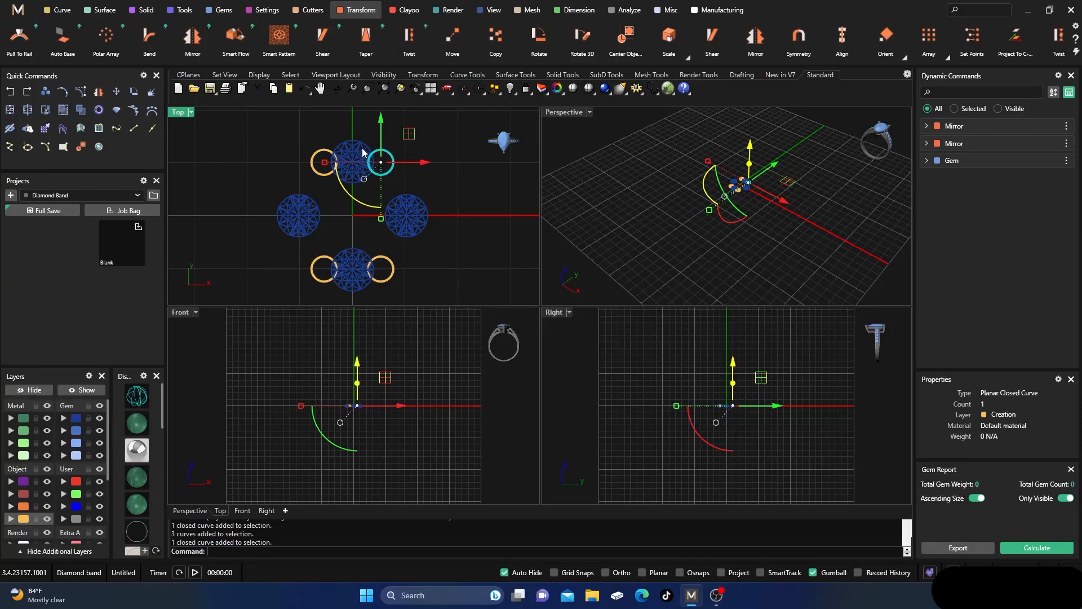
pyautogui.keyDown('shift'); pyautogui.click(318, 158); pyautogui.keyUp('shift')
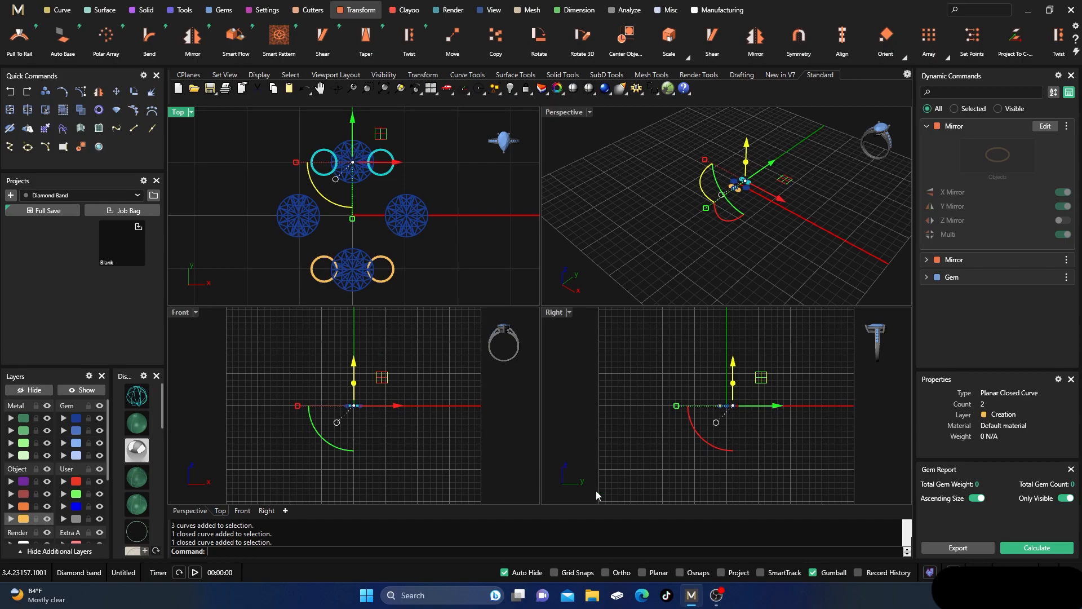
pyautogui.click(680, 573)
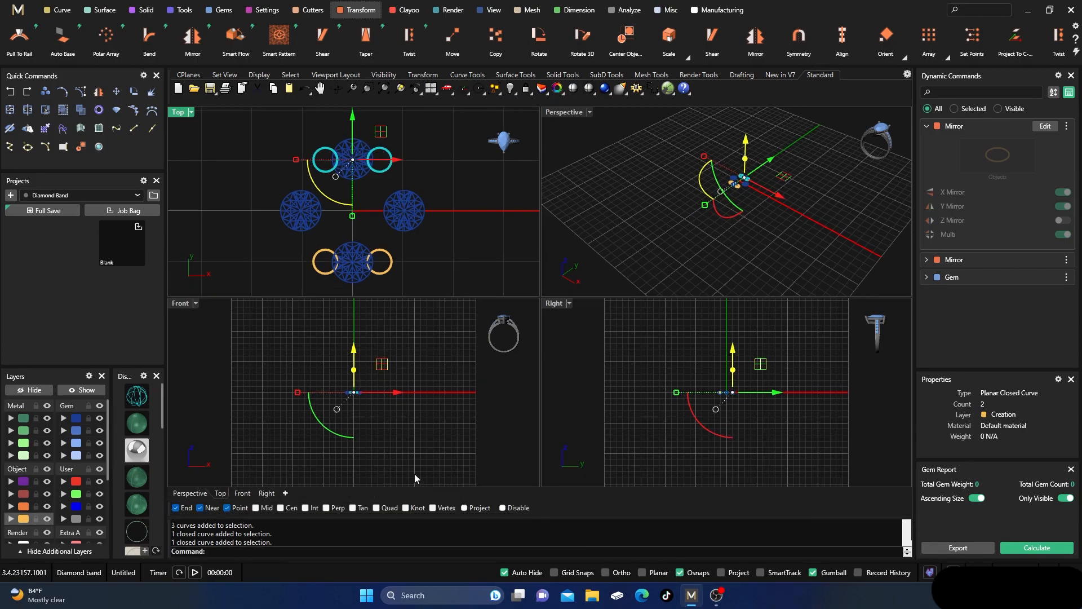
pyautogui.click(433, 508)
pyautogui.click(200, 509)
pyautogui.click(176, 508)
# - Copy the two circles from the upper gem's center to the centers of the +X and -X gems in the Top view
pyautogui.scroll(3, 370, 173)
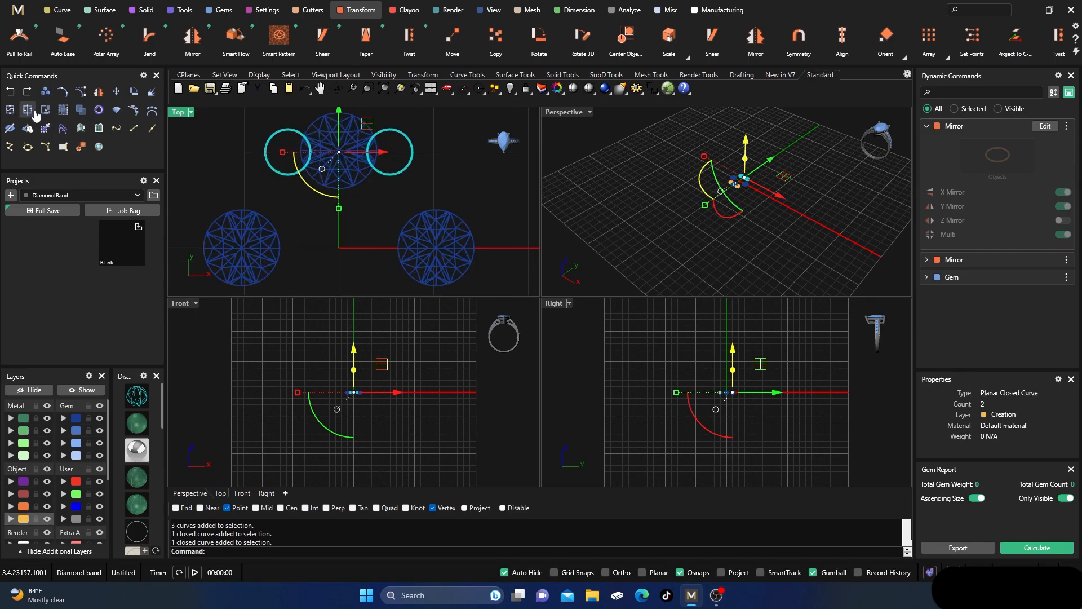
pyautogui.click(45, 91)
pyautogui.scroll(3, 357, 158)
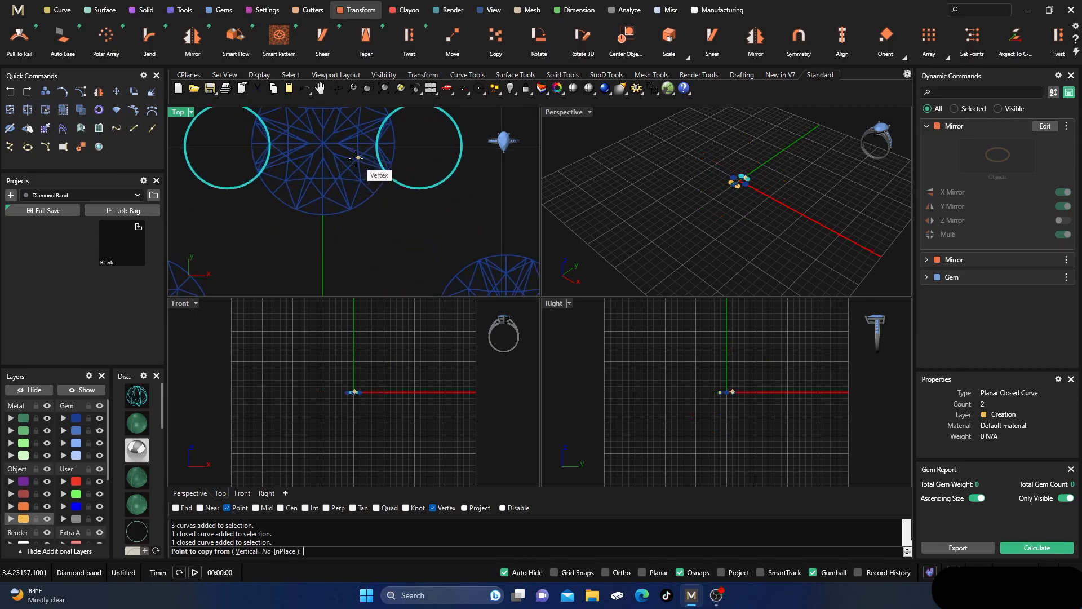
pyautogui.click(323, 145)
pyautogui.scroll(-3, 324, 144)
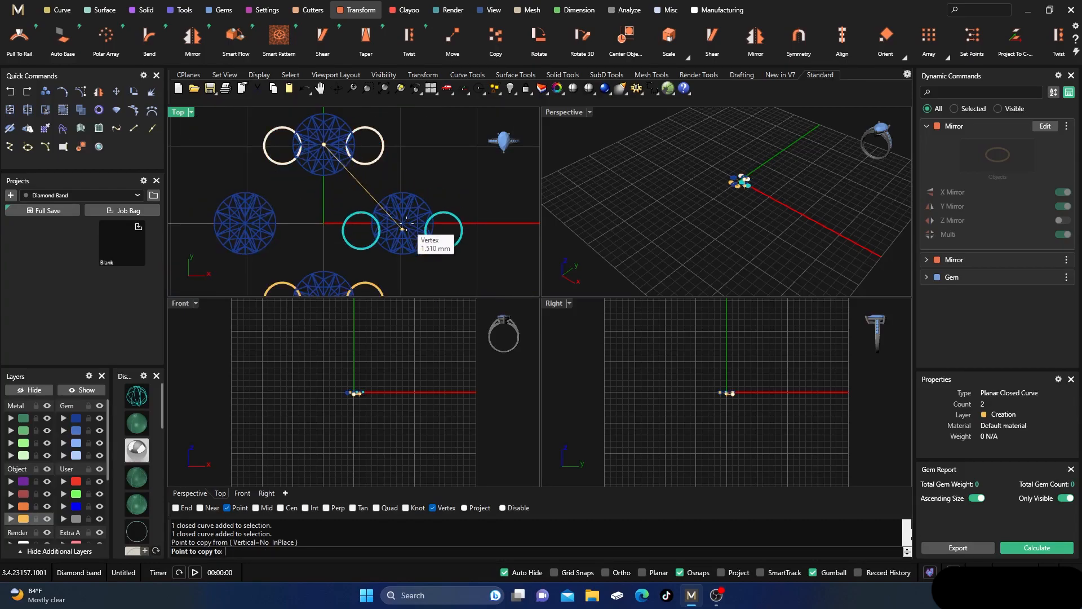
pyautogui.scroll(5, 404, 226)
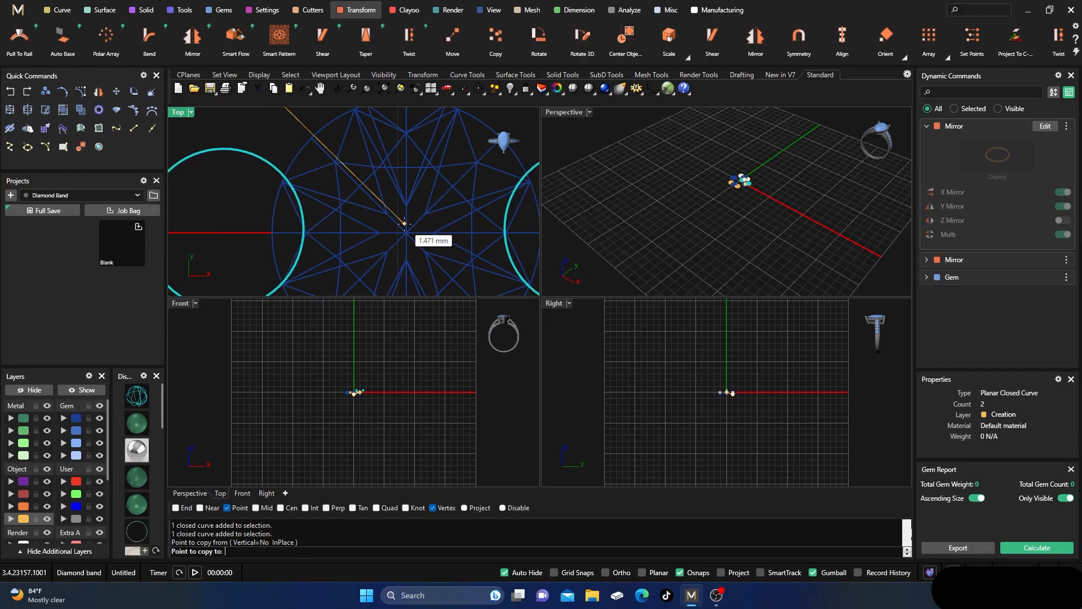
pyautogui.click(404, 224)
pyautogui.scroll(-3, 426, 209)
pyautogui.scroll(-3, 427, 209)
pyautogui.scroll(1, 272, 204)
pyautogui.scroll(4, 273, 205)
pyautogui.click(291, 189)
pyautogui.press('Return')
# - Examine the height and placement of the circles around the four gems in the Right, Perspective and Top views
pyautogui.click(695, 367)
pyautogui.scroll(5, 733, 384)
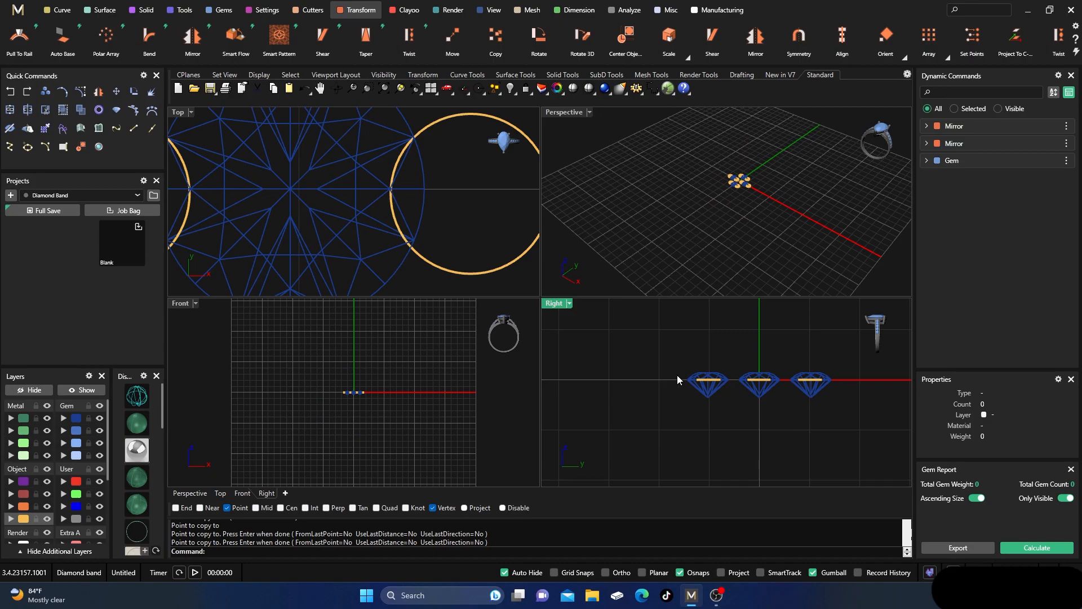
pyautogui.click(679, 211)
pyautogui.scroll(5, 748, 189)
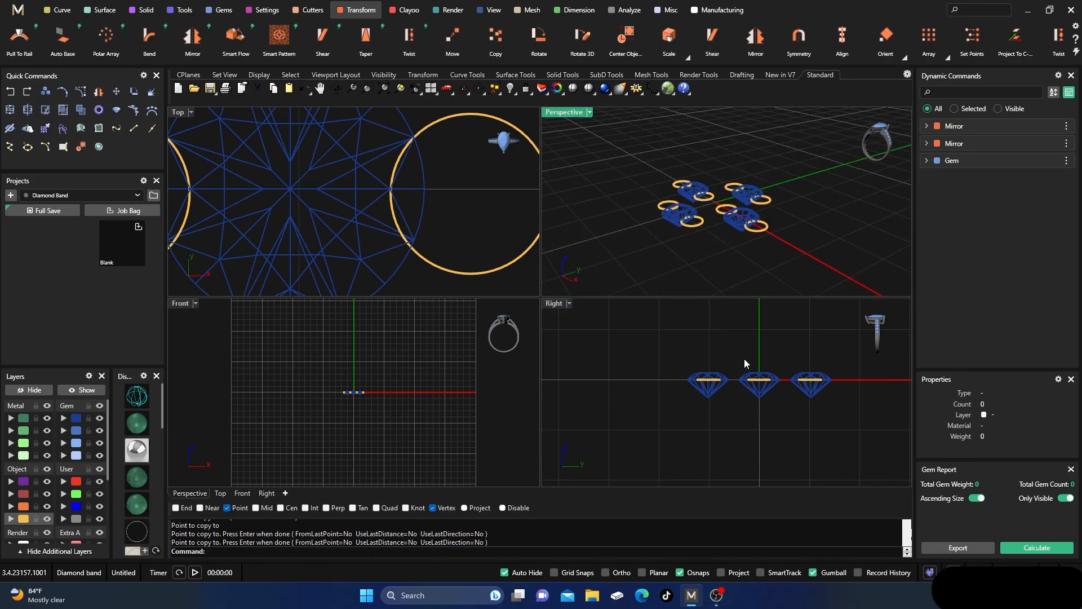
pyautogui.scroll(3, 708, 208)
pyautogui.moveTo(707, 207); pyautogui.dragTo(742, 225, button='right')
pyautogui.scroll(-6, 364, 183)
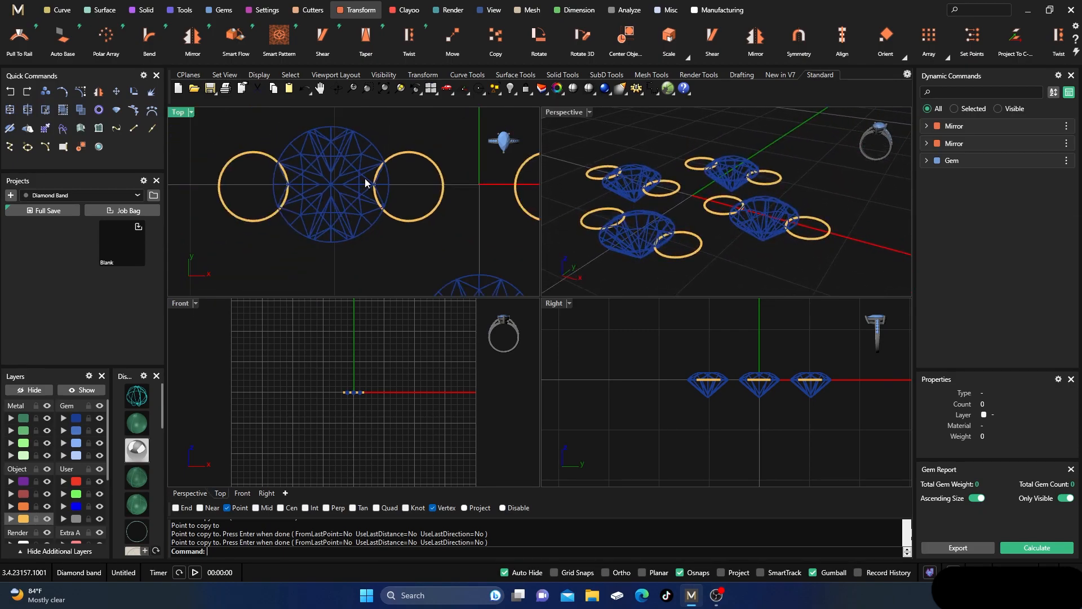
pyautogui.moveTo(422, 204); pyautogui.dragTo(390, 218, button='right')
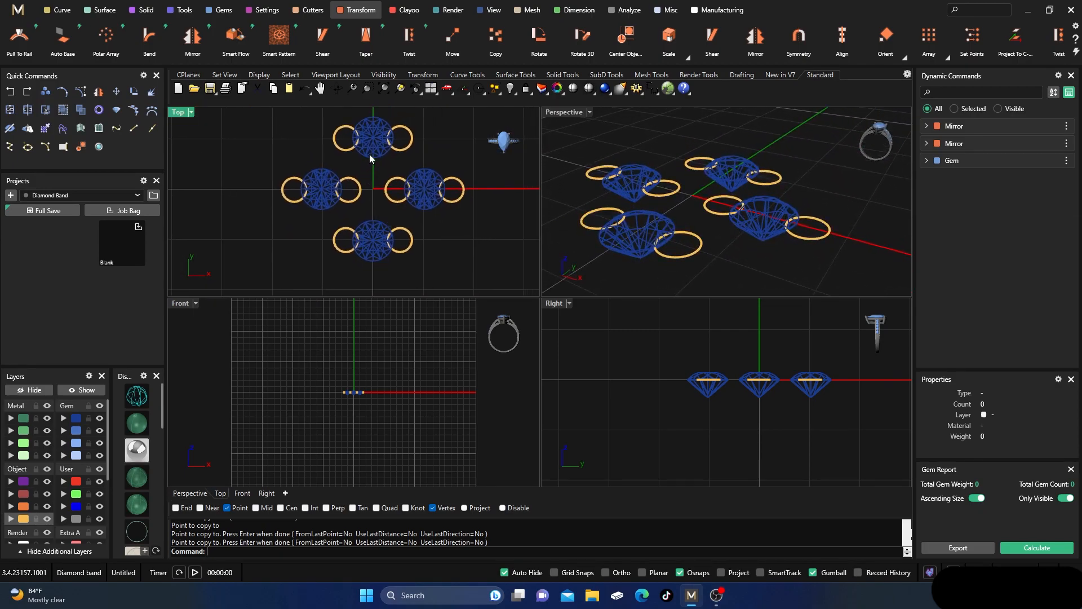
# - Move the upper gem and its two circles about 0.3 mm along Y toward the origin in the Top view
pyautogui.moveTo(429, 154); pyautogui.dragTo(358, 129)
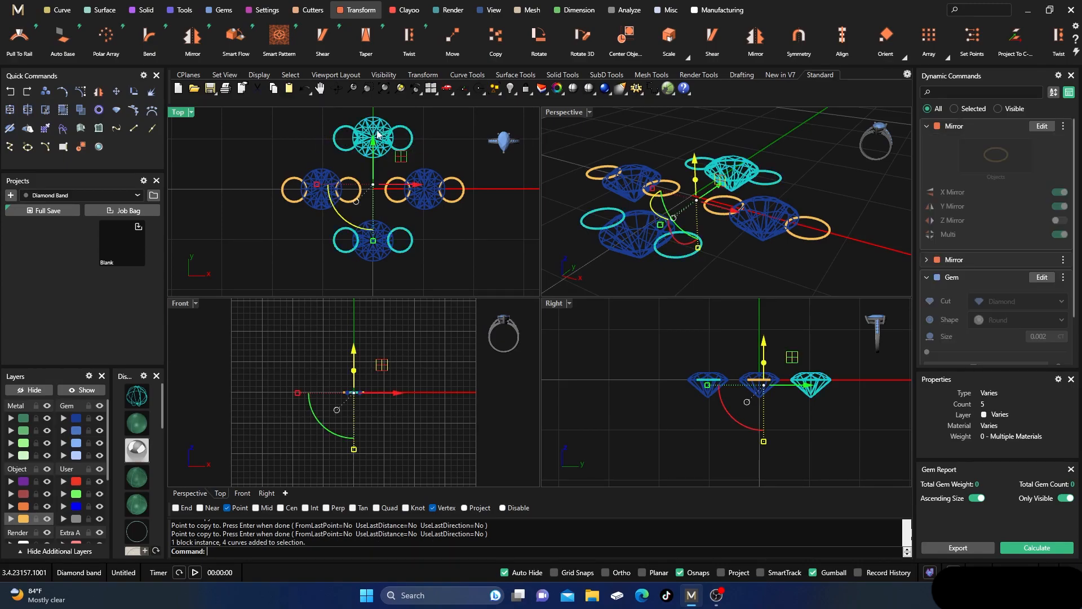
pyautogui.press('Escape')
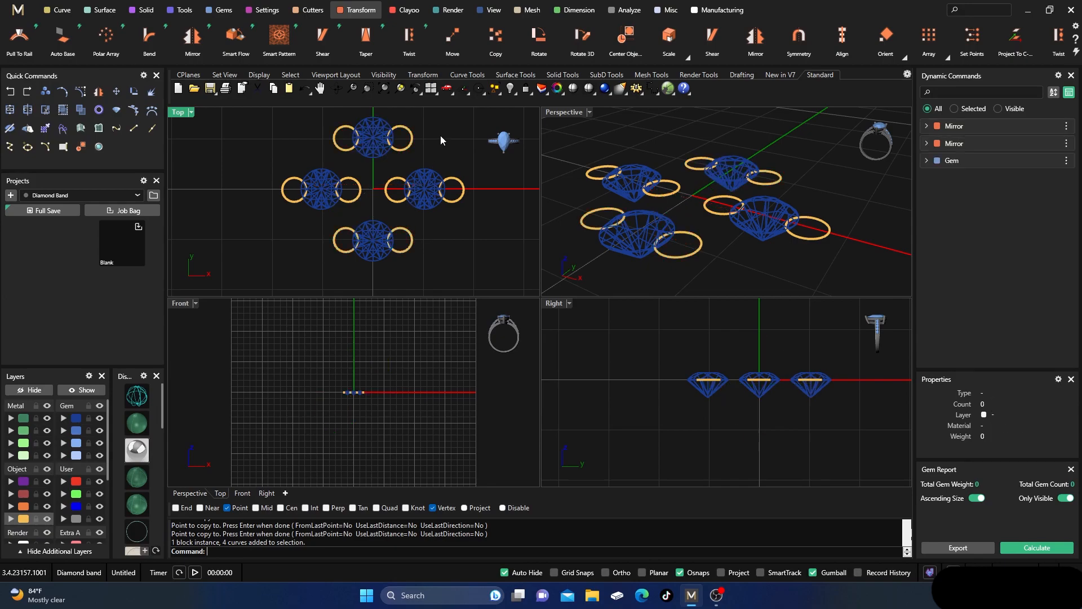
pyautogui.moveTo(436, 144); pyautogui.dragTo(316, 131)
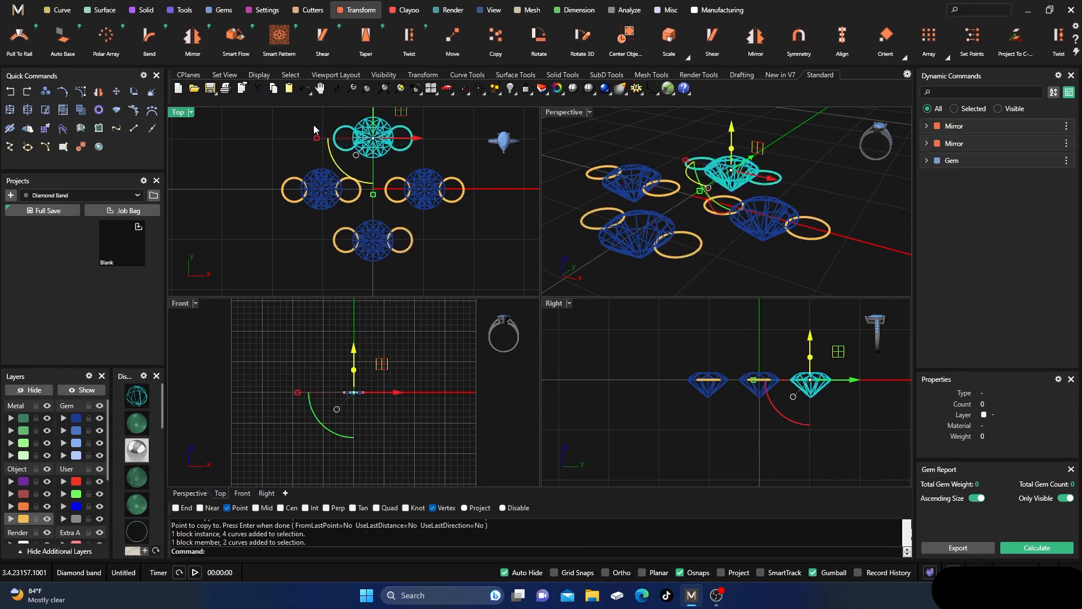
pyautogui.moveTo(373, 113); pyautogui.dragTo(373, 131)
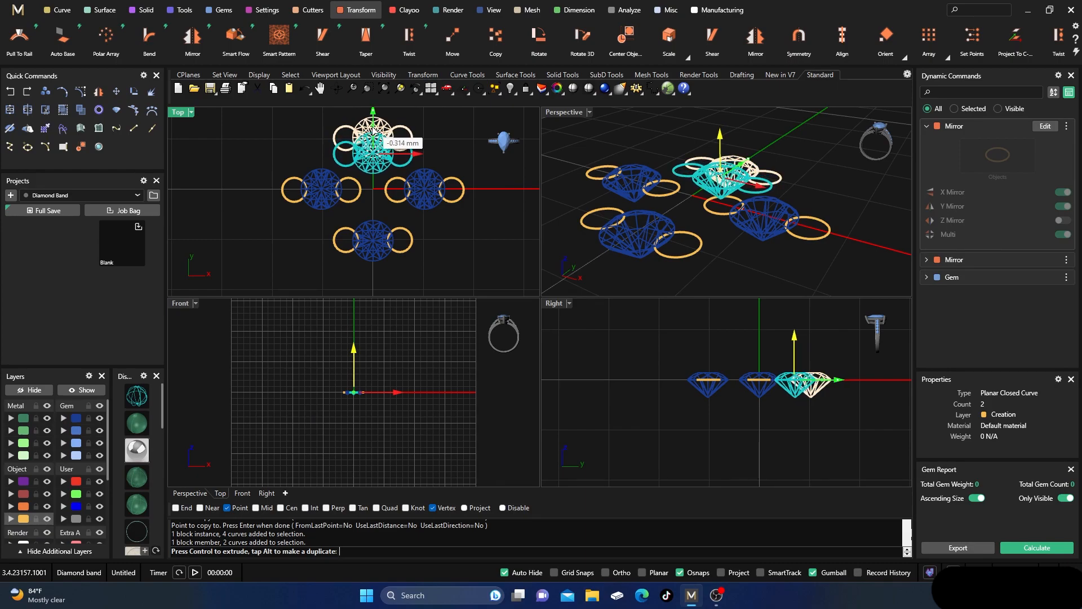
pyautogui.moveTo(373, 131); pyautogui.dragTo(373, 135)
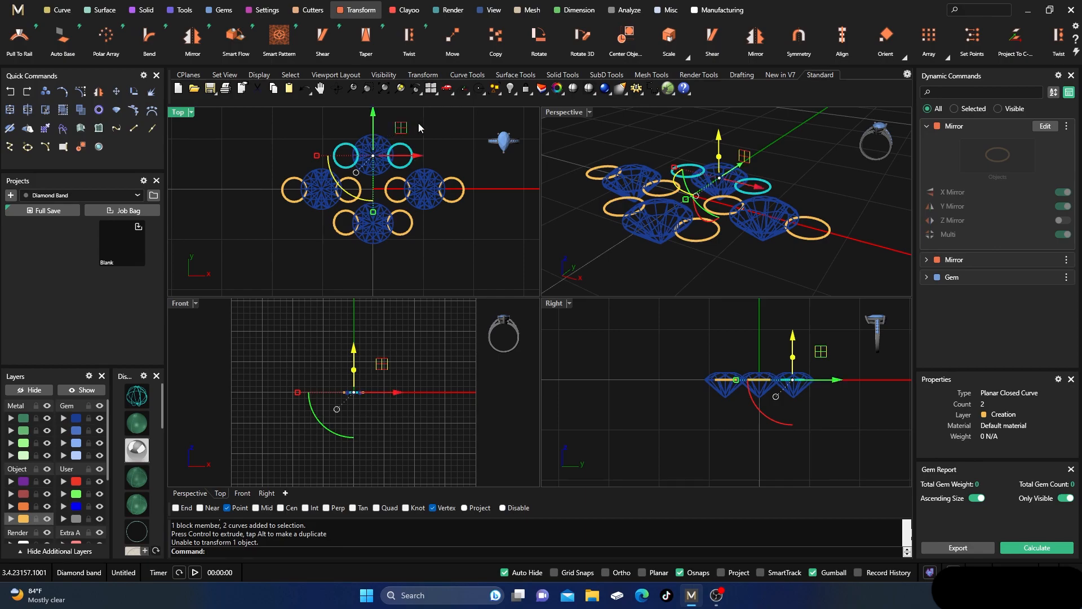
# - Move the +X gem and its two circles slightly along X toward the origin in the Top view
pyautogui.click(453, 220)
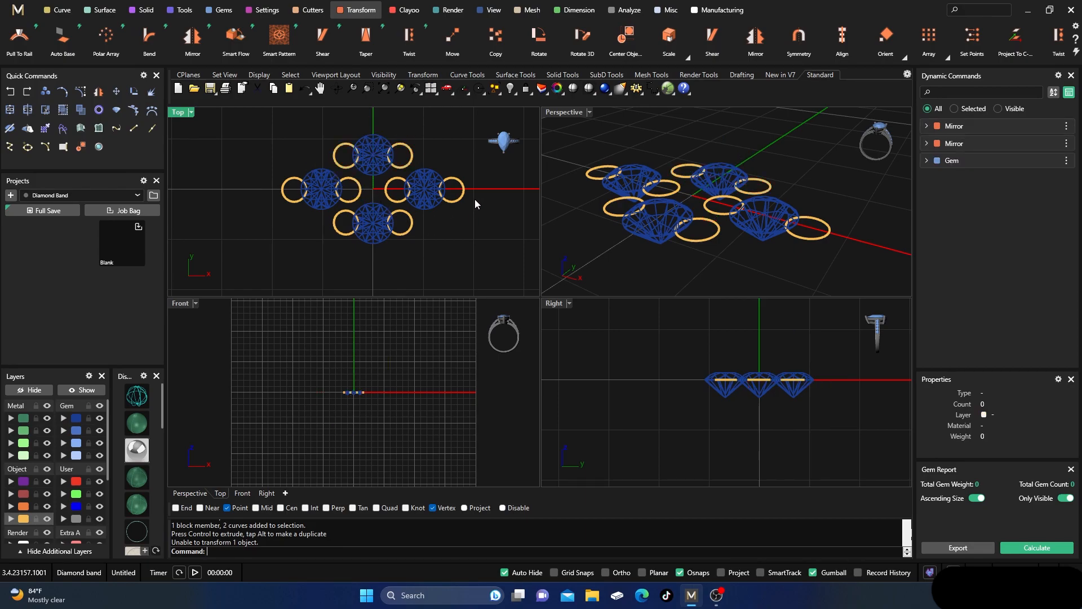
pyautogui.click(403, 188)
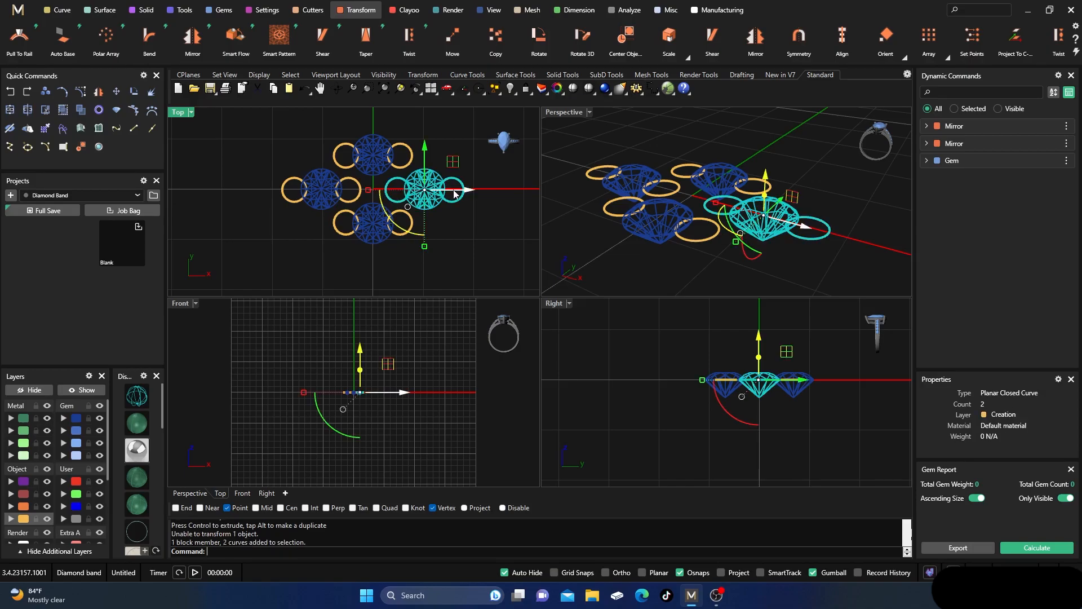
pyautogui.moveTo(465, 192); pyautogui.dragTo(461, 192)
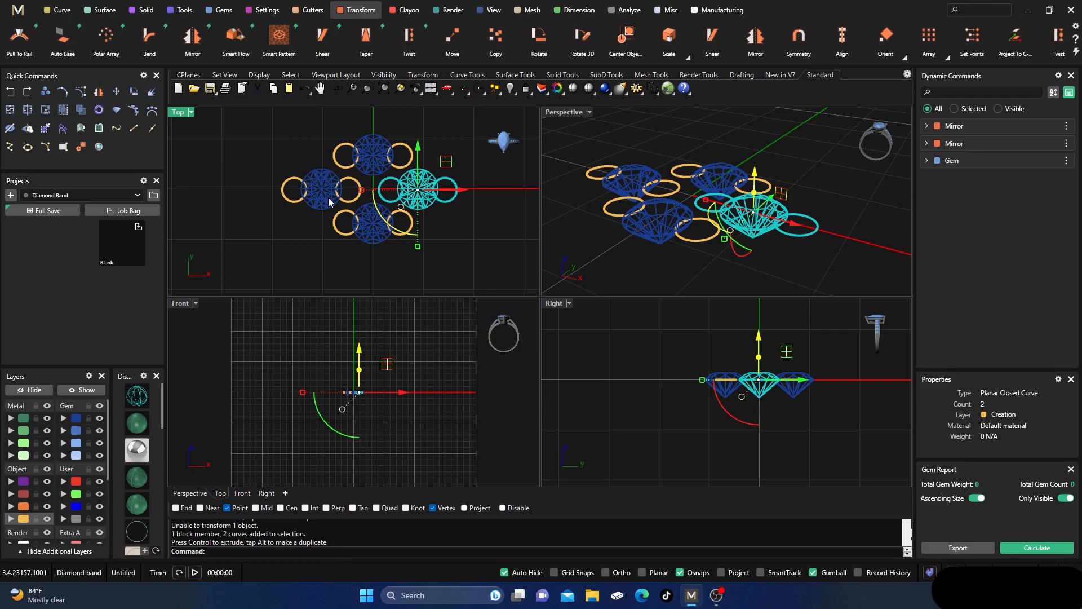
# - Delete the gem on the -X side together with its two circles
pyautogui.click(295, 203)
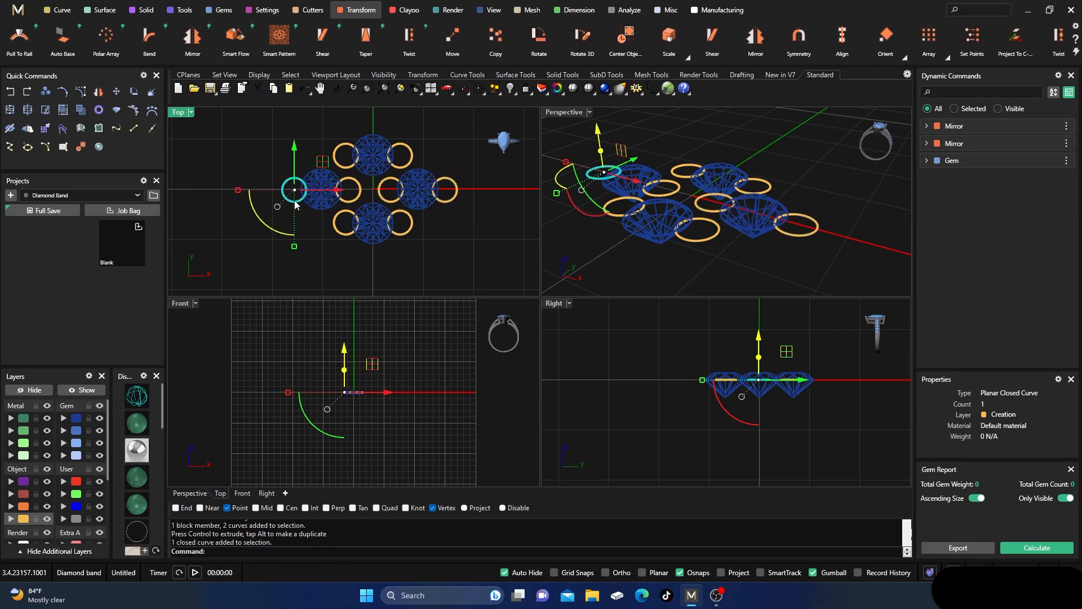
pyautogui.keyDown('shift'); pyautogui.click(316, 198); pyautogui.keyUp('shift')
pyautogui.press('Delete')
pyautogui.click(355, 201)
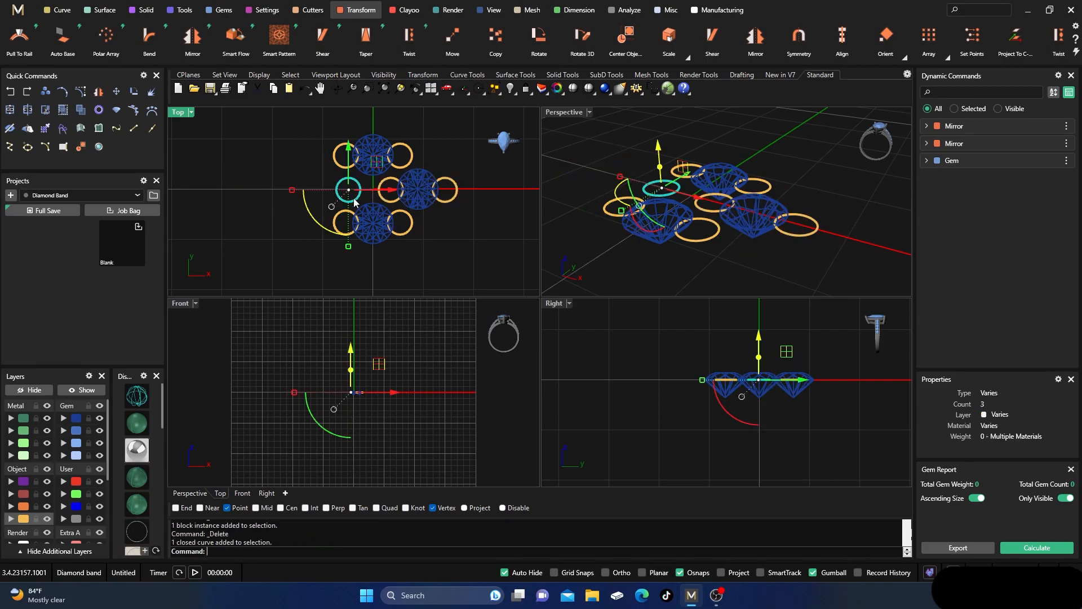
pyautogui.press('Delete')
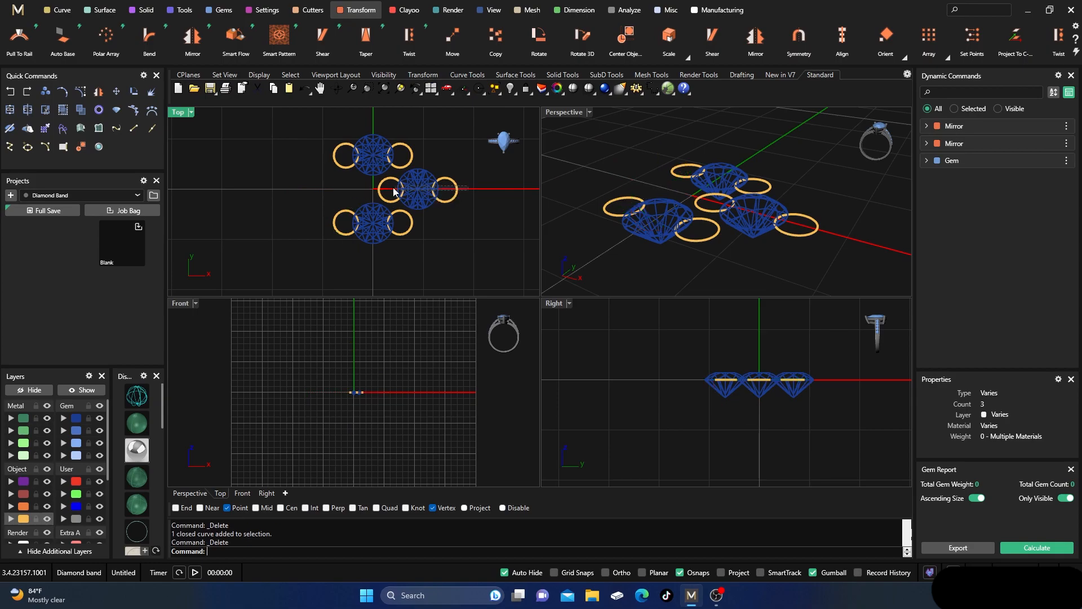
# - Mirror the +X gem and its two circles with only Y Mirror enabled to place a copy on the -X side
pyautogui.click(392, 193)
pyautogui.click(192, 37)
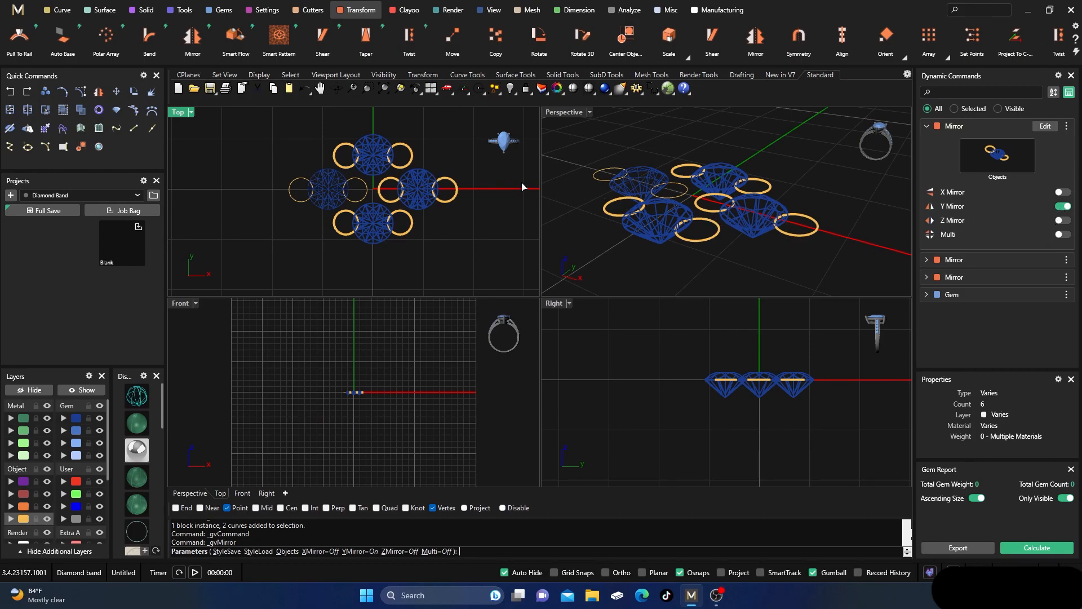
pyautogui.press('Return')
pyautogui.scroll(3, 400, 188)
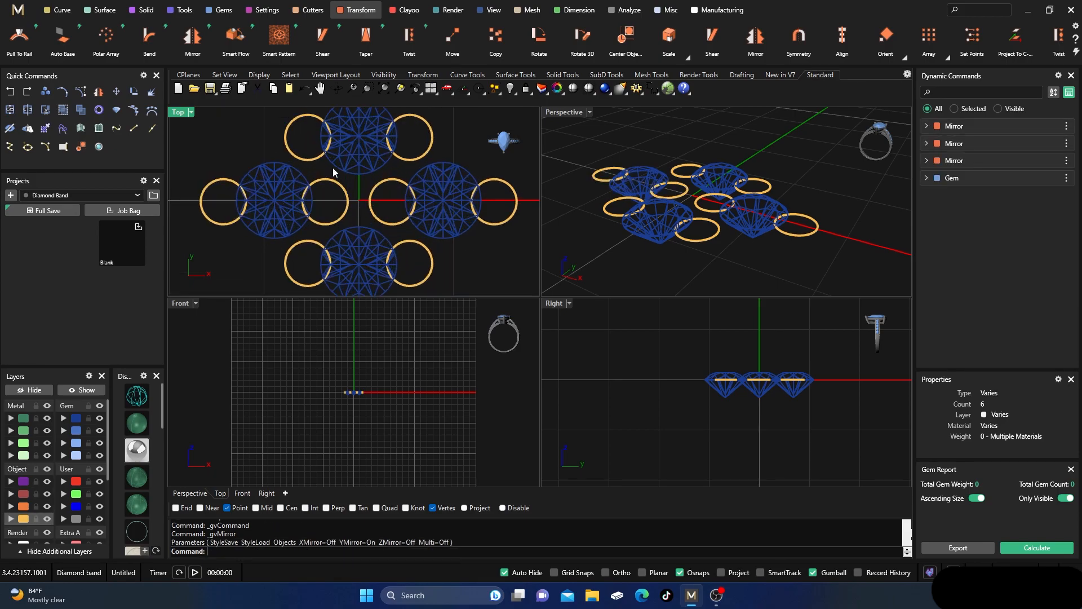
pyautogui.scroll(-4, 353, 164)
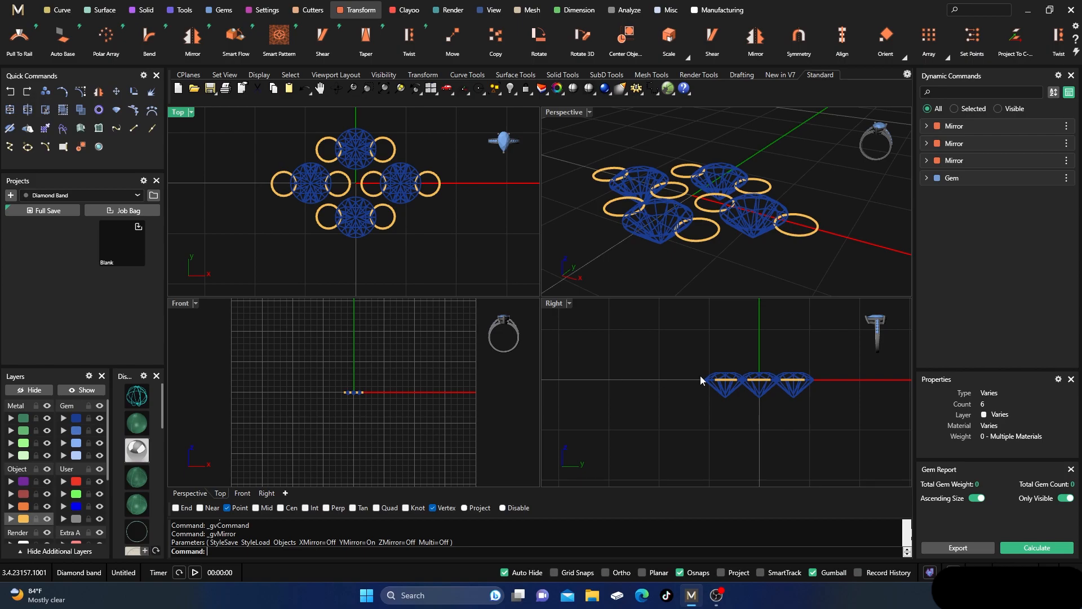
# - Select all circles on the orange Creation layer and raise them in the Right view to just below the gems' tops
pyautogui.doubleClick(22, 520)
pyautogui.scroll(3, 734, 356)
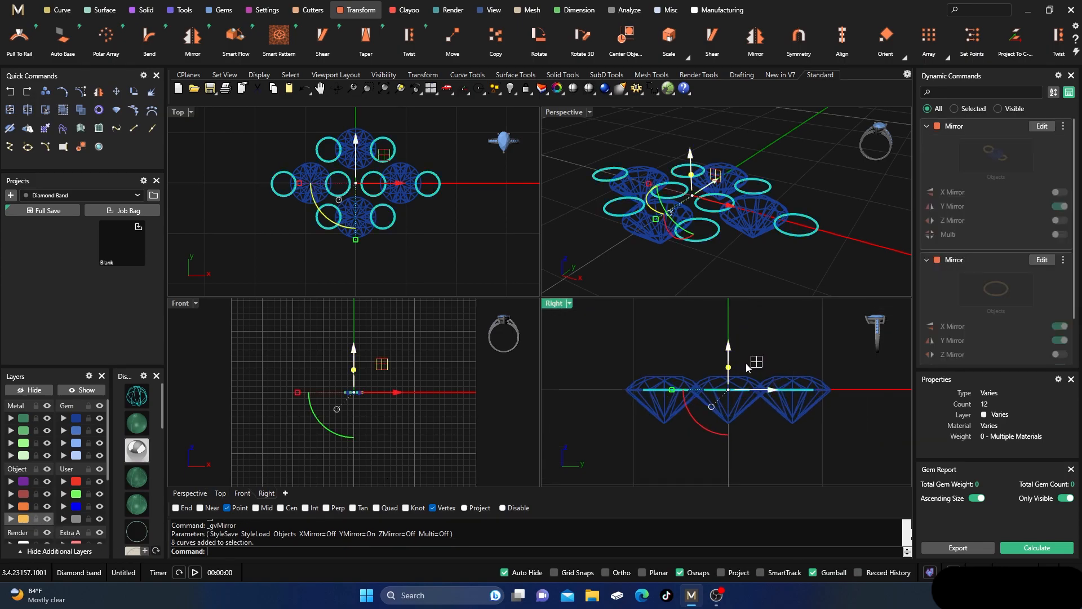
pyautogui.moveTo(728, 352); pyautogui.dragTo(728, 342)
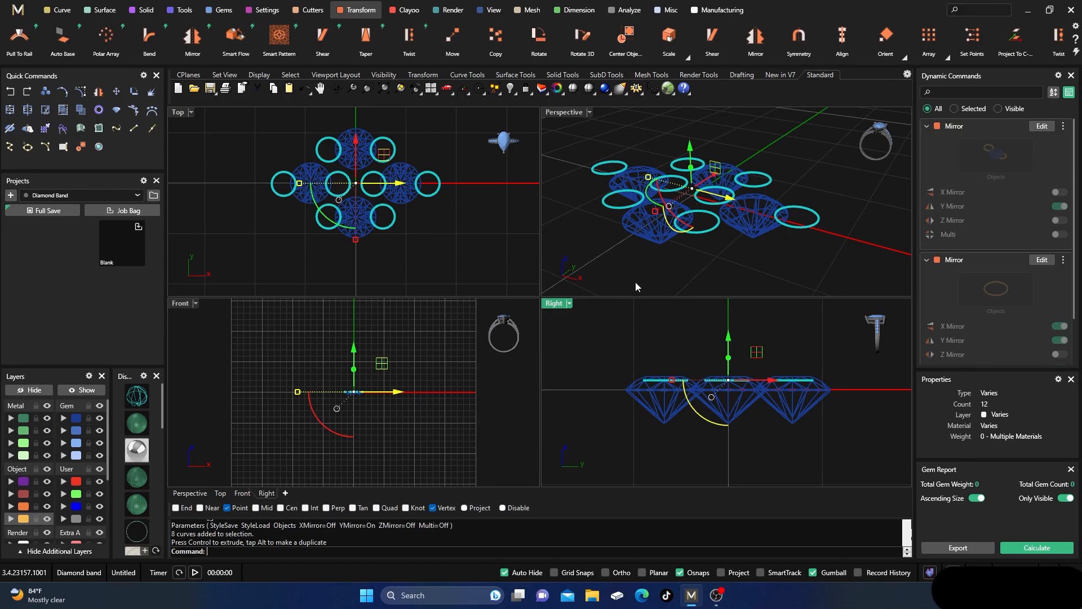
pyautogui.scroll(-4, 674, 313)
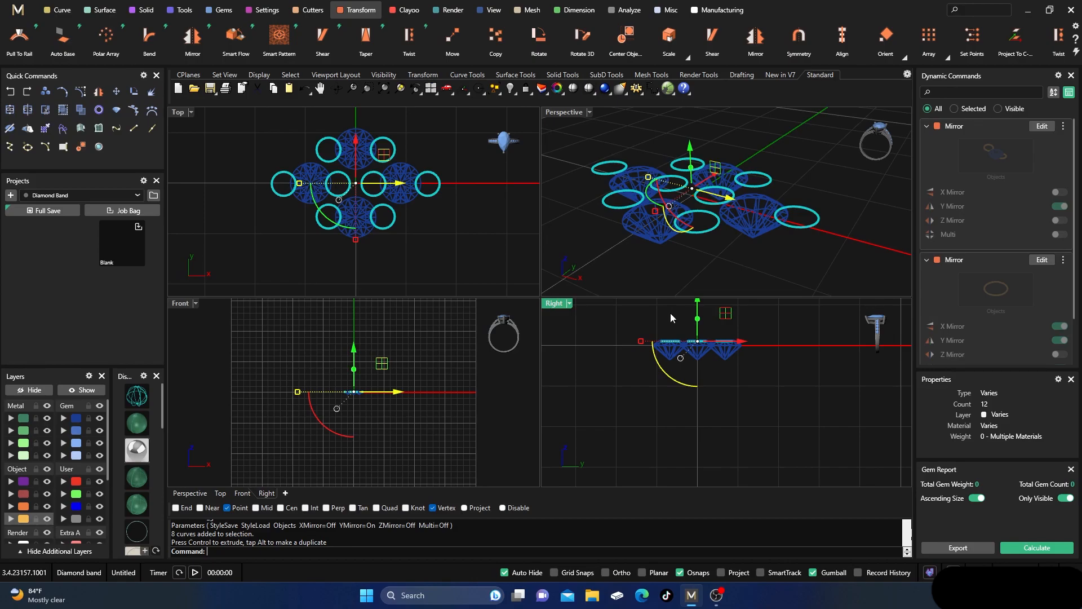
# - Extrude the eight circles straight down past the gems in the Right view and cap the extrusions into closed cylinders
pyautogui.scroll(-2, 670, 314)
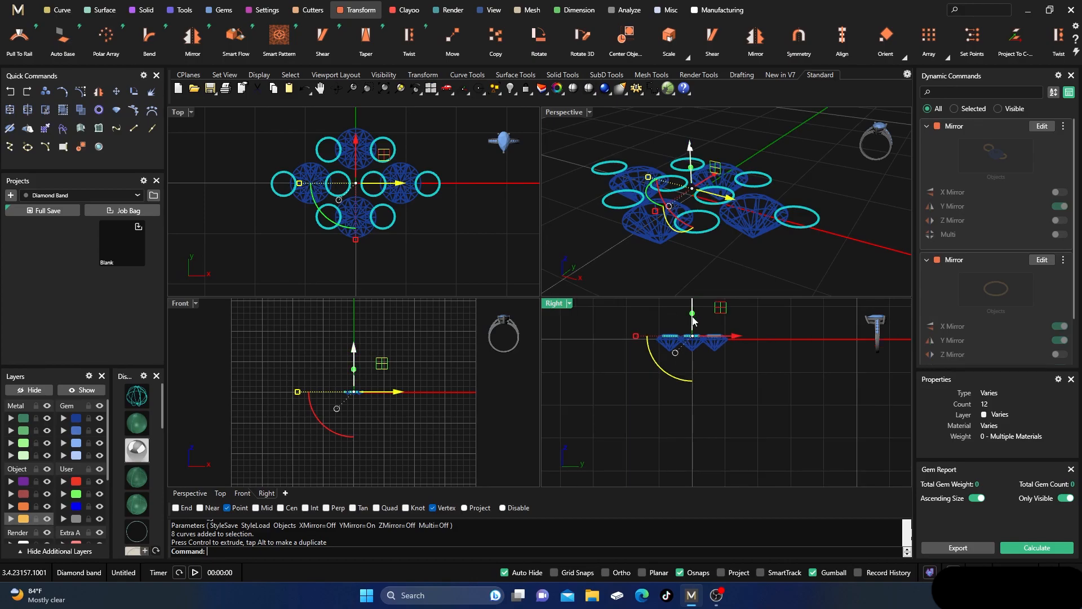
pyautogui.moveTo(694, 320); pyautogui.dragTo(700, 406)
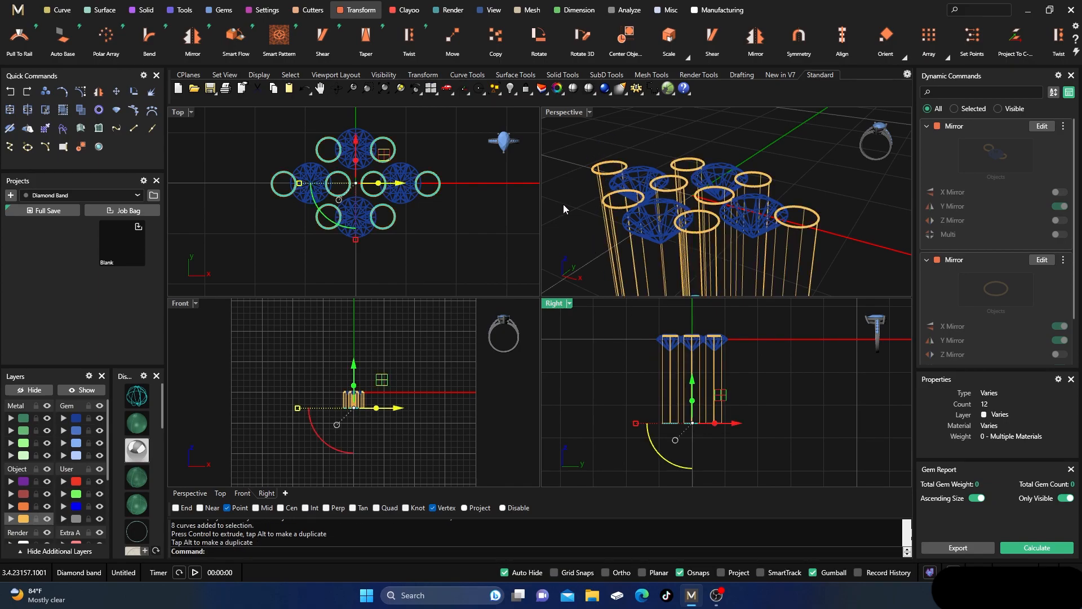
pyautogui.click(614, 354)
pyautogui.moveTo(735, 386); pyautogui.dragTo(641, 403)
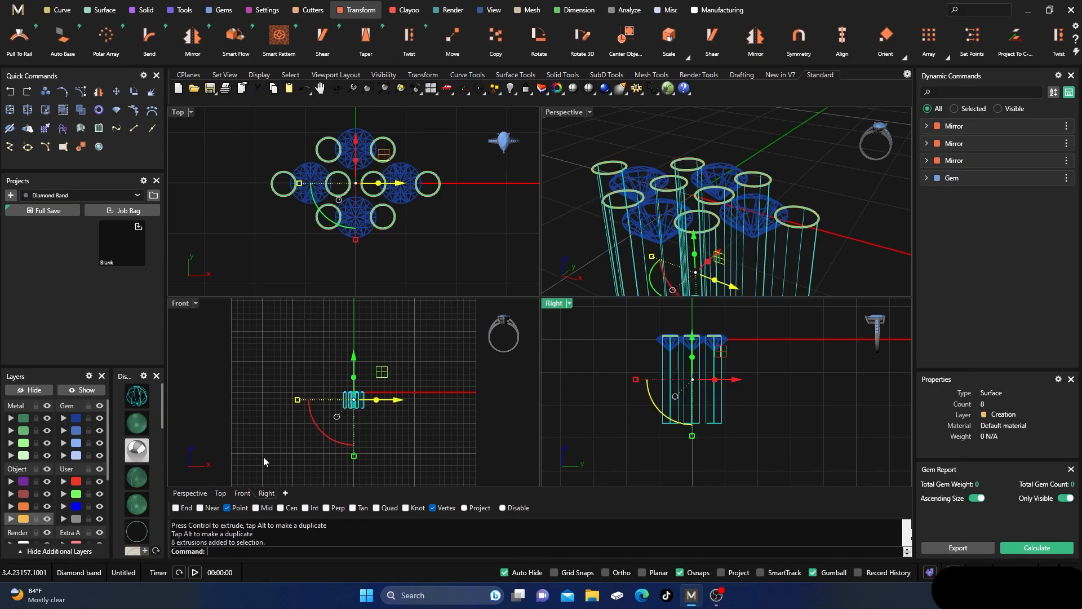
pyautogui.press('Return')
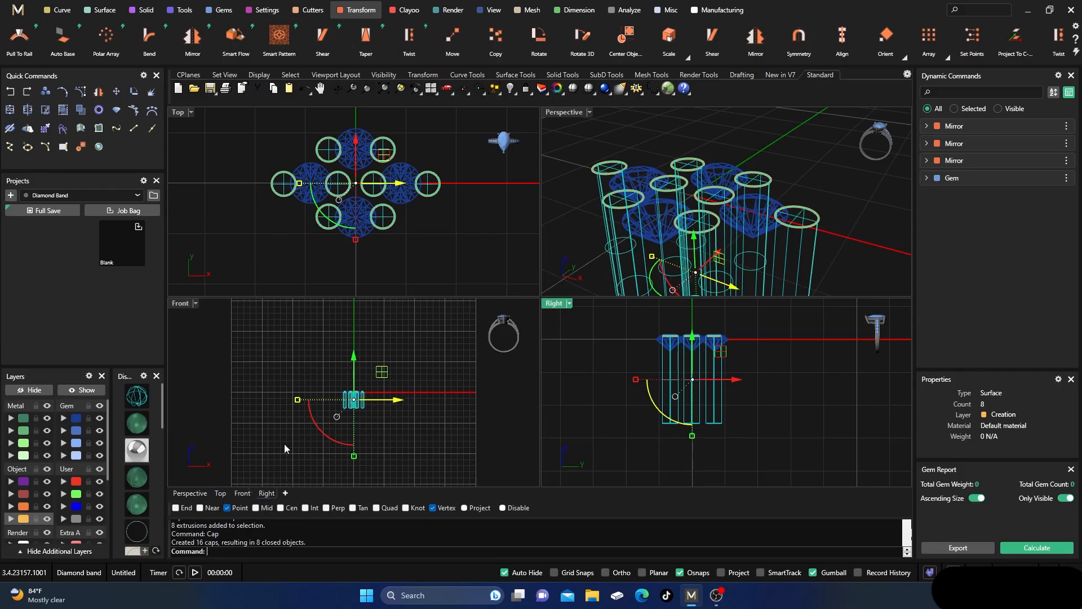
pyautogui.click(692, 132)
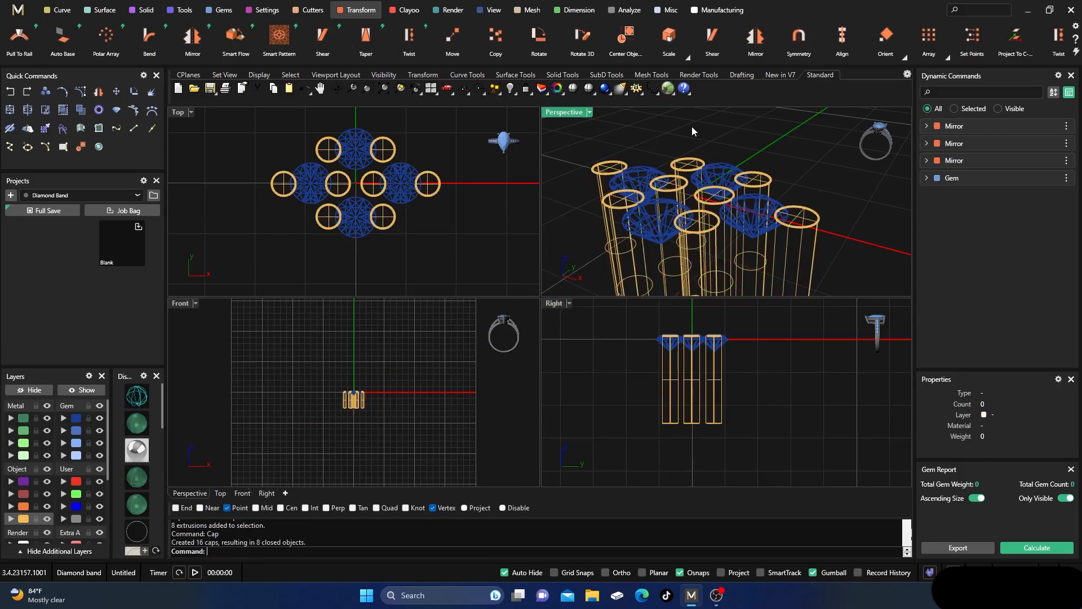
# - Switch the viewports to shaded display and move the eight capped cylinders to the Metal 01 layer
pyautogui.click(138, 430)
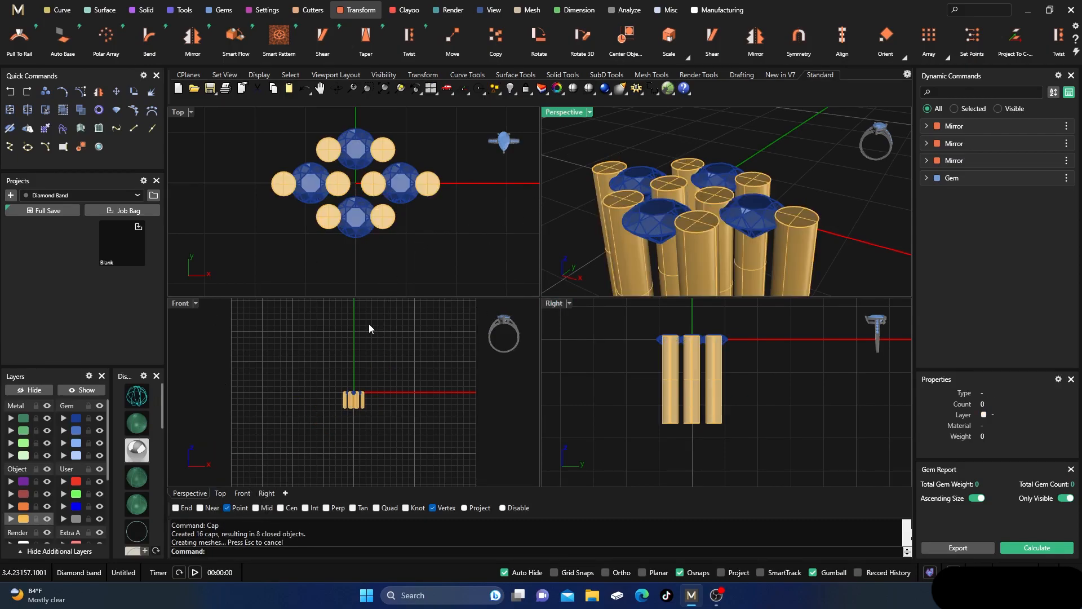
pyautogui.scroll(3, 374, 408)
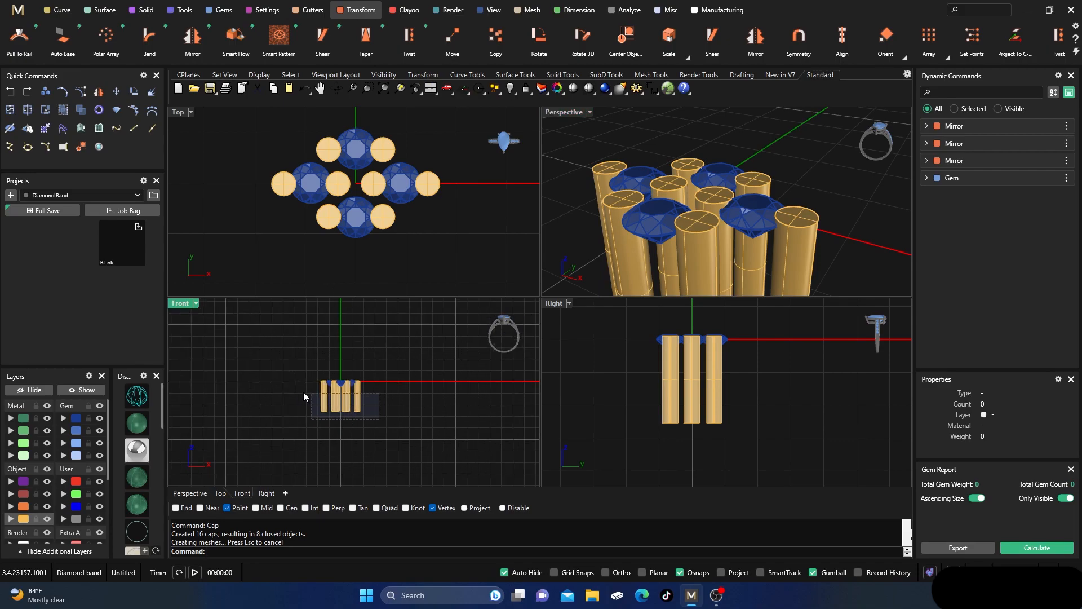
pyautogui.moveTo(303, 396); pyautogui.dragTo(303, 395)
pyautogui.click(10, 417)
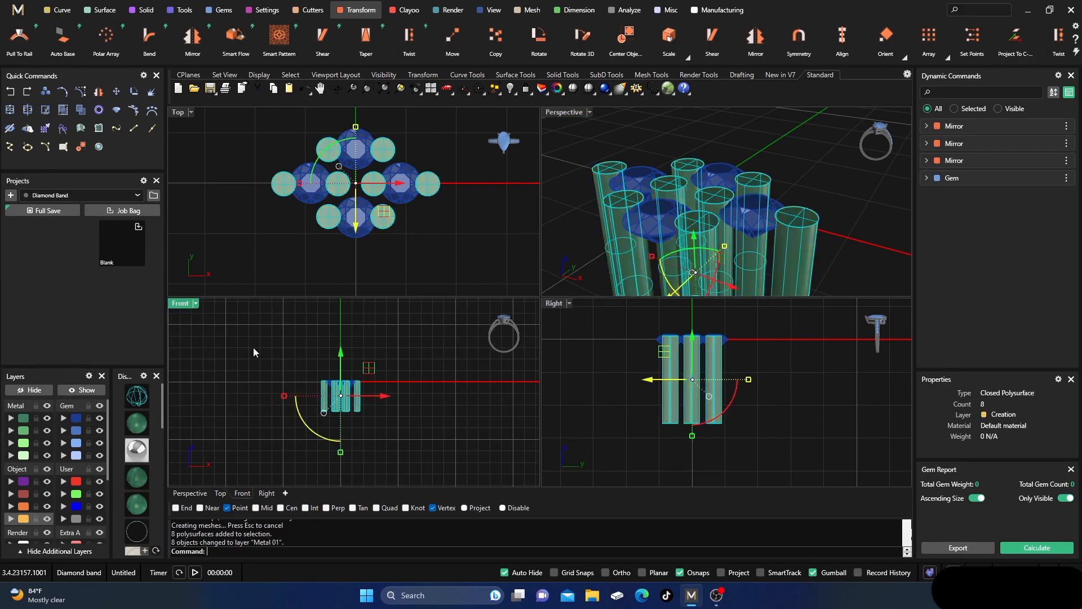
# - Move all circle curves from the orange Creation layer to the User 04 layer and hide that layer
pyautogui.click(21, 519)
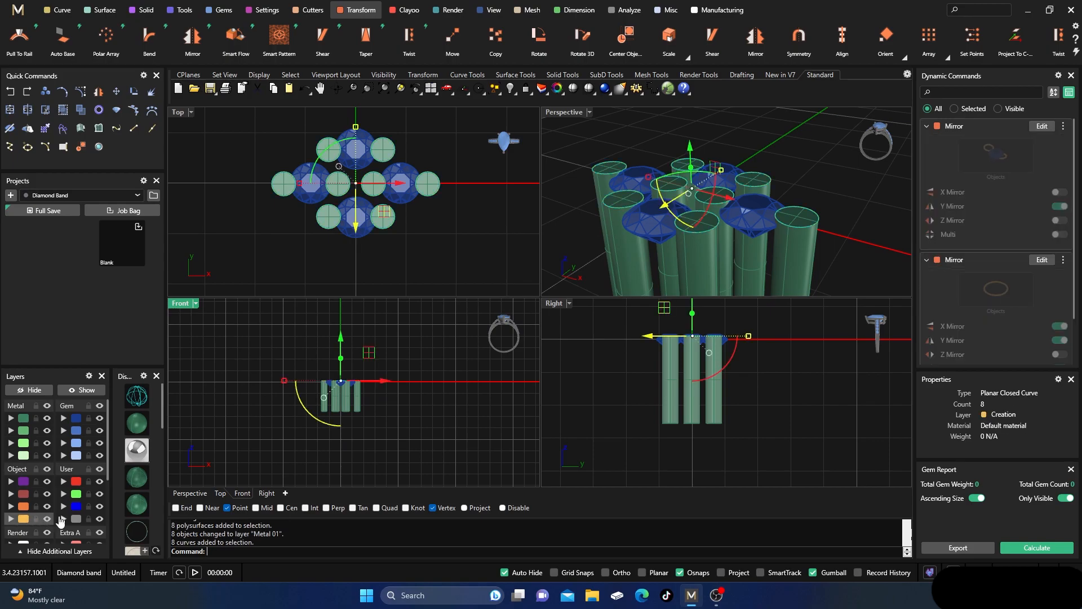
pyautogui.click(62, 518)
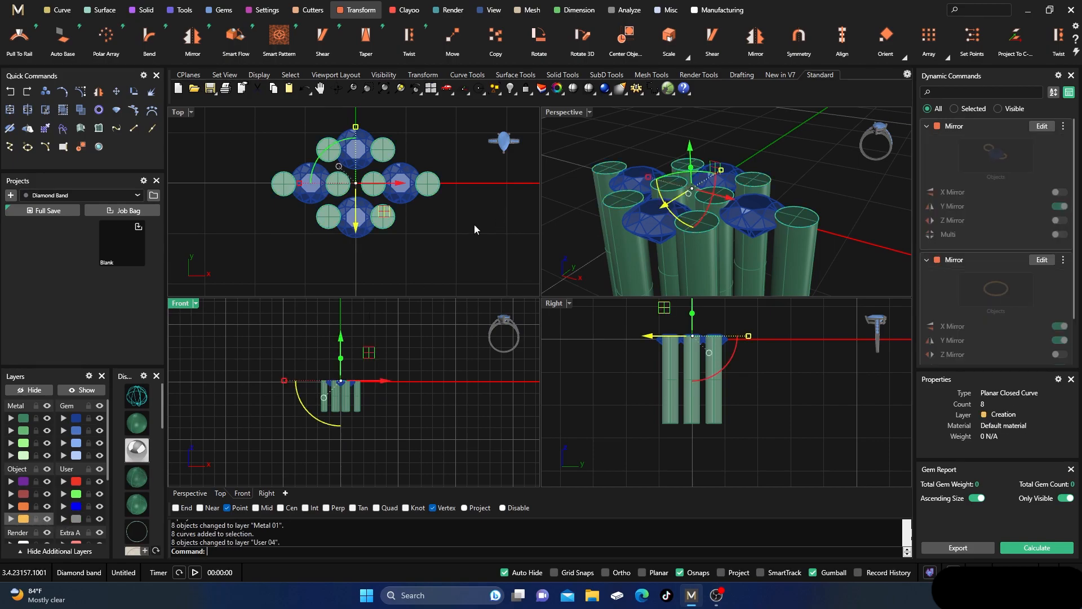
pyautogui.click(99, 519)
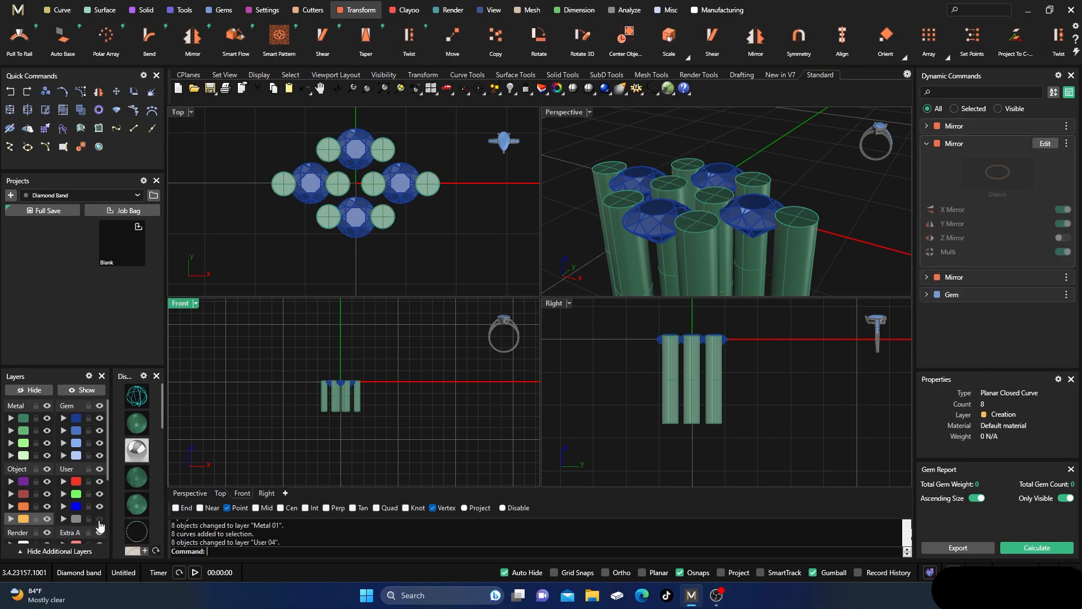
# - Maximize the Perspective viewport and examine the eight cylinders around the four gems
pyautogui.moveTo(628, 143); pyautogui.dragTo(588, 128, button='right')
pyautogui.doubleClick(564, 112)
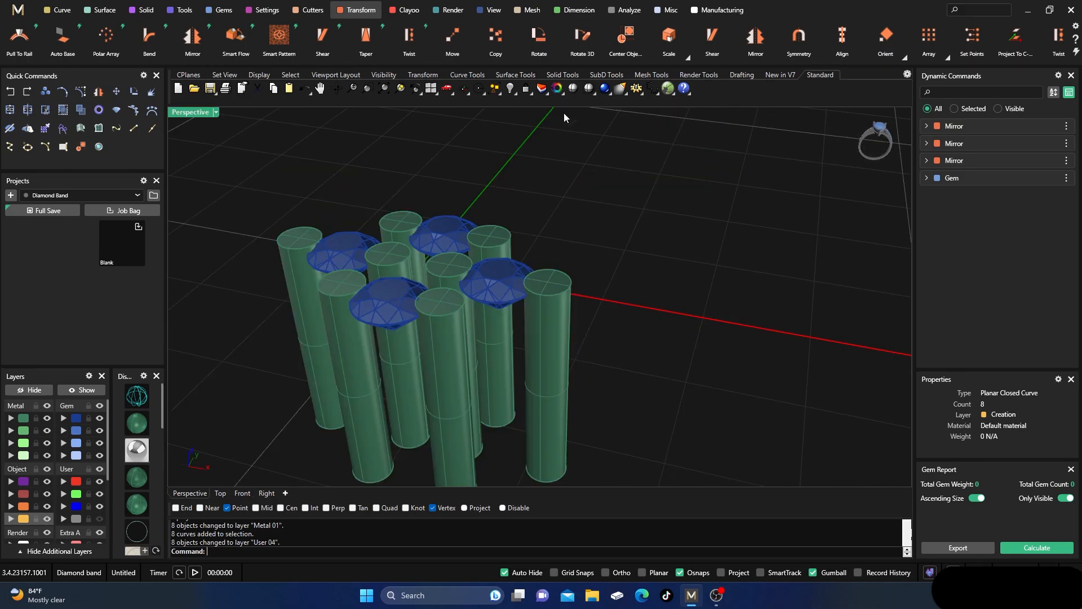
pyautogui.scroll(-4, 672, 187)
pyautogui.scroll(3, 536, 214)
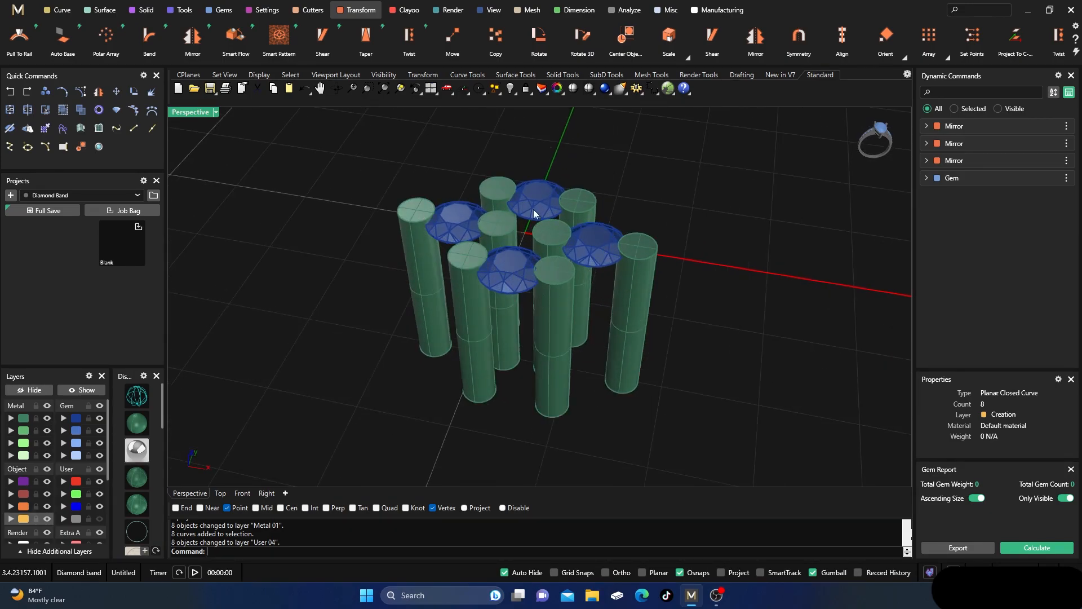
pyautogui.scroll(-2, 487, 262)
pyautogui.moveTo(516, 301); pyautogui.dragTo(459, 269, button='right')
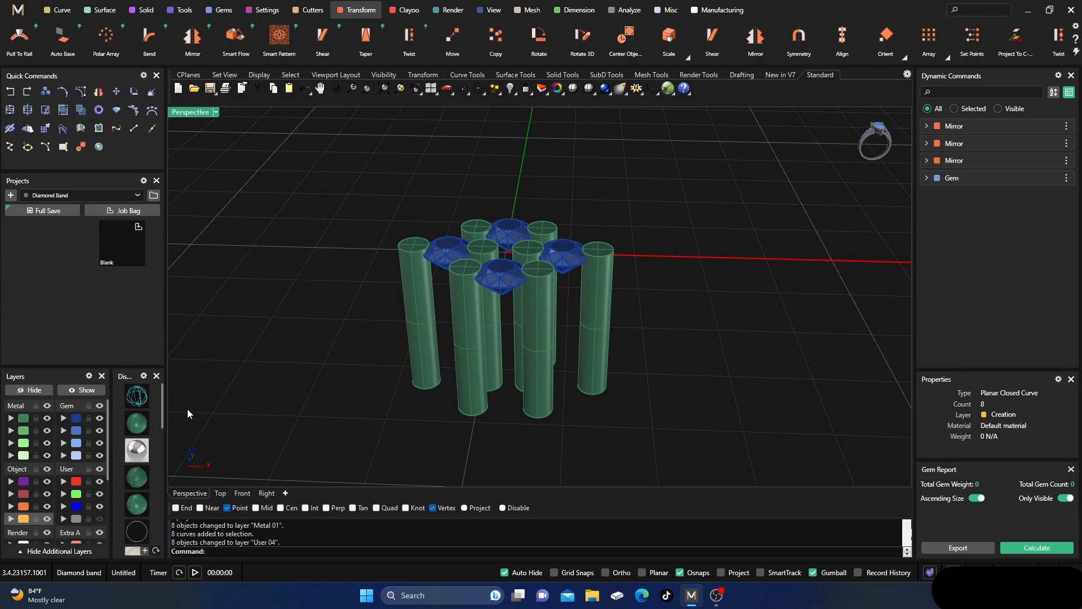
# - Make the bright green User layer current and limit the object snaps to Center and Quadrant
pyautogui.click(71, 494)
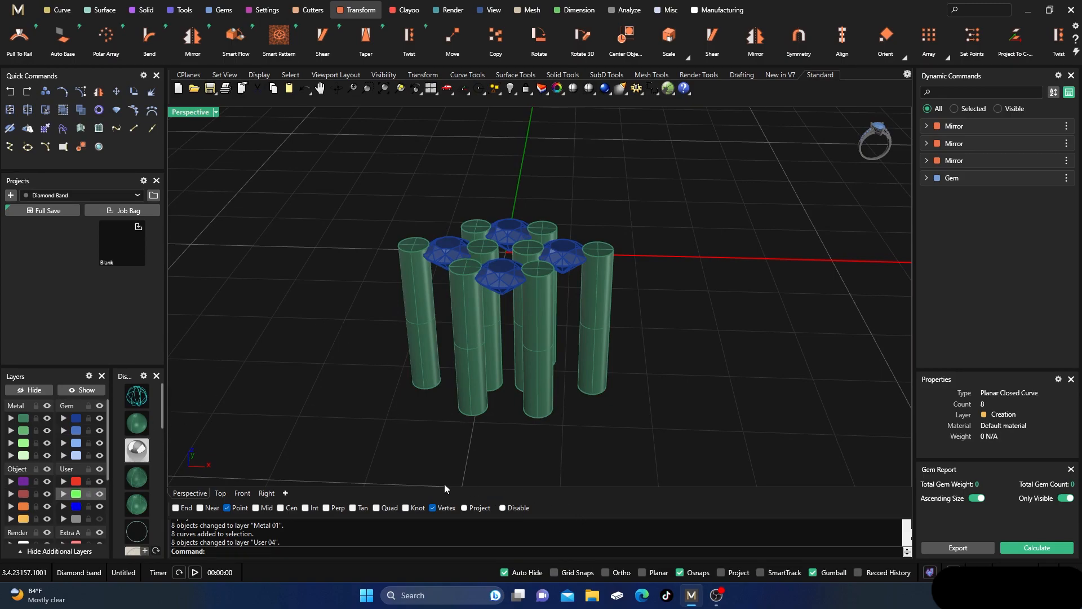
pyautogui.click(227, 509)
pyautogui.click(376, 508)
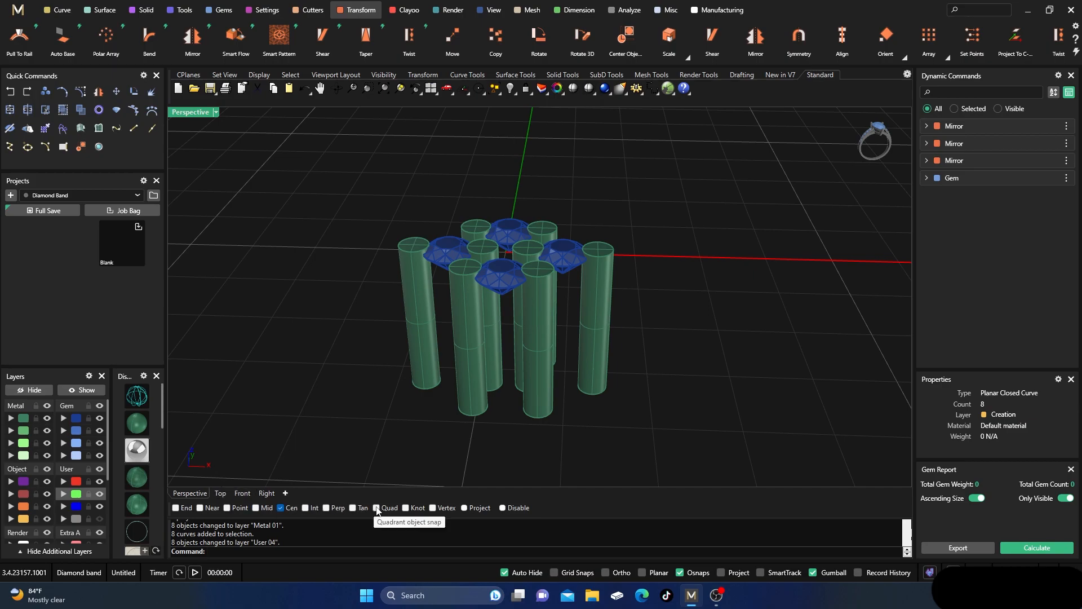
# - Place a sphere centered on the top face of the outermost -X cylinder, matching the cylinder's diameter of about 0.48 mm
pyautogui.moveTo(364, 328); pyautogui.dragTo(357, 353, button='right')
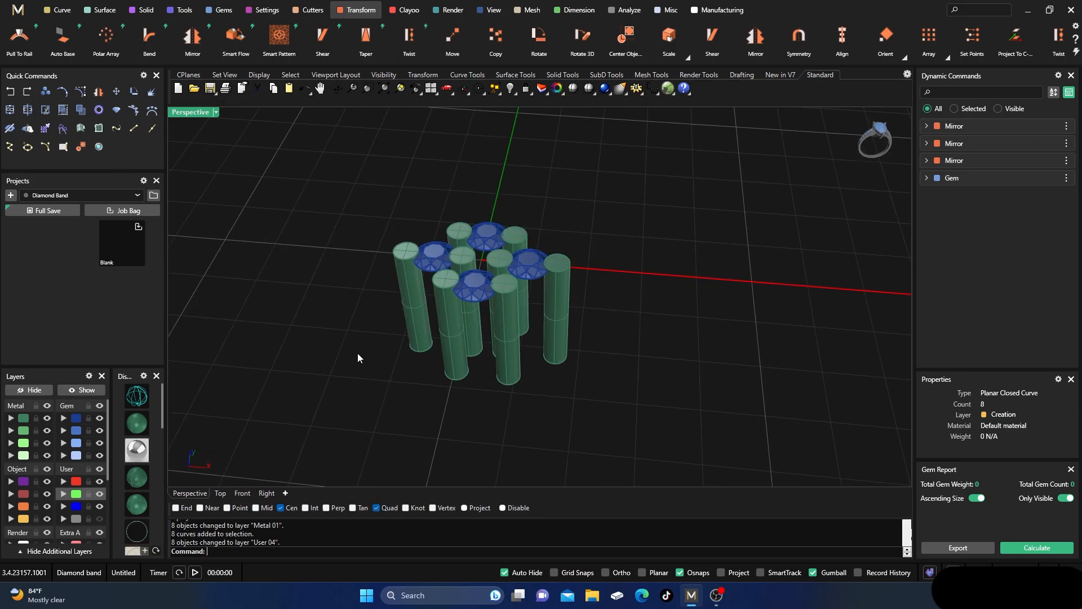
pyautogui.click(148, 11)
pyautogui.click(411, 40)
pyautogui.scroll(5, 414, 240)
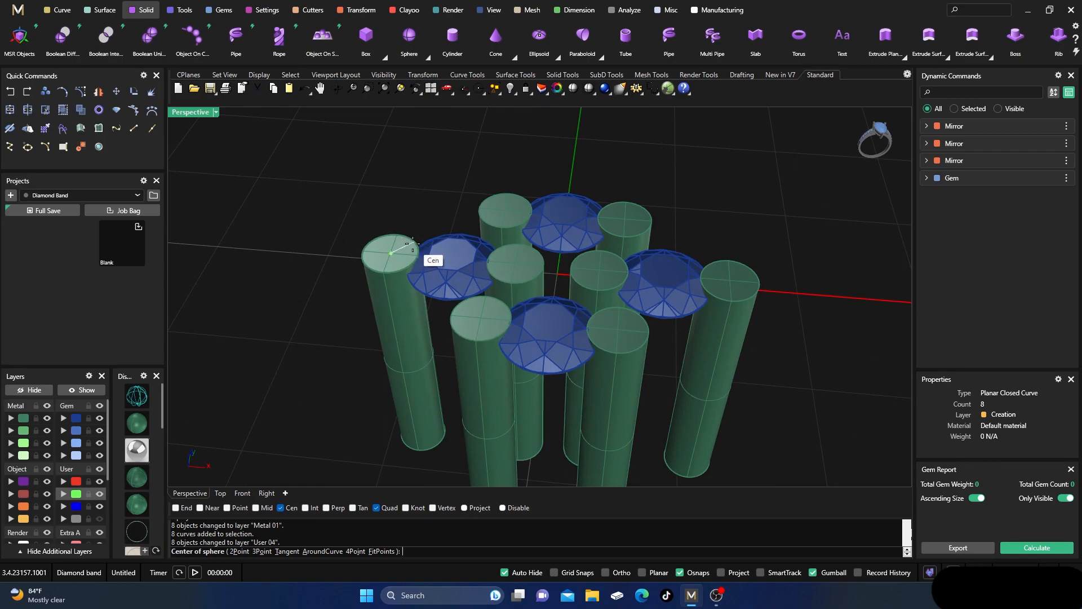
pyautogui.click(412, 246)
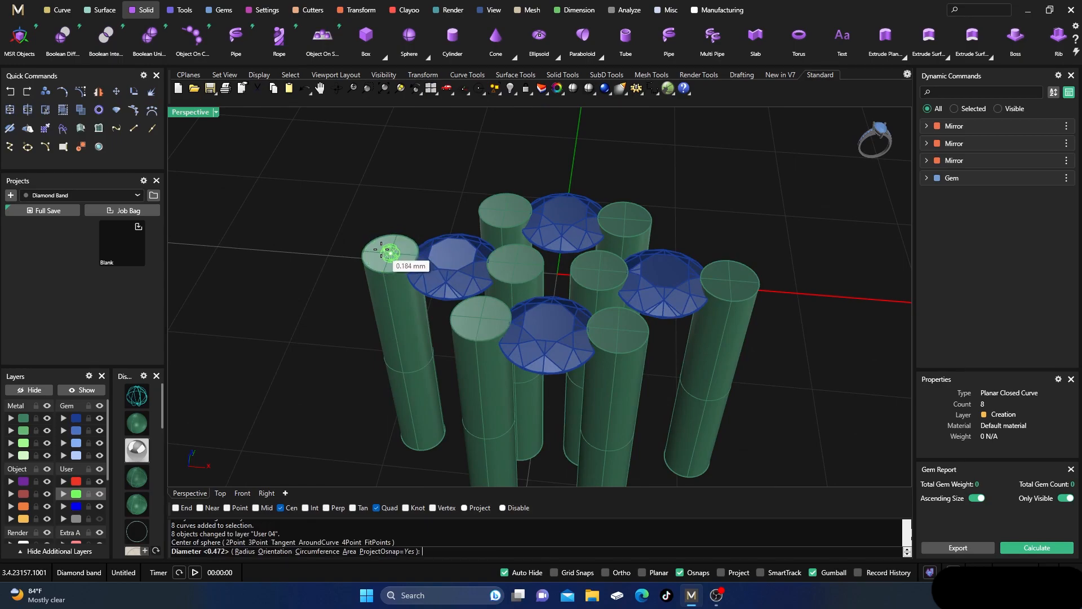
pyautogui.click(364, 248)
pyautogui.moveTo(342, 255); pyautogui.dragTo(340, 294, button='right')
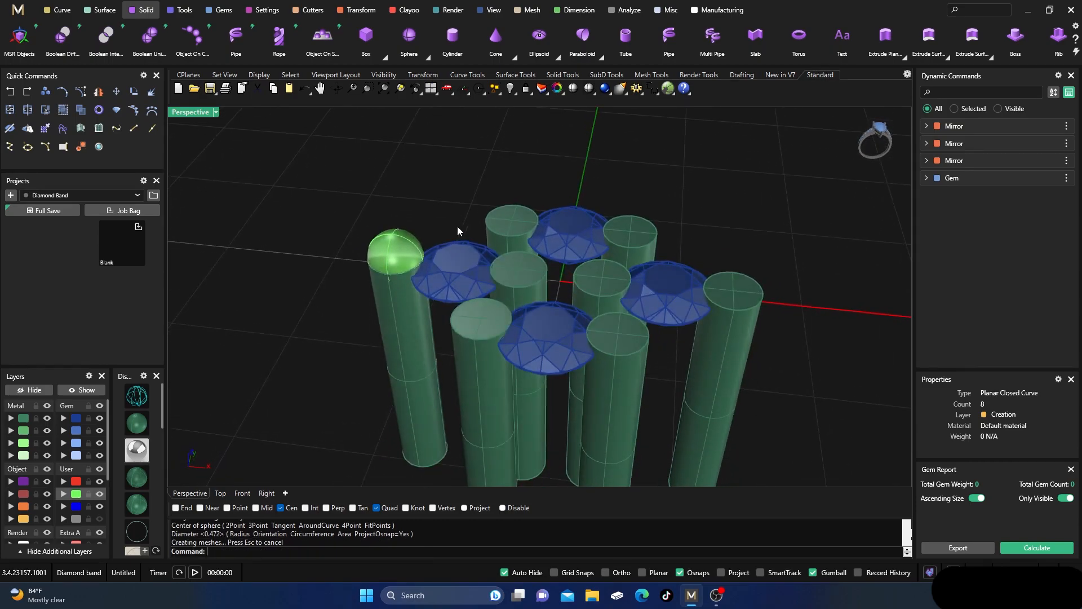
# - Add spheres centered on the tops of the two cylinders beside the +Y gem, each sized to the cylinder's edge
pyautogui.rightClick(516, 198)
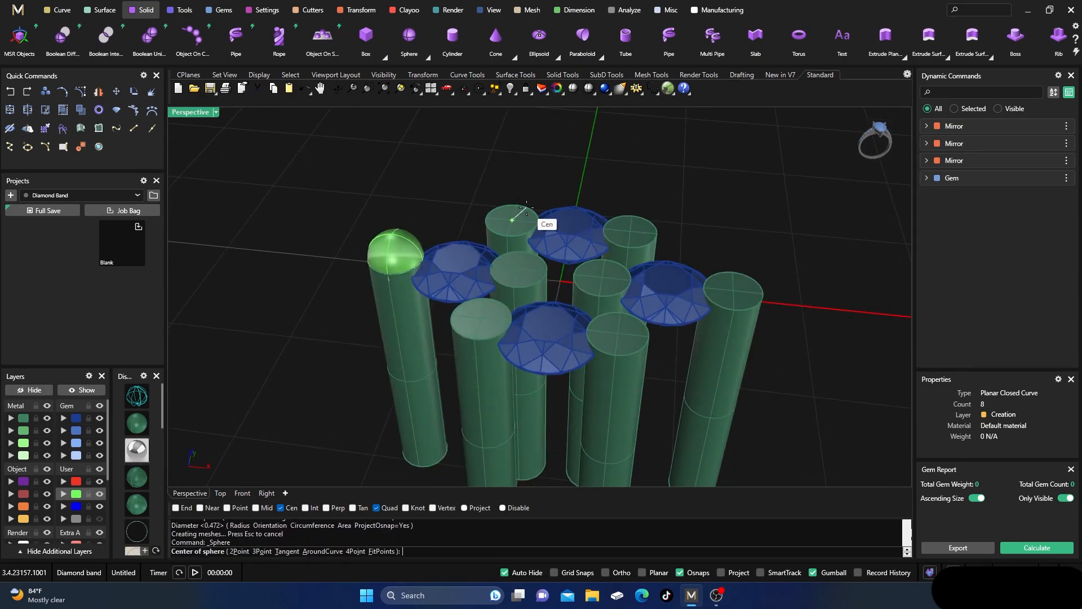
pyautogui.click(524, 210)
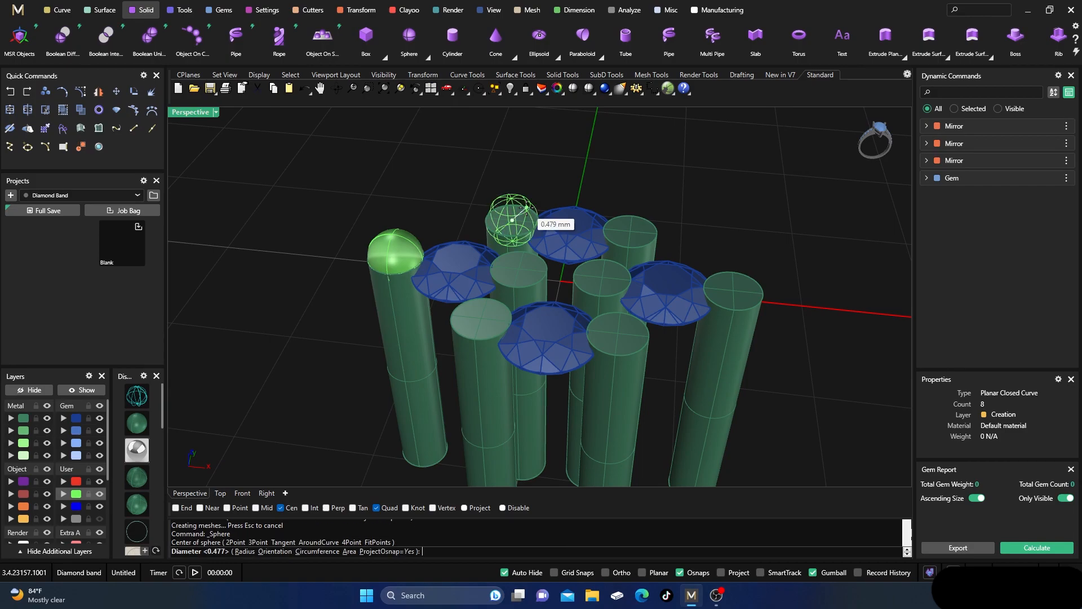
pyautogui.click(486, 218)
pyautogui.rightClick(558, 186)
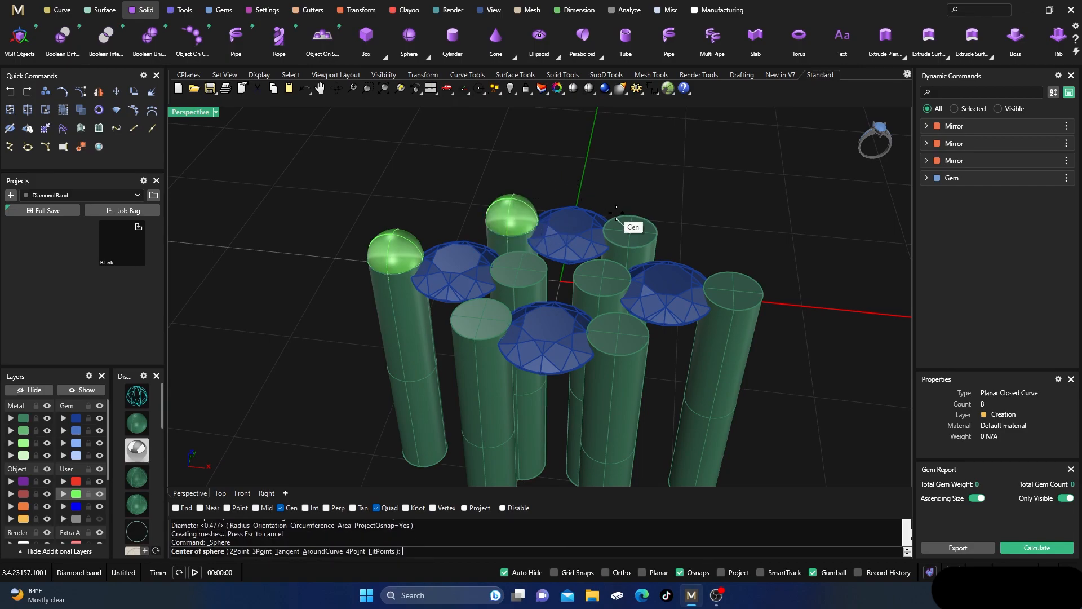
pyautogui.click(628, 227)
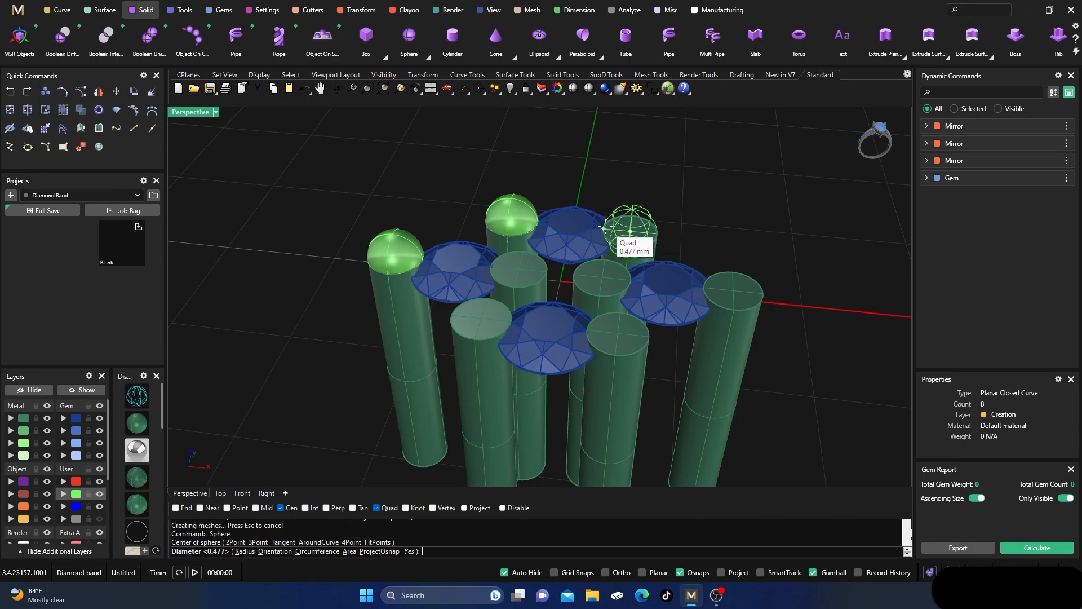
pyautogui.click(606, 229)
# - Add a sphere centered on the top of the inner cylinder beside the -X gem, sized to the cylinder's edge
pyautogui.scroll(-2, 444, 214)
pyautogui.rightClick(454, 232)
pyautogui.scroll(4, 475, 239)
pyautogui.click(510, 258)
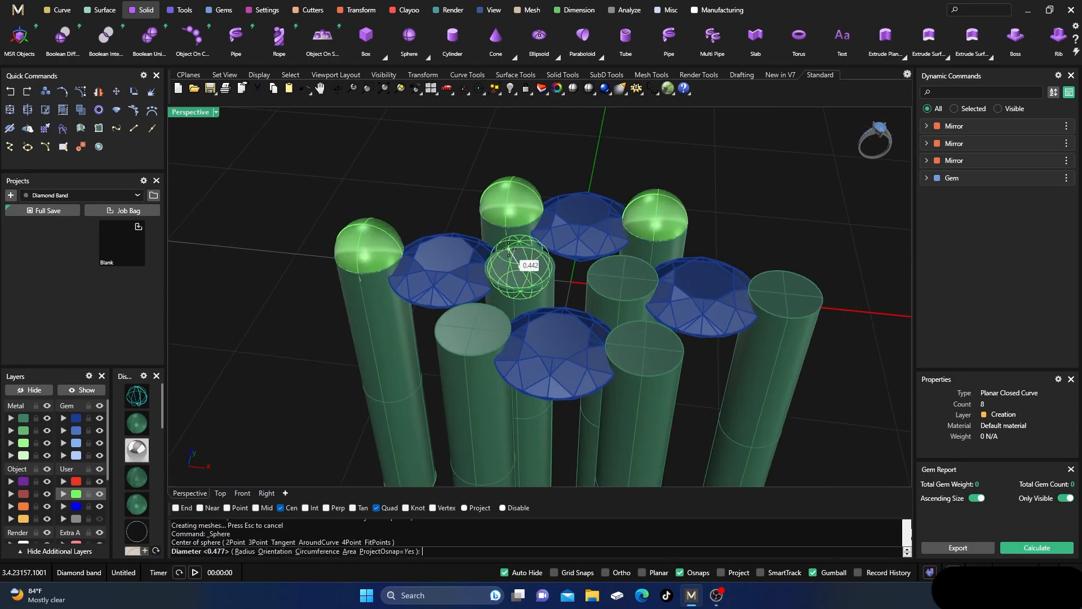
pyautogui.click(486, 262)
# - Add spheres centered on the tops of the two cylinders beside the -Y gem, each snapped to the cylinder's edge
pyautogui.rightClick(427, 206)
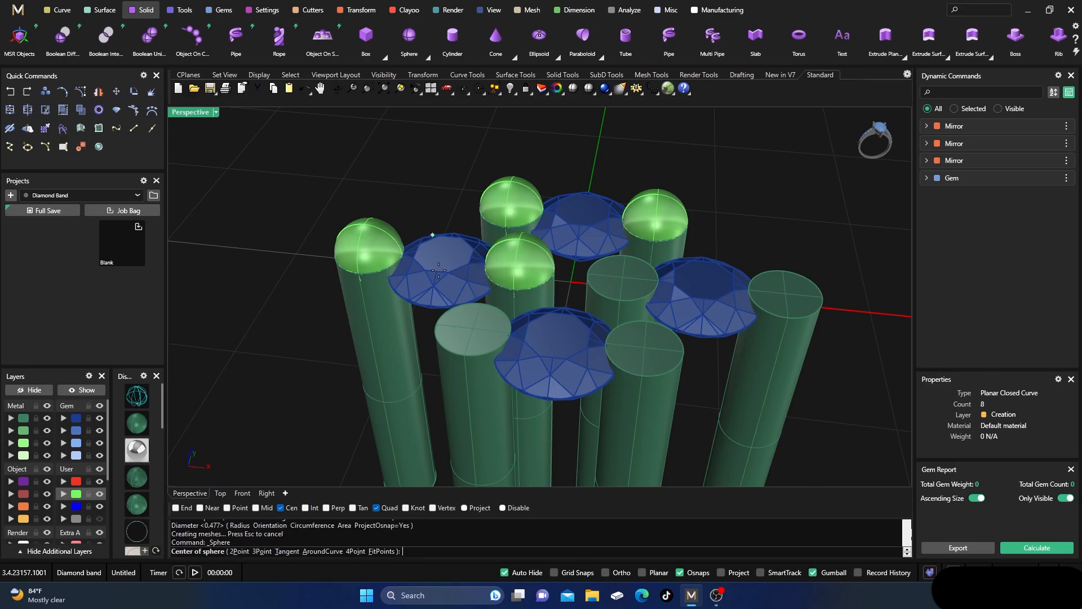
pyautogui.click(445, 319)
pyautogui.click(445, 325)
pyautogui.rightClick(515, 248)
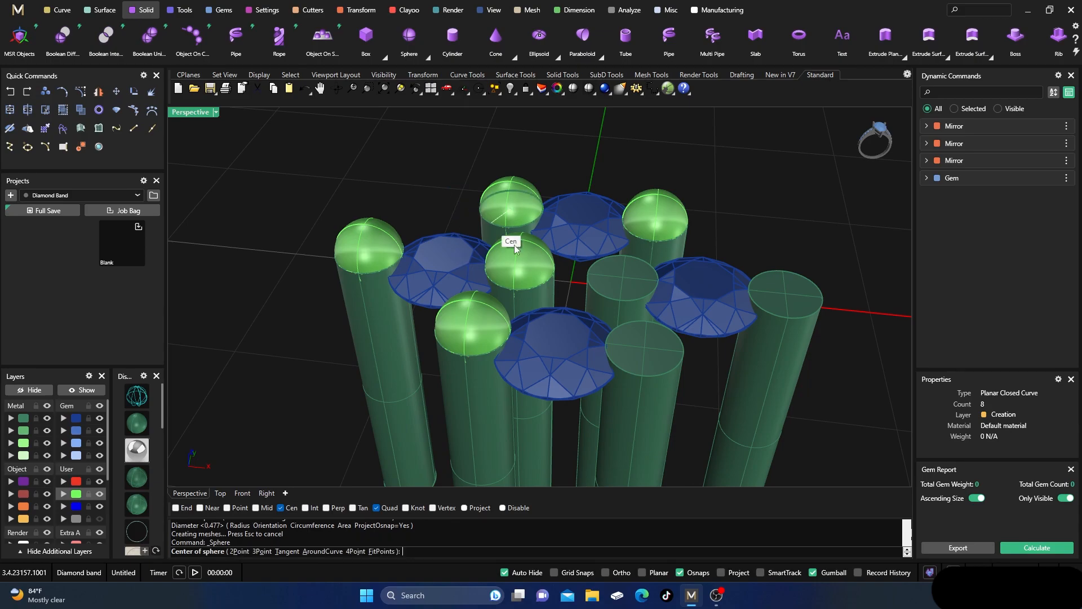
pyautogui.click(642, 350)
pyautogui.click(606, 342)
# - Add spheres on the tops of the inner and outer cylinders beside the +X gem, matching each cylinder's diameter
pyautogui.rightClick(593, 148)
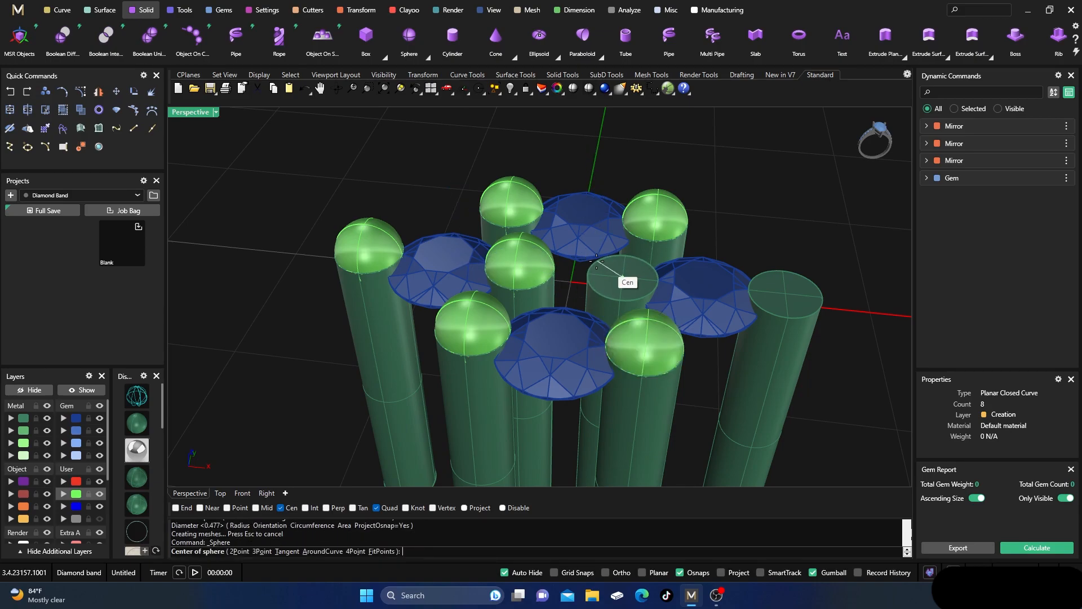
pyautogui.click(621, 275)
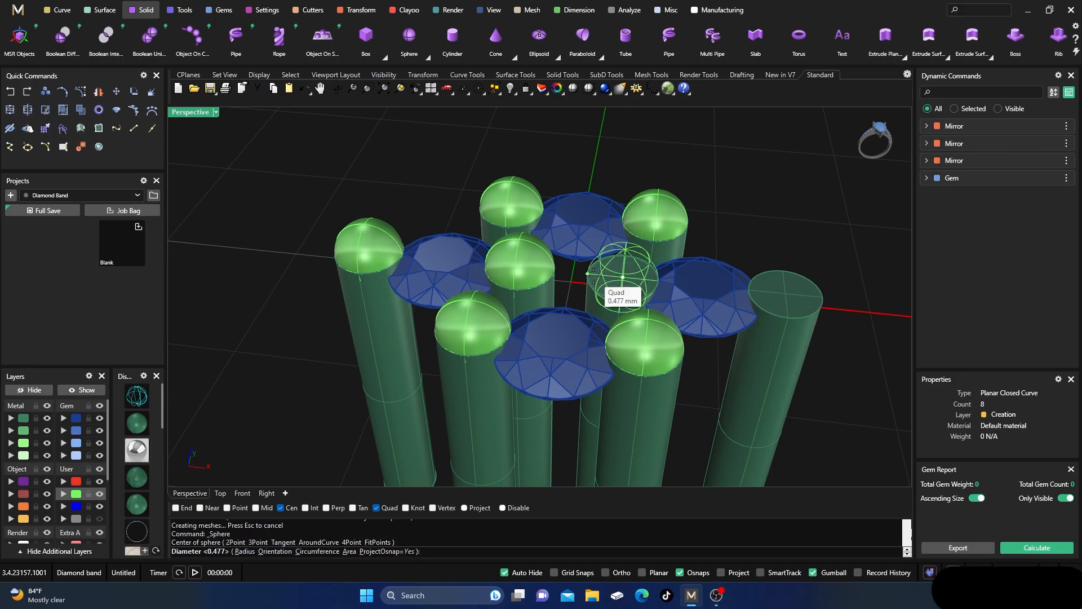
pyautogui.click(589, 275)
pyautogui.rightClick(713, 187)
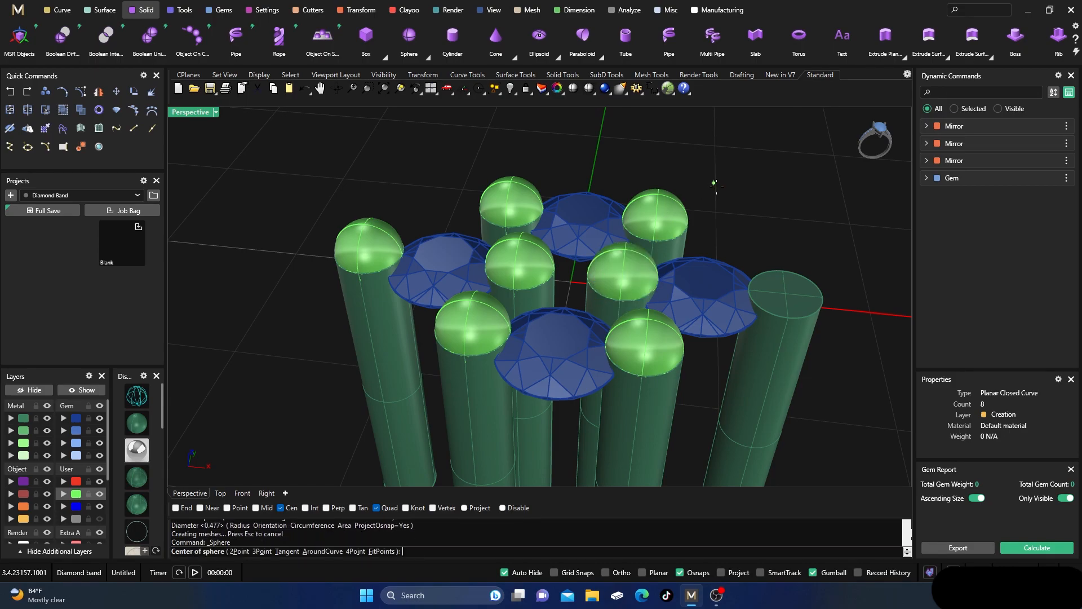
pyautogui.click(763, 270)
pyautogui.click(756, 296)
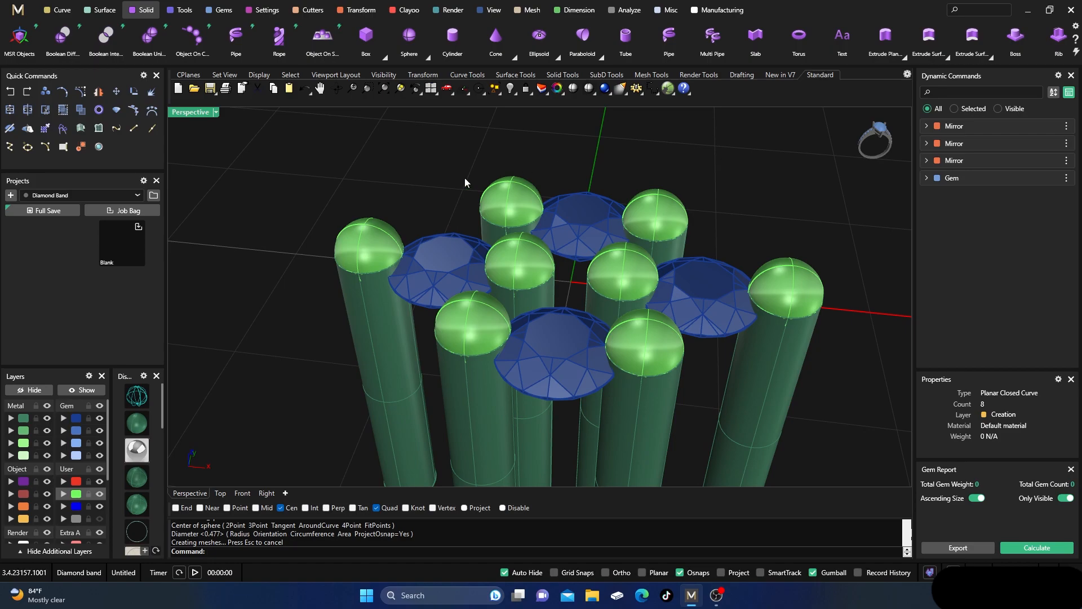
# - Boolean-union the eight Metal 01 cylinders with the eight green spheres on their tops
pyautogui.scroll(-4, 361, 243)
pyautogui.moveTo(399, 287); pyautogui.dragTo(421, 284, button='right')
pyautogui.scroll(-4, 476, 209)
pyautogui.moveTo(494, 282); pyautogui.dragTo(498, 189, button='right')
pyautogui.moveTo(549, 252); pyautogui.dragTo(561, 279, button='right')
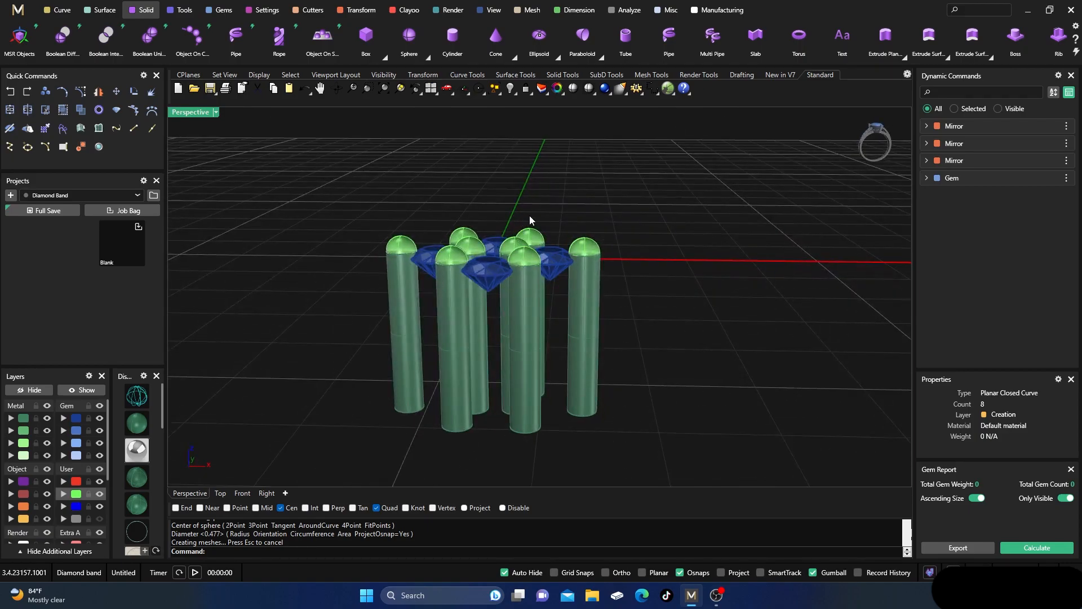
pyautogui.moveTo(484, 194); pyautogui.dragTo(481, 210, button='right')
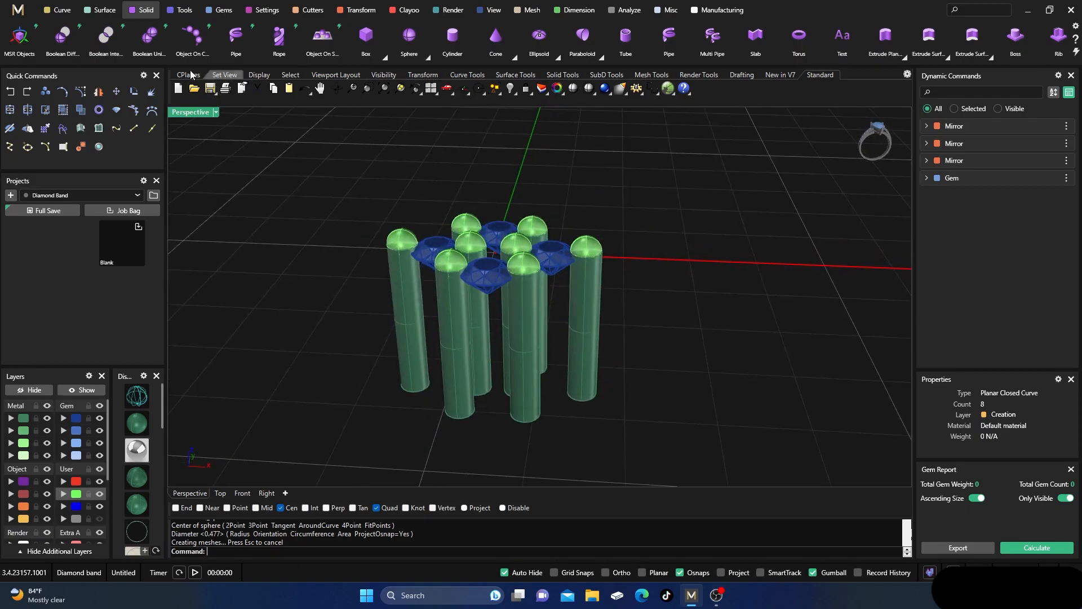
pyautogui.click(149, 36)
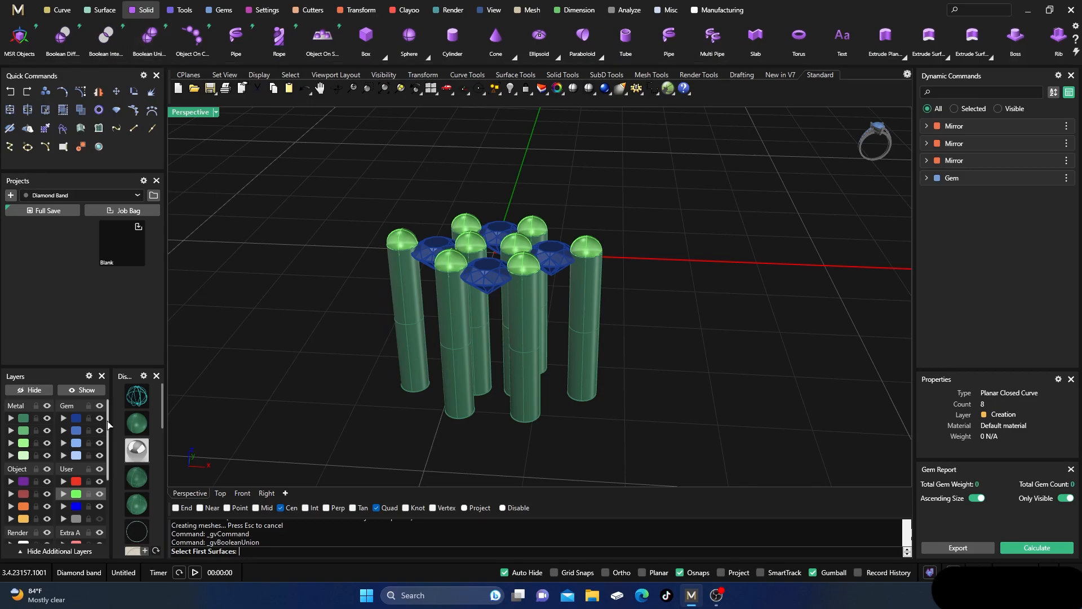
pyautogui.click(23, 419)
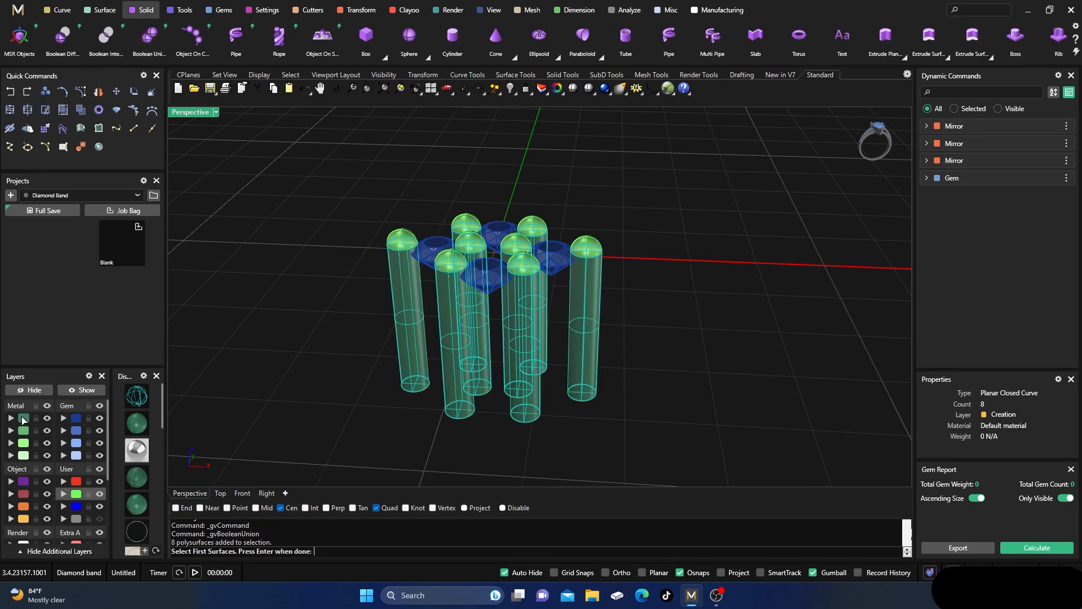
pyautogui.press('Return')
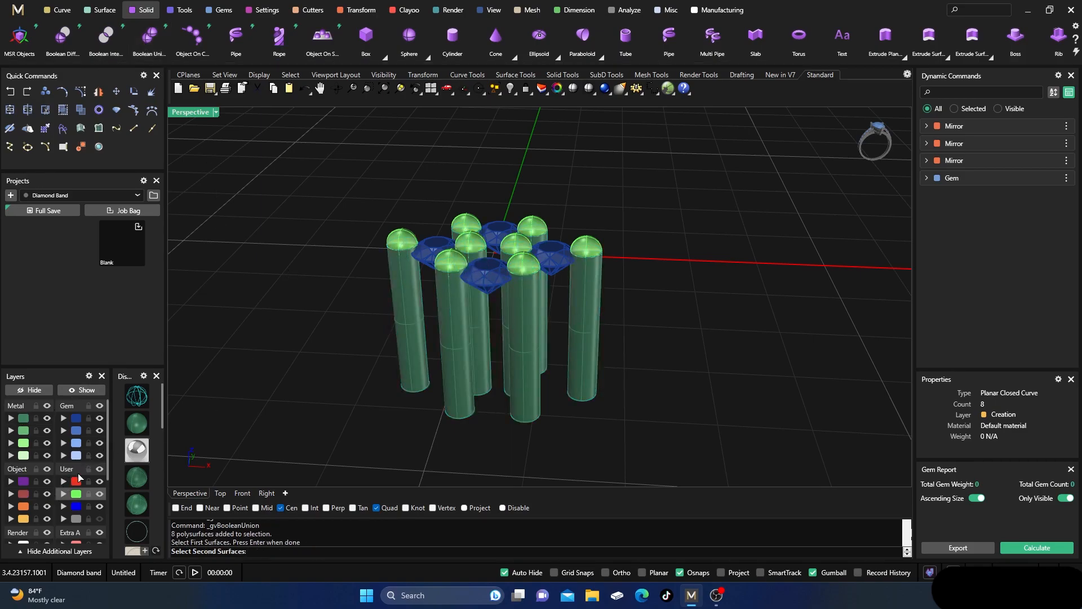
pyautogui.click(76, 494)
pyautogui.press('Return')
pyautogui.press('Return')
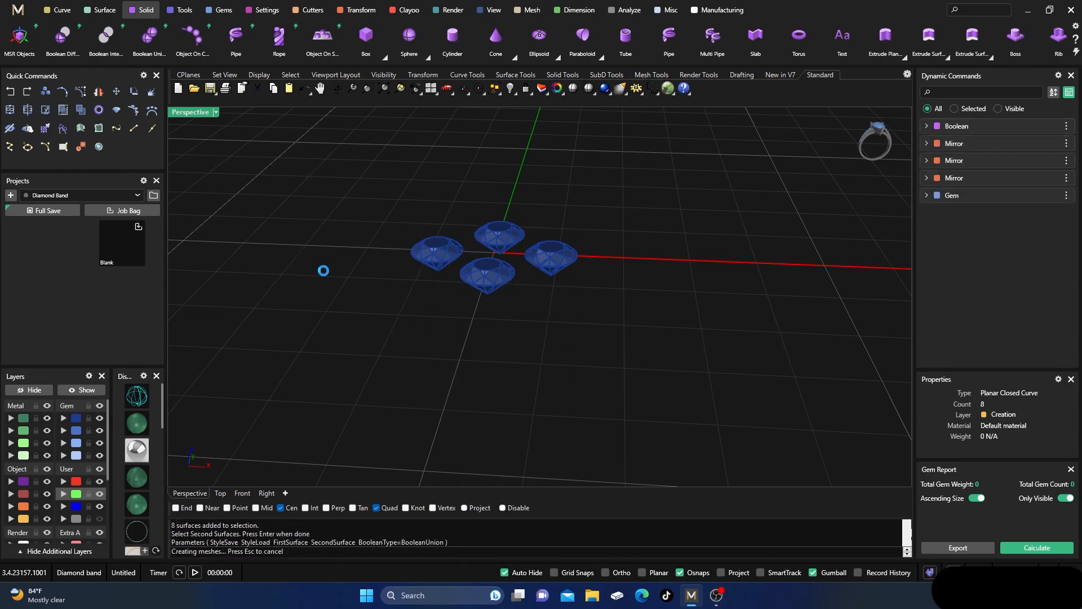
# - Move the eight leftover source spheres to the User 04 layer
pyautogui.click(76, 494)
pyautogui.click(65, 522)
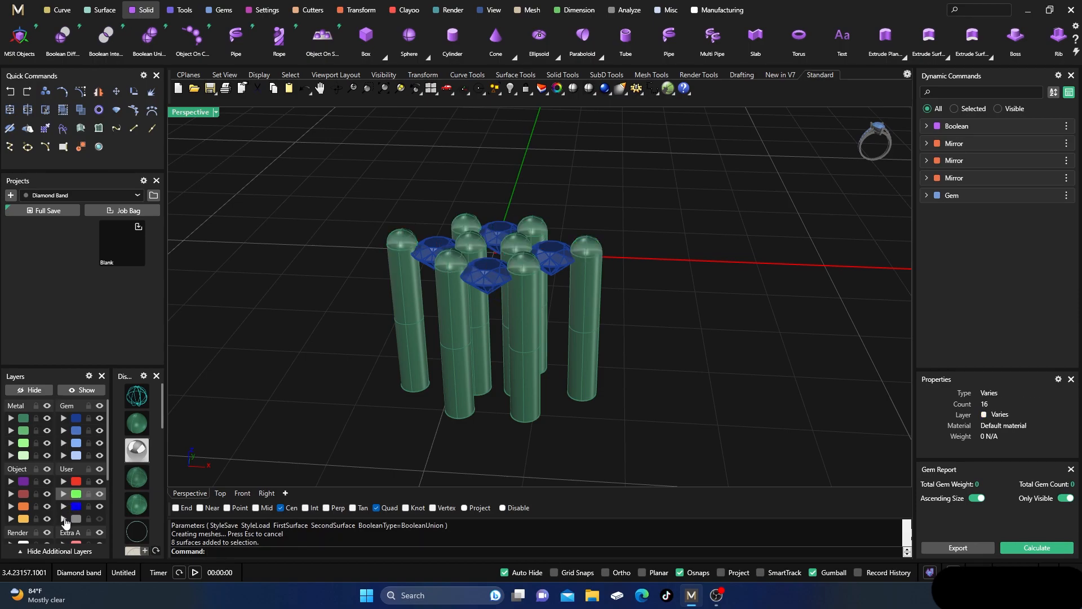
pyautogui.moveTo(335, 224); pyautogui.dragTo(353, 245, button='right')
# - Inspect a single prong polysurface and check the model for duplicate objects with SelDupAll
pyautogui.click(468, 358)
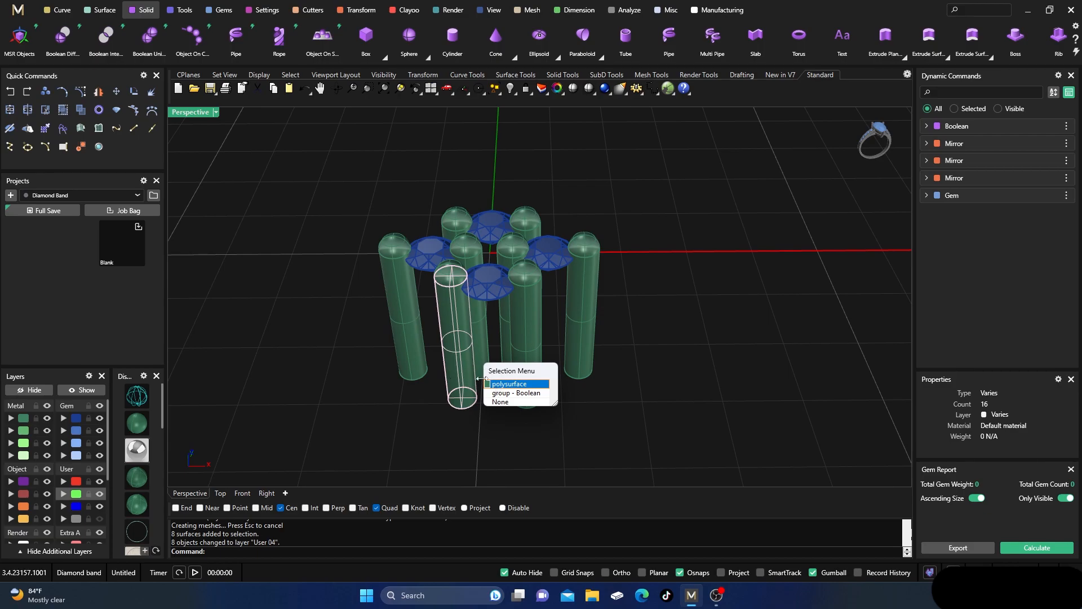
pyautogui.click(496, 382)
pyautogui.click(347, 299)
pyautogui.click(392, 295)
pyautogui.click(379, 299)
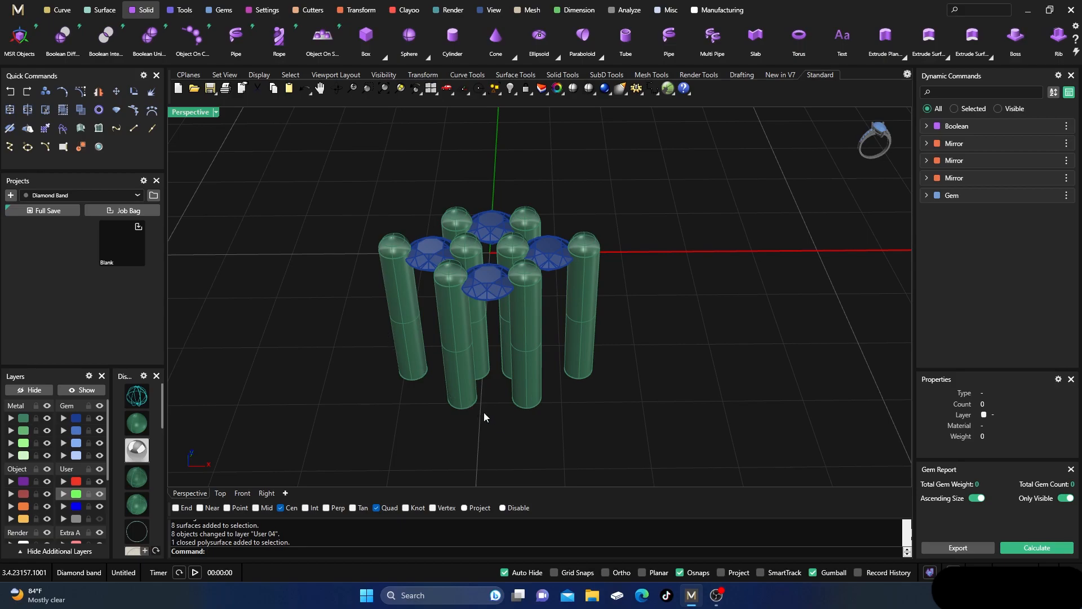
pyautogui.write('SelC')
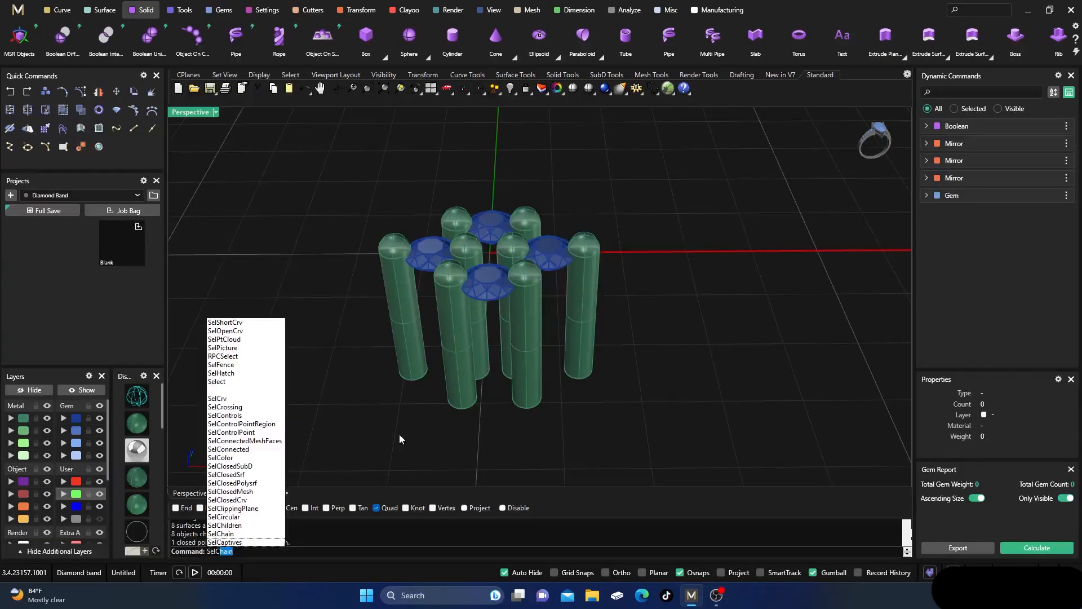
pyautogui.press('BackSpace')
pyautogui.press('BackSpace')
pyautogui.write('Dup')
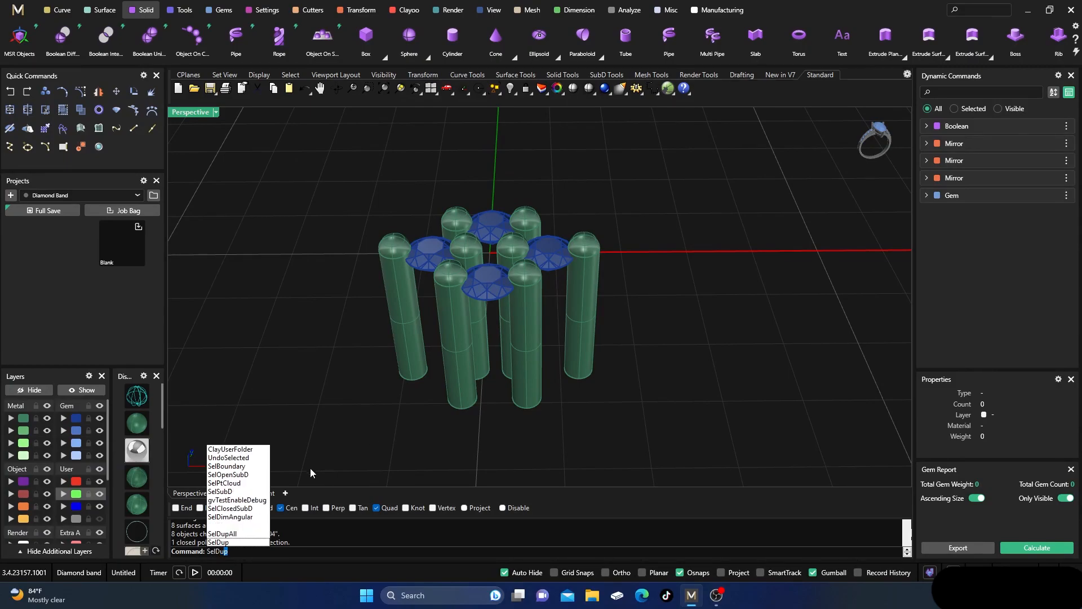
pyautogui.click(238, 533)
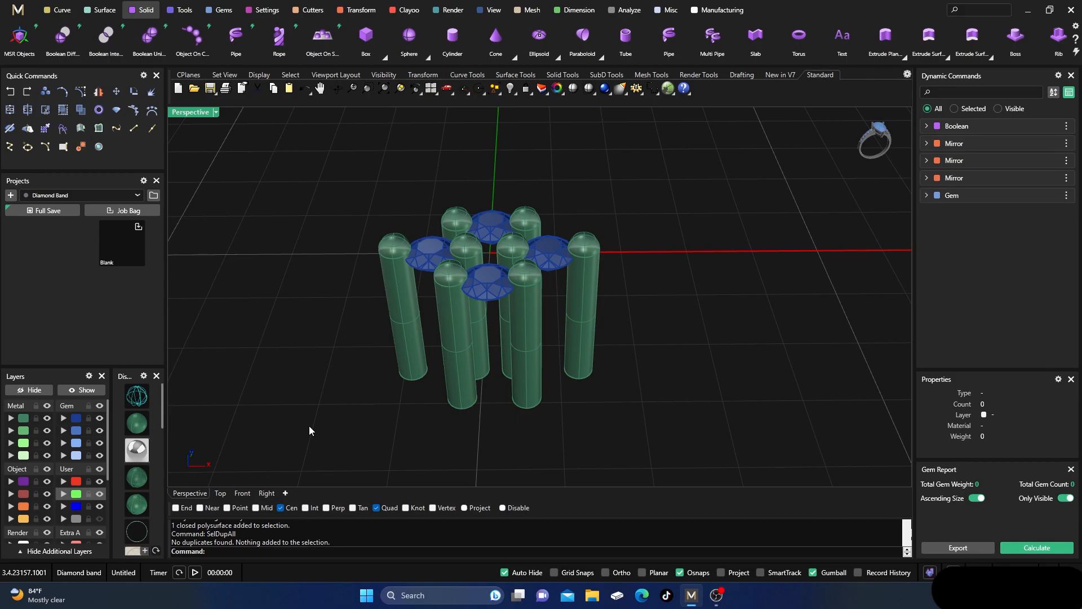
# - Select the Boolean group of joined prongs and move it to the Metal 02 layer
pyautogui.click(404, 341)
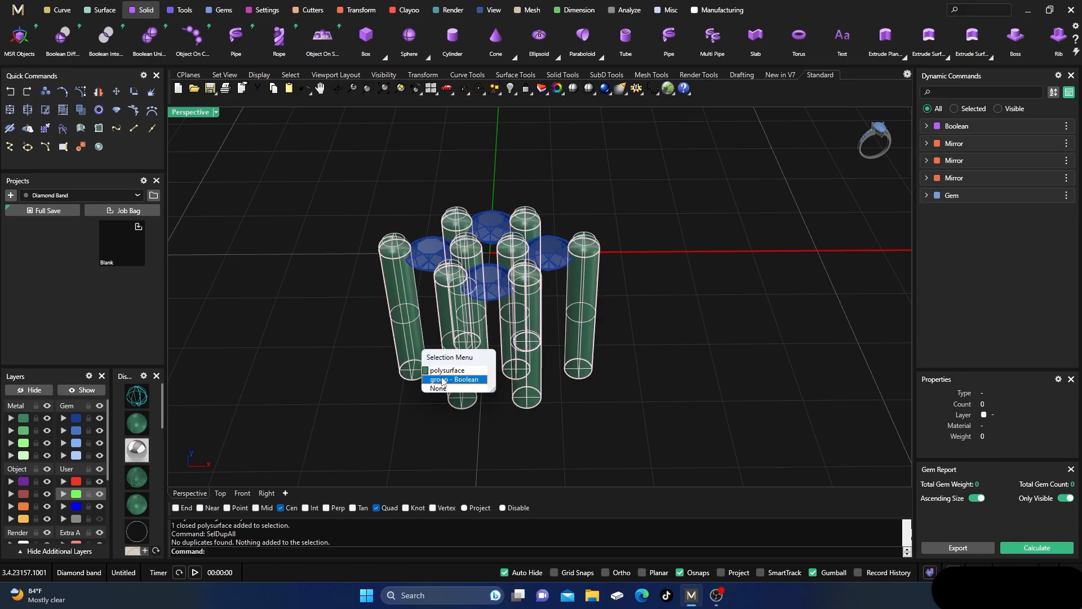
pyautogui.click(445, 380)
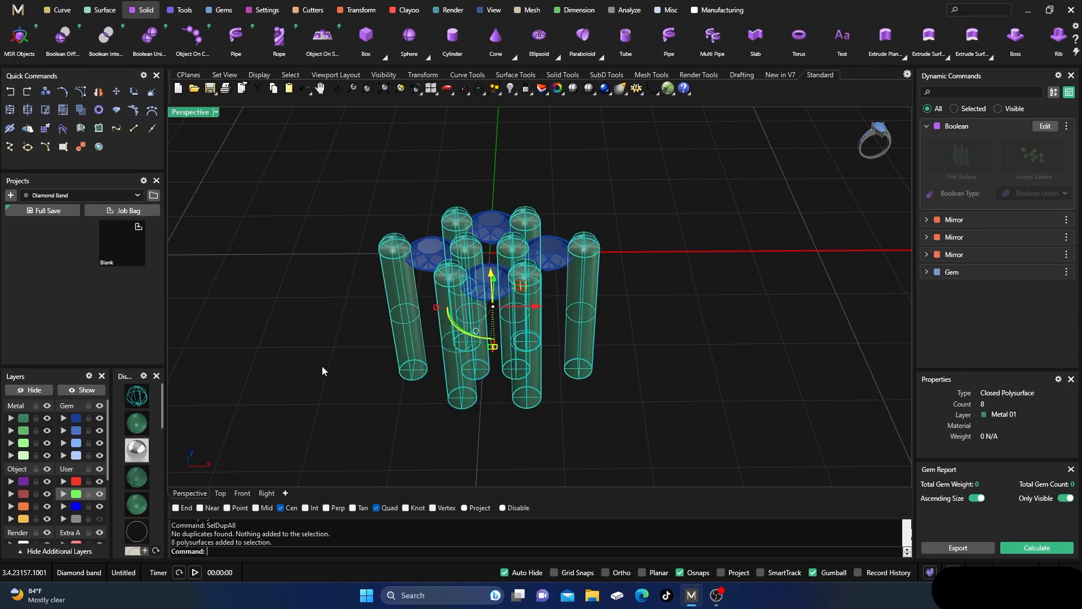
pyautogui.click(10, 430)
pyautogui.click(288, 287)
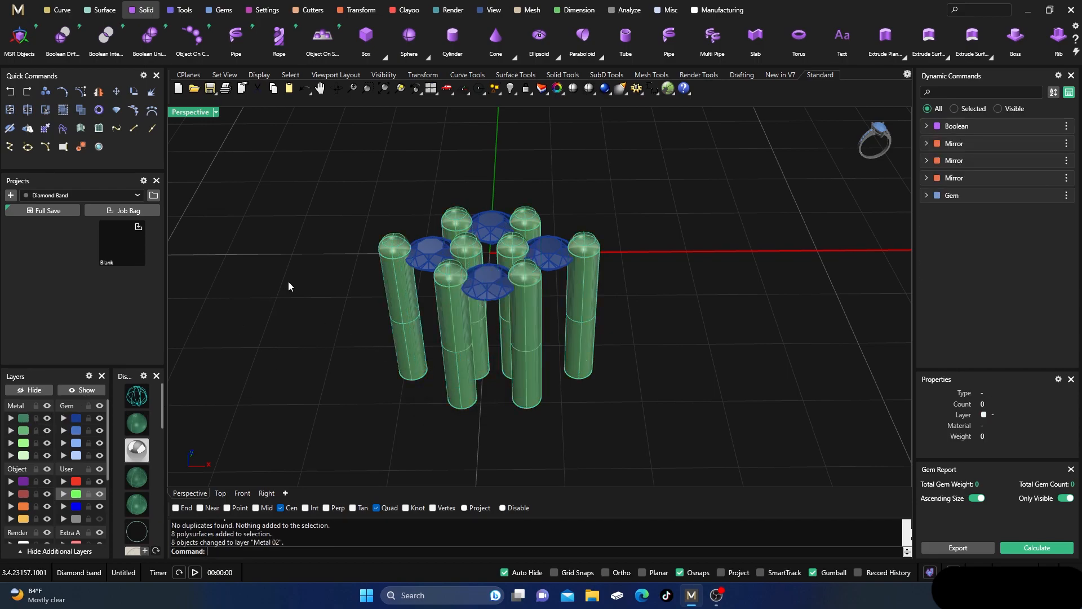
# - Select the original cylinders remaining on Metal 01 and move them to the User 04 layer
pyautogui.click(24, 419)
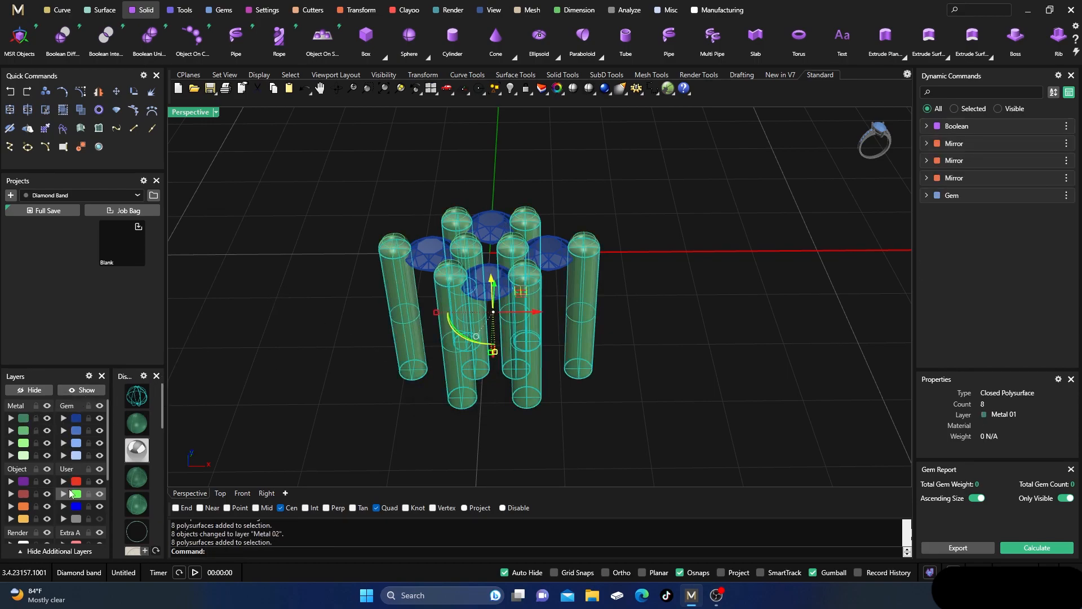
pyautogui.click(64, 518)
pyautogui.click(227, 375)
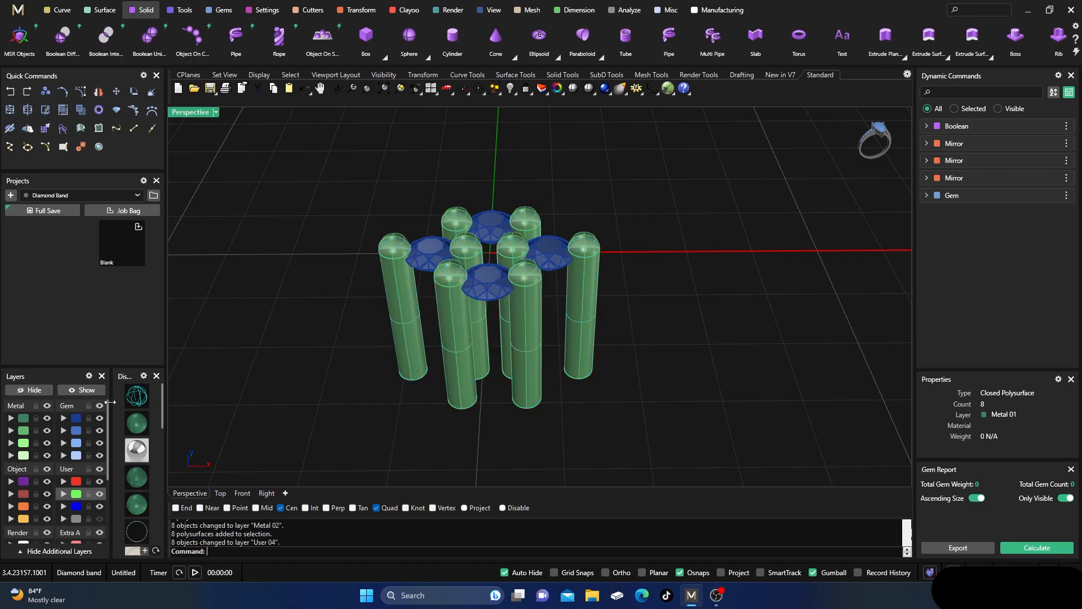
# - Select the joined prongs on Metal 02, assign them to Metal 01, and reassign them to the Setting layer
pyautogui.click(24, 429)
pyautogui.click(11, 418)
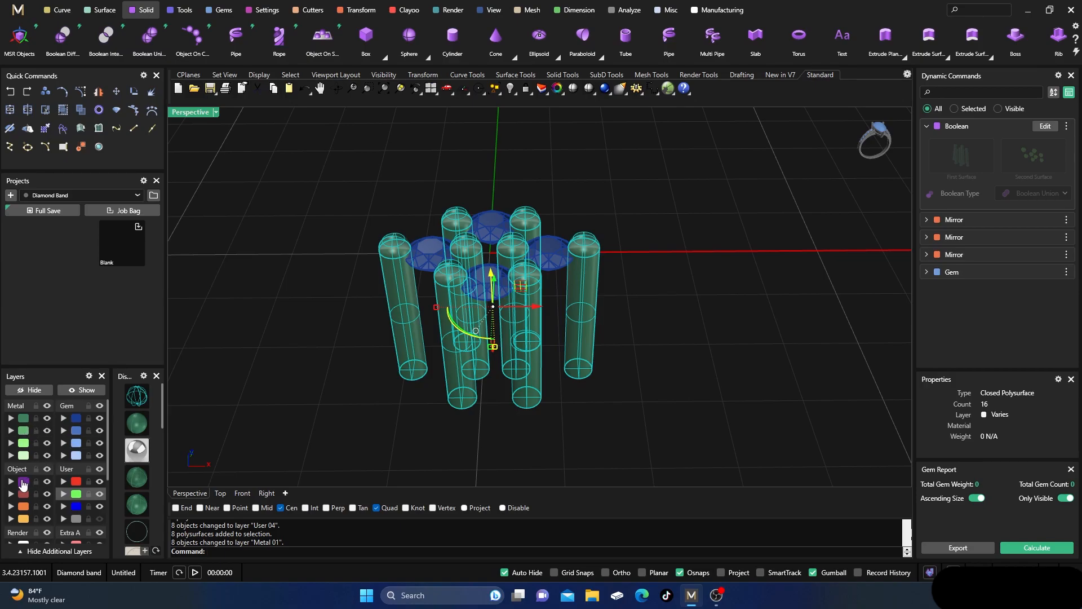
pyautogui.click(11, 481)
pyautogui.click(237, 342)
# - Select all eight joined prongs and raise them slightly relative to the gems
pyautogui.scroll(-4, 496, 355)
pyautogui.moveTo(512, 365); pyautogui.dragTo(446, 183, button='right')
pyautogui.scroll(-3, 478, 266)
pyautogui.moveTo(589, 403); pyautogui.dragTo(429, 326)
pyautogui.moveTo(503, 283); pyautogui.dragTo(503, 278)
pyautogui.click(443, 228)
pyautogui.moveTo(442, 229); pyautogui.dragTo(498, 232, button='right')
pyautogui.scroll(8, 520, 301)
pyautogui.scroll(-7, 499, 233)
pyautogui.moveTo(493, 270); pyautogui.dragTo(494, 304, button='right')
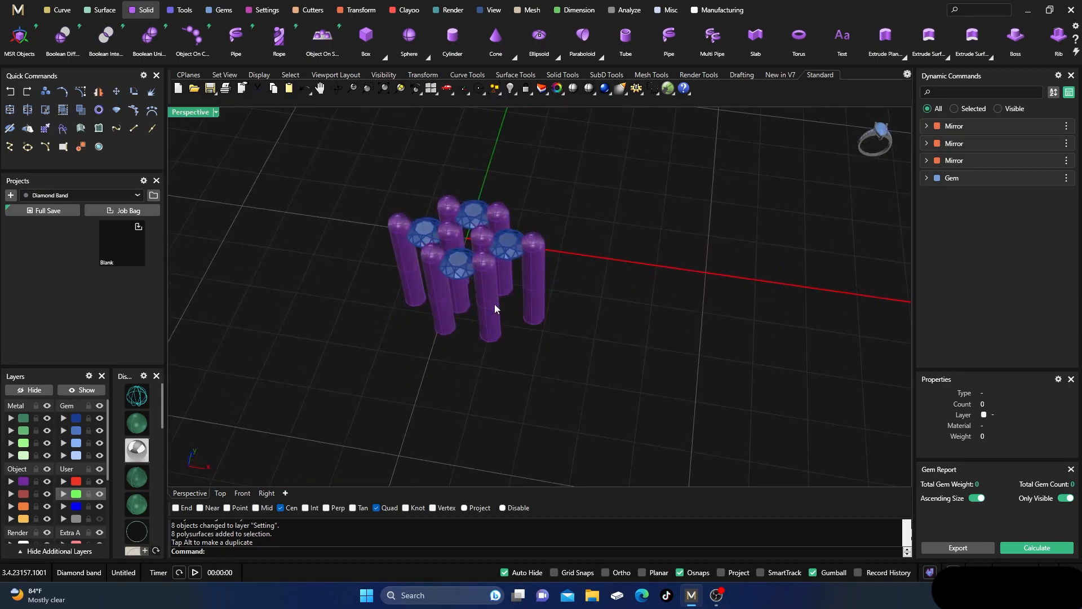
# - With object snaps off, draw an ellipse around the cluster in the Top view, centered at the origin, semi-axes about 1.79 mm in X and 1.21 mm in Y
pyautogui.doubleClick(195, 114)
pyautogui.moveTo(449, 255); pyautogui.dragTo(448, 268, button='right')
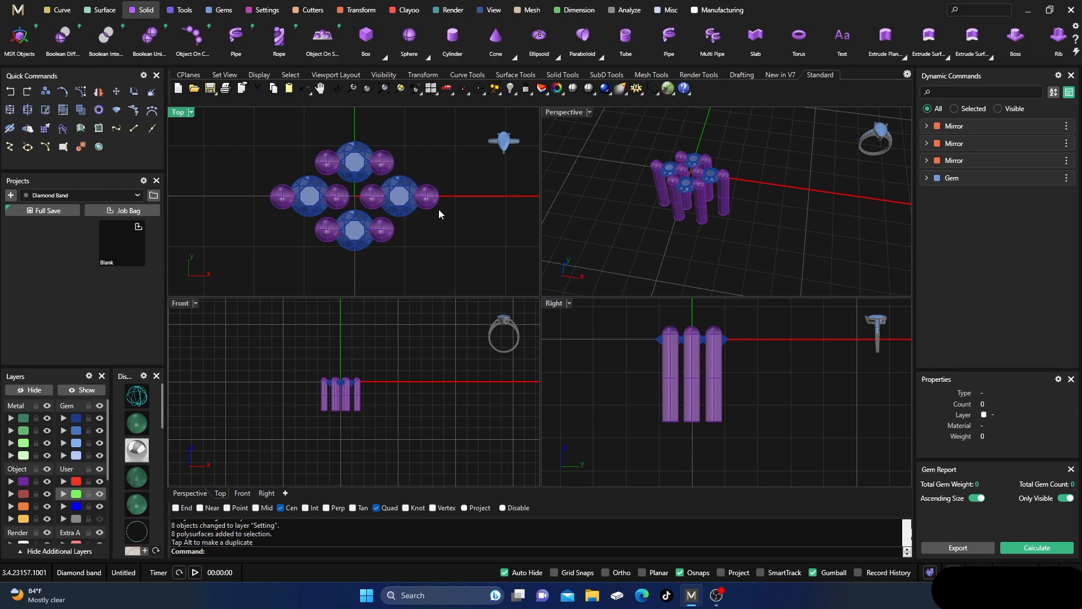
pyautogui.click(59, 10)
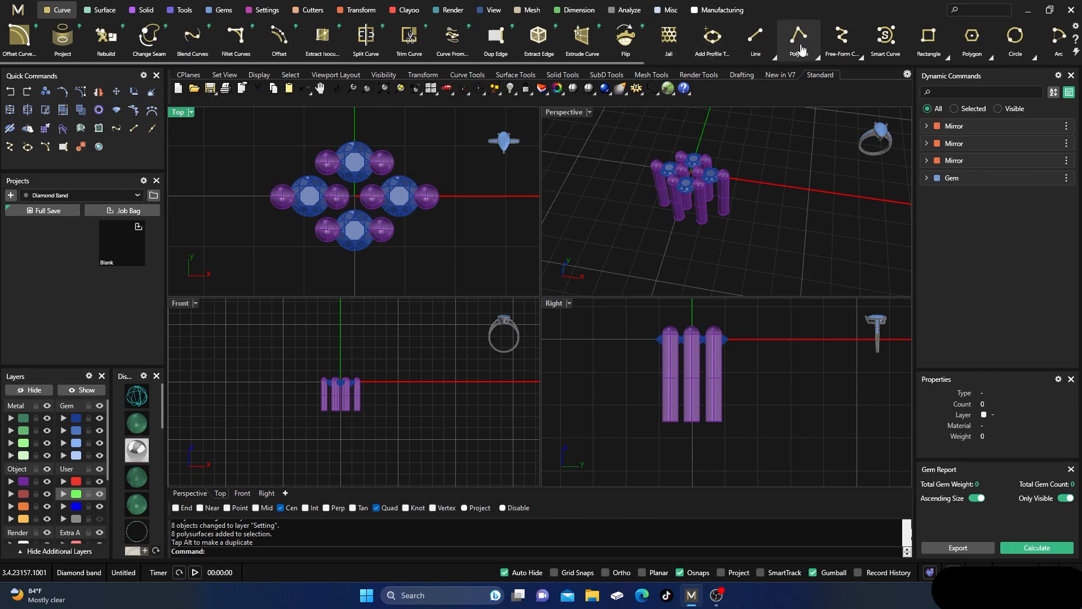
pyautogui.scroll(-1, 798, 39)
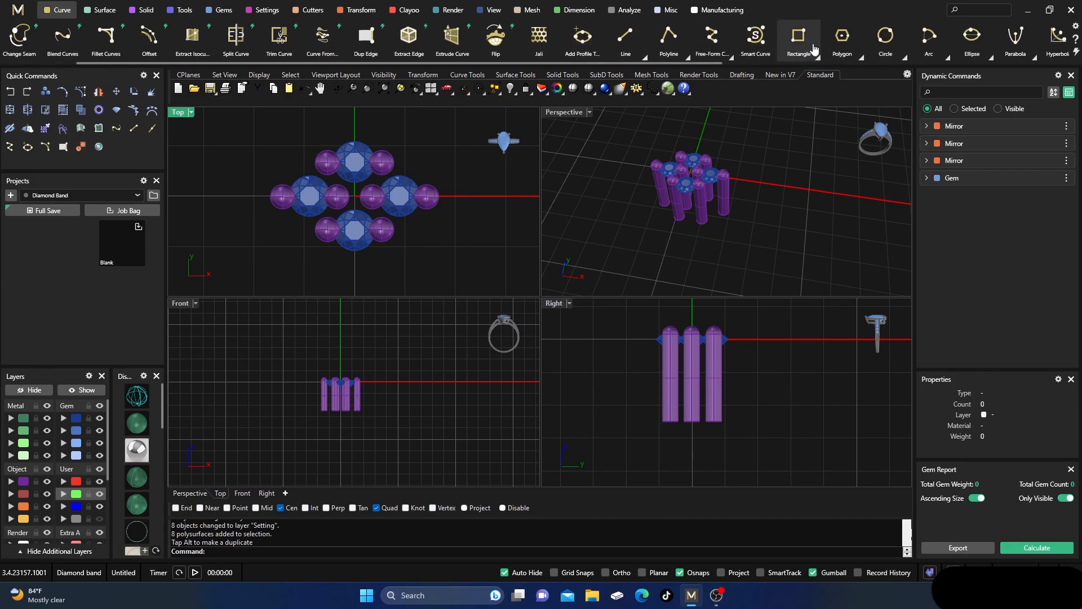
pyautogui.click(972, 37)
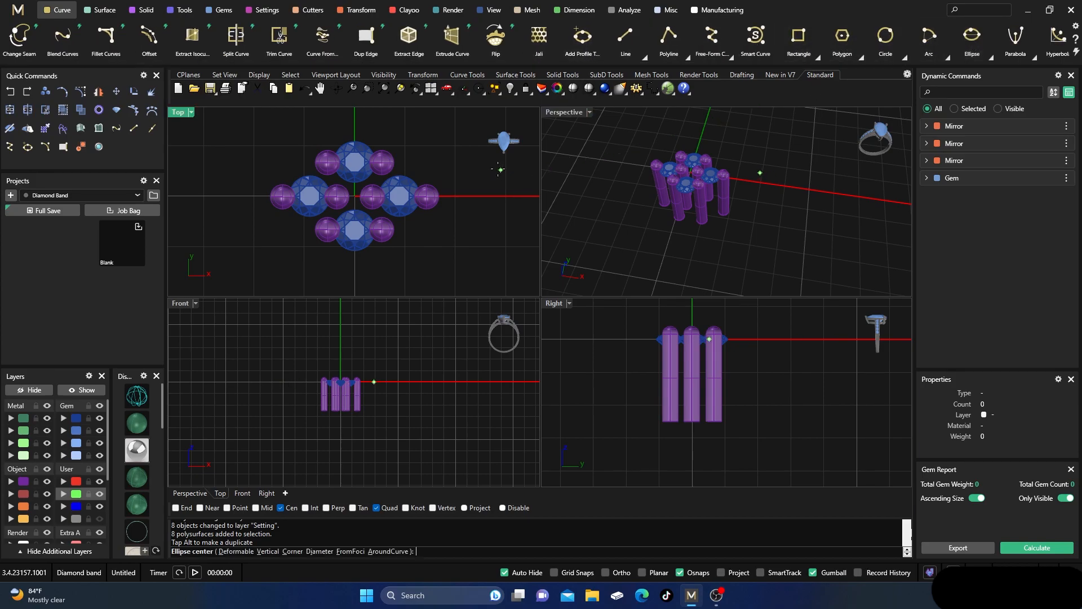
pyautogui.click(354, 195)
pyautogui.click(681, 572)
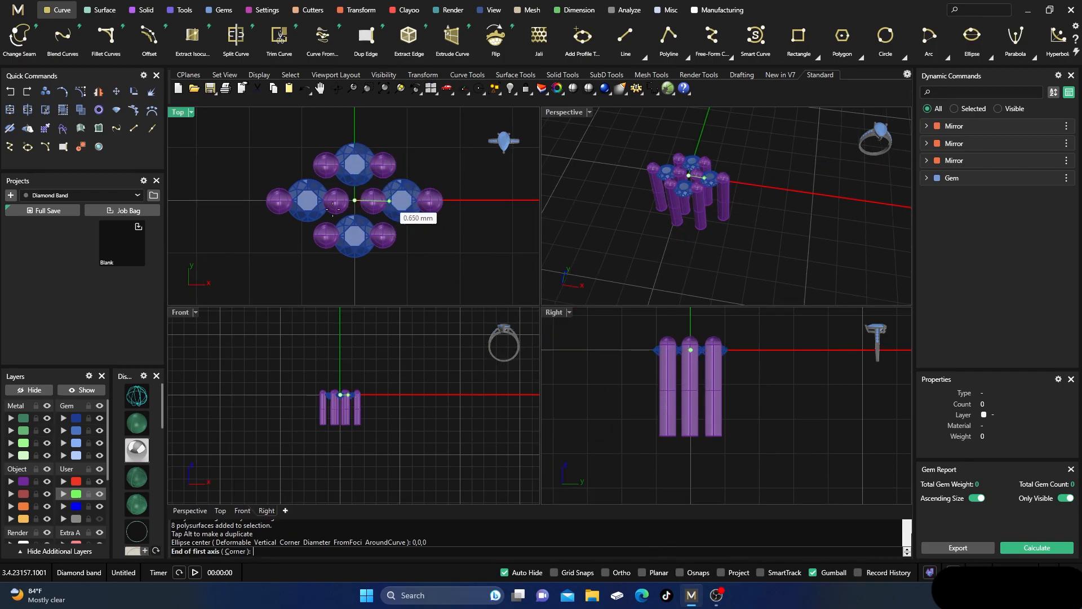
pyautogui.scroll(5, 272, 204)
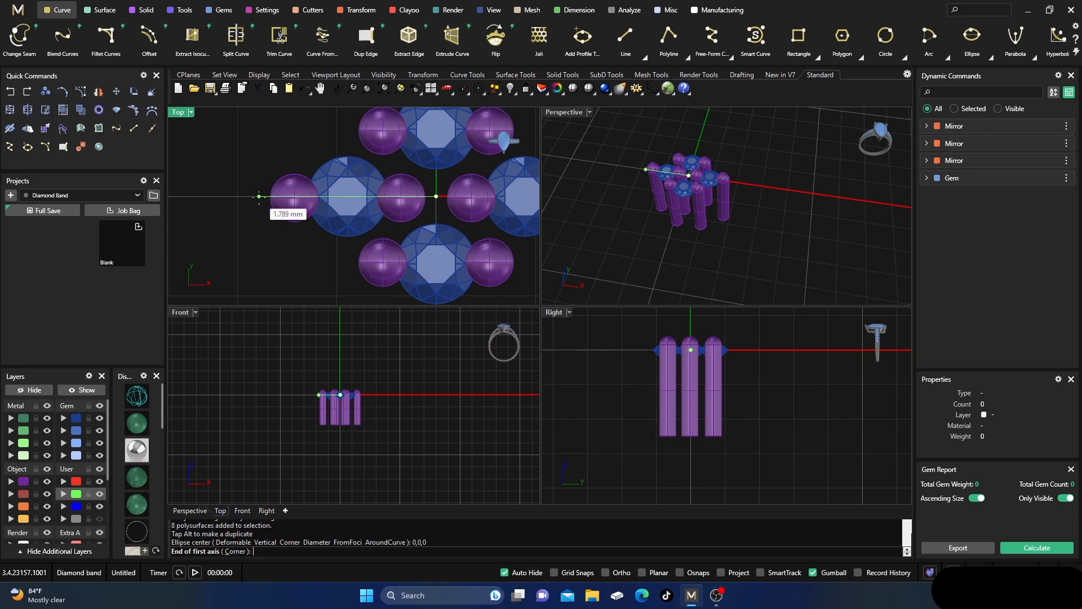
pyautogui.click(258, 196)
pyautogui.scroll(-6, 257, 206)
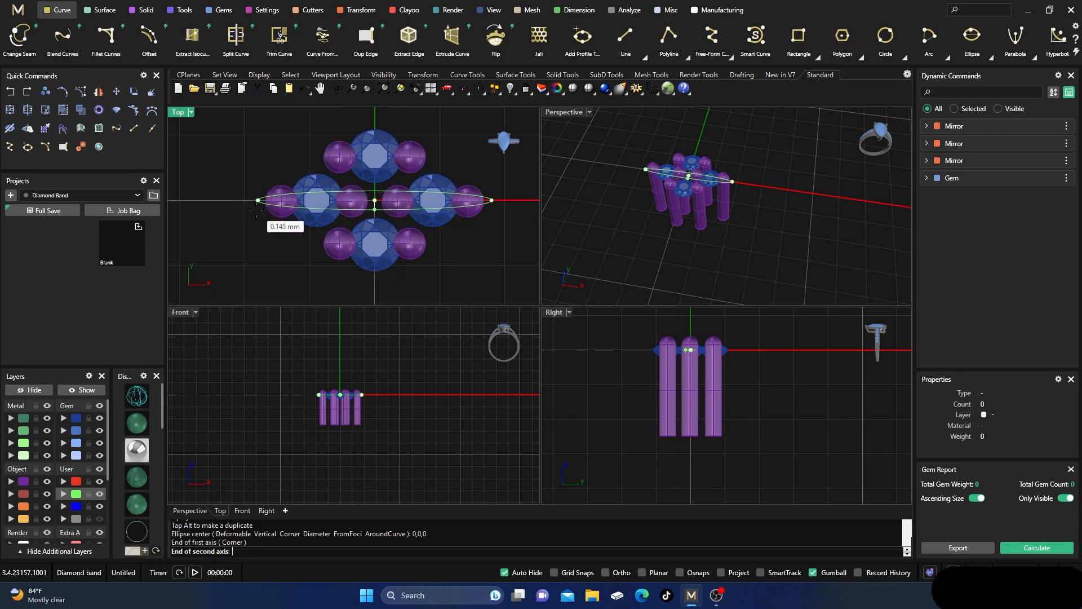
pyautogui.scroll(5, 341, 144)
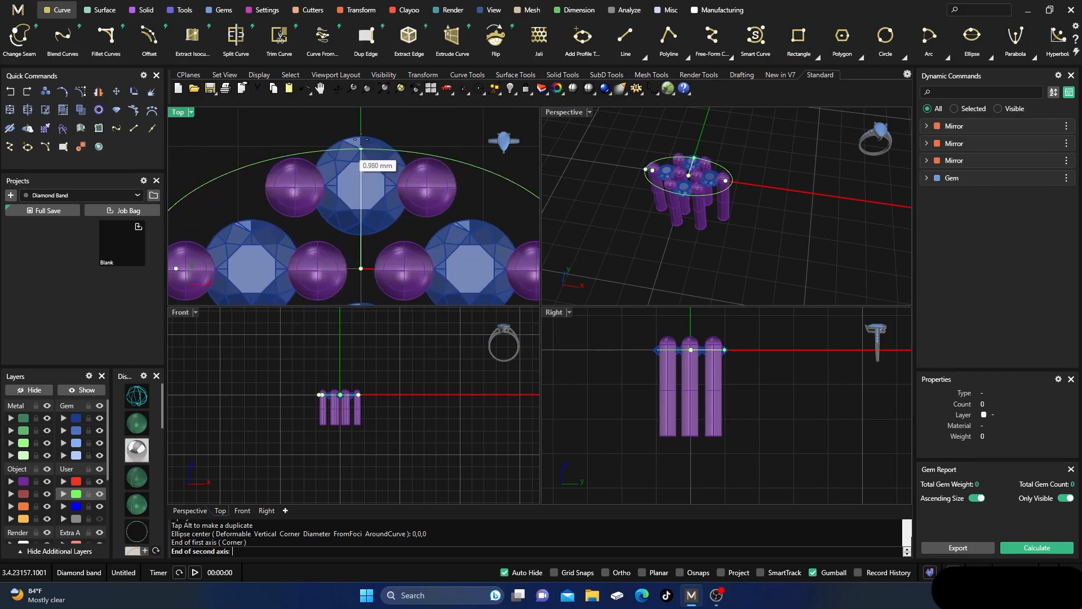
pyautogui.scroll(-2, 364, 125)
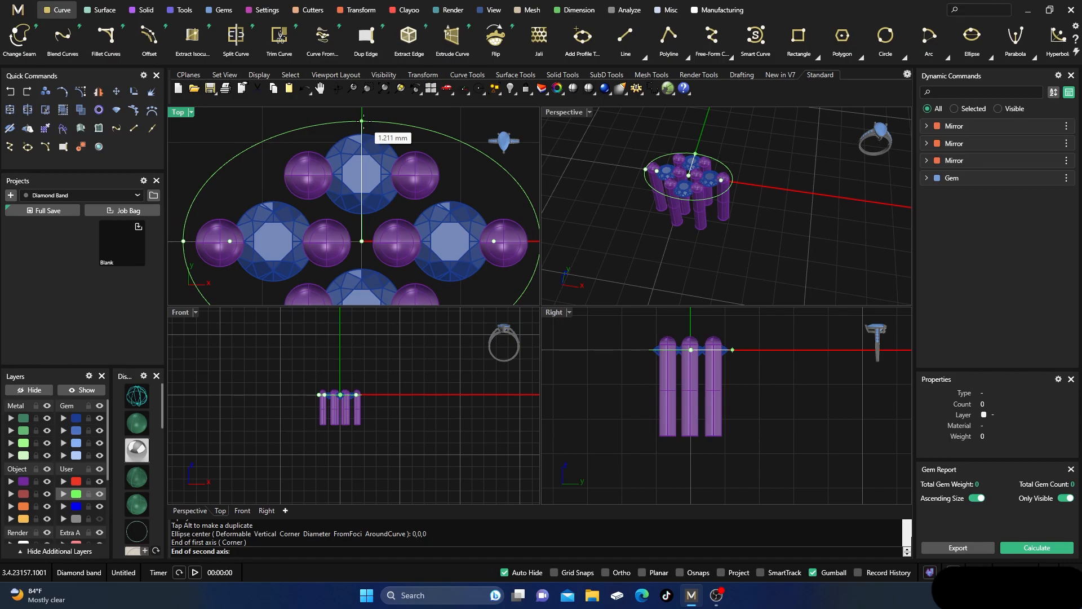
pyautogui.click(363, 120)
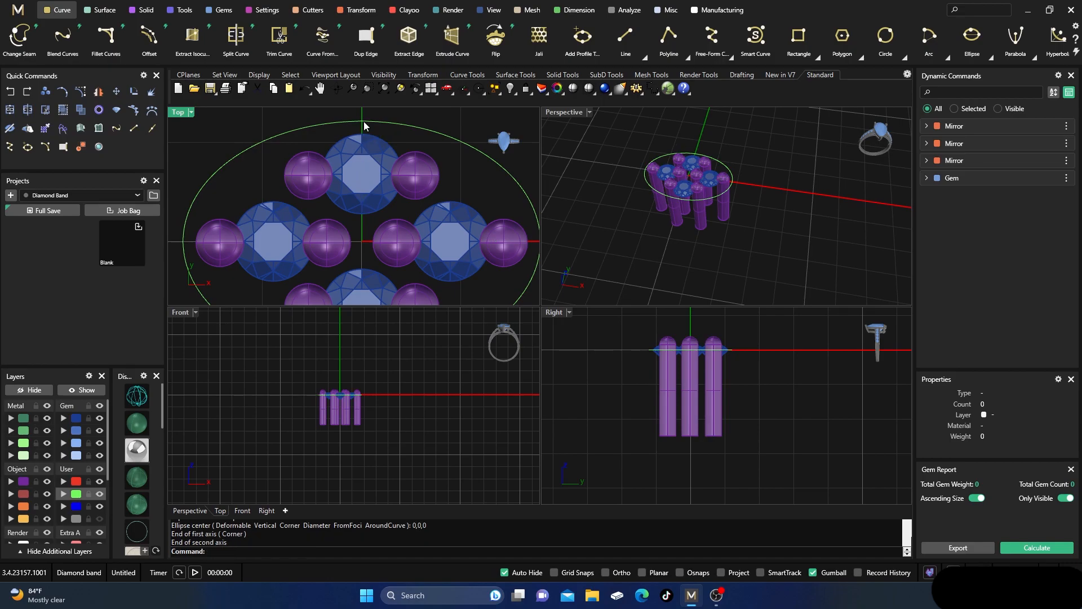
pyautogui.scroll(-2, 364, 126)
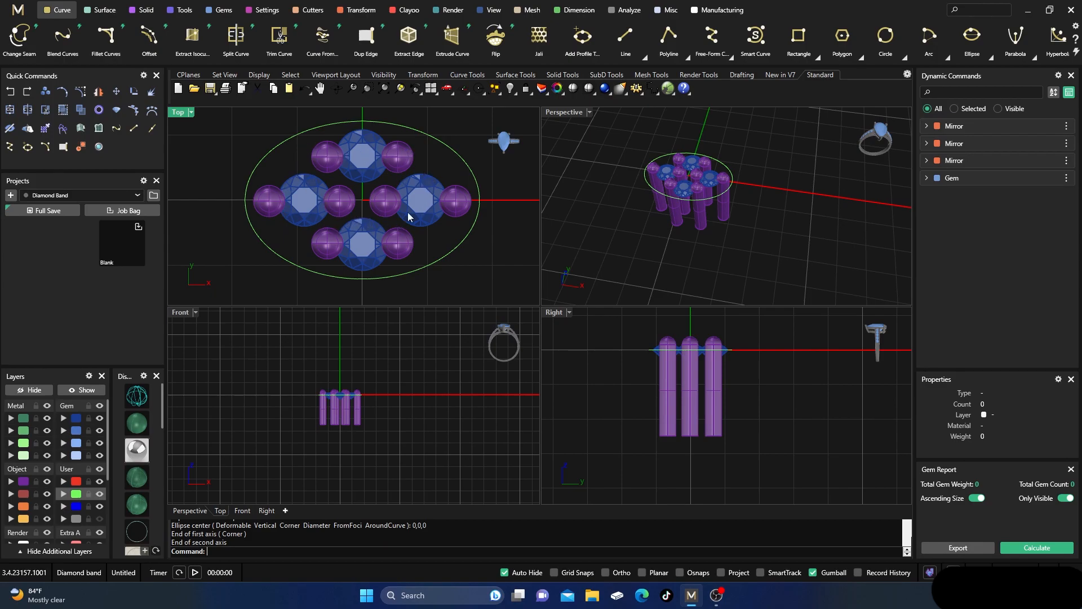
# - Try to copy the prong beside the upper gem about 0.52 mm outward toward the left gem in the Top view
pyautogui.scroll(2, 425, 147)
pyautogui.moveTo(431, 163); pyautogui.dragTo(429, 168, button='right')
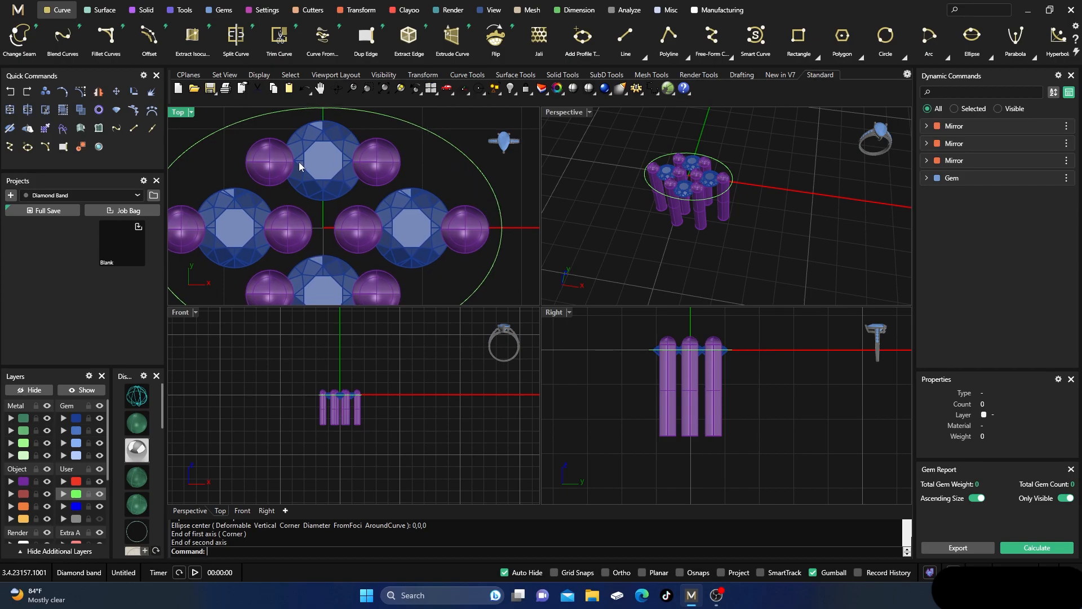
pyautogui.scroll(-1, 283, 196)
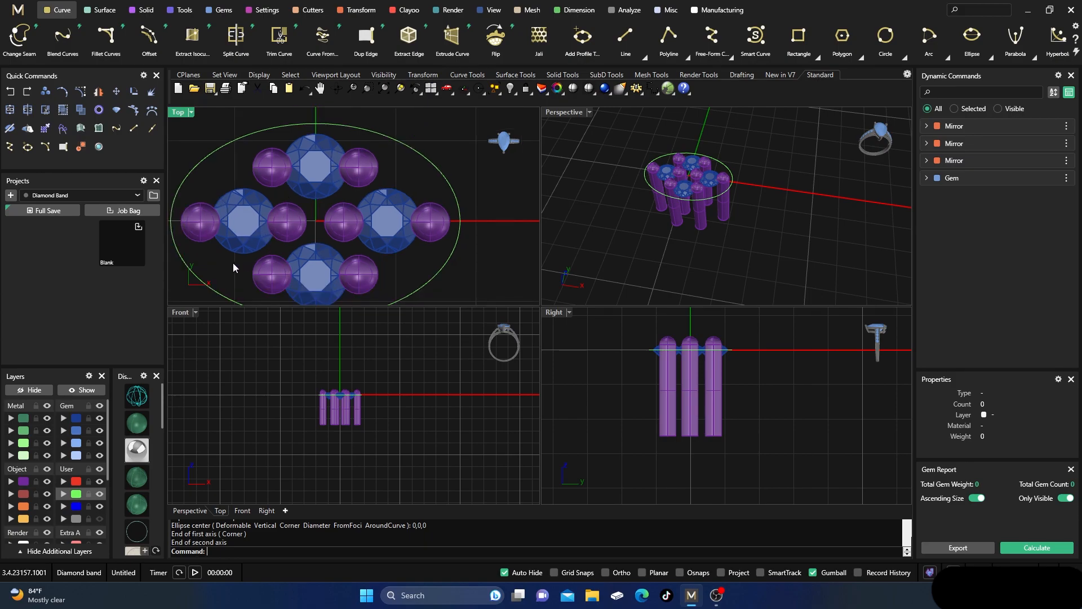
pyautogui.click(272, 168)
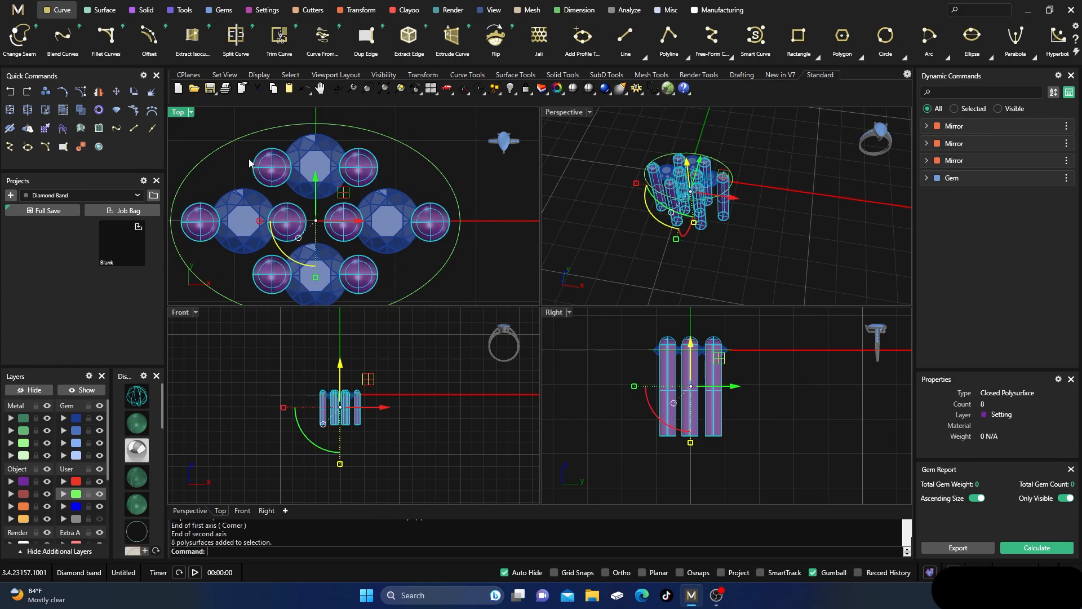
pyautogui.click(438, 126)
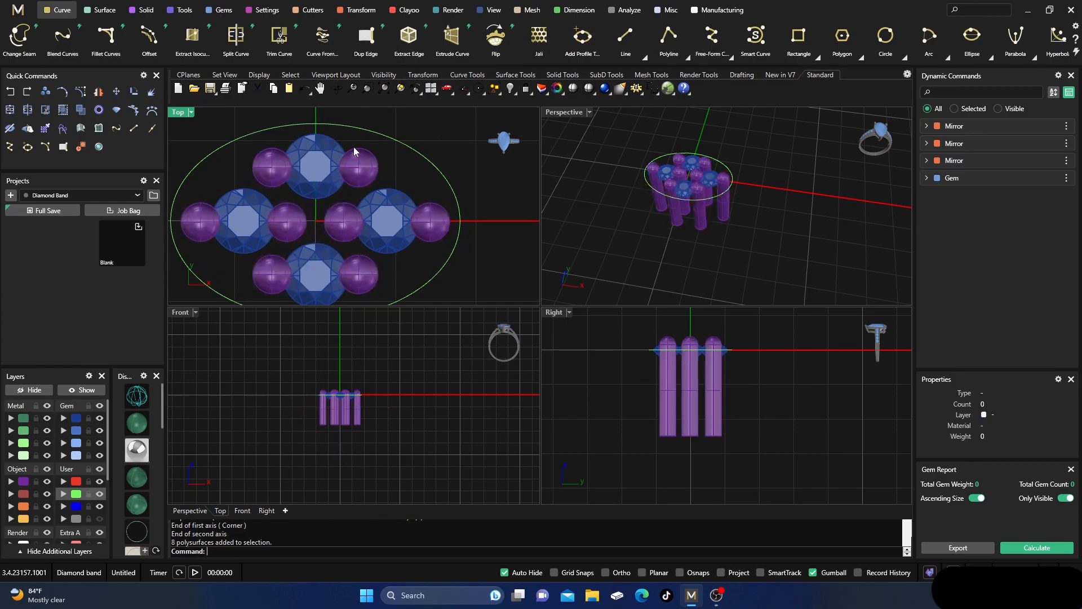
pyautogui.keyDown('ctrl'); pyautogui.keyDown('shift'); pyautogui.click(270, 171); pyautogui.keyUp('shift'); pyautogui.keyUp('ctrl')
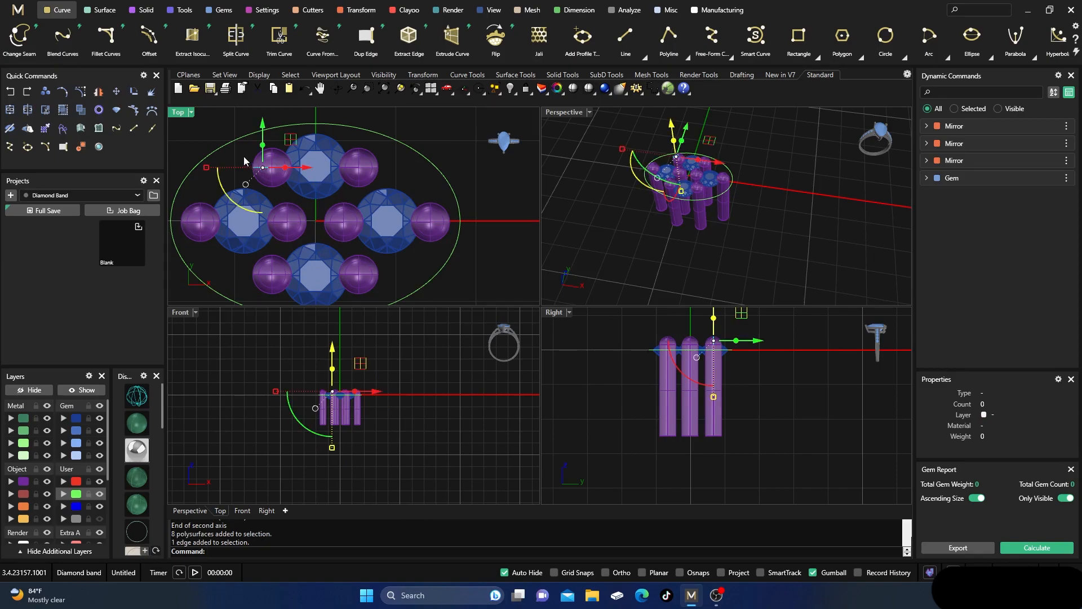
pyautogui.click(45, 93)
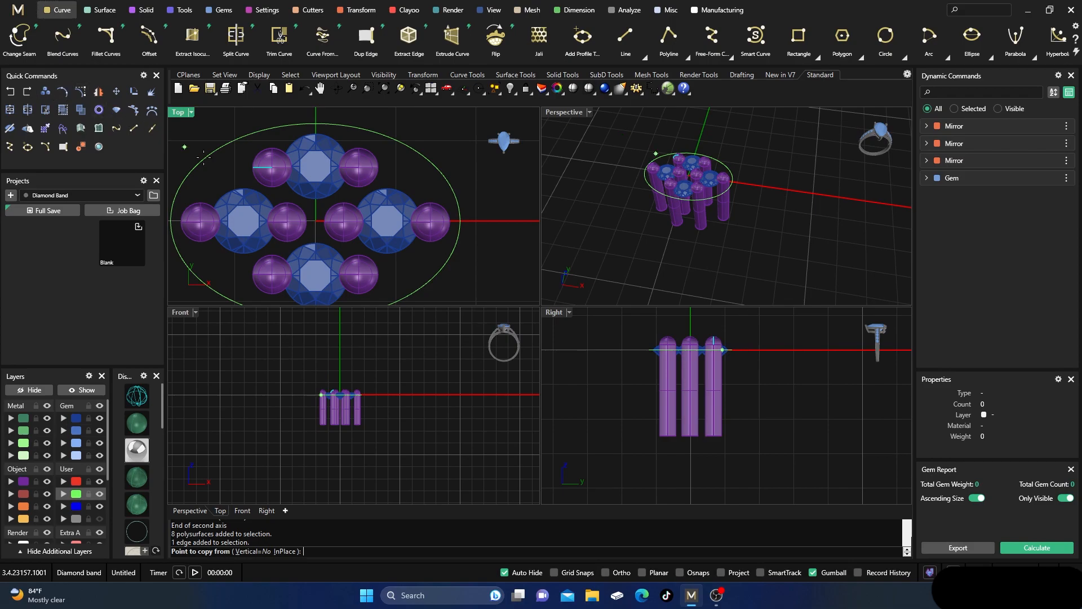
pyautogui.click(272, 168)
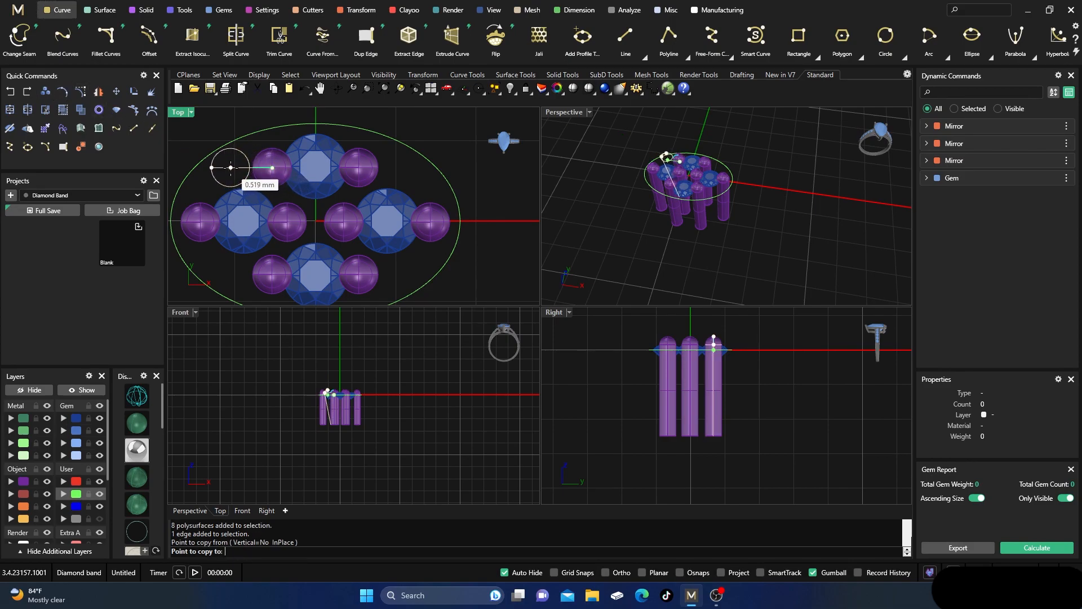
pyautogui.click(230, 167)
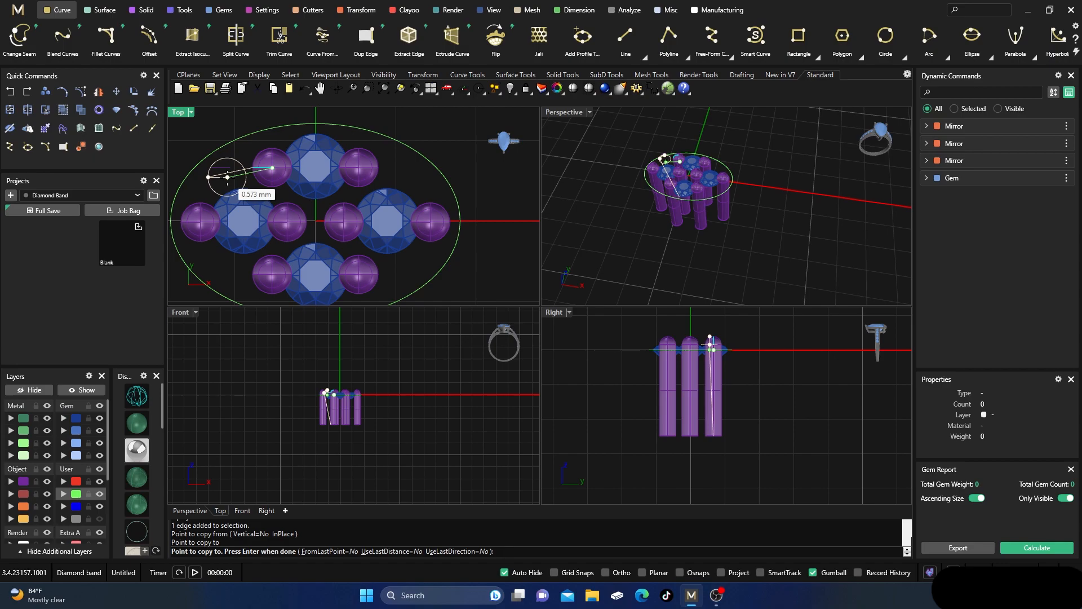
pyautogui.click(231, 175)
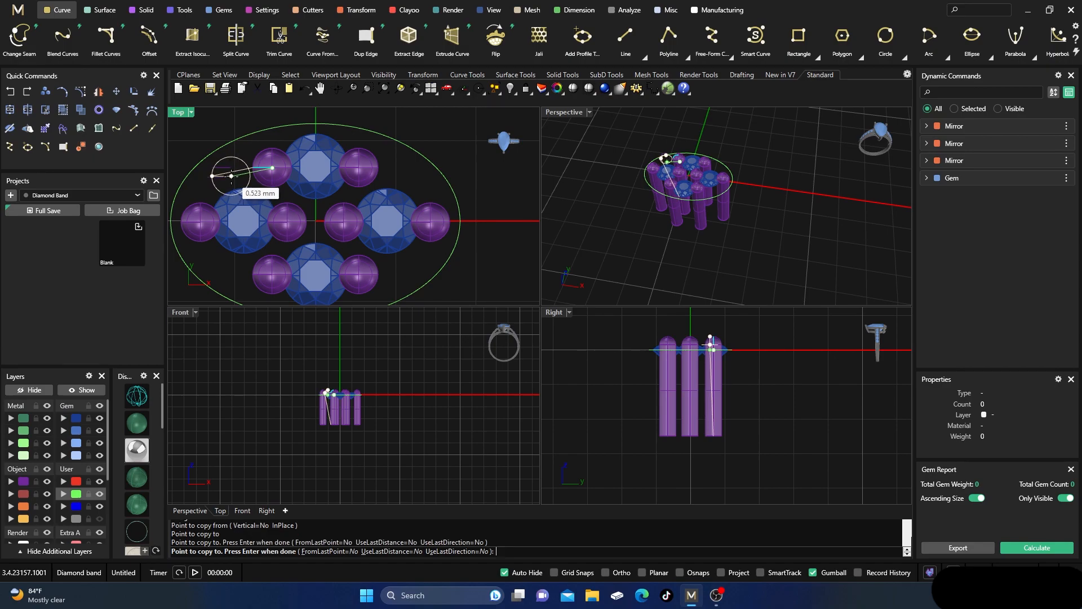
pyautogui.press('Return')
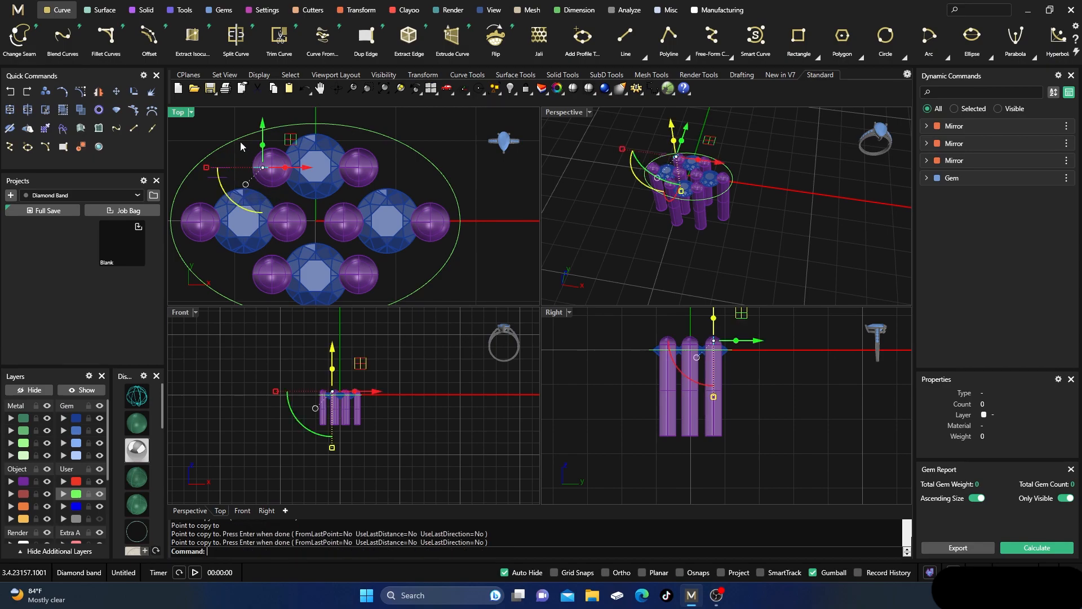
pyautogui.press('Delete')
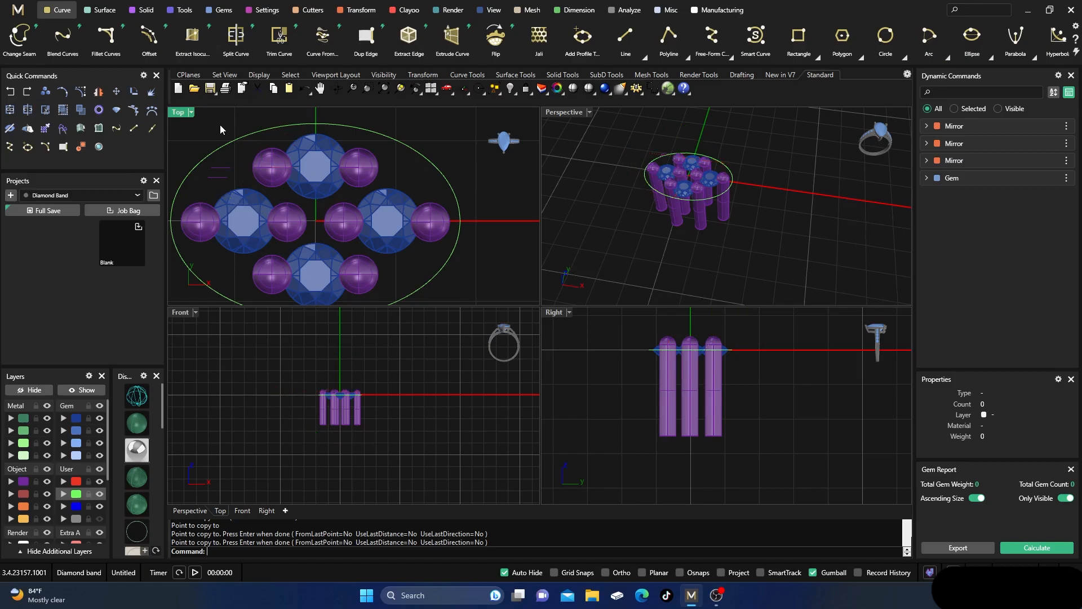
# - Copy the whole prong left of the upper gem from its snapped center, placing it freehand about 0.70 mm away above the left gem
pyautogui.click(264, 174)
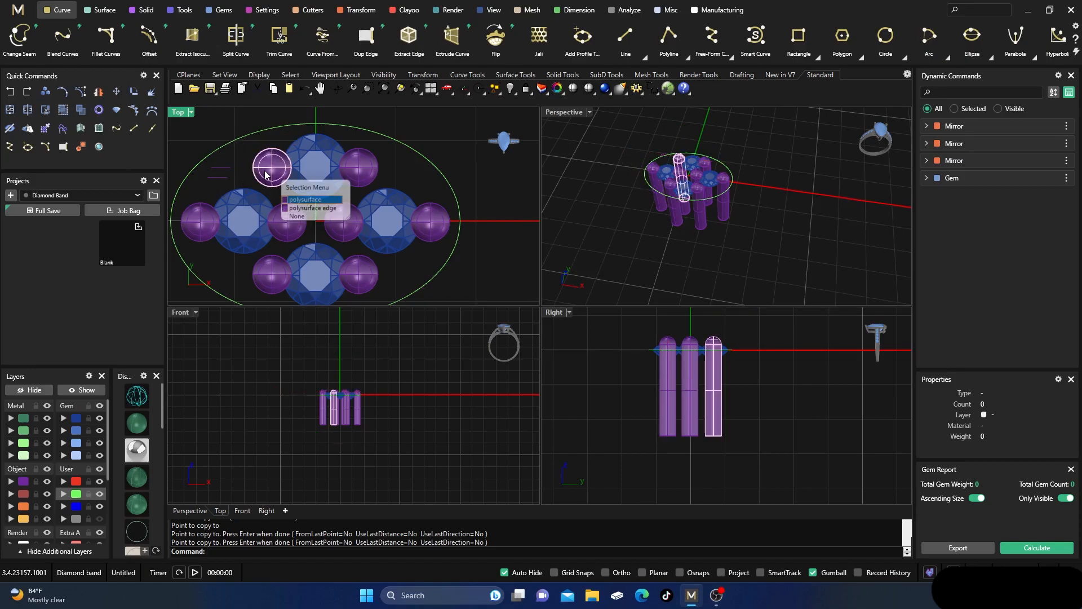
pyautogui.click(294, 201)
pyautogui.click(47, 93)
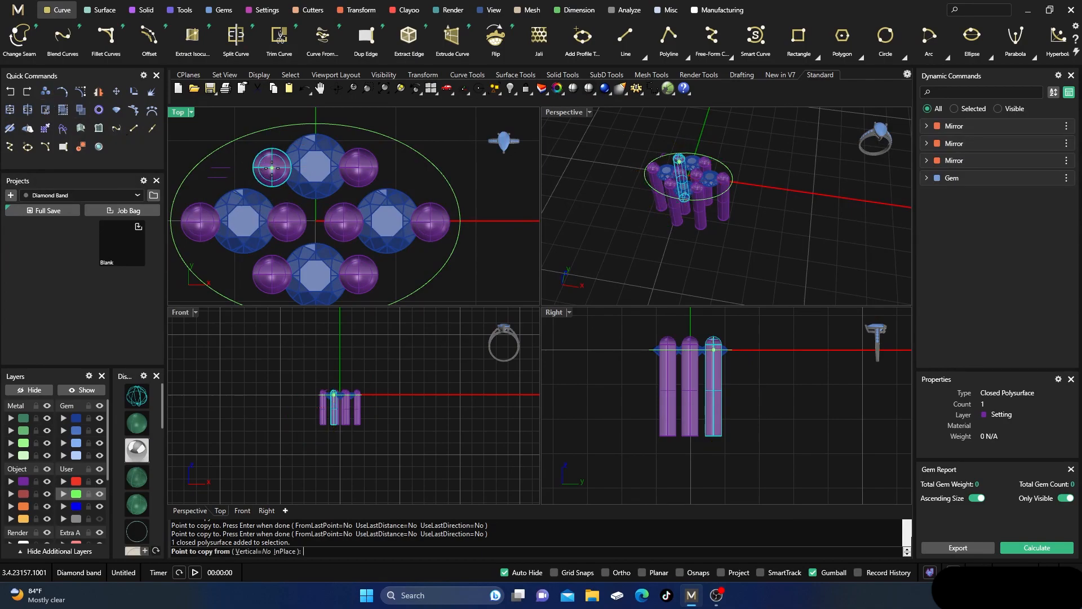
pyautogui.click(681, 573)
pyautogui.click(276, 167)
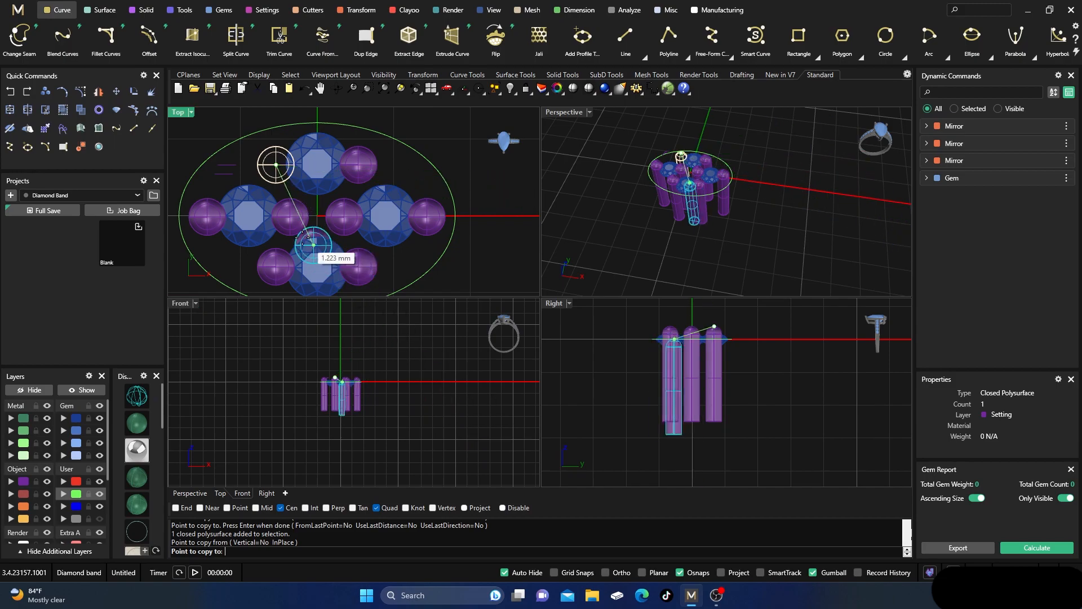
pyautogui.click(680, 573)
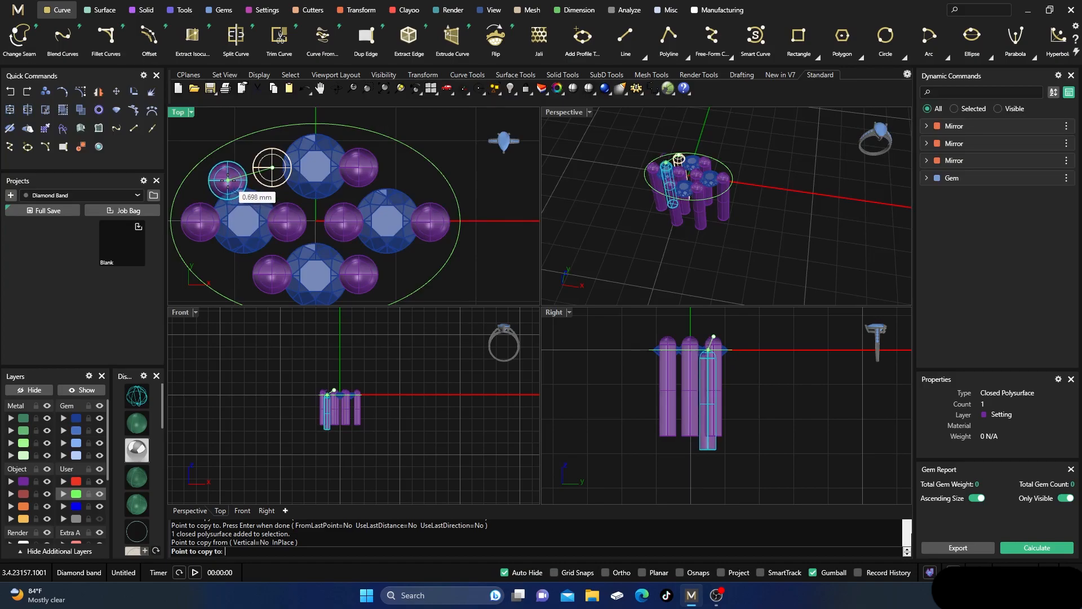
pyautogui.click(228, 180)
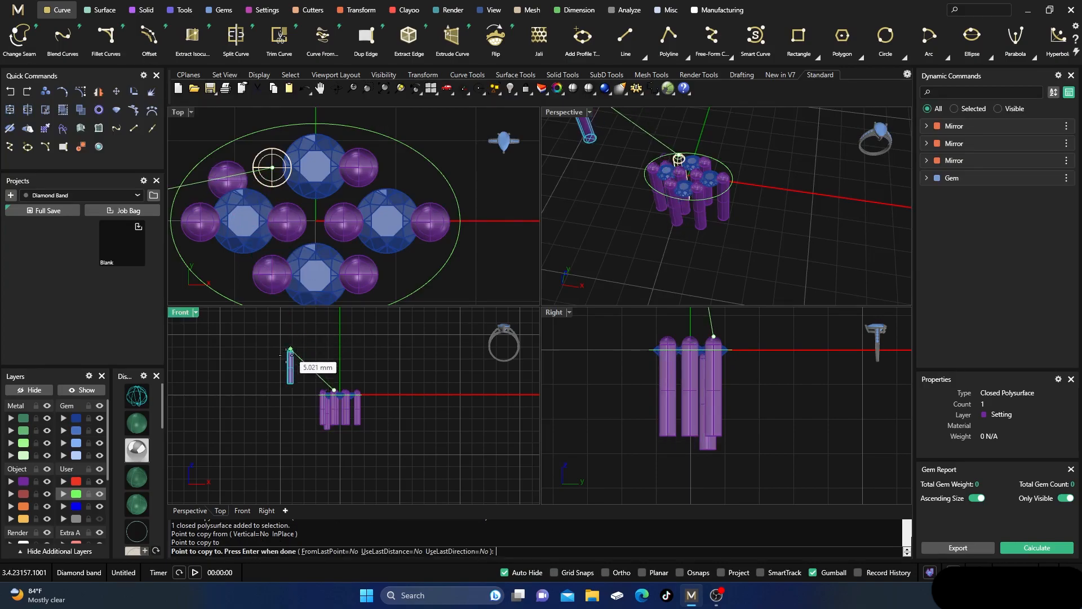
pyautogui.rightClick(275, 394)
# - Raise the copied prong in the Front view until its rounded top is level with the neighbouring prongs
pyautogui.scroll(2, 318, 434)
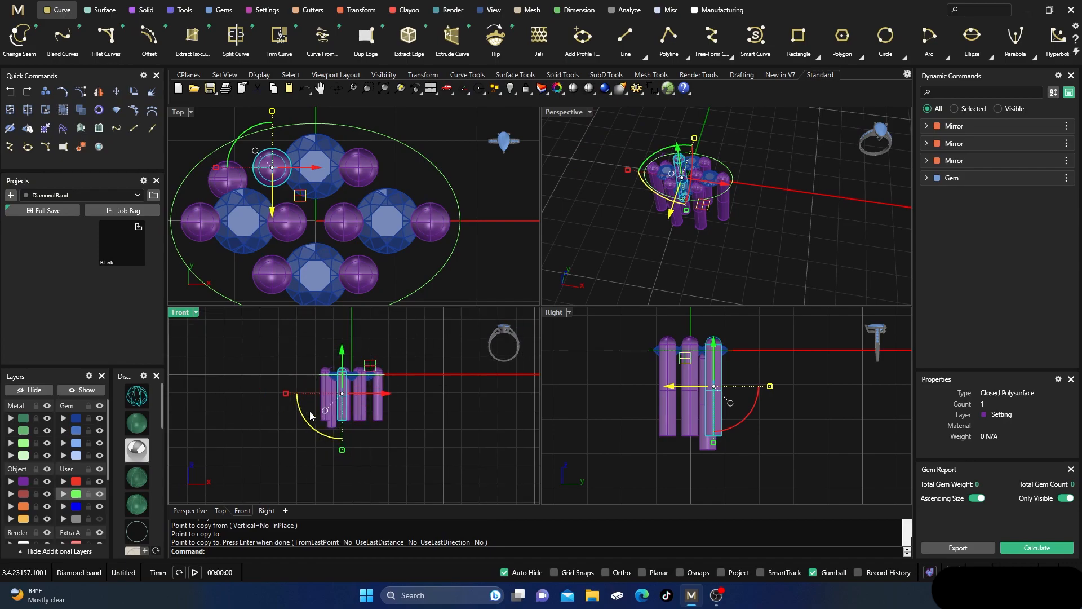
pyautogui.scroll(3, 310, 416)
pyautogui.click(361, 455)
pyautogui.moveTo(391, 435); pyautogui.dragTo(398, 459, button='right')
pyautogui.moveTo(367, 378); pyautogui.dragTo(367, 364)
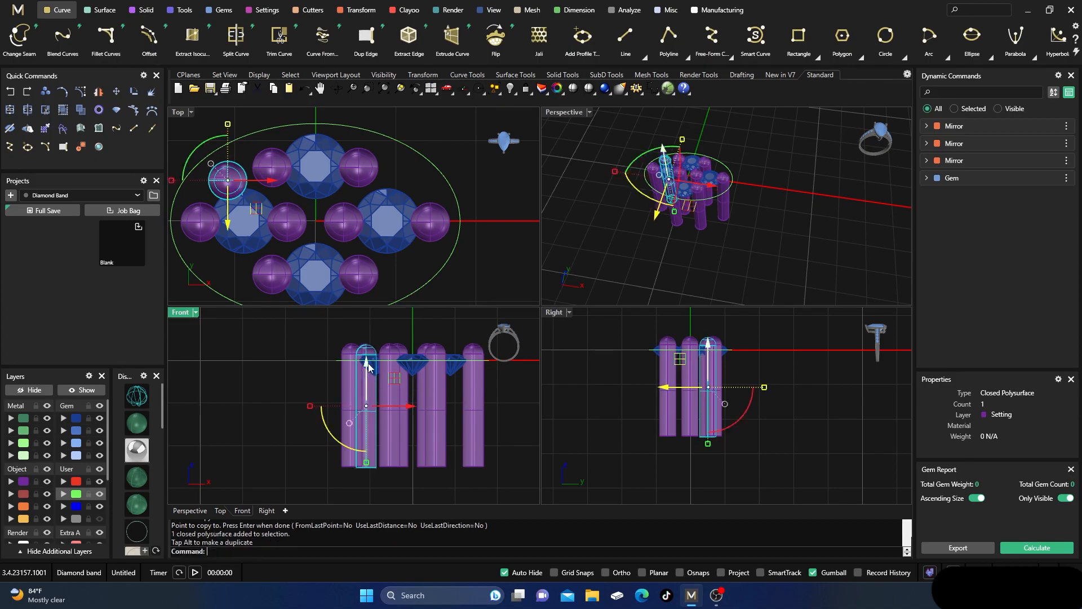
pyautogui.scroll(3, 361, 359)
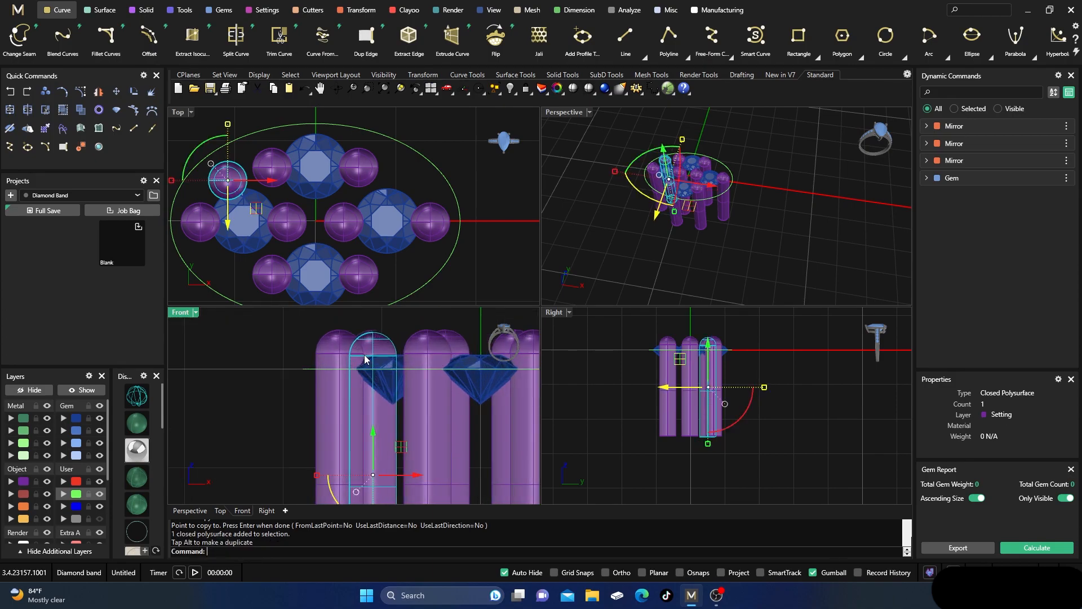
pyautogui.moveTo(374, 431); pyautogui.dragTo(376, 432)
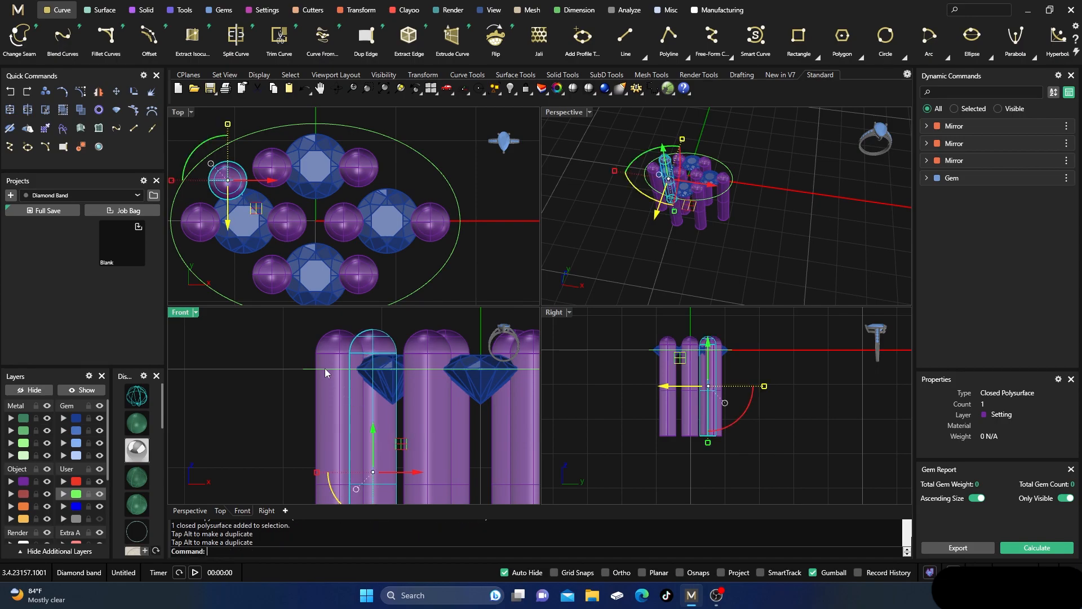
# - Mirror the raised prong to all four quadrants with X Mirror, Y Mirror and Multi enabled
pyautogui.click(358, 11)
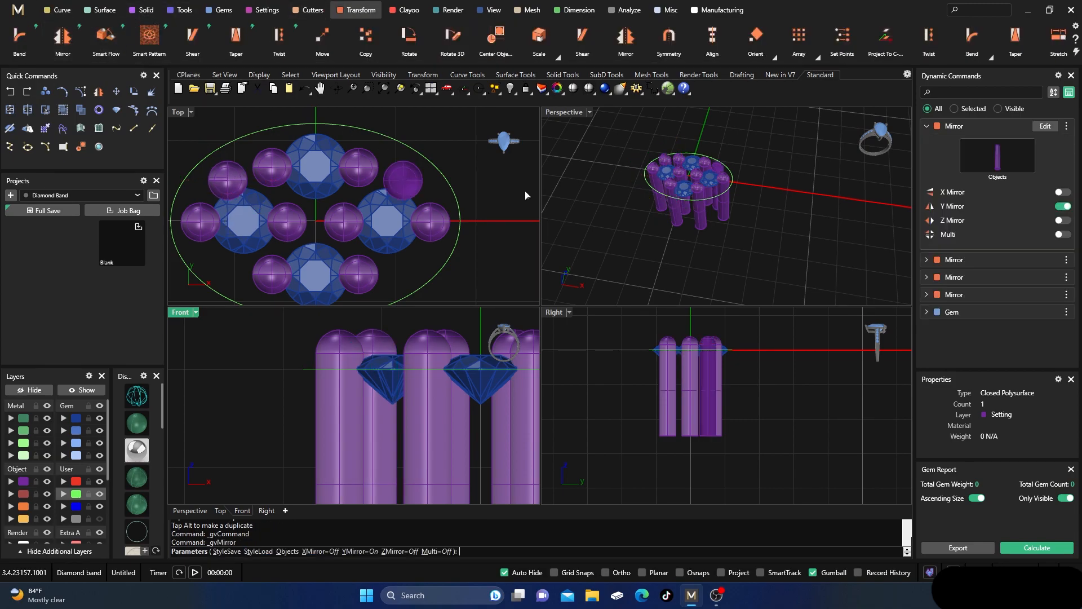
pyautogui.click(1063, 192)
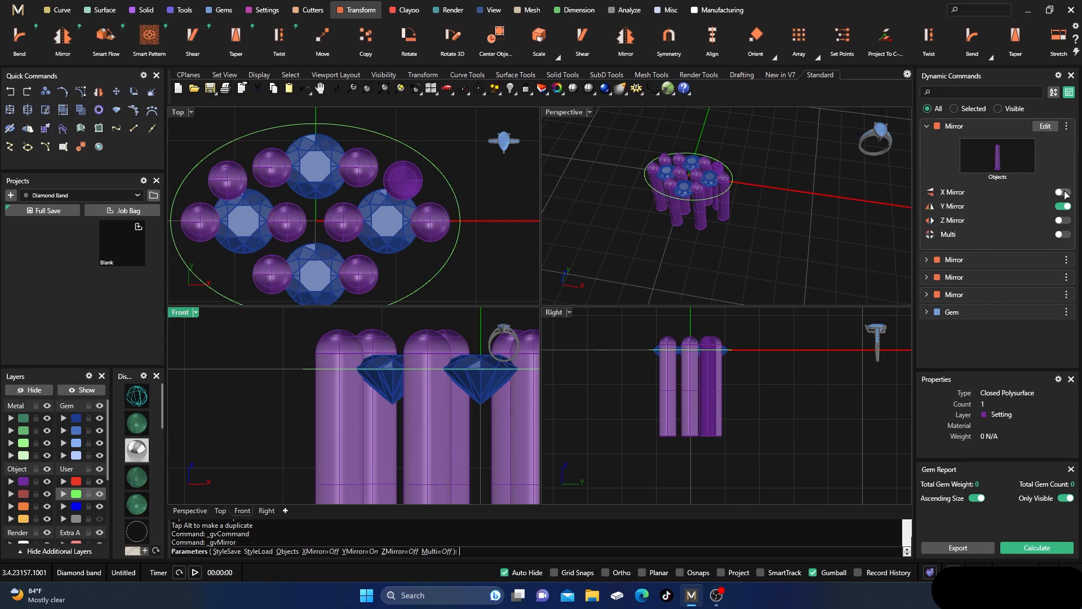
pyautogui.click(1063, 235)
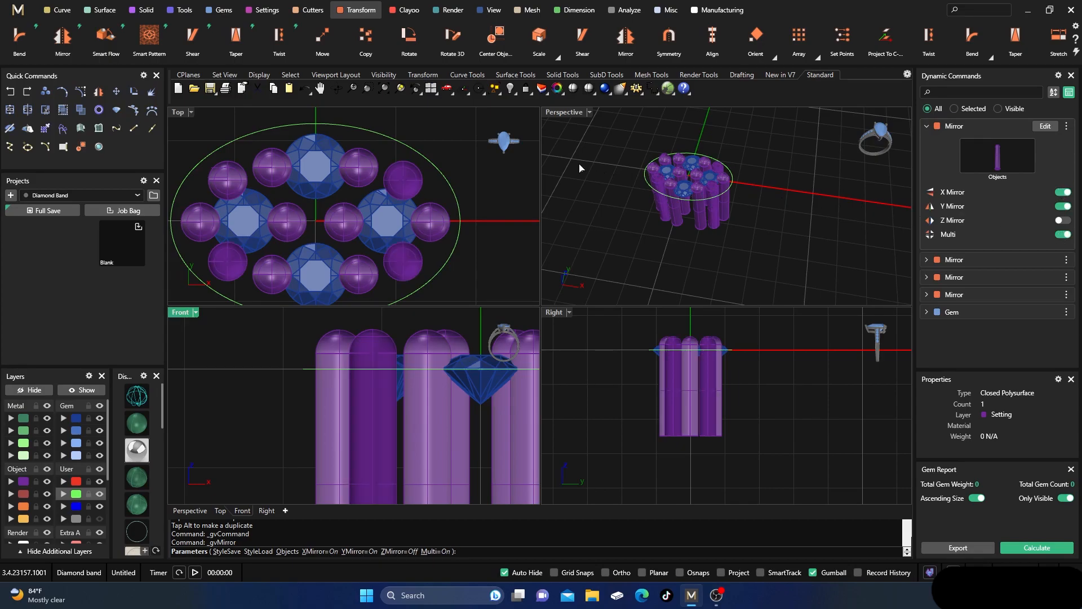
pyautogui.press('Return')
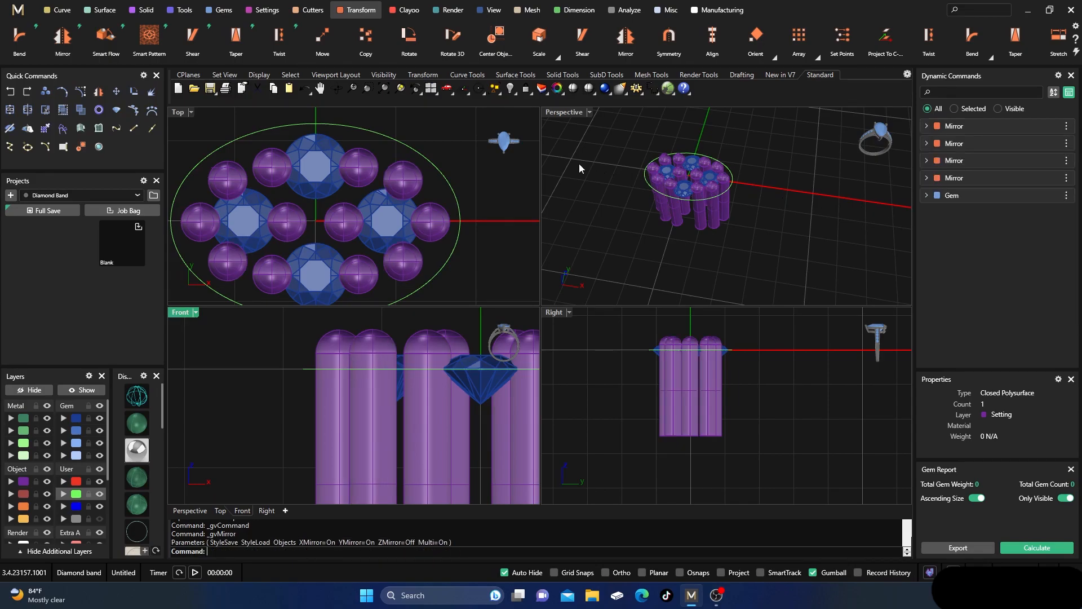
pyautogui.click(480, 163)
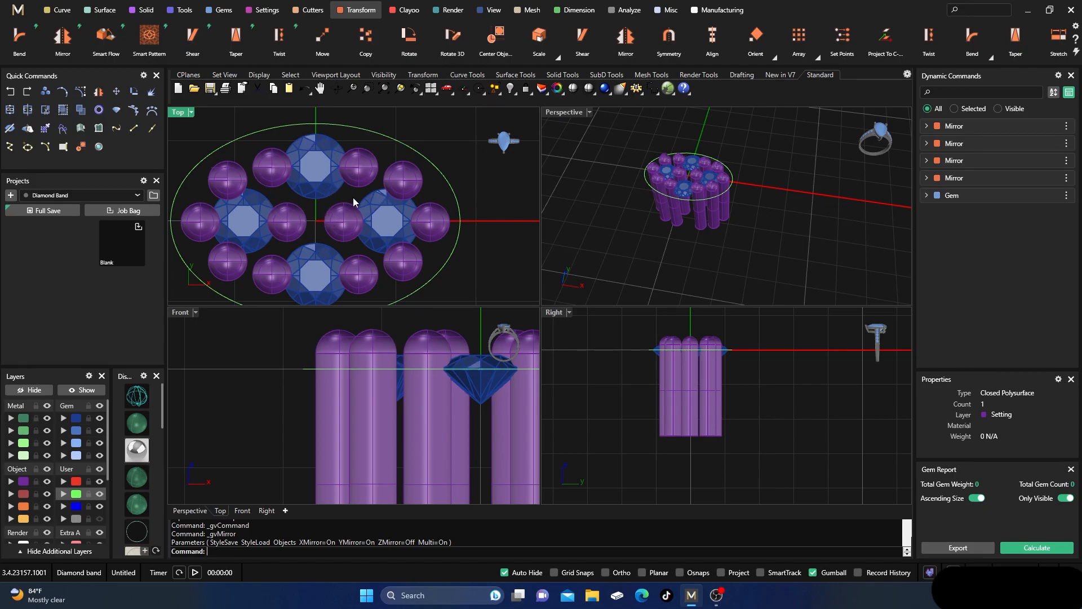
pyautogui.moveTo(607, 229); pyautogui.dragTo(610, 228, button='right')
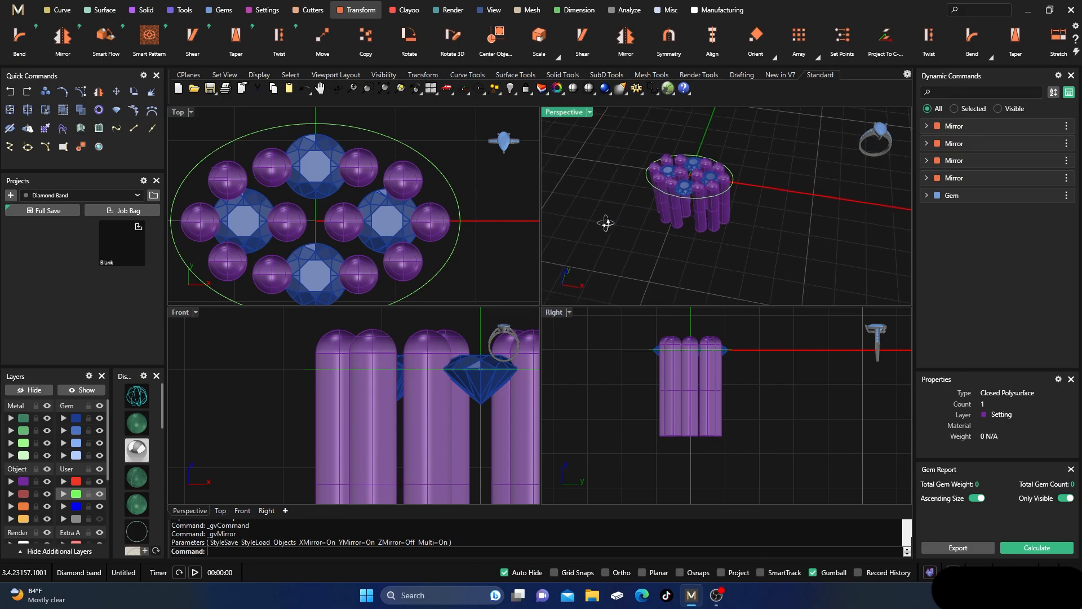
# - Offset the ellipse around the cluster outward by 0.5 mm as a second closed curve
pyautogui.keyDown('shift'); pyautogui.click(450, 188); pyautogui.keyUp('shift')
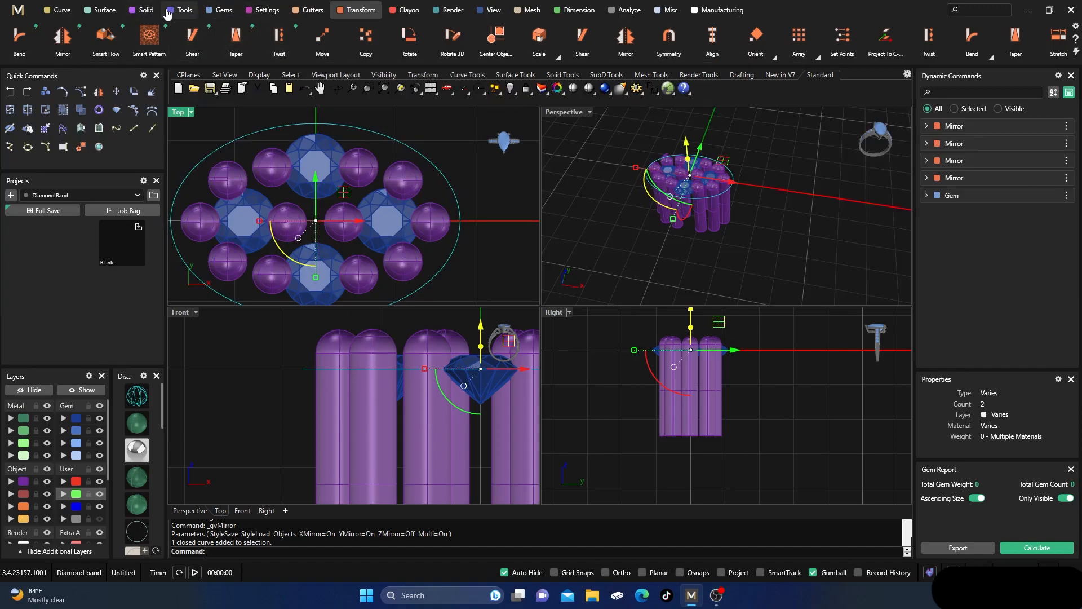
pyautogui.click(59, 9)
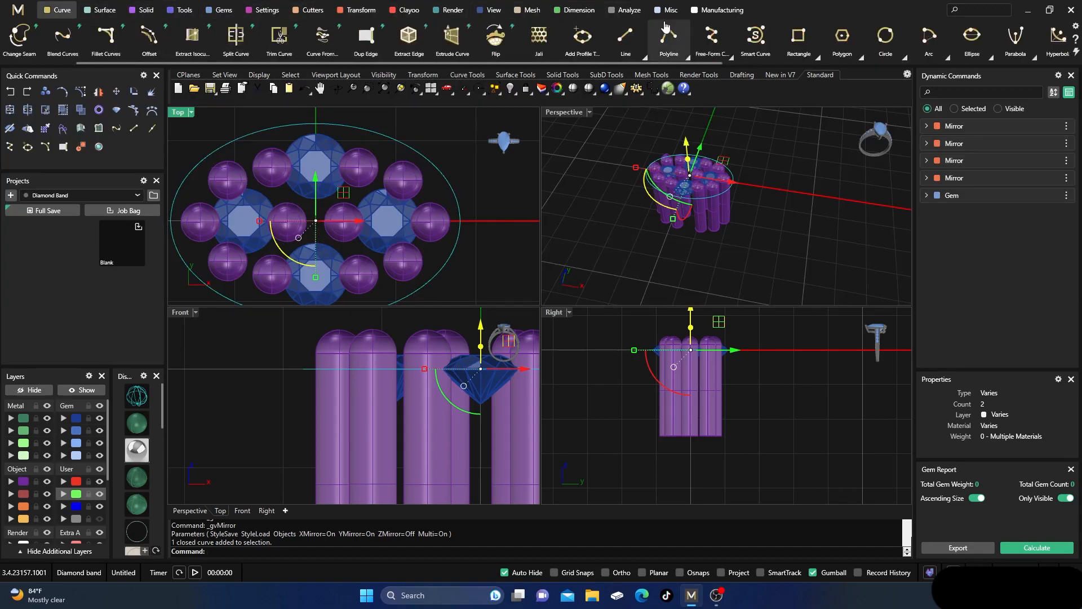
pyautogui.scroll(-7, 860, 52)
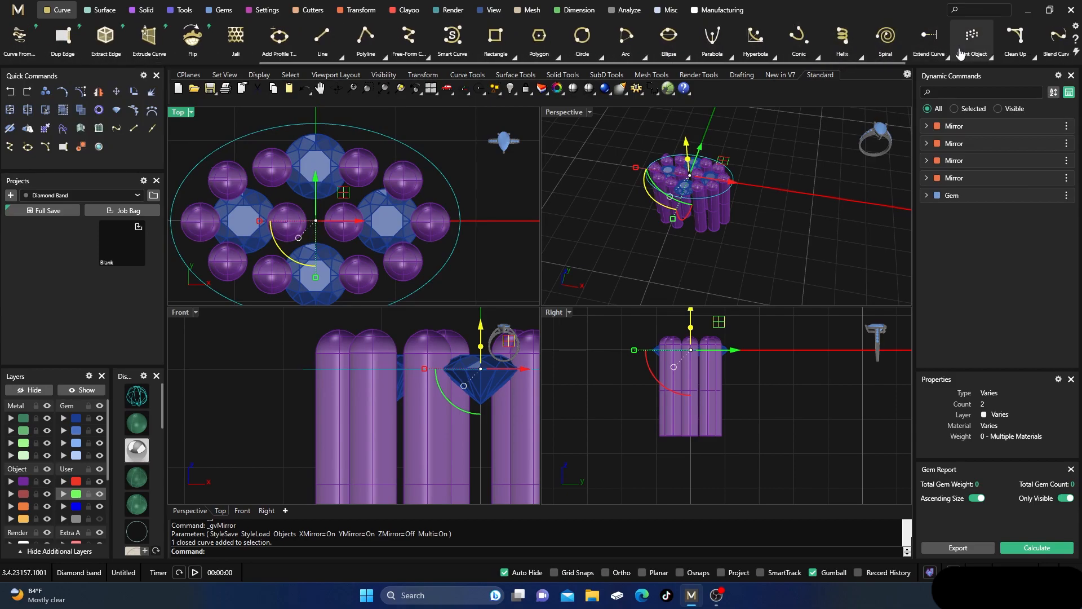
pyautogui.scroll(-1, 958, 51)
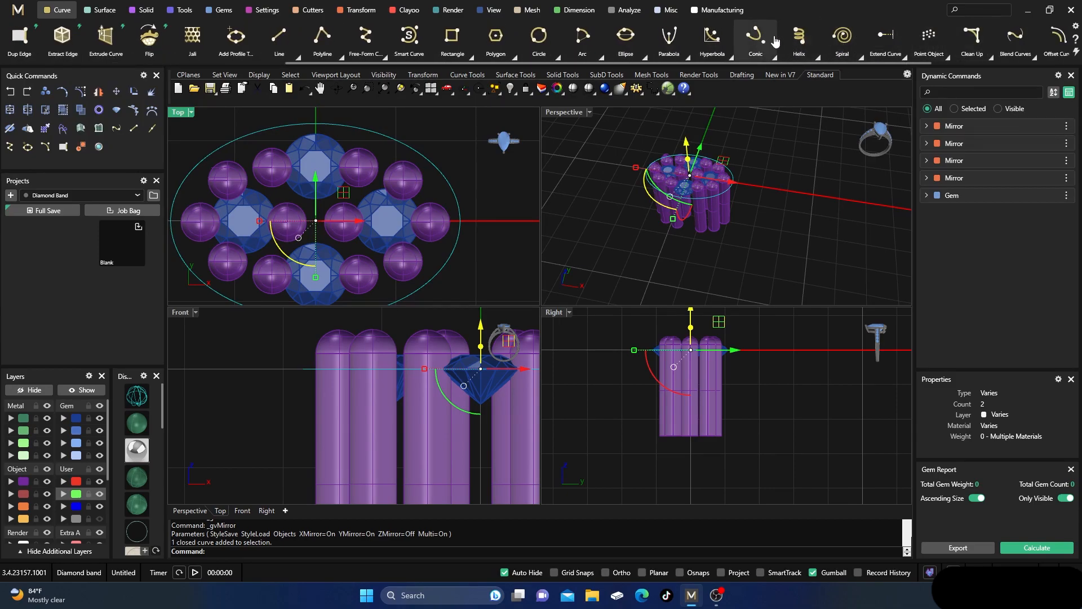
pyautogui.scroll(-2, 975, 48)
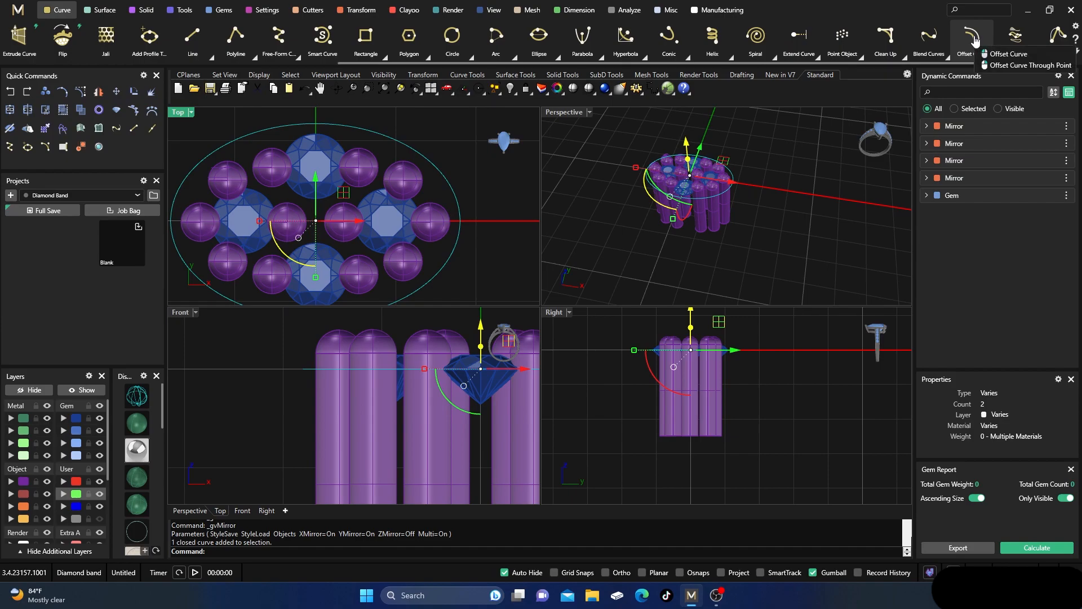
pyautogui.click(972, 39)
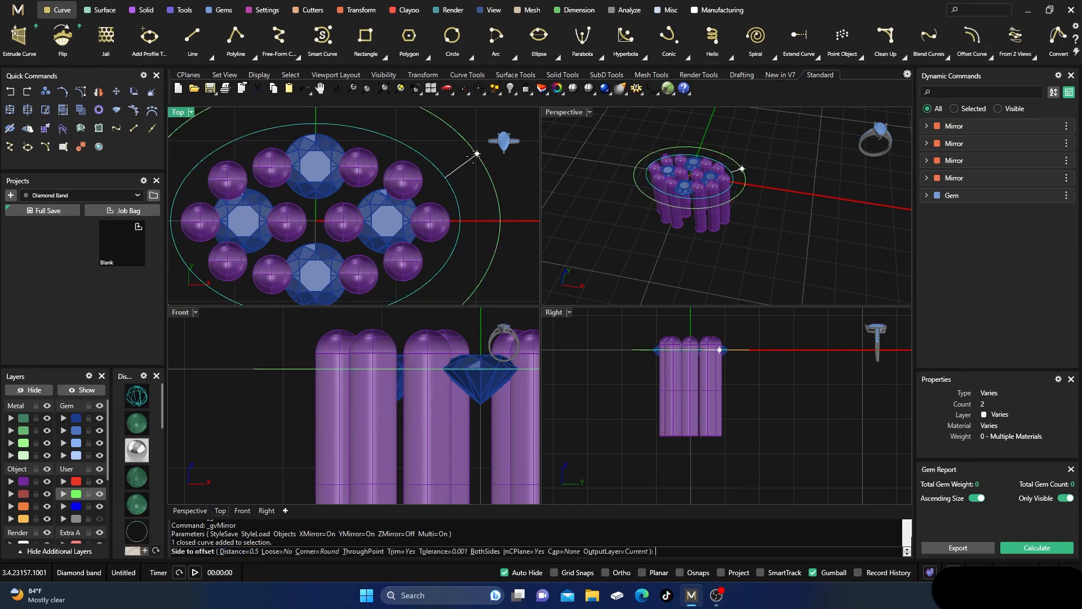
pyautogui.click(475, 151)
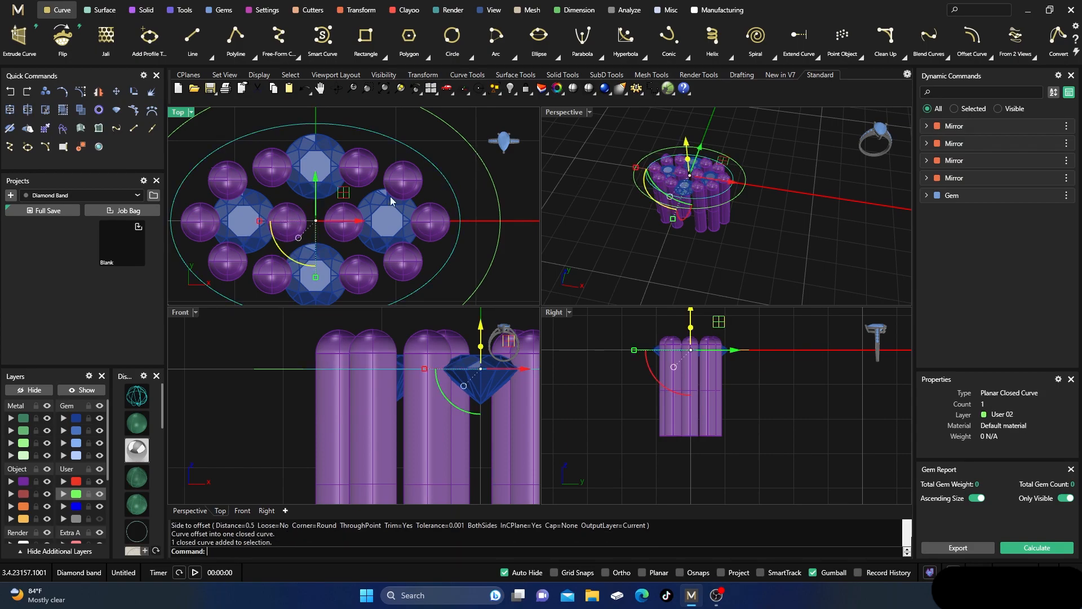
# - Assign the inner ellipse to the User 01 layer and the outer offset ellipse to the Creation layer
pyautogui.click(63, 481)
pyautogui.click(473, 170)
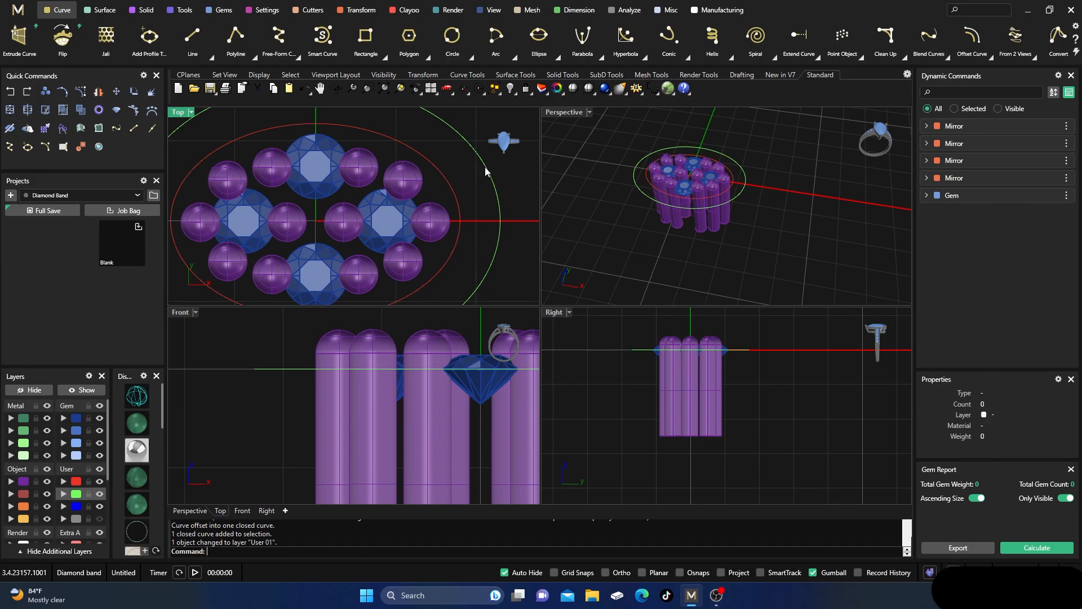
pyautogui.click(11, 517)
pyautogui.click(563, 150)
pyautogui.moveTo(589, 215); pyautogui.dragTo(678, 205, button='right')
pyautogui.scroll(5, 690, 190)
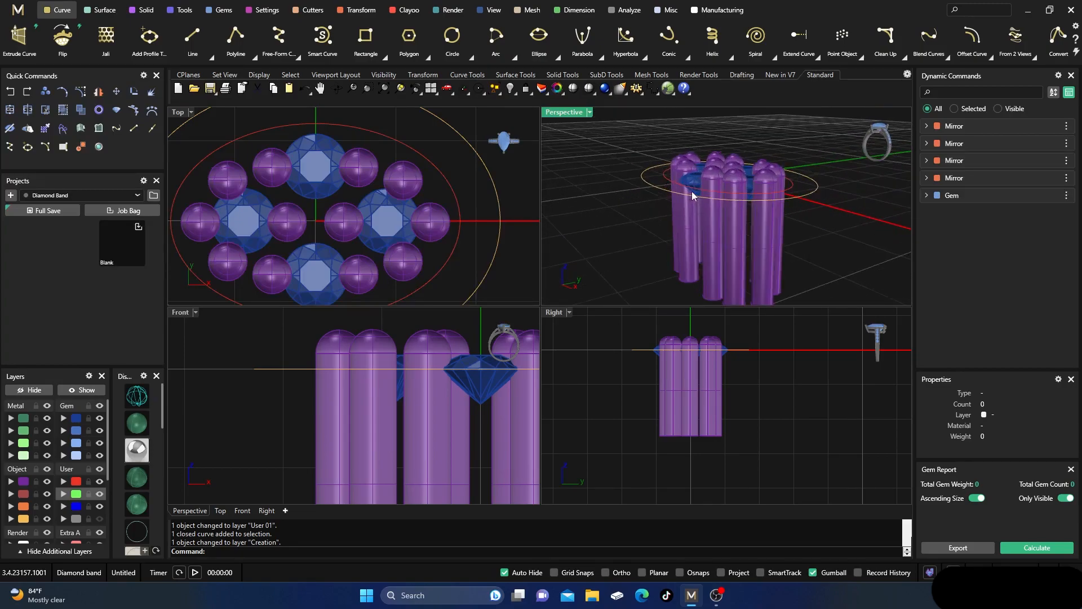
# - Raise the outer ellipse vertically until it sits above the prong tops
pyautogui.click(652, 185)
pyautogui.click(772, 347)
pyautogui.moveTo(771, 350); pyautogui.dragTo(768, 379, button='right')
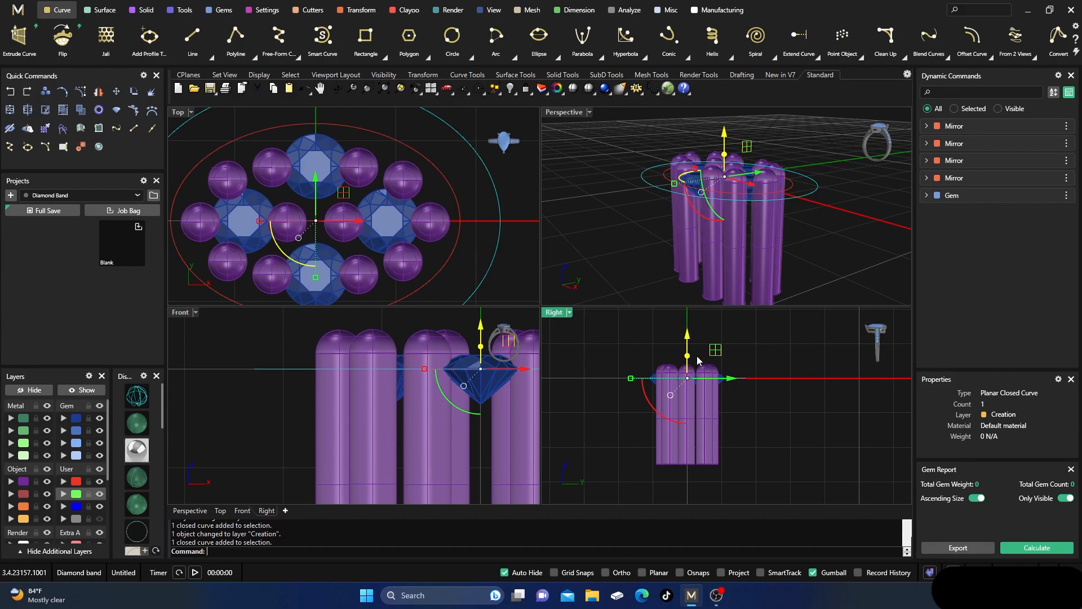
pyautogui.moveTo(783, 339); pyautogui.dragTo(767, 366, button='right')
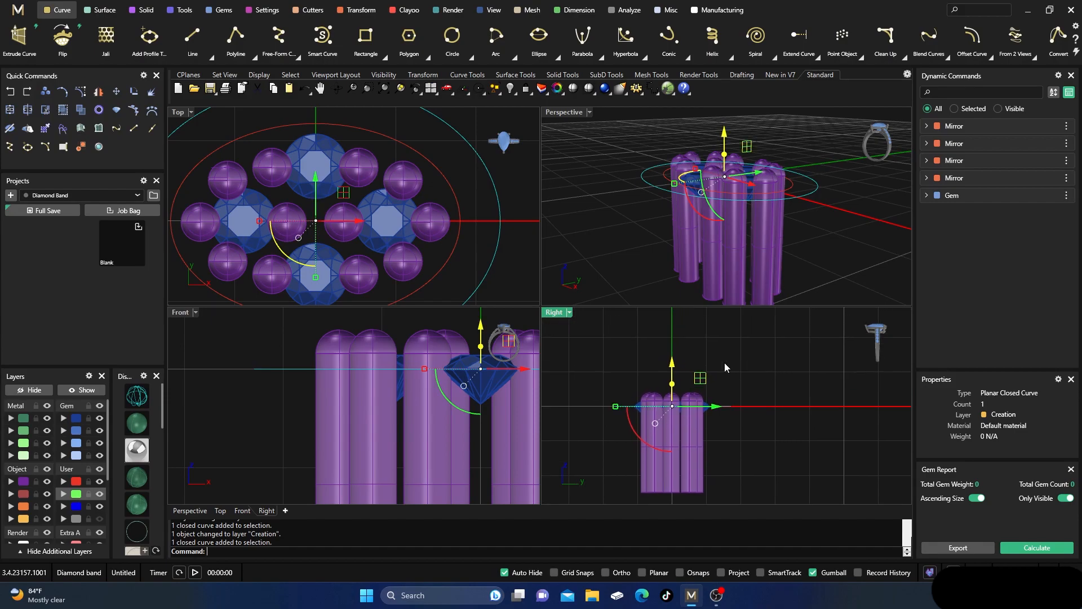
pyautogui.click(673, 365)
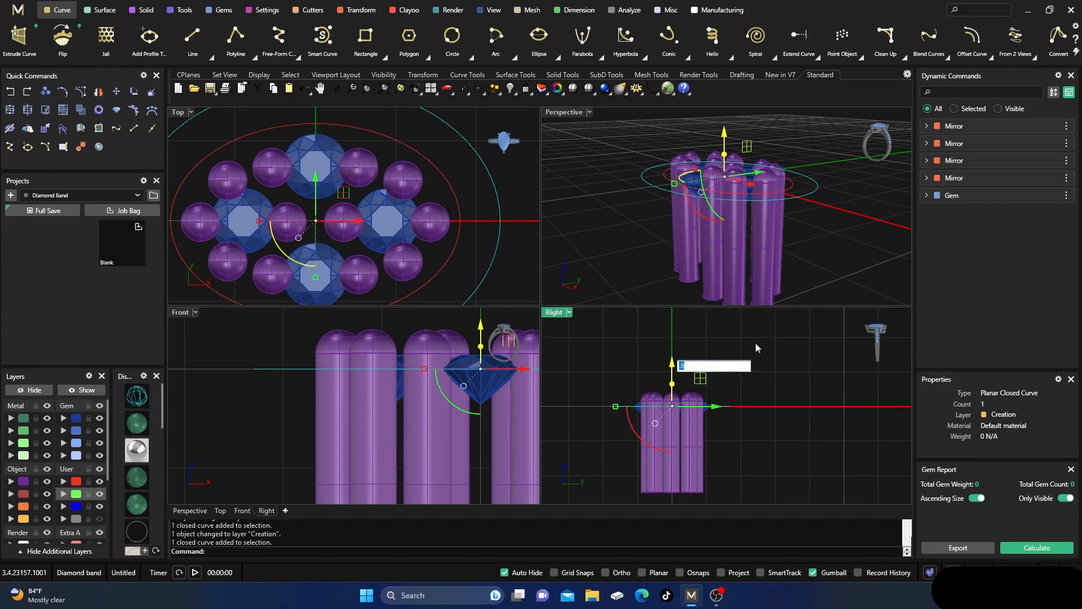
pyautogui.press('BackSpace')
pyautogui.press('Return')
# - Extrude the raised outer ellipse downward to just below the prongs' lower ends and cap it into a closed solid
pyautogui.scroll(-2, 736, 327)
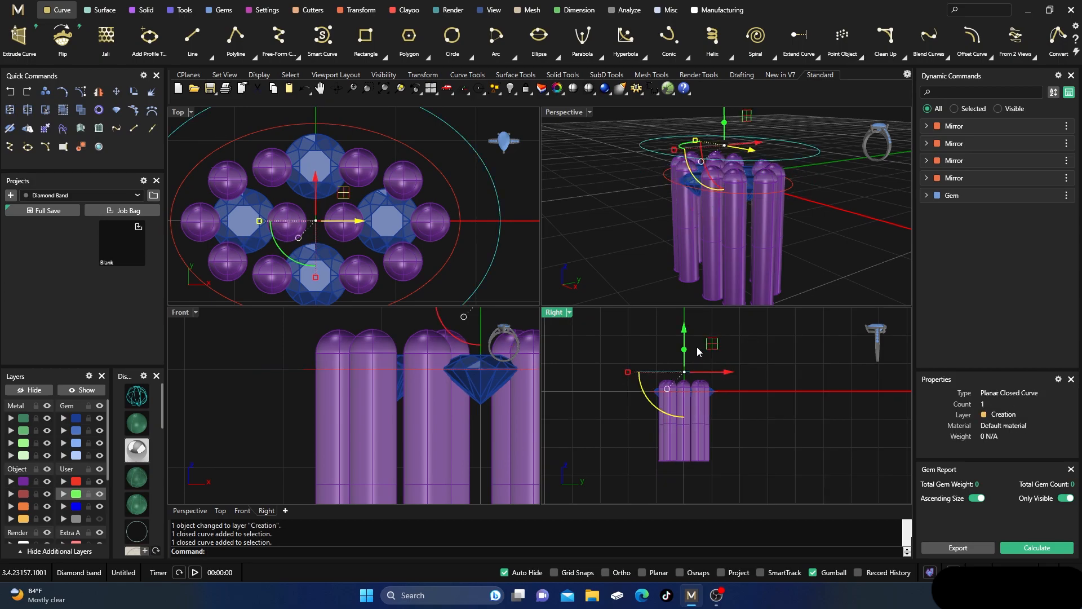
pyautogui.moveTo(778, 348); pyautogui.dragTo(728, 336, button='right')
pyautogui.moveTo(667, 325); pyautogui.dragTo(670, 419)
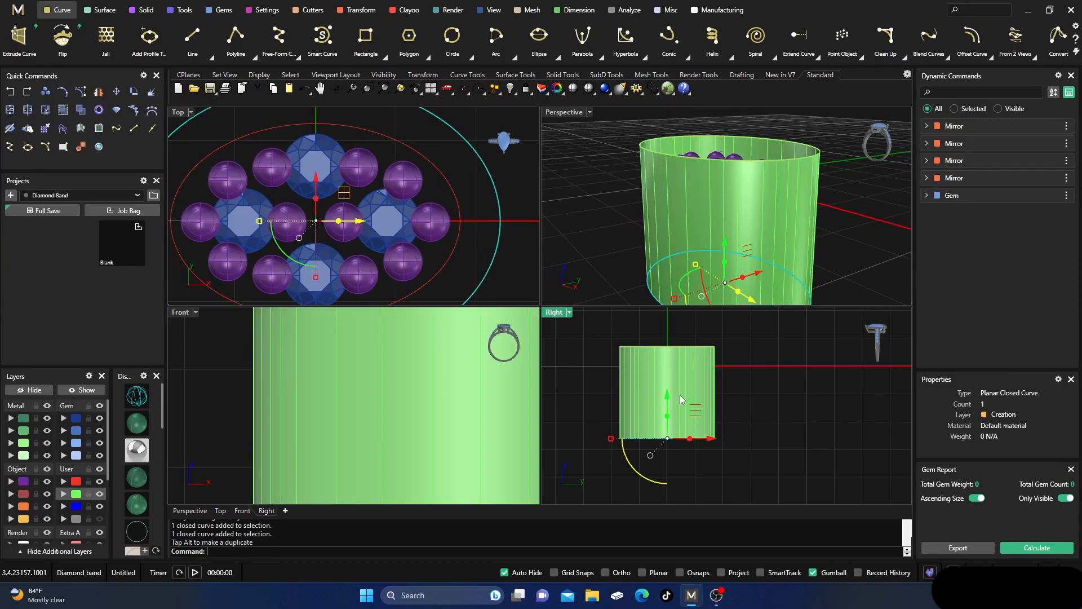
pyautogui.click(616, 219)
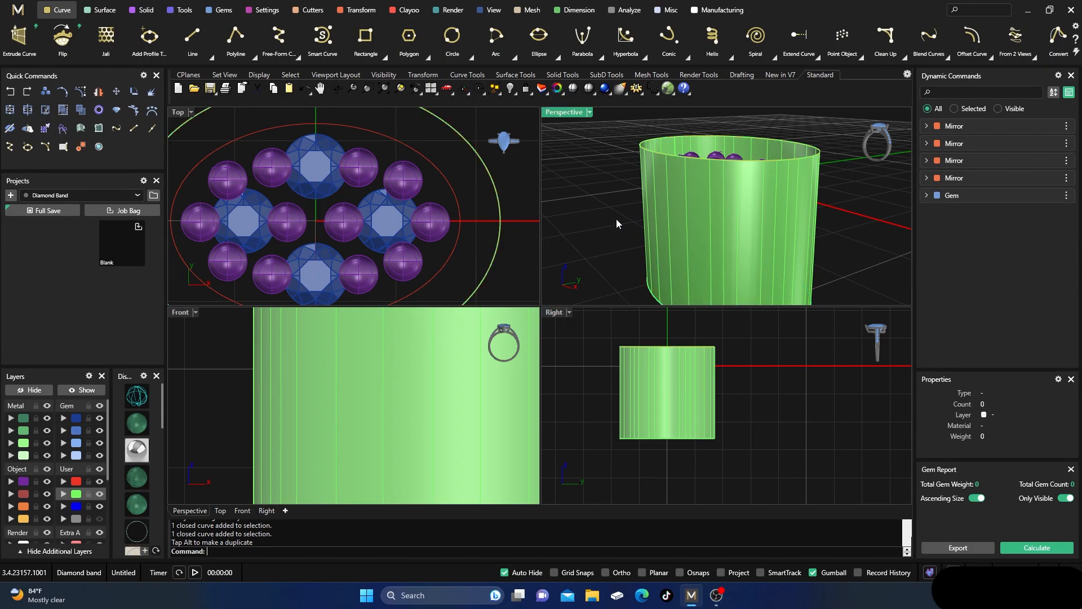
pyautogui.click(660, 212)
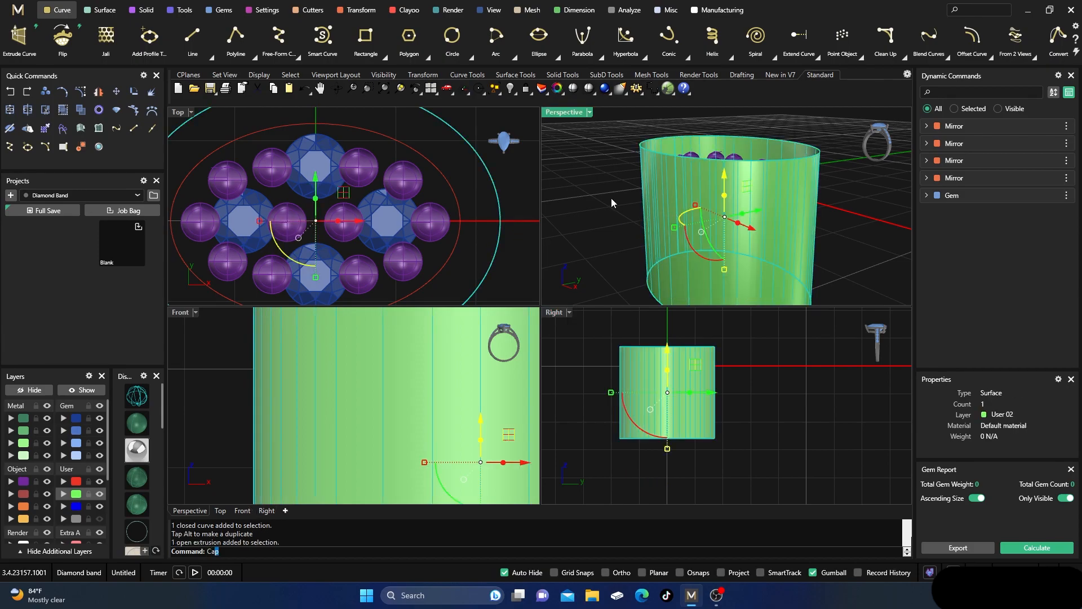
pyautogui.press('Return')
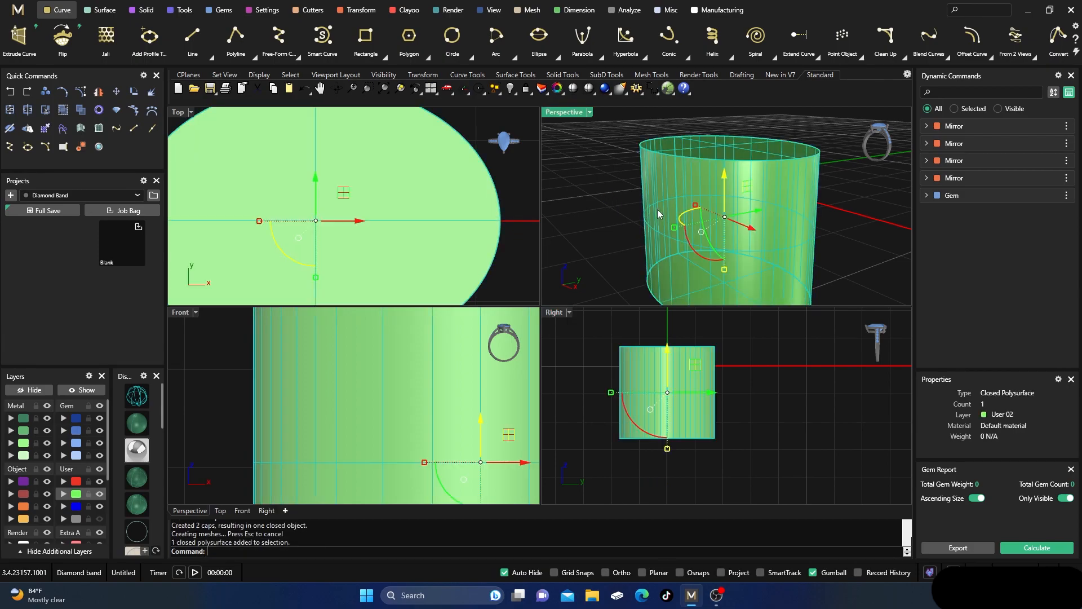
pyautogui.click(558, 156)
pyautogui.moveTo(569, 160); pyautogui.dragTo(536, 264, button='right')
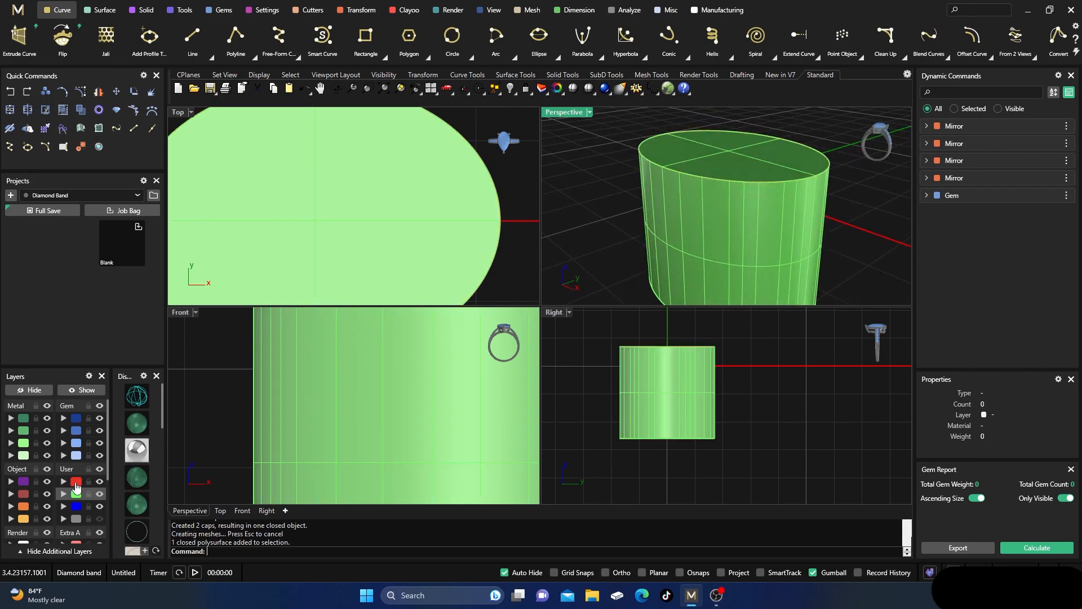
# - Show the Right view in wireframe and lower the inner User 01 ellipse slightly below the diamonds' girdles
pyautogui.click(76, 483)
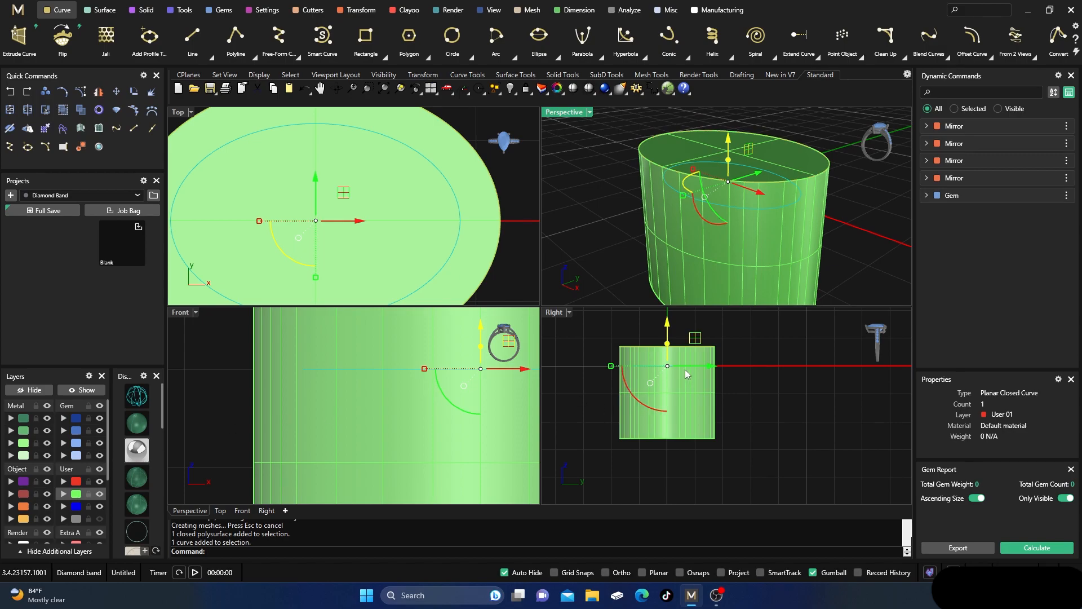
pyautogui.scroll(6, 676, 365)
pyautogui.click(138, 396)
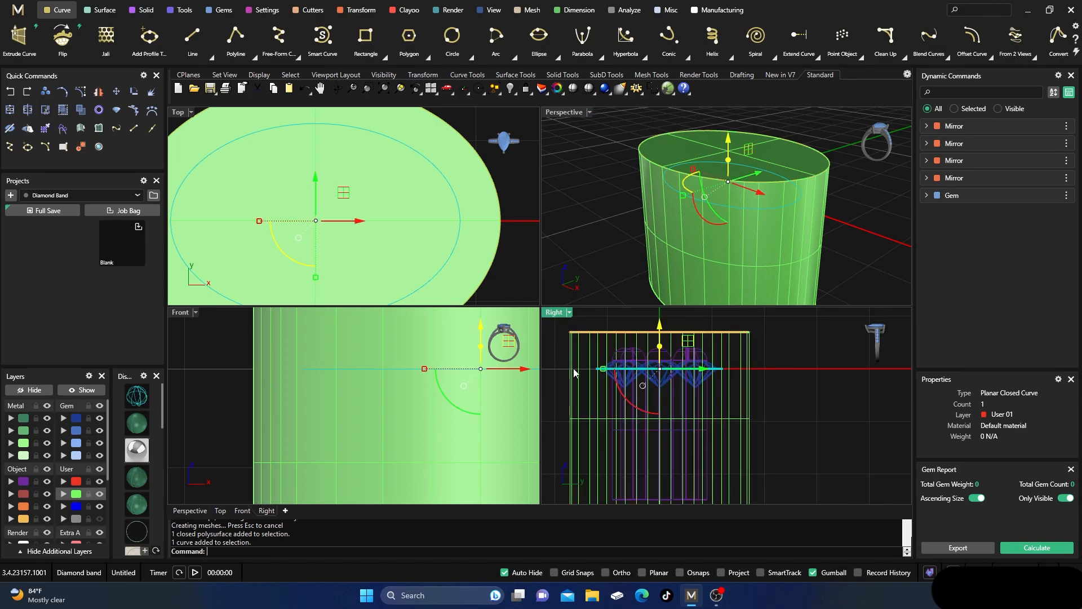
pyautogui.scroll(5, 648, 375)
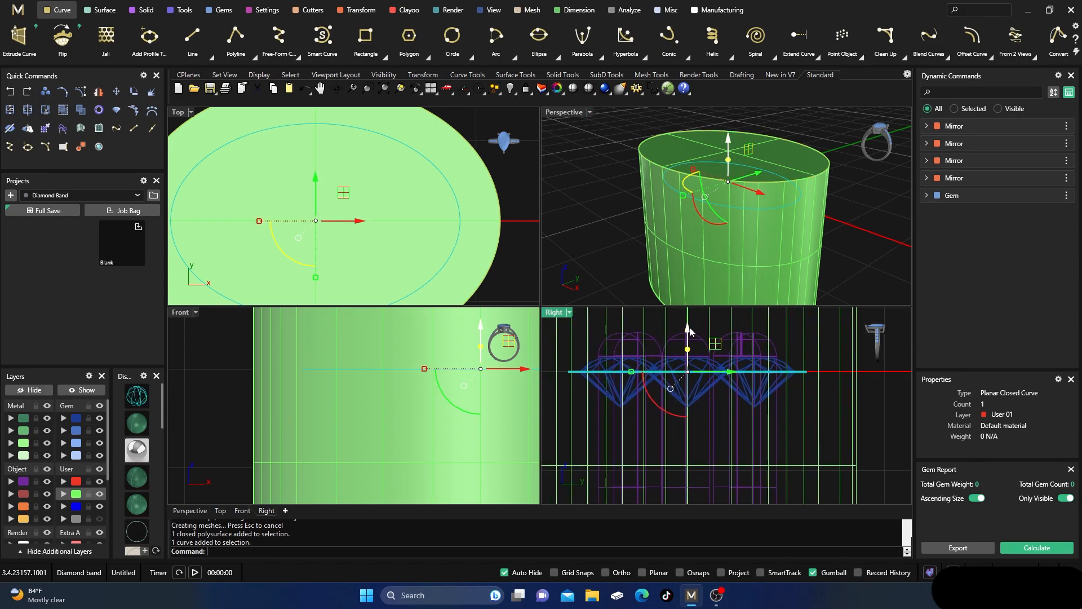
pyautogui.moveTo(687, 327); pyautogui.dragTo(690, 339)
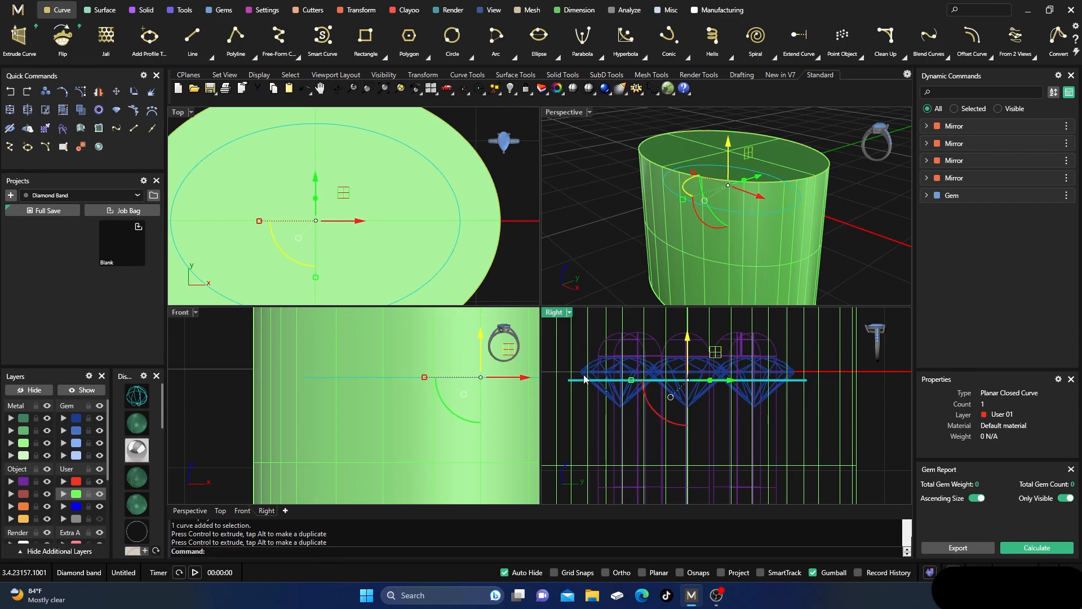
pyautogui.scroll(-3, 635, 373)
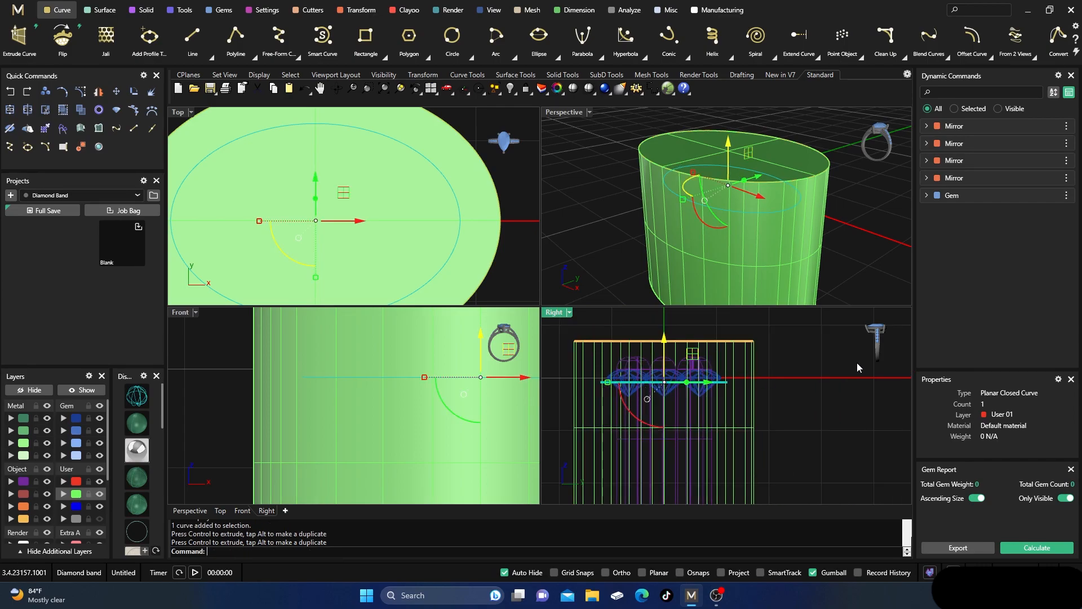
pyautogui.click(791, 368)
# - Extrude the lowered inner ellipse upward until it extends past the top of the outer oval solid
pyautogui.scroll(2, 684, 391)
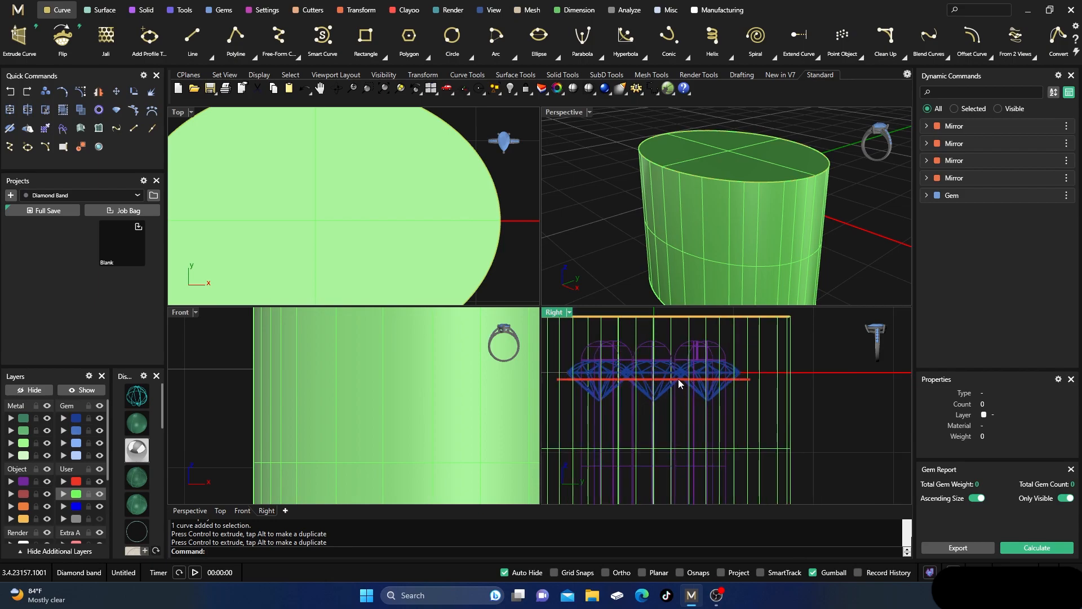
pyautogui.click(679, 383)
pyautogui.click(712, 416)
pyautogui.moveTo(817, 389); pyautogui.dragTo(841, 437, button='right')
pyautogui.scroll(-4, 727, 367)
pyautogui.moveTo(724, 367); pyautogui.dragTo(720, 400, button='right')
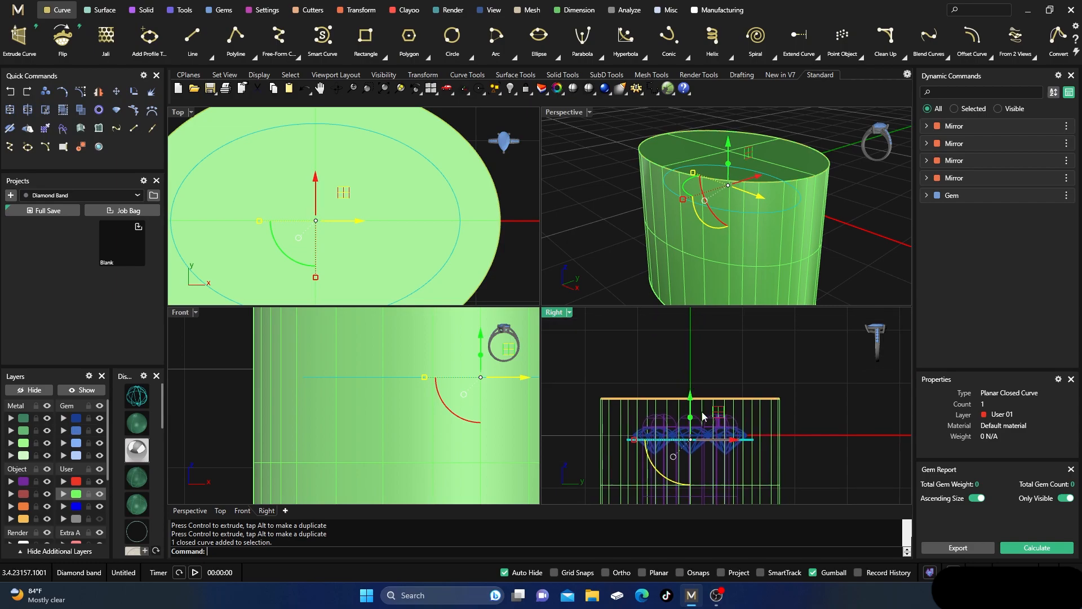
pyautogui.keyDown('ctrl'); pyautogui.moveTo(690, 417); pyautogui.dragTo(694, 342); pyautogui.keyUp('ctrl')
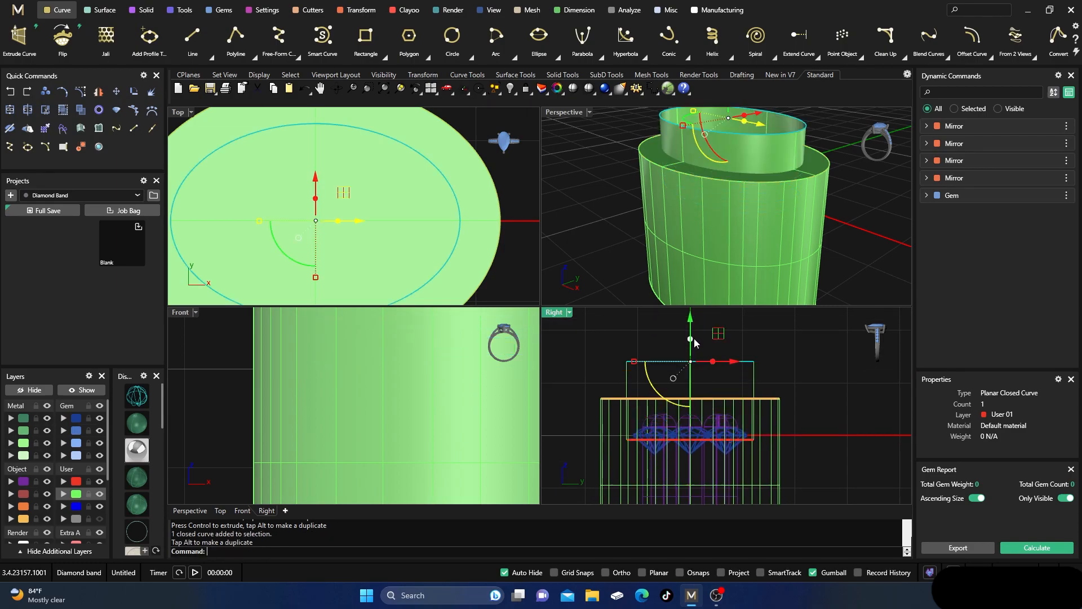
pyautogui.press('Escape')
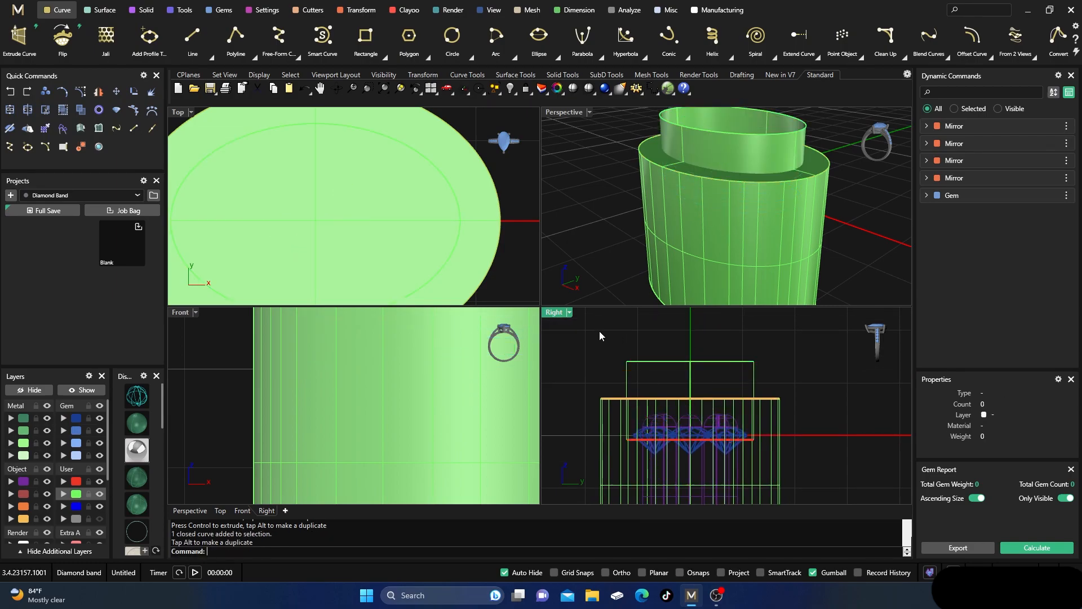
# - Assign the inner extrusion to the Cutting layer and cap both ends to make a closed cutter
pyautogui.click(626, 373)
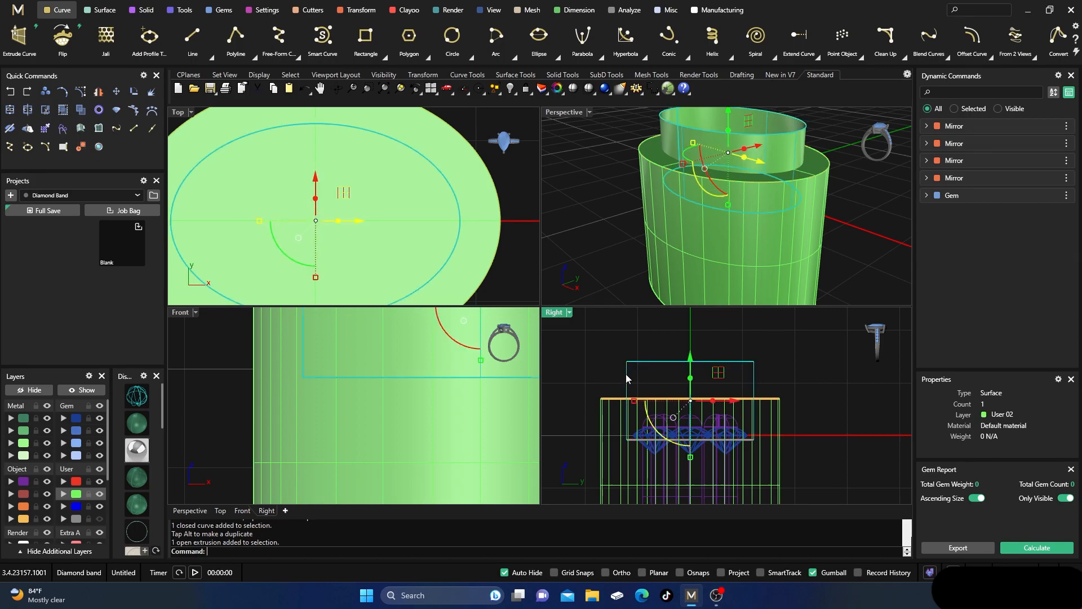
pyautogui.click(12, 506)
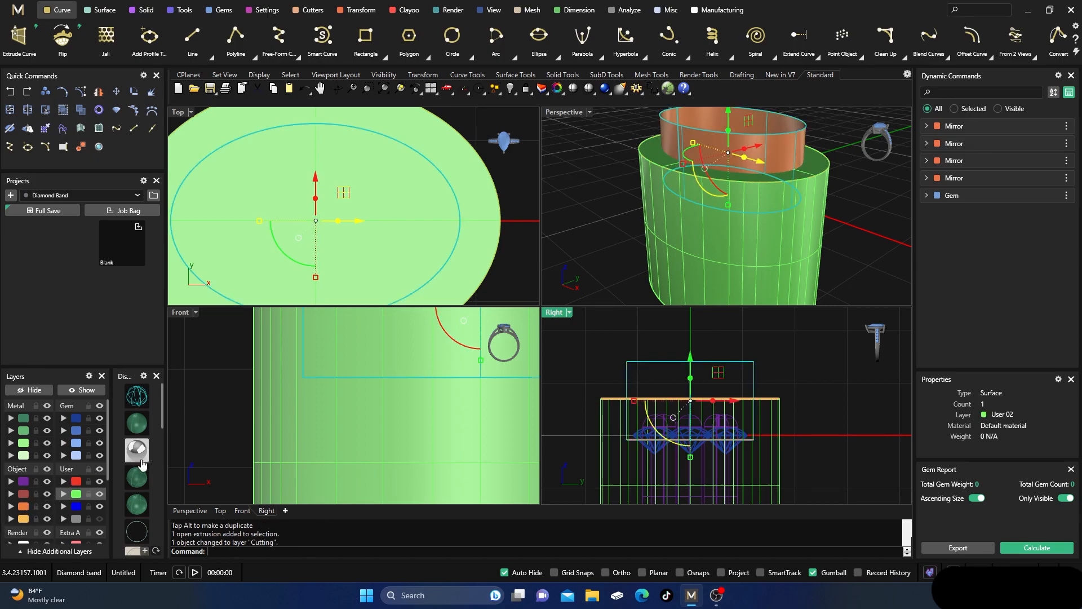
pyautogui.write('Cap')
pyautogui.press('Return')
pyautogui.click(589, 197)
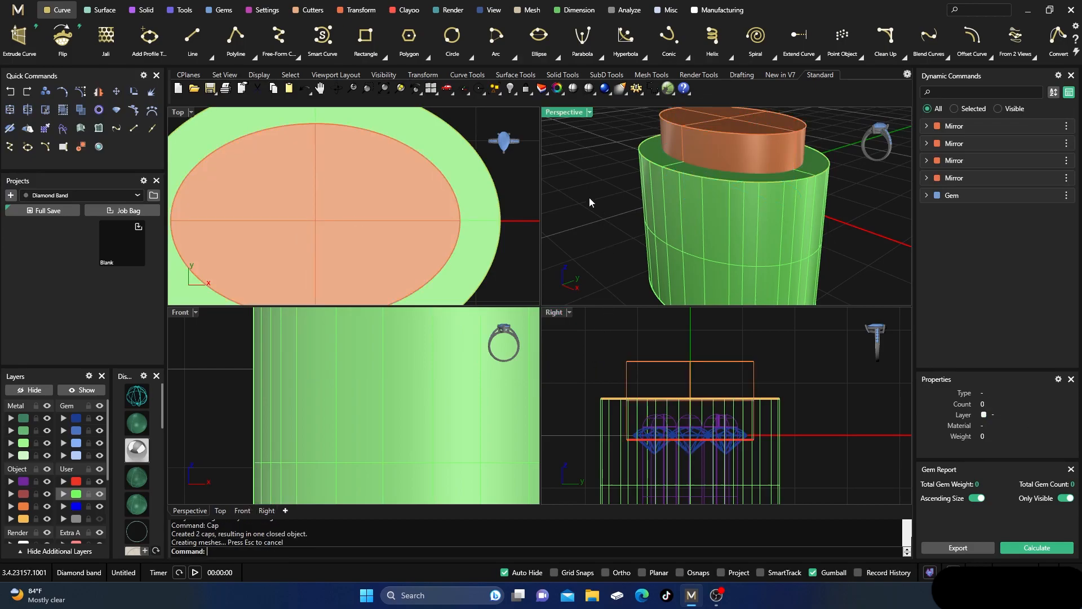
# - Subtract the inner oval cutter from the outer oval solid with Boolean Difference
pyautogui.scroll(-5, 607, 172)
pyautogui.moveTo(608, 171); pyautogui.dragTo(643, 197, button='right')
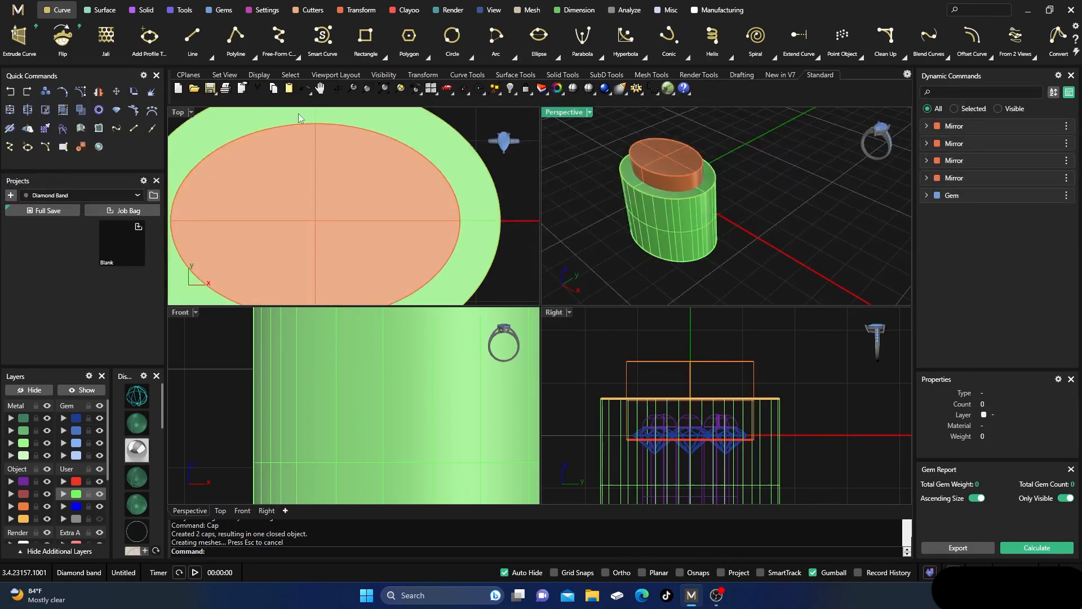
pyautogui.click(142, 9)
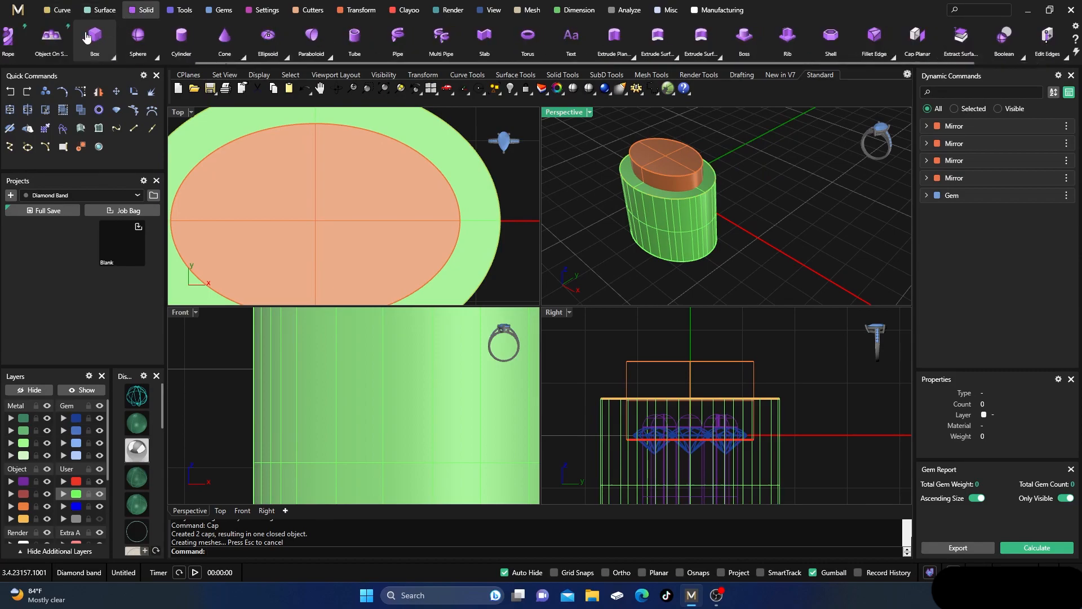
pyautogui.scroll(3, 76, 38)
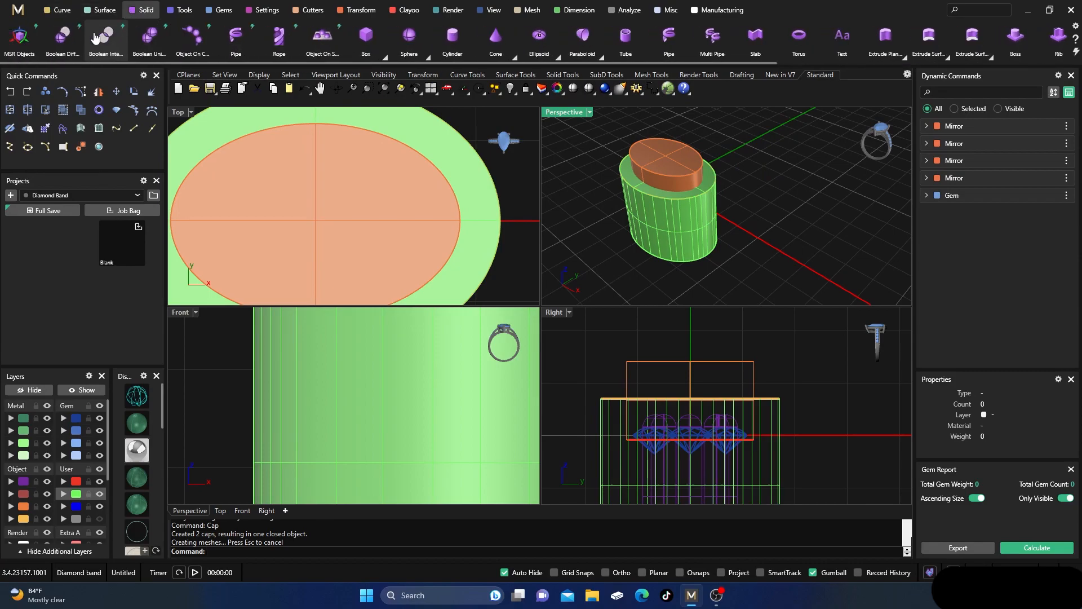
pyautogui.click(64, 39)
pyautogui.click(666, 239)
pyautogui.press('Return')
pyautogui.click(664, 160)
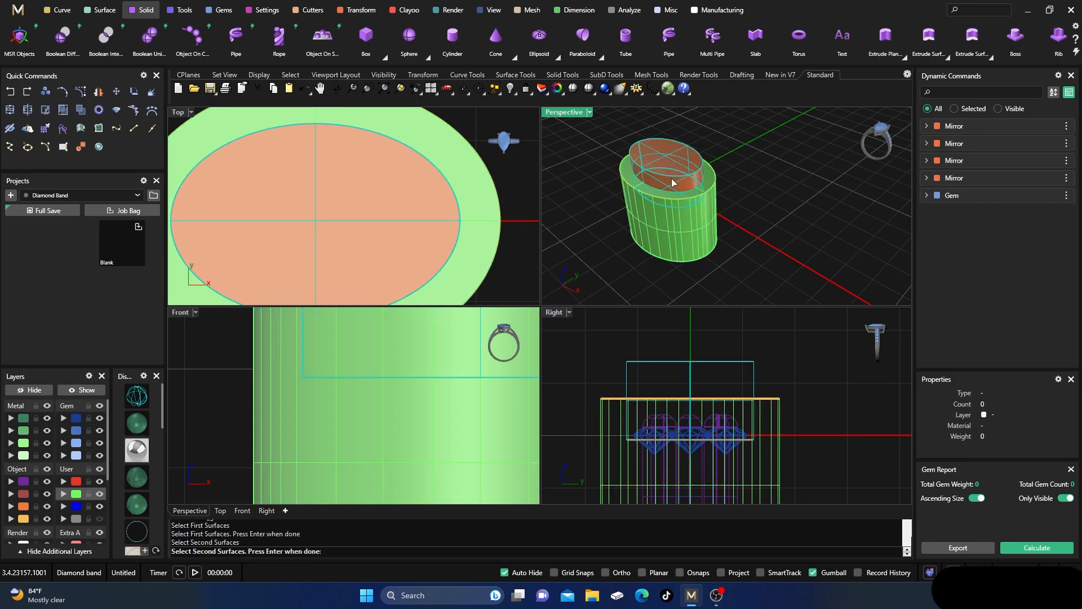
pyautogui.press('Return')
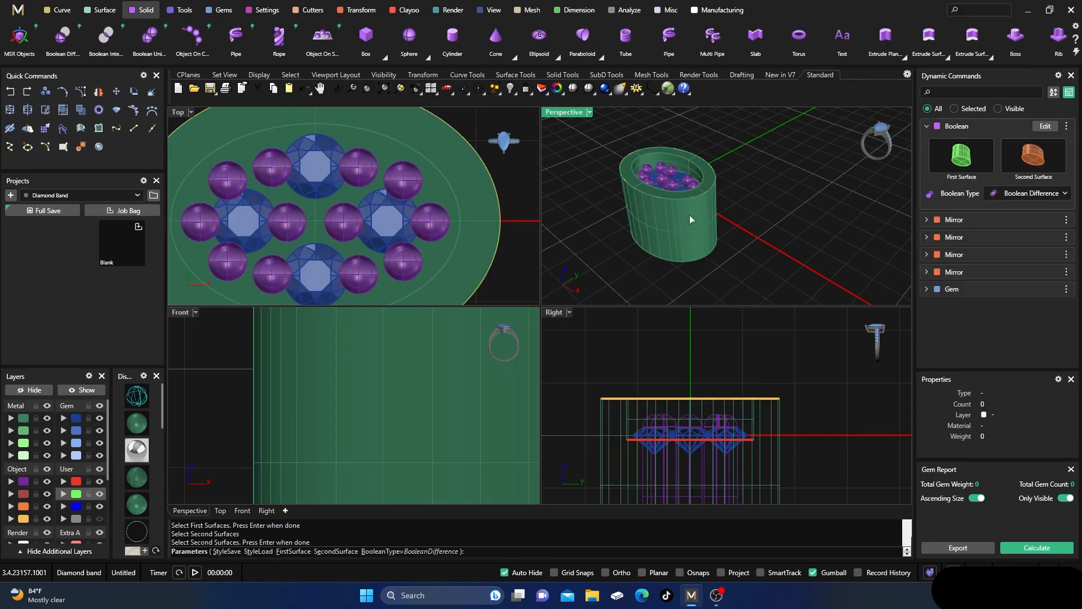
pyautogui.press('Escape')
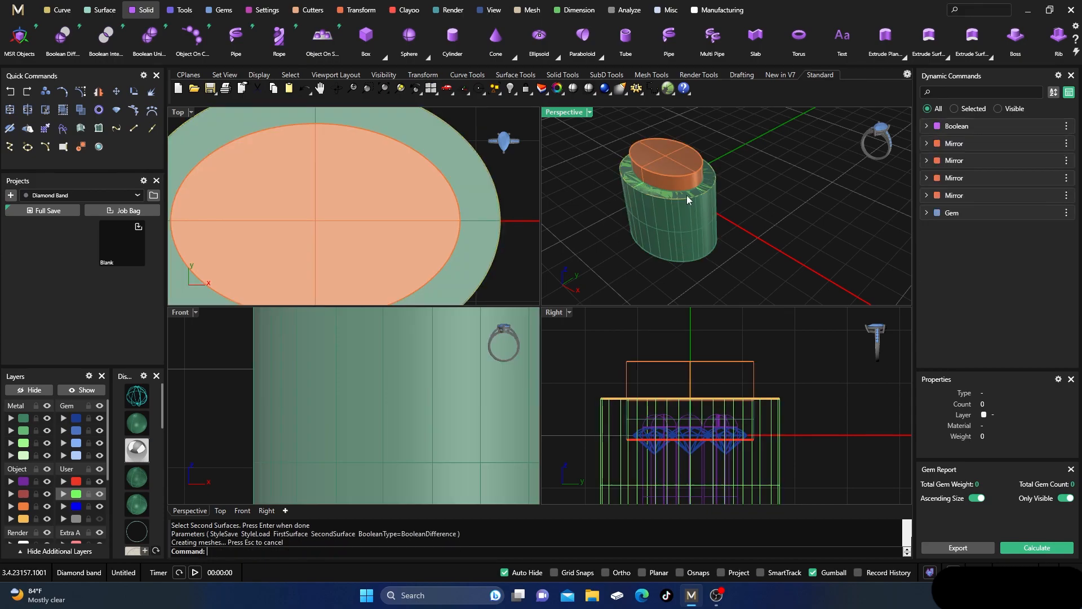
# - Move the oval cutter and the original outer solid to the hidden User 04 layer
pyautogui.click(23, 506)
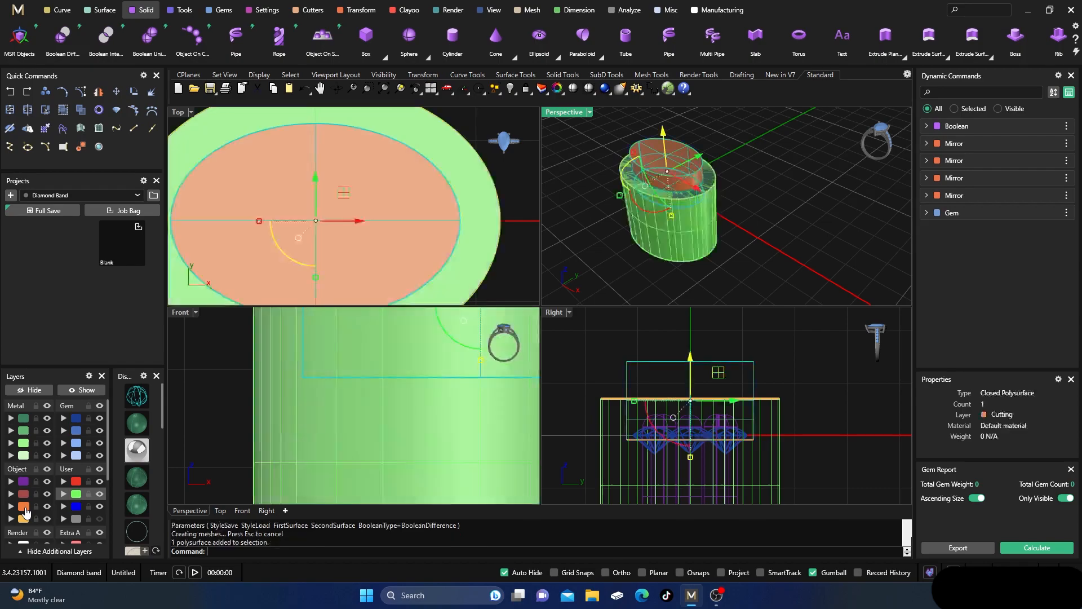
pyautogui.click(61, 519)
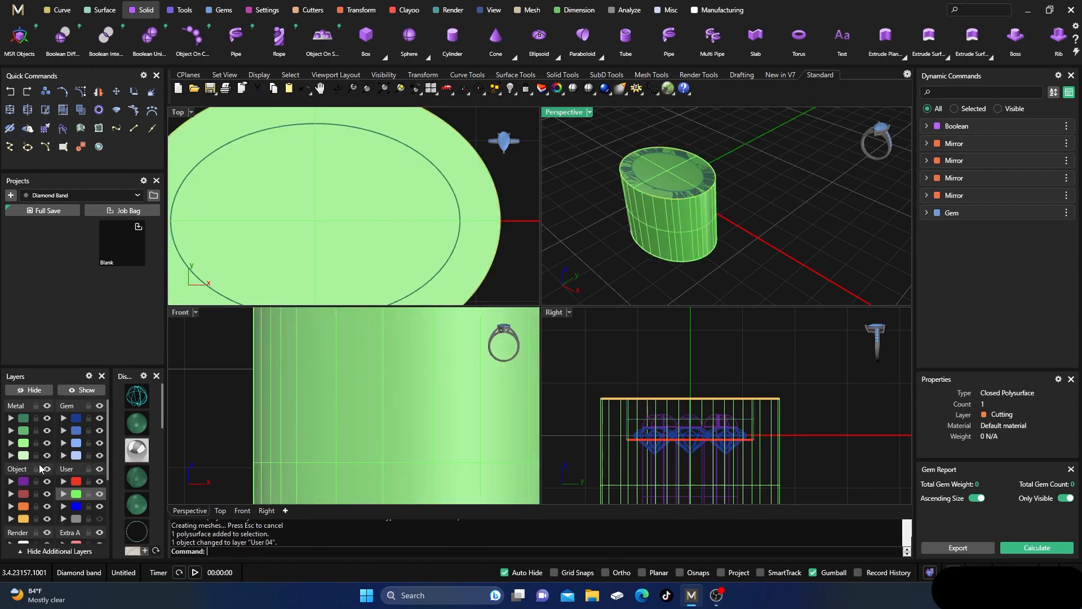
pyautogui.click(76, 494)
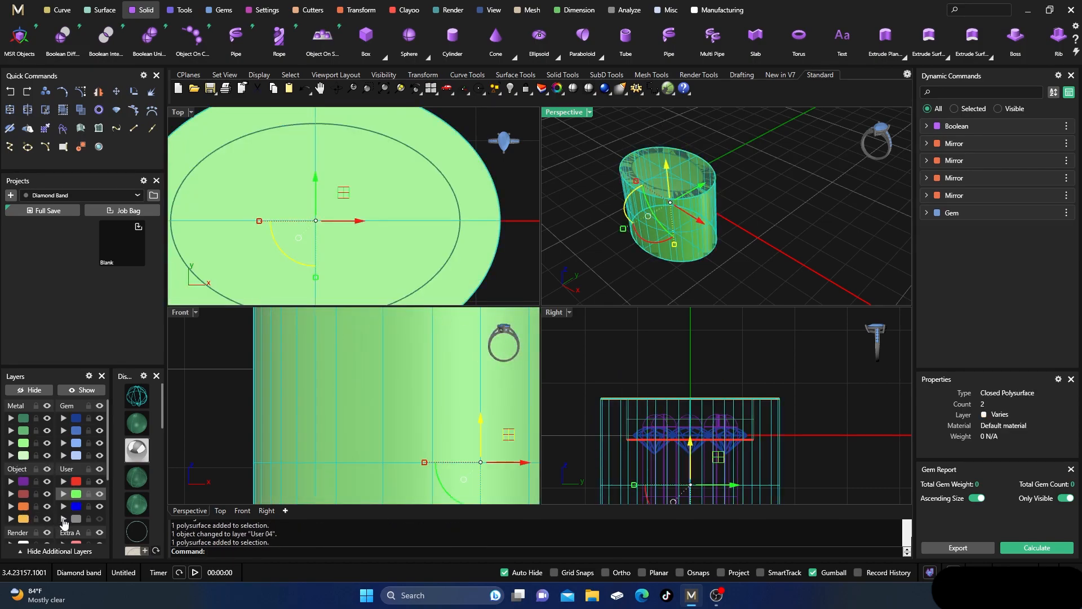
pyautogui.click(62, 519)
# - Examine the recessed oval setting around the diamonds and prongs from several angles and distances
pyautogui.scroll(8, 637, 180)
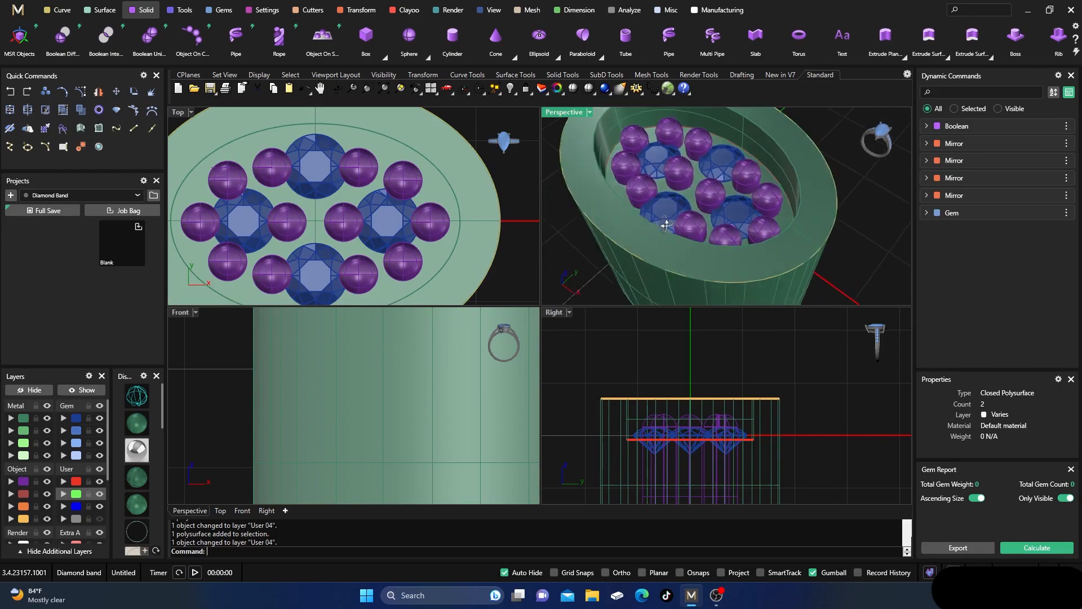
pyautogui.scroll(-7, 662, 181)
pyautogui.moveTo(681, 176)
pyautogui.mouseDown(button='right')
pyautogui.moveTo(714, 232)
pyautogui.moveTo(700, 173)
pyautogui.mouseUp(button='right')
pyautogui.scroll(5, 699, 186)
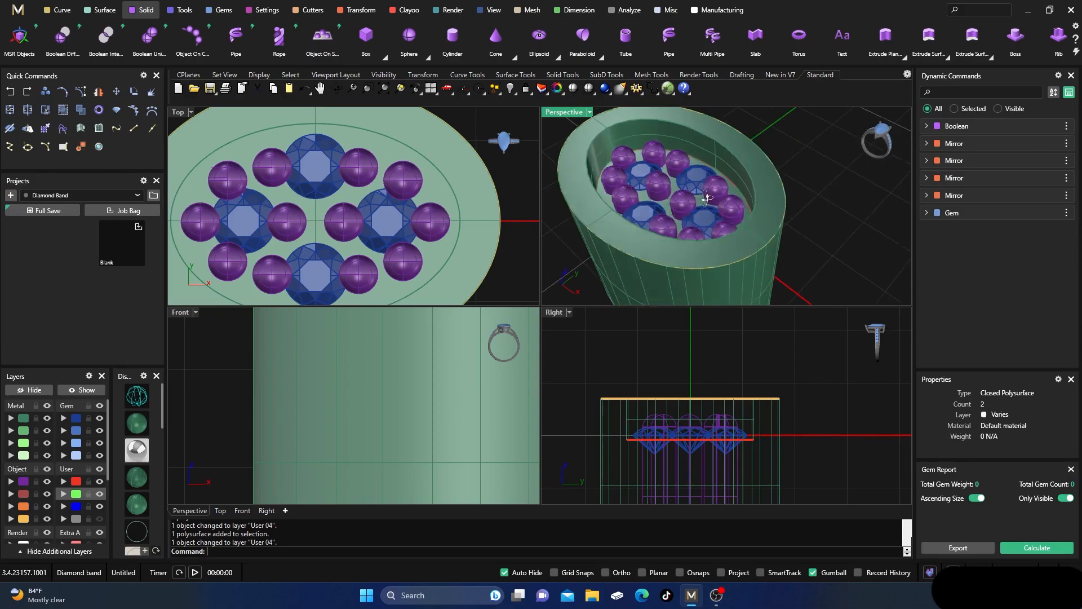
pyautogui.scroll(-6, 697, 203)
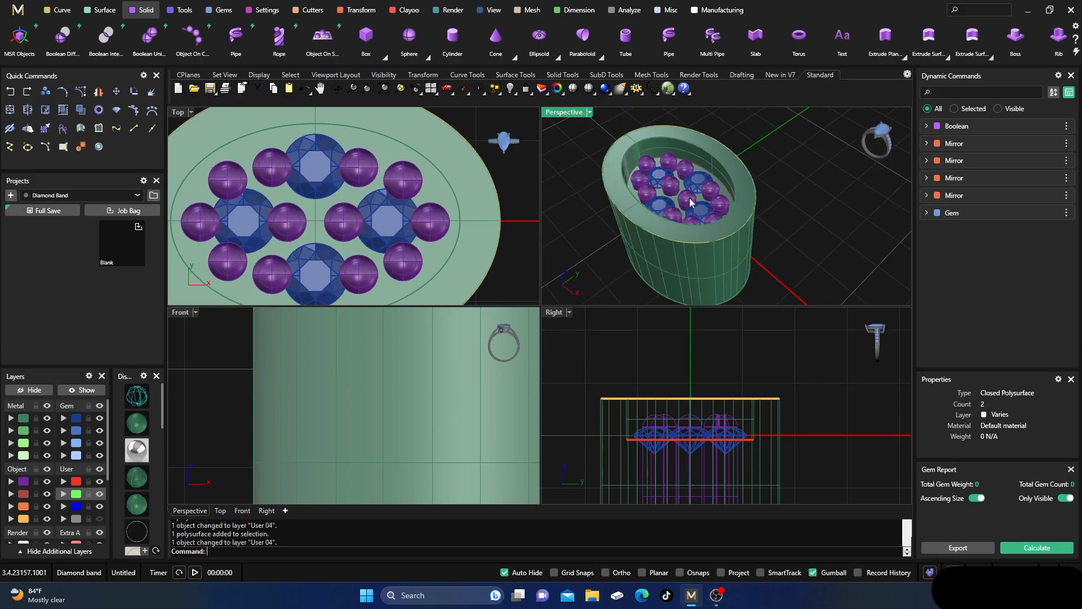
pyautogui.scroll(5, 682, 209)
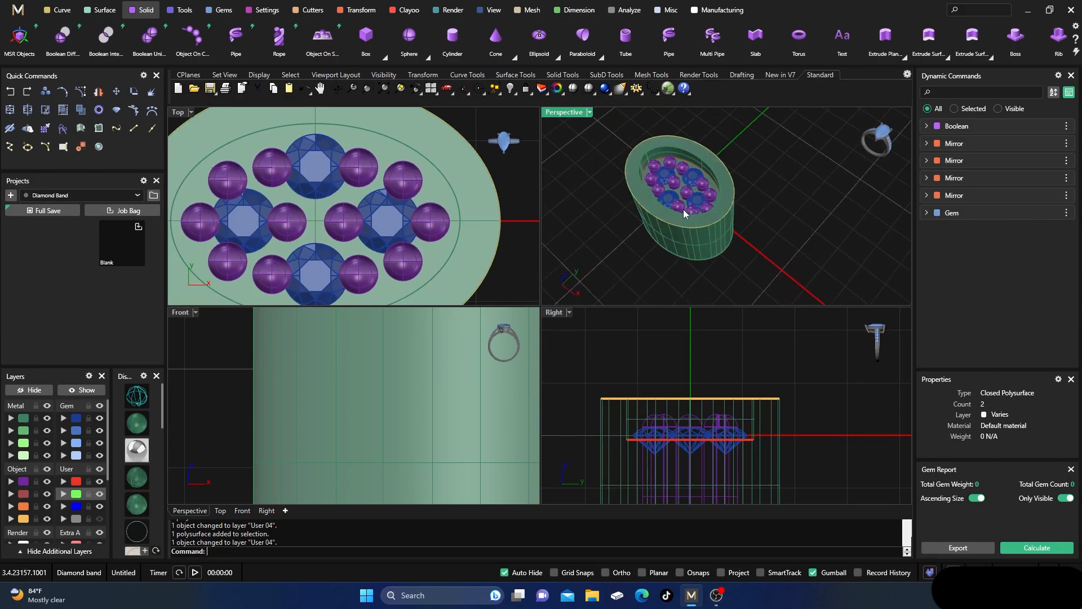
pyautogui.moveTo(682, 206); pyautogui.dragTo(684, 167, button='right')
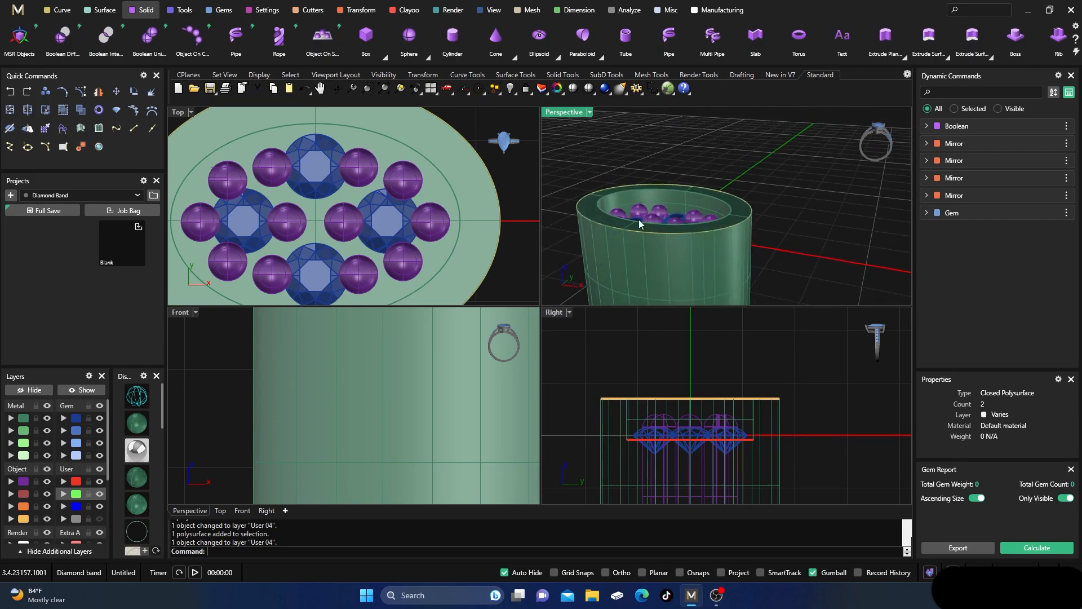
# - Move the leftover oval construction curves at the setting's top rim and recess floor to the hidden User 04 layer
pyautogui.rightClick(23, 520)
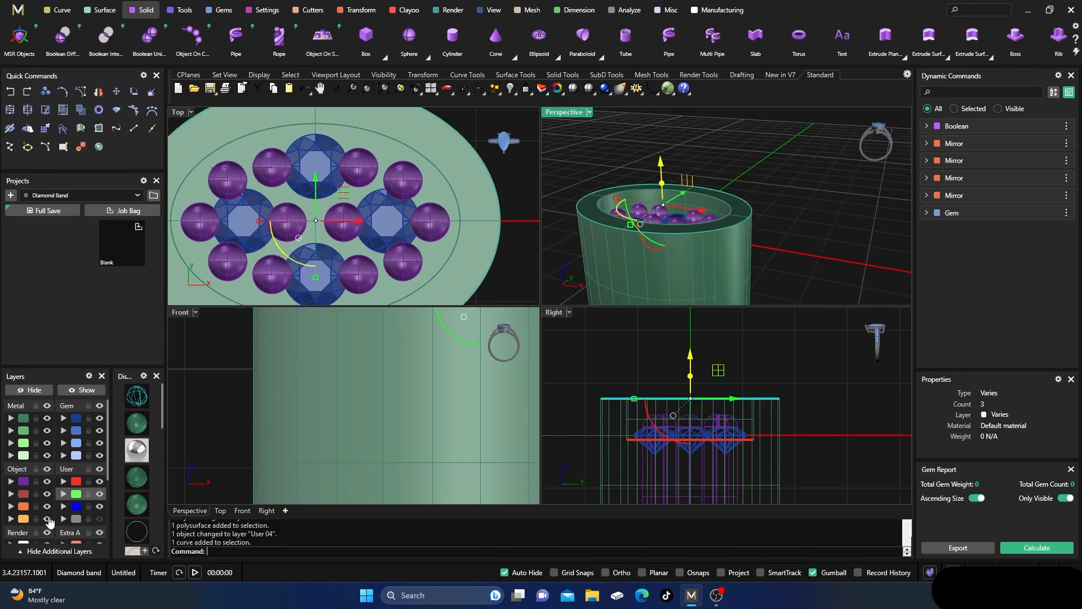
pyautogui.rightClick(66, 520)
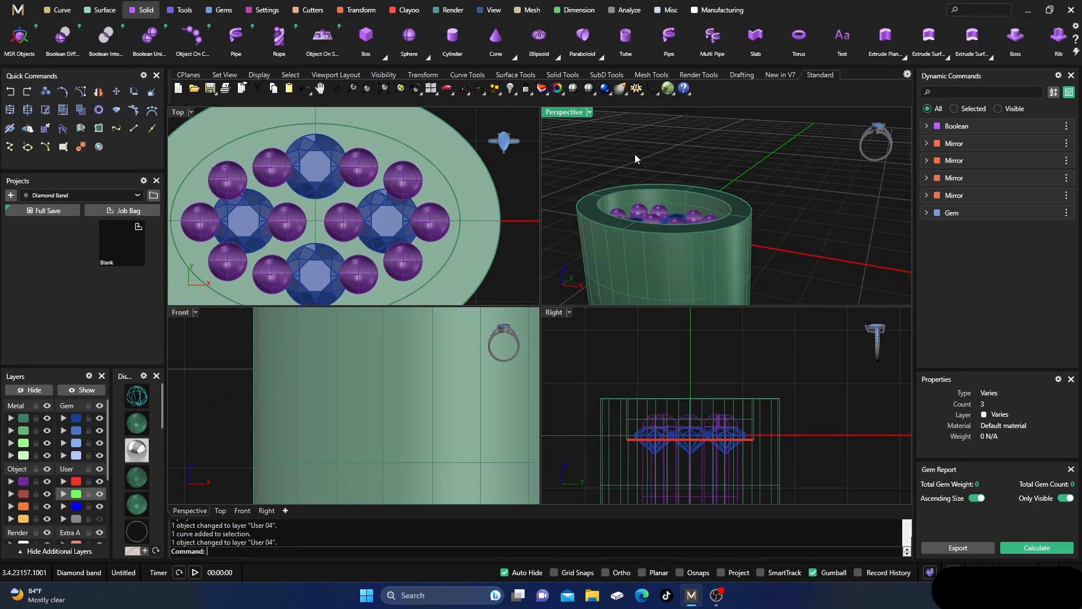
pyautogui.doubleClick(562, 112)
pyautogui.scroll(-4, 544, 218)
pyautogui.moveTo(545, 218); pyautogui.dragTo(525, 142, button='right')
pyautogui.moveTo(506, 442); pyautogui.dragTo(507, 402, button='right')
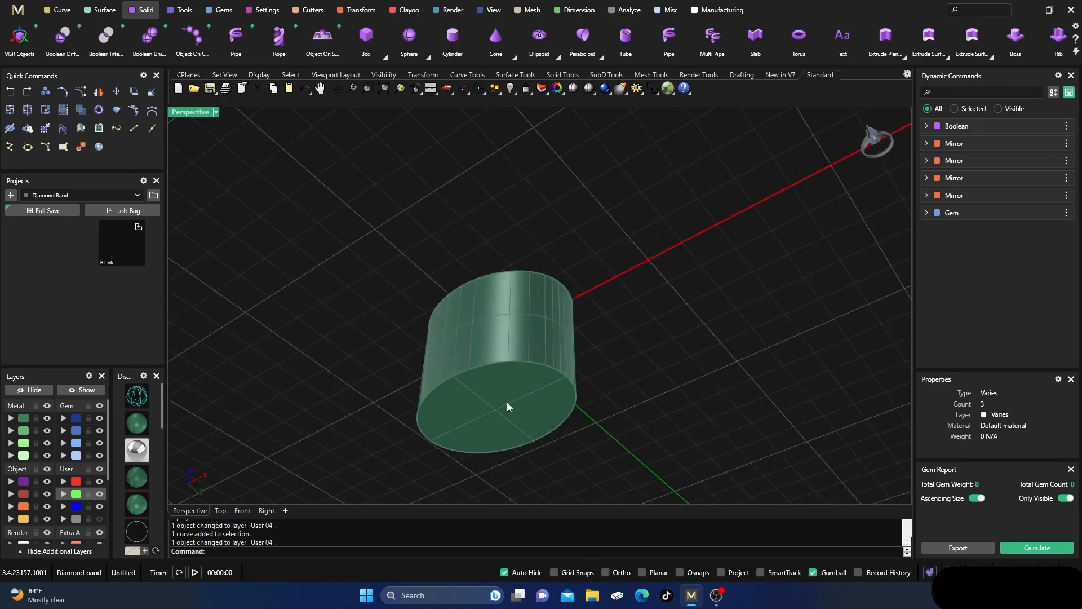
pyautogui.moveTo(589, 287); pyautogui.dragTo(615, 392, button='right')
pyautogui.scroll(6, 485, 281)
pyautogui.moveTo(486, 282); pyautogui.dragTo(381, 191, button='right')
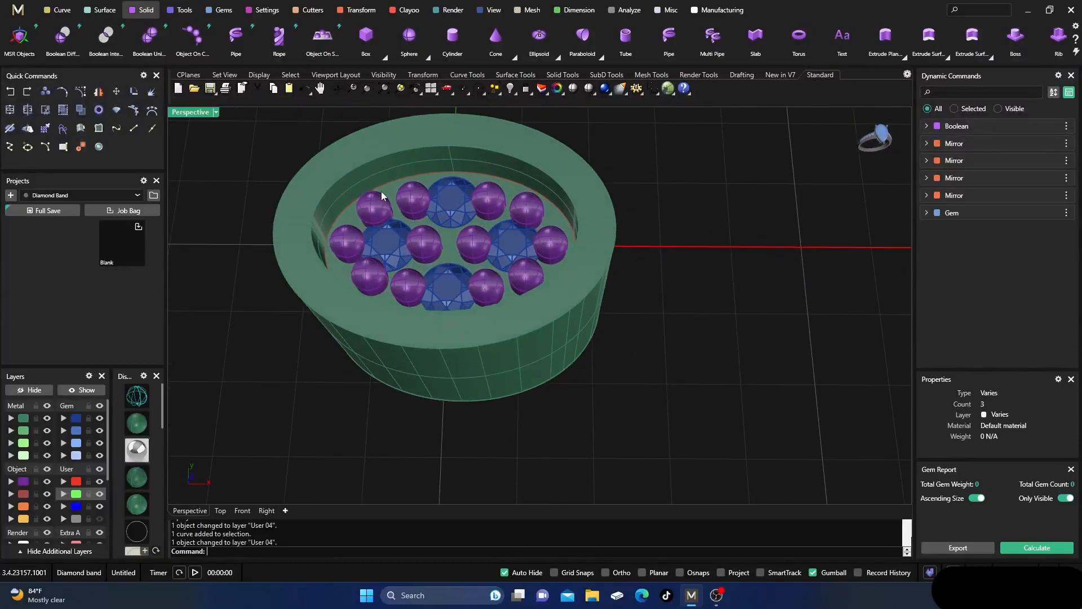
pyautogui.click(76, 482)
pyautogui.click(74, 518)
# - Create a ring rail for US finger size 7 around the origin
pyautogui.scroll(-6, 671, 326)
pyautogui.moveTo(672, 326); pyautogui.dragTo(420, 261, button='right')
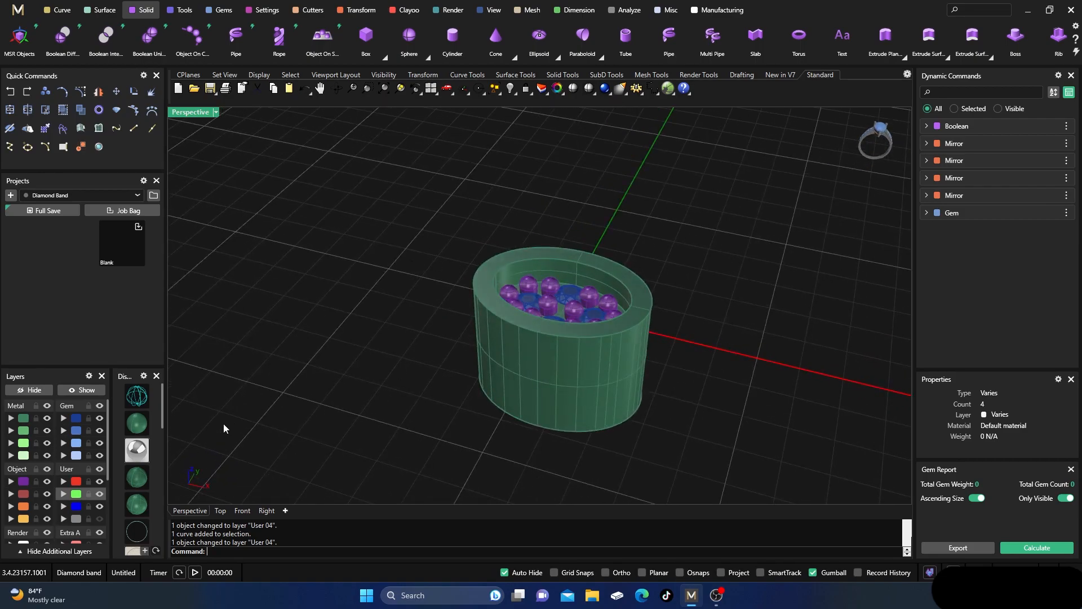
pyautogui.doubleClick(194, 112)
pyautogui.scroll(-8, 338, 196)
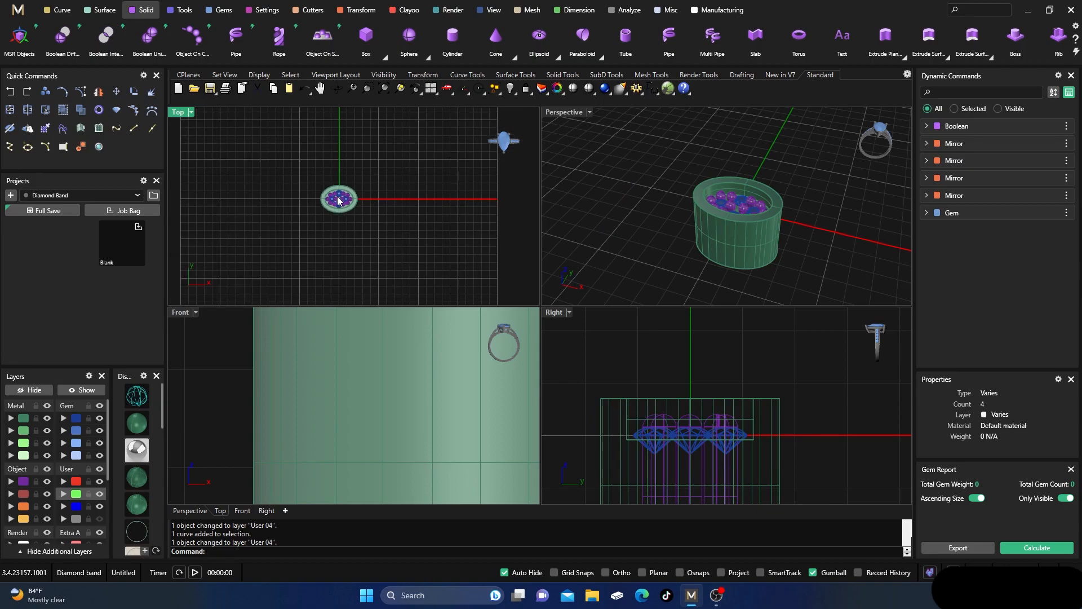
pyautogui.scroll(-6, 332, 411)
pyautogui.scroll(-5, 323, 406)
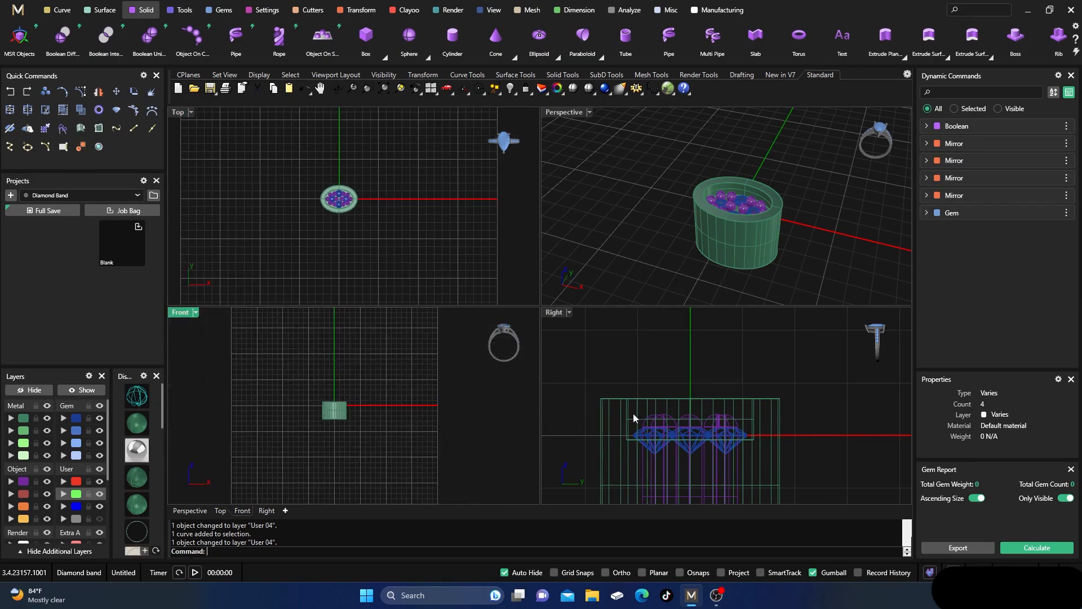
pyautogui.scroll(-6, 684, 388)
pyautogui.scroll(-4, 710, 223)
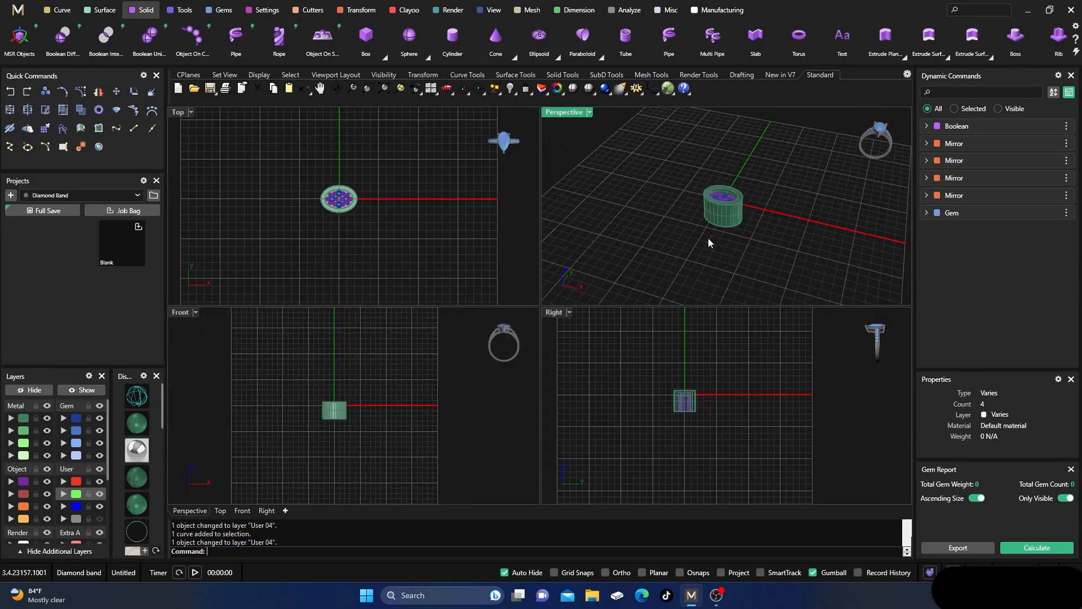
pyautogui.click(180, 10)
pyautogui.click(322, 36)
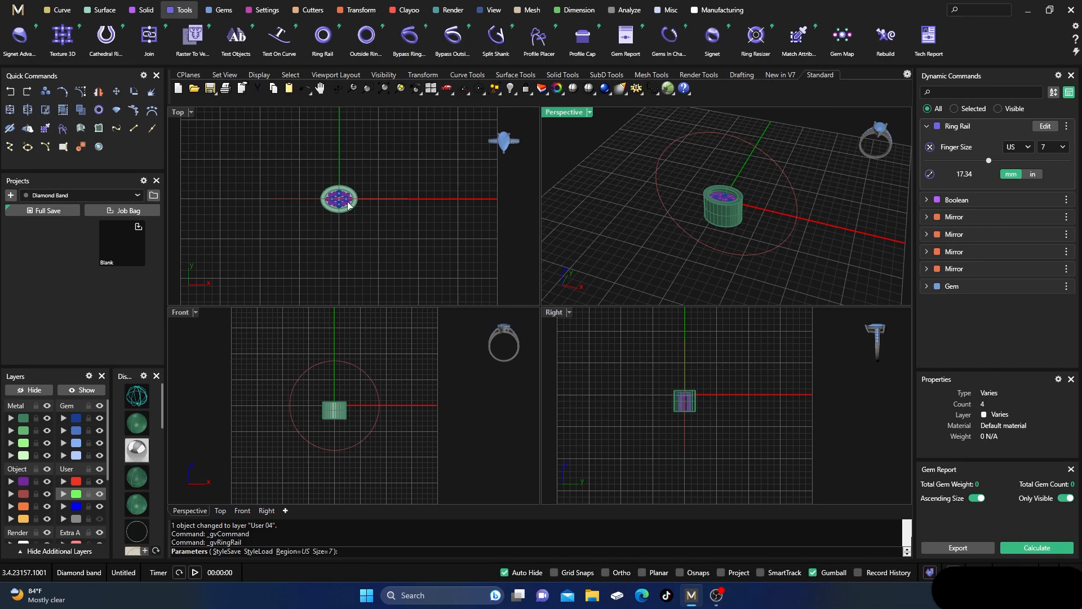
pyautogui.scroll(4, 348, 205)
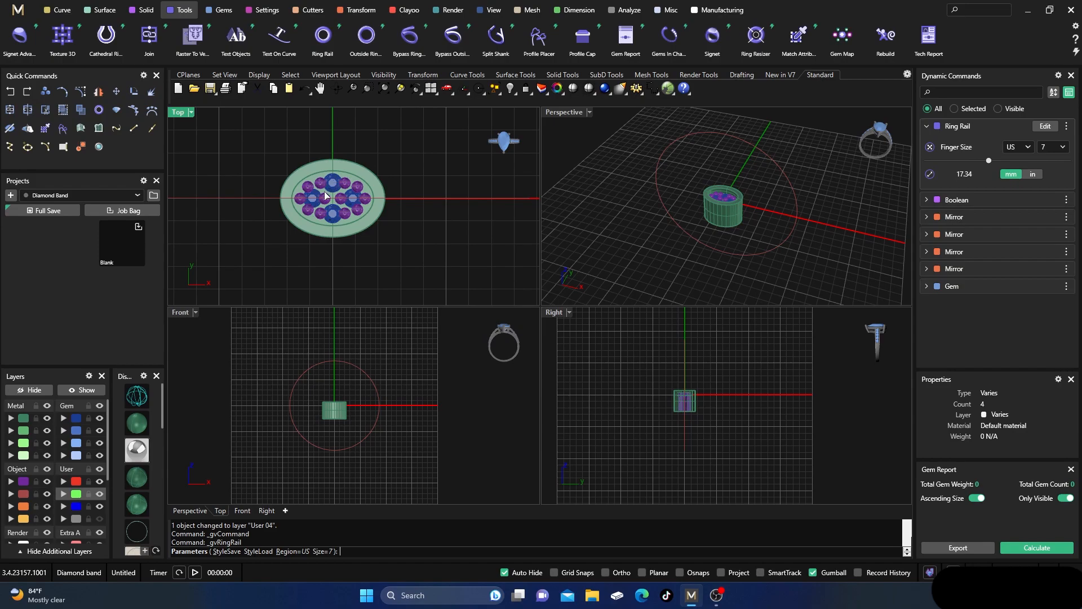
pyautogui.scroll(2, 330, 192)
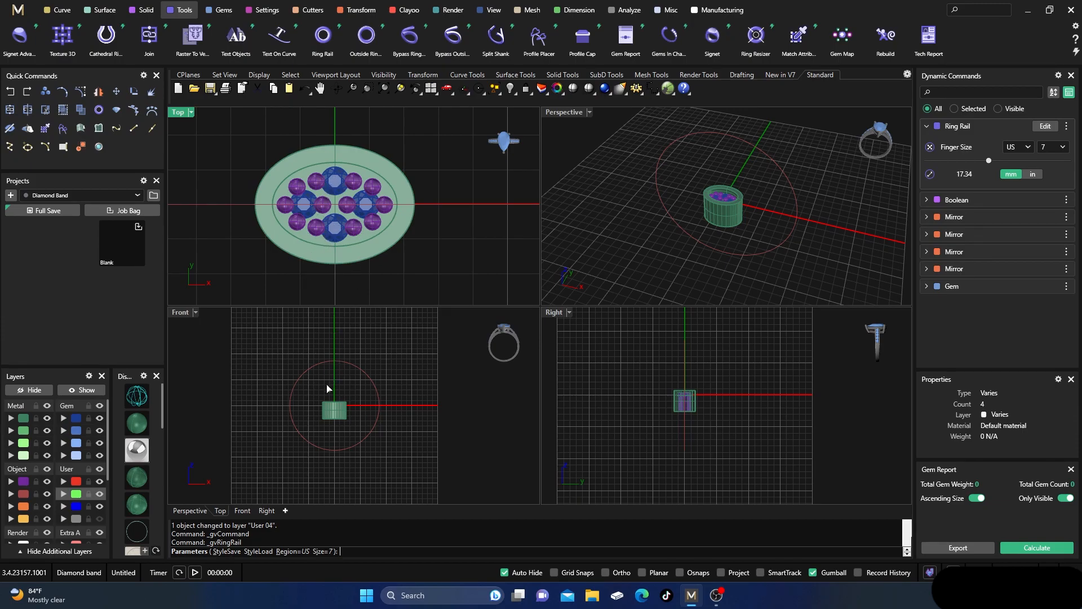
pyautogui.click(317, 401)
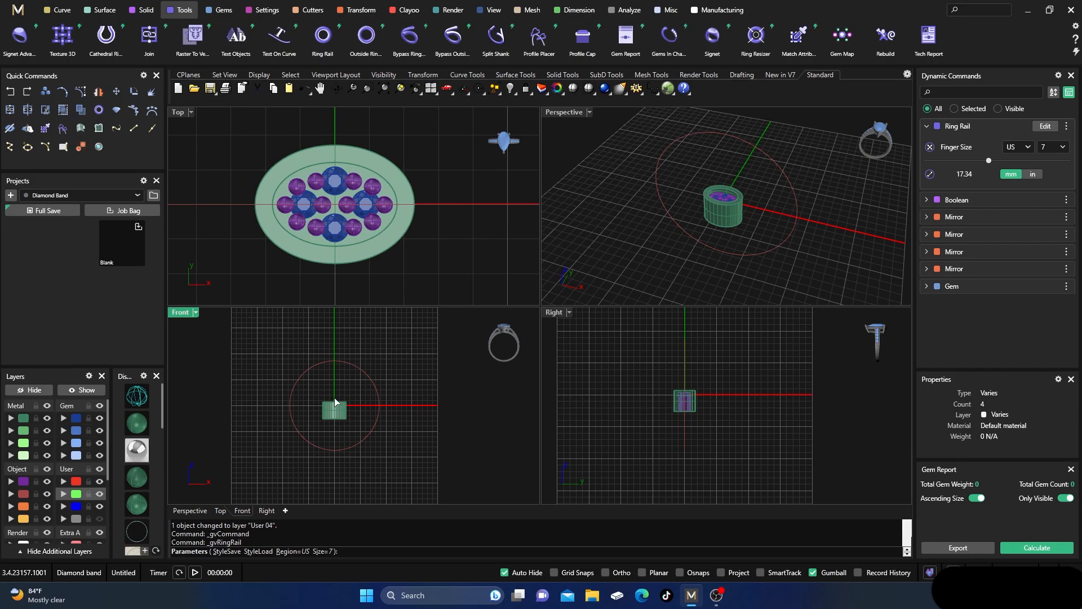
pyautogui.press('Return')
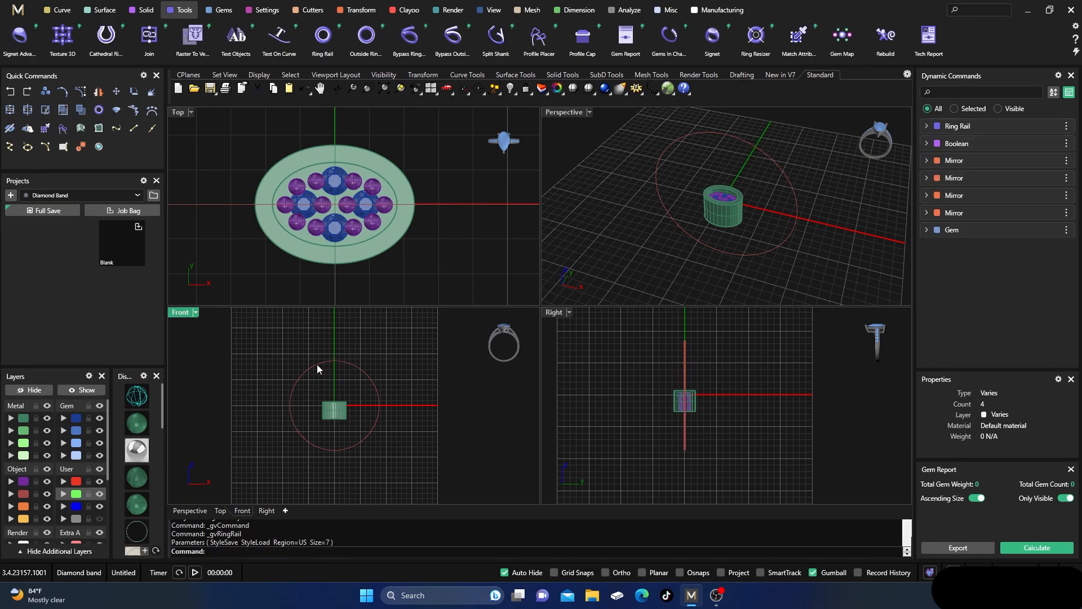
# - Raise the complete setting with its diamonds and prongs so that it sits on the top of the ring rail
pyautogui.moveTo(314, 390); pyautogui.dragTo(359, 315)
pyautogui.scroll(4, 336, 420)
pyautogui.moveTo(415, 341); pyautogui.dragTo(364, 349, button='right')
pyautogui.scroll(6, 364, 374)
pyautogui.scroll(2, 330, 429)
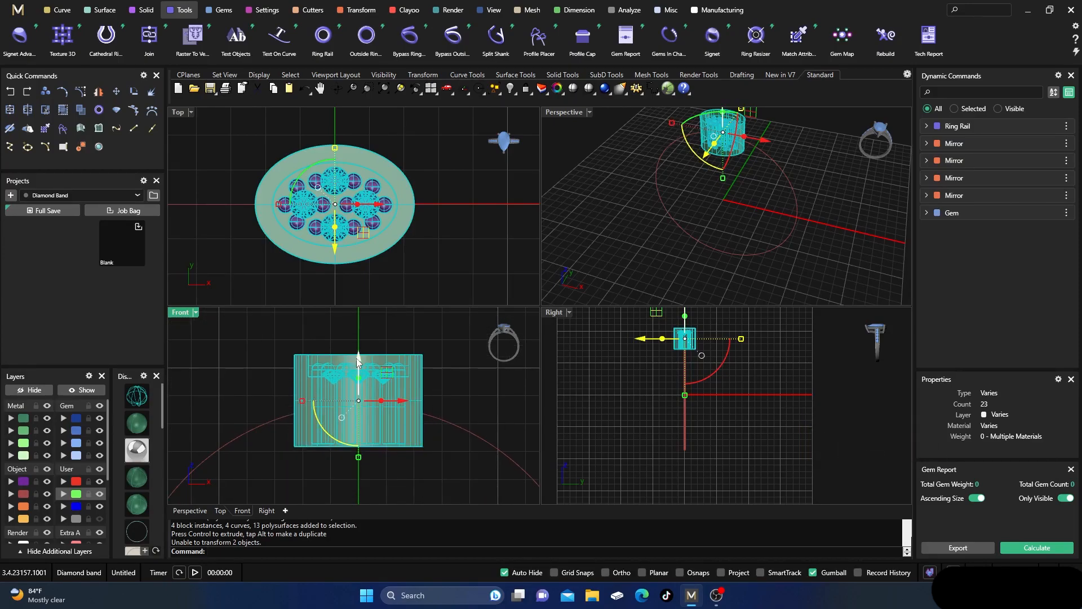
pyautogui.moveTo(358, 360); pyautogui.dragTo(359, 349)
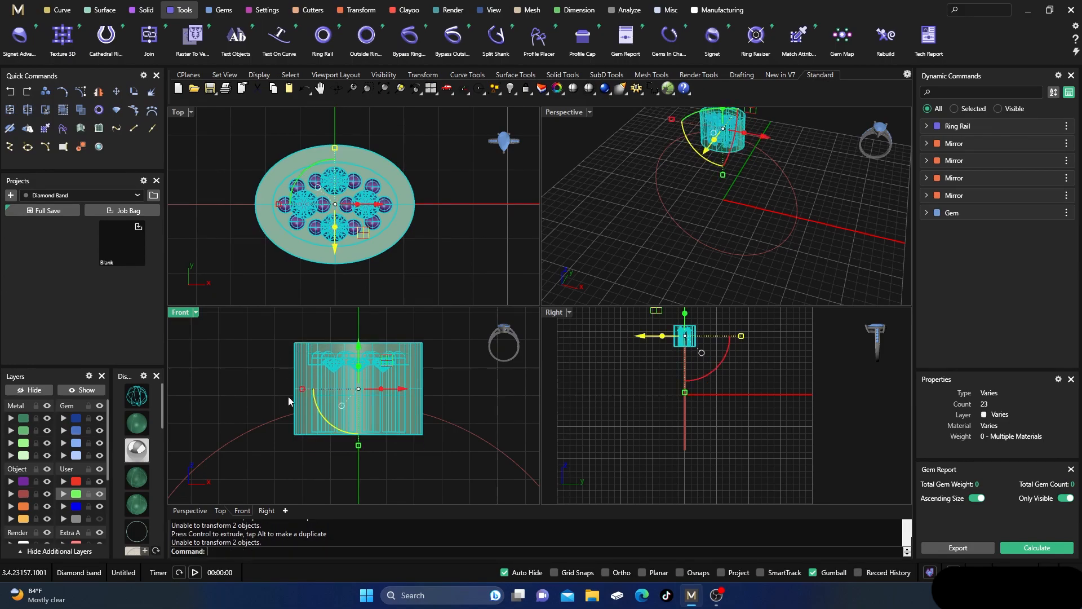
pyautogui.moveTo(358, 344); pyautogui.dragTo(358, 342)
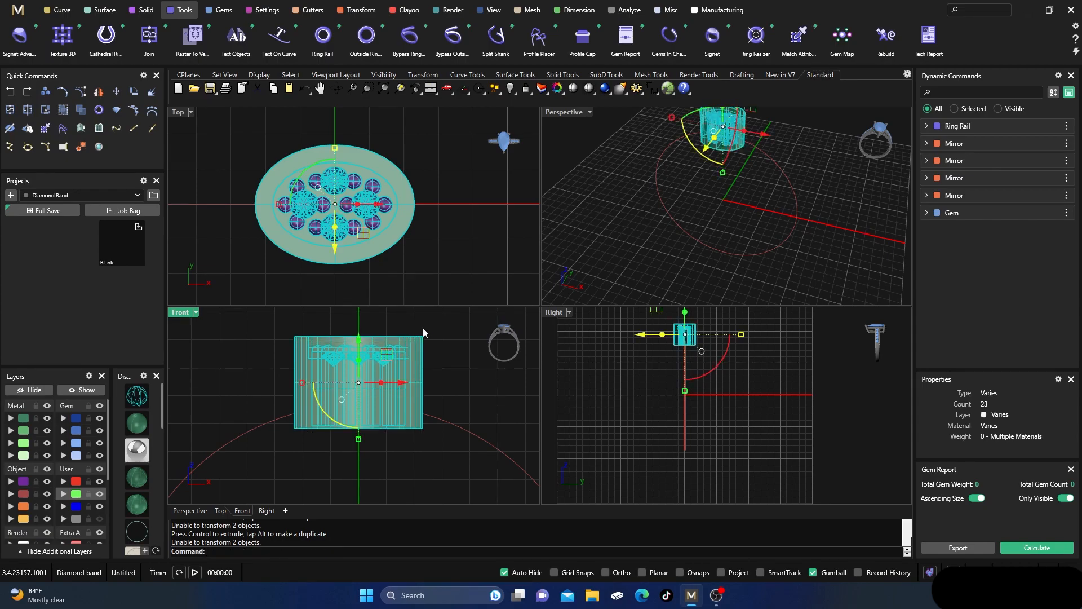
pyautogui.click(432, 332)
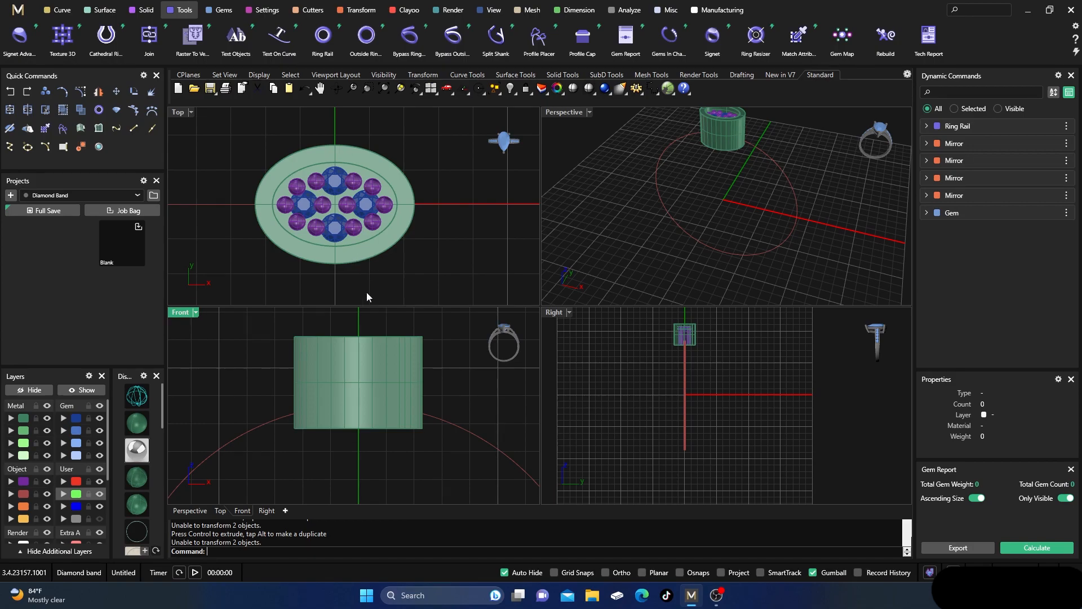
# - Start a Polar Array of the whole setting around the ring with an object count of 17
pyautogui.scroll(-10, 348, 385)
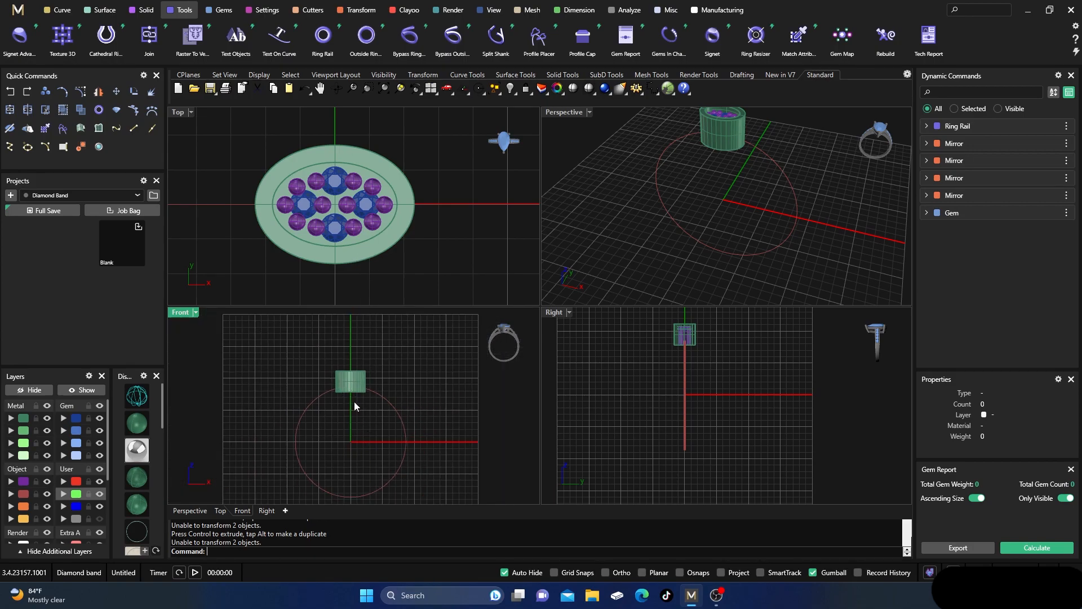
pyautogui.scroll(5, 349, 386)
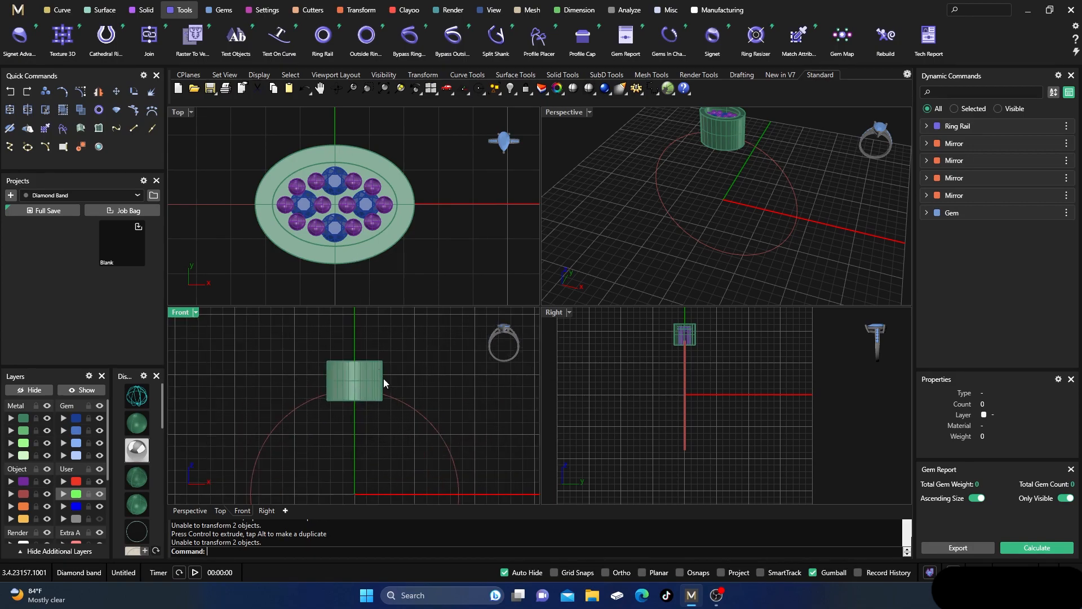
pyautogui.moveTo(397, 354); pyautogui.dragTo(292, 370)
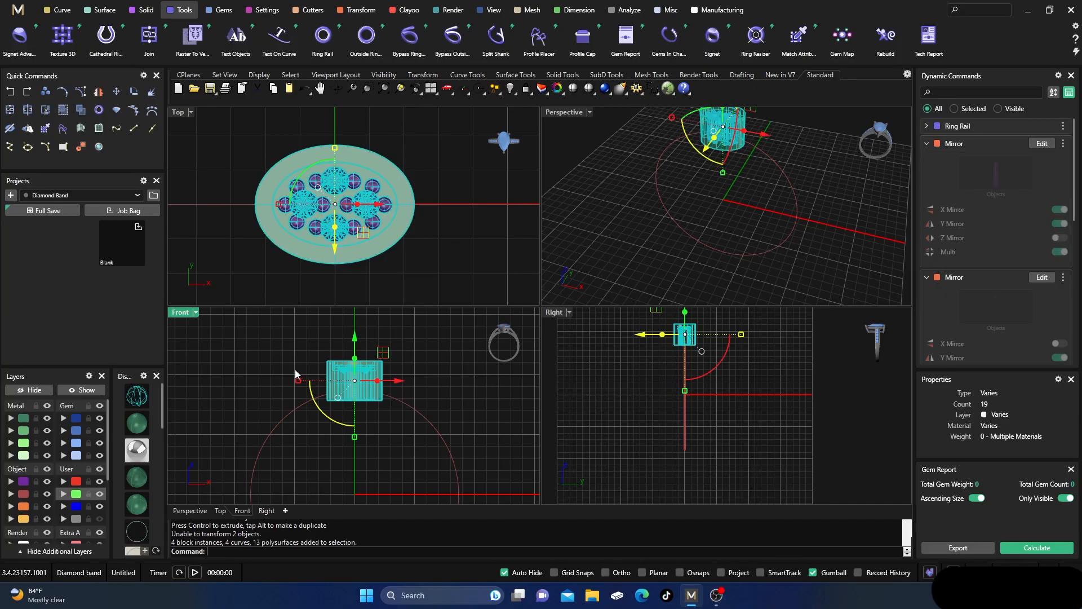
pyautogui.click(357, 10)
pyautogui.click(106, 37)
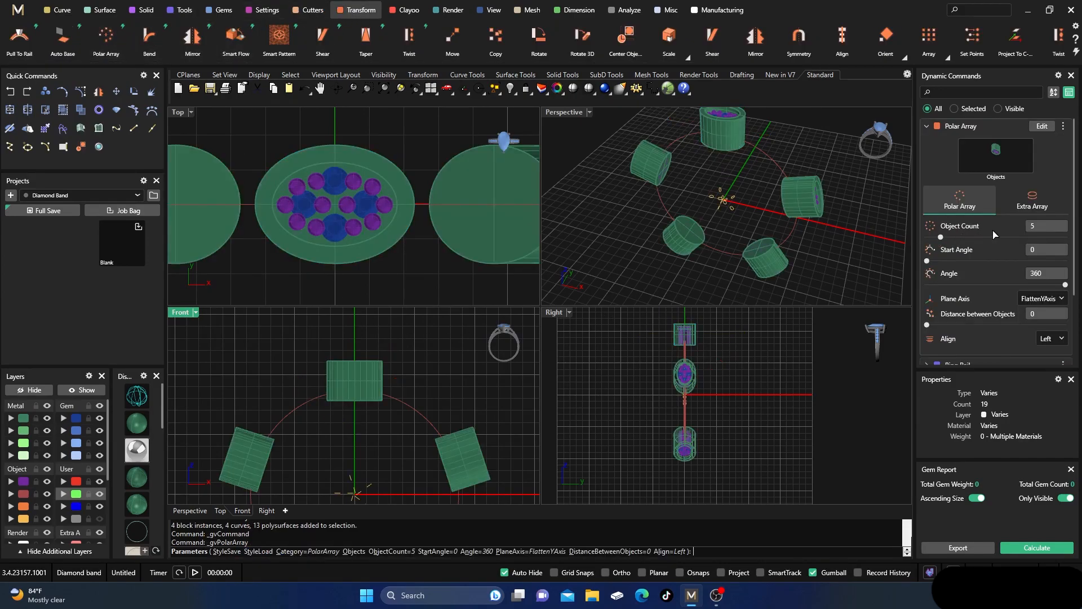
pyautogui.click(1046, 226)
pyautogui.press('Tab')
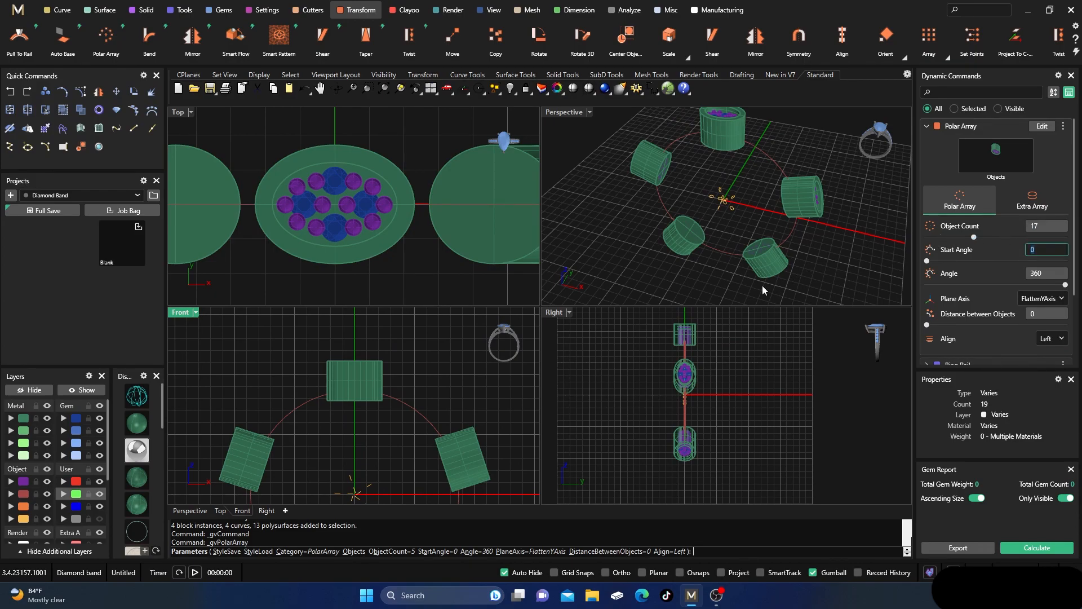
# - Check how neighbouring settings overlap and reduce the array's object count to 16
pyautogui.scroll(3, 399, 374)
pyautogui.moveTo(715, 169); pyautogui.dragTo(705, 147, button='right')
pyautogui.scroll(10, 745, 141)
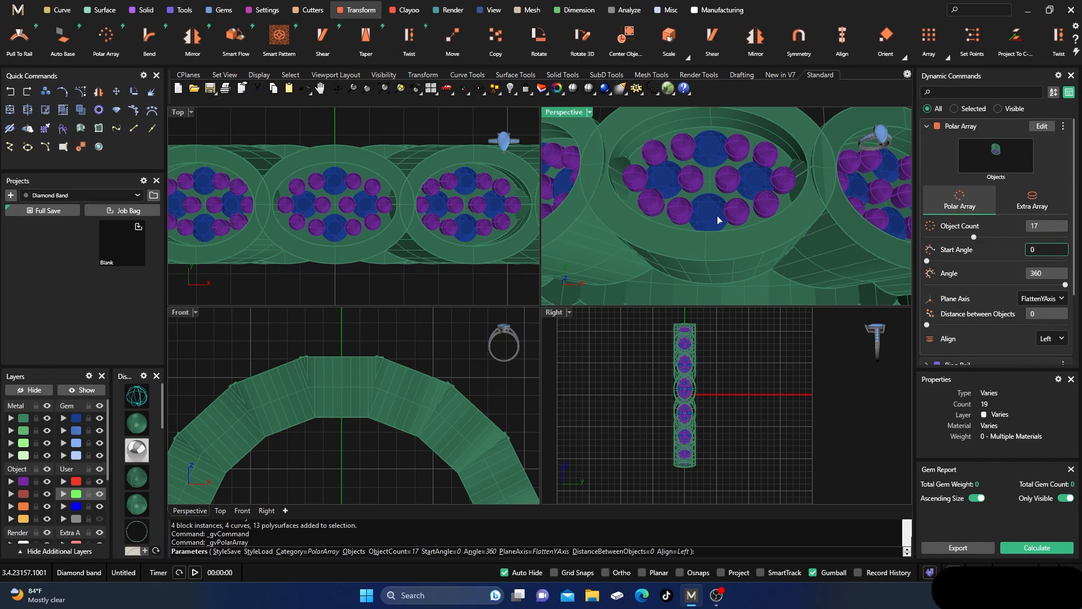
pyautogui.scroll(-4, 718, 220)
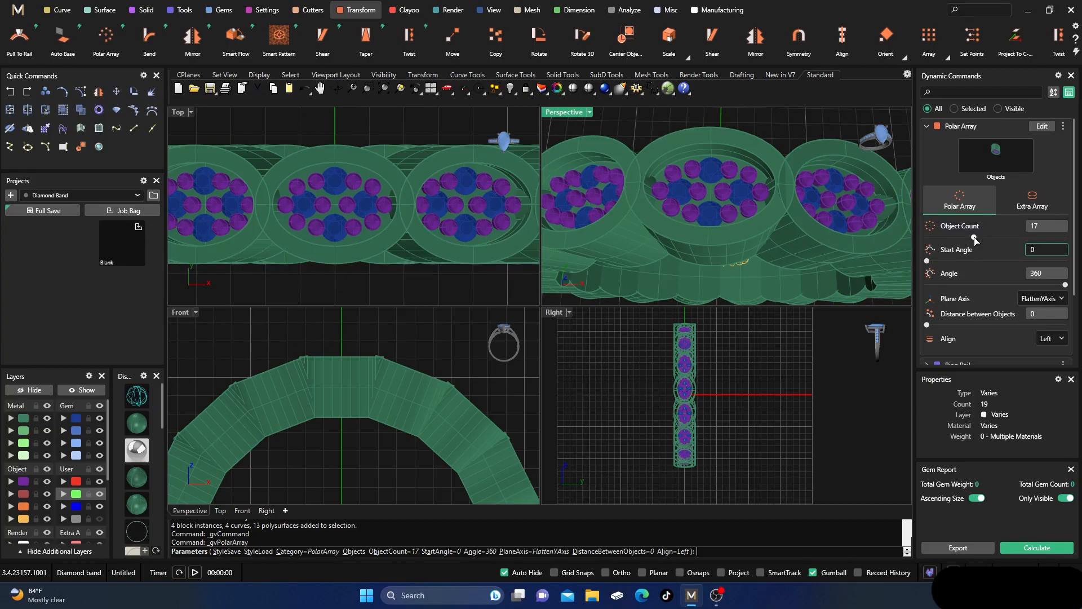
pyautogui.moveTo(974, 237); pyautogui.dragTo(972, 239)
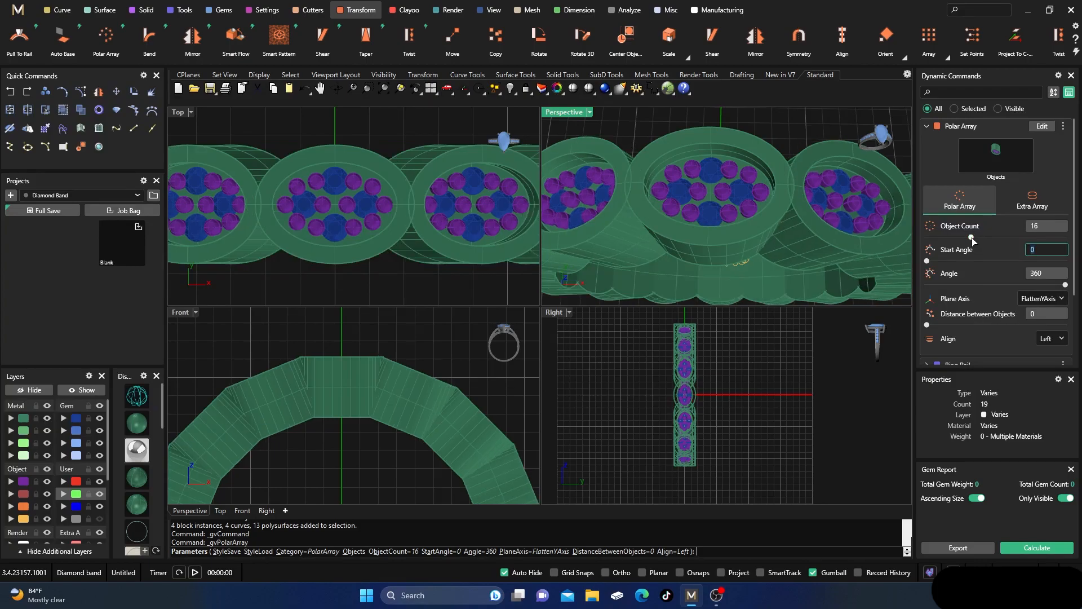
# - Inspect the joints between neighbouring settings around the band and accept the polar array
pyautogui.scroll(5, 793, 191)
pyautogui.scroll(-6, 800, 202)
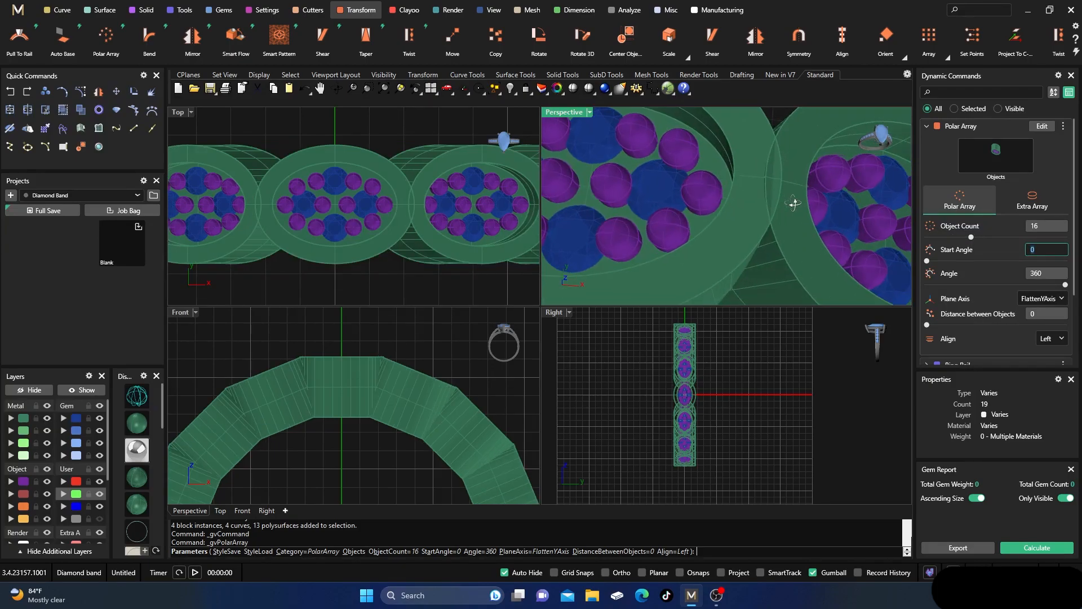
pyautogui.scroll(5, 793, 194)
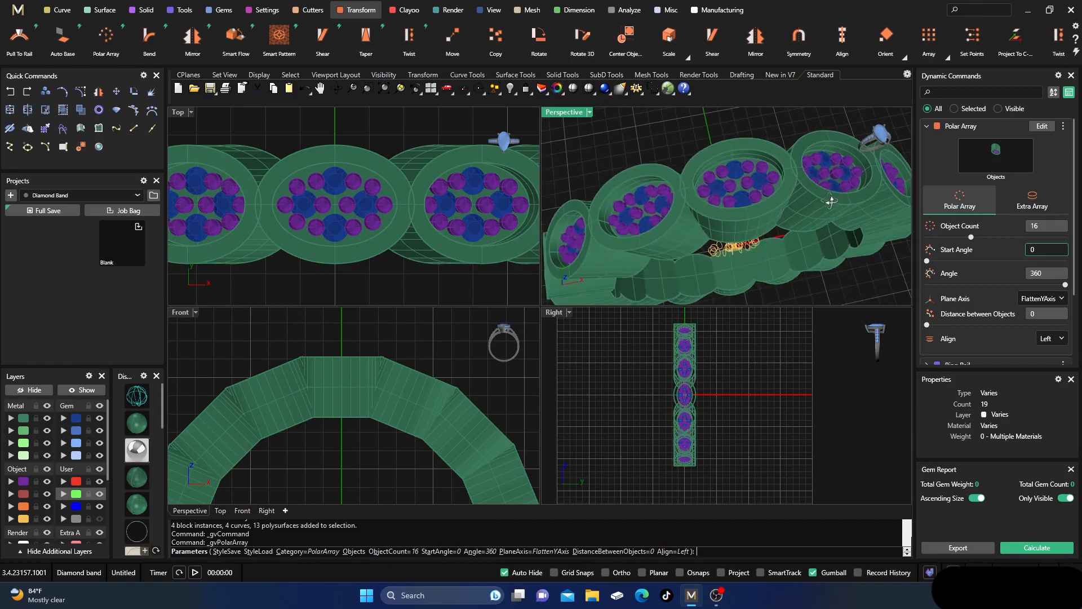
pyautogui.scroll(-6, 757, 159)
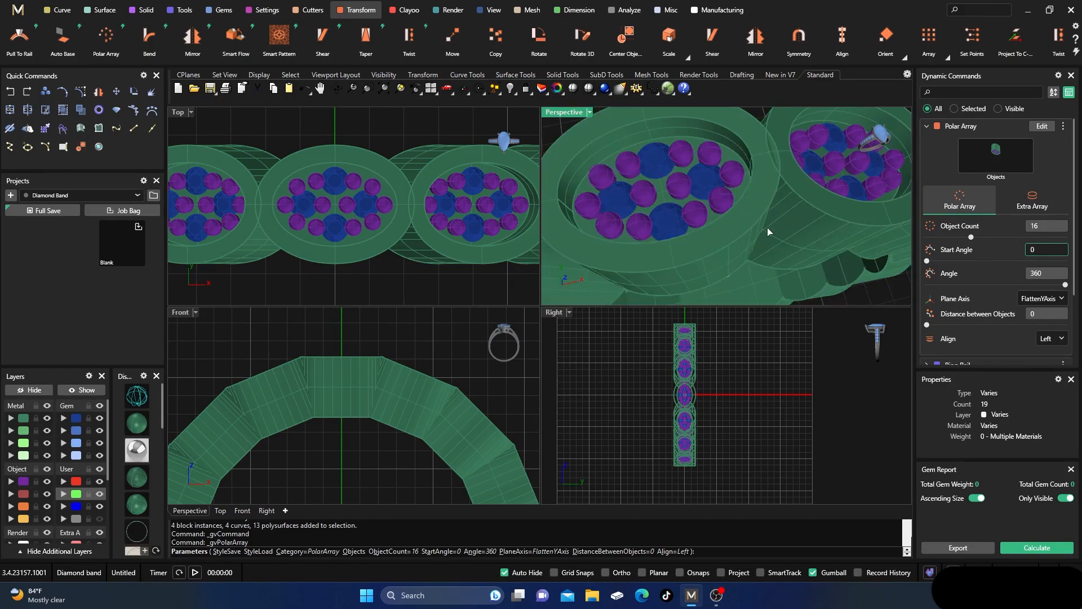
pyautogui.scroll(5, 834, 173)
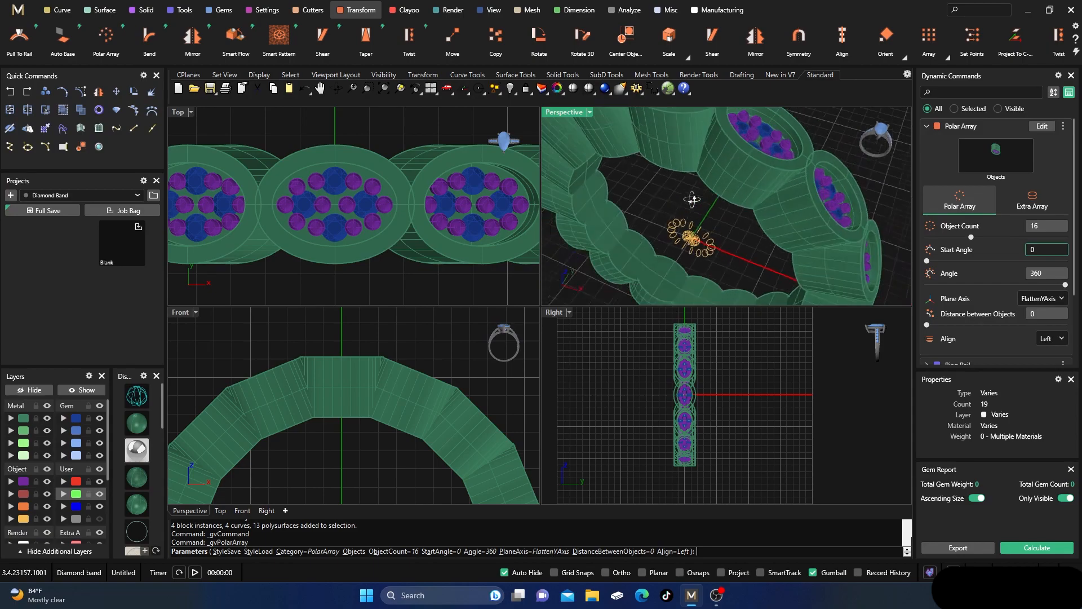
pyautogui.moveTo(820, 177); pyautogui.dragTo(758, 202, button='right')
pyautogui.moveTo(705, 246); pyautogui.dragTo(775, 171, button='right')
pyautogui.moveTo(735, 214); pyautogui.dragTo(638, 189, button='right')
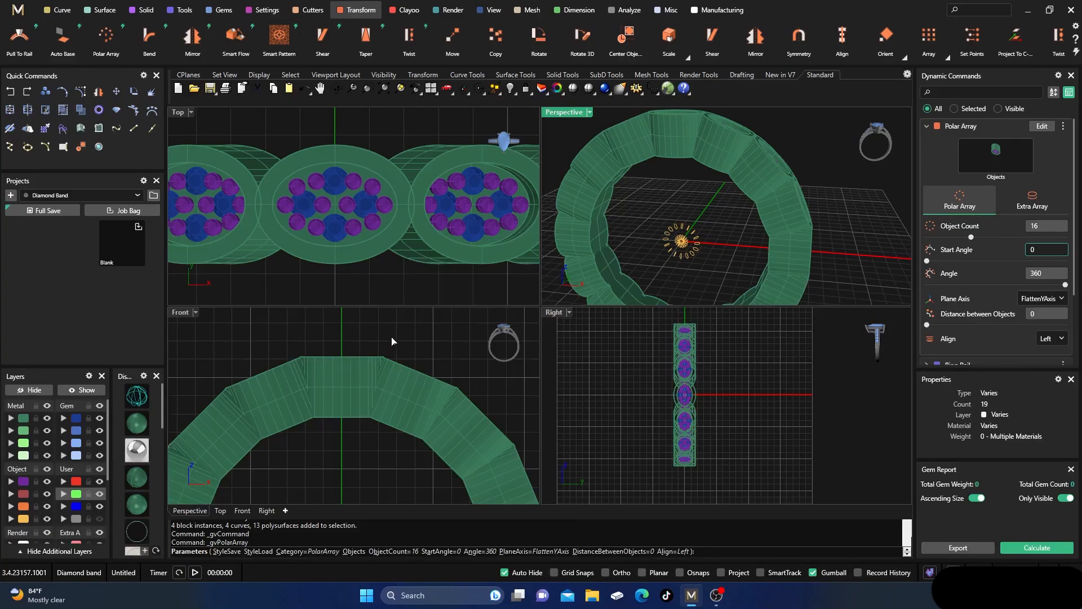
pyautogui.press('Return')
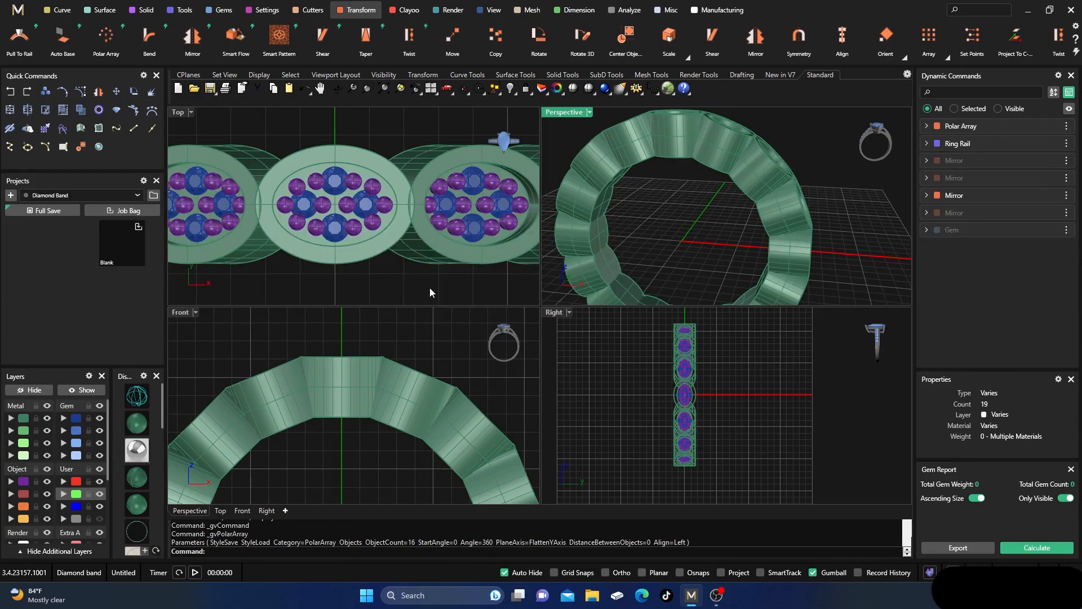
# - Examine the full ring band of arrayed oval settings in an enlarged perspective view
pyautogui.scroll(-3, 360, 347)
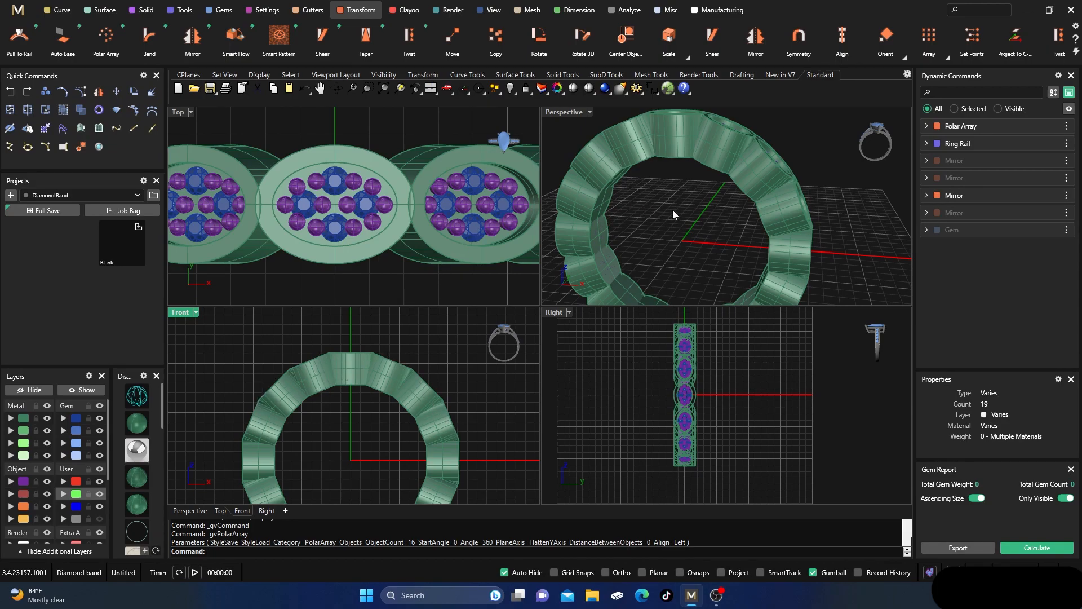
pyautogui.scroll(-4, 672, 210)
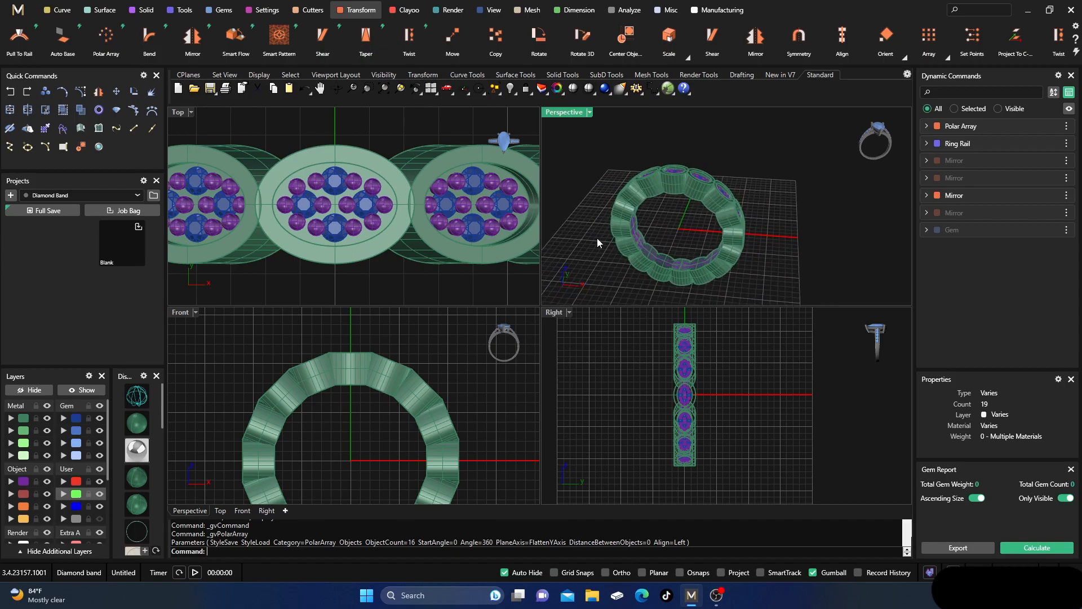
pyautogui.doubleClick(563, 112)
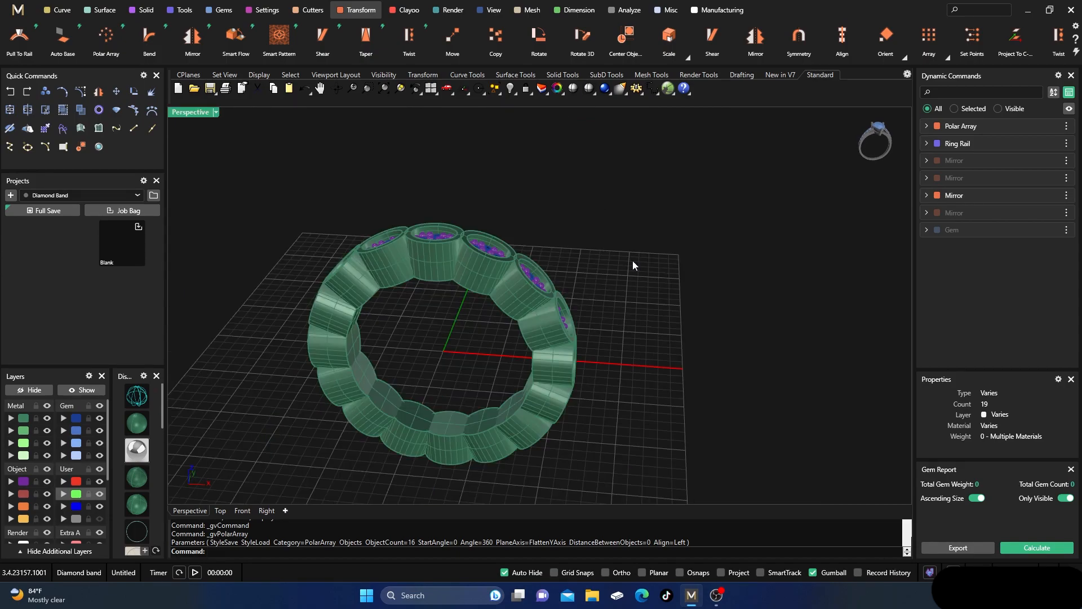
pyautogui.scroll(-3, 642, 260)
pyautogui.moveTo(654, 259); pyautogui.dragTo(609, 246, button='right')
pyautogui.scroll(5, 566, 280)
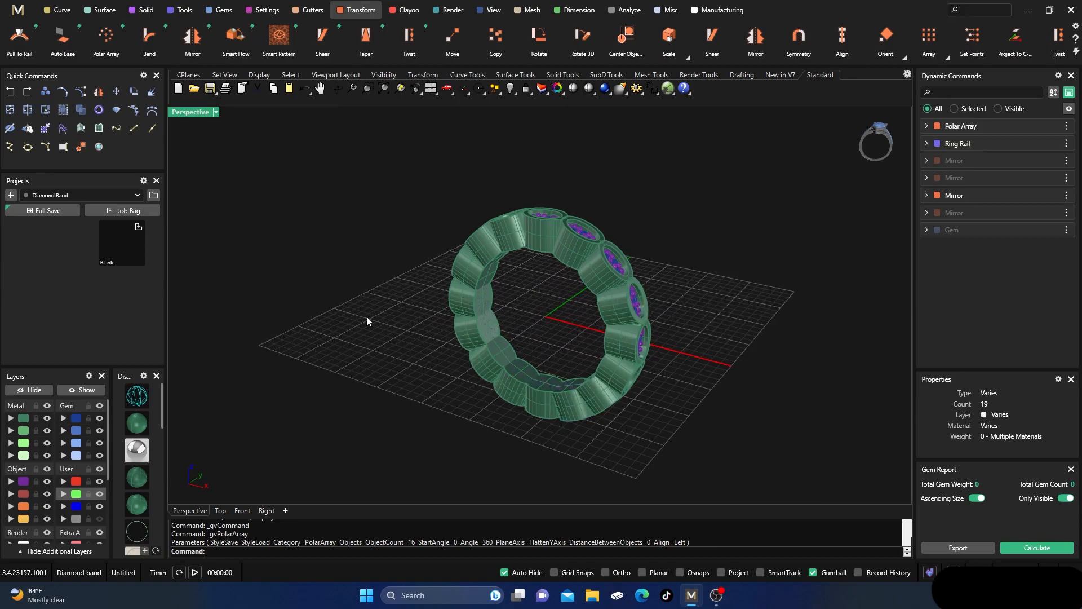
# - Extrude the ring rail curve into a closed solid cylinder on both sides of the band and assign it to the Cutting layer
pyautogui.click(25, 495)
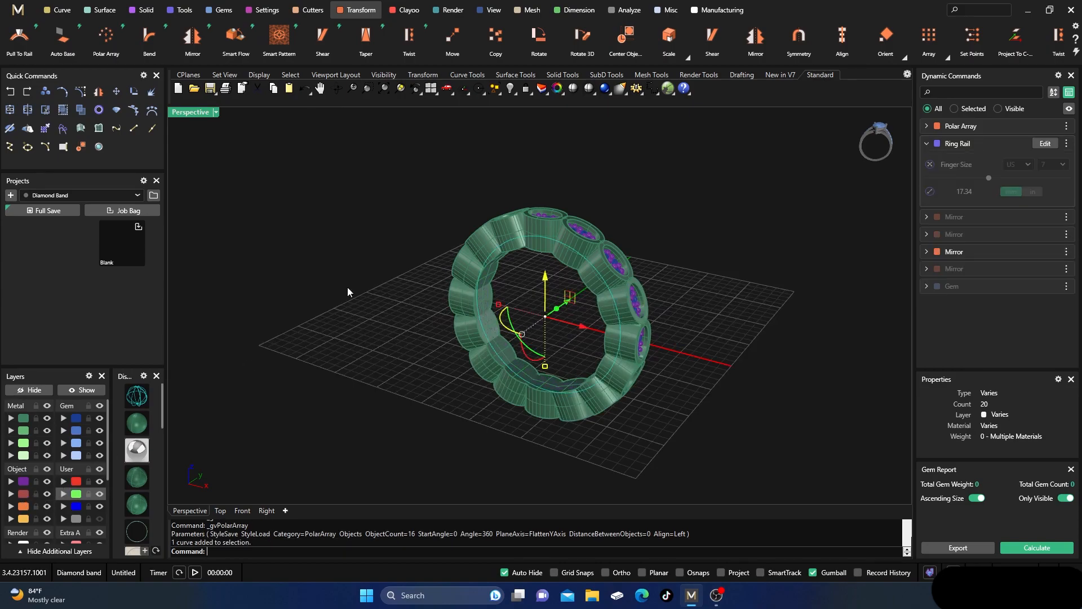
pyautogui.click(141, 12)
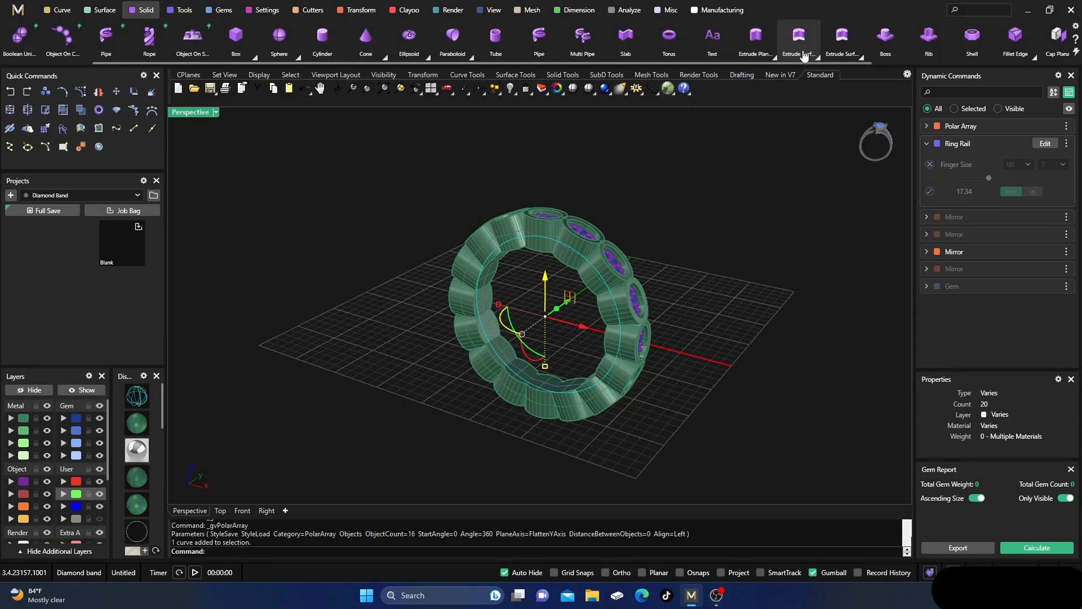
pyautogui.click(775, 57)
pyautogui.click(779, 73)
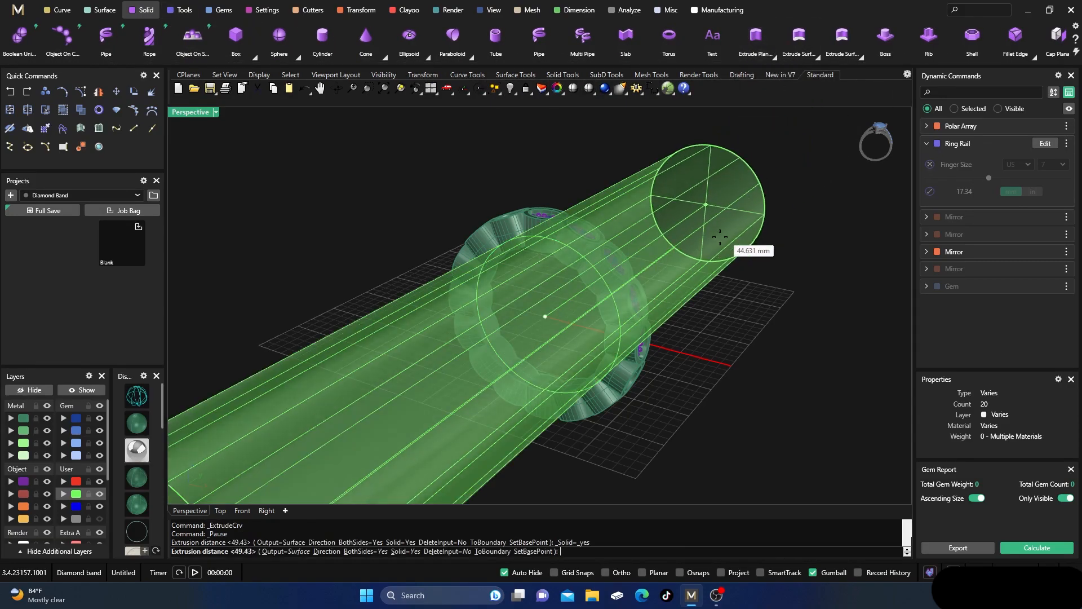
pyautogui.click(704, 254)
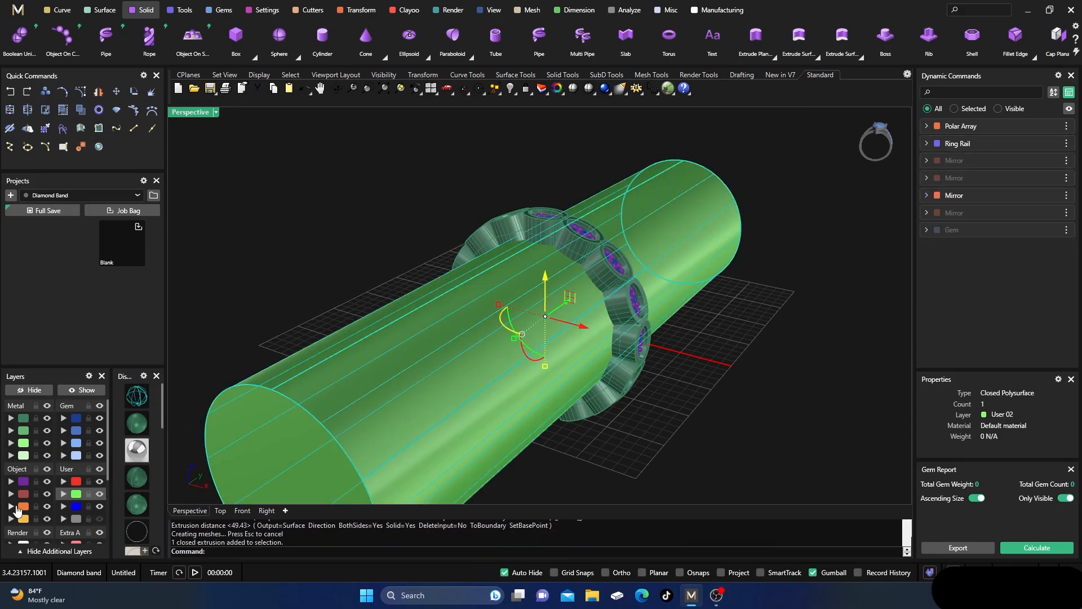
pyautogui.click(12, 507)
pyautogui.click(313, 253)
# - Subtract the cutting cylinder from the oval setting walls with Boolean Difference to open the inside of the band
pyautogui.scroll(-5, 539, 190)
pyautogui.moveTo(539, 191); pyautogui.dragTo(539, 259, button='right')
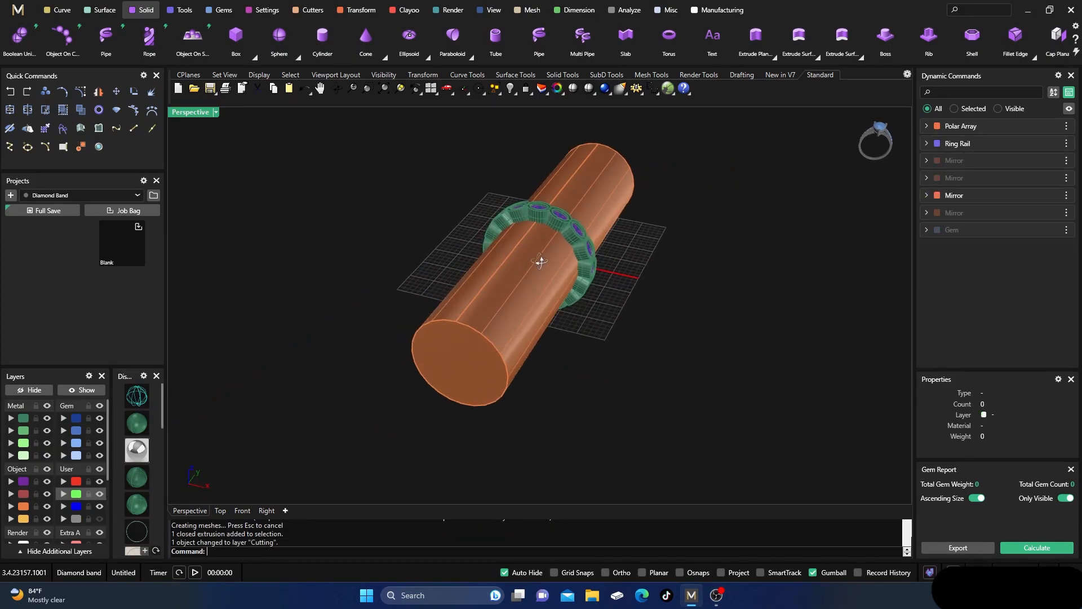
pyautogui.scroll(6, 492, 206)
pyautogui.scroll(-2, 402, 203)
pyautogui.scroll(3, 62, 40)
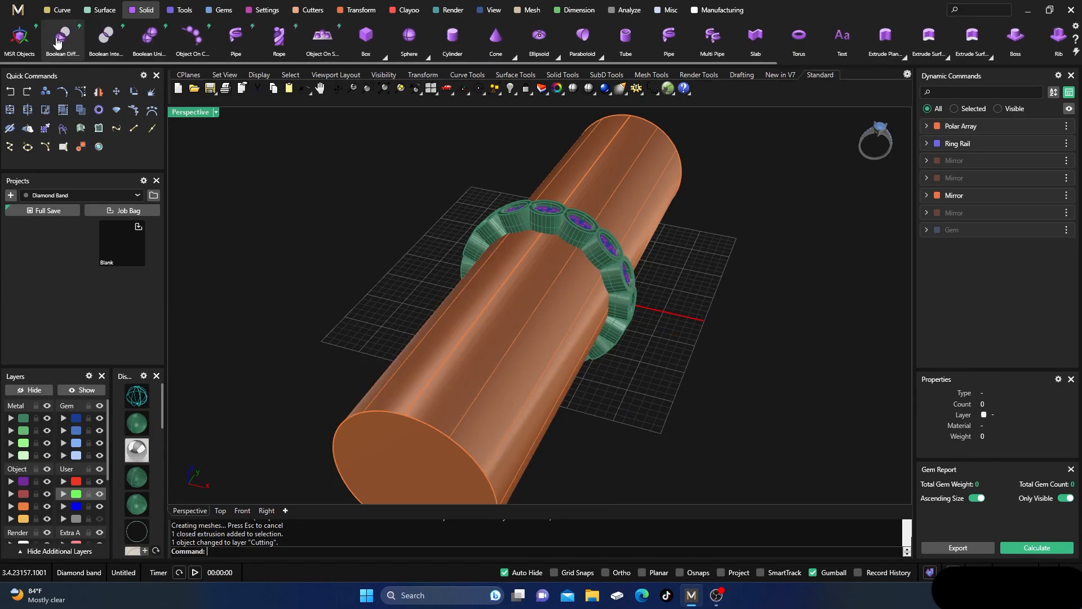
pyautogui.click(63, 42)
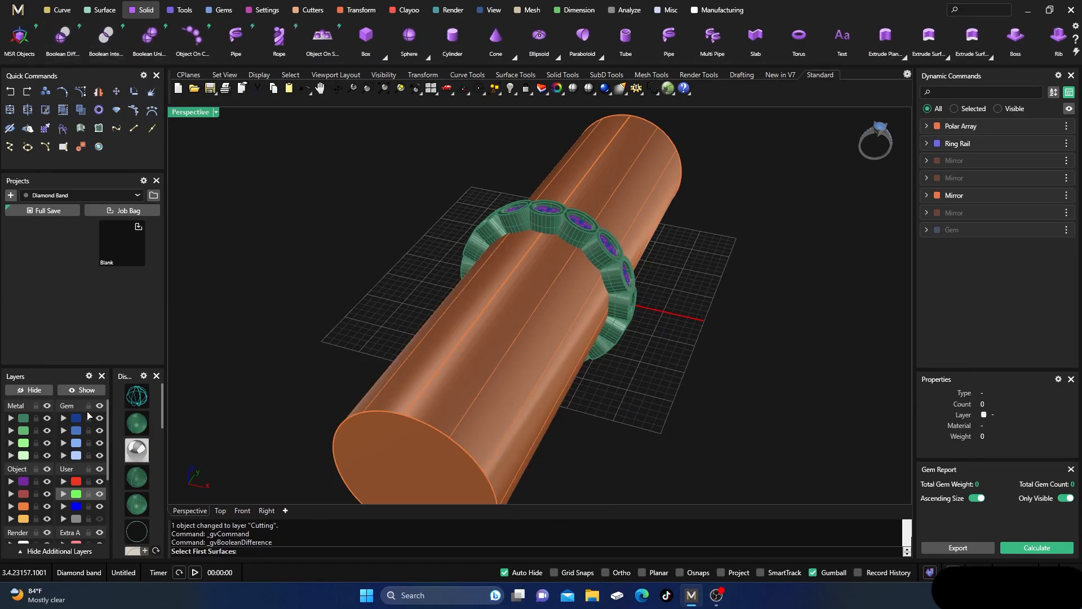
pyautogui.click(25, 420)
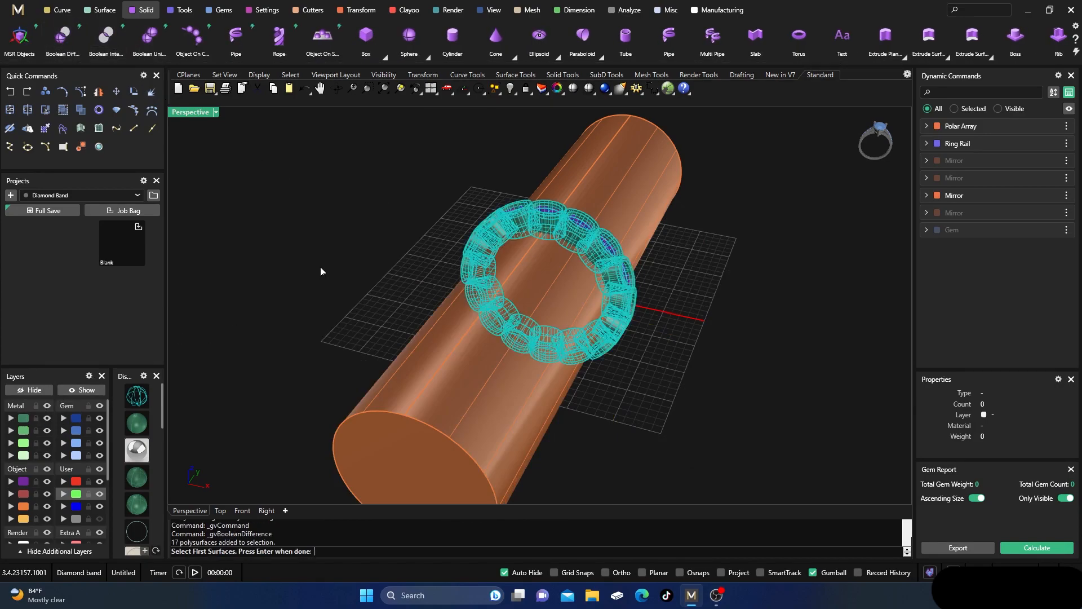
pyautogui.press('Return')
pyautogui.click(460, 364)
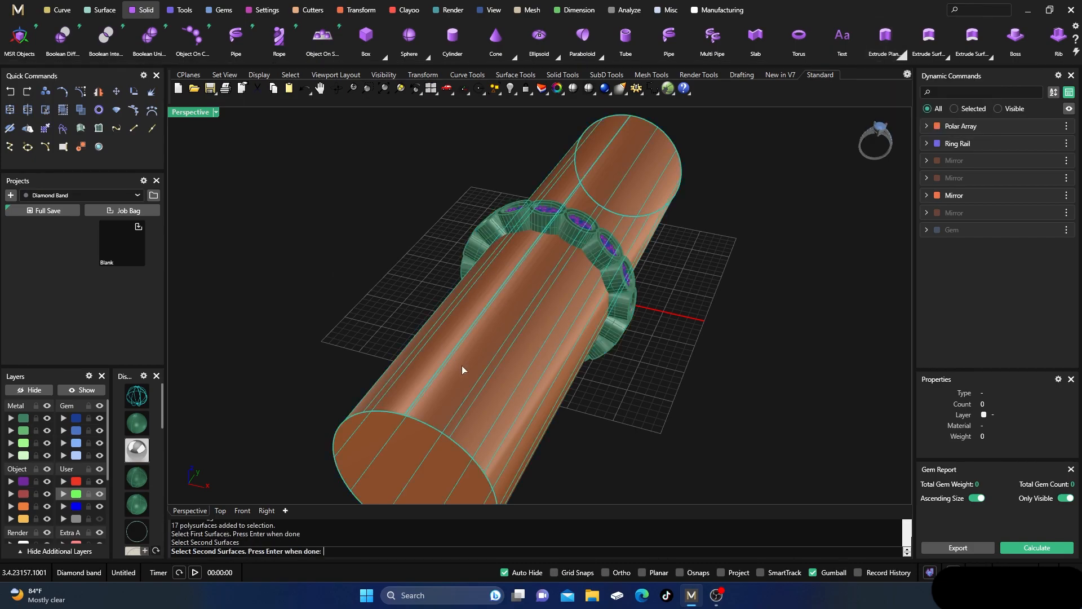
pyautogui.press('Return')
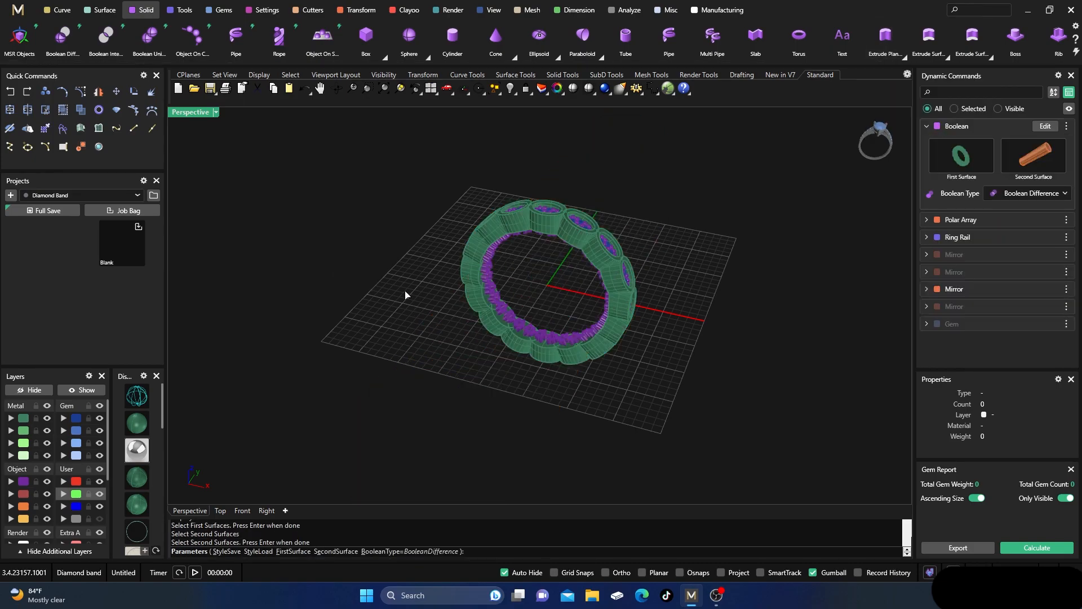
pyautogui.press('Return')
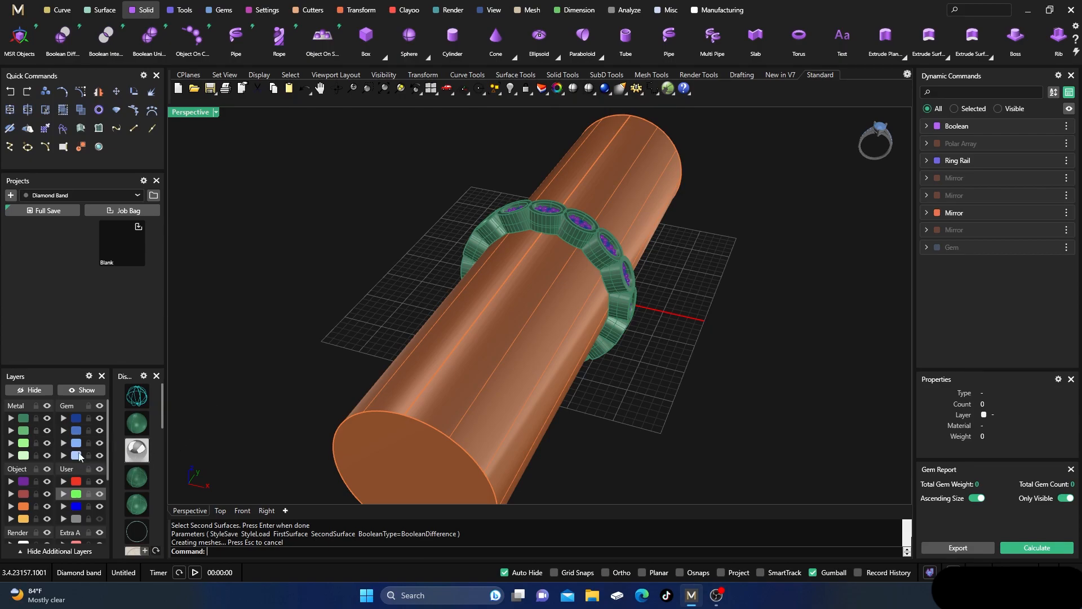
# - Trim the prongs around the band with a Boolean Difference against the cutting cylinder and delete the cylinder
pyautogui.rightClick(272, 294)
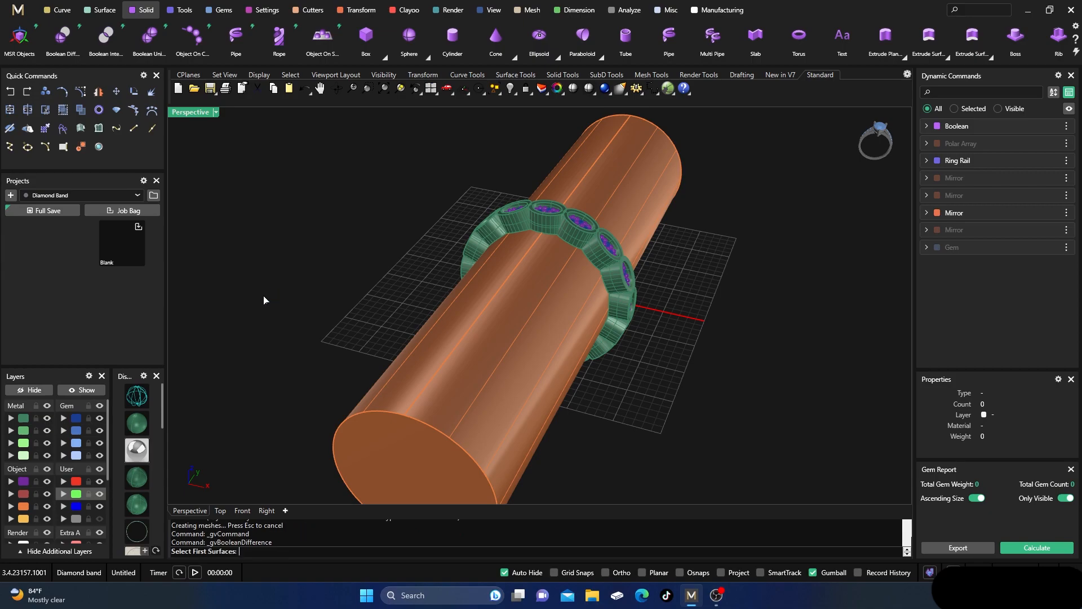
pyautogui.click(24, 483)
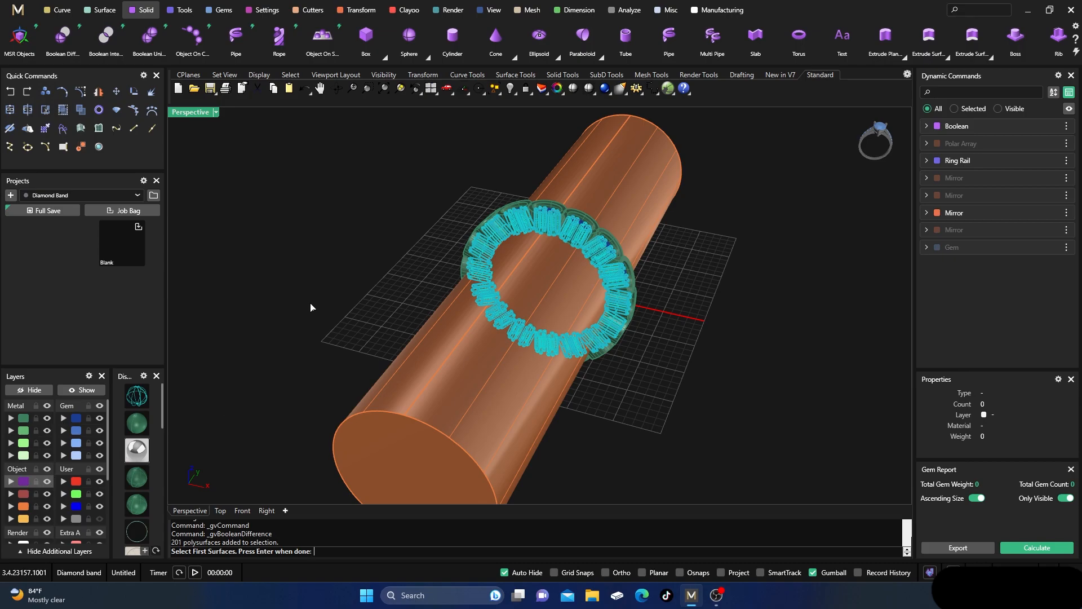
pyautogui.press('Return')
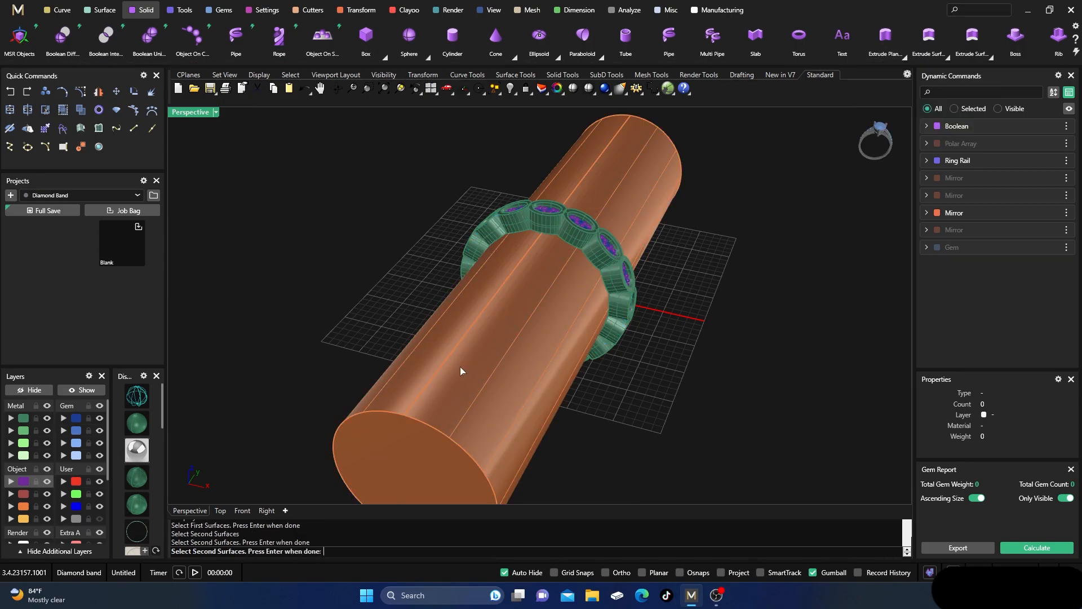
pyautogui.press('Return')
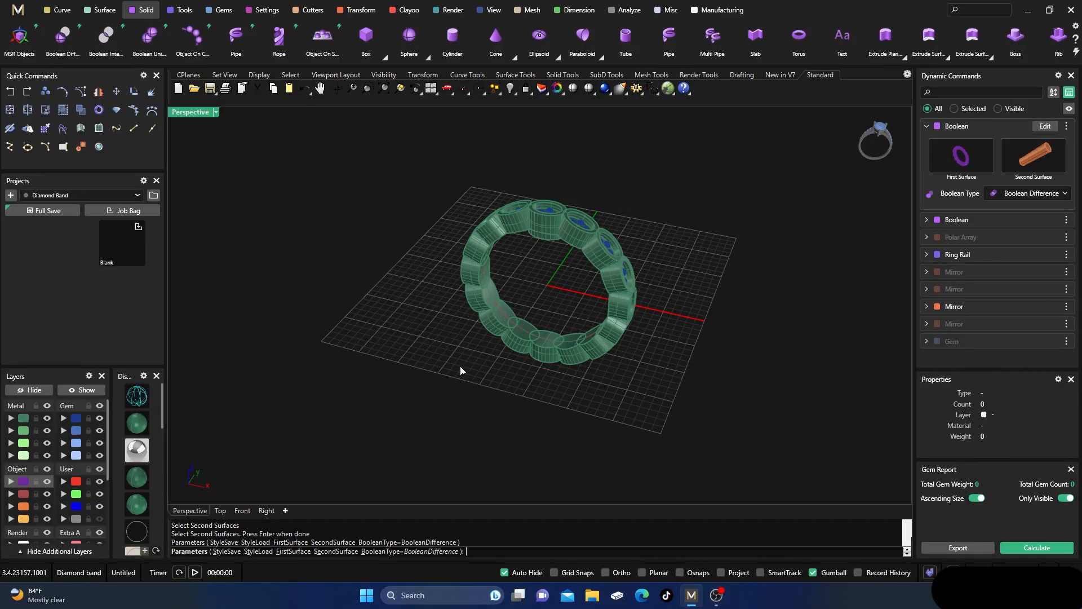
pyautogui.press('Return')
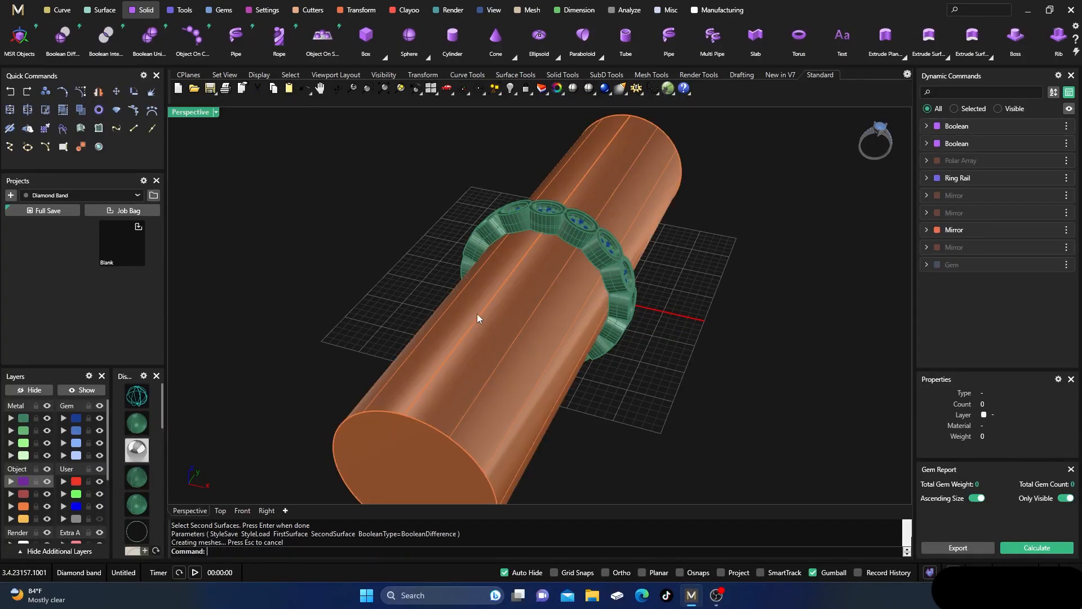
pyautogui.click(484, 316)
pyautogui.press('Delete')
# - Delete the leftover prong group from the front setting and assign the trimmed prongs to the Setting layer
pyautogui.moveTo(466, 358); pyautogui.dragTo(468, 387, button='right')
pyautogui.scroll(5, 549, 262)
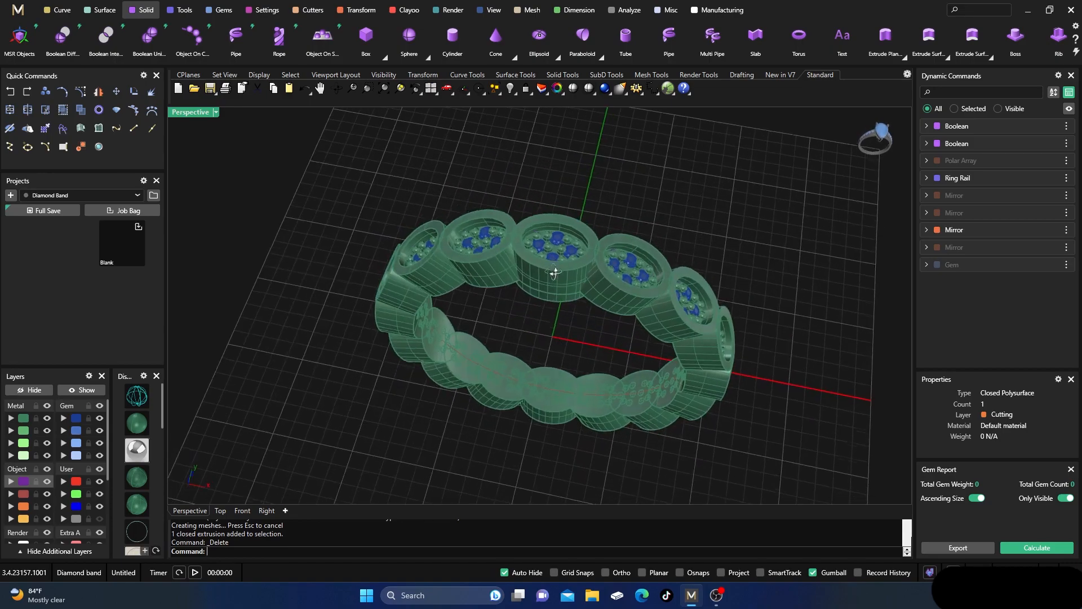
pyautogui.click(570, 279)
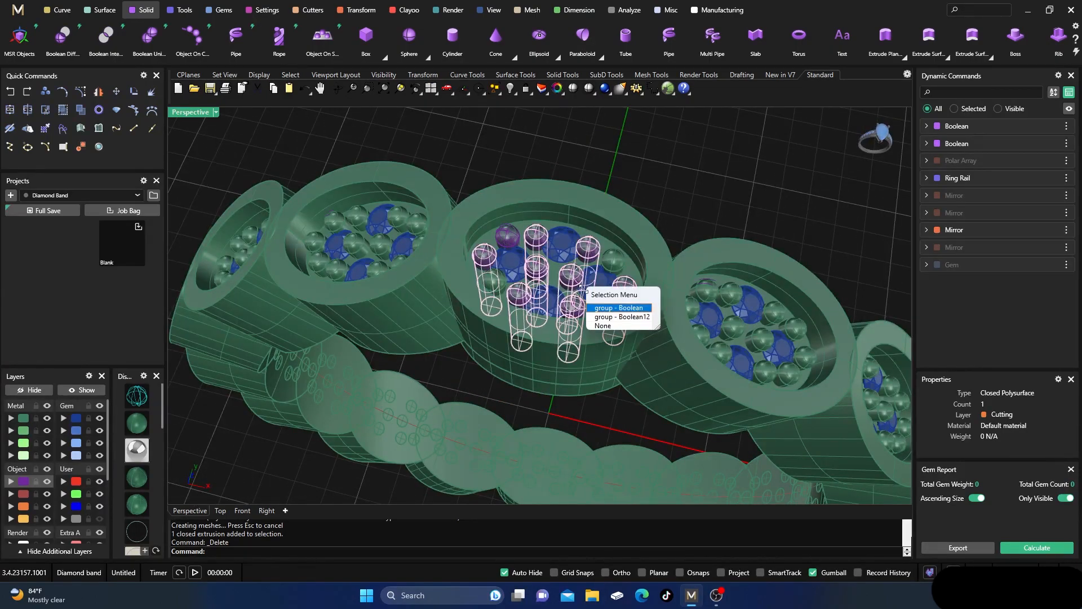
pyautogui.click(604, 308)
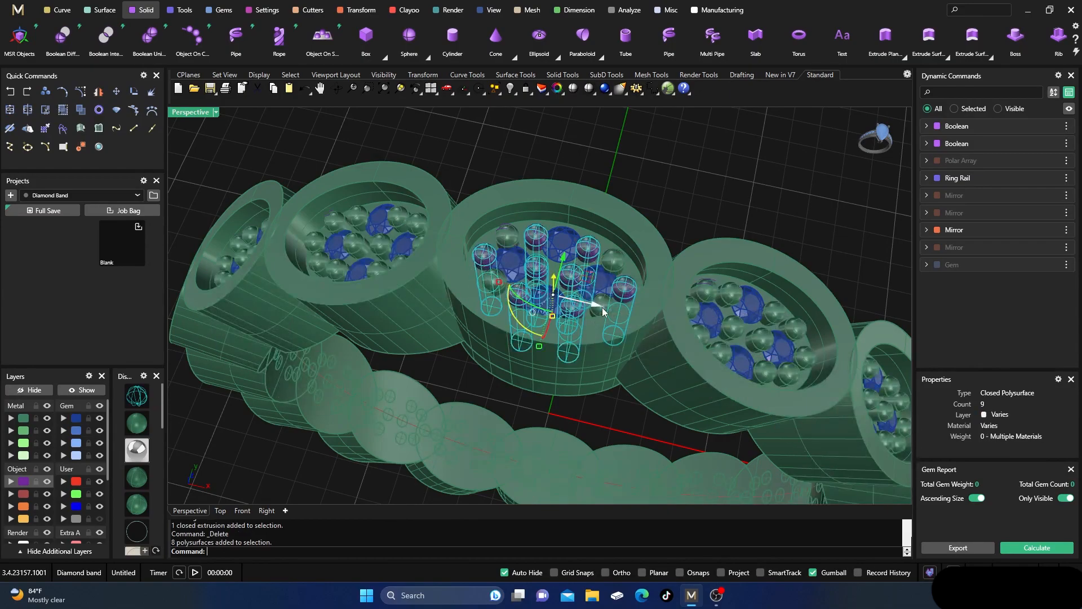
pyautogui.press('Delete')
pyautogui.click(576, 279)
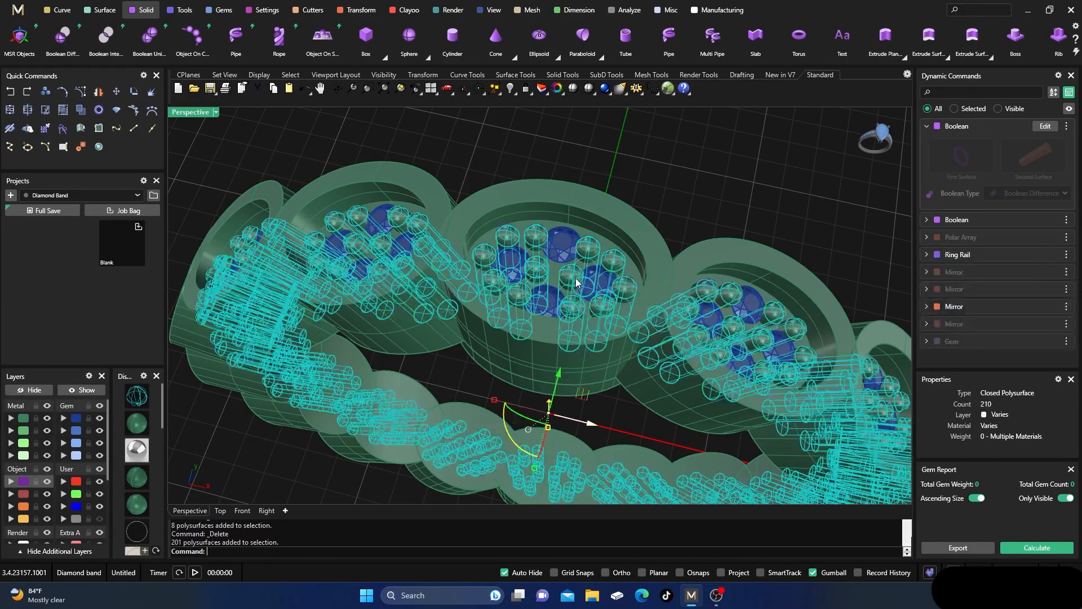
pyautogui.click(13, 479)
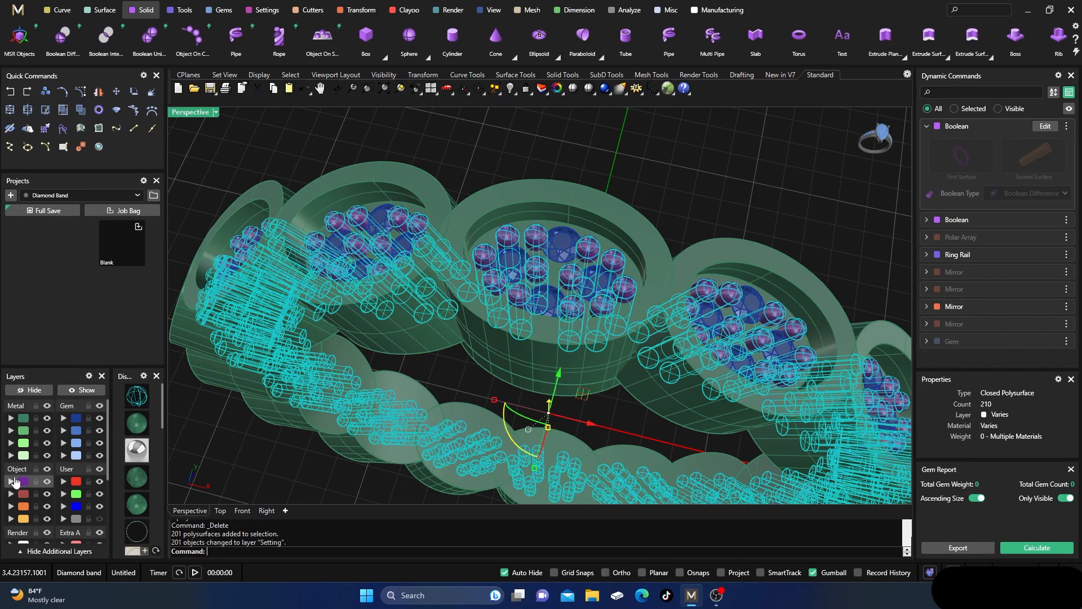
# - Examine the trimmed prongs inside the settings and their ends along the inner surface of the band
pyautogui.moveTo(558, 245); pyautogui.dragTo(546, 164, button='right')
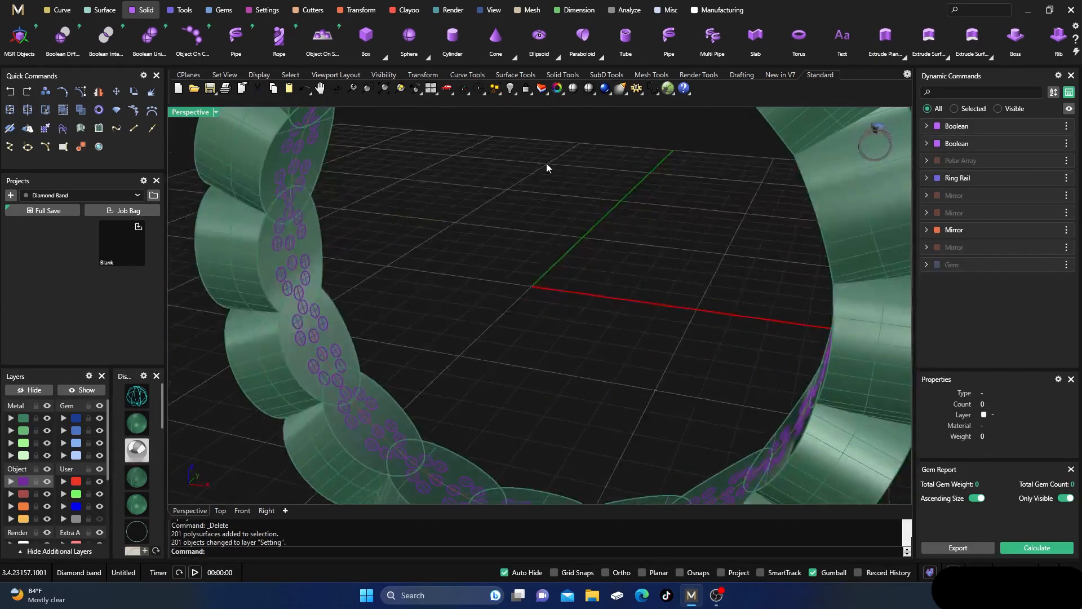
pyautogui.scroll(-4, 556, 208)
pyautogui.moveTo(556, 208); pyautogui.dragTo(538, 277, button='right')
pyautogui.scroll(5, 523, 207)
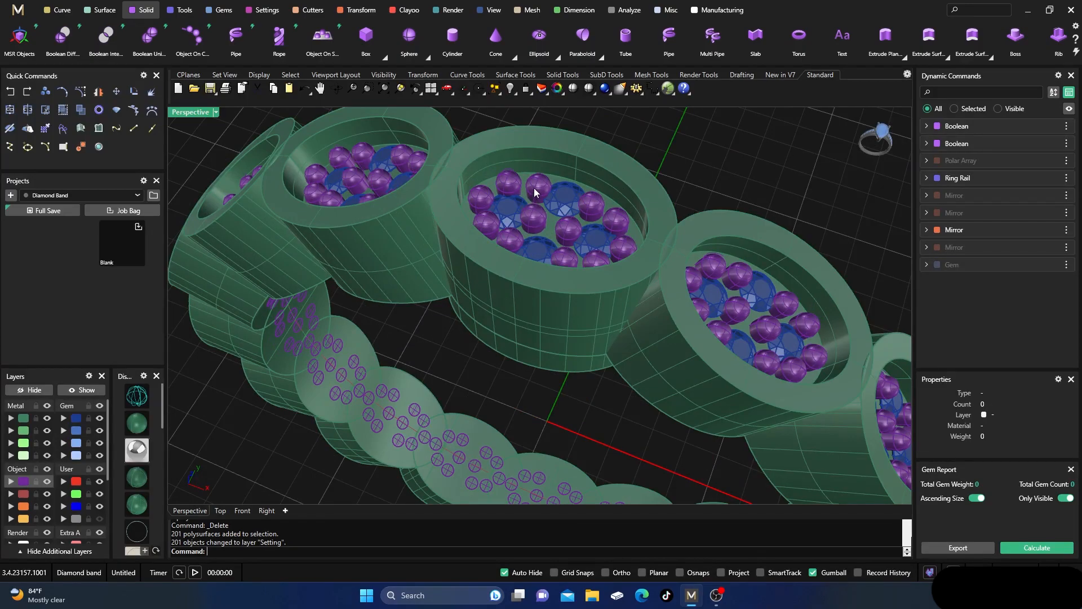
pyautogui.click(541, 186)
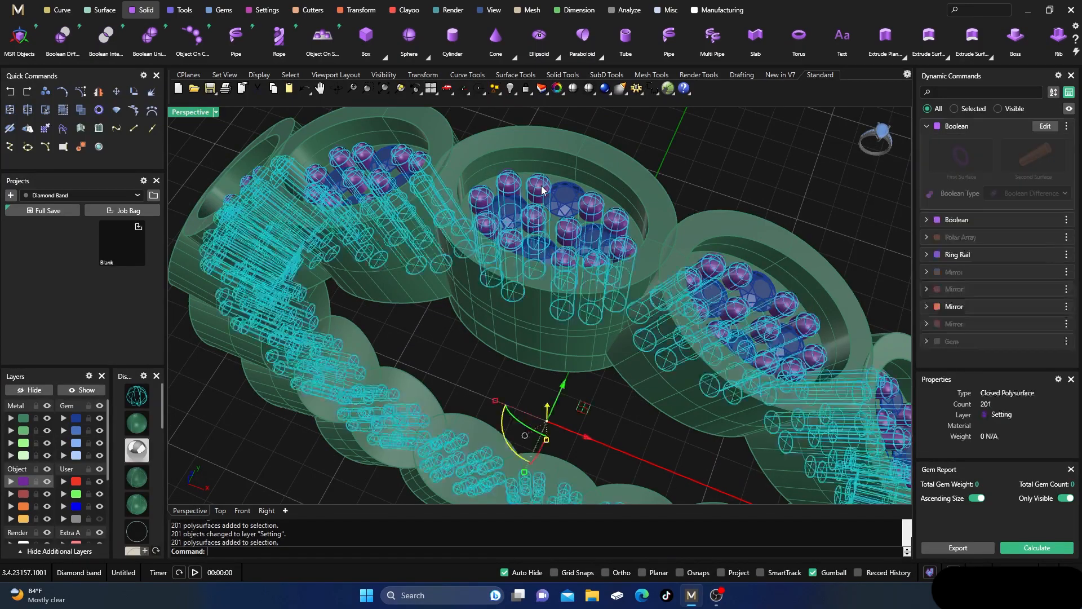
pyautogui.click(667, 156)
pyautogui.scroll(-6, 587, 237)
pyautogui.moveTo(587, 237); pyautogui.dragTo(594, 205, button='right')
pyautogui.scroll(-4, 569, 205)
pyautogui.scroll(4, 560, 168)
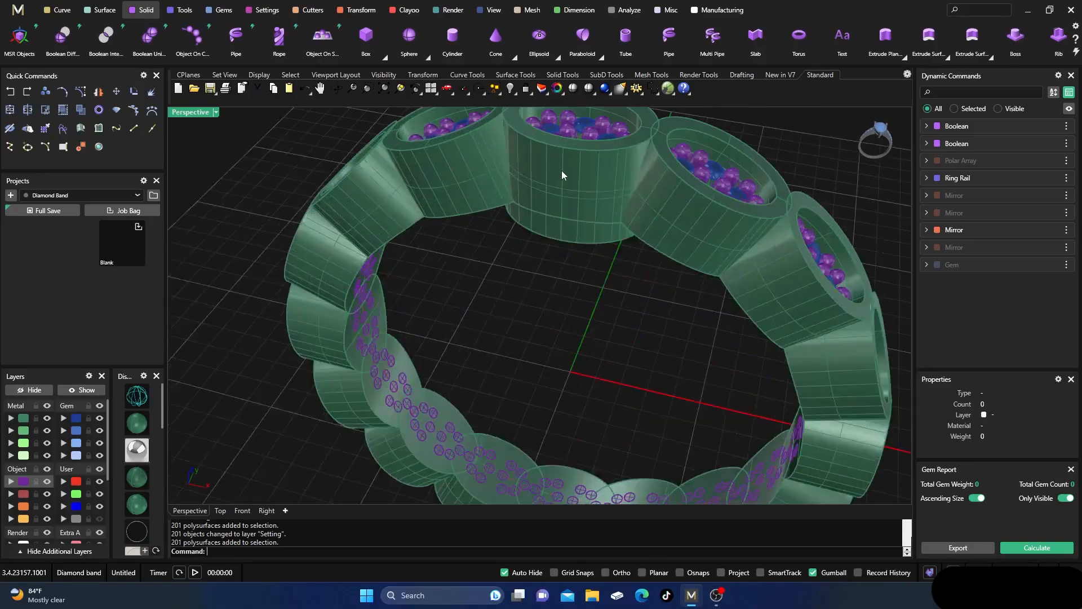
# - Move the leftover single setting wall at the front of the band to the hidden User 04 layer
pyautogui.click(567, 232)
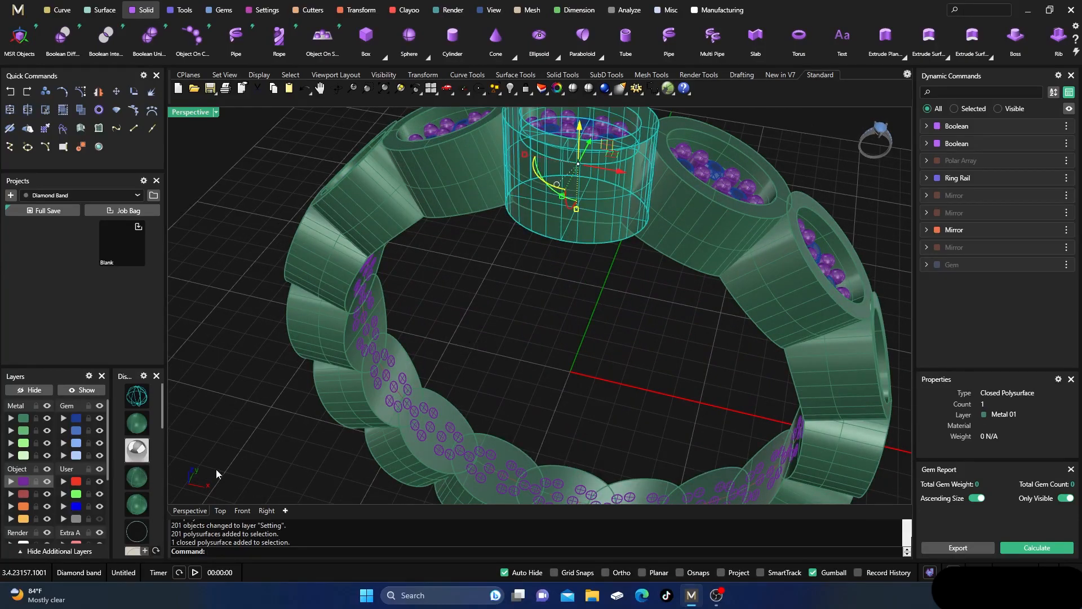
pyautogui.click(63, 518)
pyautogui.moveTo(439, 302); pyautogui.dragTo(526, 309, button='right')
pyautogui.scroll(-4, 506, 276)
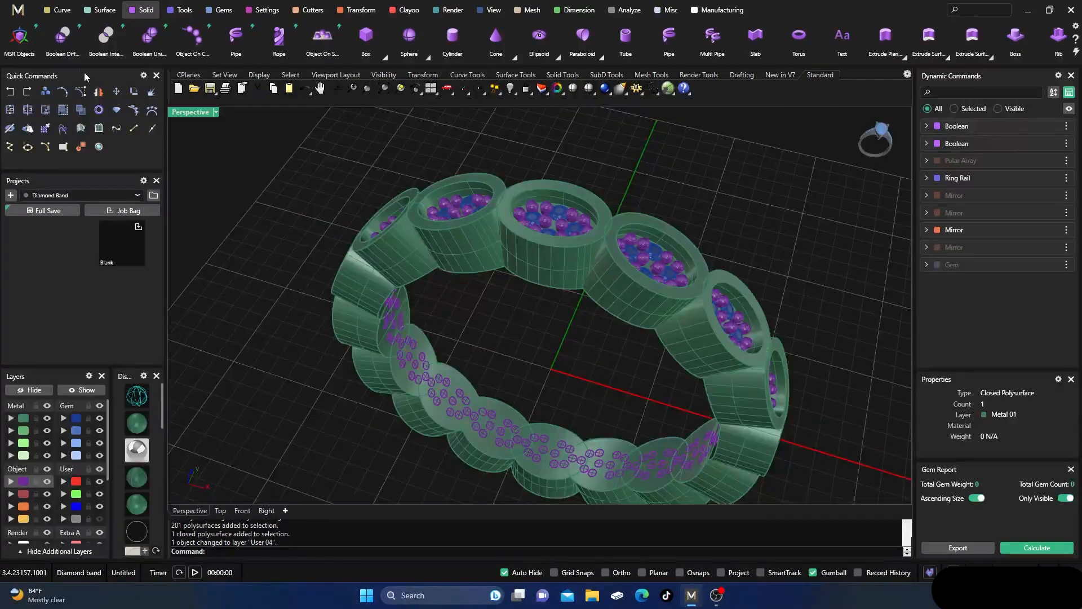
# - Try to join the trimmed prongs and the setting walls with a Boolean Union
pyautogui.click(148, 38)
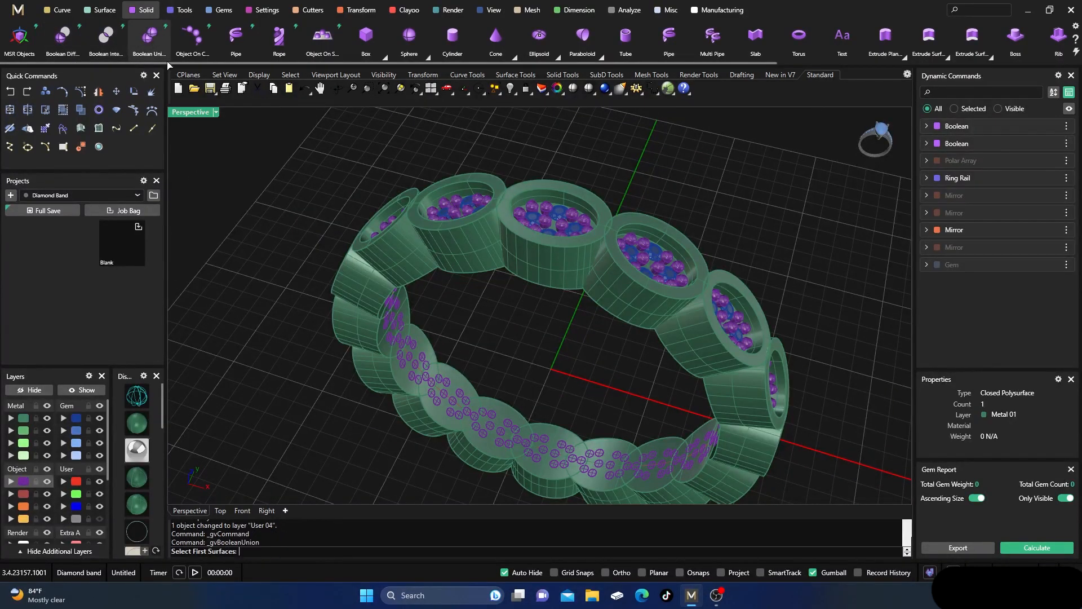
pyautogui.click(545, 218)
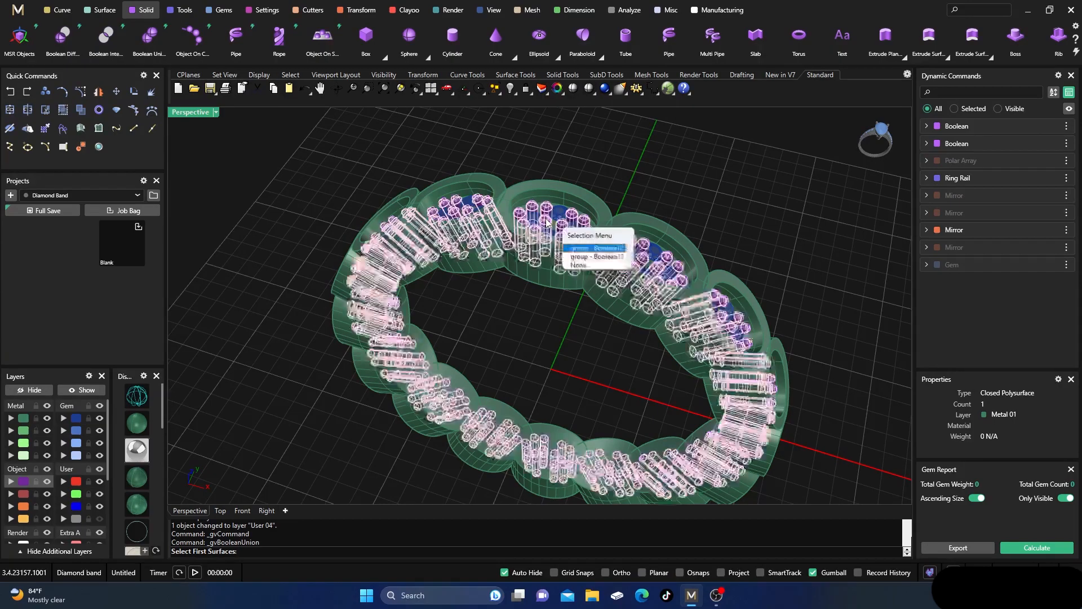
pyautogui.click(586, 257)
pyautogui.press('Return')
pyautogui.click(594, 204)
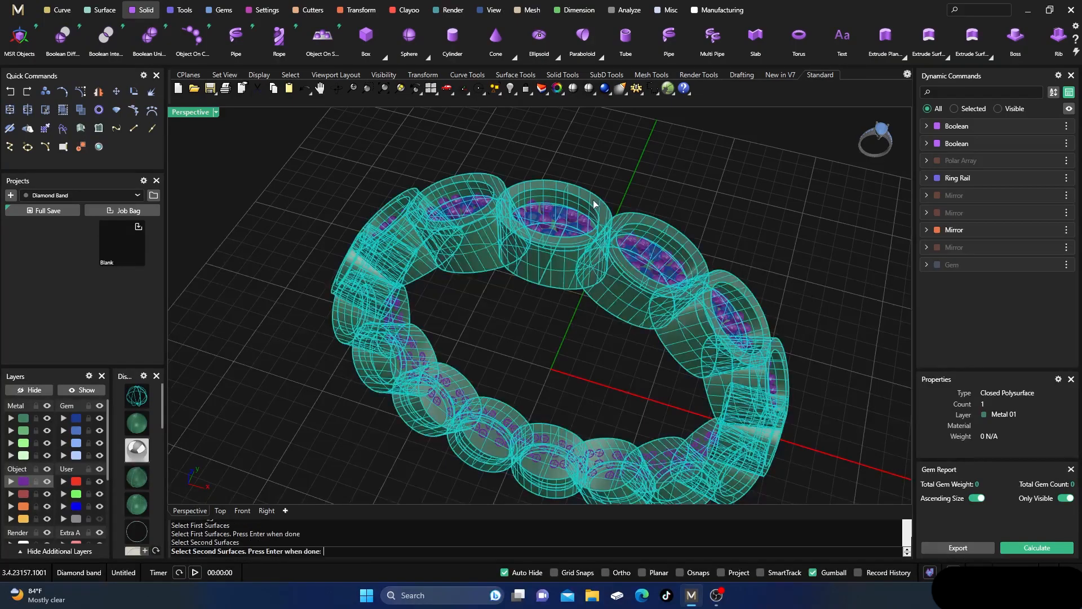
pyautogui.press('Return')
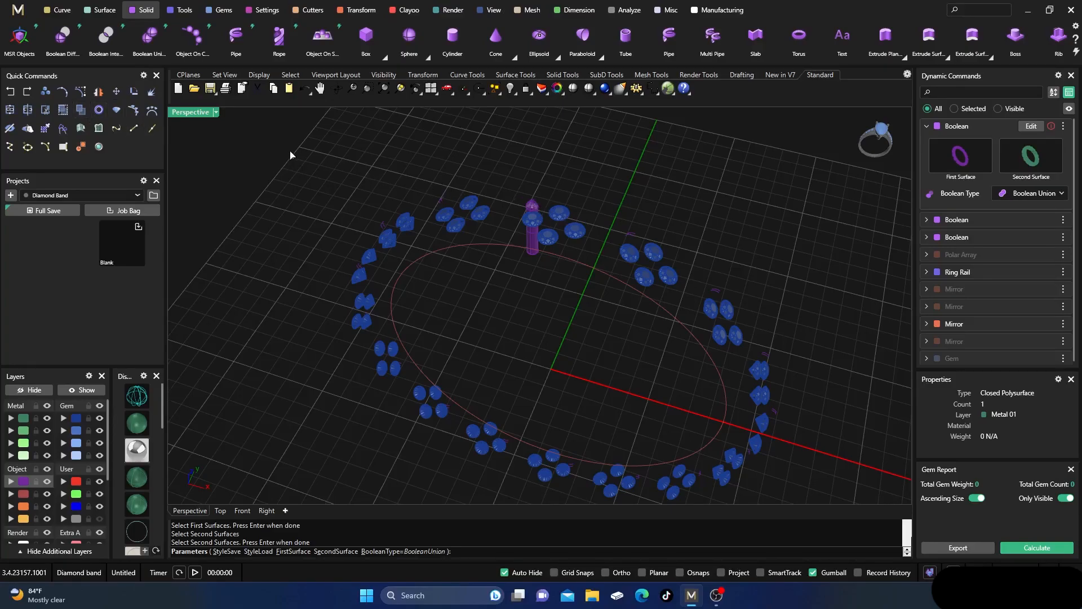
pyautogui.press('Return')
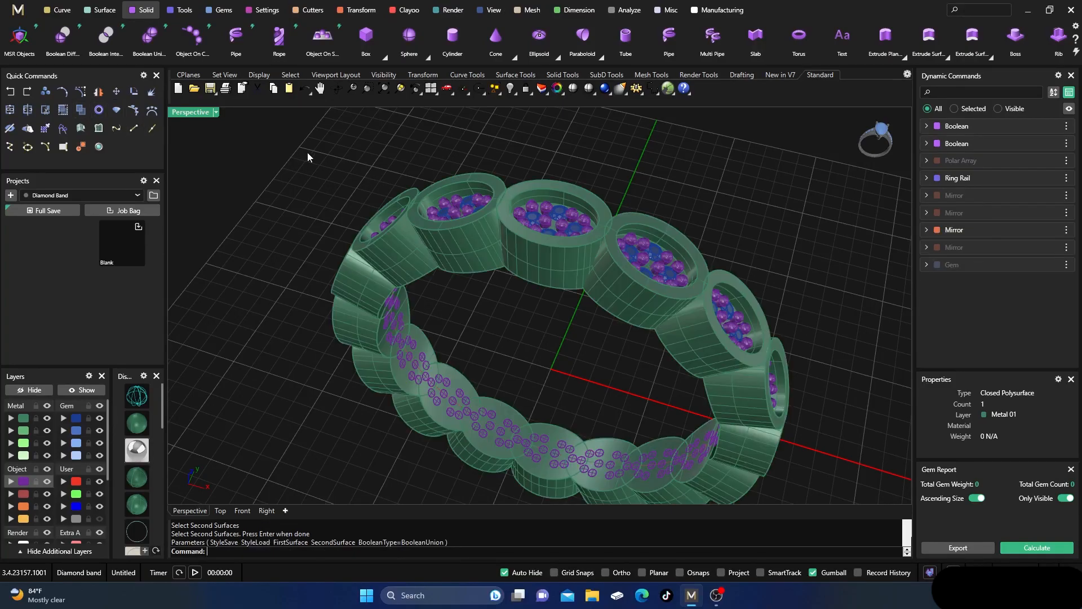
# - Delete the leftover single prong overlapping the trimmed prongs in the front setting
pyautogui.scroll(5, 535, 207)
pyautogui.click(538, 210)
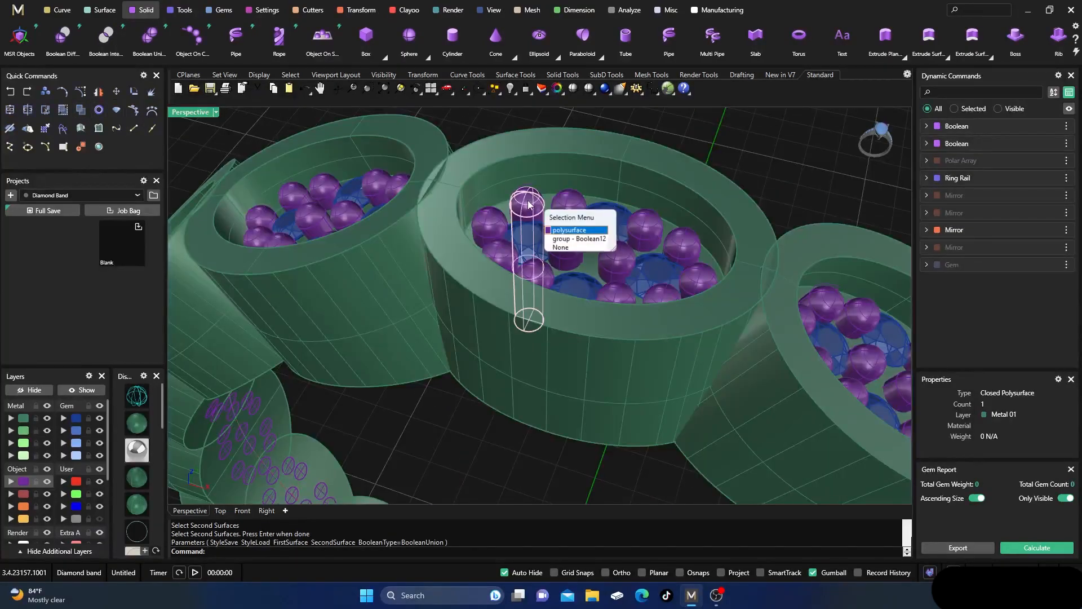
pyautogui.click(555, 230)
pyautogui.press('Delete')
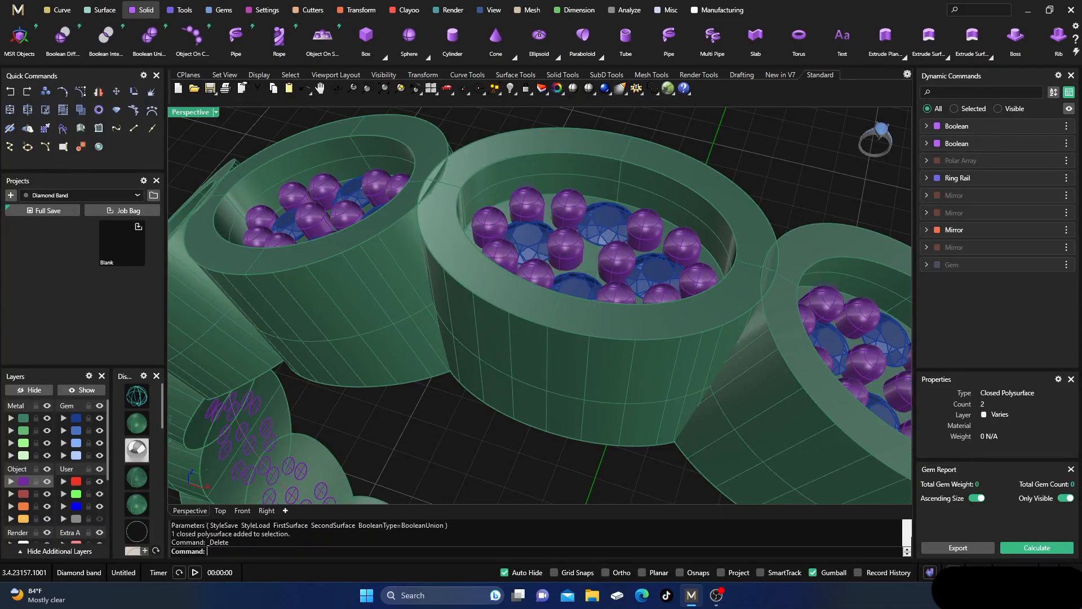
# - Hide the trimmed prongs to check the settings for leftover prongs, and show them again
pyautogui.click(563, 200)
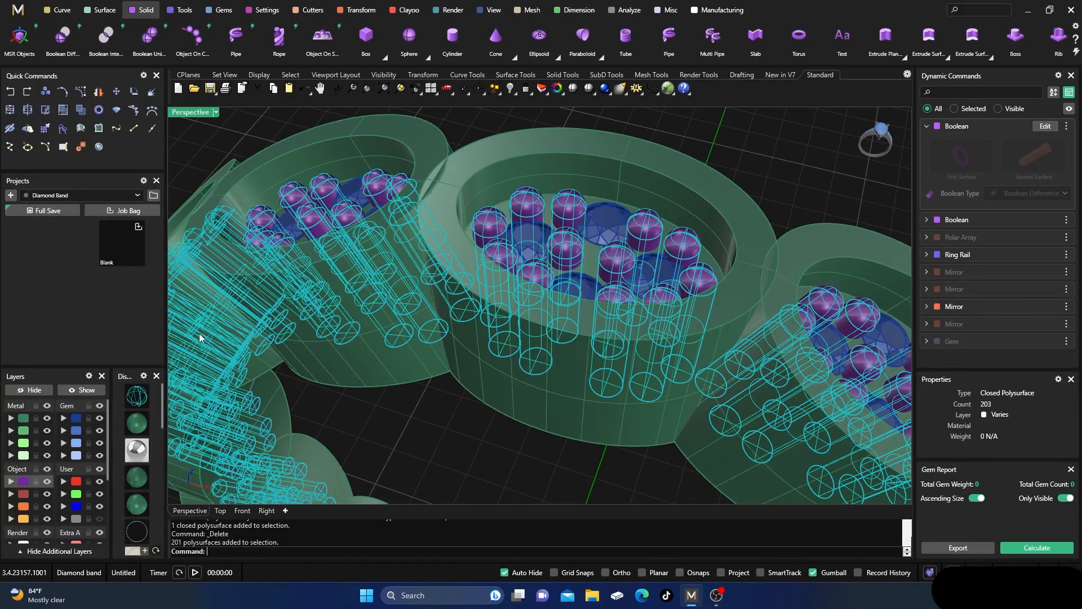
pyautogui.click(31, 389)
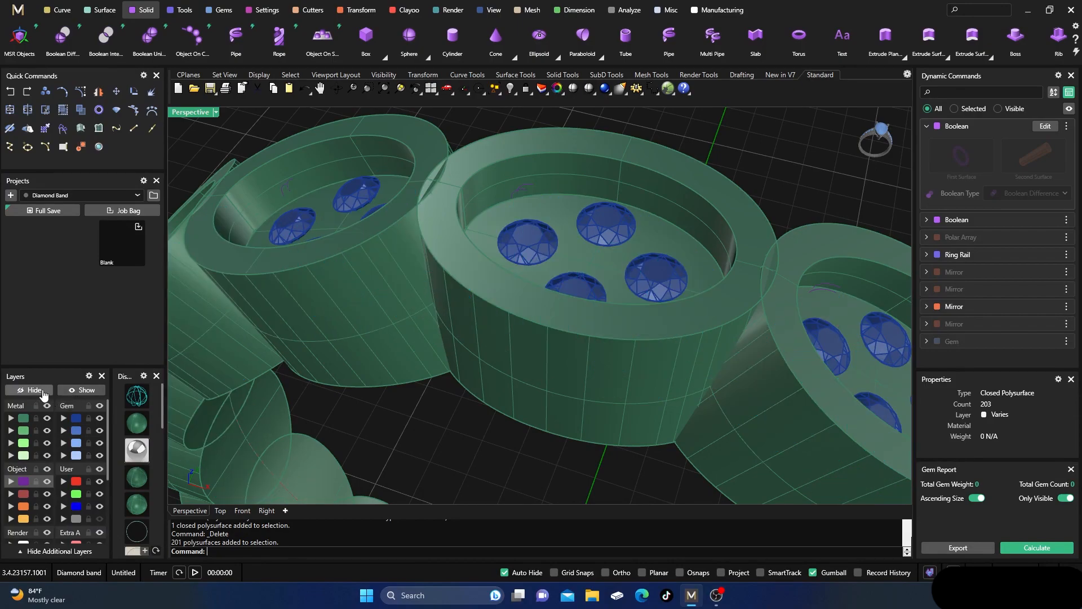
pyautogui.click(84, 390)
pyautogui.scroll(-6, 378, 254)
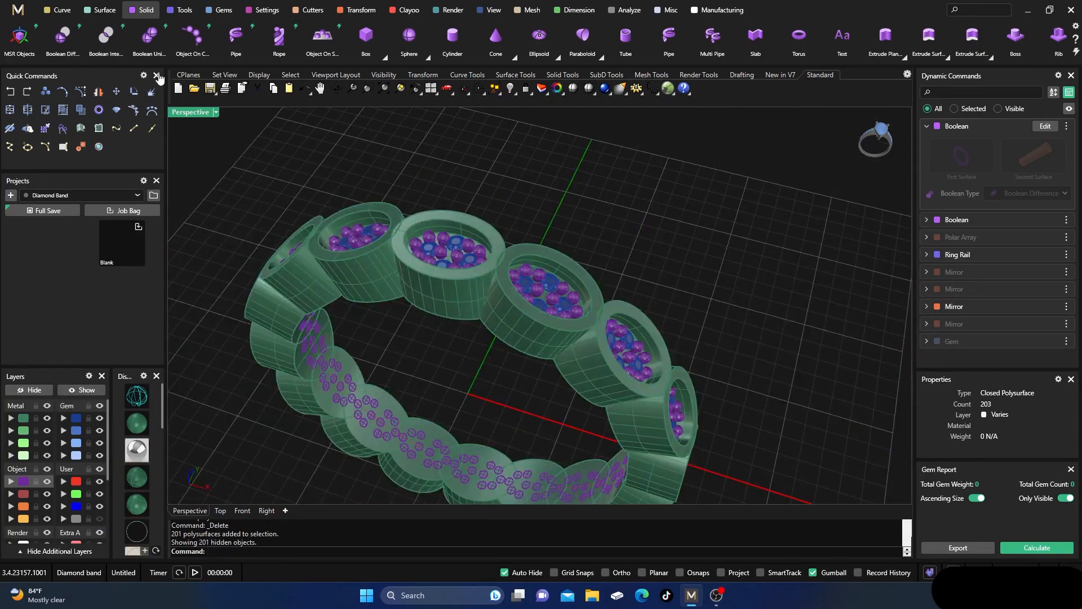
# - Try a Boolean Union again with the setting walls as first surfaces and the trimmed prongs as second surfaces, and inspect the band's inner side
pyautogui.click(149, 35)
pyautogui.click(441, 294)
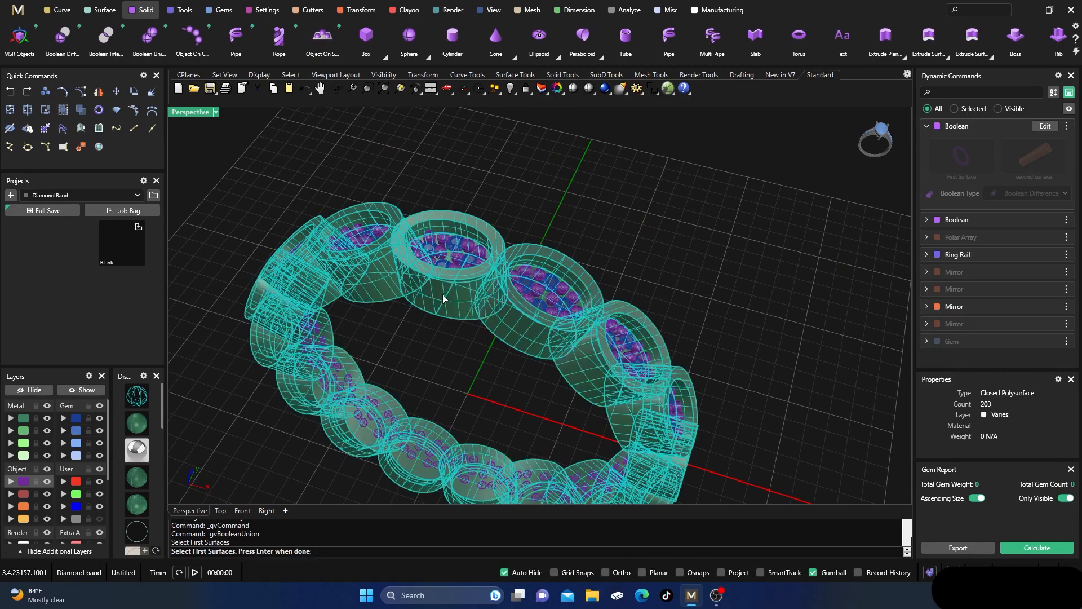
pyautogui.press('Return')
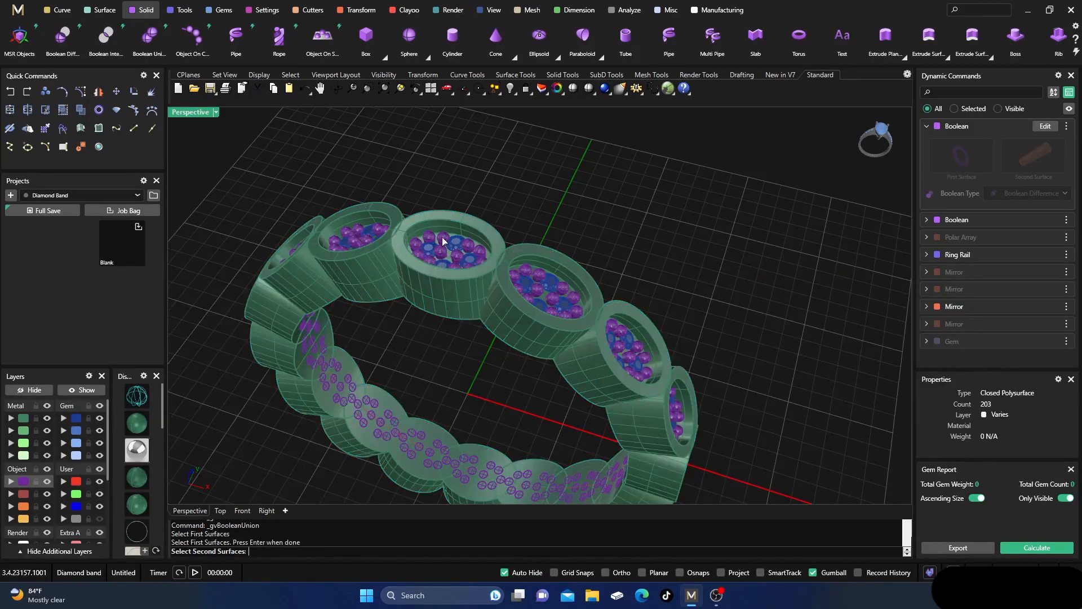
pyautogui.click(442, 237)
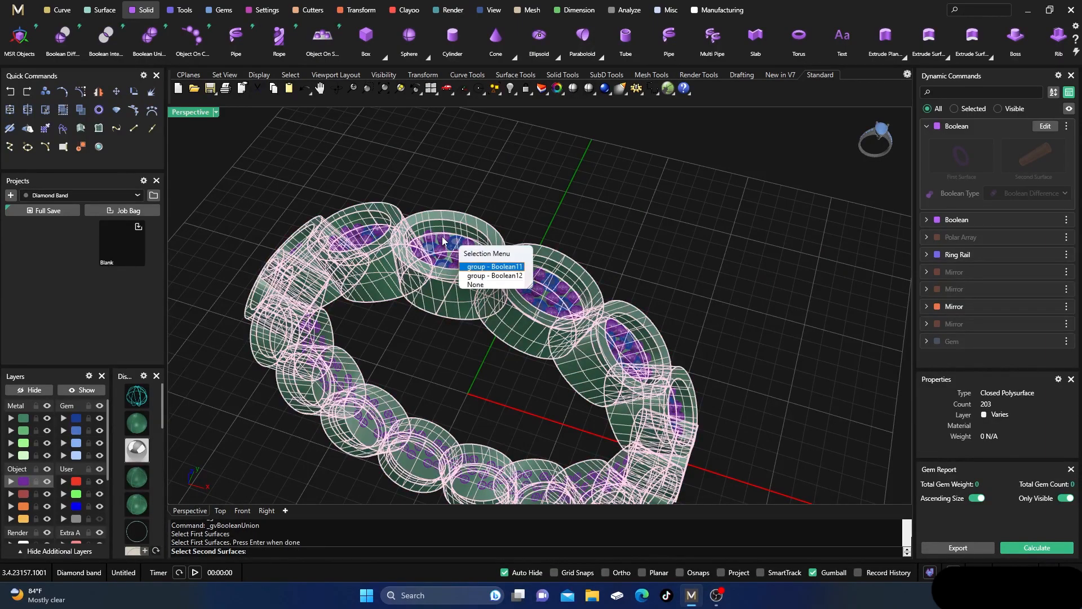
pyautogui.click(481, 275)
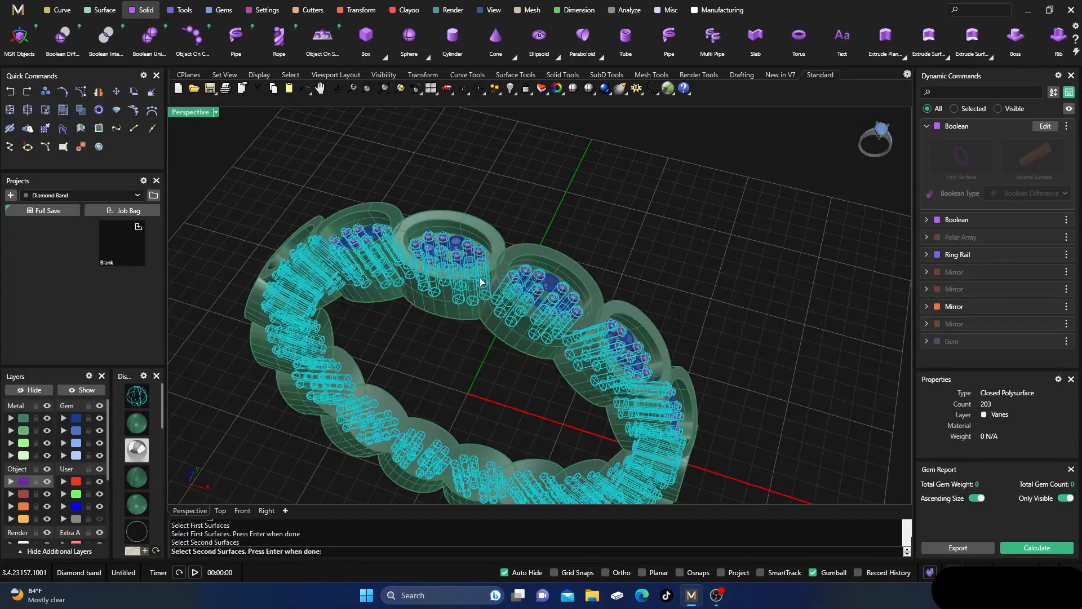
pyautogui.press('Return')
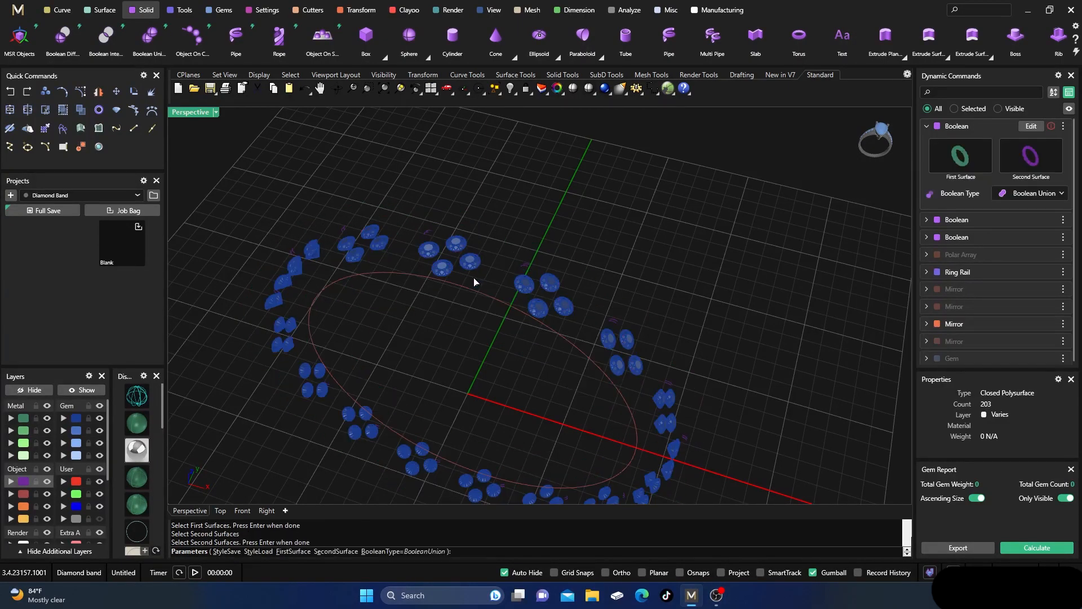
pyautogui.press('Return')
pyautogui.moveTo(461, 331); pyautogui.dragTo(479, 263, button='right')
pyautogui.scroll(-4, 474, 267)
pyautogui.scroll(10, 425, 383)
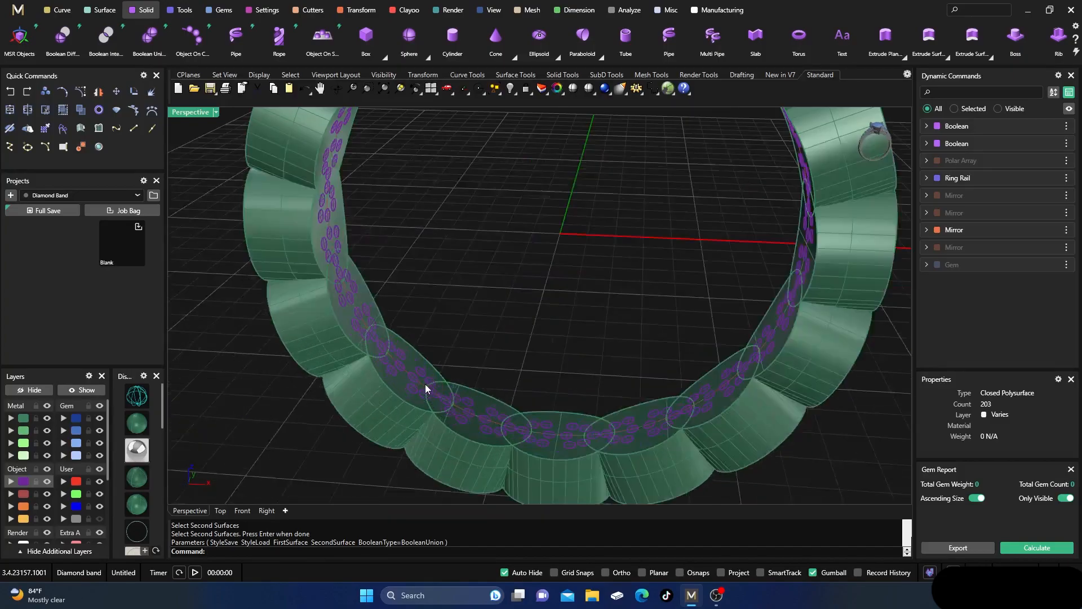
# - Undo and redo the last Boolean union to check the prongs showing on the inside of the band
pyautogui.moveTo(403, 381)
pyautogui.mouseDown(button='right')
pyautogui.moveTo(379, 374)
pyautogui.moveTo(400, 372)
pyautogui.mouseUp(button='right')
pyautogui.click(10, 93)
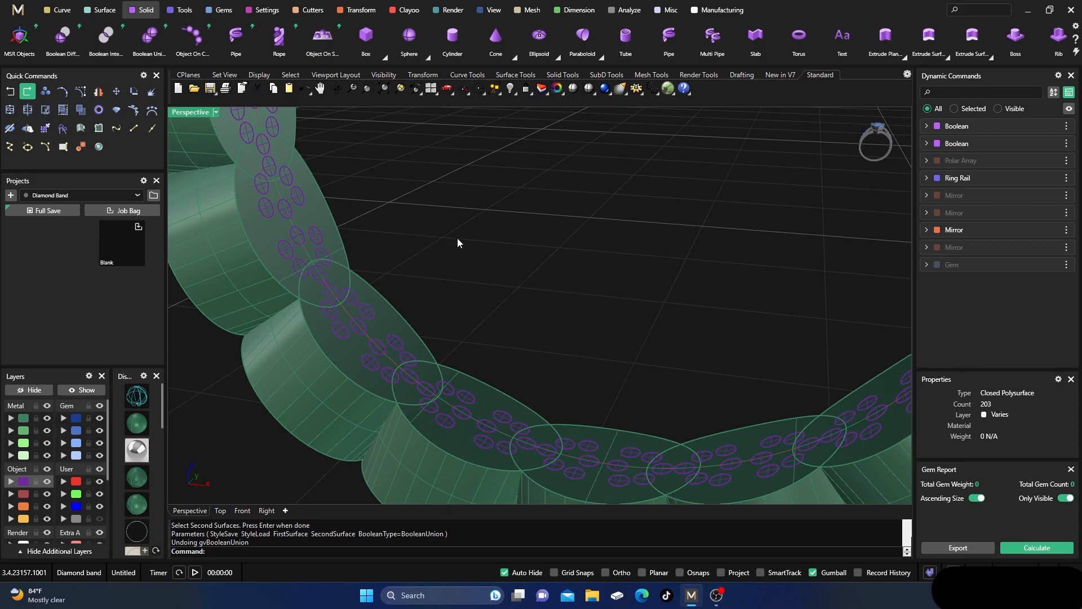
pyautogui.hotkey('ctrl', 'y')
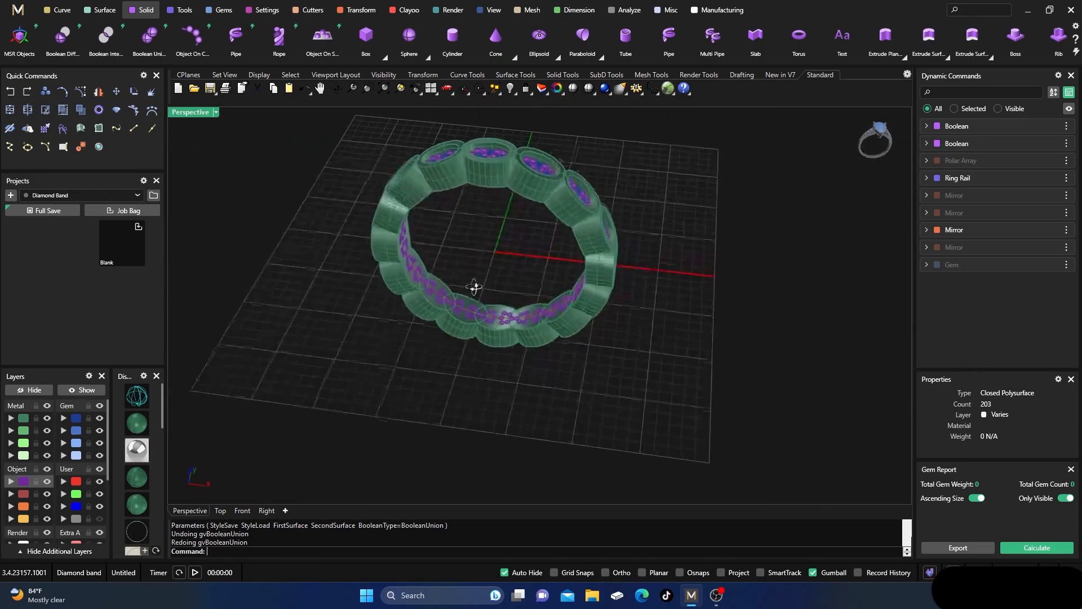
pyautogui.scroll(3, 490, 203)
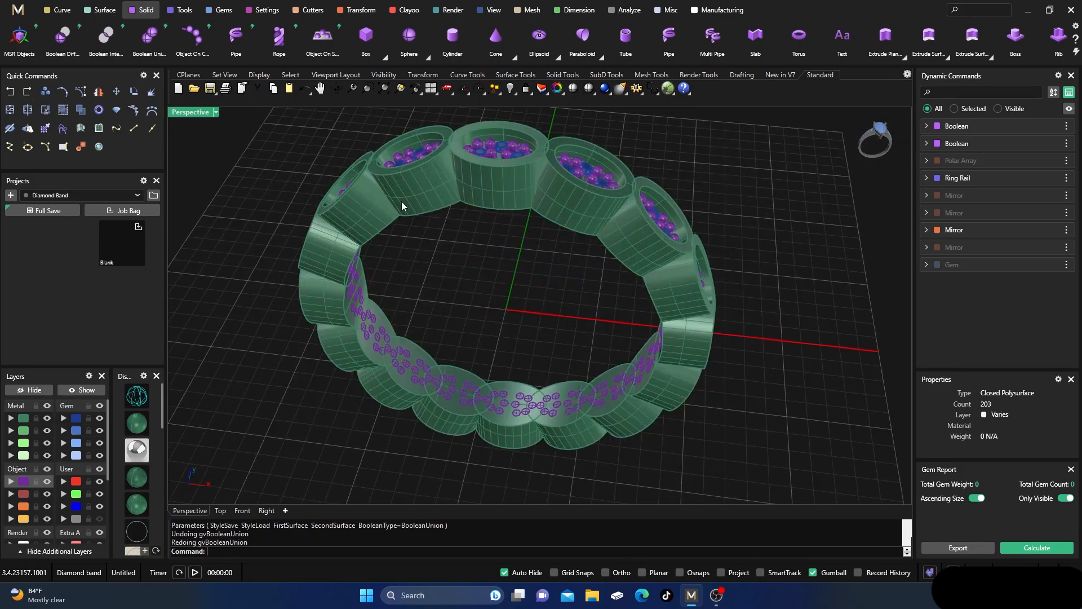
# - Draw a circle centred at 0,0,0 in the wireframe front view, running through the band's thickness just beneath the gems, on the orange object layer
pyautogui.doubleClick(190, 113)
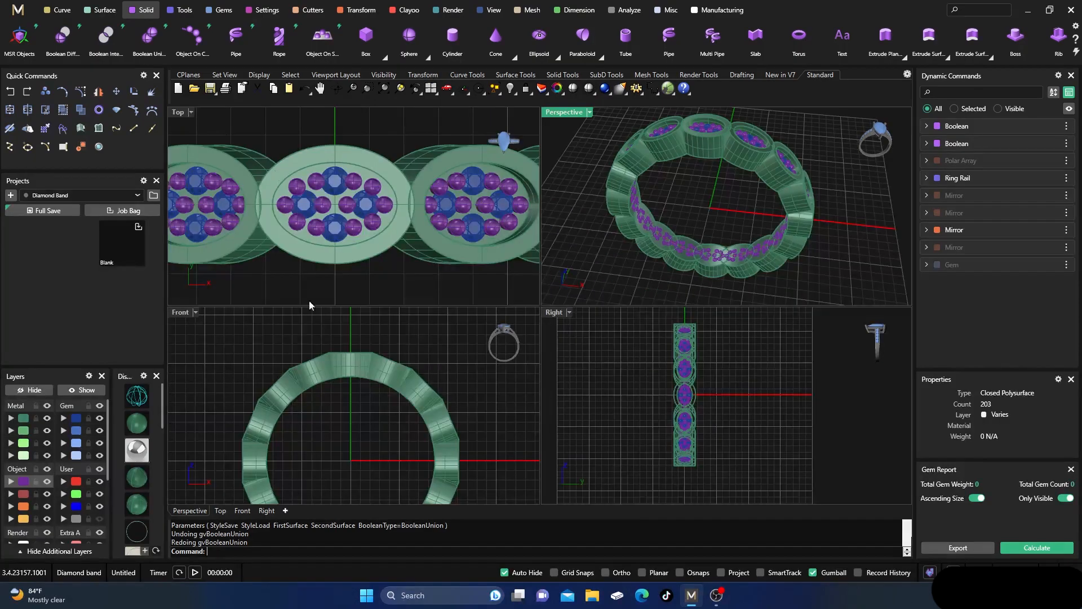
pyautogui.click(137, 397)
pyautogui.scroll(5, 356, 369)
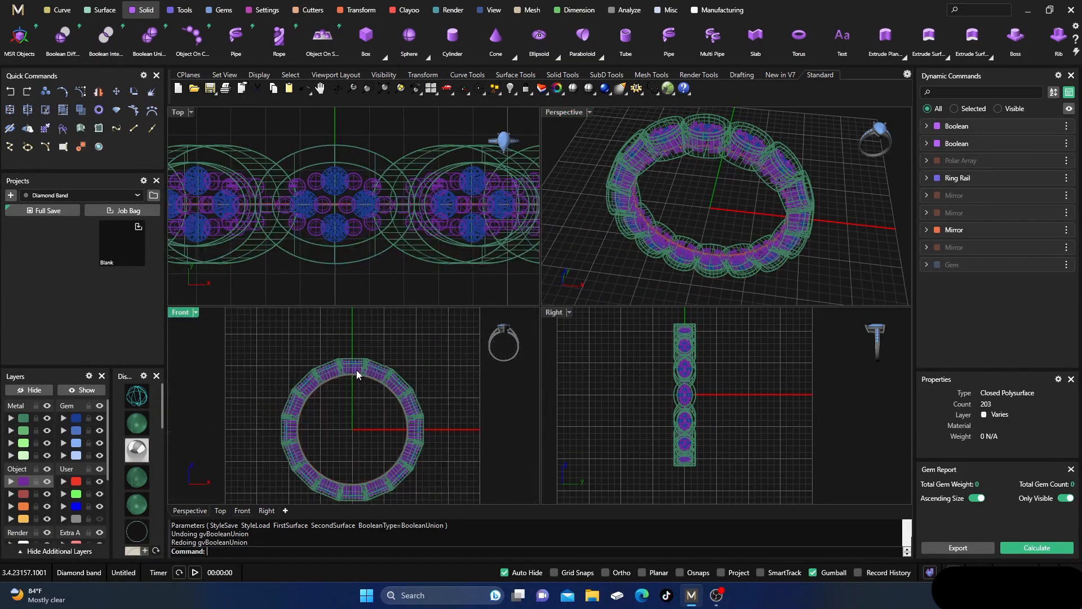
pyautogui.scroll(-4, 343, 347)
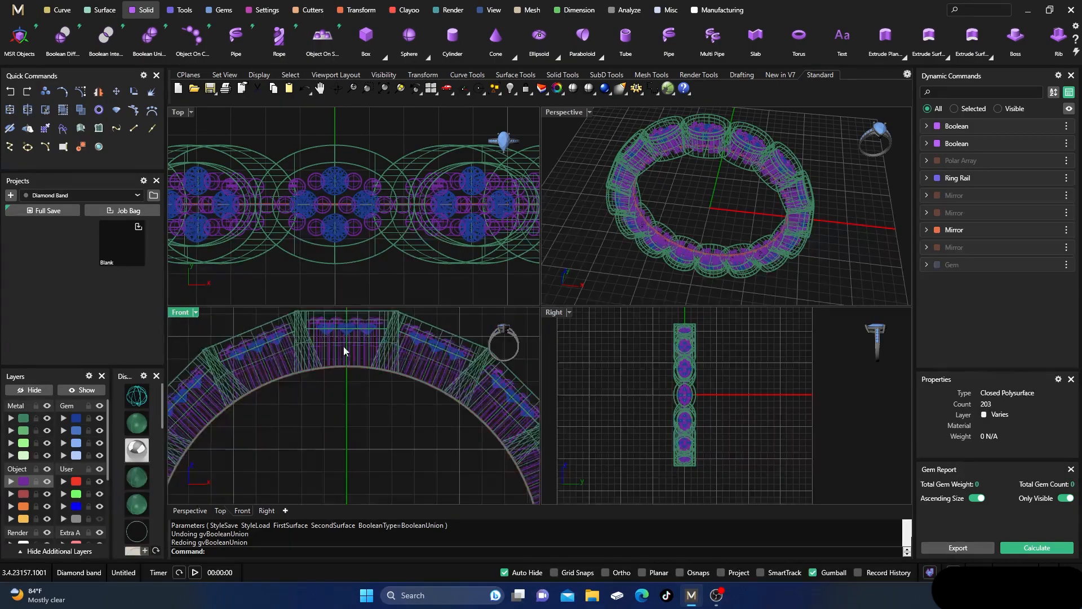
pyautogui.click(58, 10)
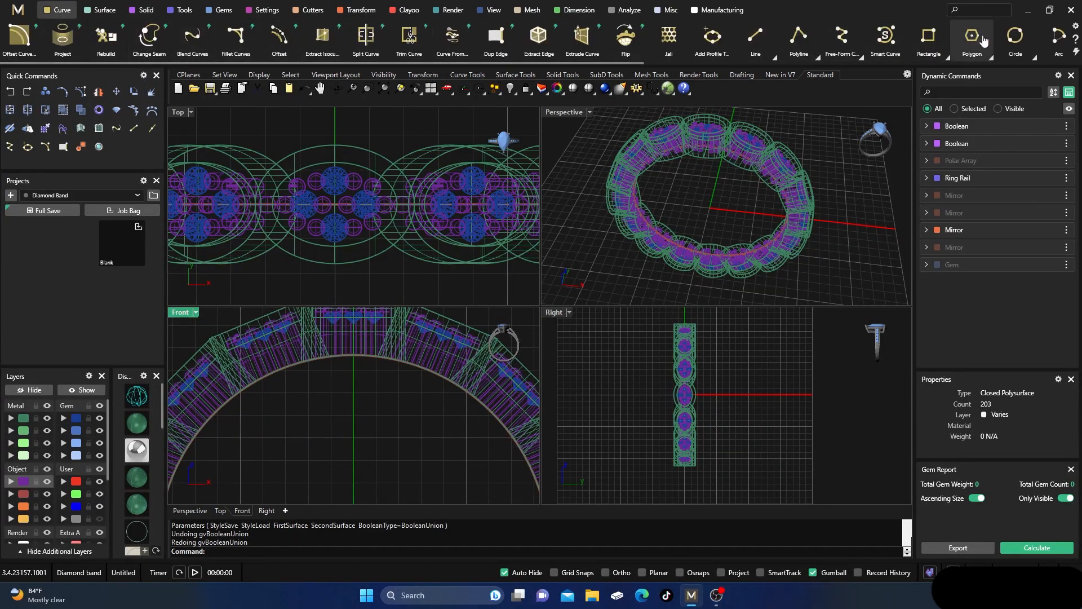
pyautogui.click(1002, 42)
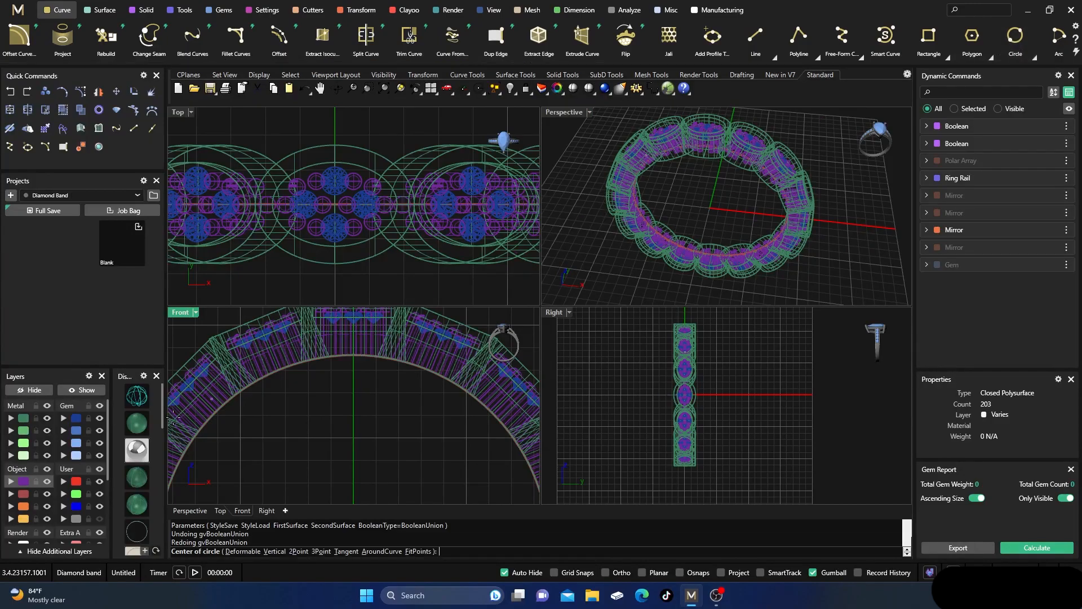
pyautogui.scroll(-3, 394, 383)
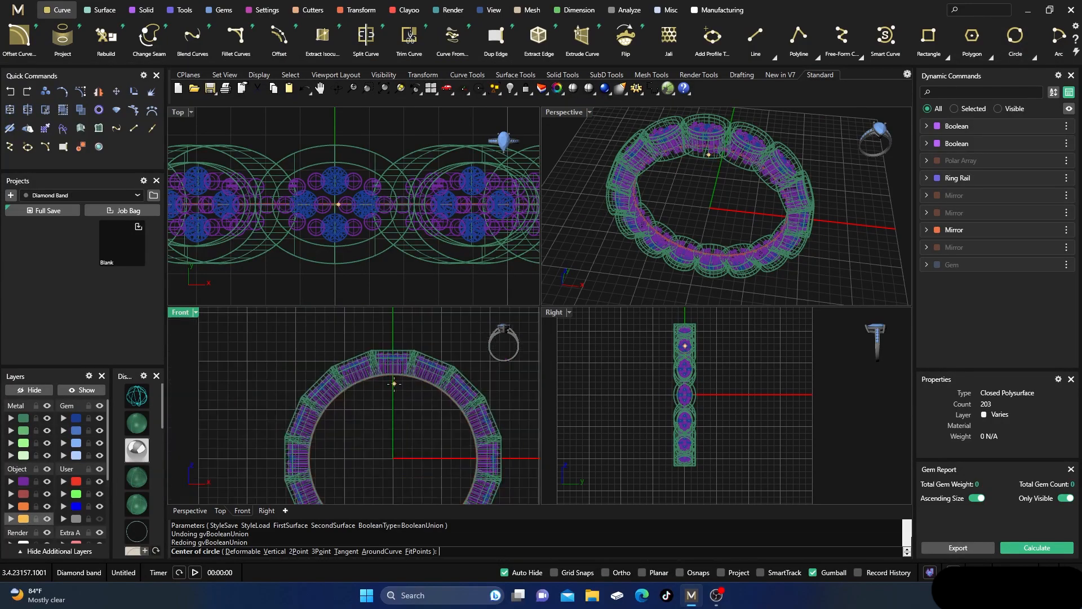
pyautogui.write('0,0,0')
pyautogui.press('Return')
pyautogui.scroll(2, 420, 379)
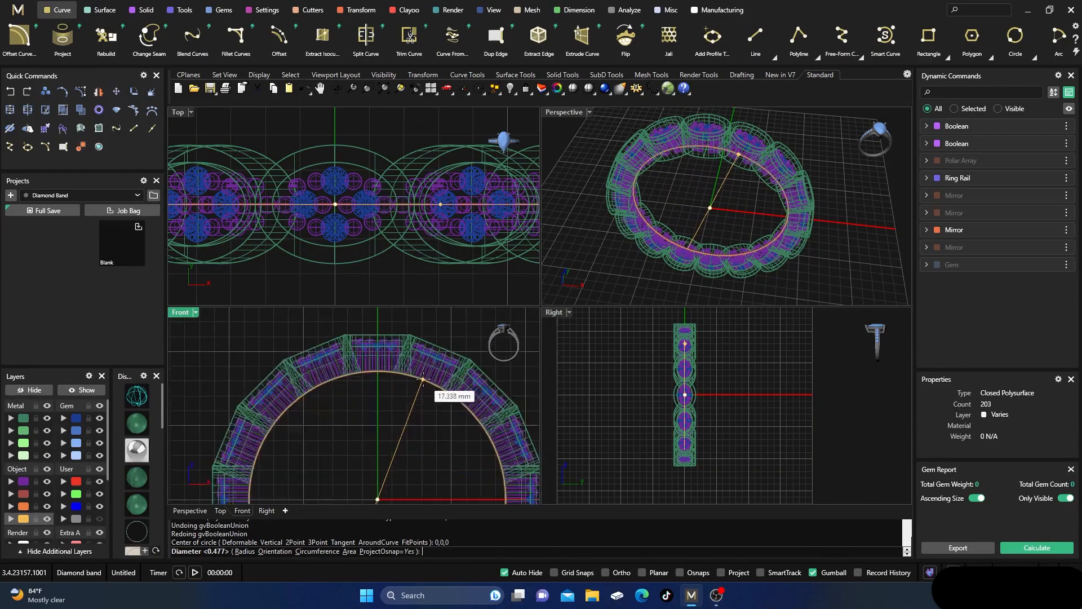
pyautogui.scroll(3, 428, 359)
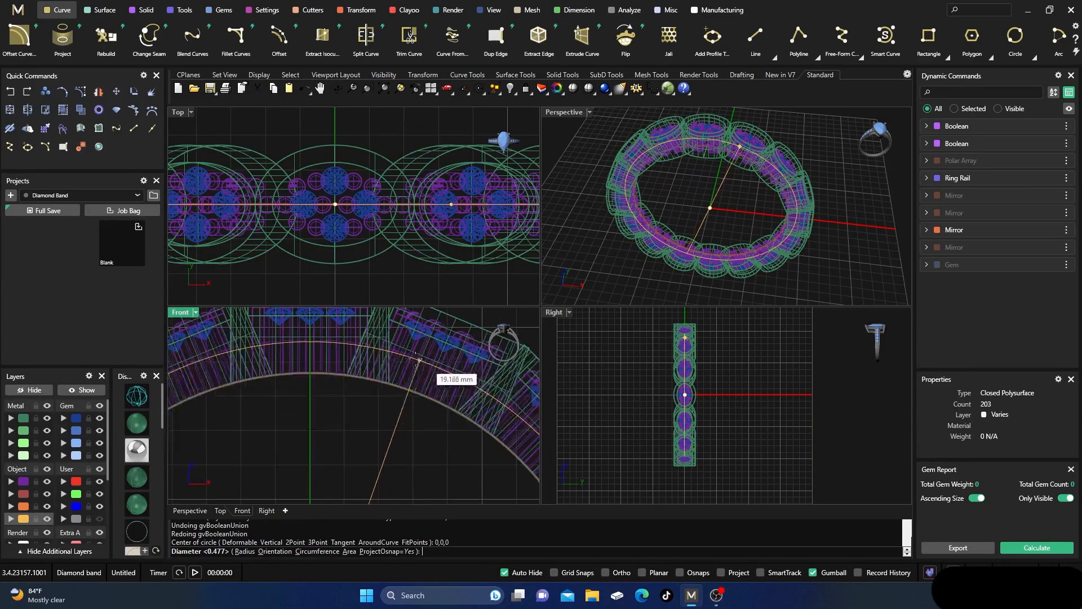
pyautogui.click(424, 353)
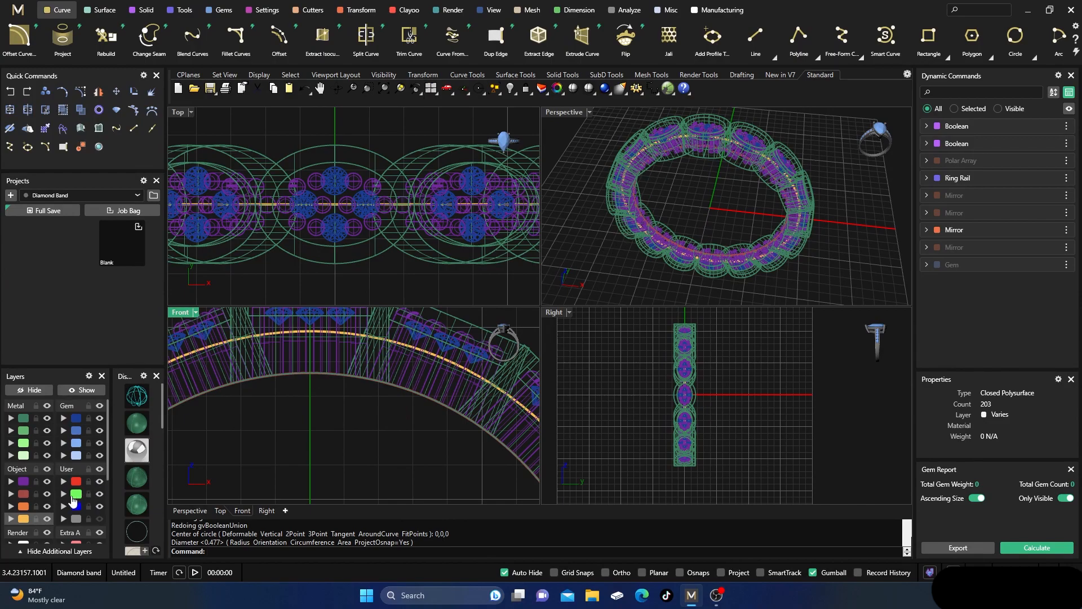
# - Extrude the new circle to both sides as a solid cylinder extending well beyond the band's width
pyautogui.doubleClick(22, 517)
pyautogui.scroll(-2, 459, 323)
pyautogui.moveTo(686, 235); pyautogui.dragTo(626, 243, button='right')
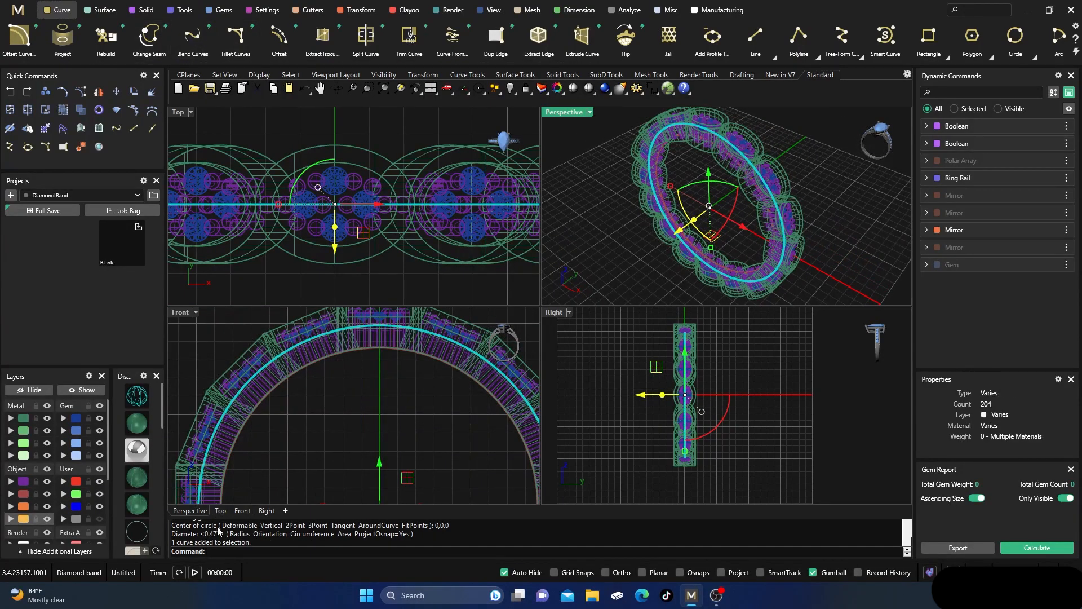
pyautogui.rightClick(233, 554)
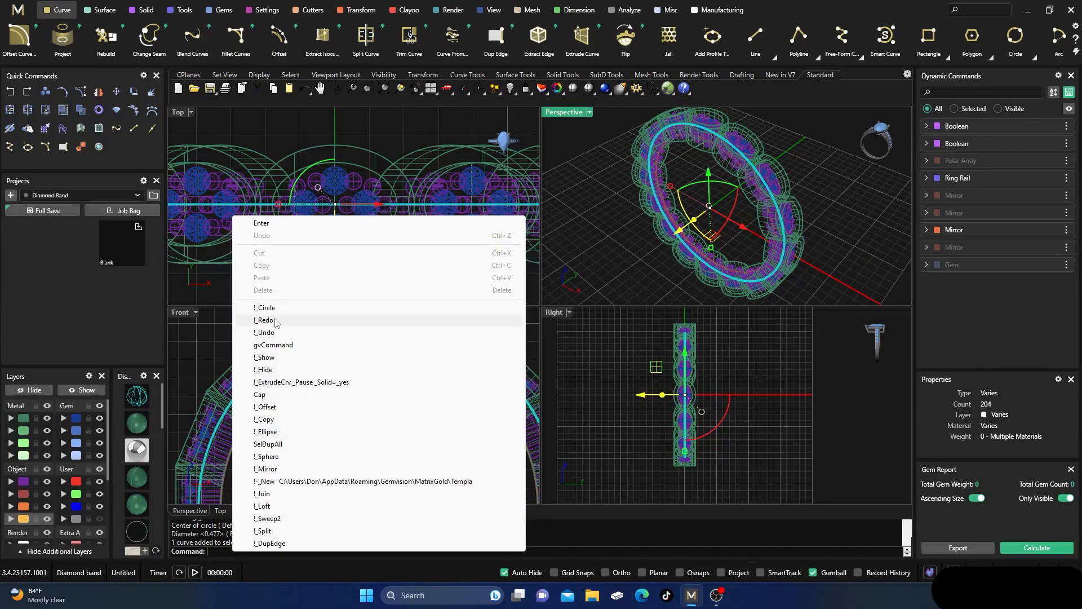
pyautogui.click(282, 383)
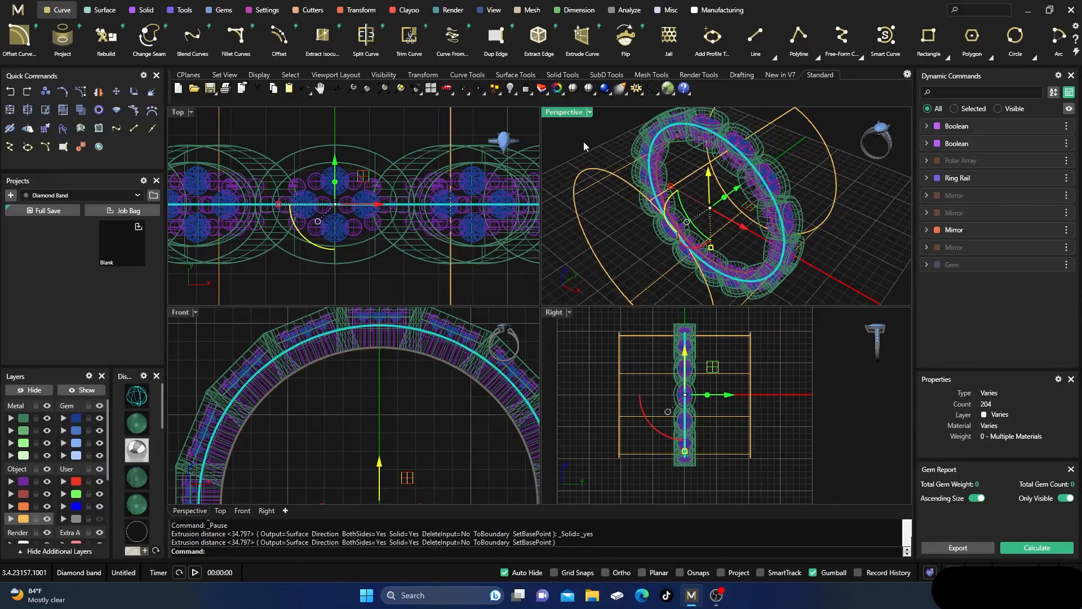
# - Subtract the cylinder from the group of prongs with a Boolean Difference, and delete the leftover cutting cylinder
pyautogui.click(141, 428)
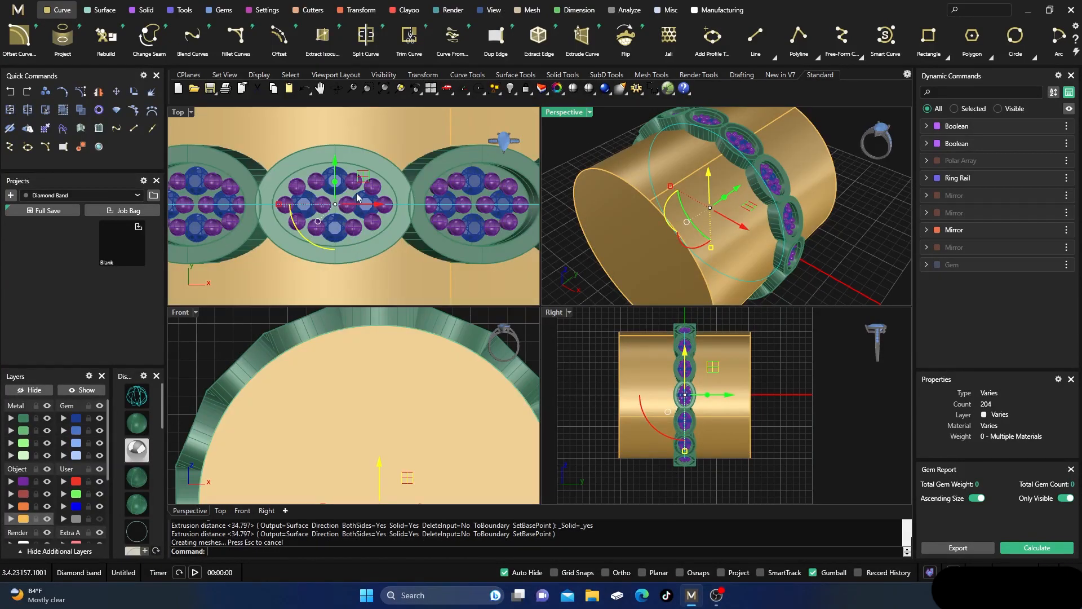
pyautogui.click(145, 10)
pyautogui.click(62, 35)
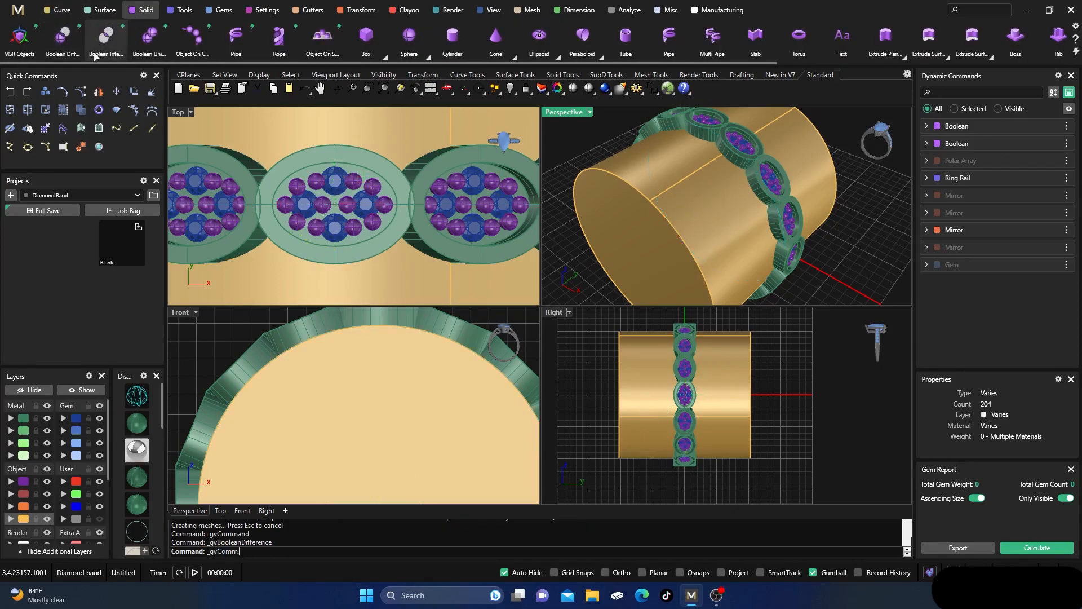
pyautogui.click(315, 188)
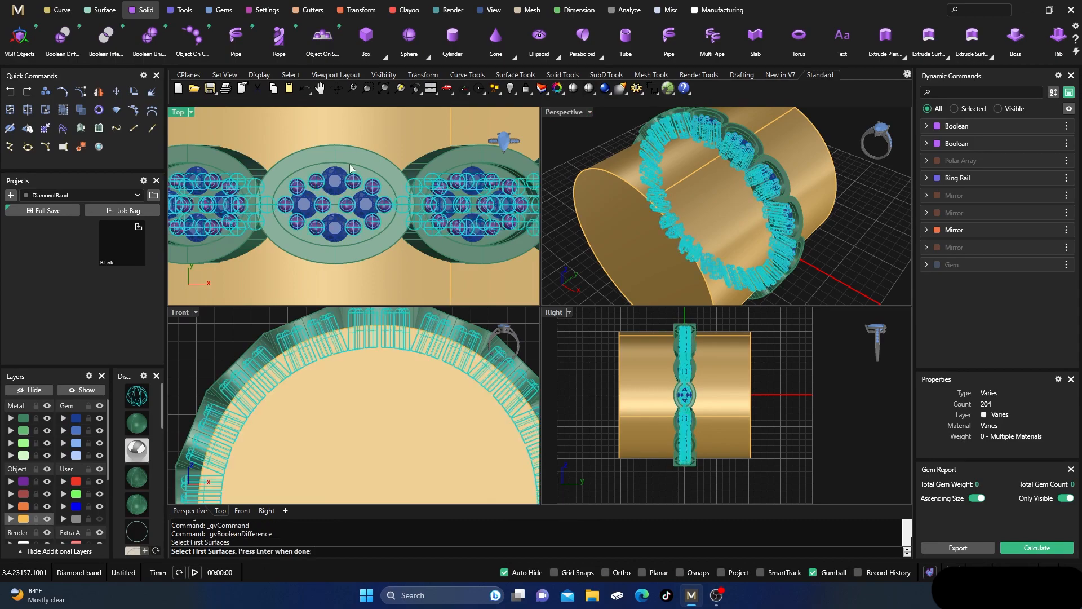
pyautogui.press('Return')
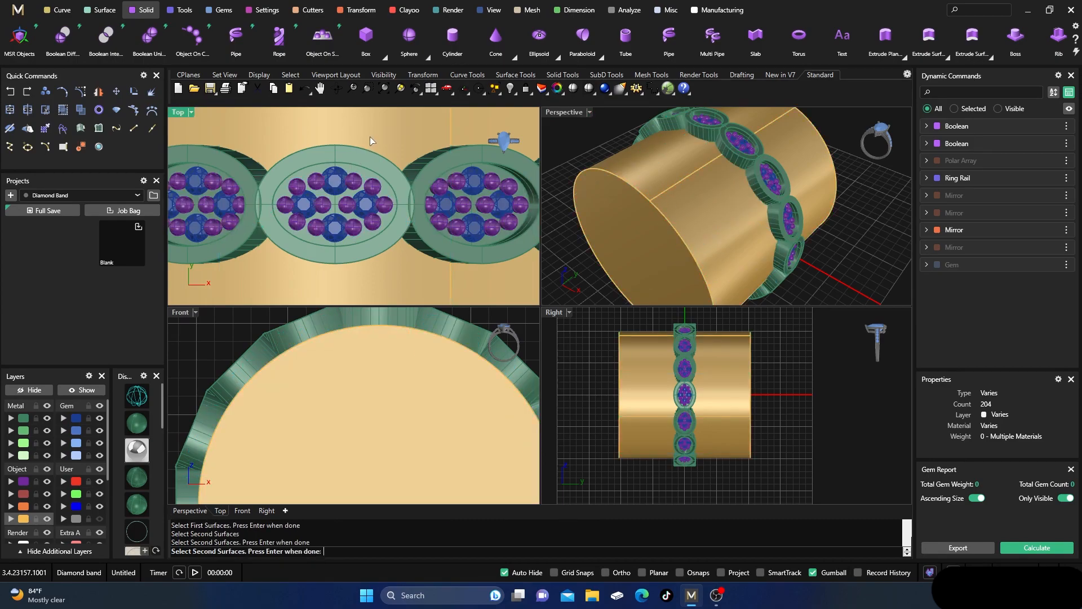
pyautogui.press('Return')
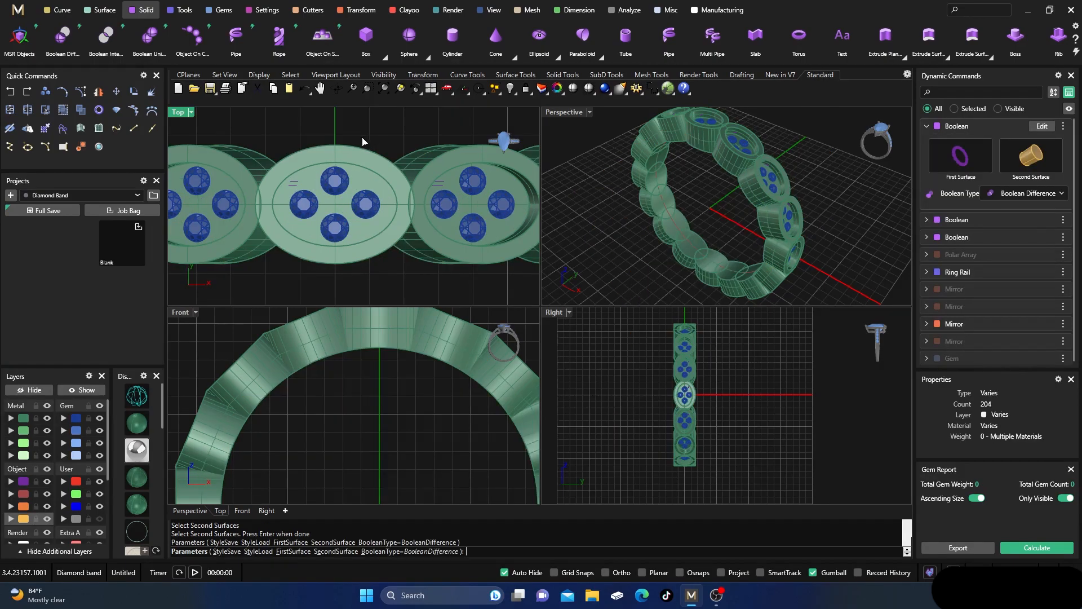
pyautogui.press('Return')
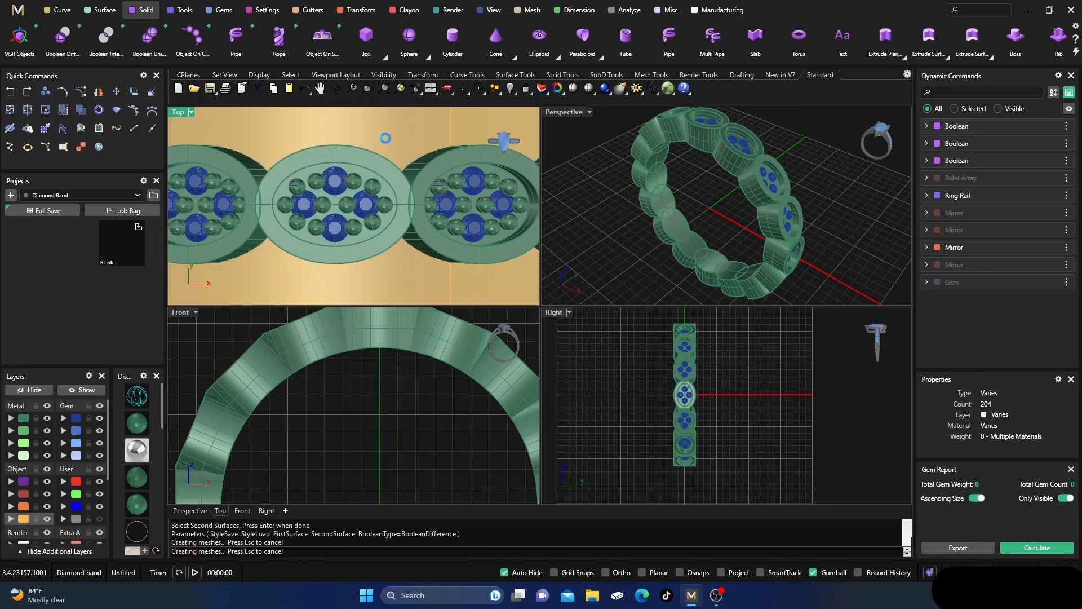
pyautogui.click(387, 137)
pyautogui.press('Delete')
# - Move the polar-arrayed group of trimmed prongs to the Setting layer
pyautogui.click(354, 186)
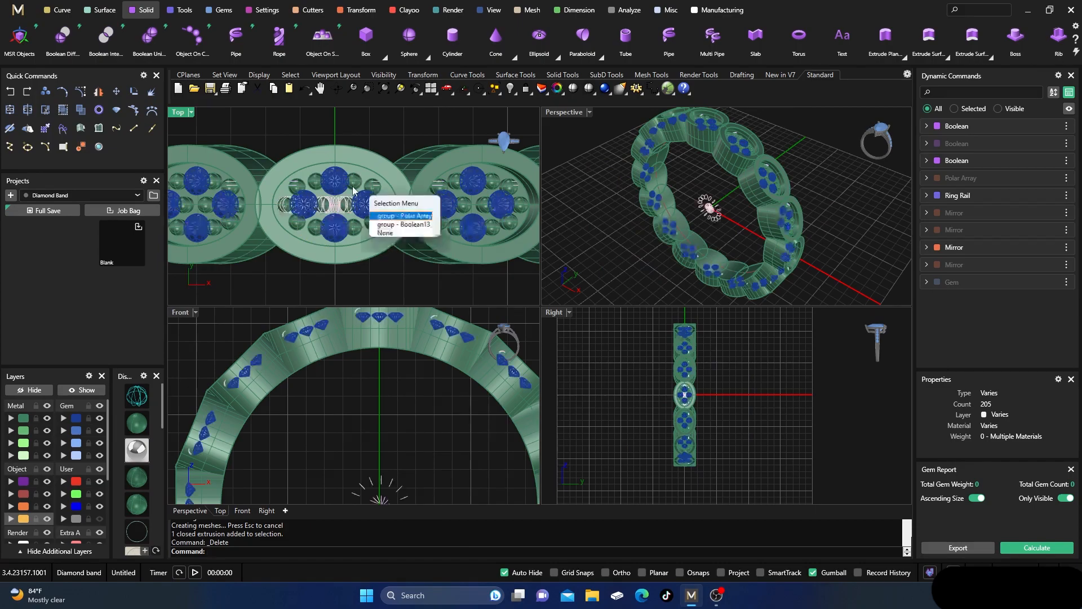
pyautogui.click(404, 216)
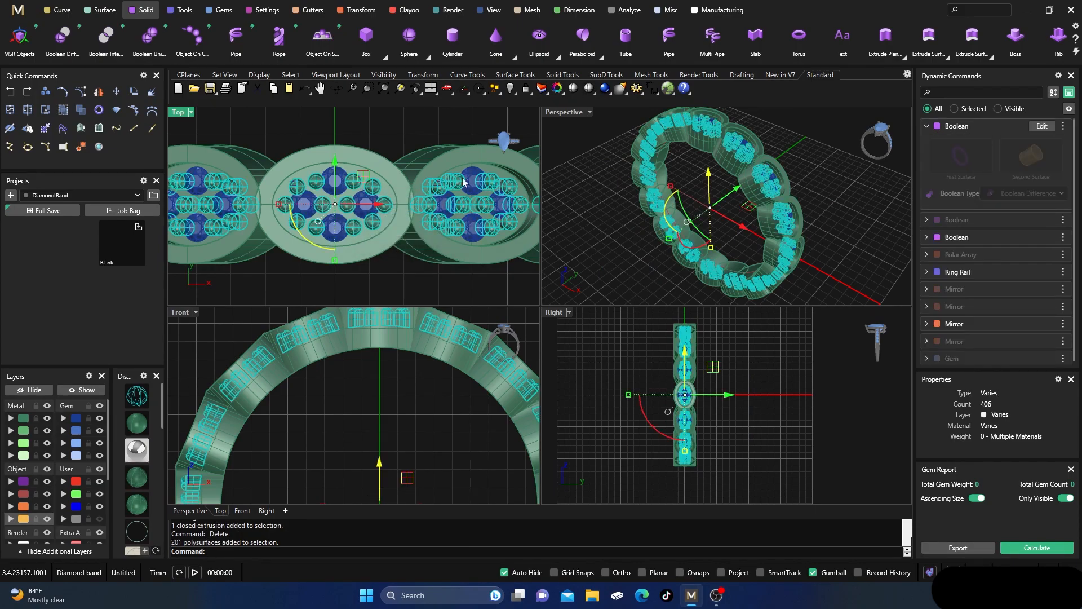
pyautogui.moveTo(556, 185); pyautogui.dragTo(604, 191, button='right')
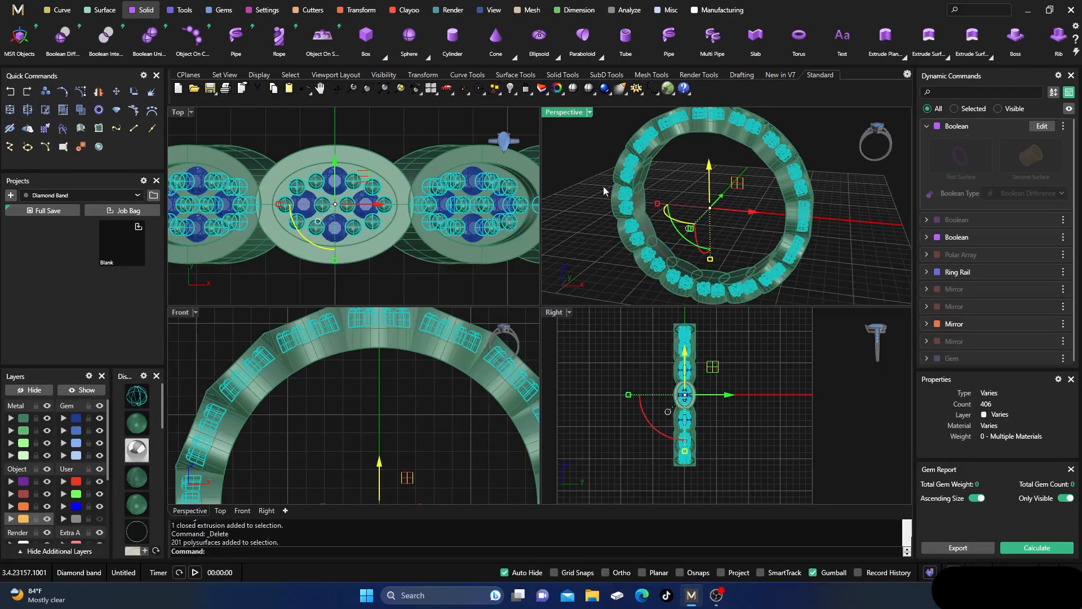
pyautogui.click(11, 482)
pyautogui.click(296, 427)
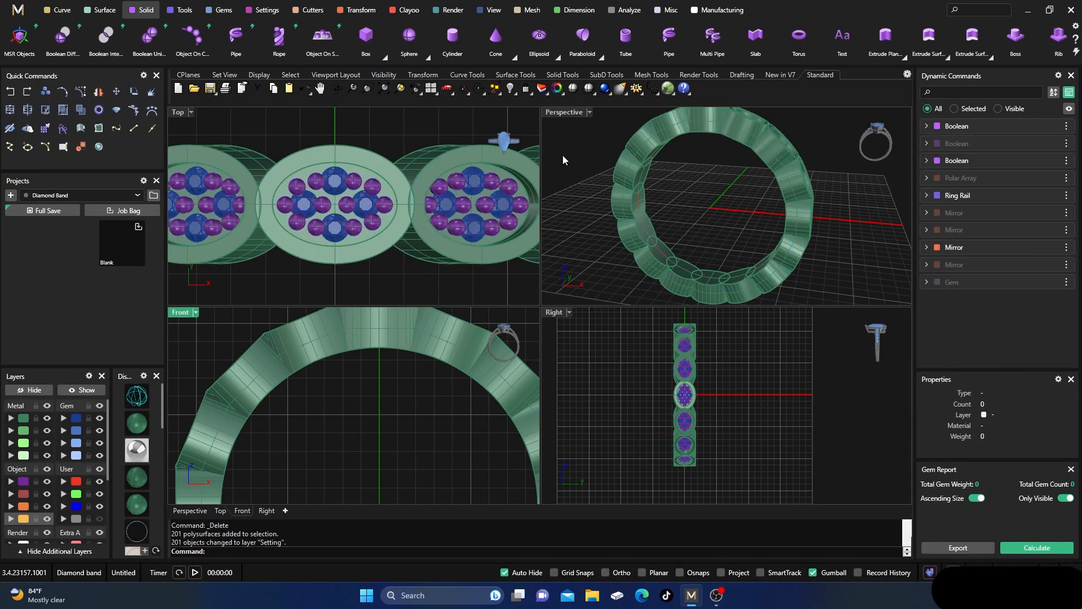
# - Examine the inside of the band and the trimmed prongs in the shaded perspective and front views
pyautogui.doubleClick(561, 115)
pyautogui.moveTo(590, 214); pyautogui.dragTo(539, 258, button='right')
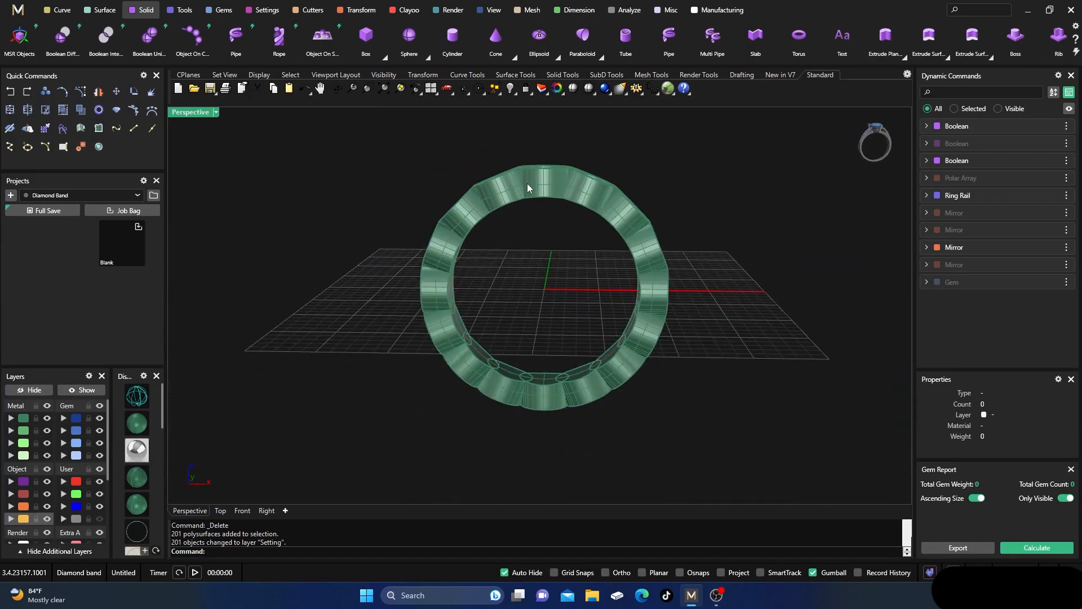
pyautogui.scroll(2, 526, 183)
pyautogui.moveTo(526, 183); pyautogui.dragTo(499, 185, button='right')
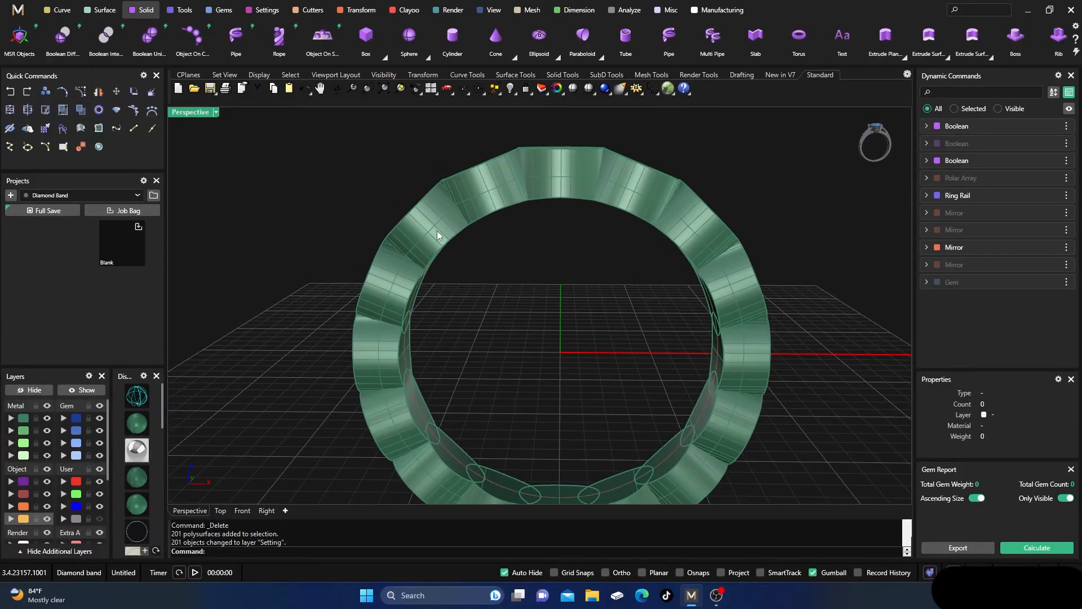
pyautogui.click(239, 511)
pyautogui.scroll(-2, 339, 255)
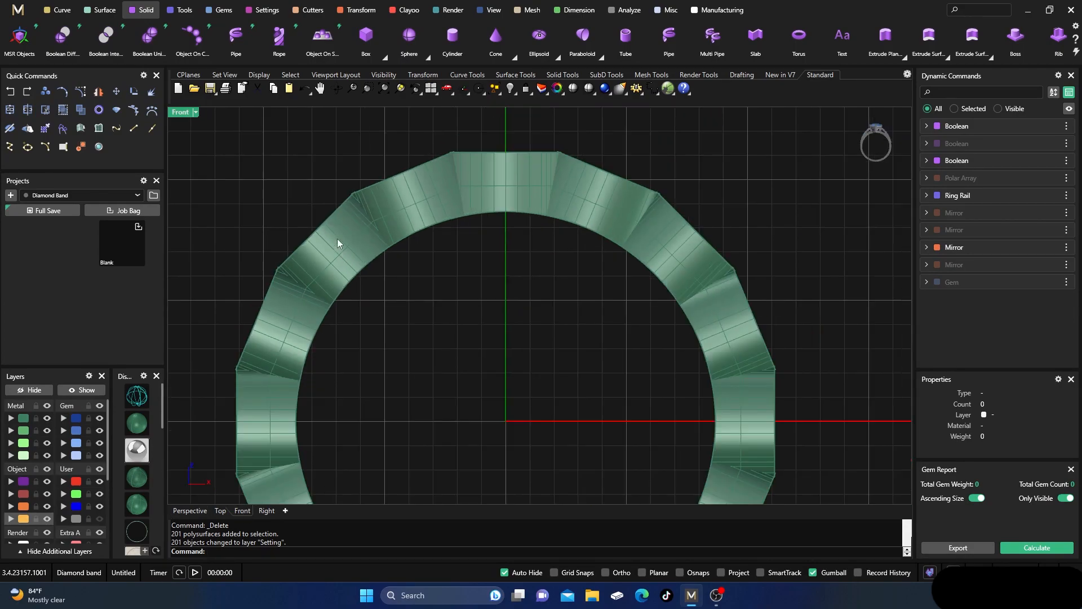
pyautogui.click(189, 511)
pyautogui.moveTo(415, 350); pyautogui.dragTo(398, 398, button='right')
pyautogui.scroll(5, 515, 333)
pyautogui.moveTo(591, 316); pyautogui.dragTo(585, 288, button='right')
pyautogui.scroll(-6, 583, 284)
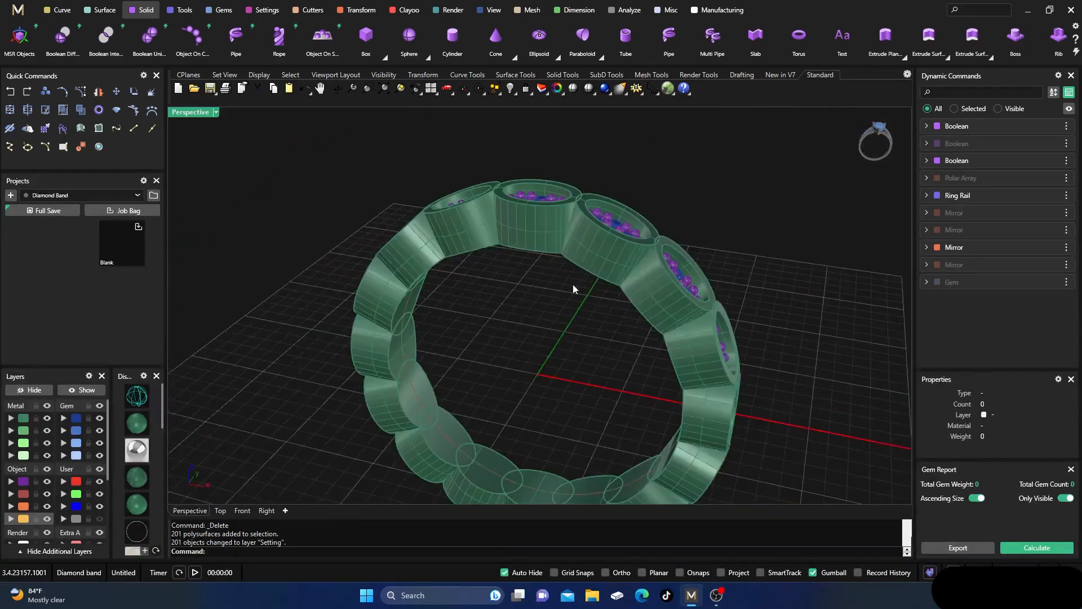
# - Delete the construction circle beneath the gems, picking it in the wireframe front view
pyautogui.click(242, 511)
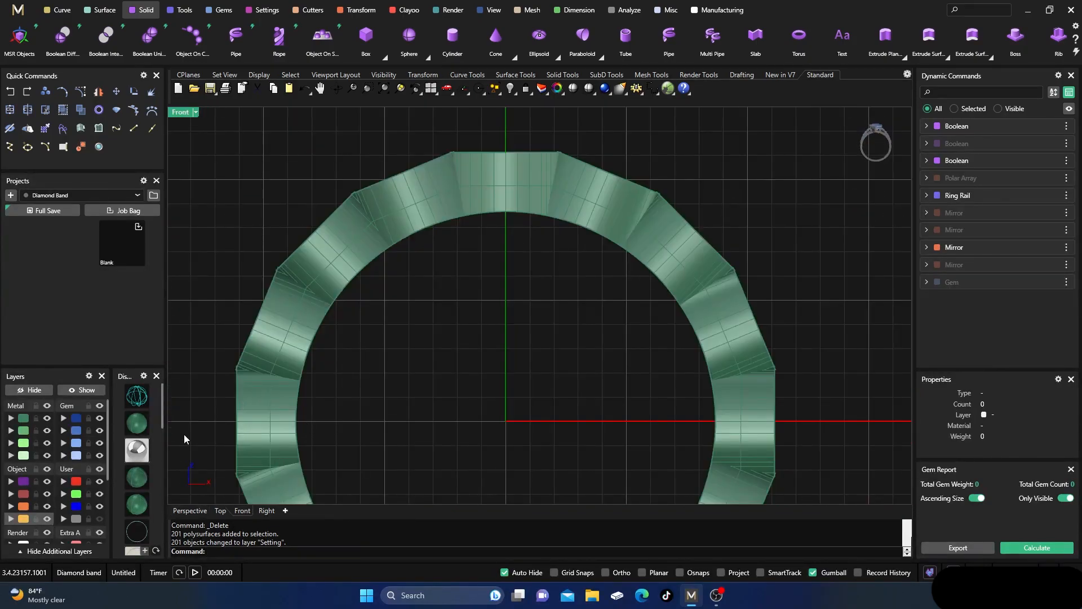
pyautogui.click(139, 399)
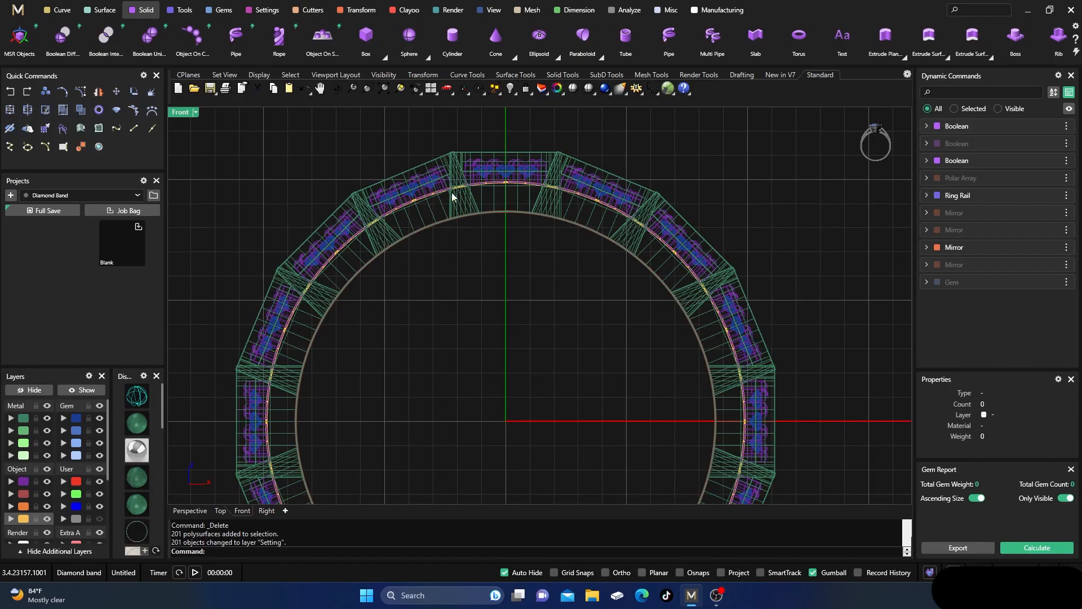
pyautogui.scroll(2, 494, 184)
pyautogui.click(499, 187)
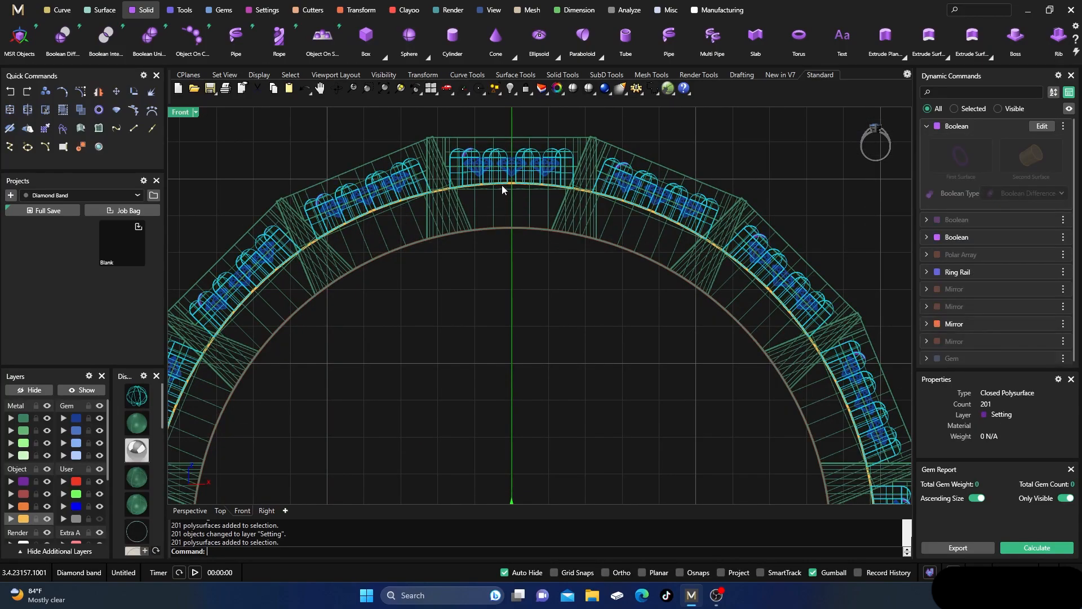
pyautogui.click(510, 185)
pyautogui.click(513, 186)
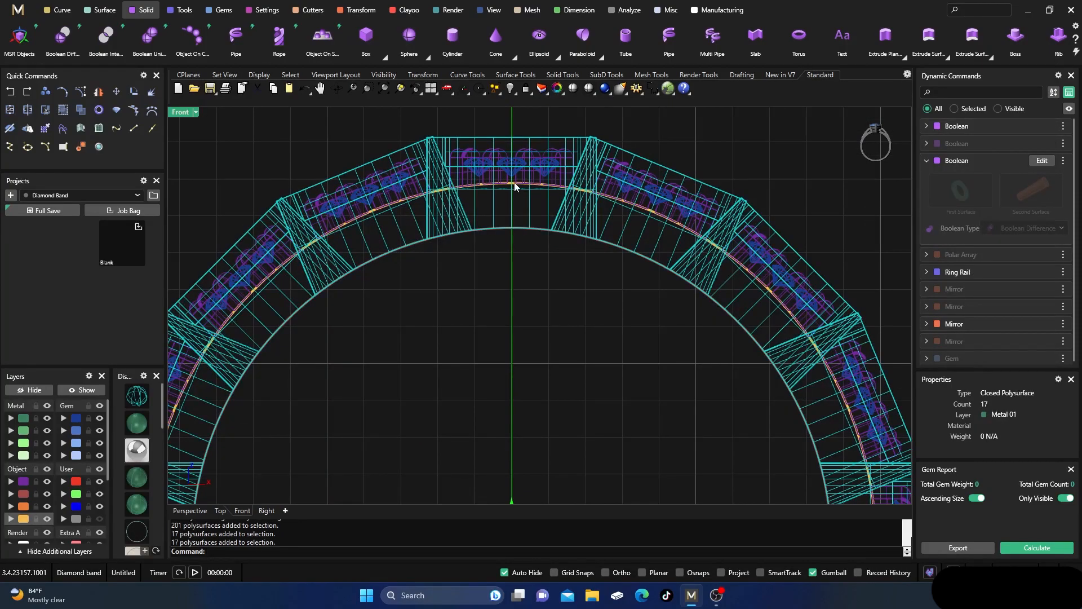
pyautogui.click(514, 182)
pyautogui.scroll(-3, 520, 279)
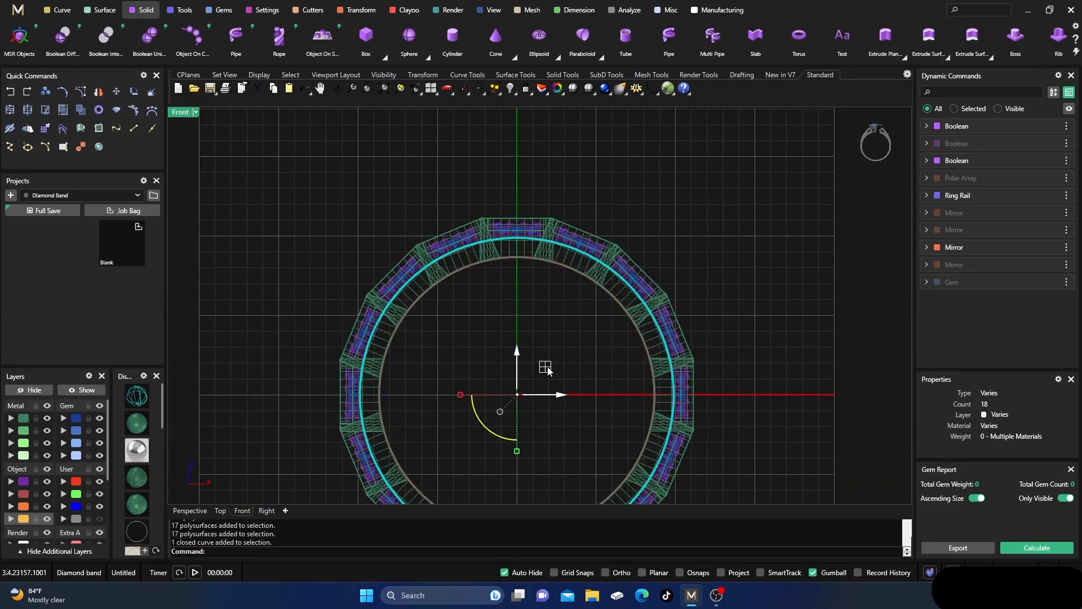
pyautogui.press('Delete')
# - Draw a circle about 22.05 mm in diameter centred at 0,0,0 in the front view, just inside the band's outer corners
pyautogui.click(58, 9)
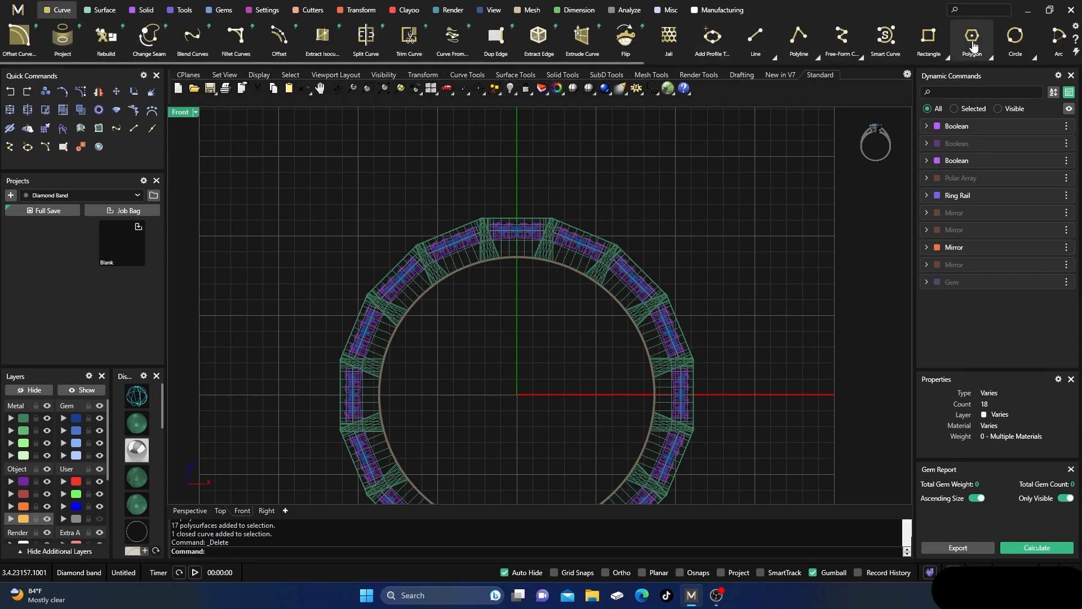
pyautogui.click(1014, 37)
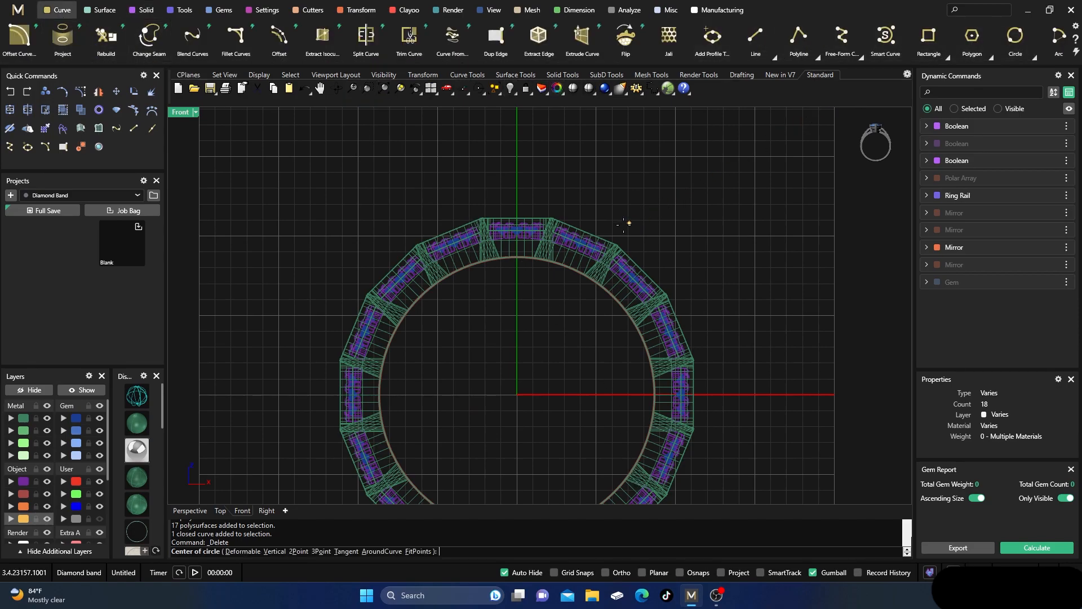
pyautogui.write('0,0,0')
pyautogui.press('Return')
pyautogui.scroll(4, 581, 248)
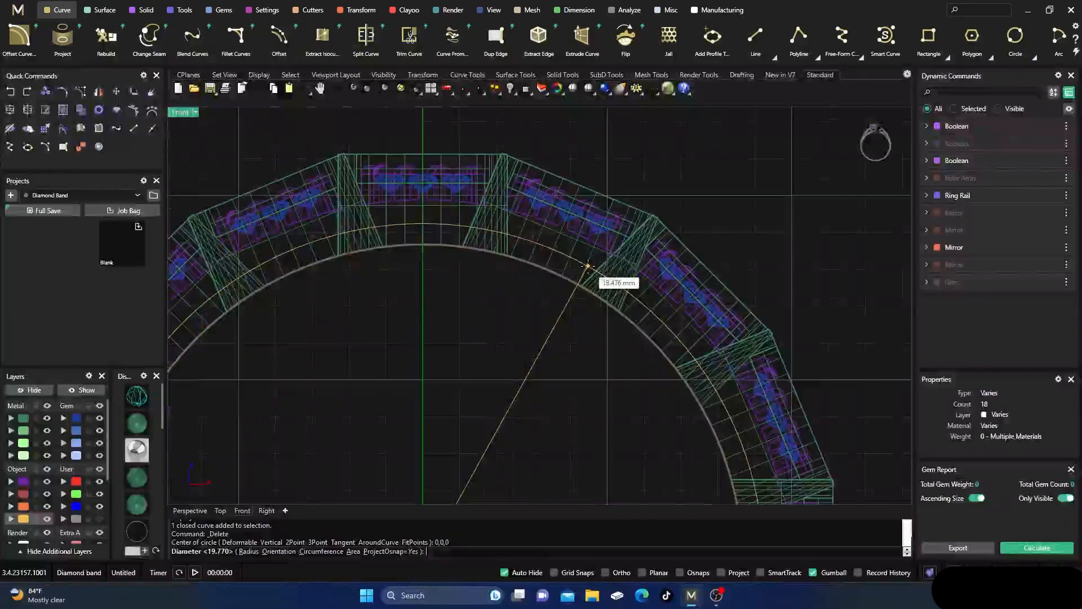
pyautogui.scroll(2, 592, 197)
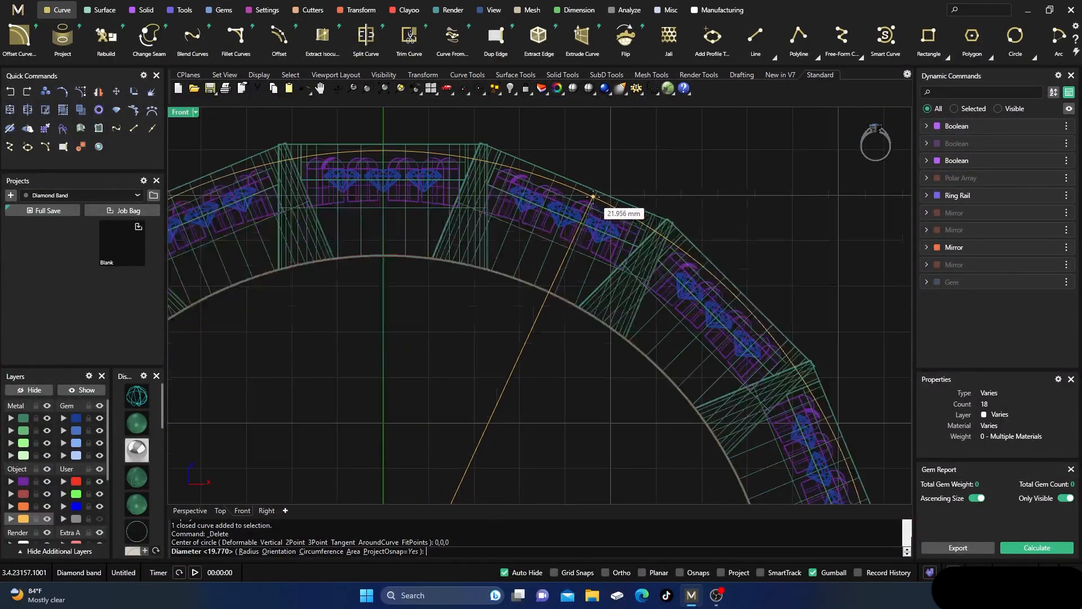
pyautogui.scroll(2, 591, 196)
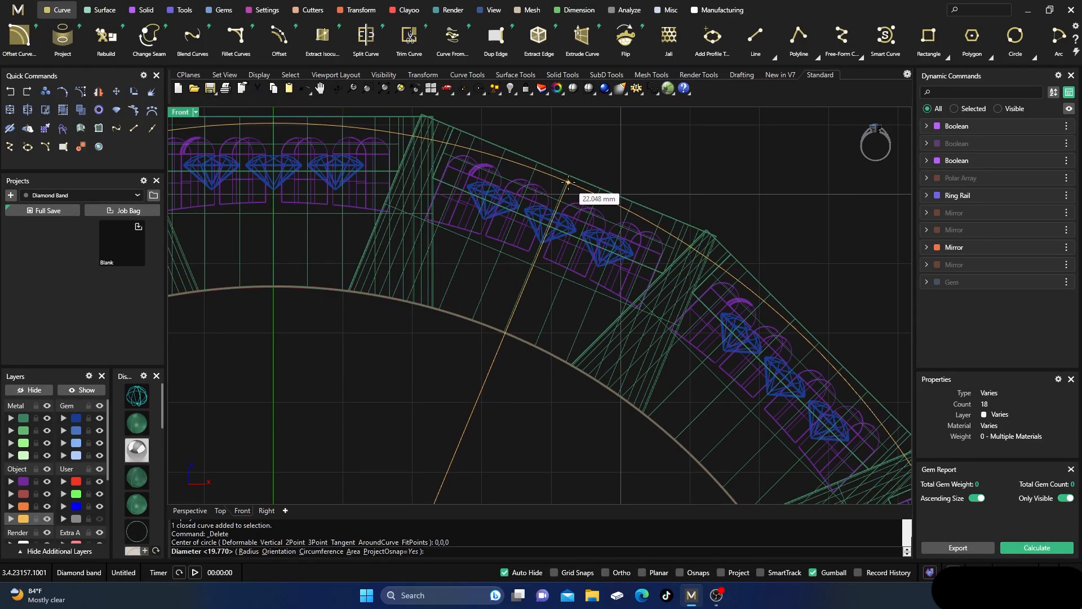
pyautogui.click(568, 183)
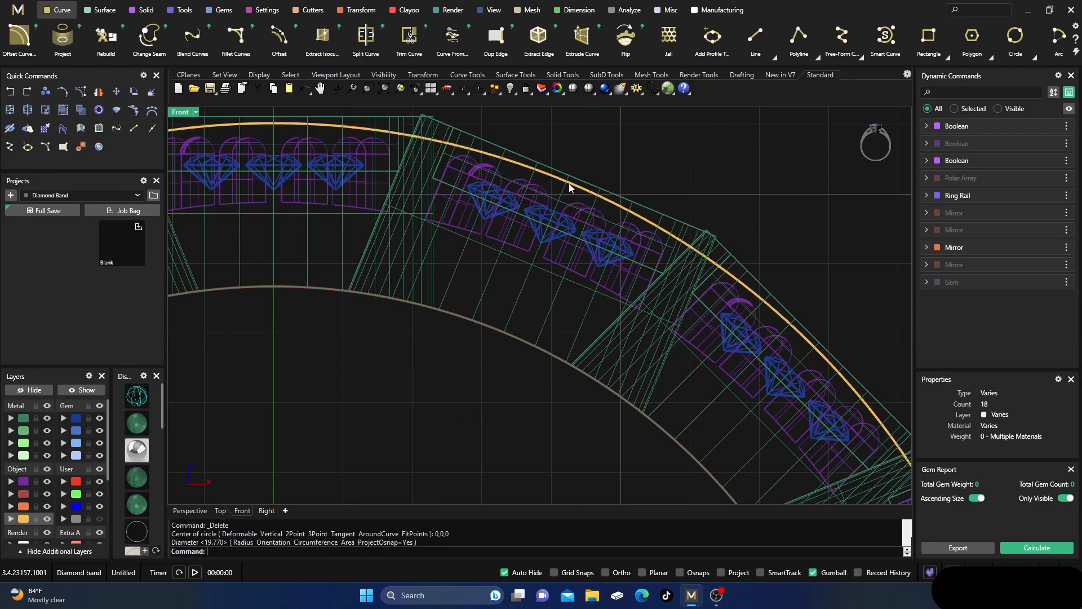
# - Extrude the new outer circle to both sides into a solid cylinder that spans past the band's width
pyautogui.scroll(-5, 605, 162)
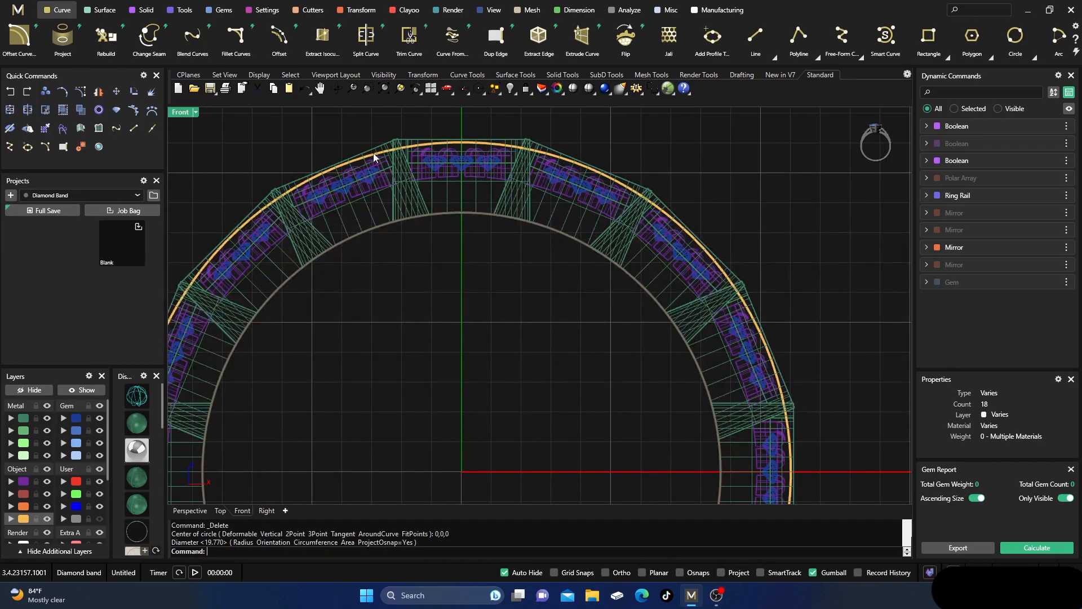
pyautogui.keyDown('shift'); pyautogui.click(259, 217); pyautogui.keyUp('shift')
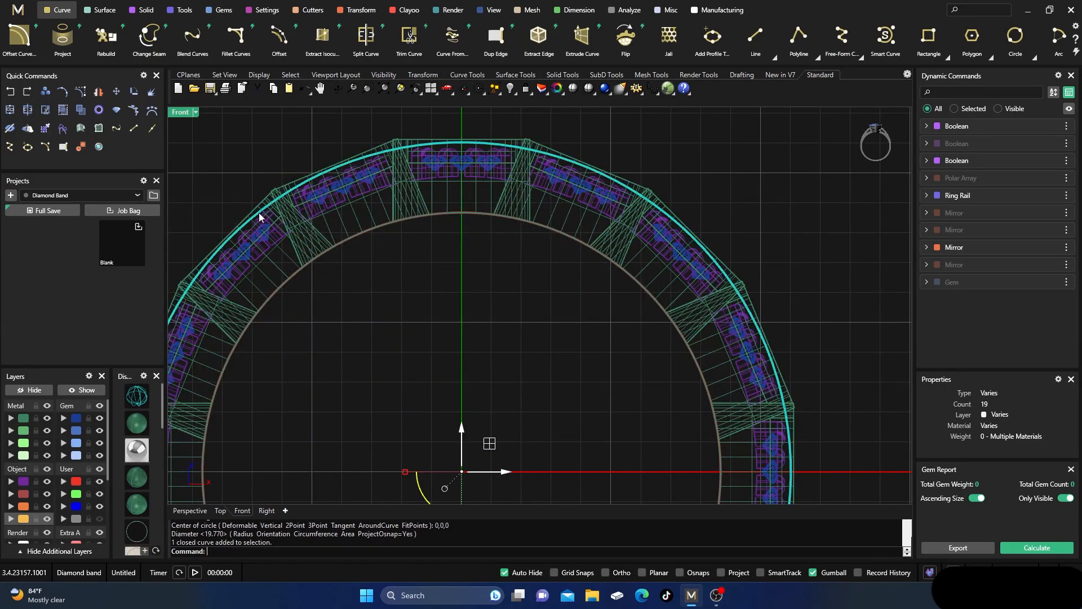
pyautogui.doubleClick(178, 112)
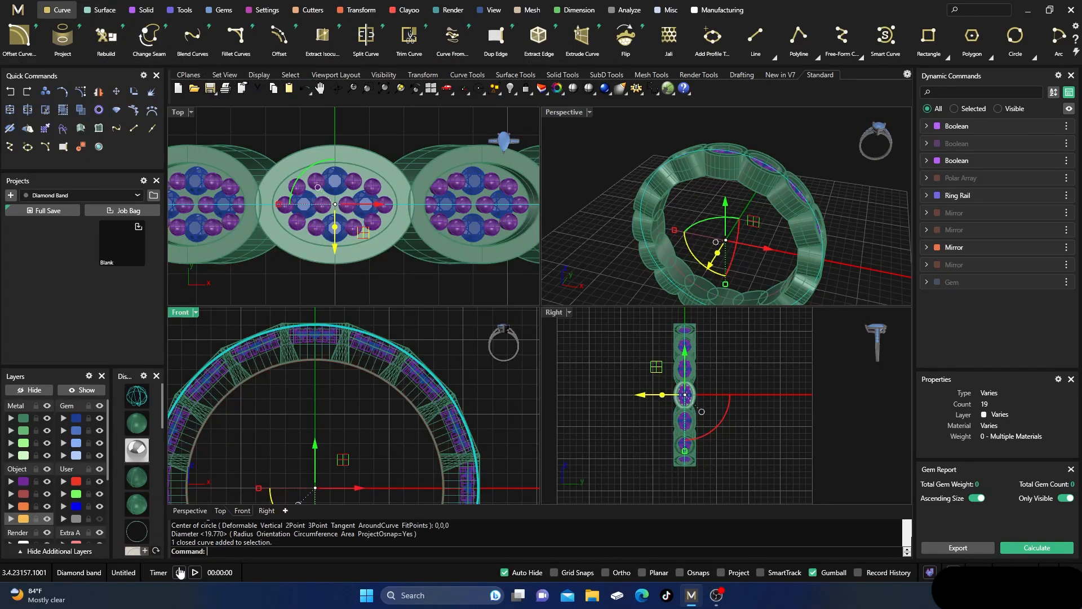
pyautogui.rightClick(258, 551)
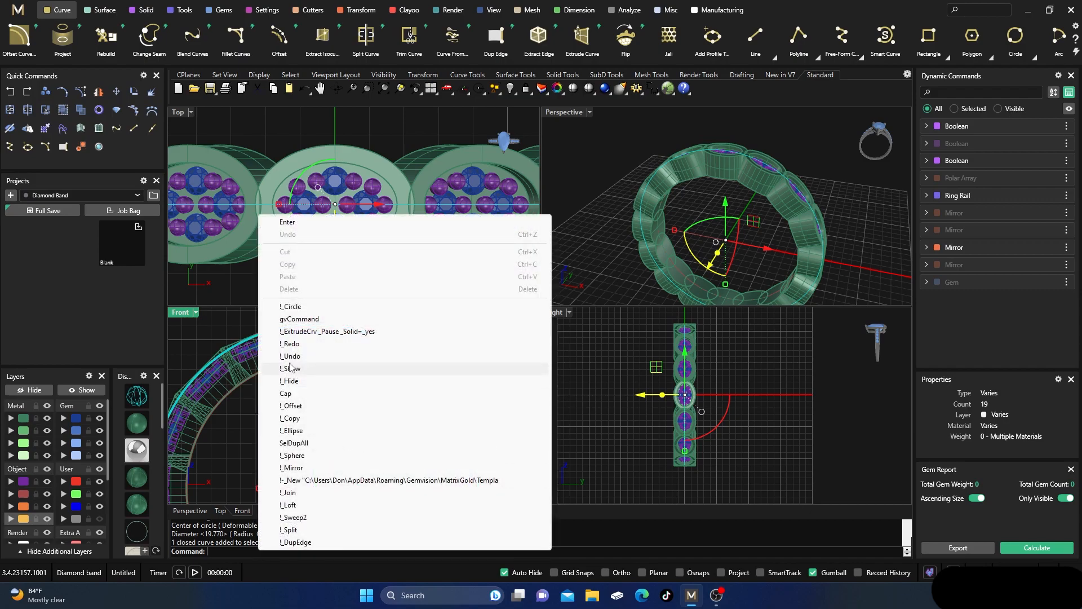
pyautogui.click(315, 332)
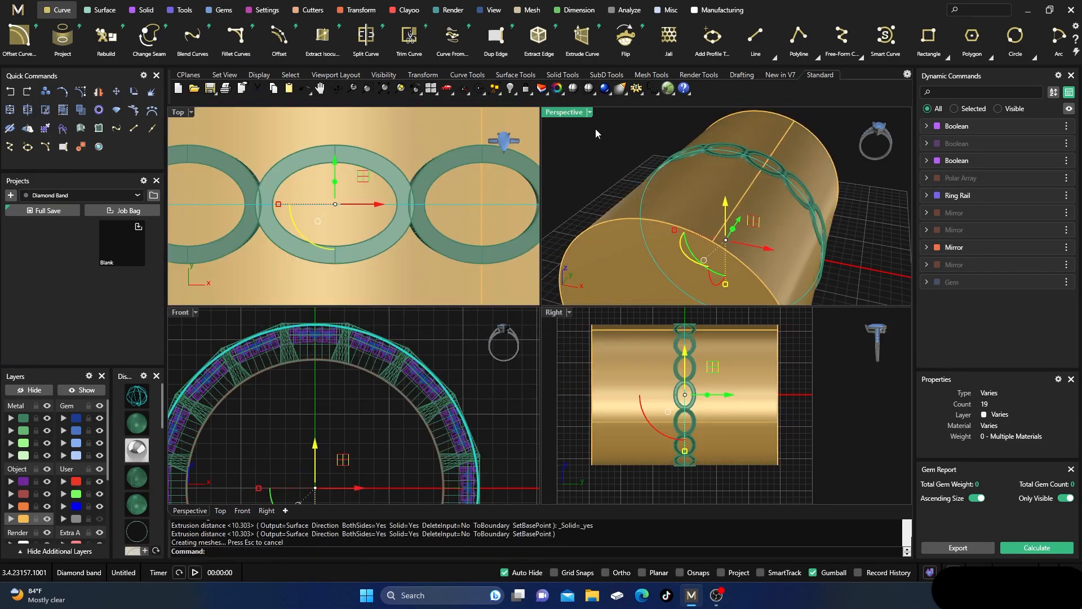
# - Intersect the band's oval bezels with the solid cylinder using Boolean Intersection, and delete the leftover cylinder
pyautogui.click(148, 10)
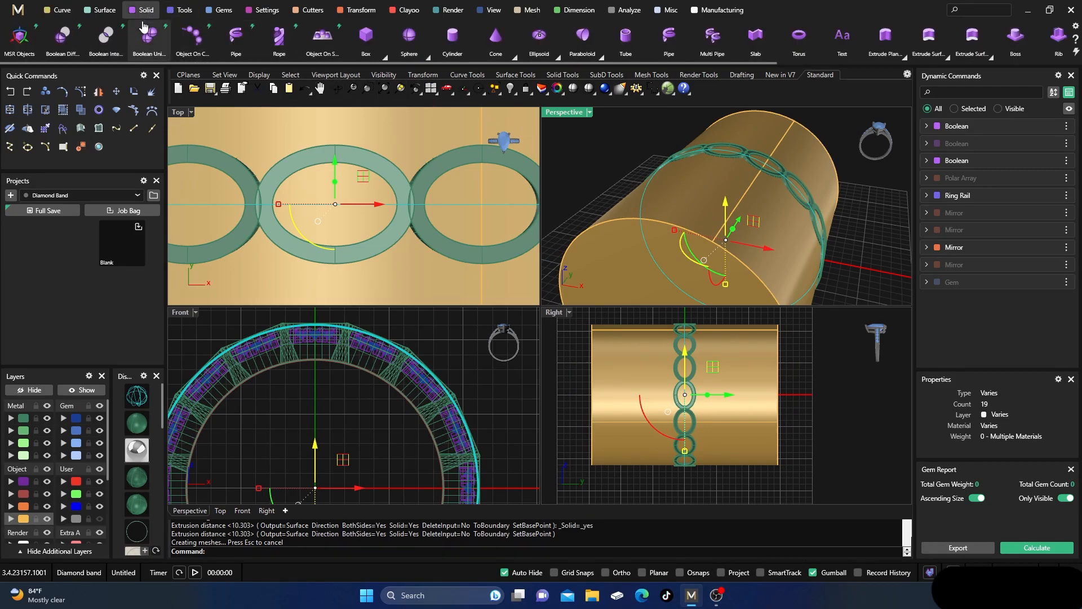
pyautogui.click(106, 38)
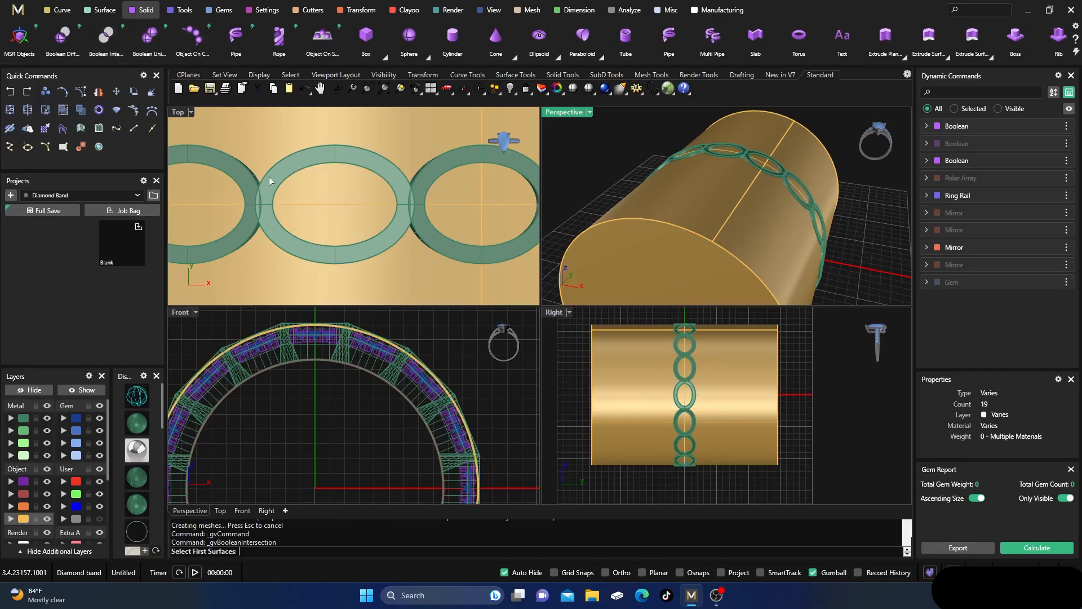
pyautogui.click(338, 354)
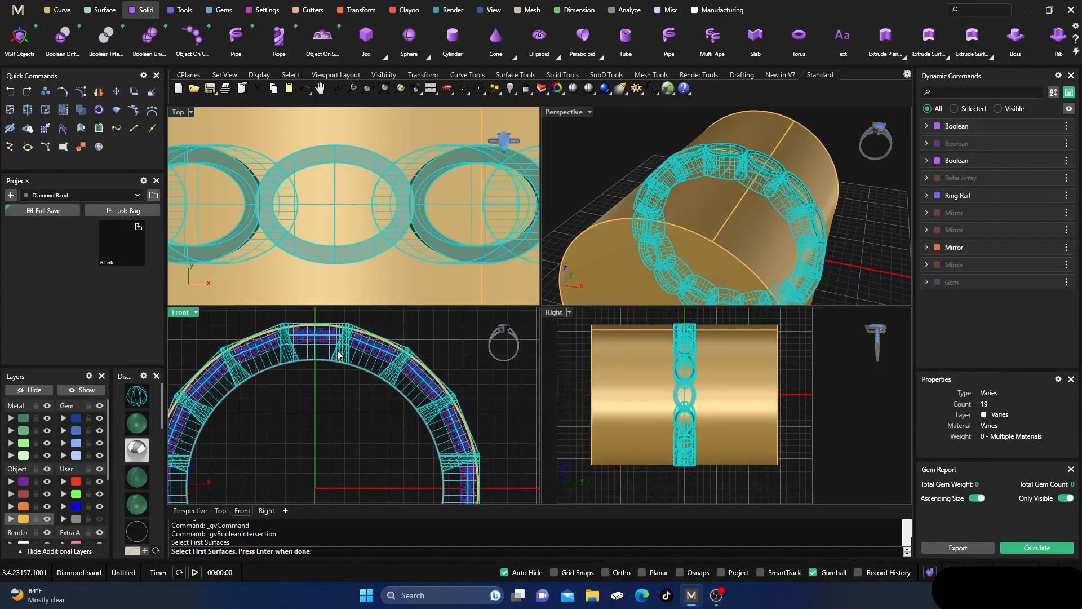
pyautogui.press('Return')
pyautogui.click(387, 275)
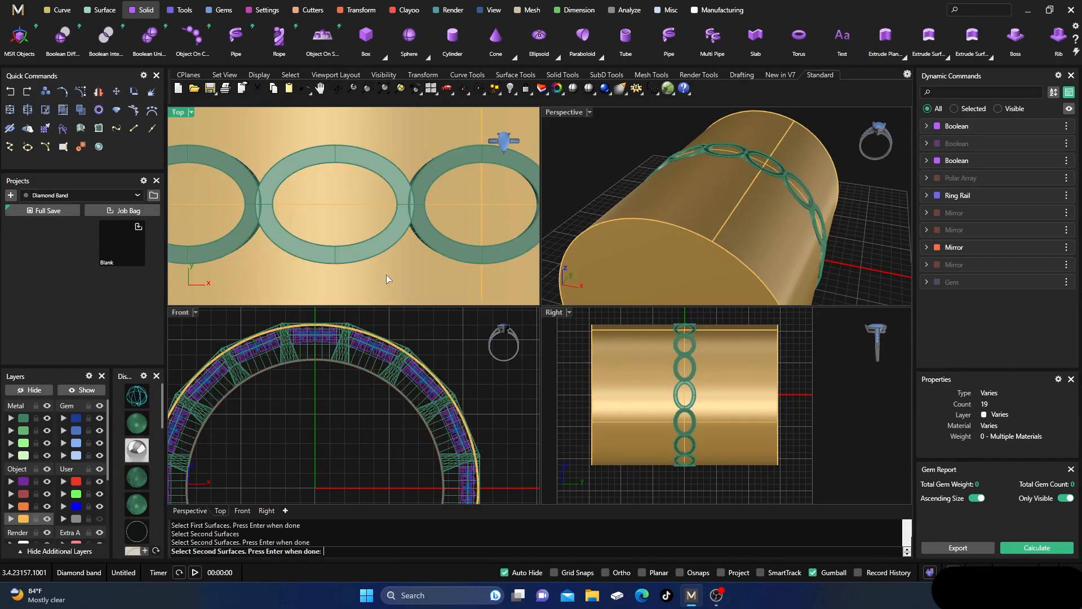
pyautogui.press('Return')
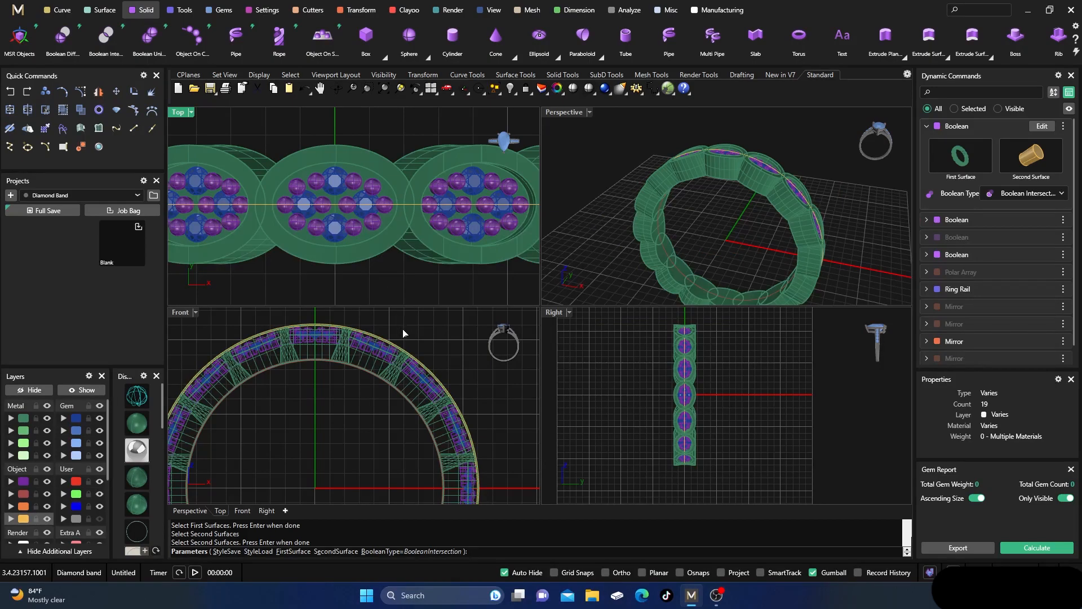
pyautogui.press('Return')
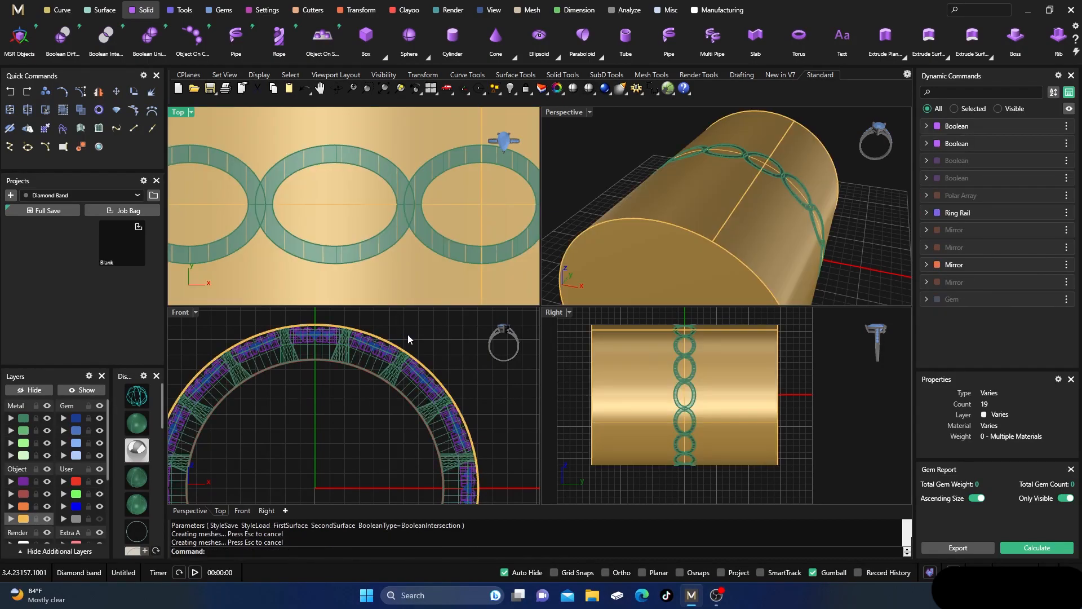
pyautogui.click(406, 292)
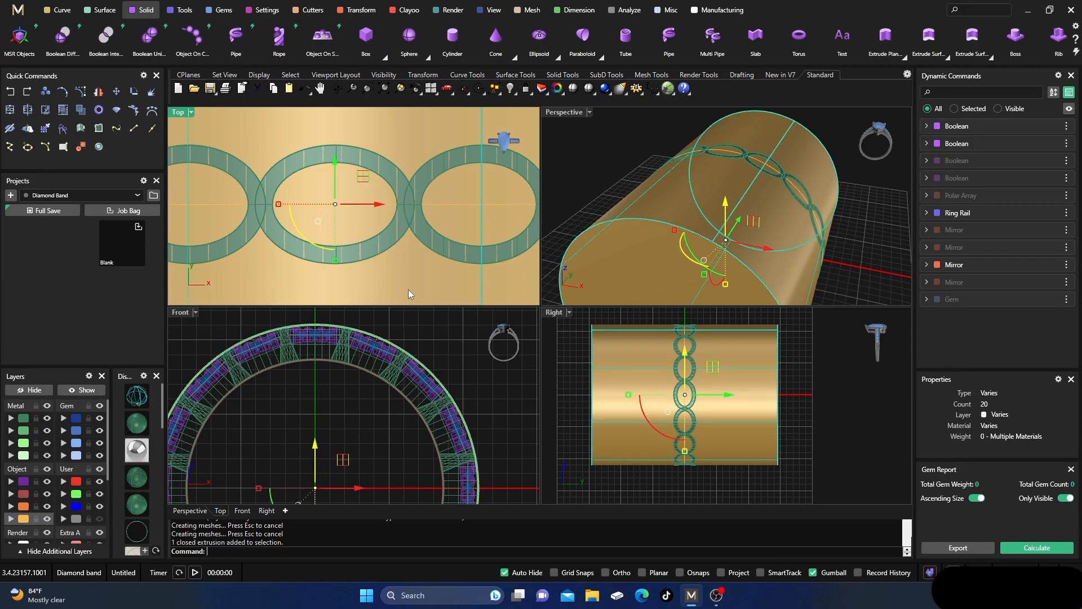
pyautogui.press('Delete')
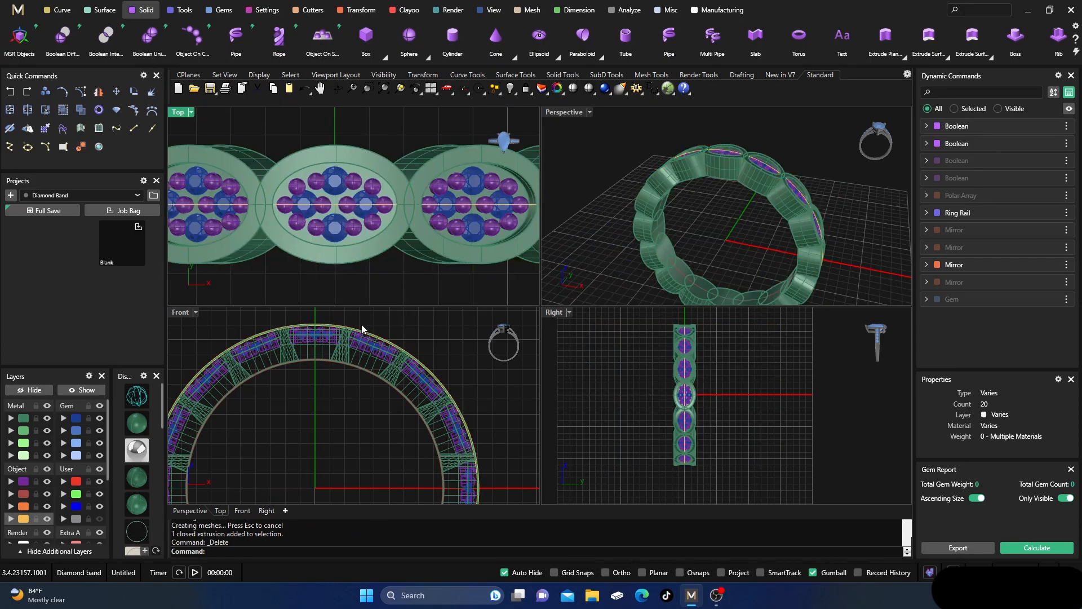
# - Move the outer construction circle to the User 04 layer
pyautogui.scroll(5, 361, 323)
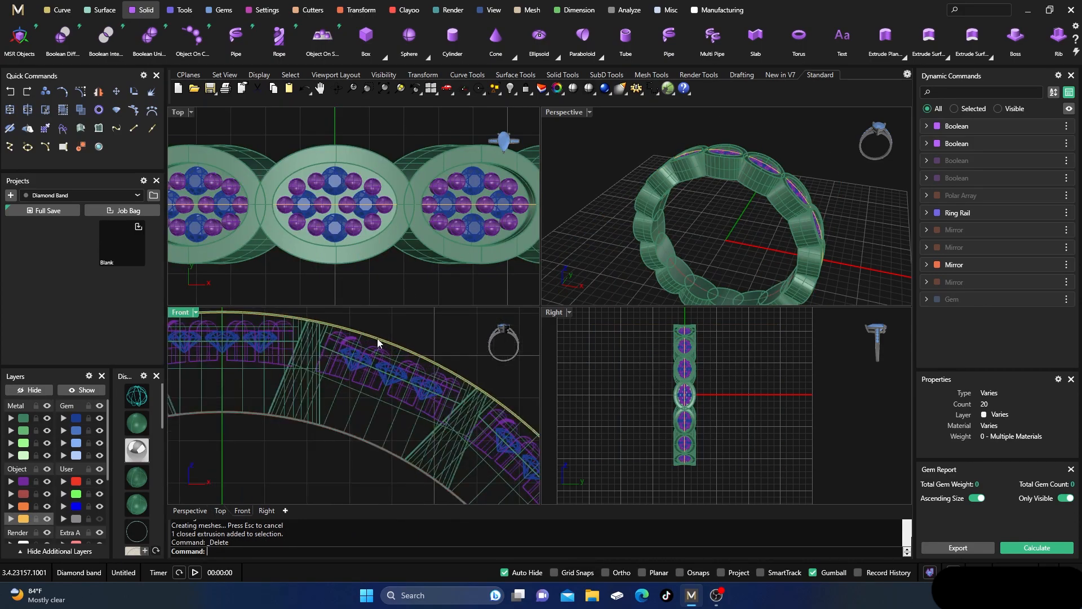
pyautogui.click(24, 520)
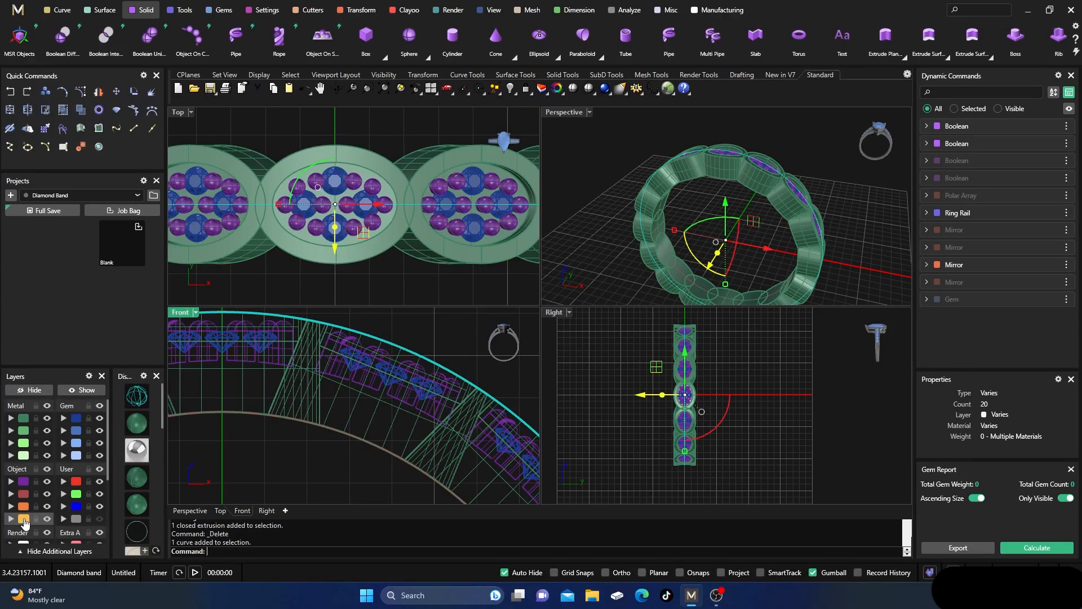
pyautogui.click(63, 518)
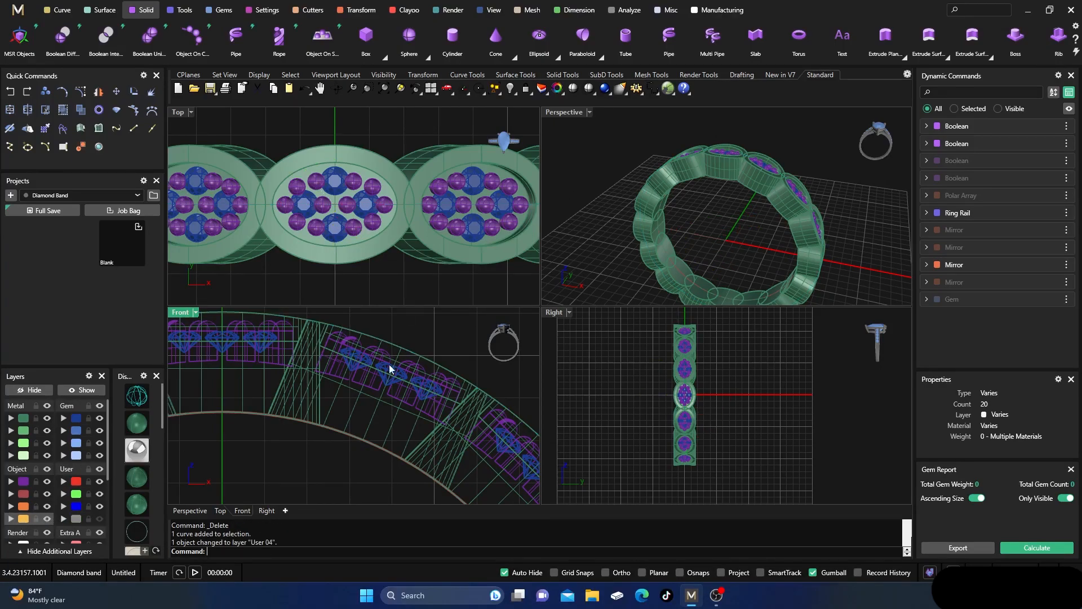
# - Examine the rounded bezels and the prongs around the band in shaded and wireframe perspective views
pyautogui.scroll(-6, 393, 370)
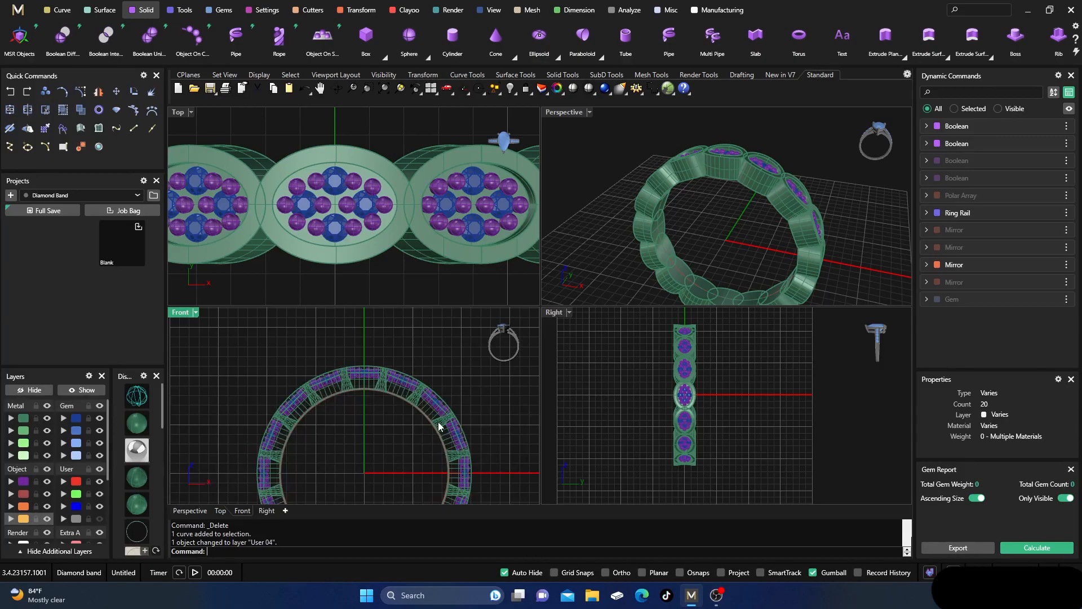
pyautogui.doubleClick(566, 113)
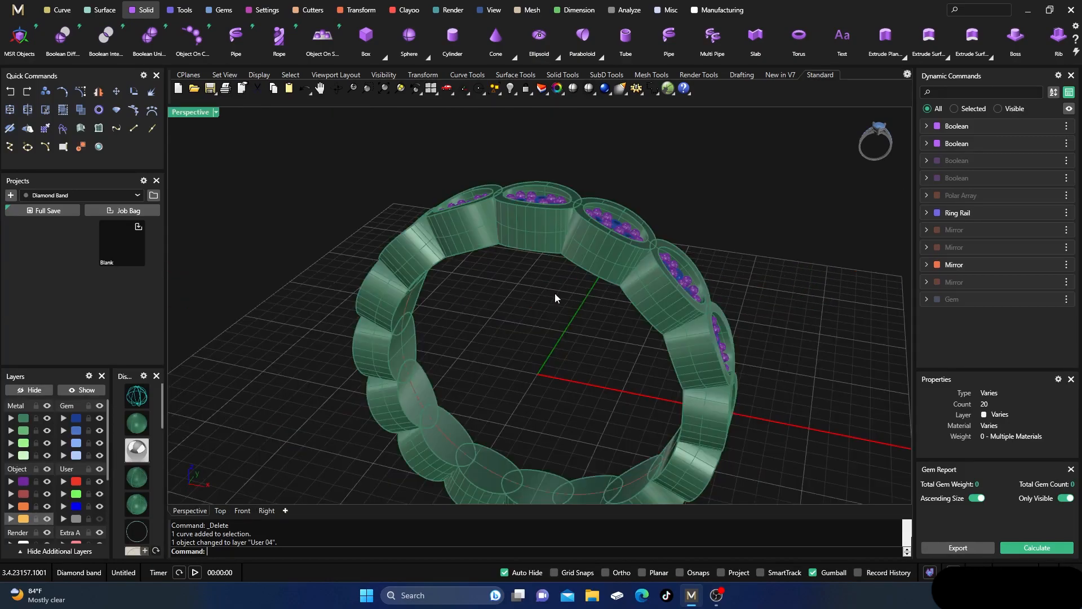
pyautogui.moveTo(557, 299); pyautogui.dragTo(515, 309, button='right')
pyautogui.scroll(5, 484, 277)
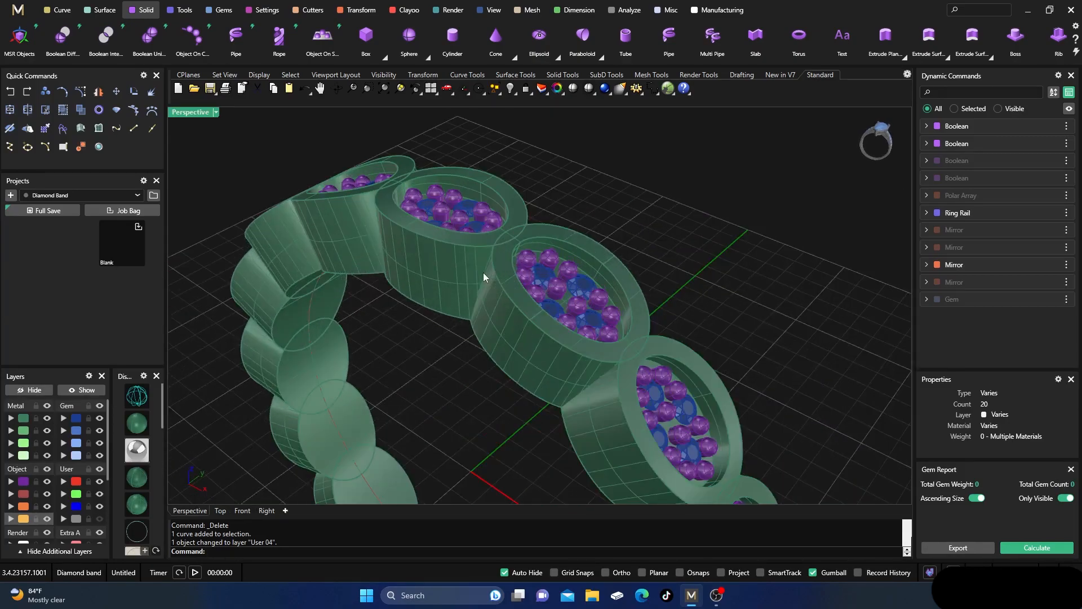
pyautogui.click(137, 400)
pyautogui.scroll(10, 507, 286)
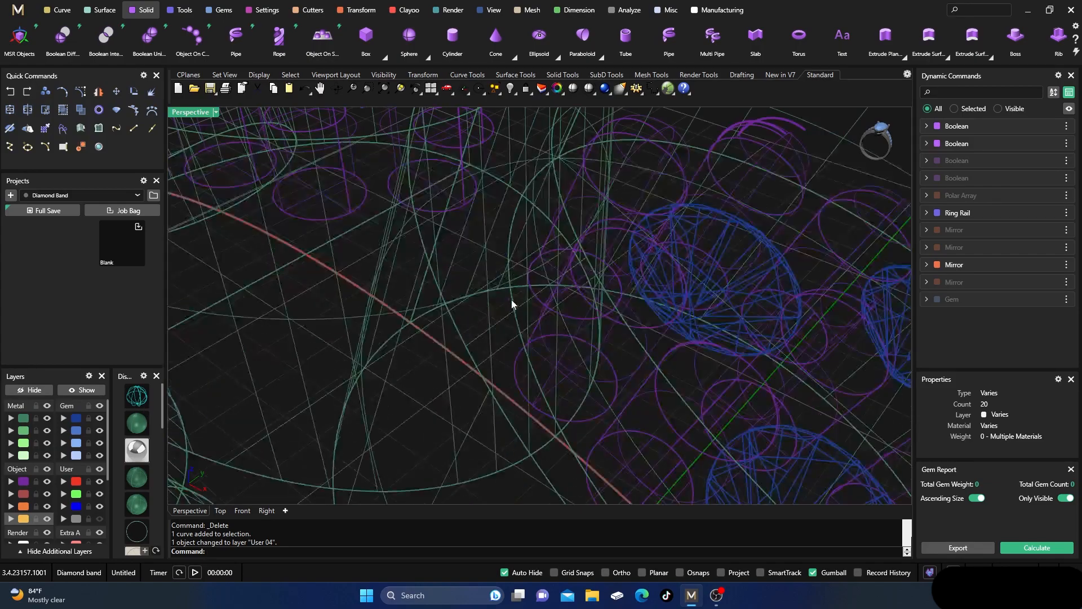
pyautogui.scroll(-7, 512, 302)
pyautogui.moveTo(511, 302); pyautogui.dragTo(466, 285, button='right')
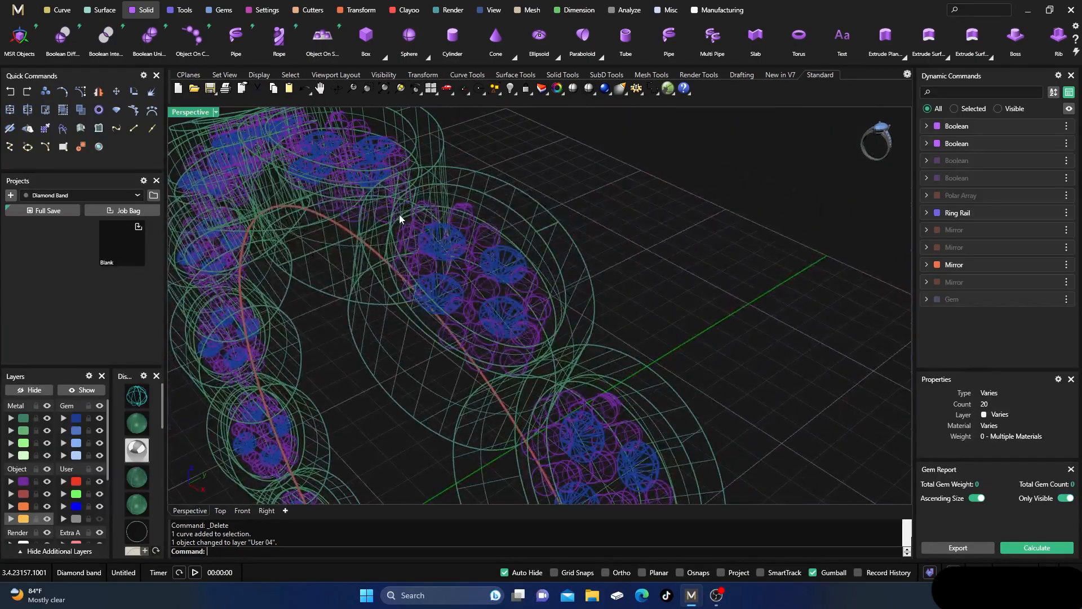
pyautogui.scroll(5, 404, 225)
pyautogui.scroll(-5, 403, 227)
pyautogui.scroll(3, 395, 274)
pyautogui.scroll(2, 449, 251)
pyautogui.scroll(-8, 449, 251)
pyautogui.moveTo(407, 333); pyautogui.dragTo(465, 330, button='right')
pyautogui.click(142, 424)
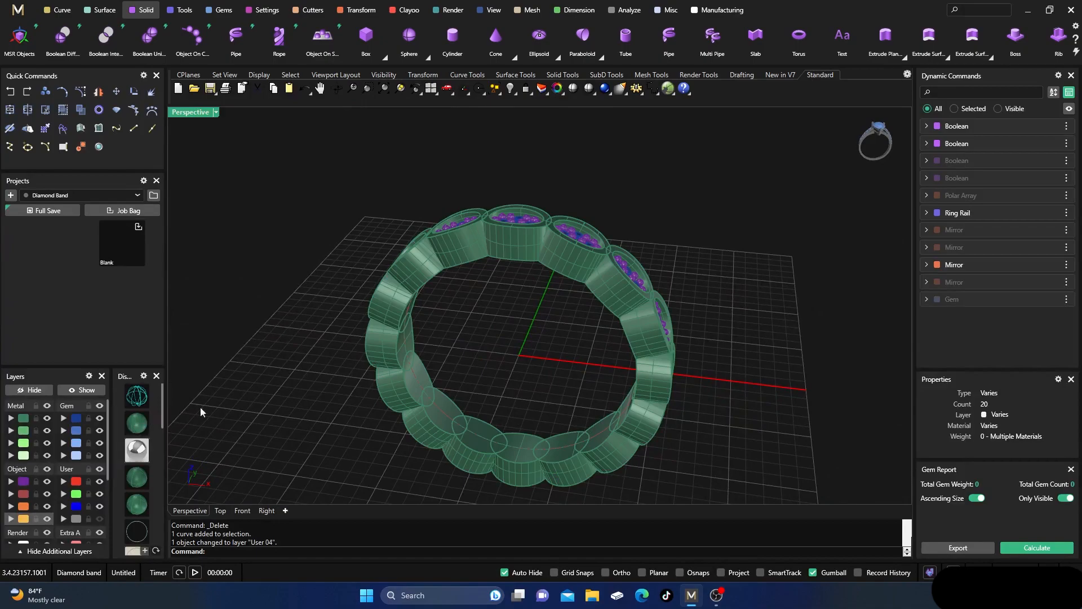
pyautogui.moveTo(257, 397); pyautogui.dragTo(252, 413, button='right')
# - Examine the band's overlapping bezels by selecting them together and individually, checking which are separate solids
pyautogui.click(523, 274)
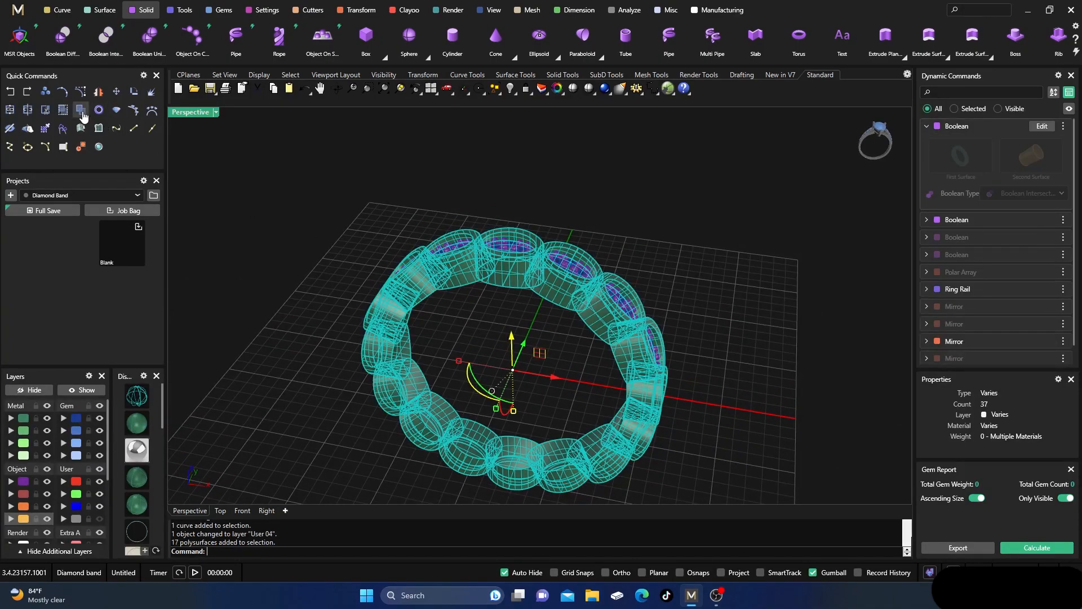
pyautogui.press('Escape')
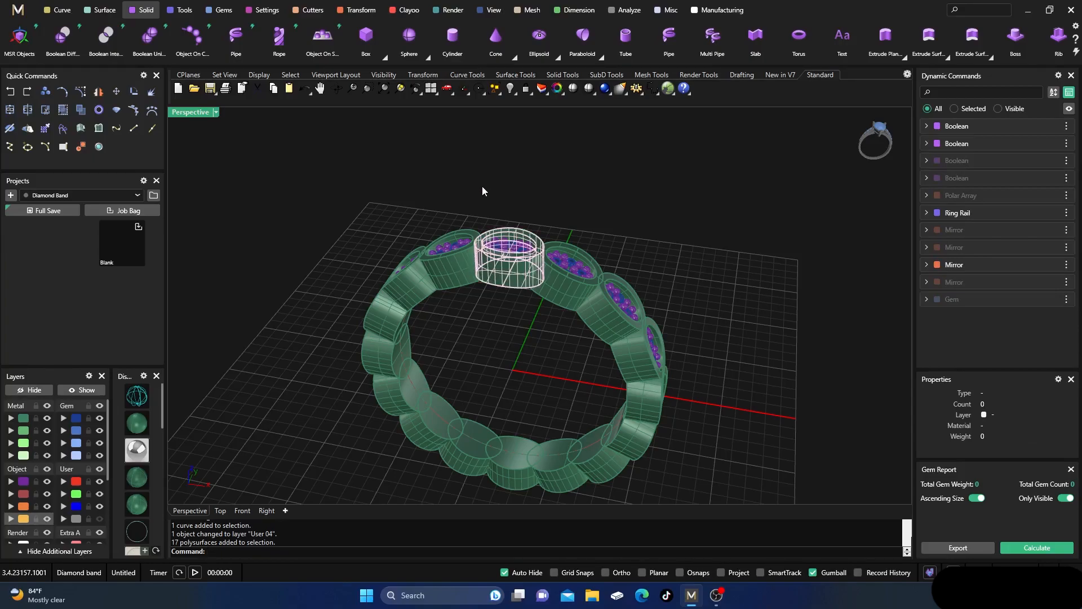
pyautogui.click(551, 307)
pyautogui.click(484, 213)
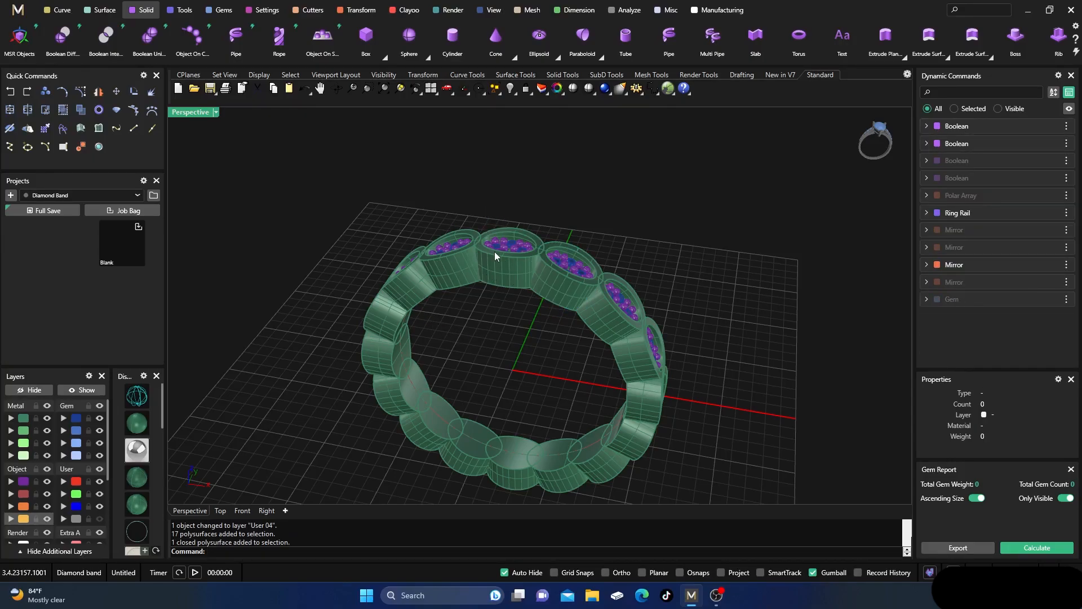
pyautogui.moveTo(486, 254); pyautogui.dragTo(485, 313, button='right')
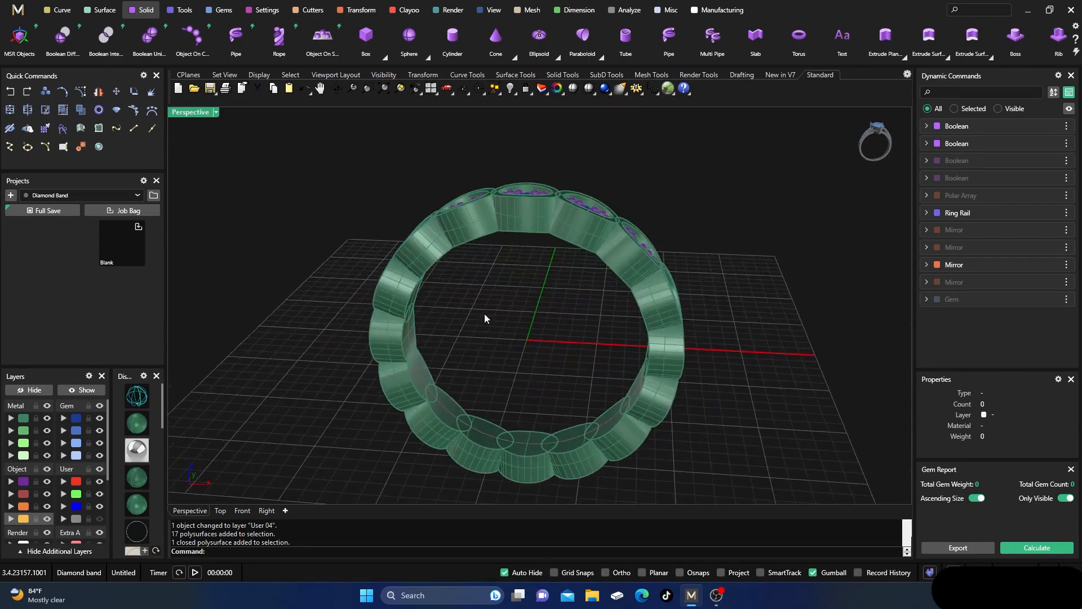
pyautogui.click(529, 218)
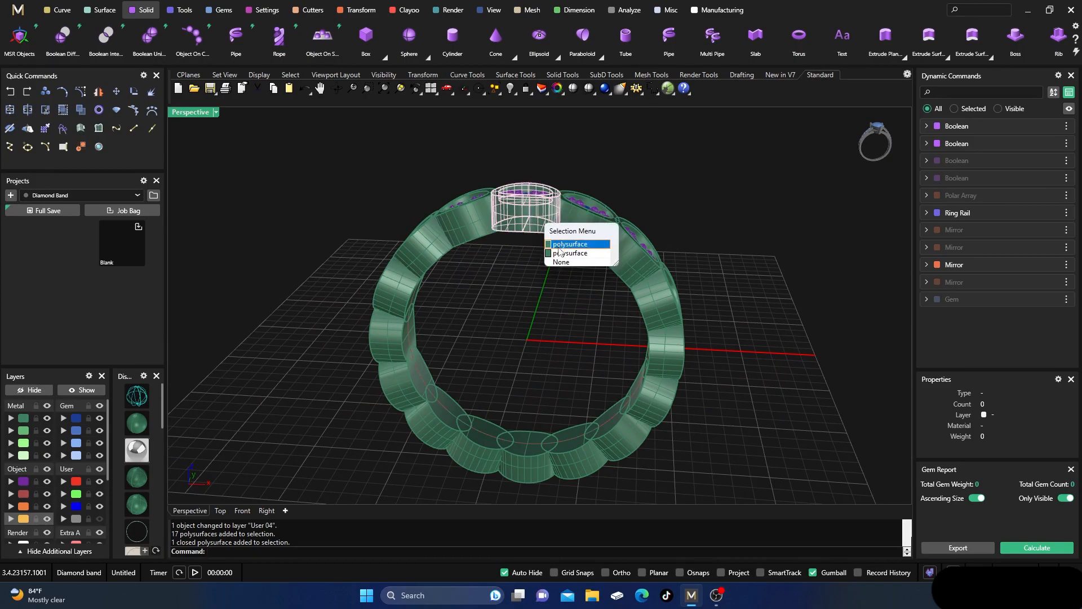
pyautogui.click(520, 265)
pyautogui.click(462, 217)
pyautogui.click(510, 277)
pyautogui.click(531, 215)
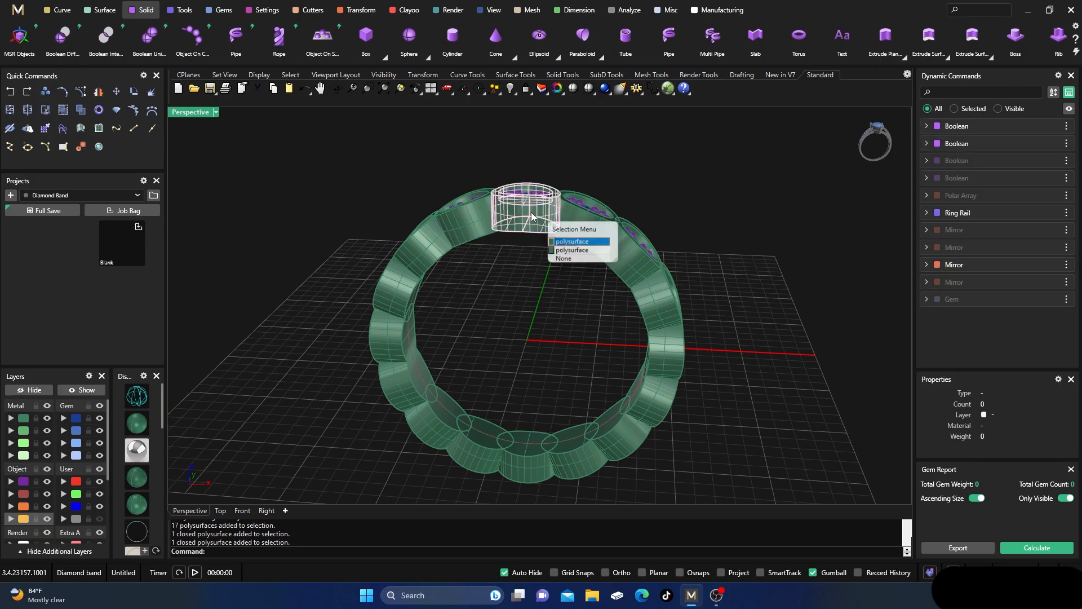
pyautogui.click(556, 252)
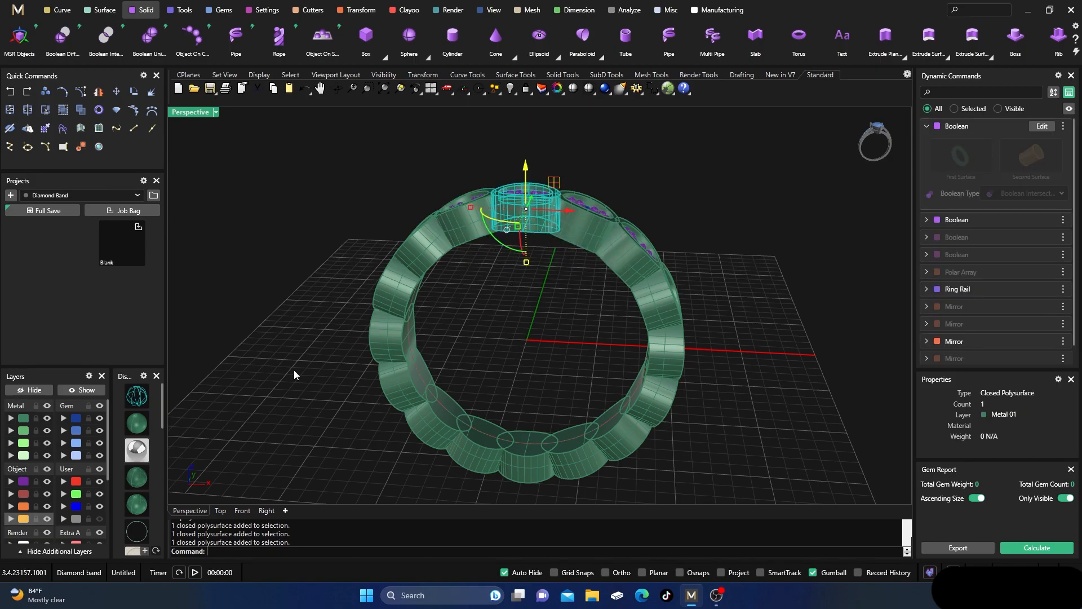
pyautogui.click(71, 517)
pyautogui.click(529, 212)
pyautogui.click(472, 231)
pyautogui.click(423, 262)
pyautogui.click(406, 301)
pyautogui.click(397, 344)
pyautogui.click(396, 392)
pyautogui.click(515, 340)
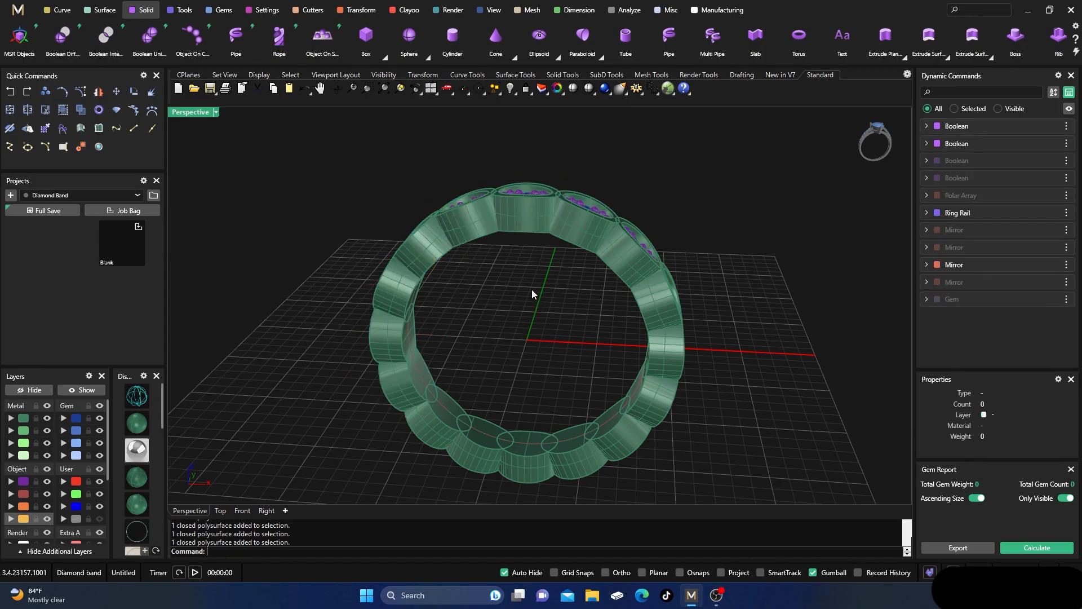
pyautogui.moveTo(531, 290); pyautogui.dragTo(533, 296, button='right')
# - Select every other bezel around the band, starting with the topmost one, and move these eight to the Metal 02 layer
pyautogui.click(517, 242)
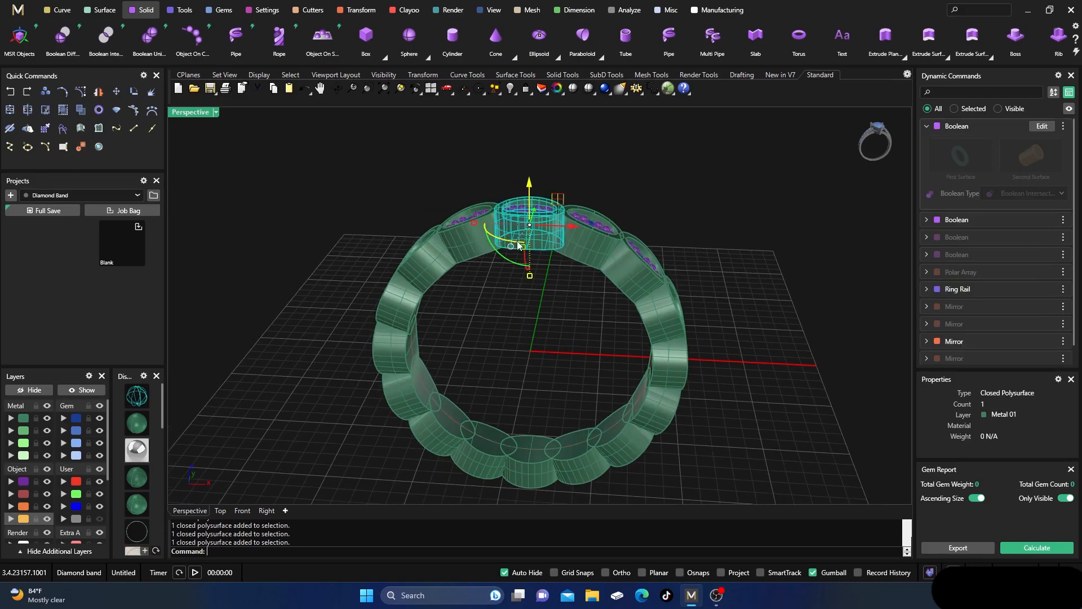
pyautogui.keyDown('shift'); pyautogui.click(421, 263); pyautogui.keyUp('shift')
pyautogui.keyDown('shift'); pyautogui.click(401, 355); pyautogui.keyUp('shift')
pyautogui.keyDown('shift'); pyautogui.click(435, 432); pyautogui.keyUp('shift')
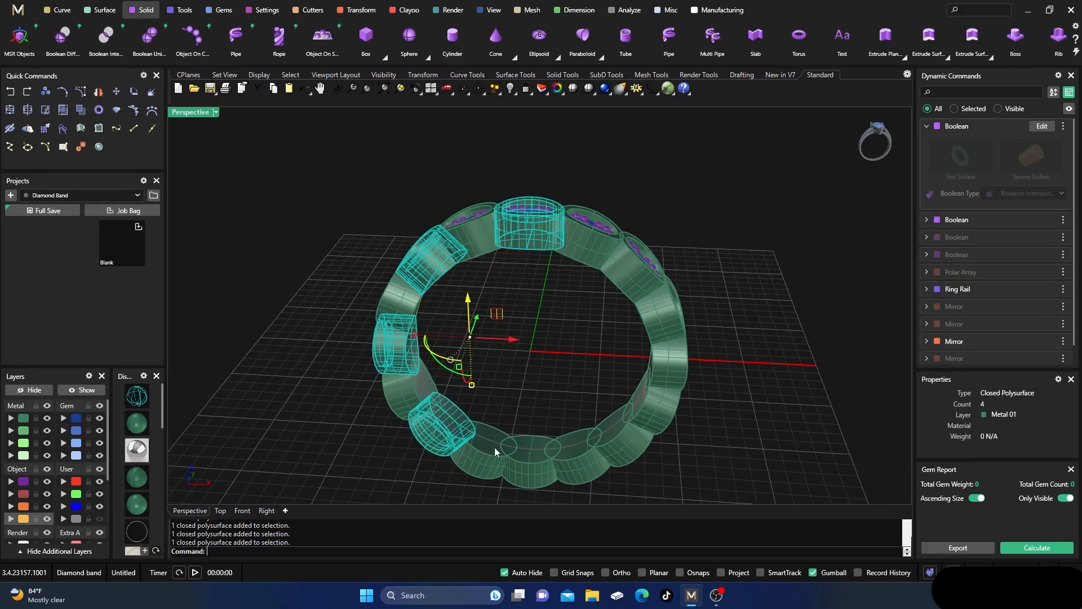
pyautogui.keyDown('shift'); pyautogui.click(525, 468); pyautogui.keyUp('shift')
pyautogui.keyDown('shift'); pyautogui.click(623, 452); pyautogui.keyUp('shift')
pyautogui.keyDown('shift'); pyautogui.click(665, 373); pyautogui.keyUp('shift')
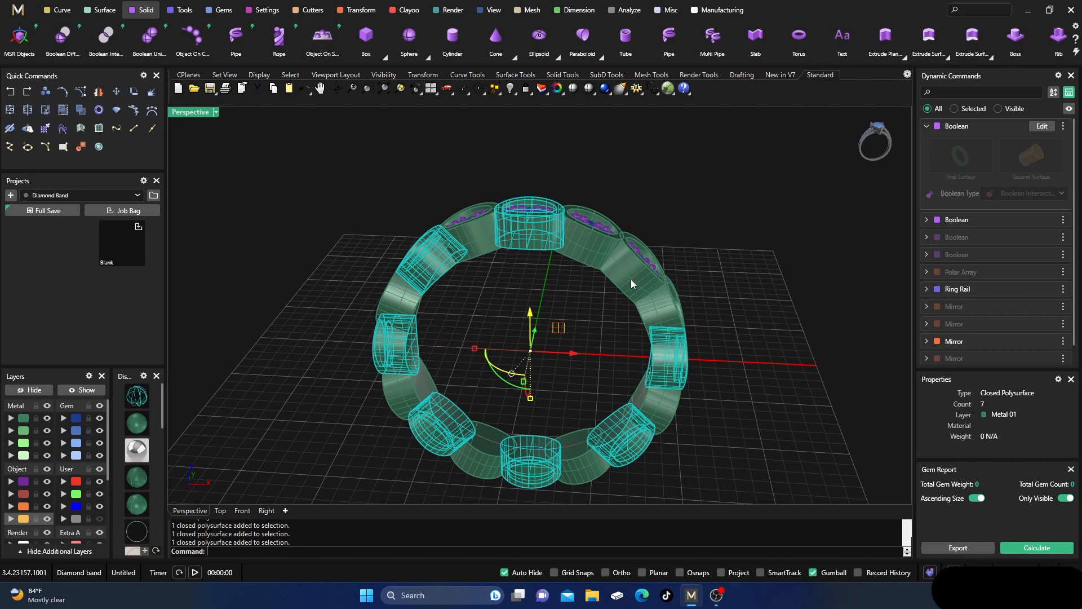
pyautogui.keyDown('shift'); pyautogui.click(634, 288); pyautogui.keyUp('shift')
pyautogui.click(10, 431)
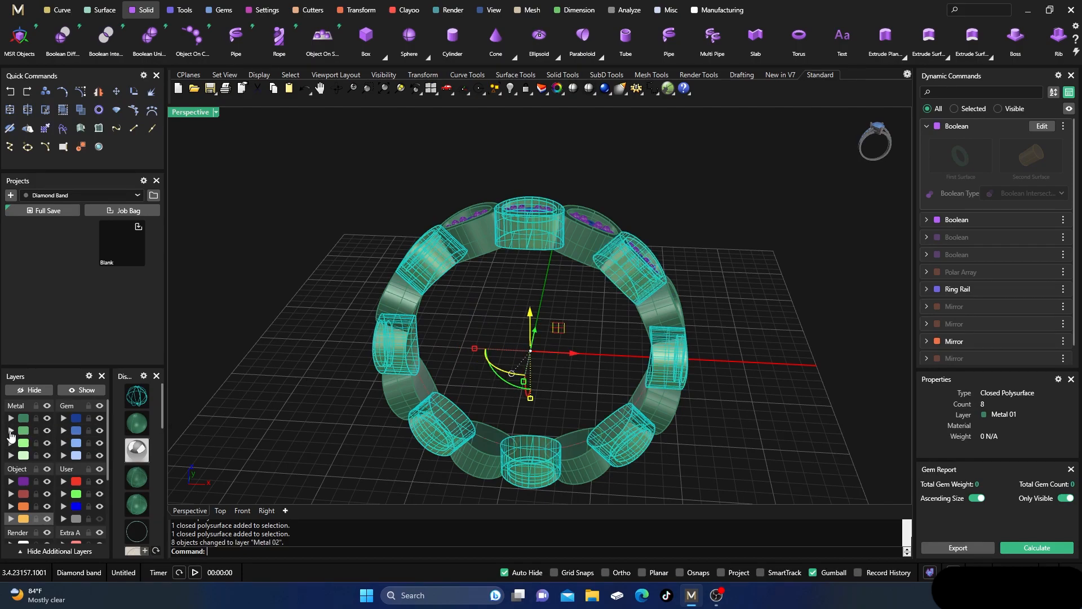
pyautogui.click(307, 276)
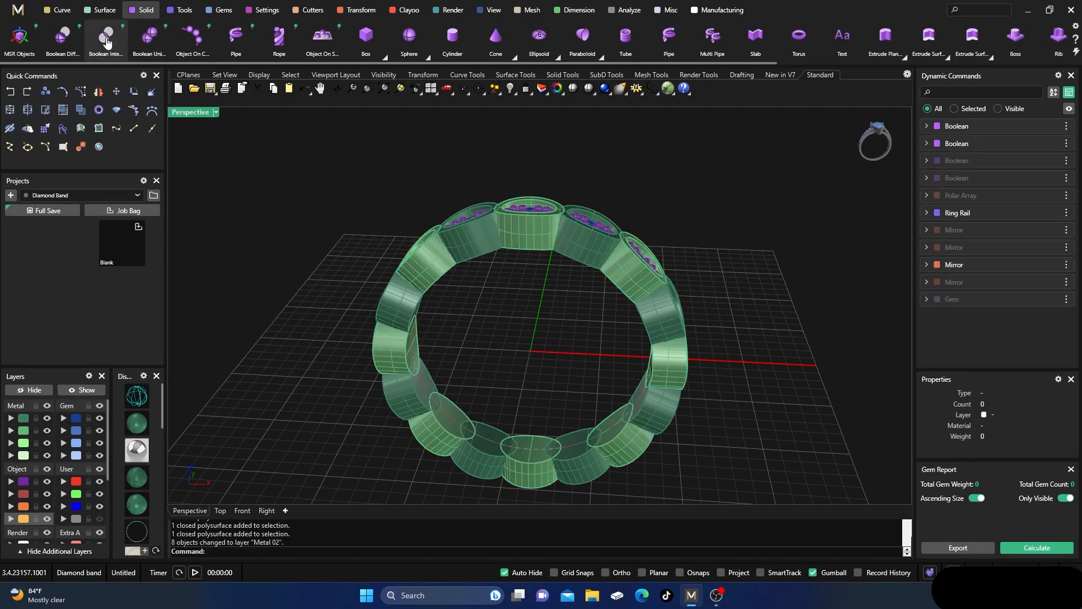
# - Join the Metal 01 bezels with the Metal 02 bezels into one band using Boolean Union
pyautogui.click(150, 37)
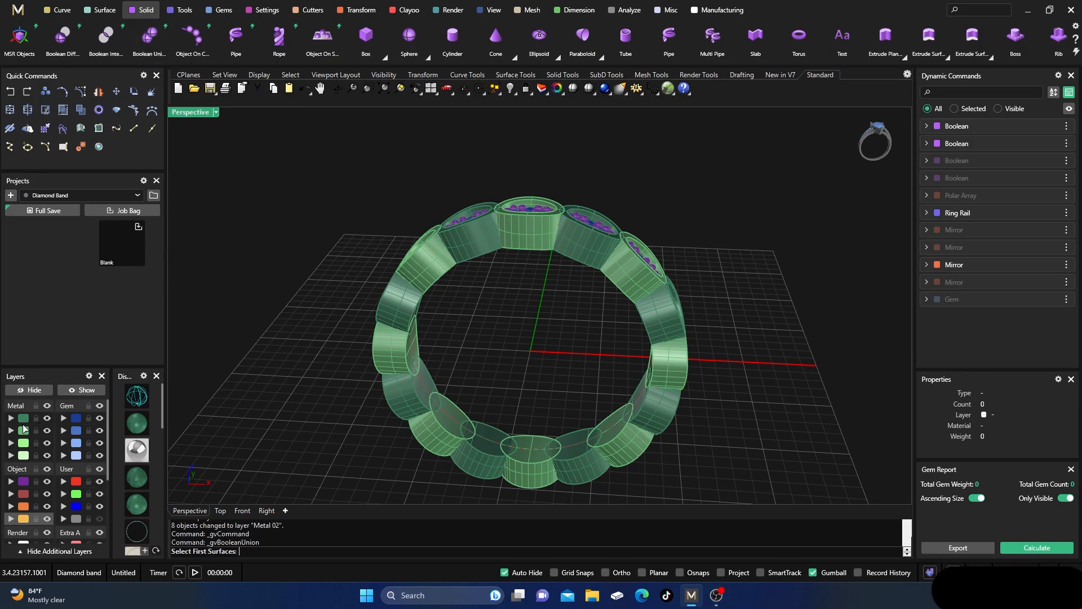
pyautogui.click(24, 430)
pyautogui.rightClick(235, 353)
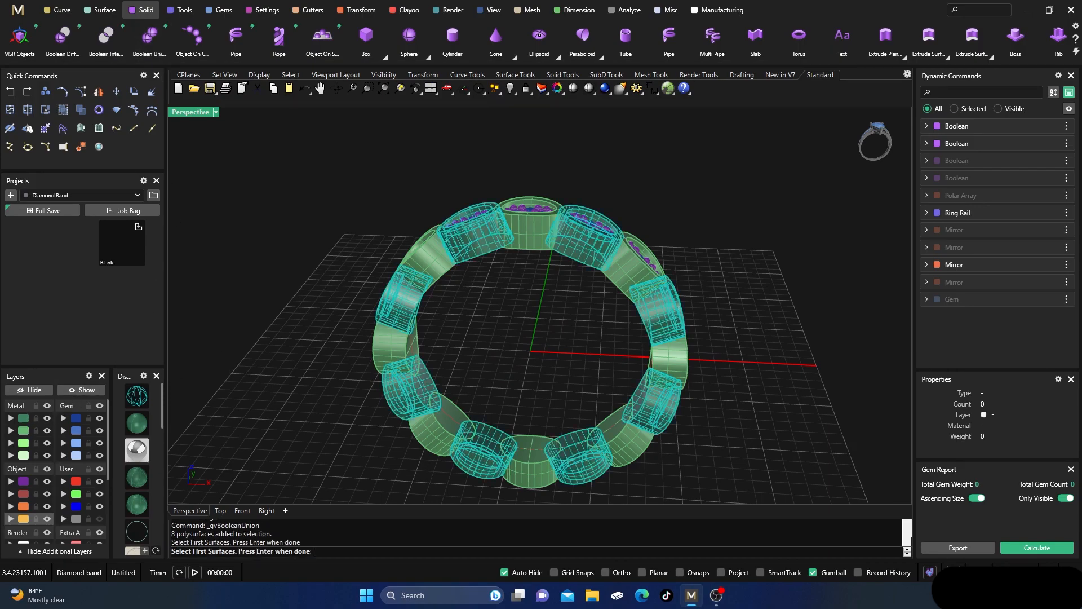
pyautogui.click(22, 431)
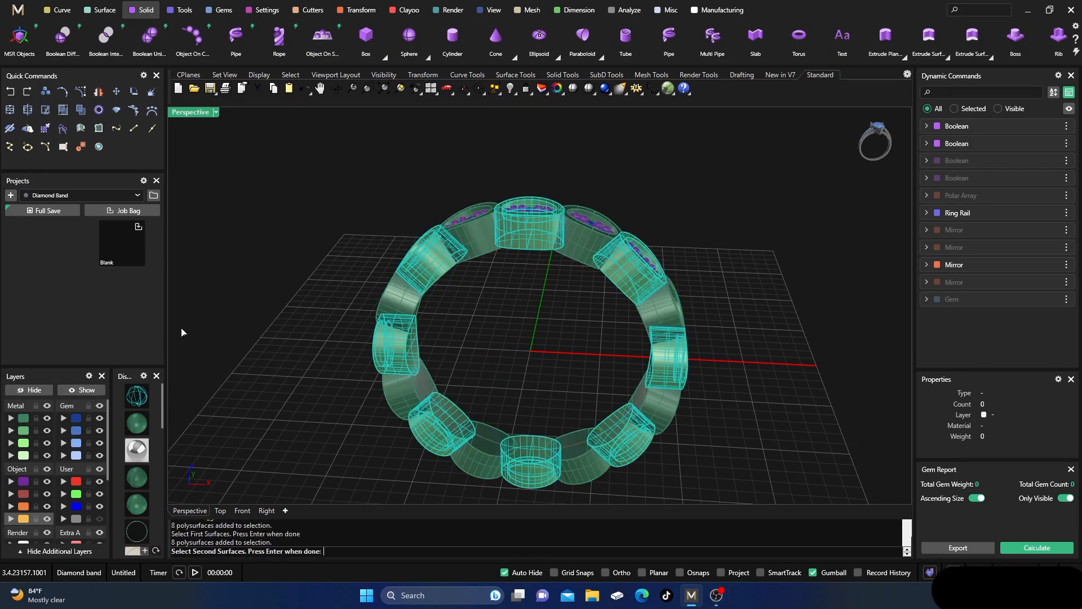
pyautogui.rightClick(248, 276)
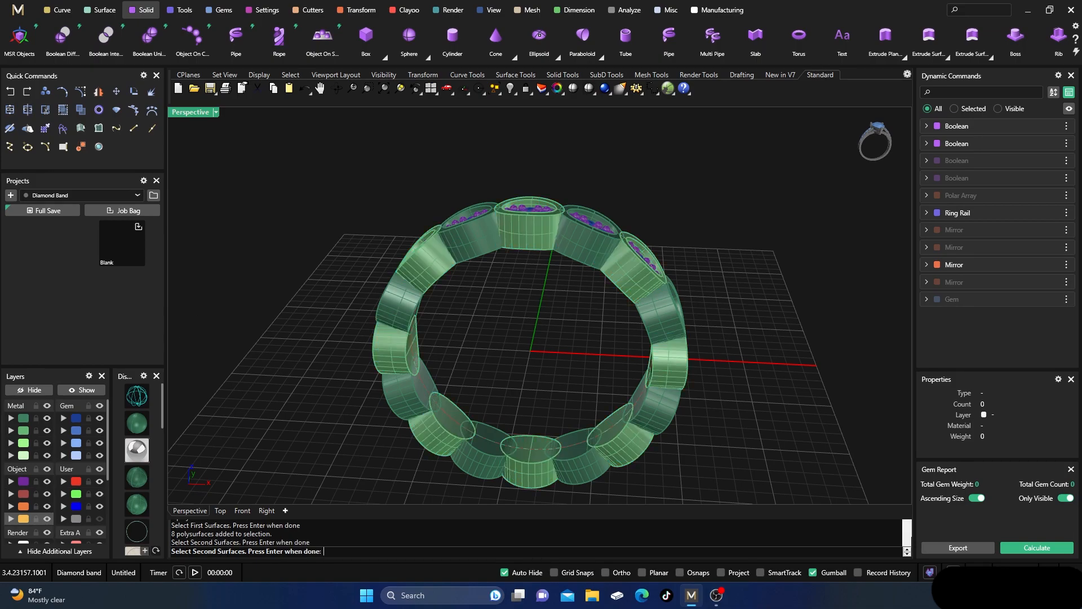
pyautogui.rightClick(337, 363)
pyautogui.rightClick(342, 355)
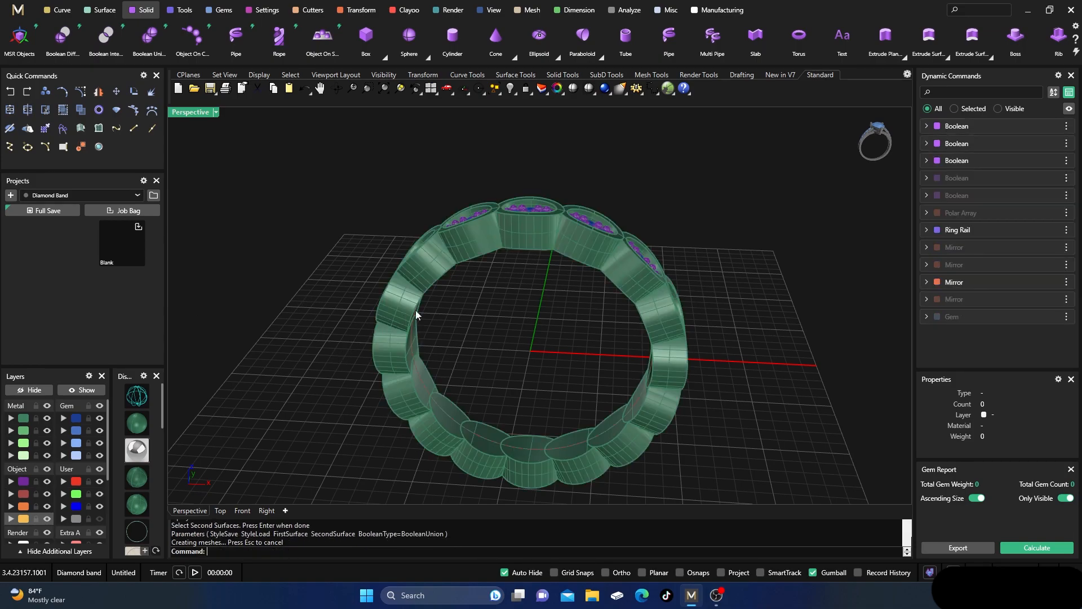
# - Hide the united band to check for leftover pieces, and show it again
pyautogui.click(468, 249)
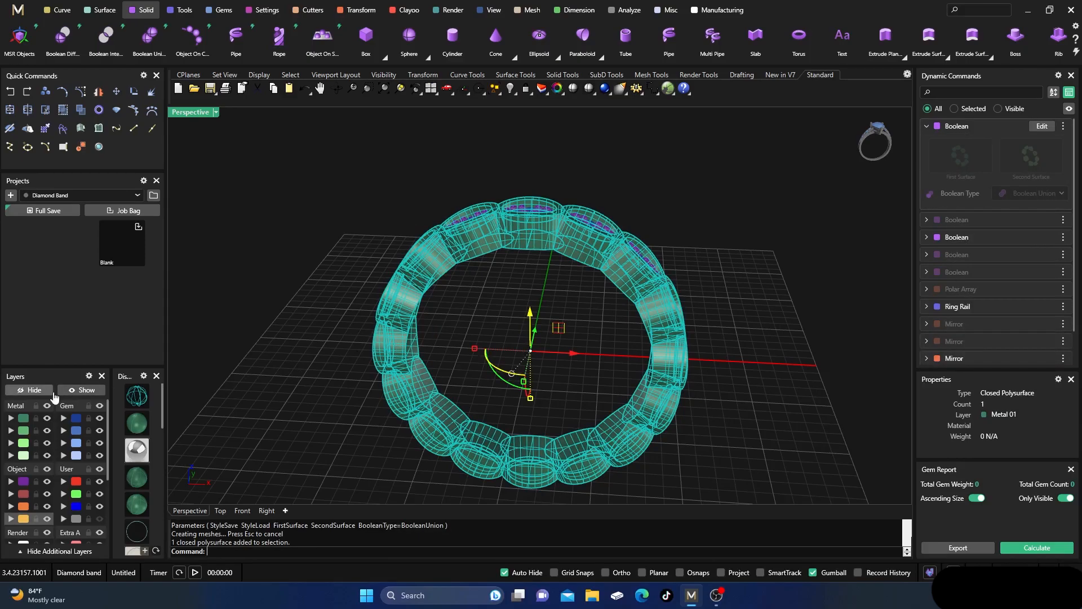
pyautogui.click(23, 390)
pyautogui.click(83, 390)
# - Examine the united band's bezel rims, gem settings, inner surface and side walls from several angles
pyautogui.moveTo(372, 209); pyautogui.dragTo(496, 321, button='right')
pyautogui.scroll(3, 557, 241)
pyautogui.scroll(6, 484, 325)
pyautogui.scroll(-5, 530, 332)
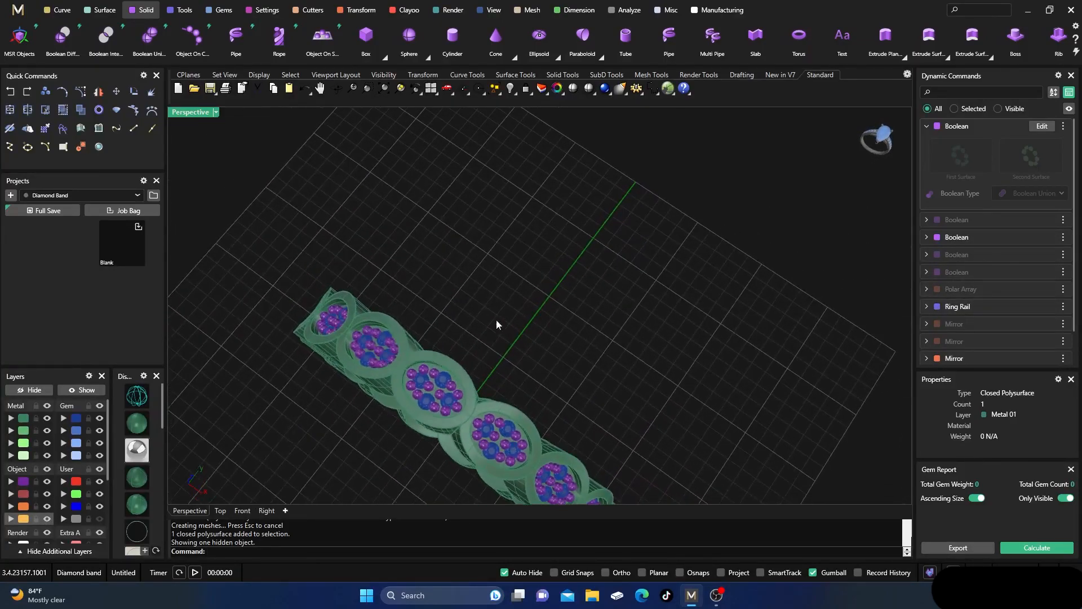
pyautogui.scroll(4, 489, 402)
pyautogui.scroll(2, 461, 398)
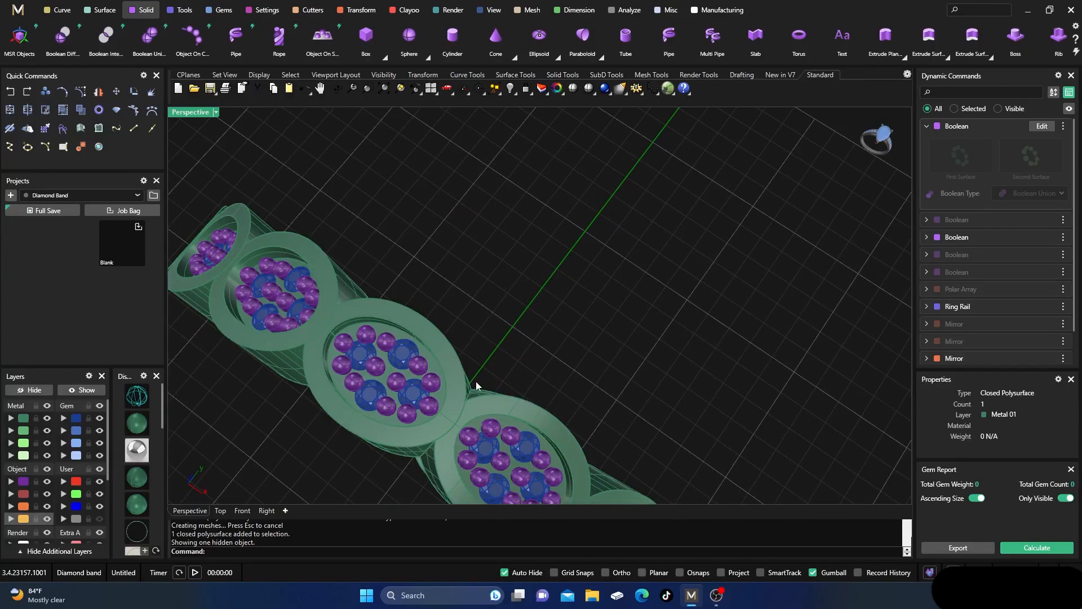
pyautogui.scroll(-5, 477, 377)
pyautogui.moveTo(479, 370); pyautogui.dragTo(539, 196, button='right')
pyautogui.scroll(-3, 470, 316)
pyautogui.scroll(3, 492, 269)
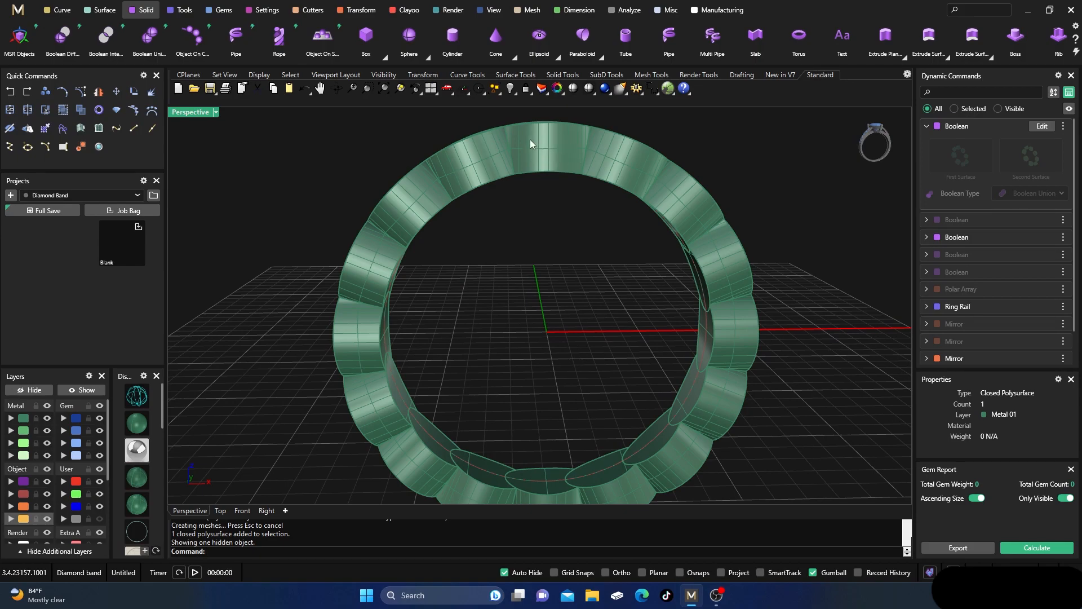
pyautogui.moveTo(500, 214); pyautogui.dragTo(350, 270, button='right')
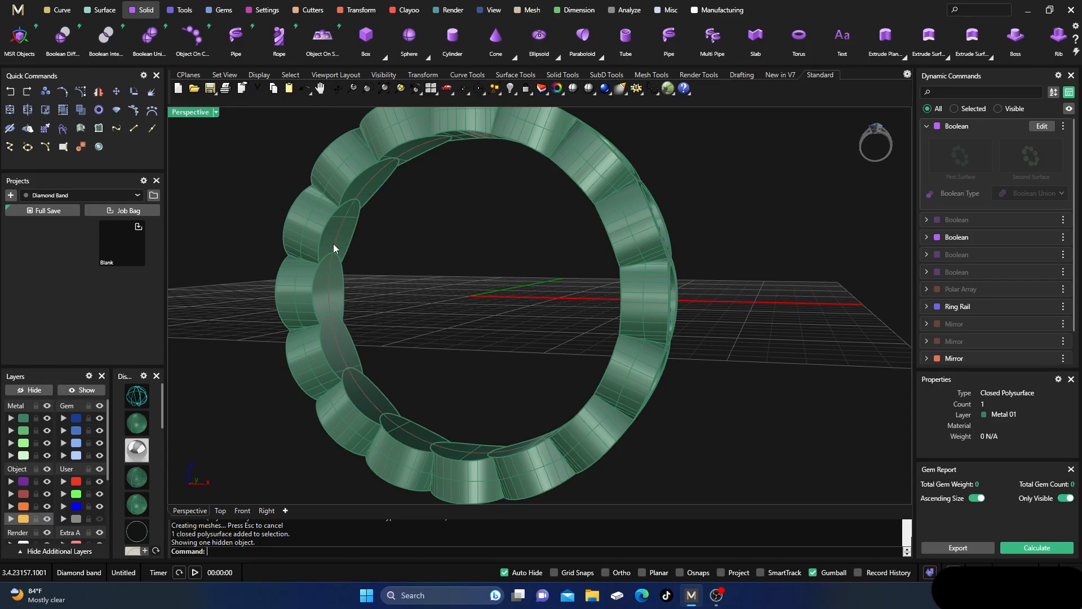
pyautogui.moveTo(404, 222); pyautogui.dragTo(460, 265, button='right')
pyautogui.scroll(-6, 475, 216)
pyautogui.scroll(2, 458, 327)
pyautogui.scroll(6, 468, 318)
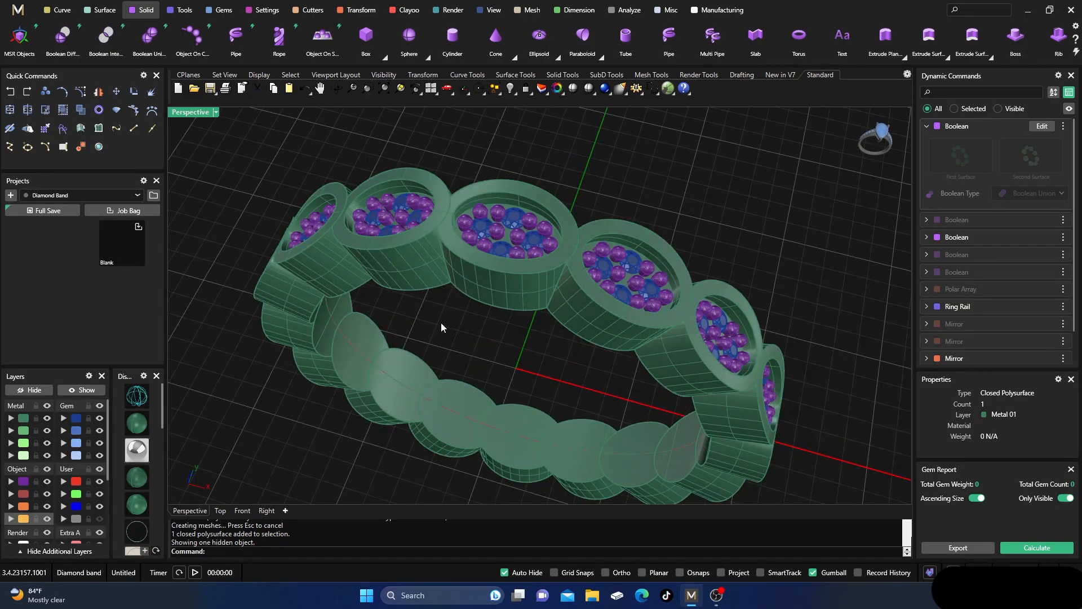
pyautogui.scroll(-3, 441, 322)
pyautogui.moveTo(455, 314); pyautogui.dragTo(471, 329, button='right')
pyautogui.scroll(3, 464, 318)
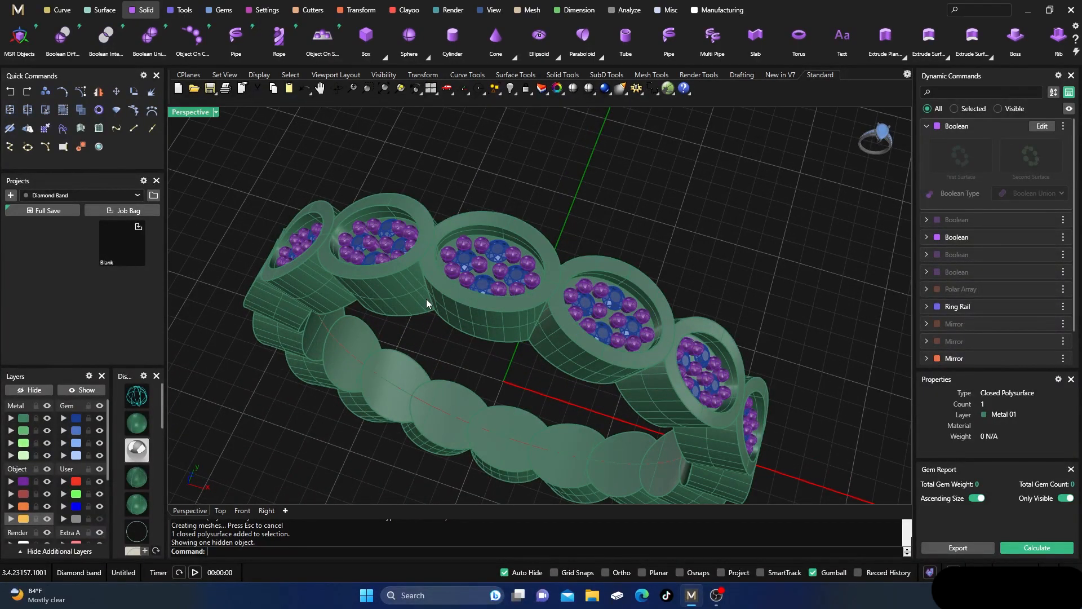
pyautogui.scroll(-3, 458, 359)
pyautogui.moveTo(458, 361); pyautogui.dragTo(437, 270, button='right')
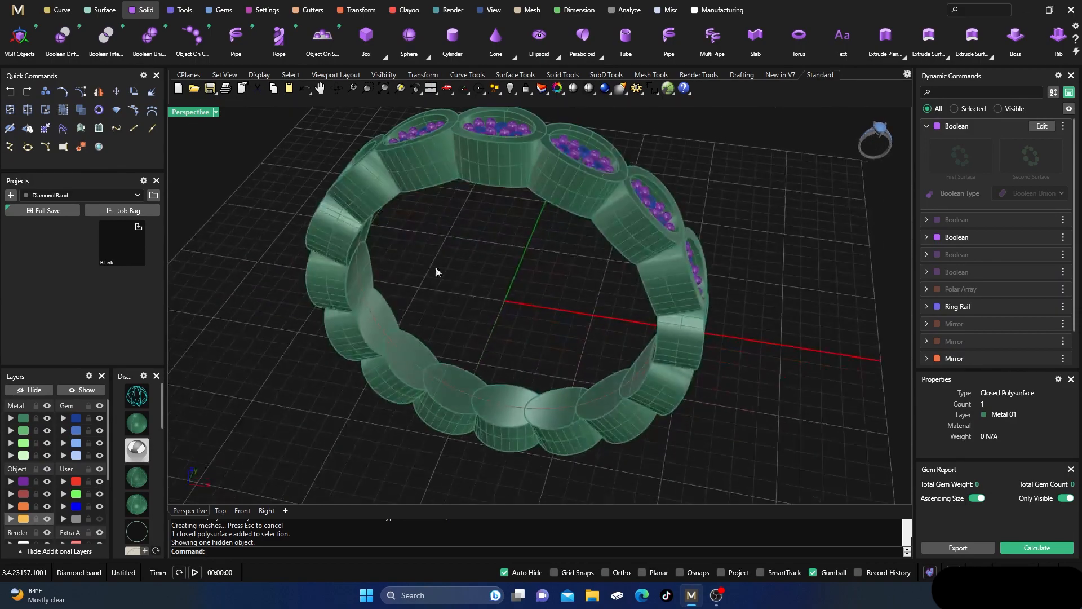
# - Show any hidden objects and select the band at several bezels to check that it is a single solid
pyautogui.hotkey('ctrl', 'alt', 'h')
pyautogui.click(426, 171)
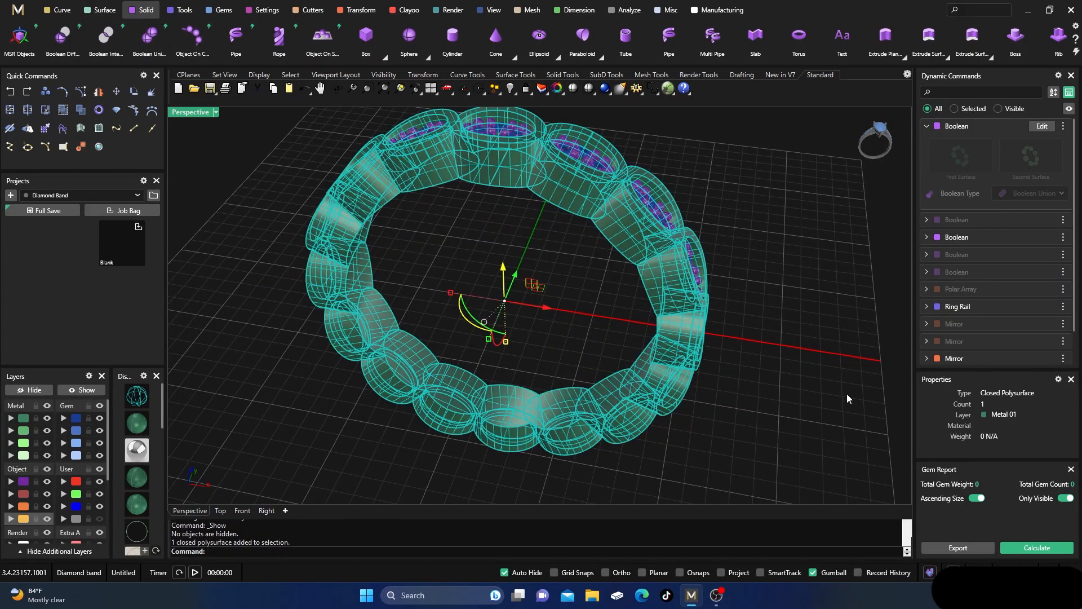
pyautogui.press('Escape')
pyautogui.click(613, 248)
pyautogui.click(788, 178)
pyautogui.click(580, 211)
pyautogui.click(719, 191)
pyautogui.moveTo(487, 210); pyautogui.dragTo(479, 237, button='right')
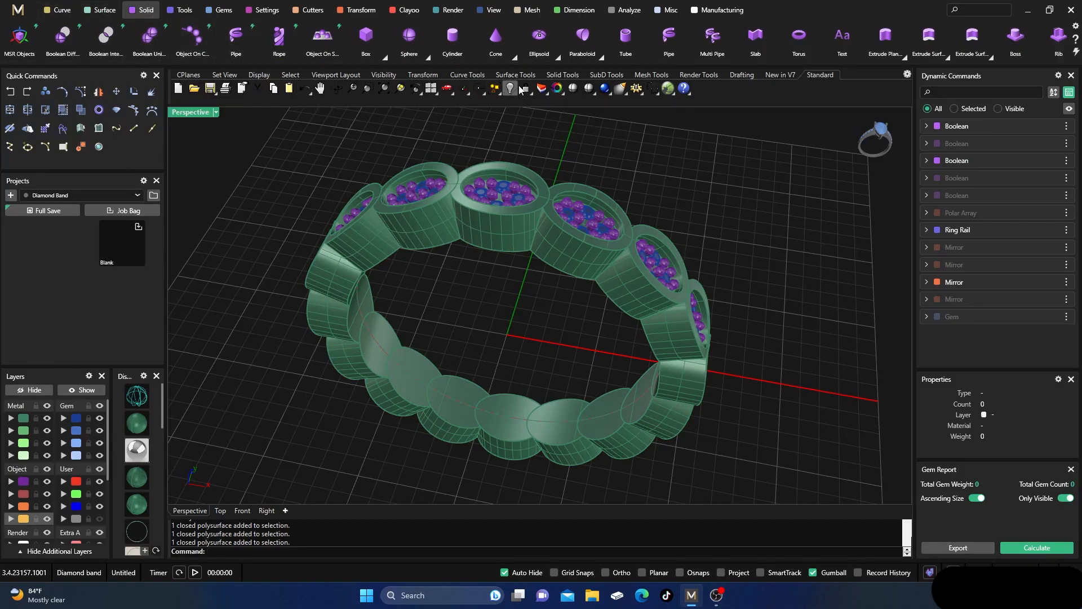
# - Start Fillet Edge and select the vertical edges between all neighbouring bezels around the whole band
pyautogui.scroll(-2, 789, 52)
pyautogui.scroll(-1, 789, 52)
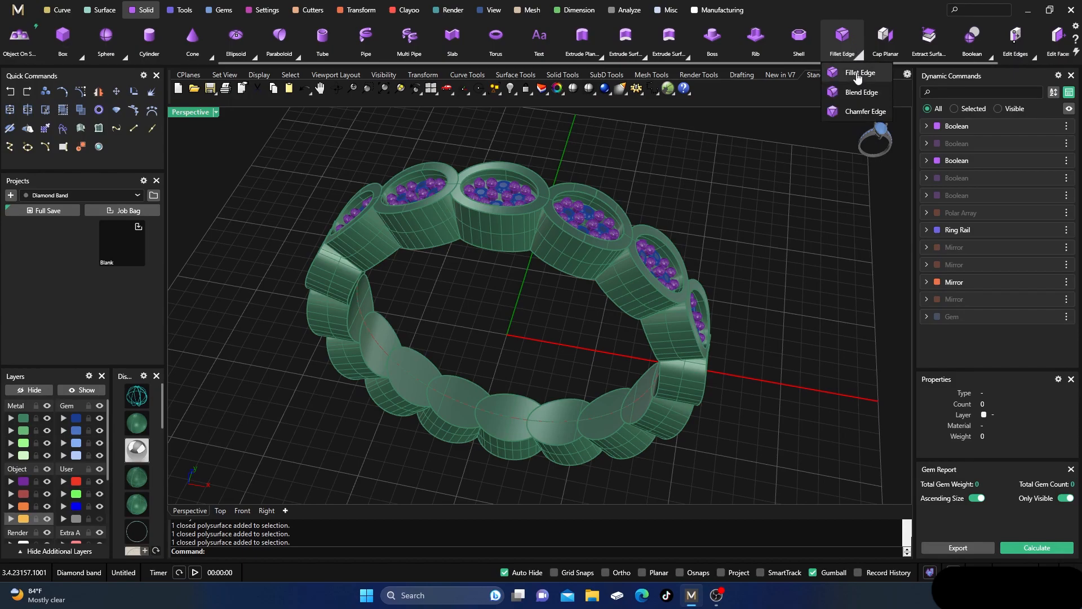
pyautogui.click(858, 58)
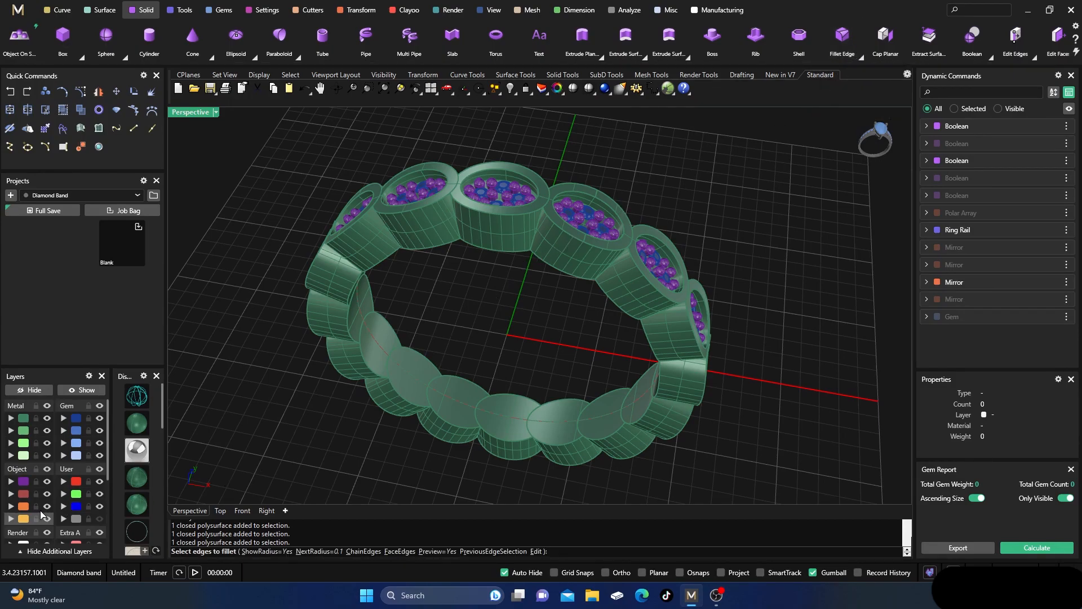
pyautogui.moveTo(470, 298); pyautogui.dragTo(475, 257, button='right')
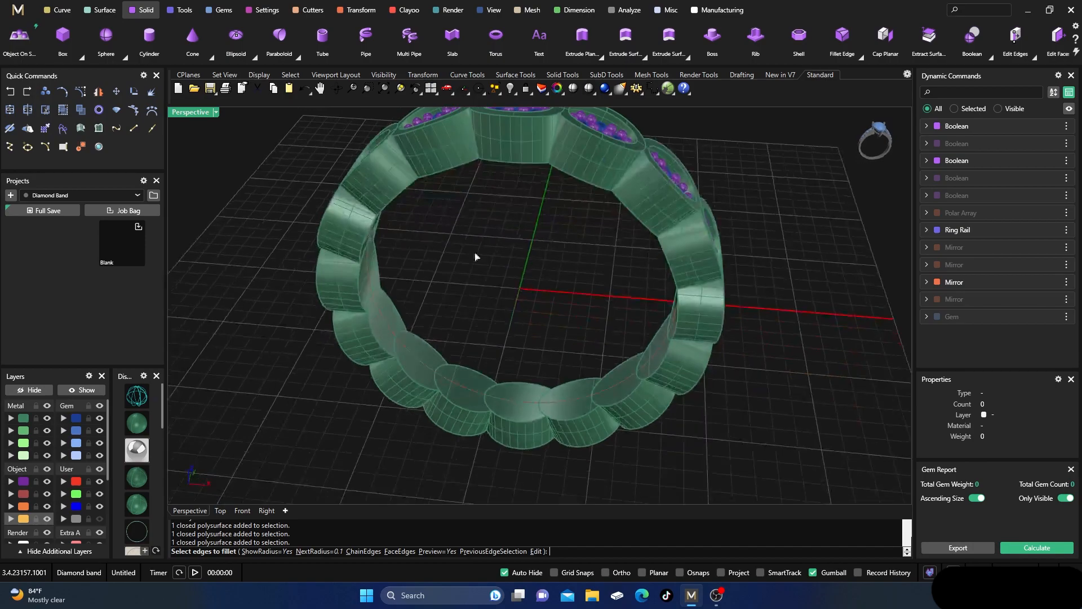
pyautogui.click(472, 125)
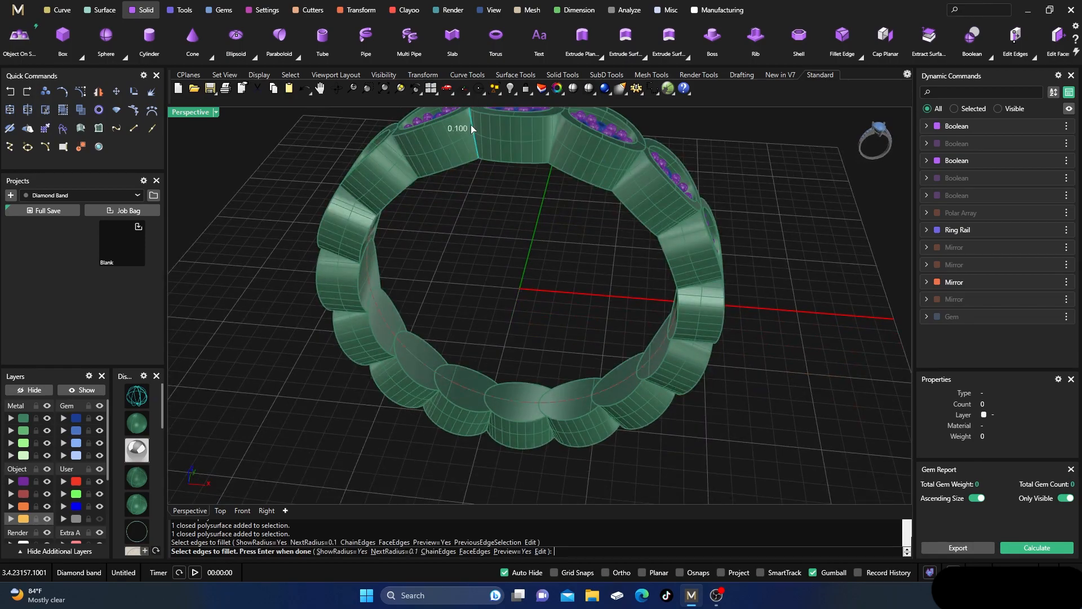
pyautogui.click(406, 161)
pyautogui.click(361, 211)
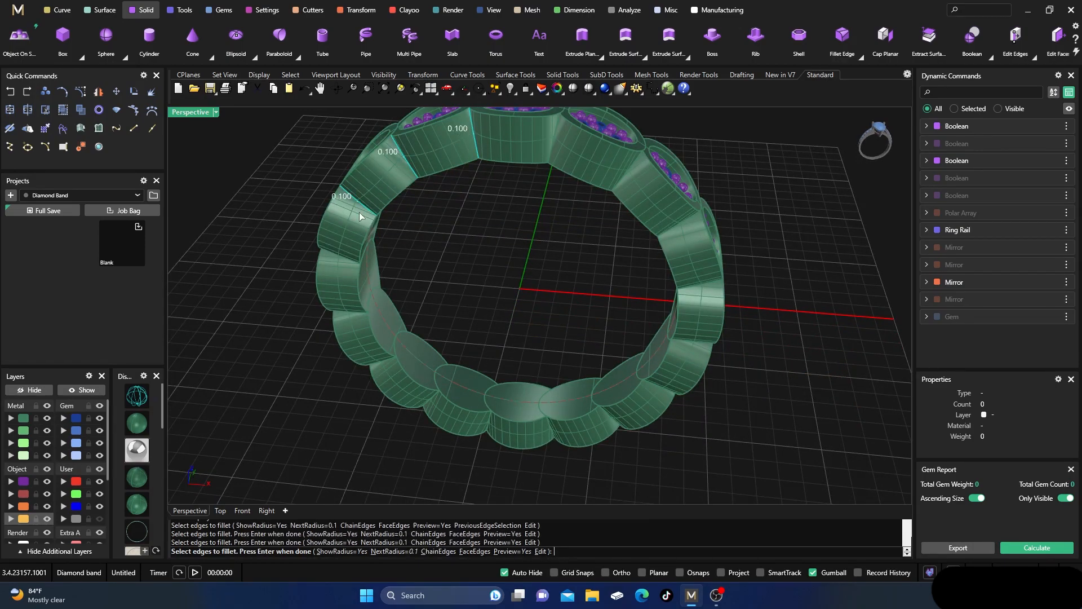
pyautogui.click(345, 263)
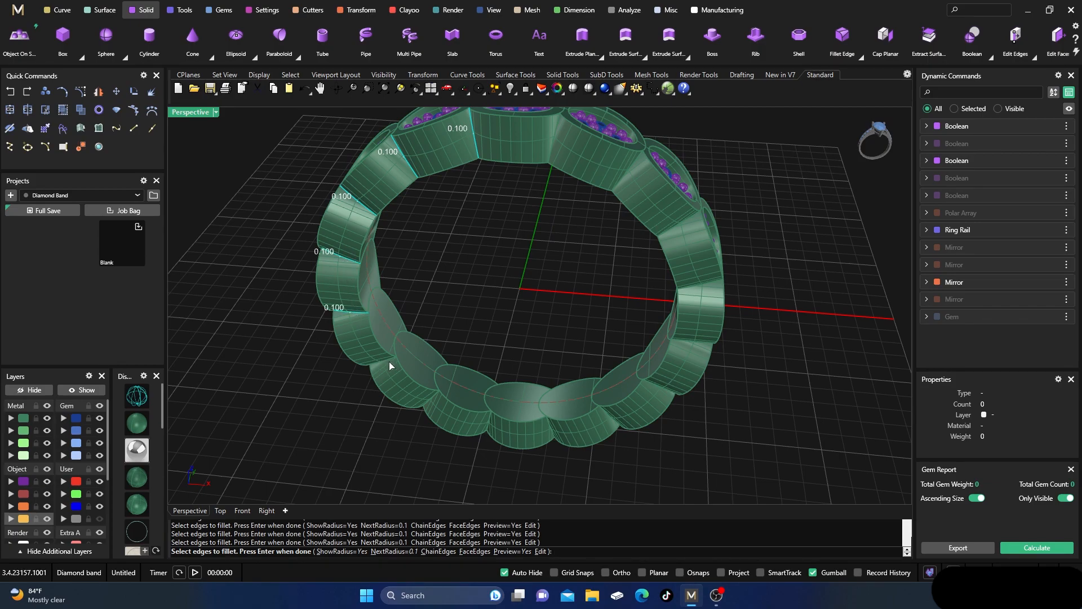
pyautogui.click(490, 422)
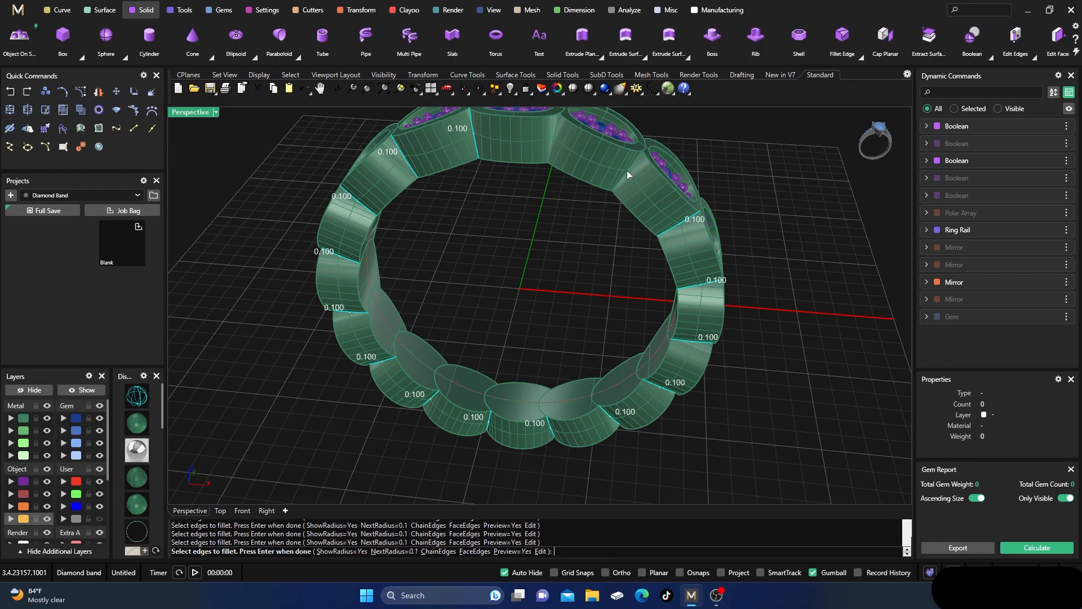
pyautogui.click(536, 144)
pyautogui.press('Return')
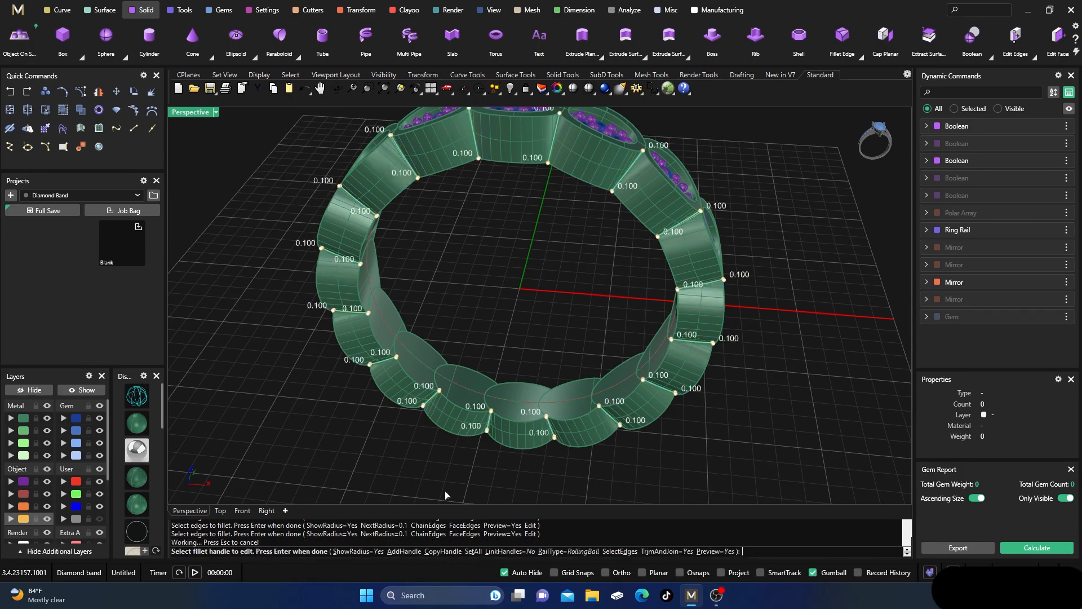
# - Set the radius of all fillet handles between the bezels to 1 and apply the fillets
pyautogui.click(473, 550)
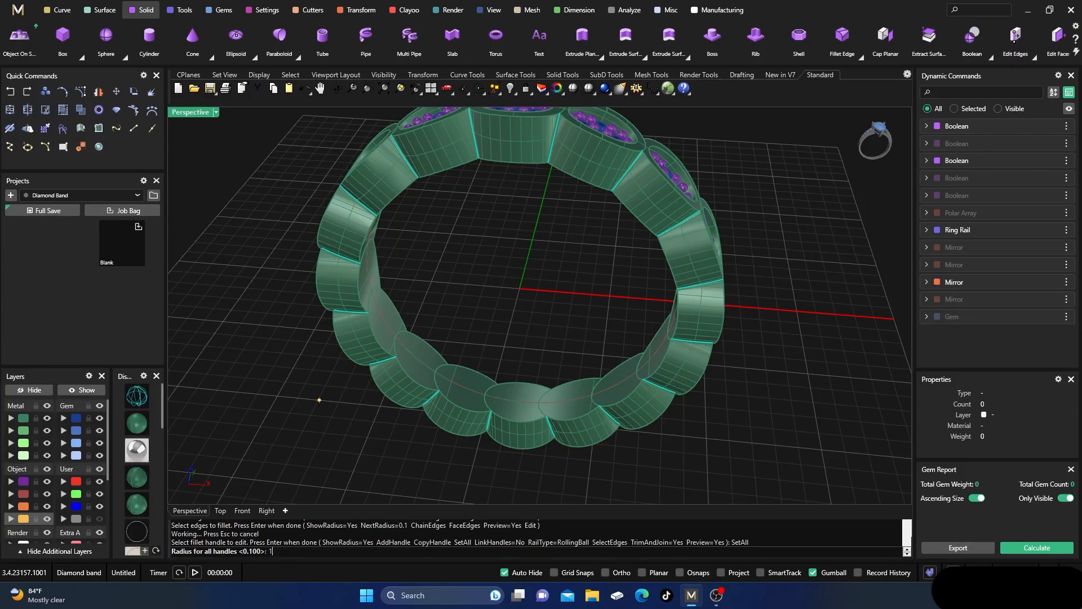
pyautogui.write('1')
pyautogui.press('Return')
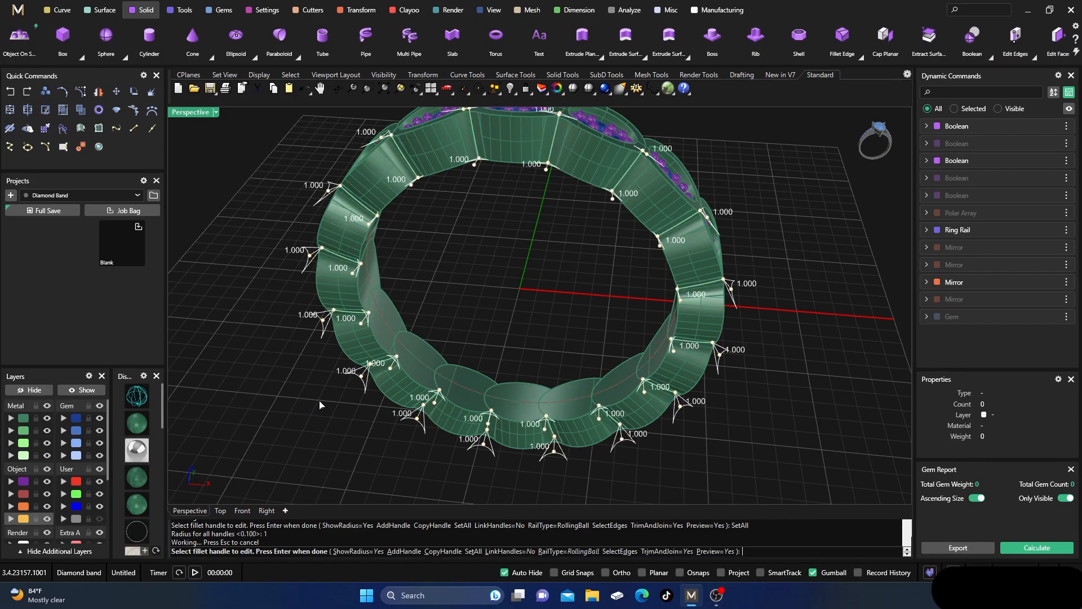
pyautogui.moveTo(325, 410); pyautogui.dragTo(310, 432, button='right')
pyautogui.scroll(5, 516, 350)
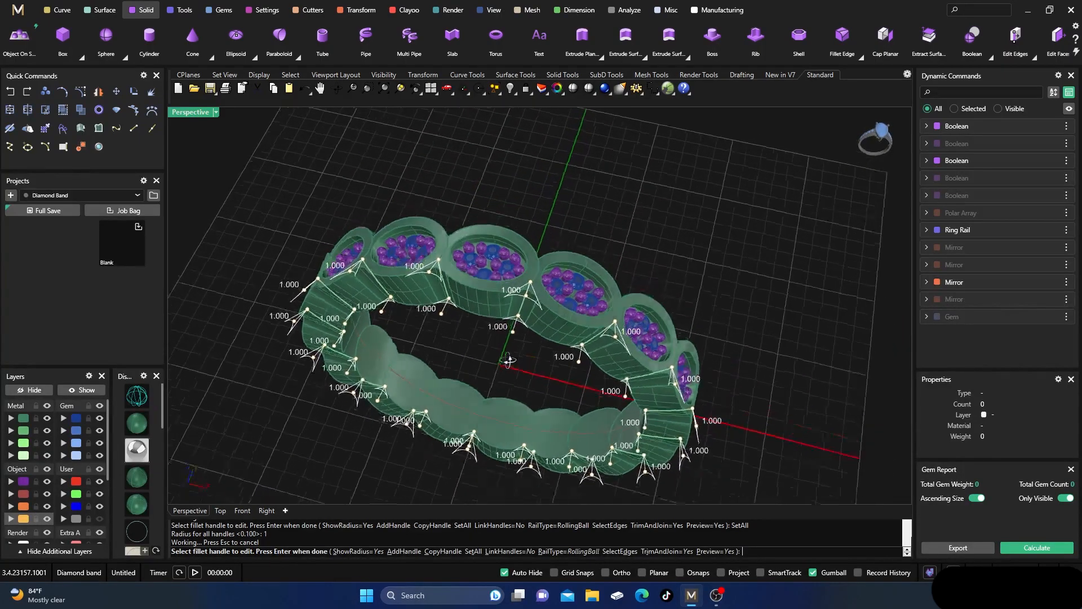
pyautogui.moveTo(503, 342); pyautogui.dragTo(428, 367, button='right')
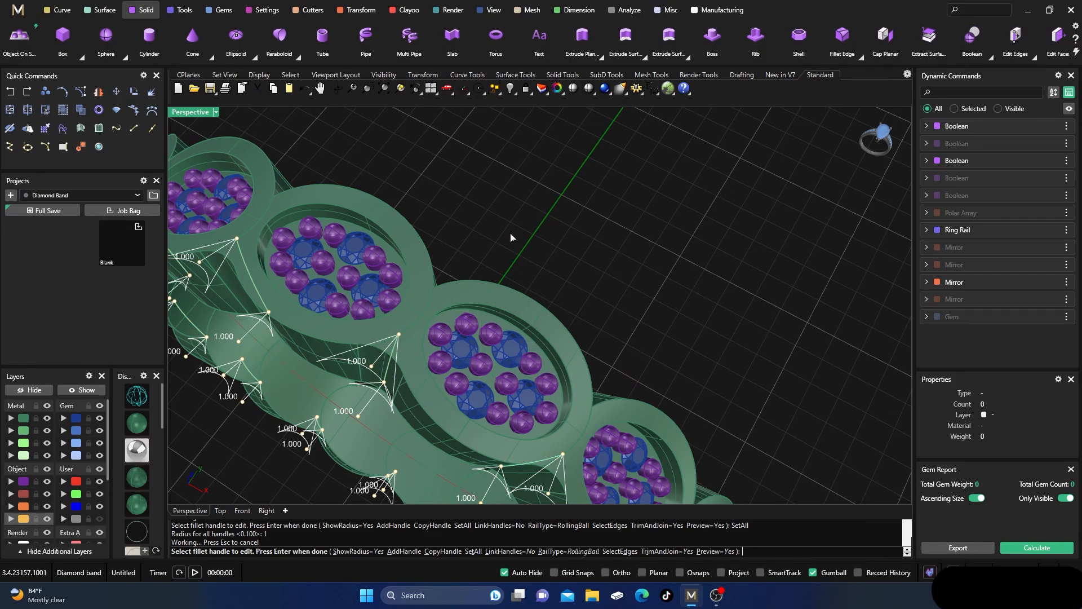
pyautogui.scroll(-4, 429, 319)
pyautogui.press('Return')
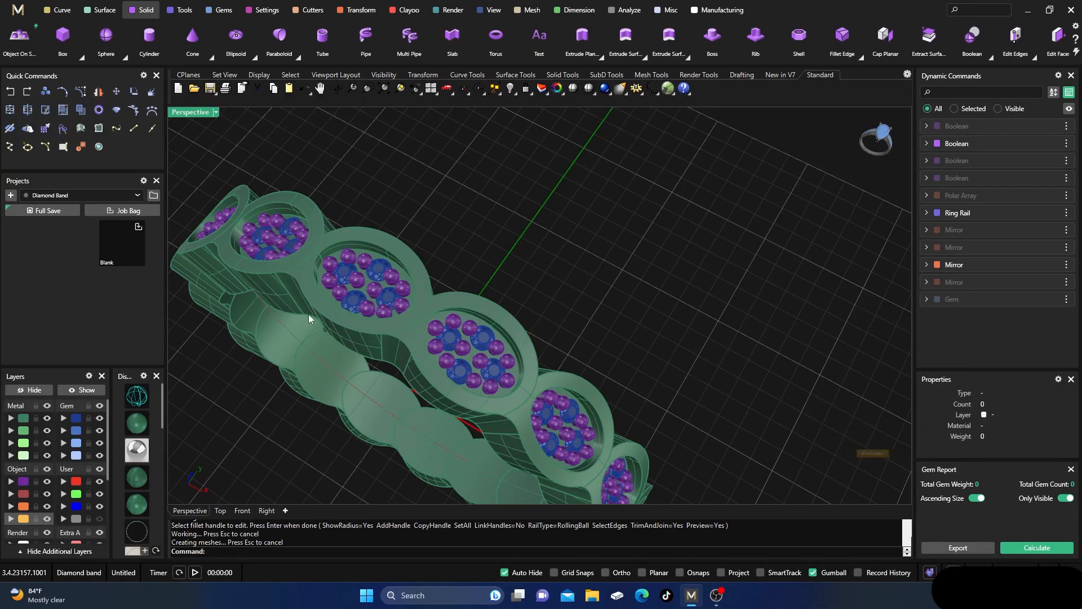
# - Examine the filleted transitions between the bezels from several angles
pyautogui.moveTo(436, 305); pyautogui.dragTo(466, 332, button='right')
pyautogui.scroll(-7, 438, 330)
pyautogui.scroll(5, 439, 242)
pyautogui.moveTo(492, 293); pyautogui.dragTo(569, 262, button='right')
pyautogui.scroll(-3, 569, 263)
pyautogui.moveTo(573, 302); pyautogui.dragTo(455, 293, button='right')
pyautogui.scroll(2, 442, 277)
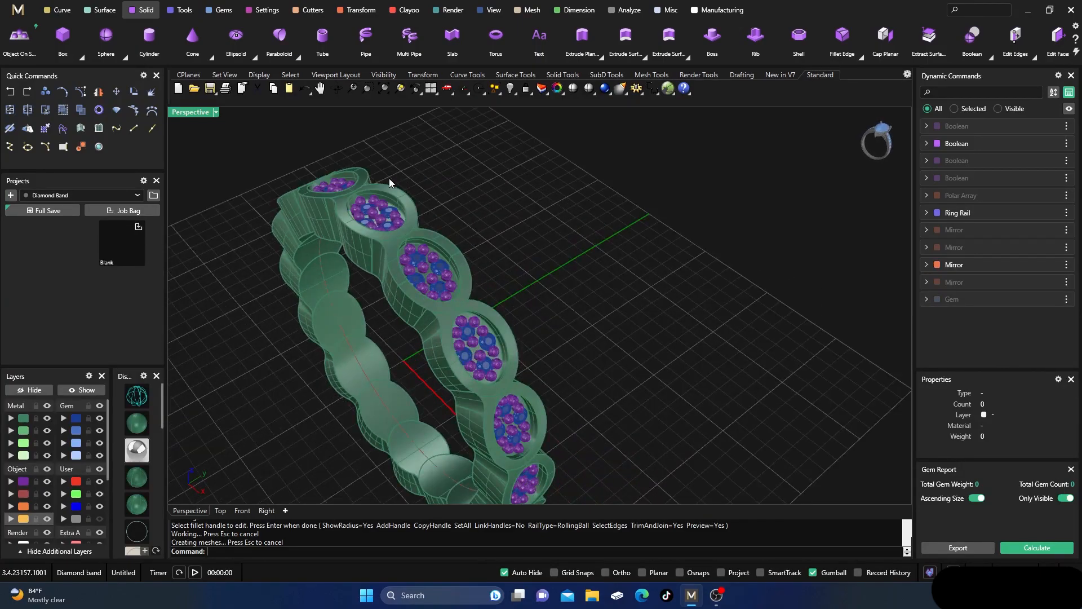
# - Restart Fillet Edge and select the inner rim edges of two neighbouring bezels
pyautogui.rightClick(537, 164)
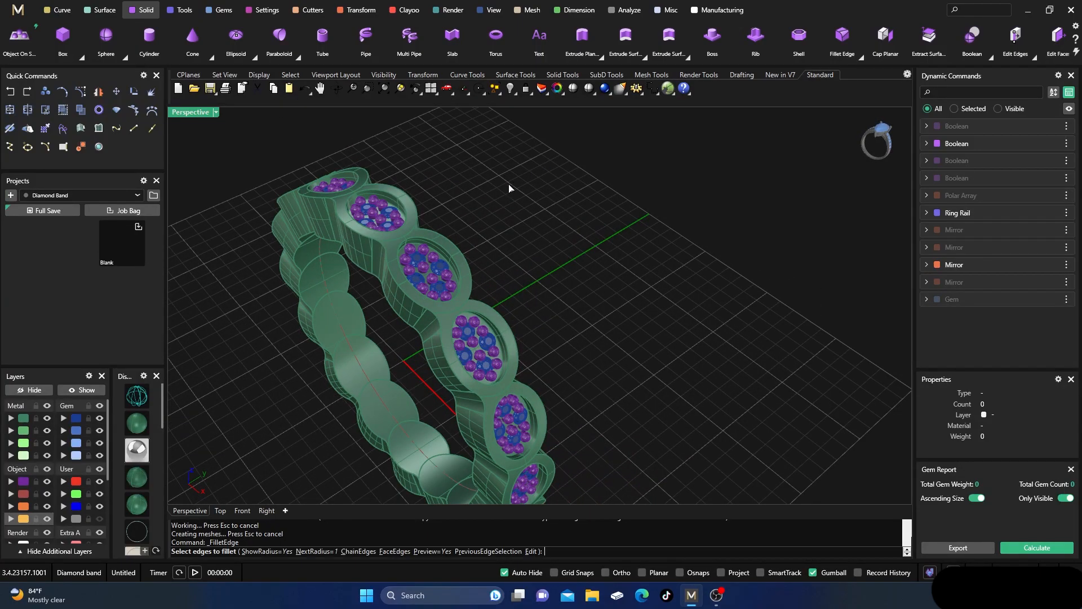
pyautogui.scroll(1, 455, 279)
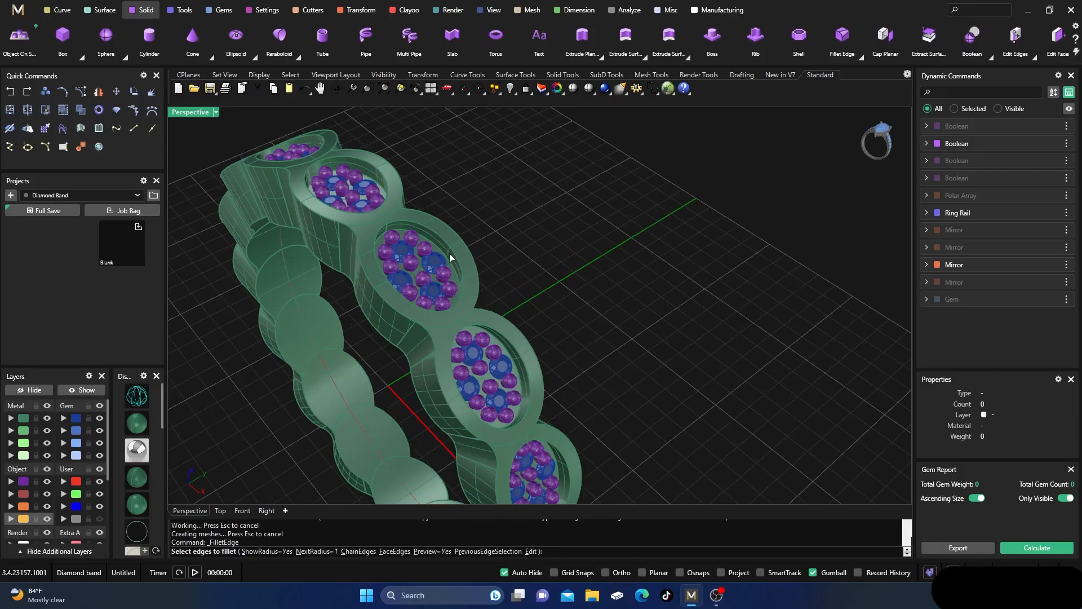
pyautogui.click(442, 239)
pyautogui.click(461, 265)
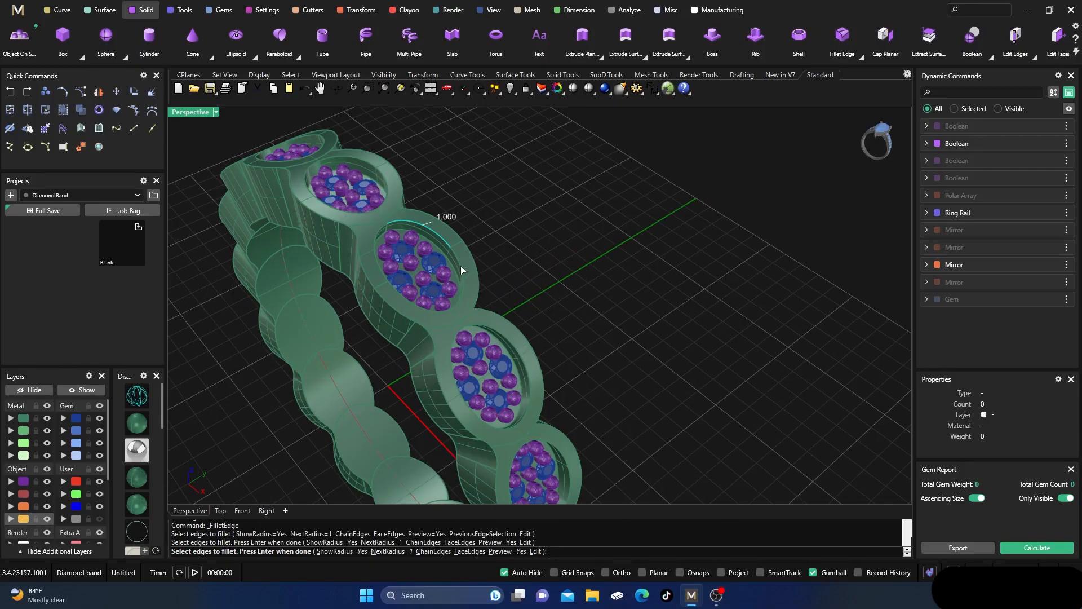
pyautogui.click(380, 264)
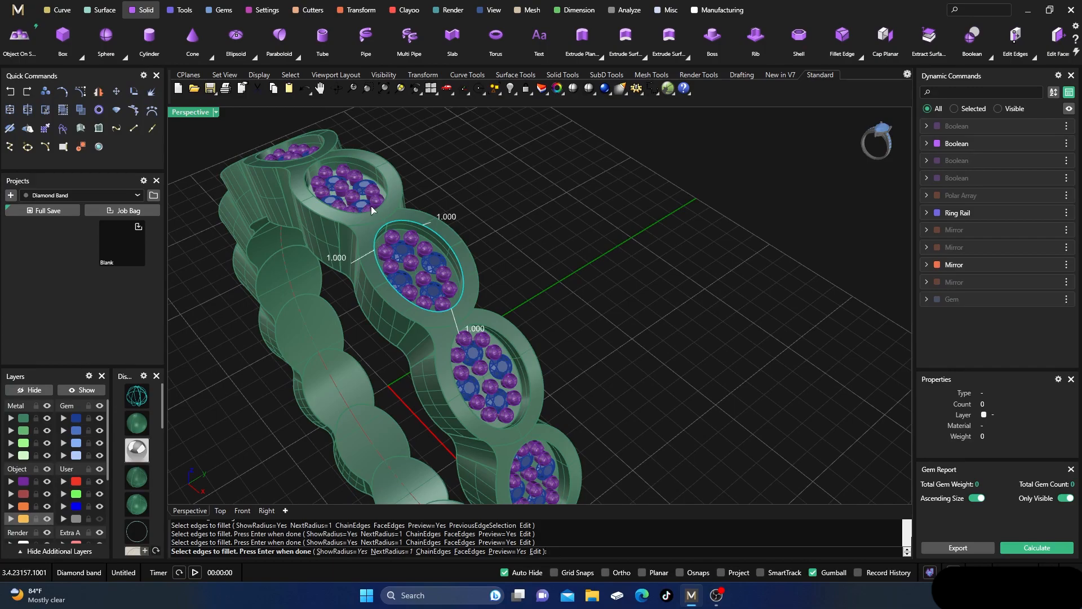
pyautogui.click(403, 198)
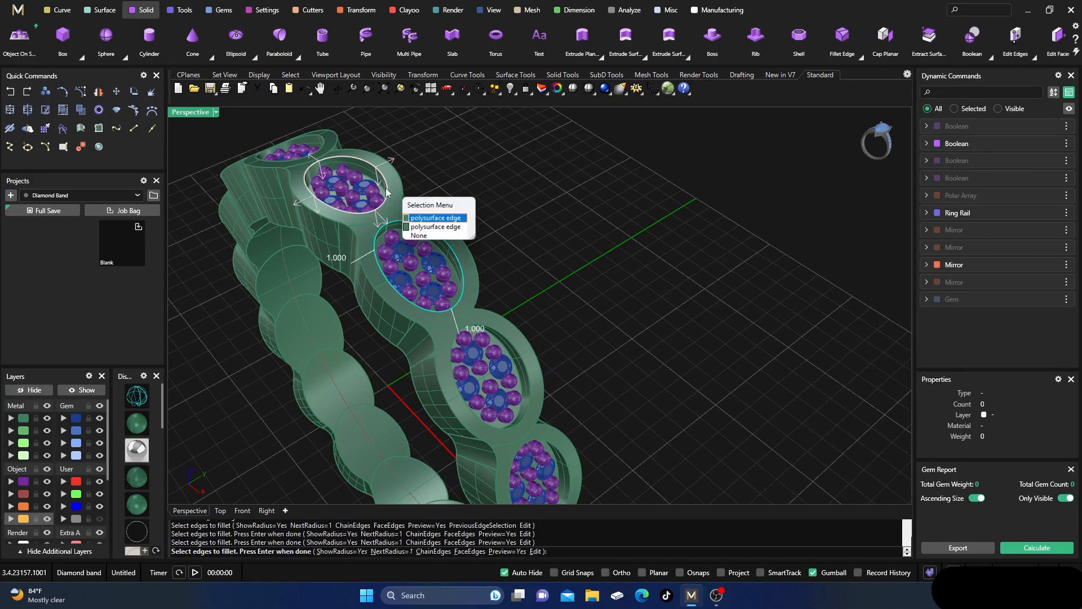
pyautogui.click(439, 218)
# - Add the inner rim edges of the remaining bezels around the band to the fillet selection and accept it
pyautogui.moveTo(467, 274); pyautogui.dragTo(458, 249, button='right')
pyautogui.click(495, 263)
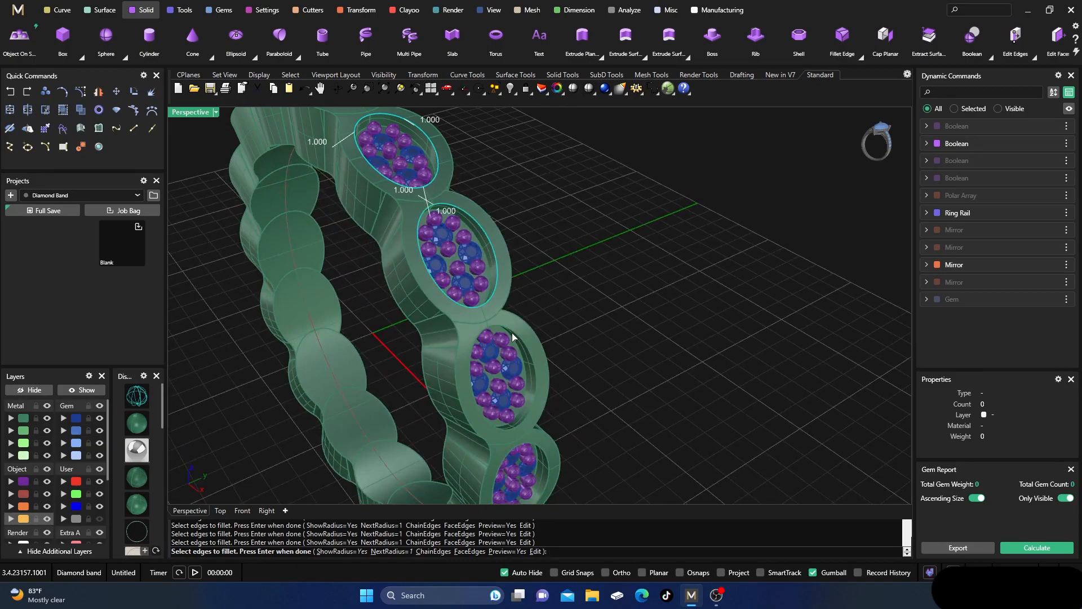
pyautogui.moveTo(524, 361); pyautogui.dragTo(517, 311, button='right')
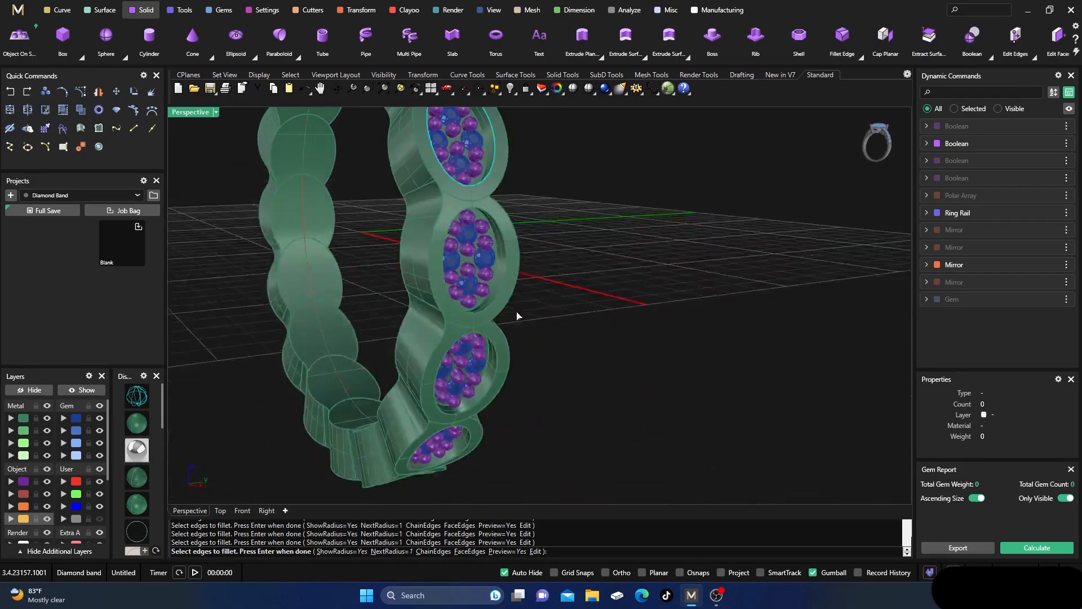
pyautogui.click(505, 258)
pyautogui.click(495, 352)
pyautogui.moveTo(508, 374); pyautogui.dragTo(553, 288, button='right')
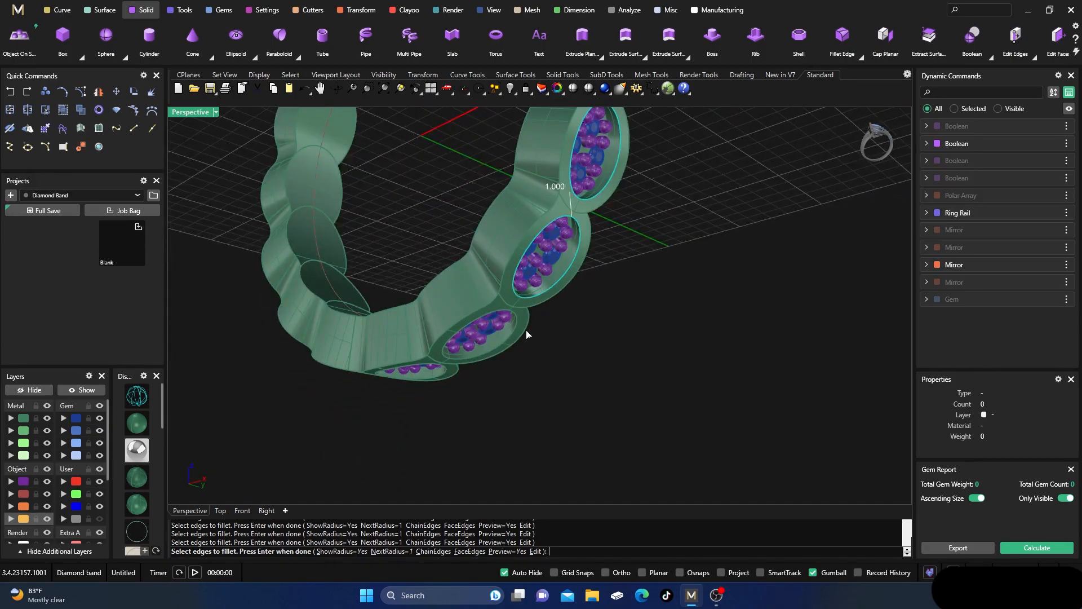
pyautogui.moveTo(508, 345); pyautogui.dragTo(570, 340, button='right')
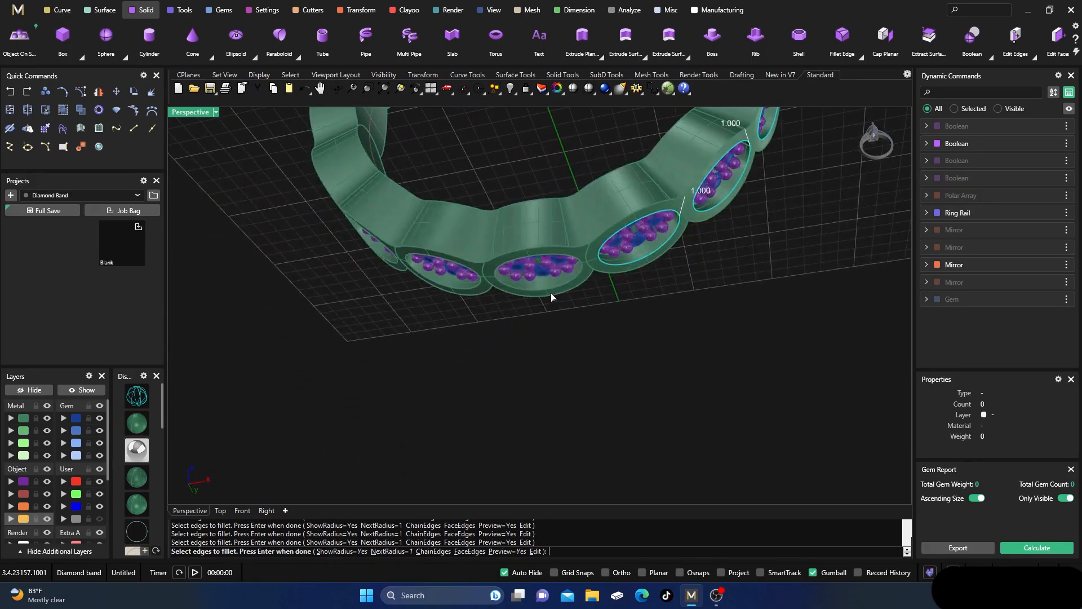
pyautogui.moveTo(549, 293); pyautogui.dragTo(542, 341, button='right')
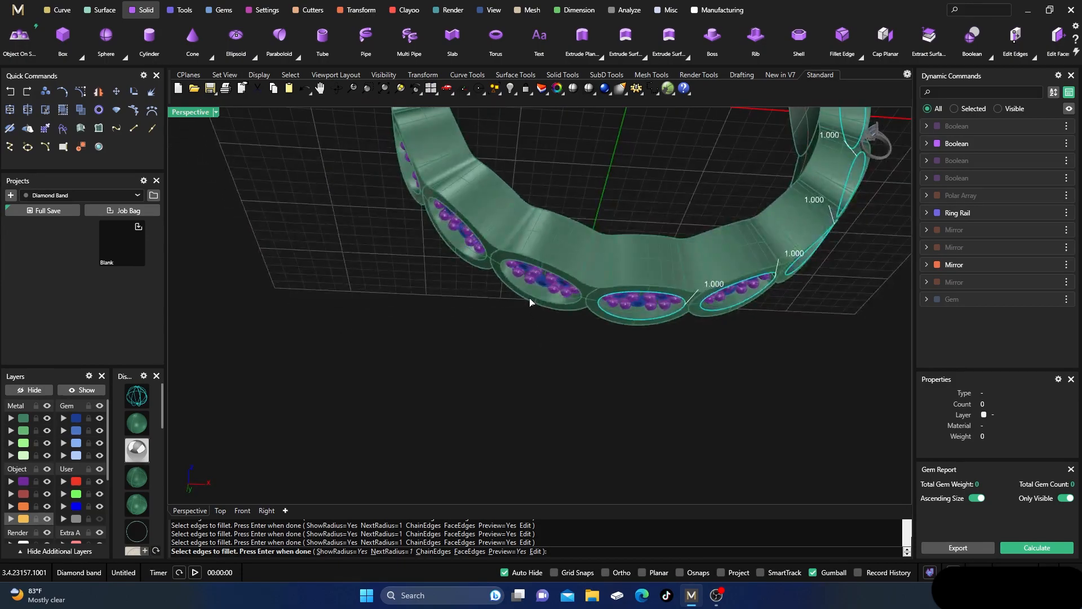
pyautogui.moveTo(527, 299); pyautogui.dragTo(556, 321, button='right')
pyautogui.click(575, 306)
pyautogui.moveTo(550, 257); pyautogui.dragTo(586, 297, button='right')
pyautogui.click(609, 276)
pyautogui.click(622, 192)
pyautogui.moveTo(580, 213); pyautogui.dragTo(621, 283, button='right')
pyautogui.click(630, 267)
pyautogui.click(703, 199)
pyautogui.moveTo(703, 199); pyautogui.dragTo(493, 290, button='right')
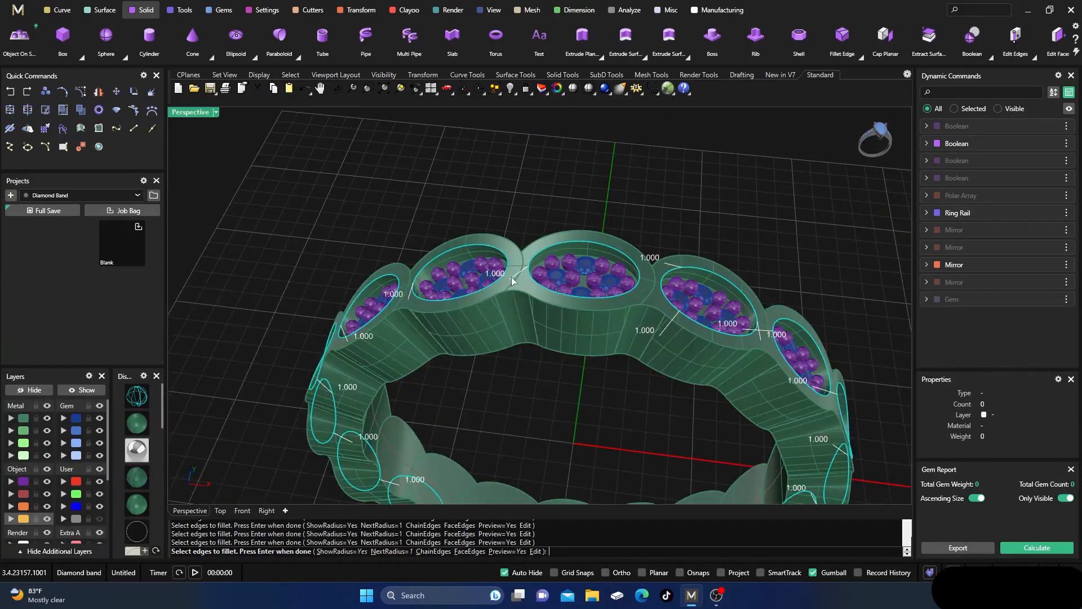
pyautogui.moveTo(556, 253); pyautogui.dragTo(534, 247, button='right')
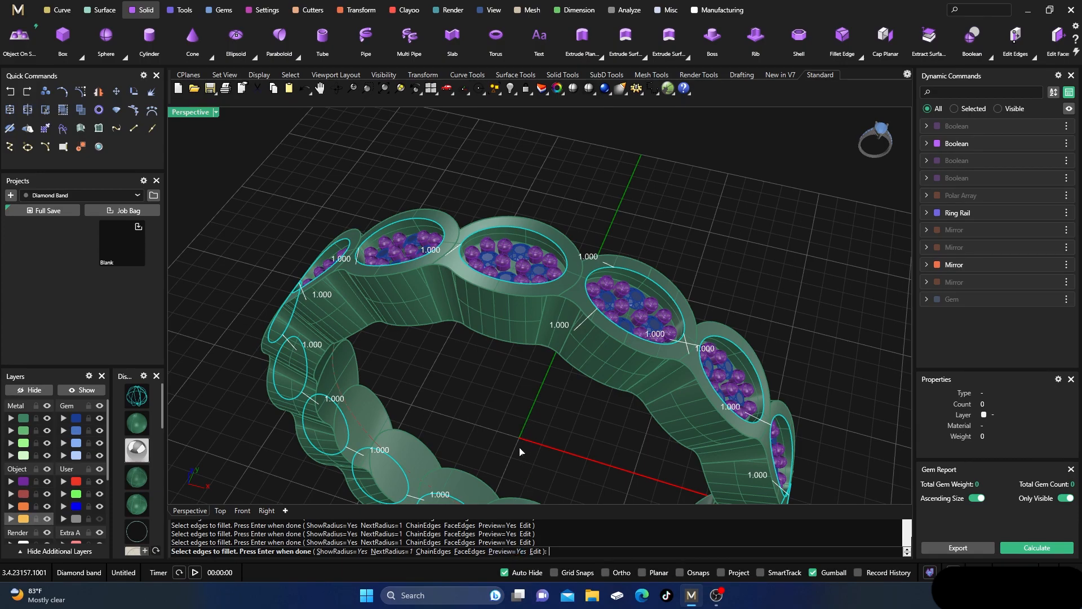
pyautogui.press('Return')
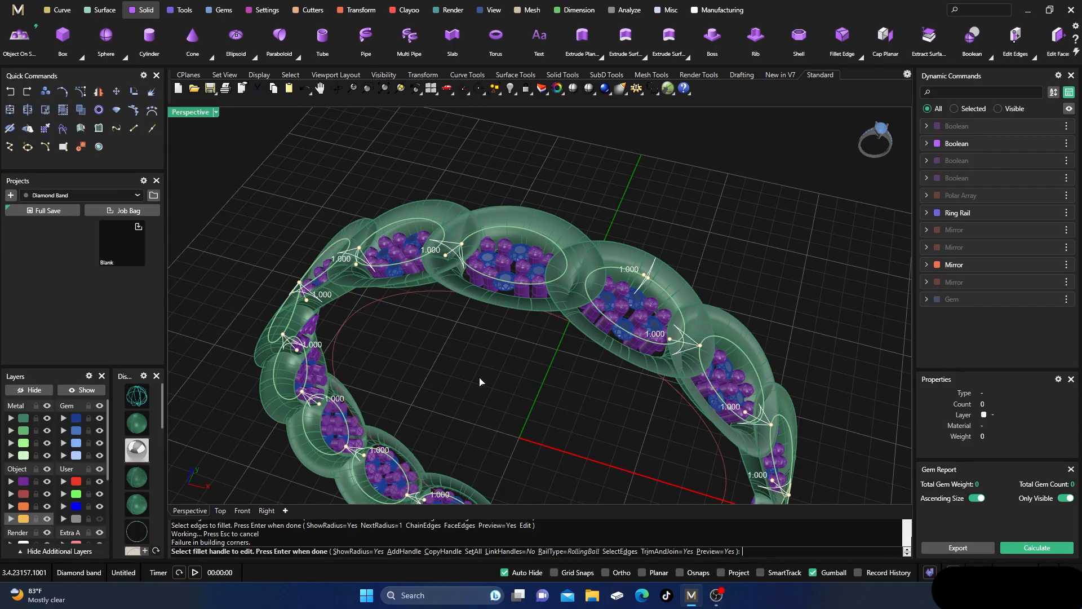
# - Set the radius of all inner rim fillet handles to 0.2, check the preview up close, and apply the fillets
pyautogui.click(472, 552)
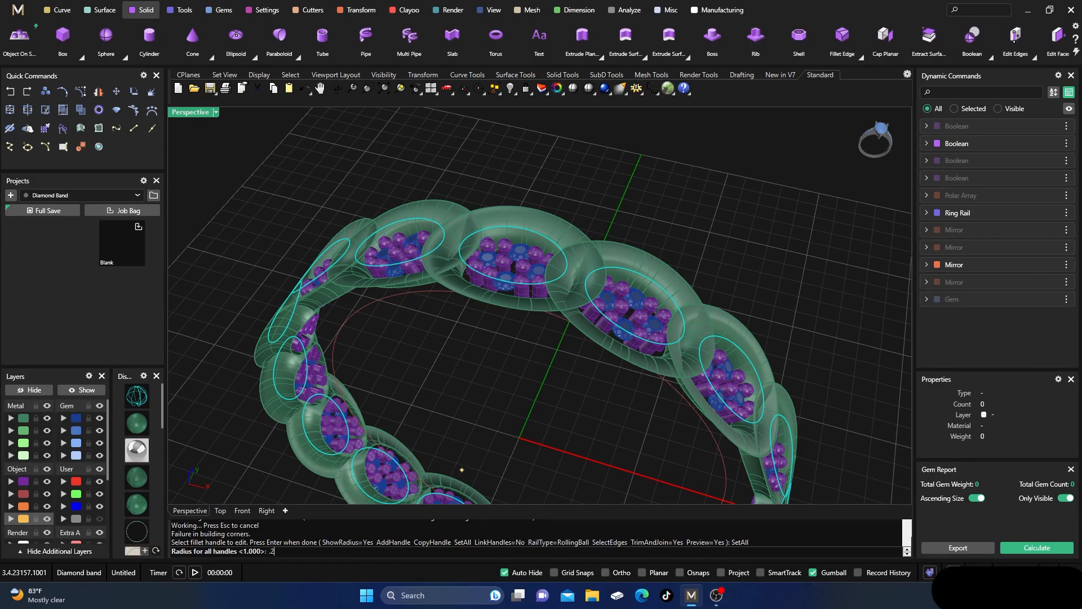
pyautogui.press('Return')
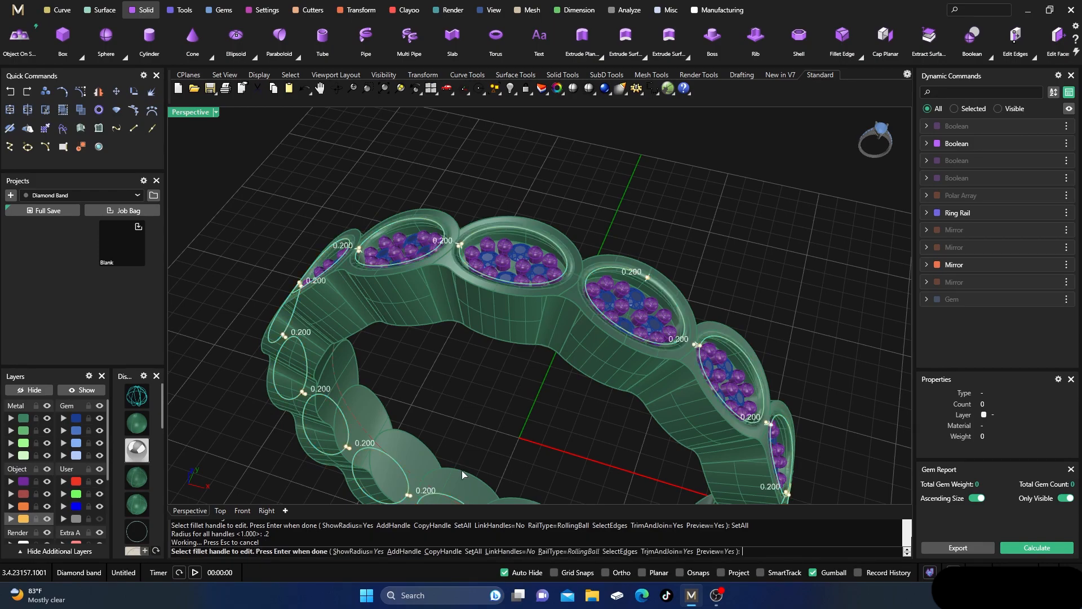
pyautogui.moveTo(524, 392); pyautogui.dragTo(536, 396, button='right')
pyautogui.scroll(5, 546, 336)
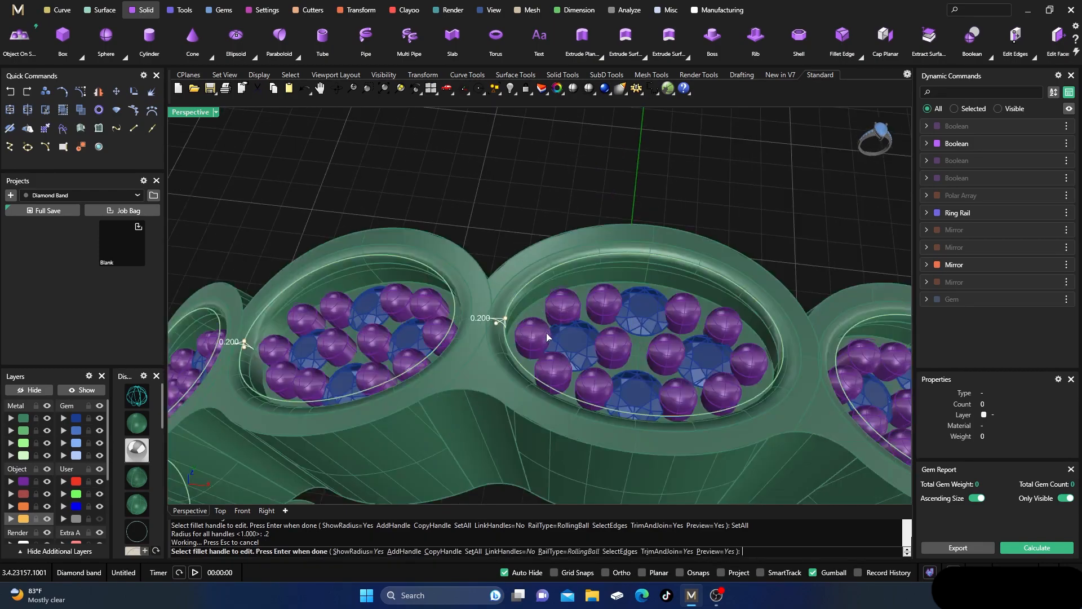
pyautogui.moveTo(519, 332)
pyautogui.mouseDown(button='right')
pyautogui.moveTo(544, 334)
pyautogui.moveTo(504, 328)
pyautogui.mouseUp(button='right')
pyautogui.scroll(-4, 505, 328)
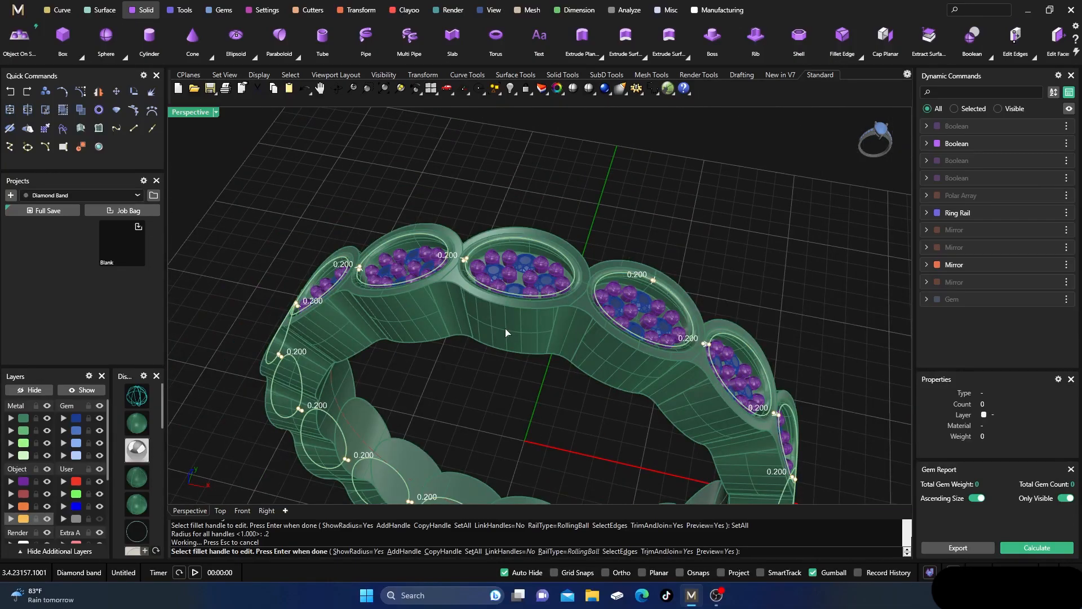
pyautogui.press('Return')
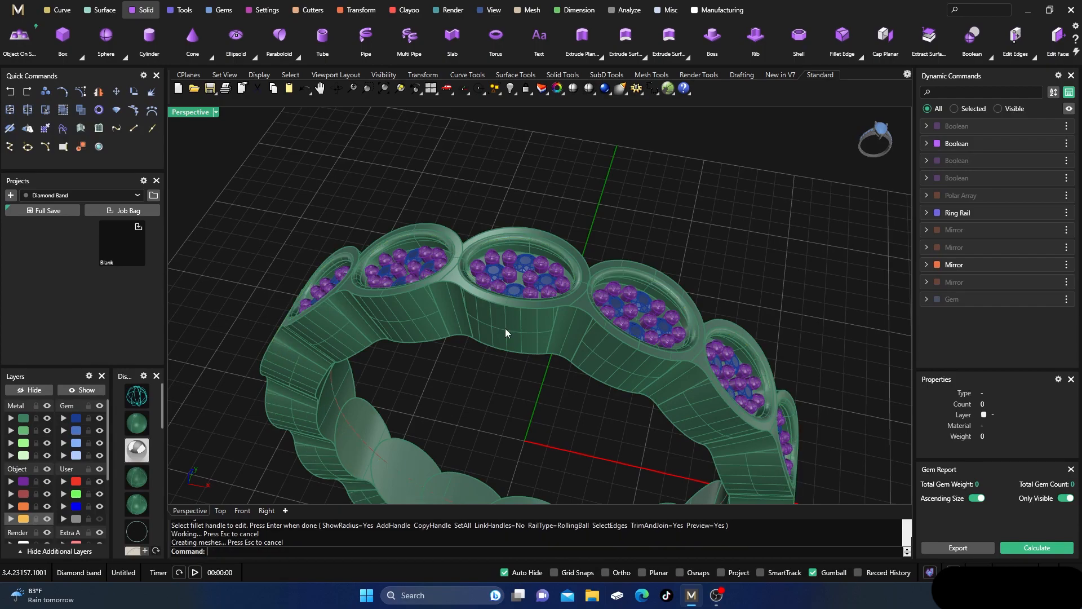
# - Select the filleted band at several bezels to check its object type, and deselect it
pyautogui.moveTo(516, 405); pyautogui.dragTo(512, 372, button='right')
pyautogui.click(548, 232)
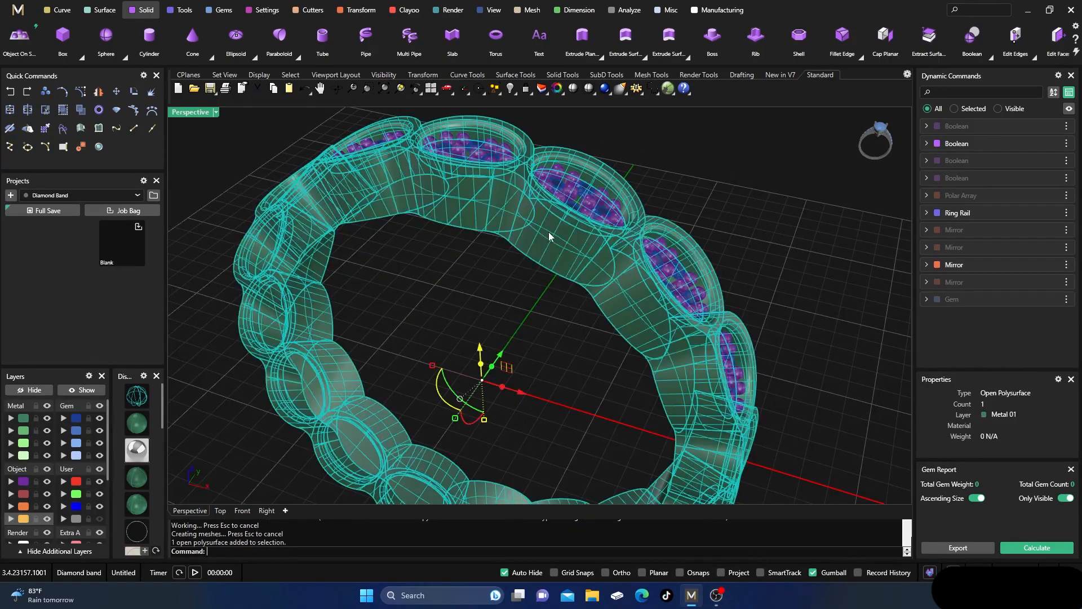
pyautogui.click(750, 252)
pyautogui.click(603, 253)
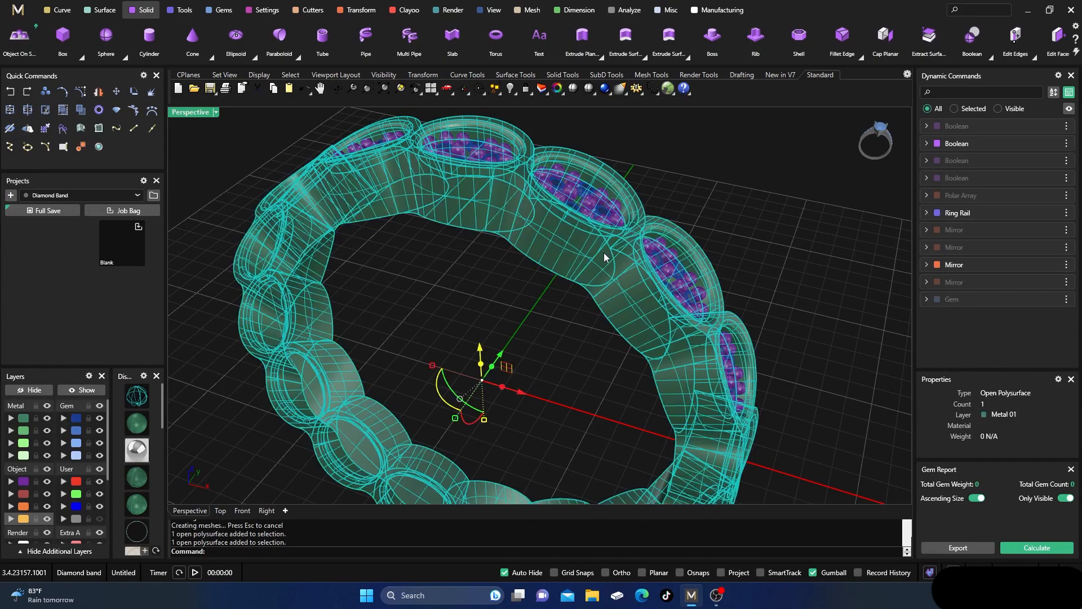
pyautogui.click(746, 163)
pyautogui.click(594, 238)
pyautogui.moveTo(715, 208); pyautogui.dragTo(664, 238, button='right')
pyautogui.click(666, 182)
pyautogui.moveTo(597, 210)
pyautogui.mouseDown(button='right')
pyautogui.moveTo(621, 210)
pyautogui.moveTo(614, 200)
pyautogui.mouseUp(button='right')
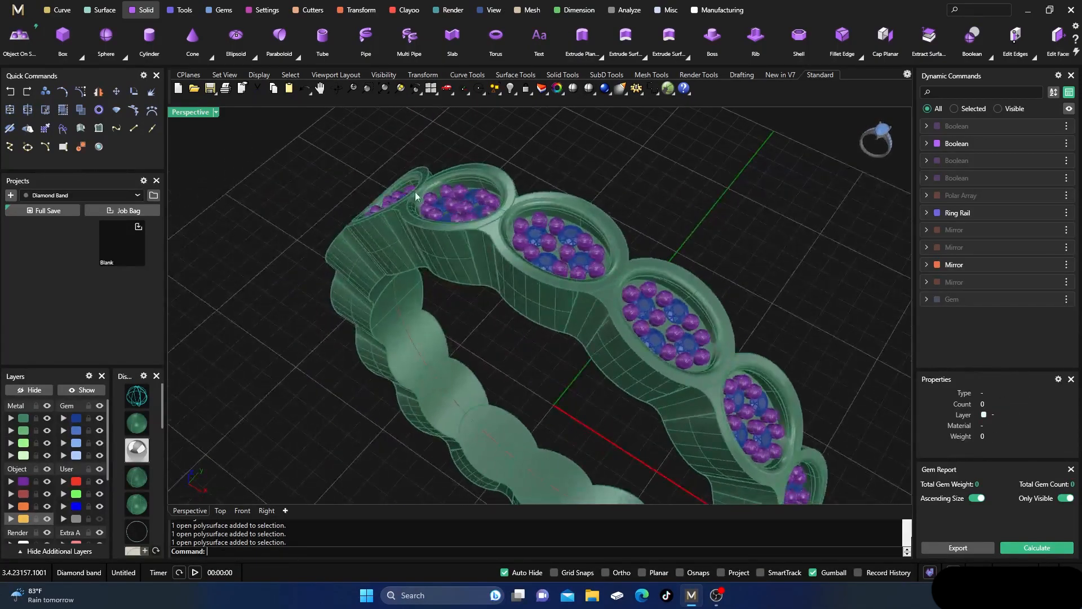
# - Run Show Edges on the band in wireframe display to inspect its naked edges, close the analysis, and restore the shaded display
pyautogui.scroll(-6, 422, 193)
pyautogui.moveTo(421, 234); pyautogui.dragTo(486, 276, button='right')
pyautogui.scroll(3, 486, 277)
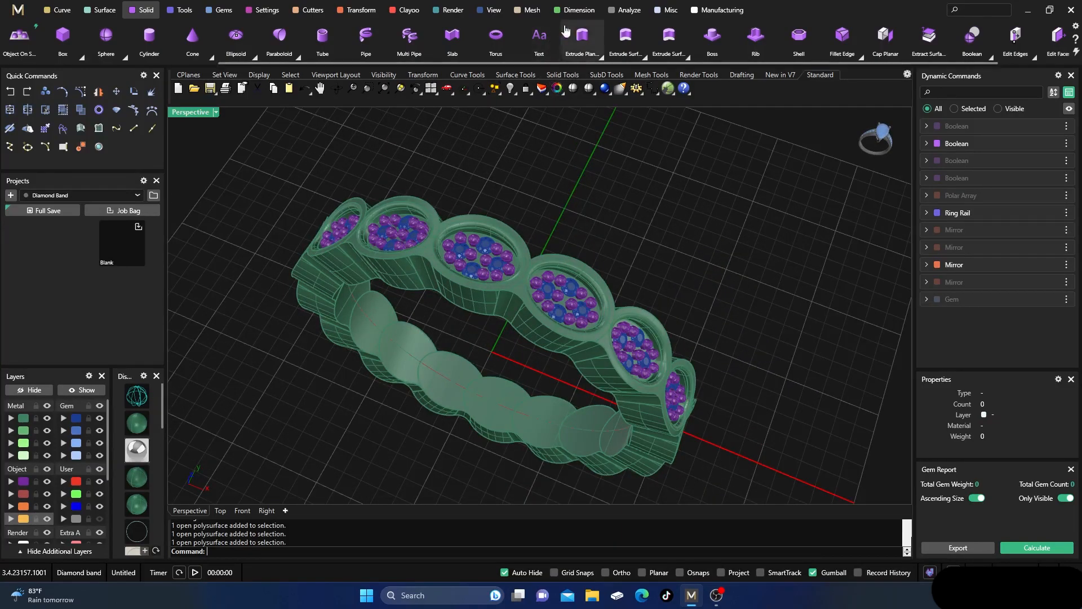
pyautogui.click(624, 9)
pyautogui.click(383, 57)
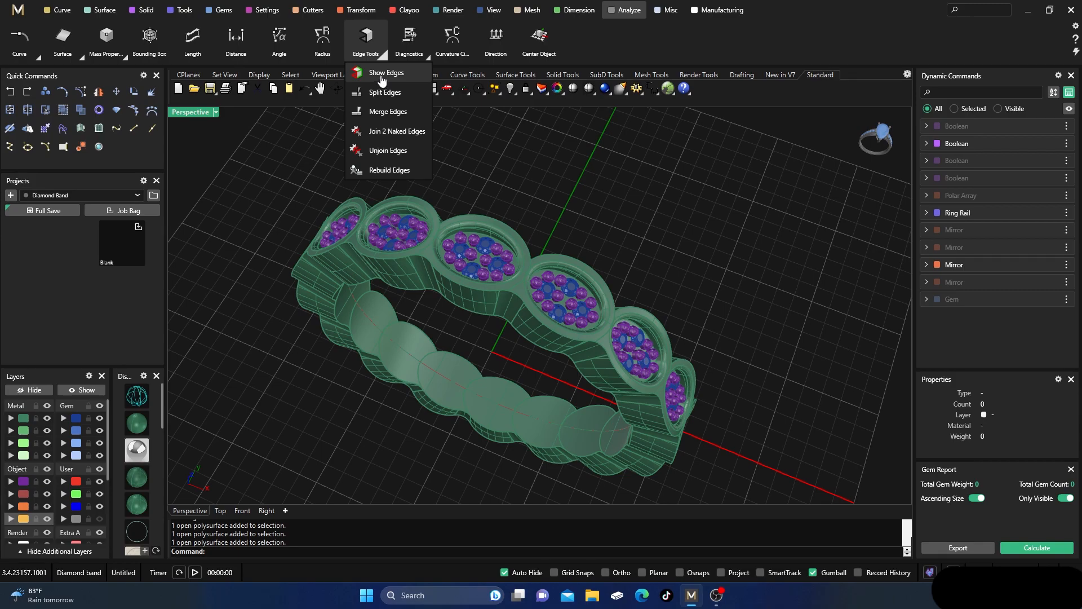
pyautogui.click(385, 74)
pyautogui.click(138, 398)
pyautogui.moveTo(306, 388); pyautogui.dragTo(320, 381, button='right')
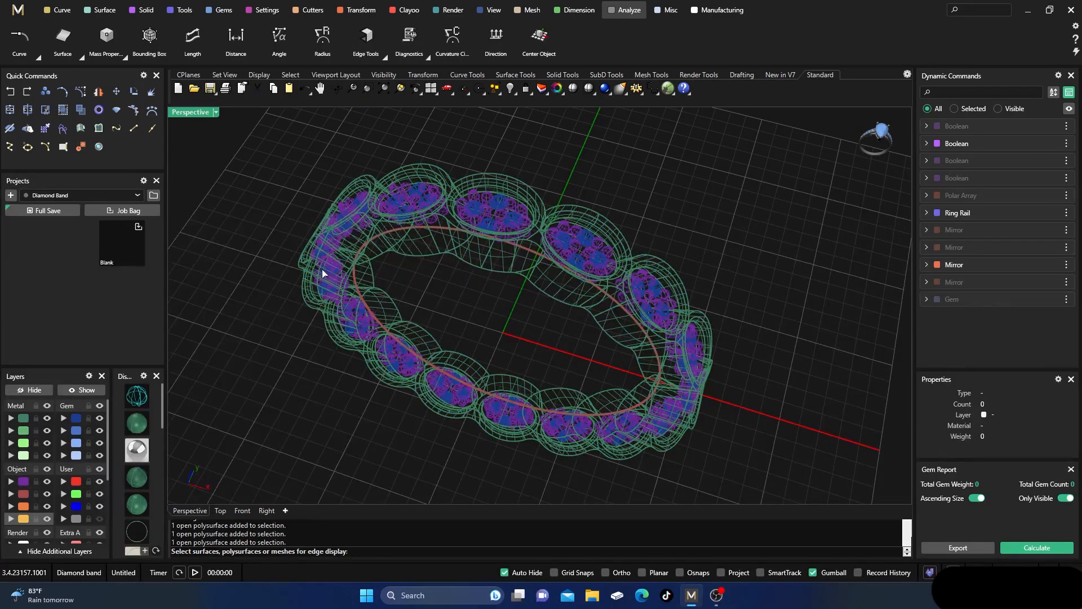
pyautogui.click(398, 252)
pyautogui.press('Return')
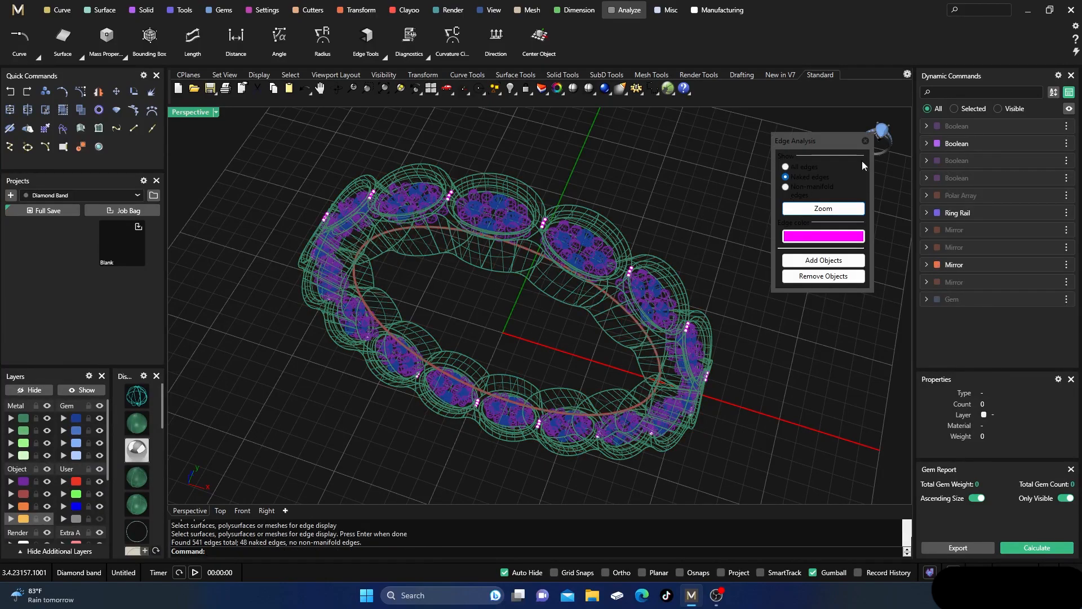
pyautogui.click(866, 141)
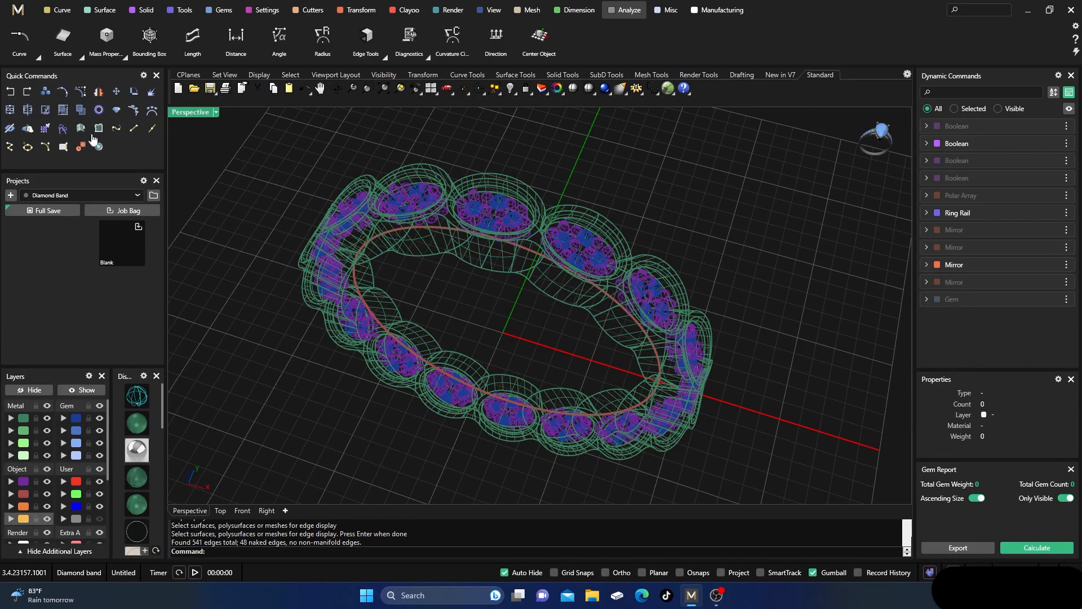
pyautogui.click(130, 431)
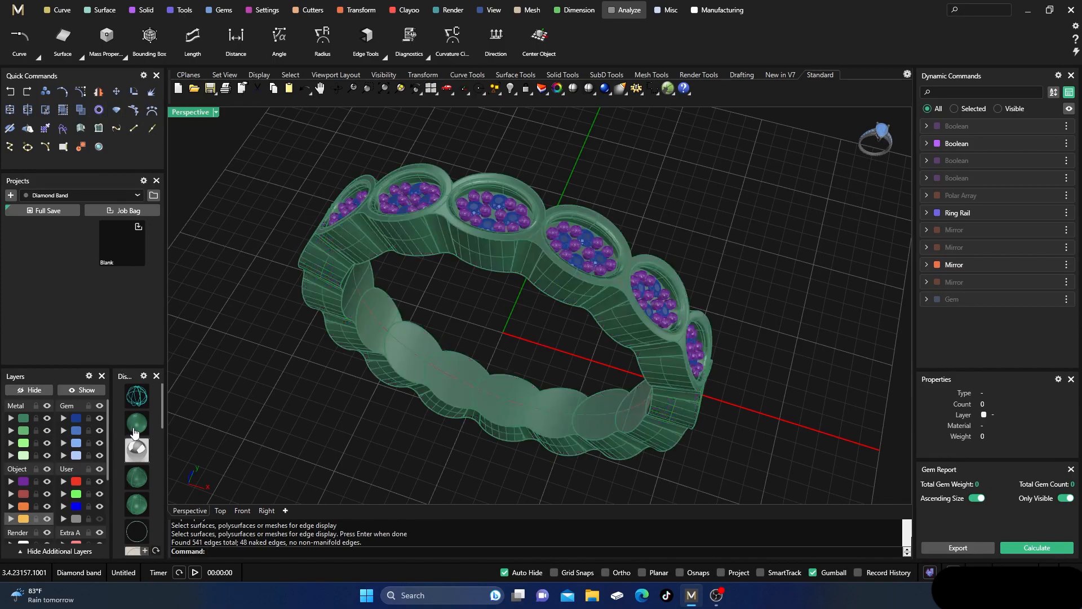
# - Undo the last edge fillet, restart Fillet Edge, and select the inner rim edges of three neighbouring bezels
pyautogui.click(10, 93)
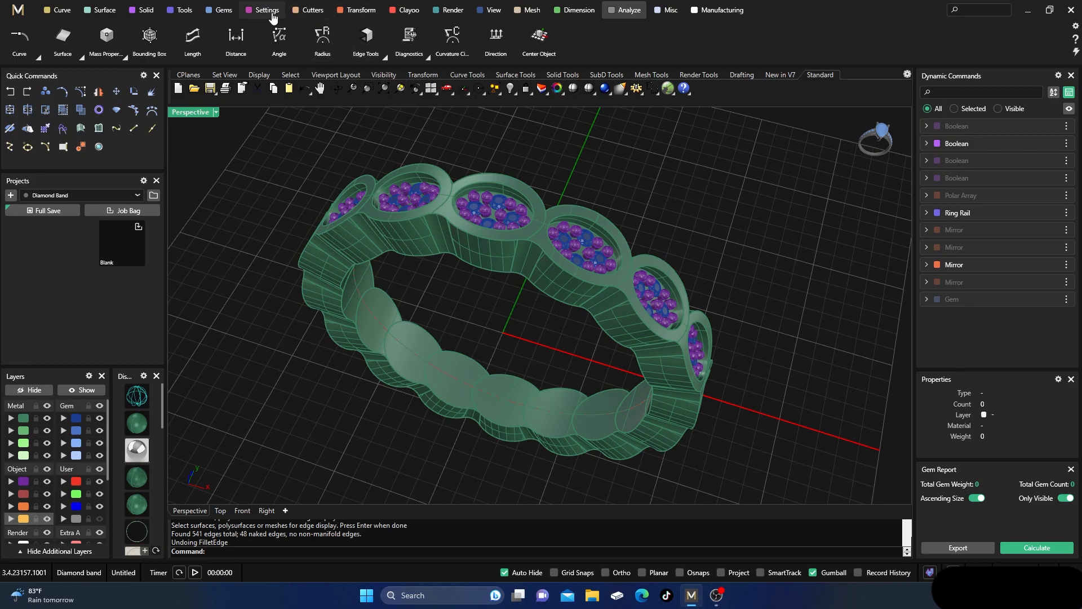
pyautogui.click(142, 10)
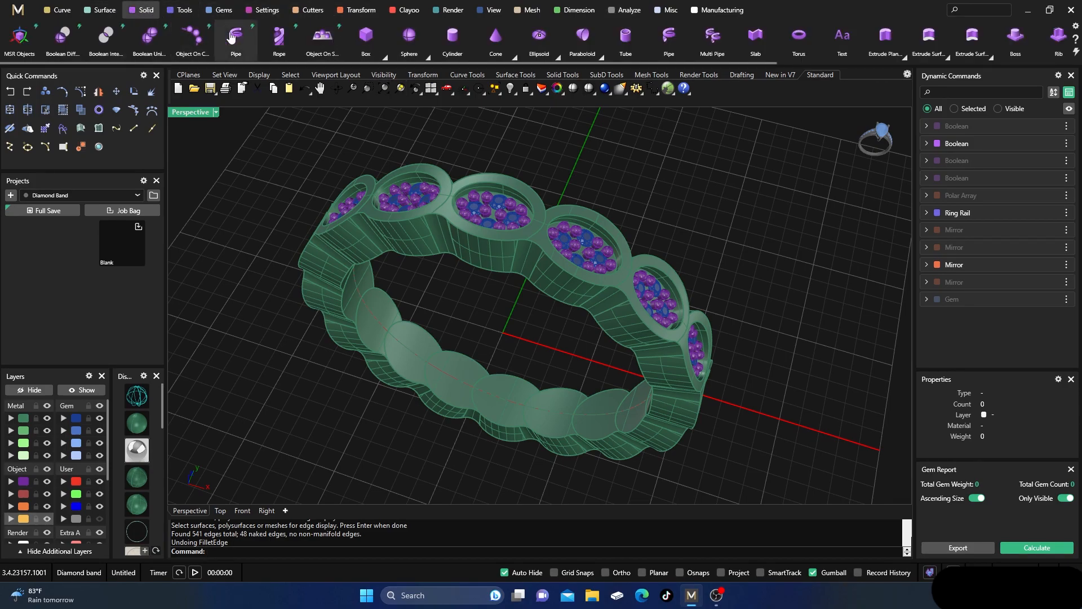
pyautogui.scroll(-4, 928, 38)
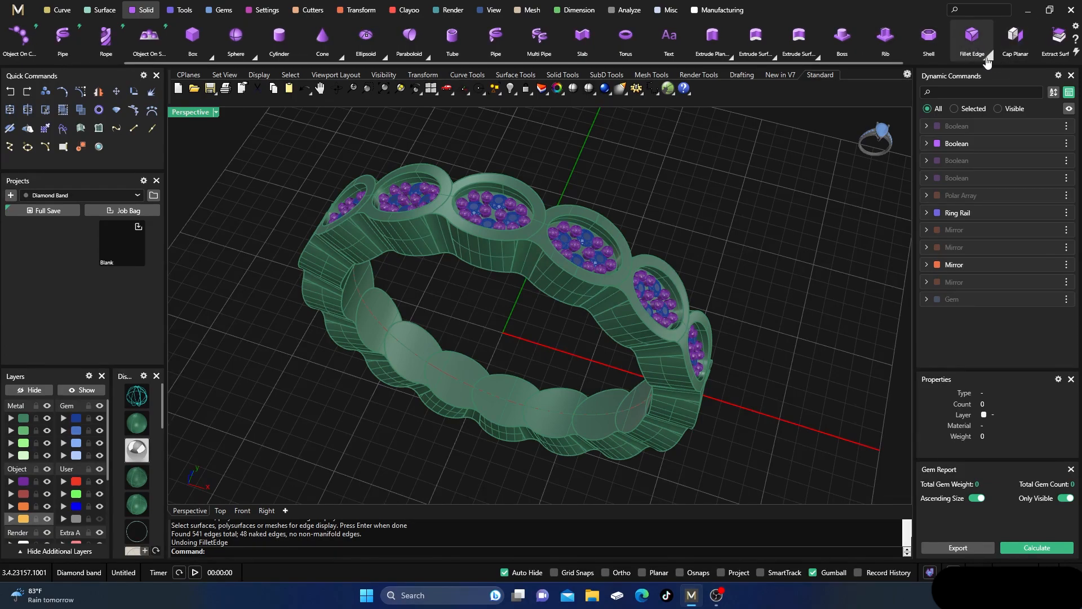
pyautogui.click(988, 56)
pyautogui.moveTo(603, 310); pyautogui.dragTo(584, 315, button='right')
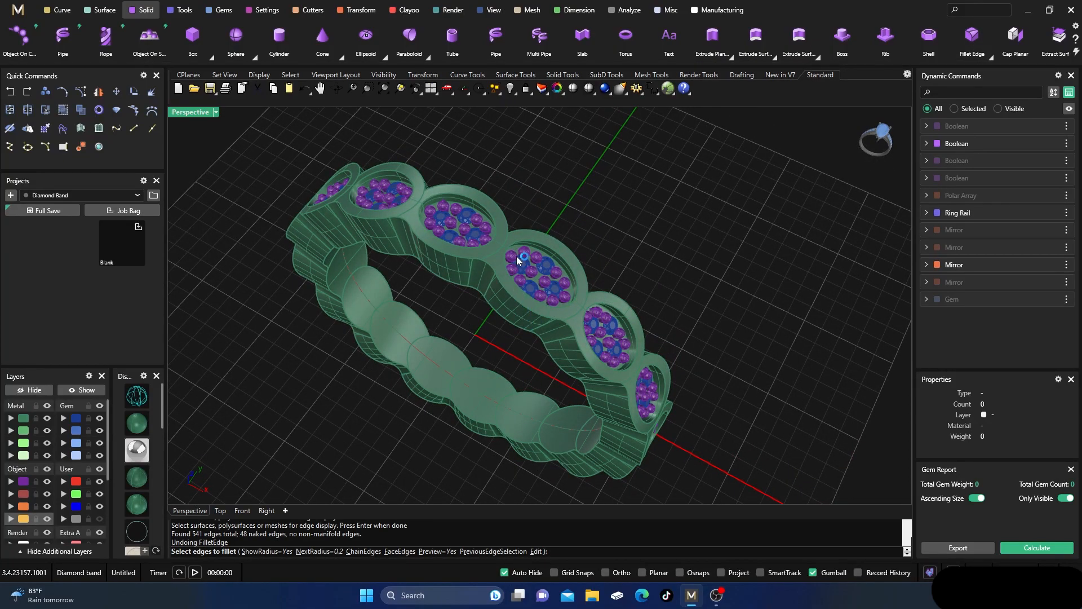
pyautogui.scroll(2, 517, 257)
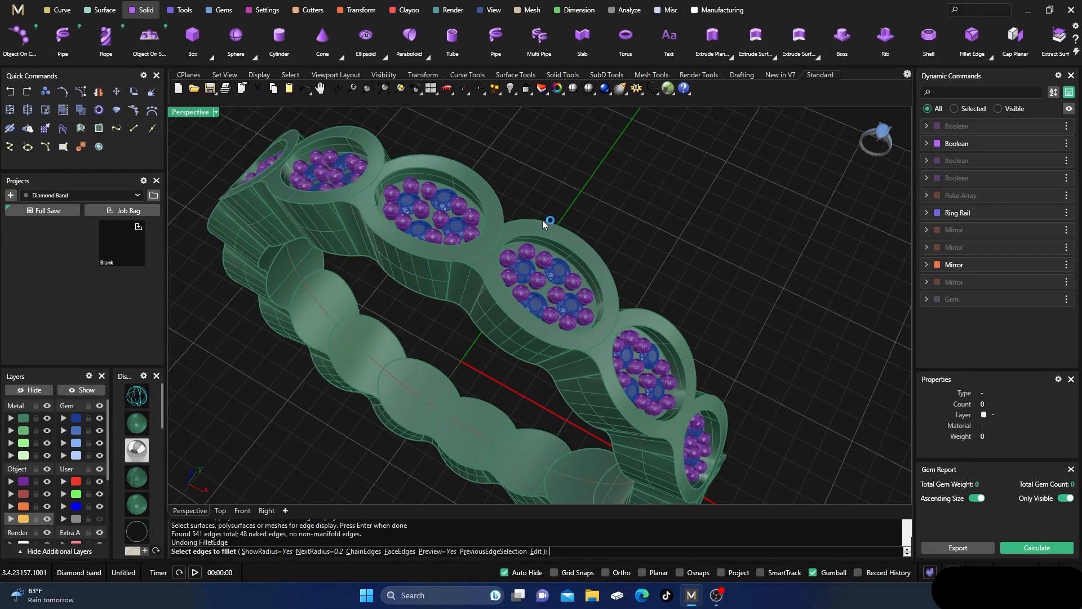
pyautogui.click(542, 239)
pyautogui.click(592, 261)
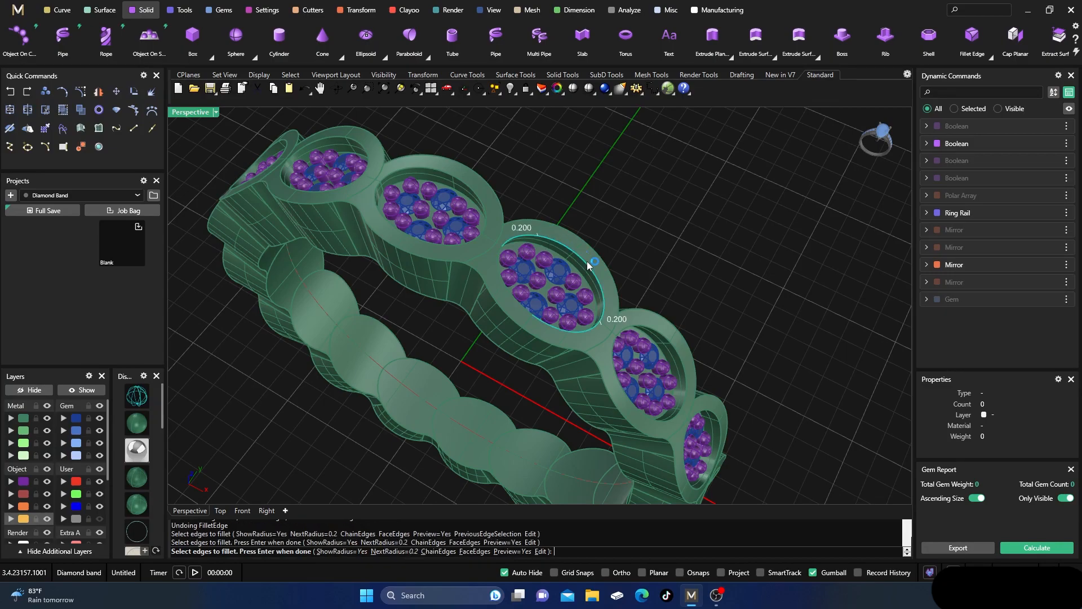
pyautogui.click(513, 294)
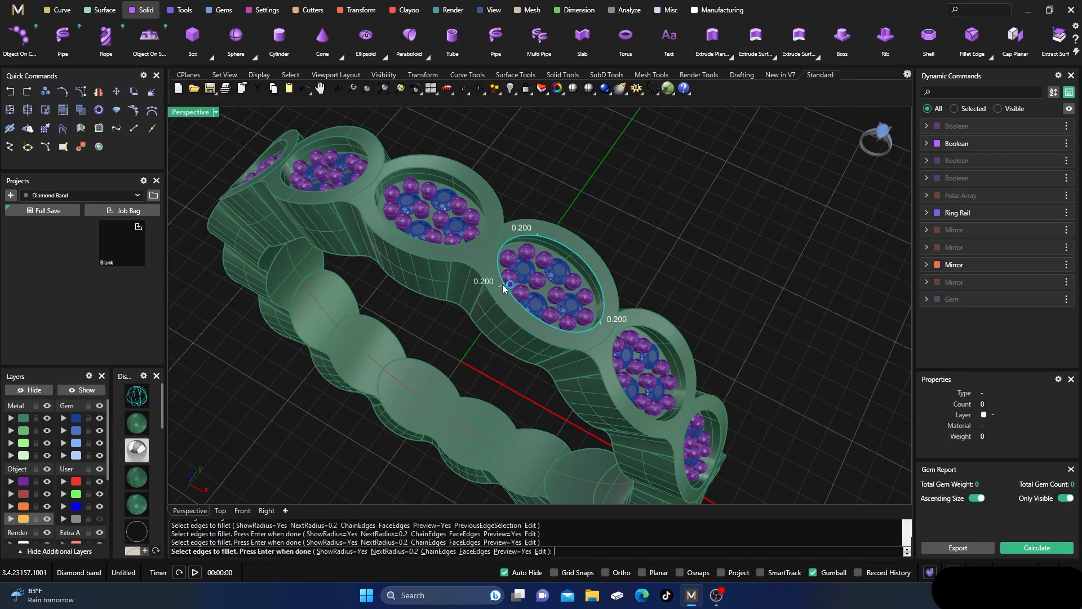
pyautogui.click(485, 221)
pyautogui.click(366, 152)
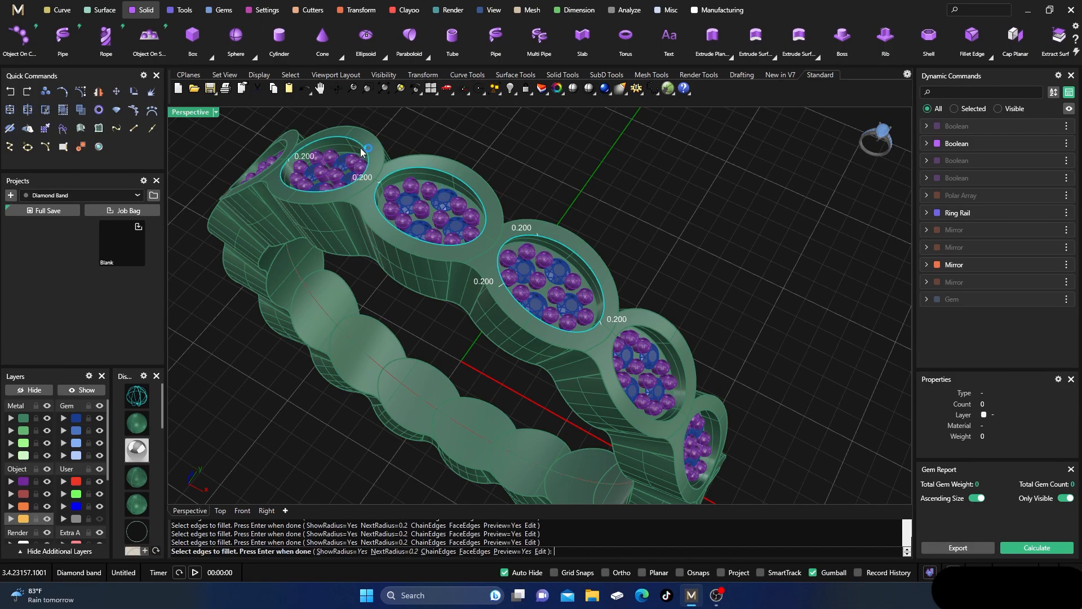
# - Add the inner rim edges of the next bezels along the band to the fillet selection
pyautogui.moveTo(376, 234); pyautogui.dragTo(343, 207, button='right')
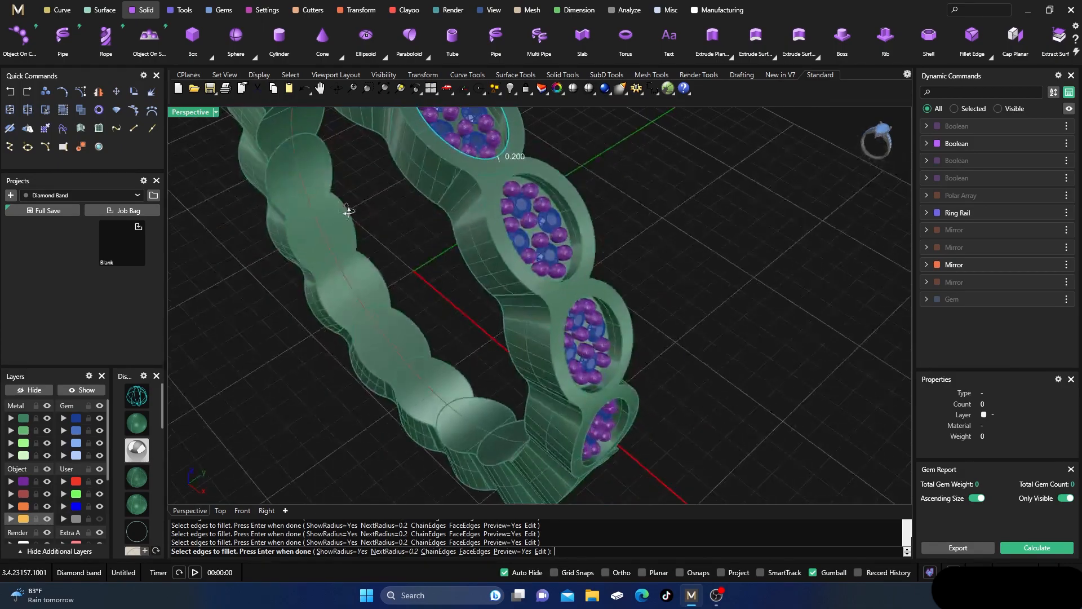
pyautogui.click(539, 180)
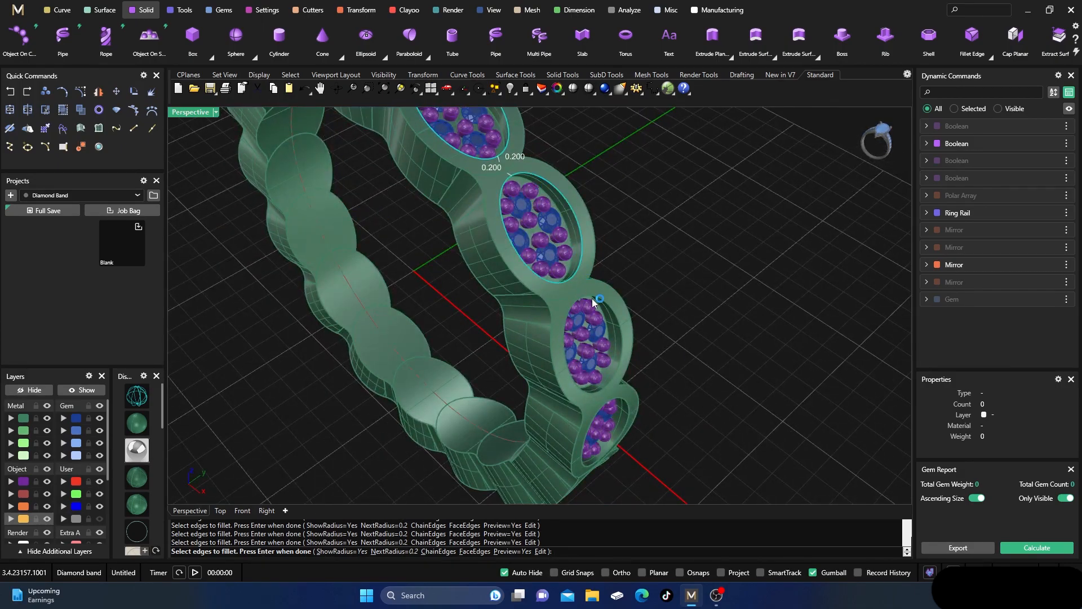
pyautogui.moveTo(625, 335); pyautogui.dragTo(620, 299, button='right')
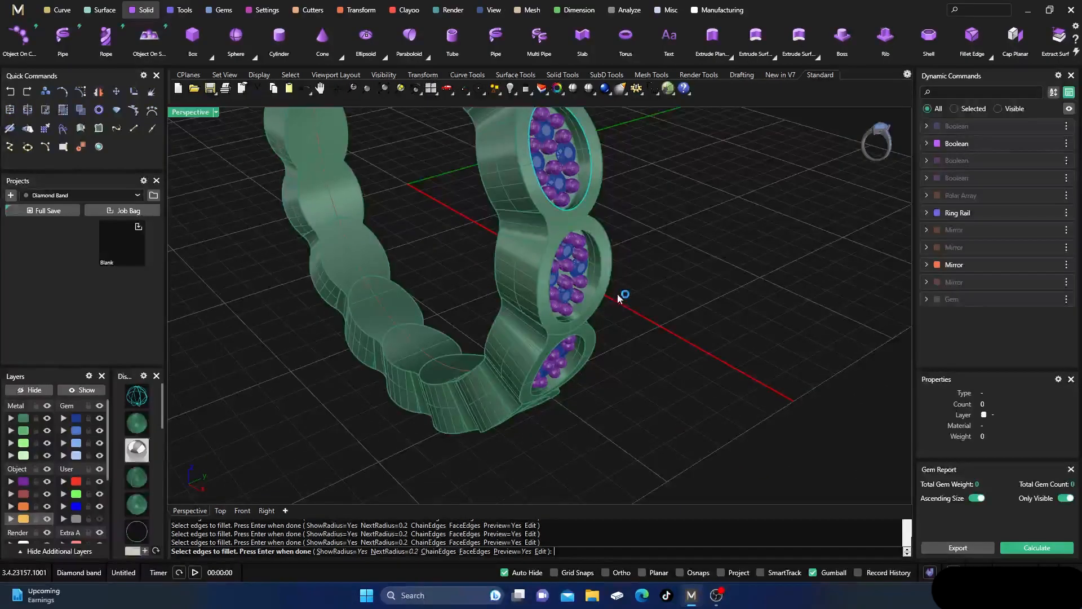
pyautogui.click(602, 259)
pyautogui.moveTo(609, 371); pyautogui.dragTo(627, 301, button='right')
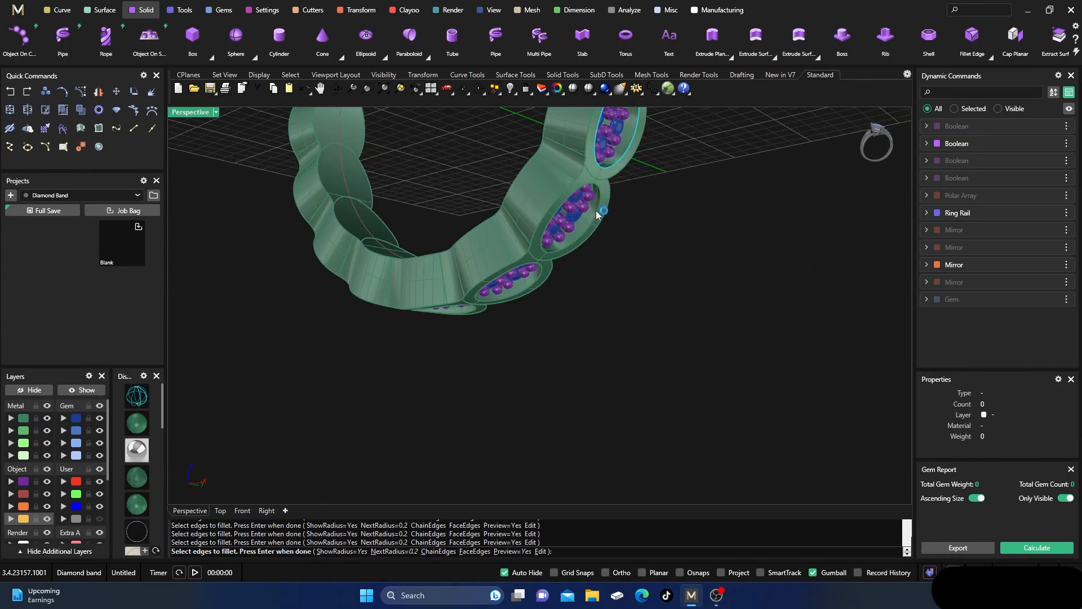
pyautogui.moveTo(596, 214); pyautogui.dragTo(566, 240, button='right')
pyautogui.click(553, 237)
pyautogui.click(486, 275)
# - Add the remaining bezels' inner rim edges on the other side of the band and accept the fillet selection
pyautogui.moveTo(494, 293); pyautogui.dragTo(608, 279, button='right')
pyautogui.click(589, 274)
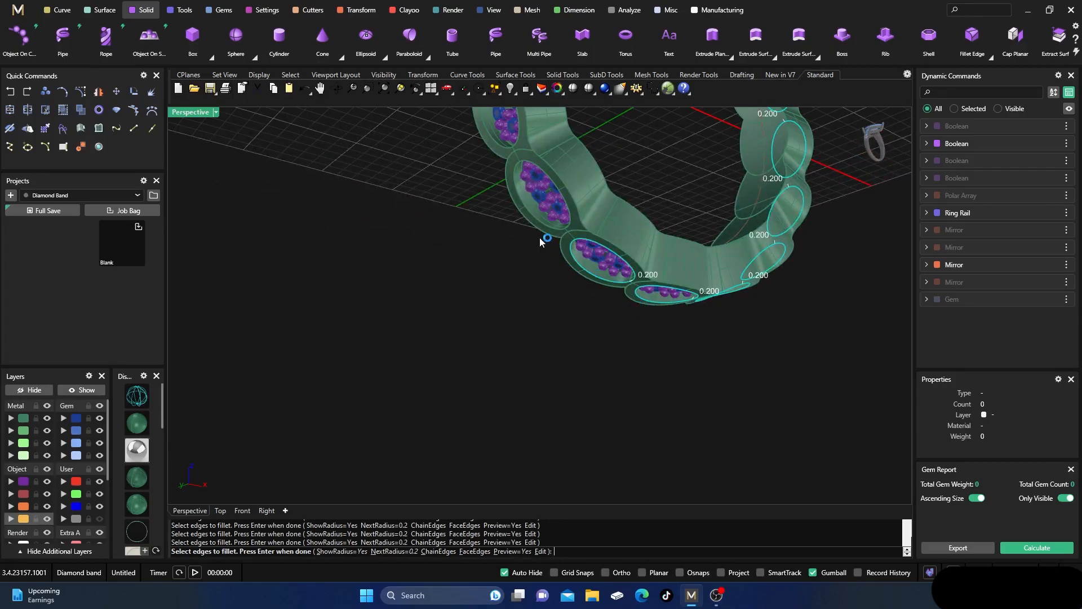
pyautogui.click(536, 218)
pyautogui.moveTo(536, 218); pyautogui.dragTo(585, 257, button='right')
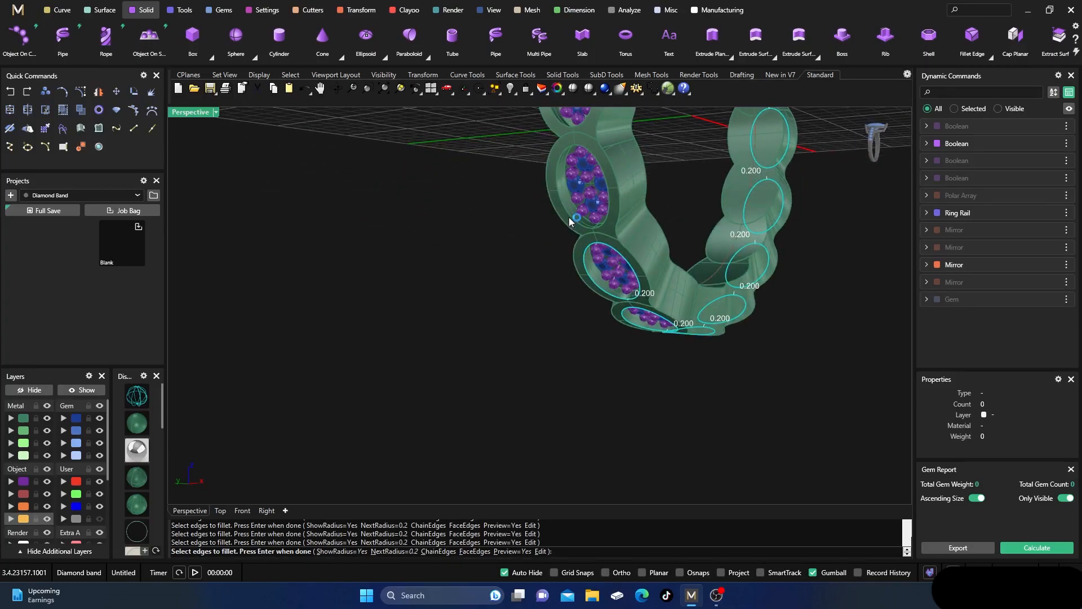
pyautogui.moveTo(573, 212); pyautogui.dragTo(563, 268, button='right')
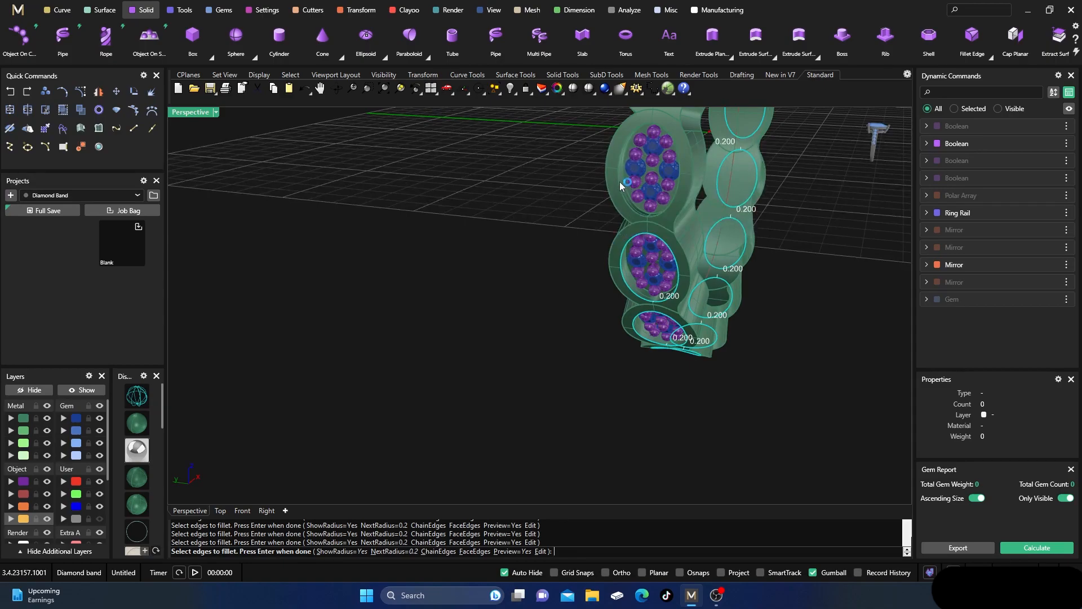
pyautogui.moveTo(605, 195); pyautogui.dragTo(536, 265, button='right')
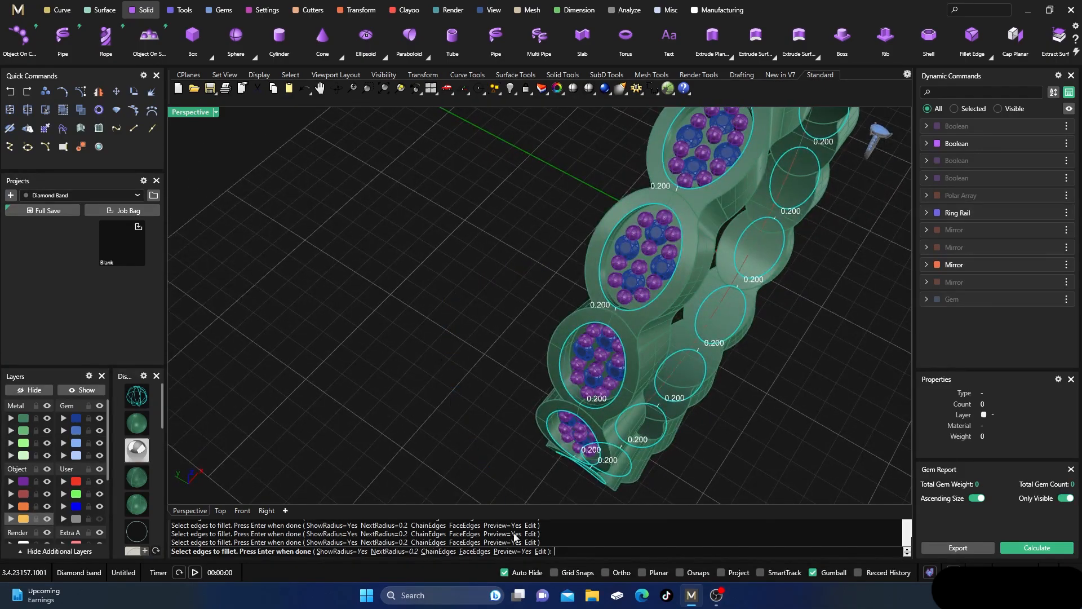
pyautogui.rightClick(422, 425)
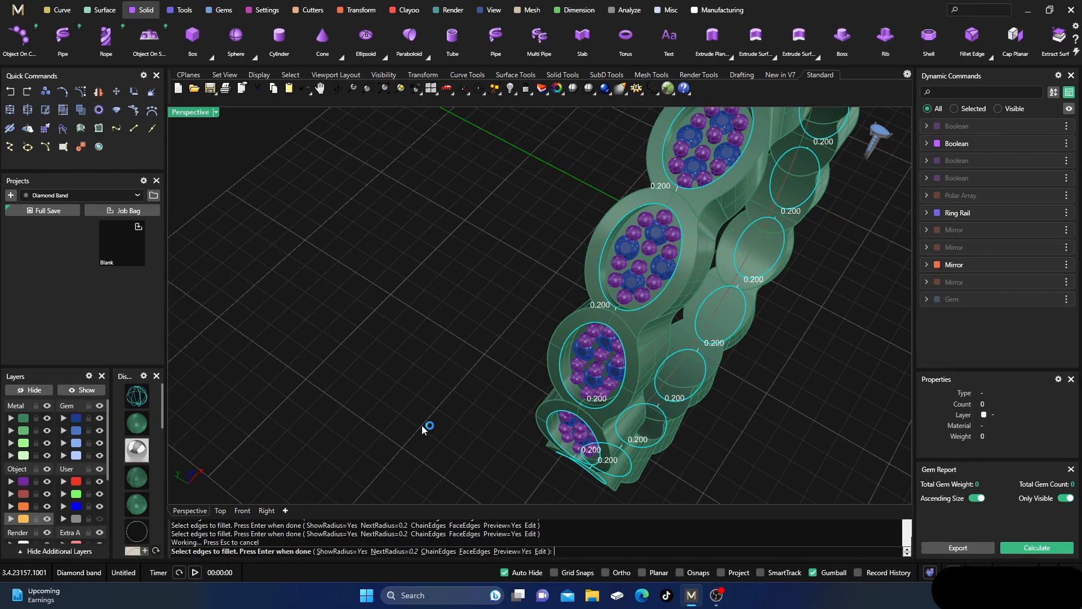
# - Set the radius of all inner rim fillet handles to 0.1 and apply the fillets
pyautogui.moveTo(451, 412); pyautogui.dragTo(549, 322, button='right')
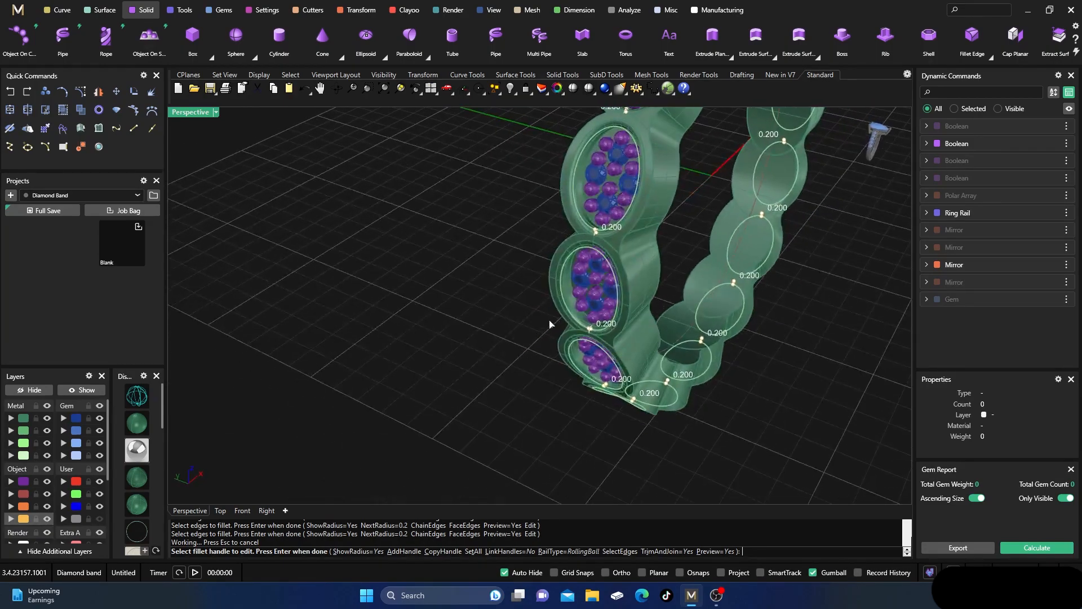
pyautogui.scroll(5, 588, 262)
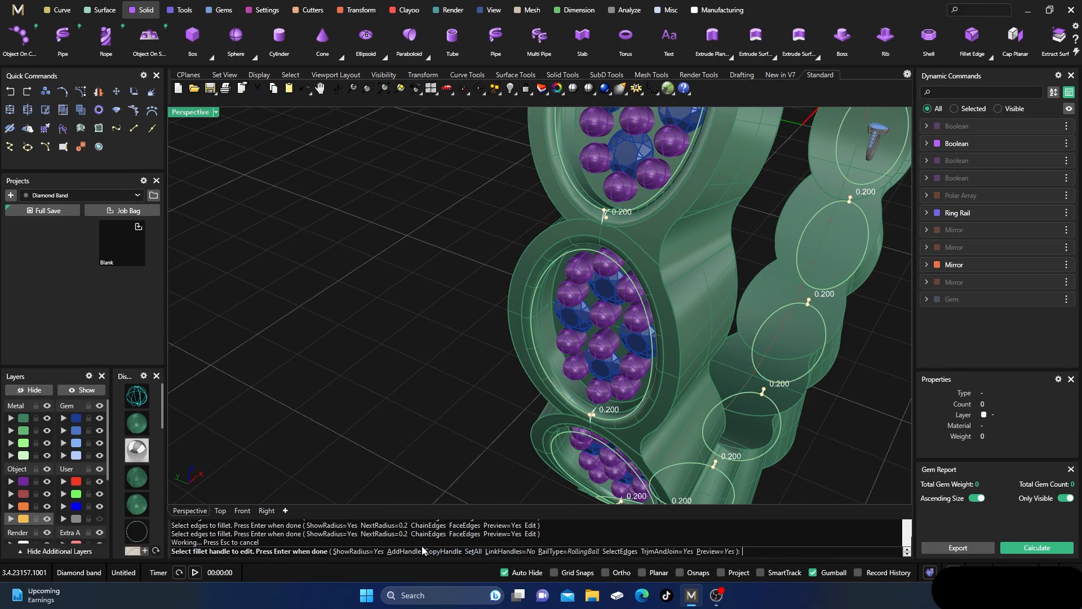
pyautogui.click(474, 552)
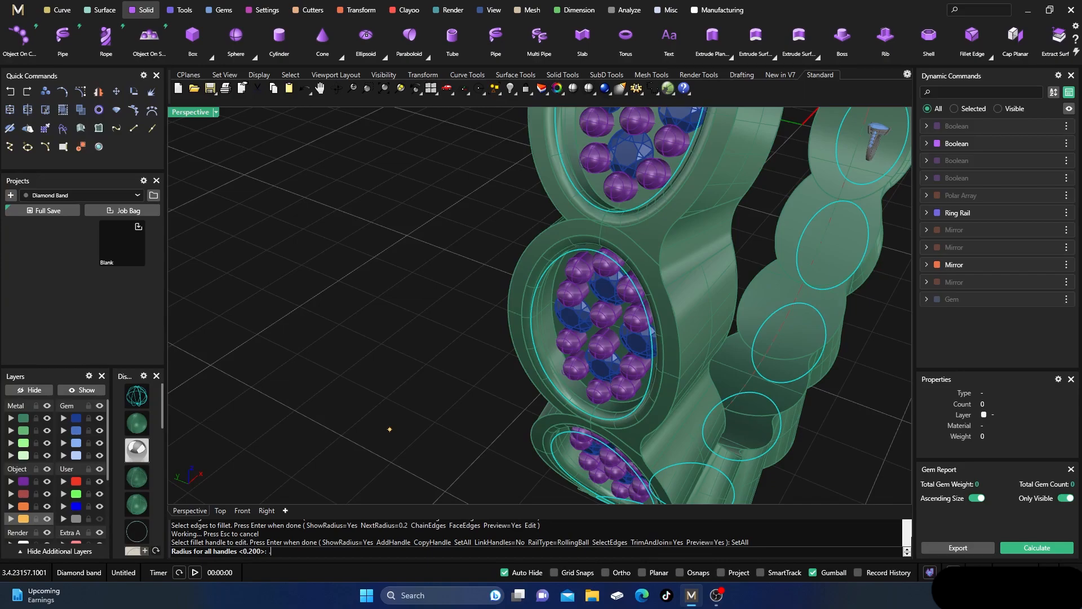
pyautogui.press('Return')
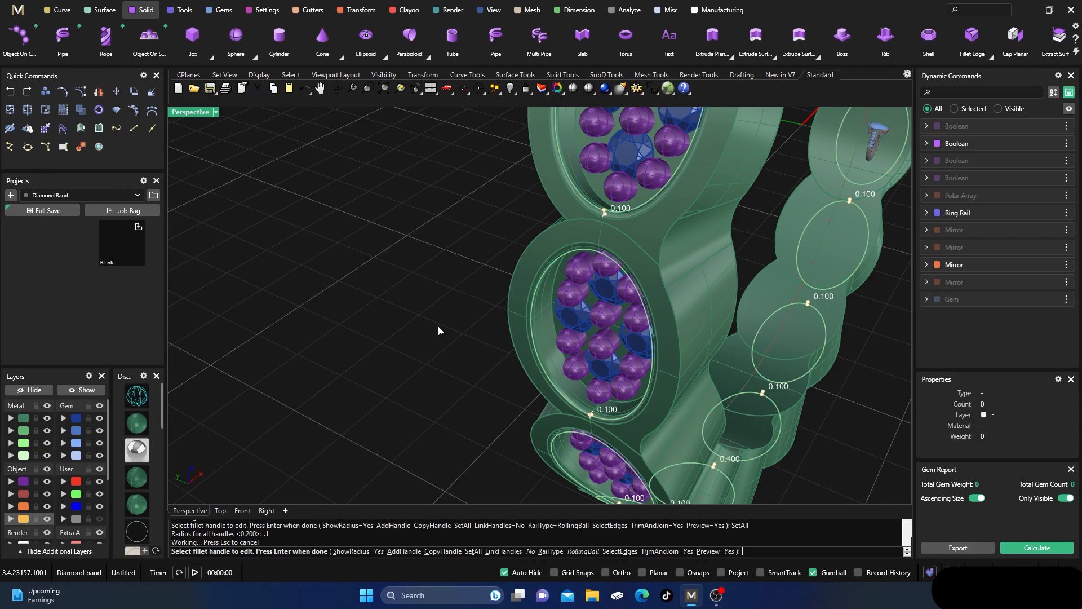
pyautogui.press('Return')
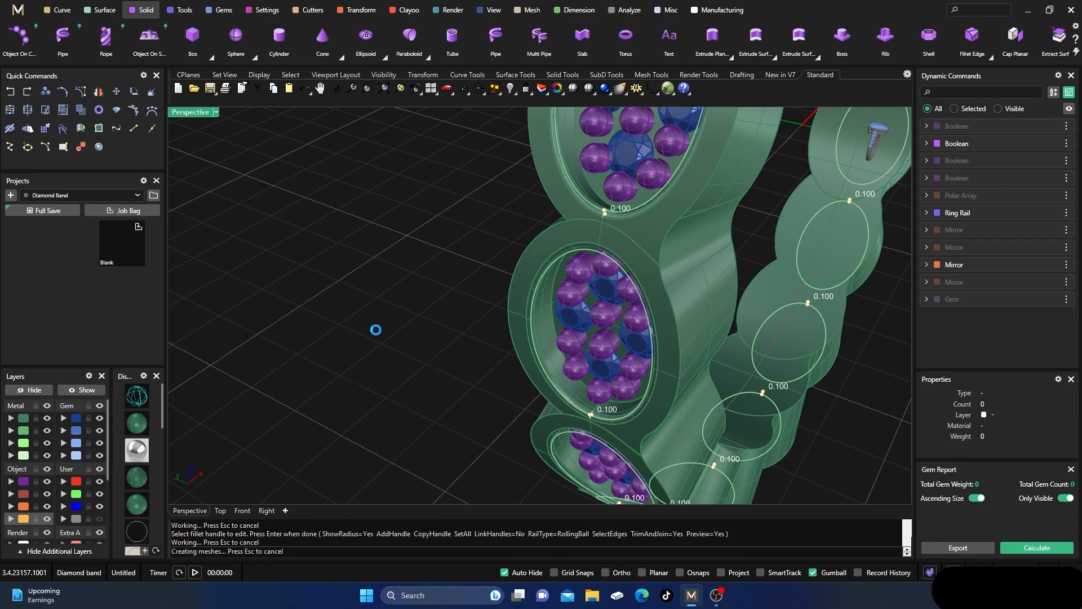
# - Select the filleted band to check its object type, and deselect it
pyautogui.click(667, 291)
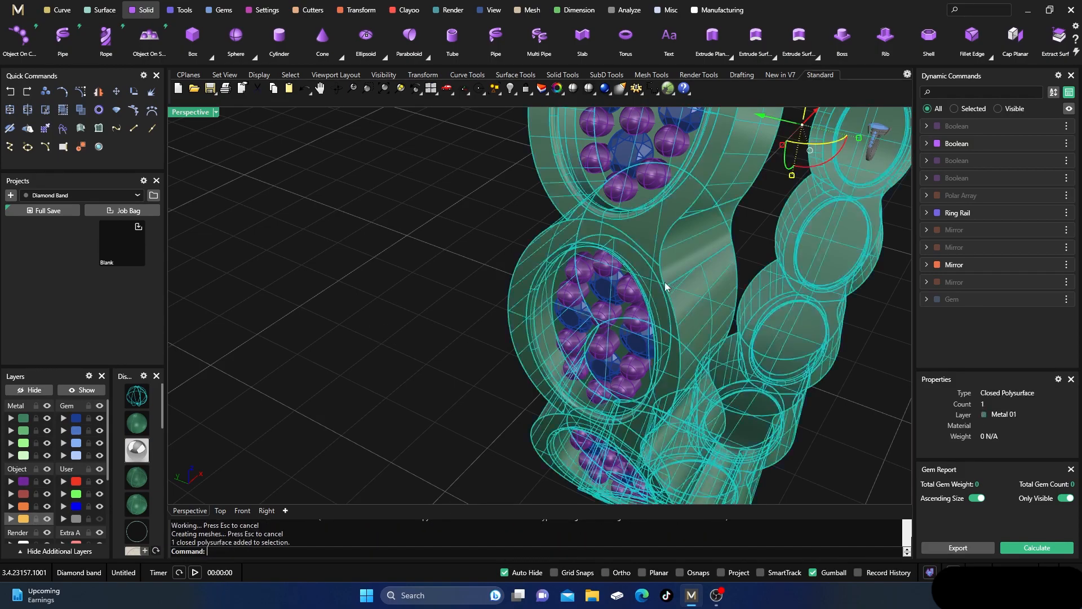
pyautogui.click(433, 319)
pyautogui.scroll(-5, 417, 326)
pyautogui.moveTo(416, 325); pyautogui.dragTo(396, 389, button='right')
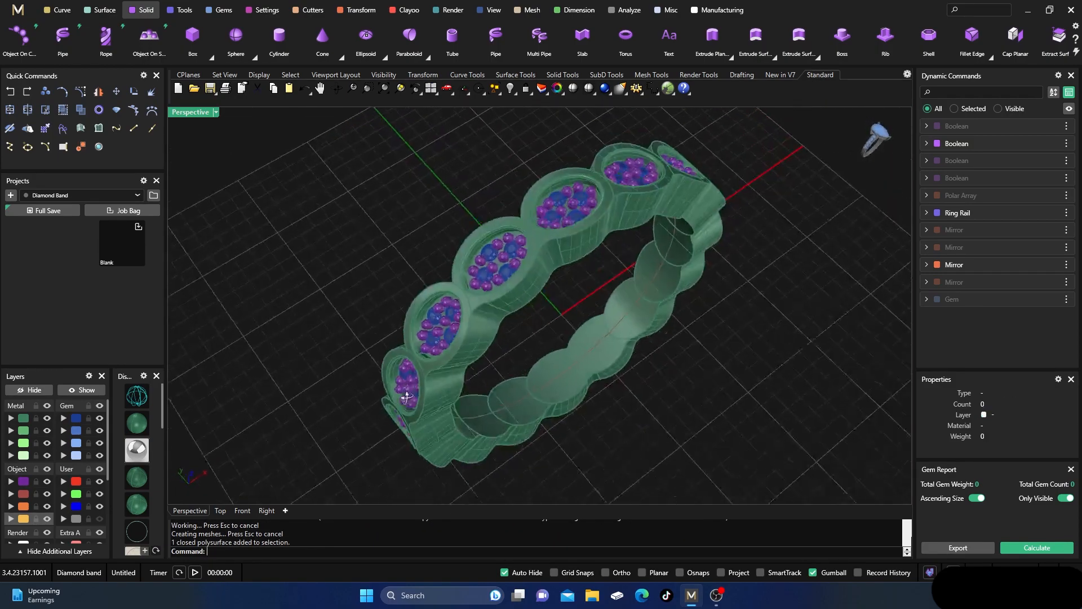
# - Examine the filleted inner rims of the bezels up close and from several angles around the band
pyautogui.scroll(10, 506, 234)
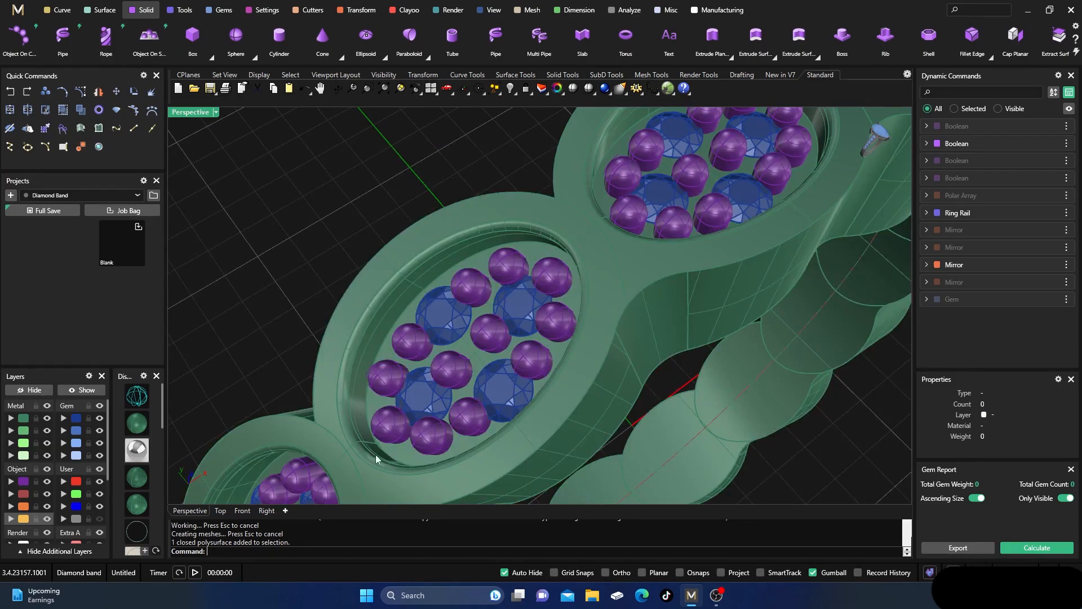
pyautogui.scroll(-8, 436, 267)
pyautogui.moveTo(436, 267); pyautogui.dragTo(539, 377, button='right')
pyautogui.scroll(-5, 556, 357)
pyautogui.scroll(5, 491, 291)
pyautogui.scroll(6, 505, 302)
pyautogui.moveTo(505, 302); pyautogui.dragTo(569, 323, button='right')
pyautogui.scroll(-3, 569, 323)
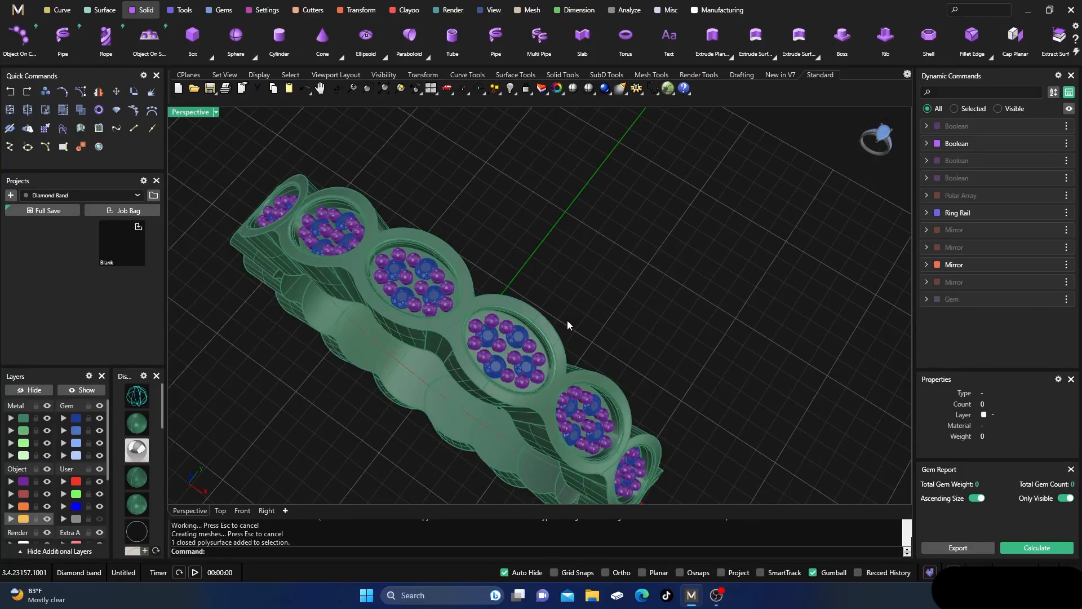
pyautogui.scroll(-2, 568, 323)
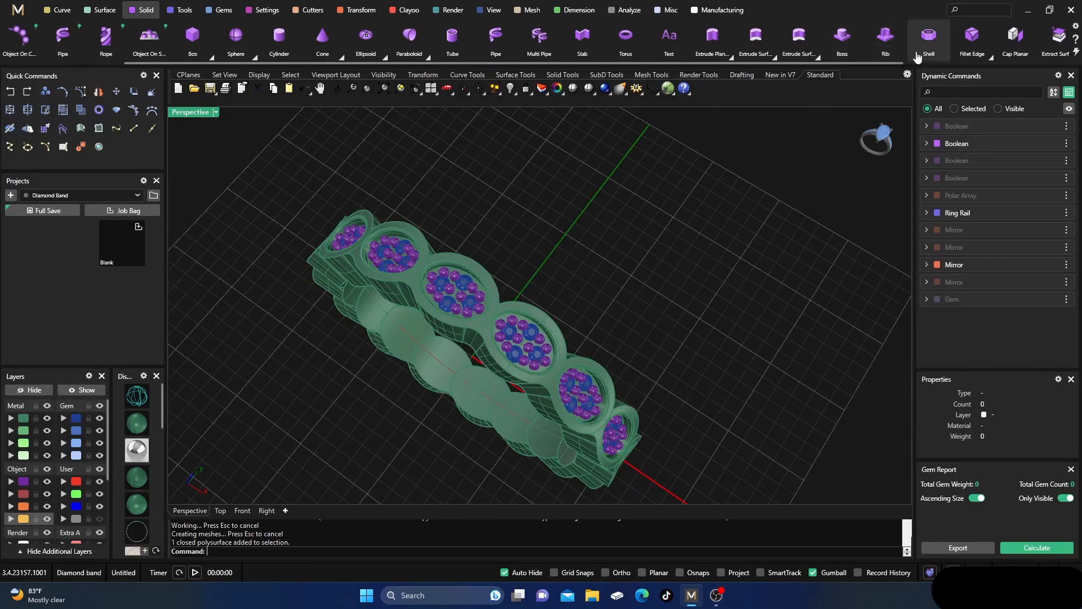
# - Start an edge fillet, chain-select the whole outer edge along one side of the band, and accept the selection
pyautogui.click(990, 58)
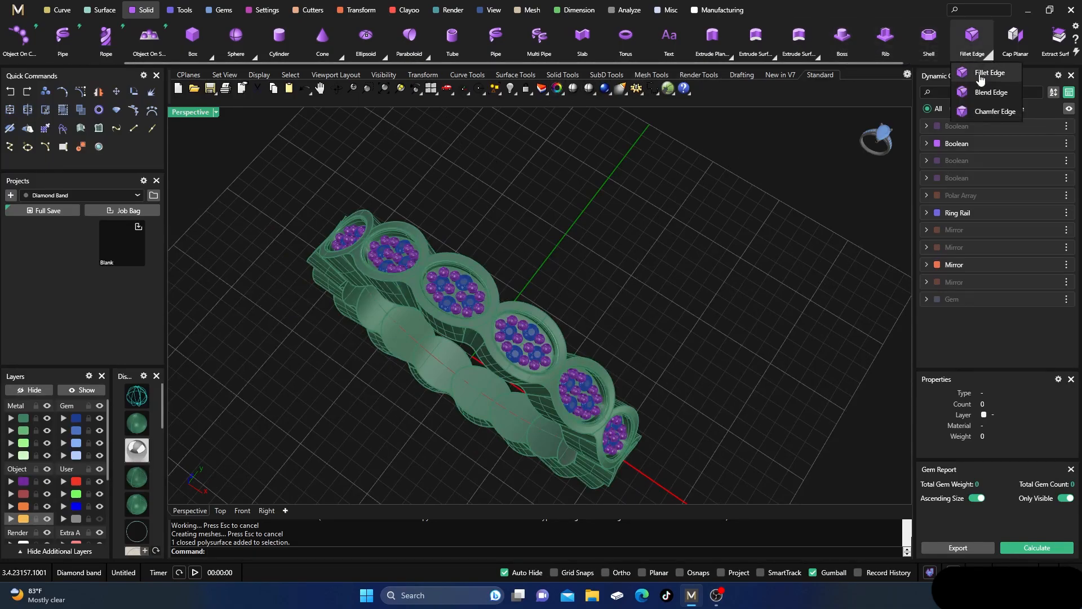
pyautogui.click(984, 84)
pyautogui.moveTo(513, 418); pyautogui.dragTo(491, 392, button='right')
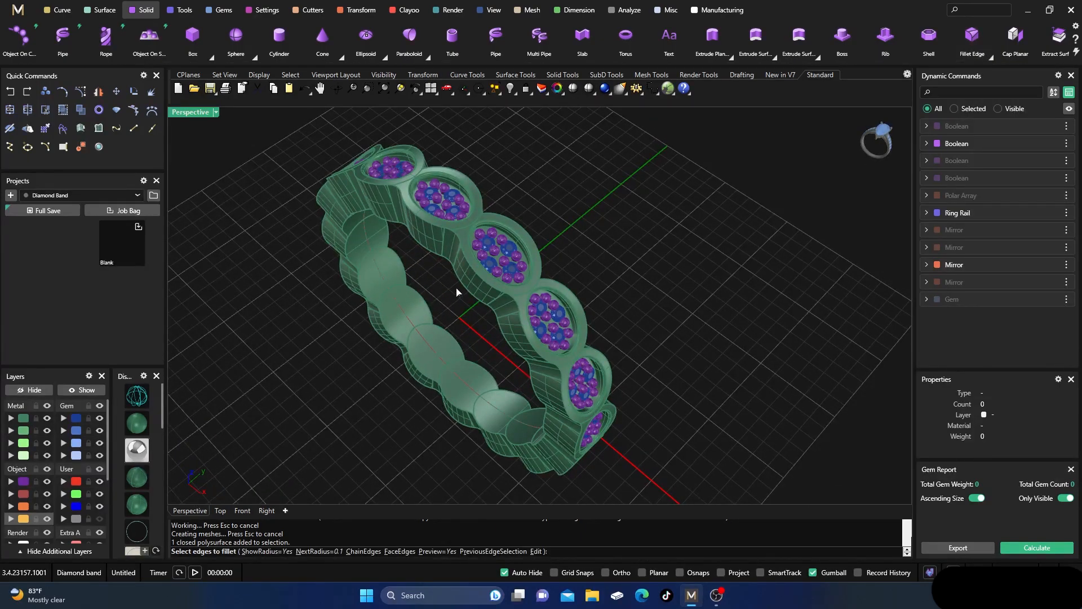
pyautogui.scroll(3, 460, 243)
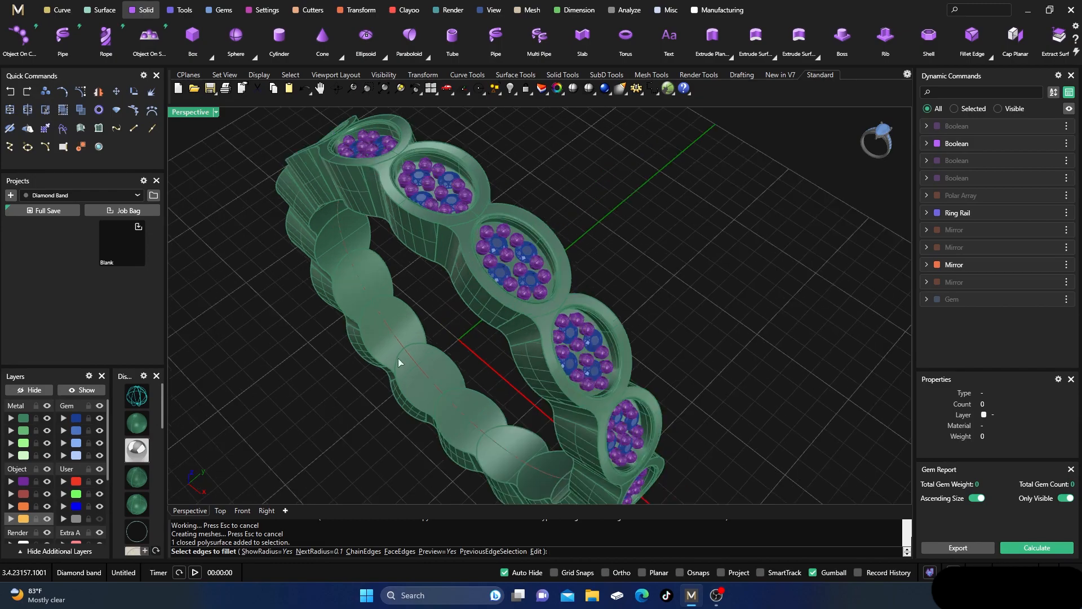
pyautogui.click(364, 550)
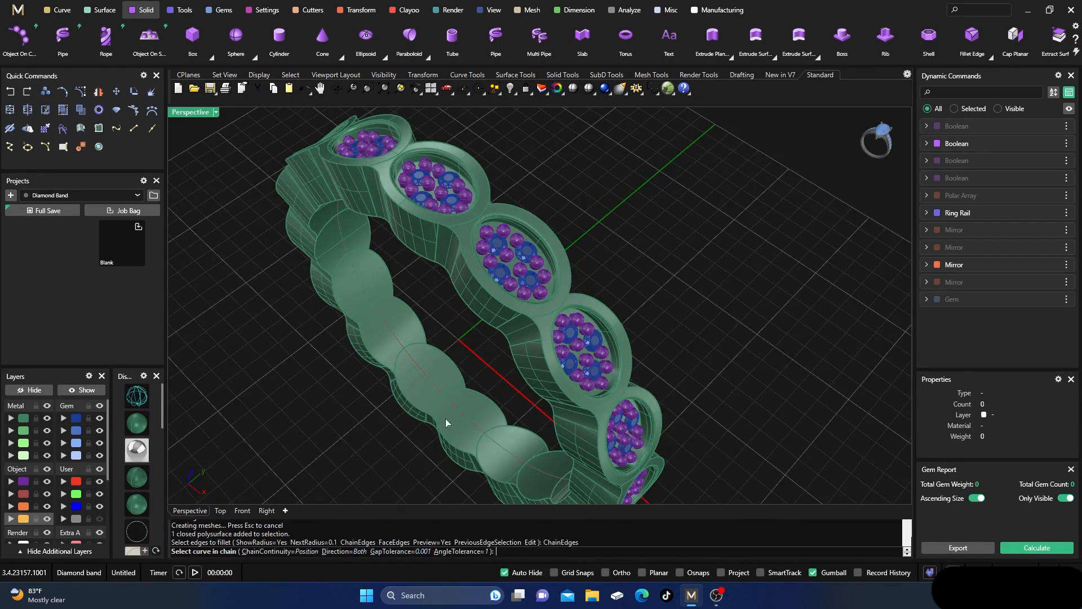
pyautogui.click(456, 236)
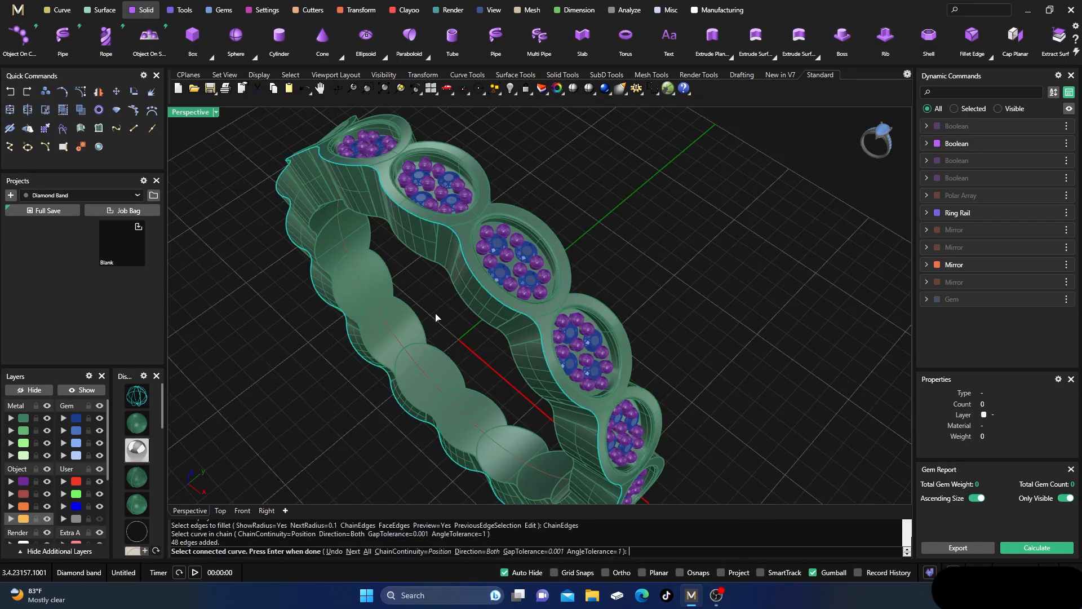
pyautogui.moveTo(437, 310); pyautogui.dragTo(480, 298, button='right')
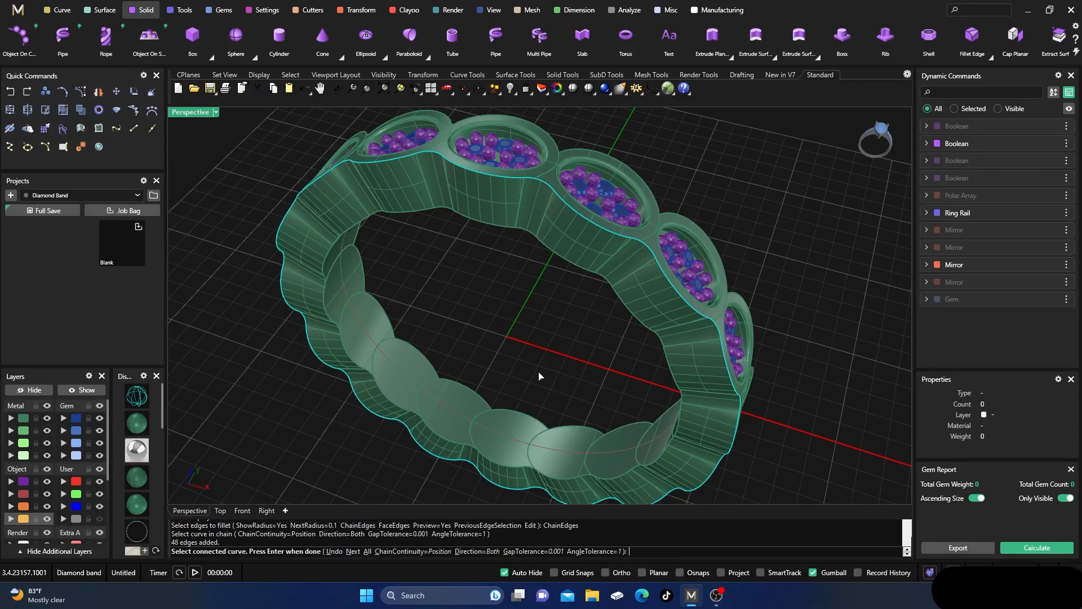
pyautogui.press('Return')
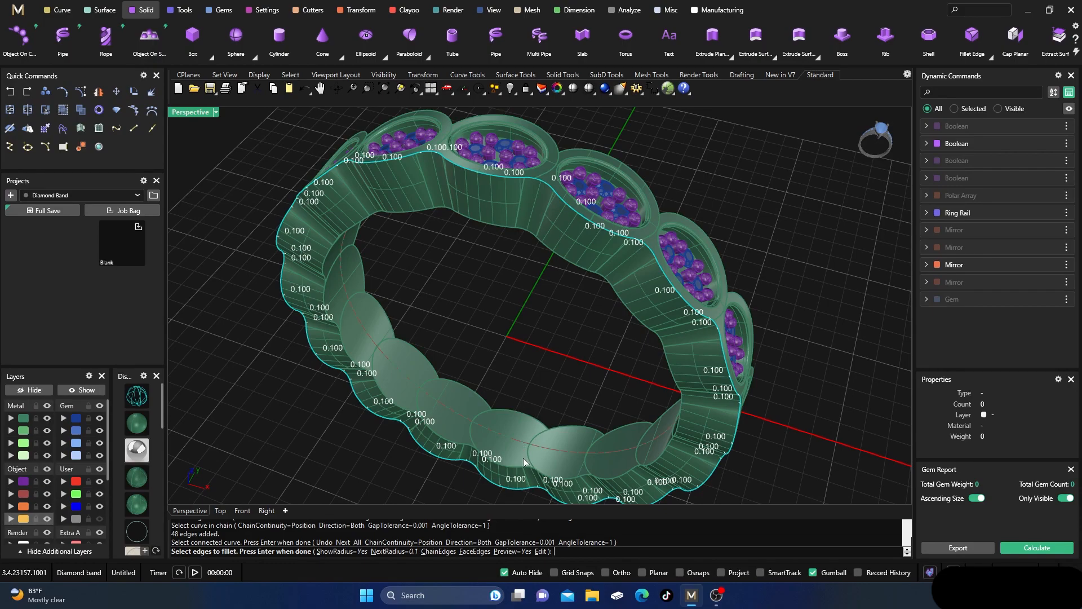
pyautogui.moveTo(590, 414); pyautogui.dragTo(558, 419, button='right')
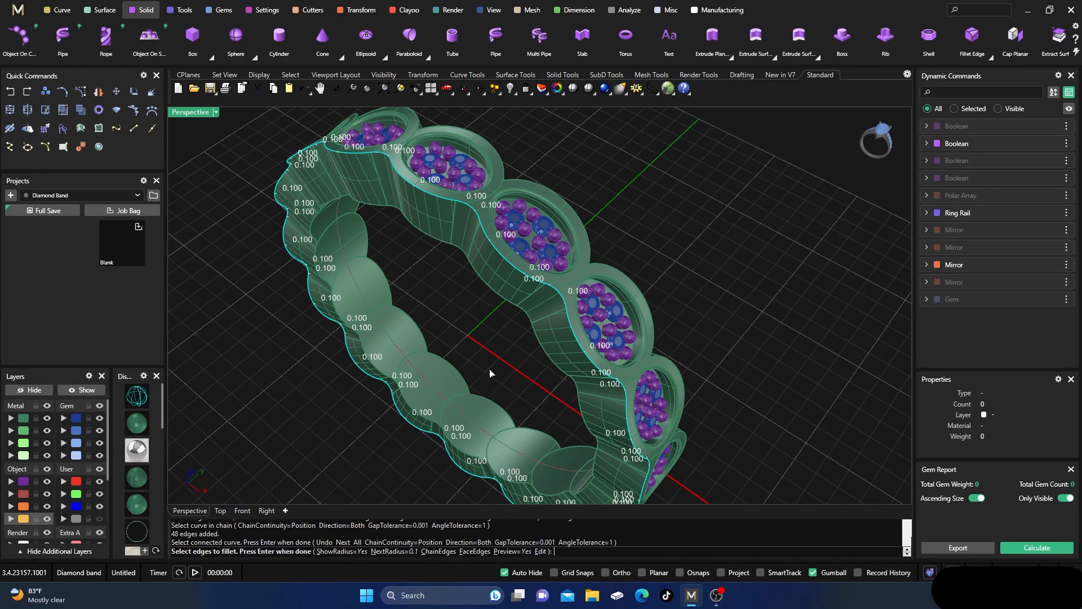
pyautogui.press('Return')
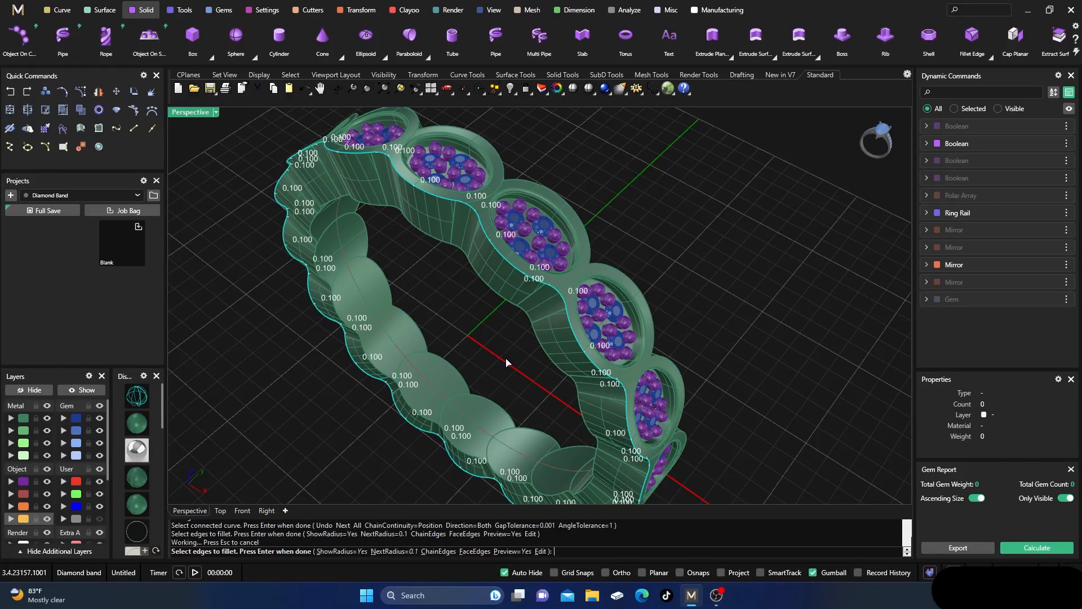
# - Set the radius of all outer edge fillet handles to 0.2 and apply the fillet
pyautogui.scroll(5, 466, 200)
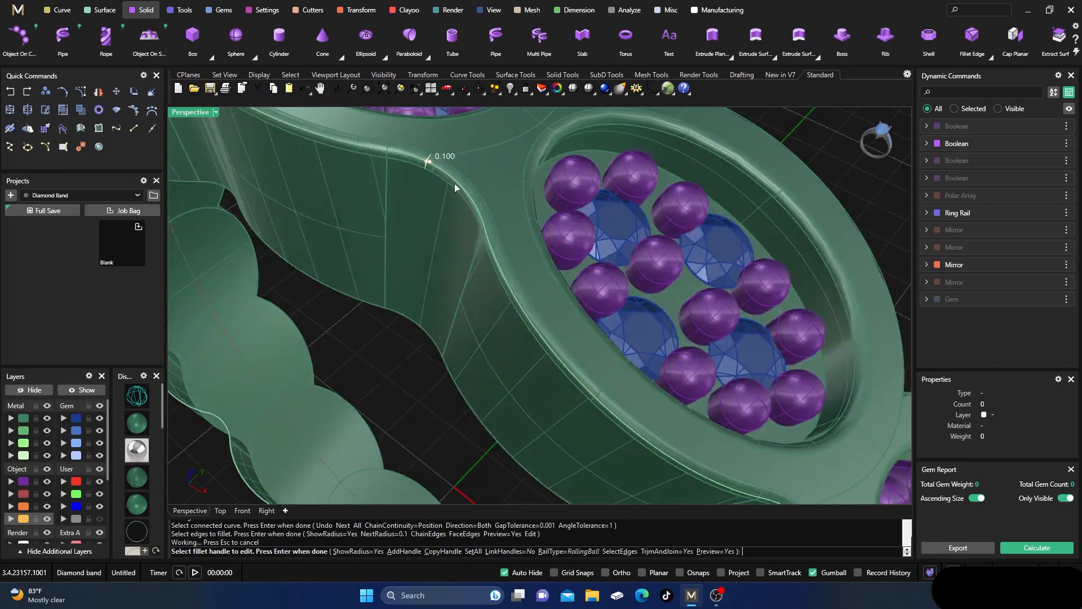
pyautogui.scroll(-5, 488, 196)
pyautogui.moveTo(499, 224); pyautogui.dragTo(490, 324, button='right')
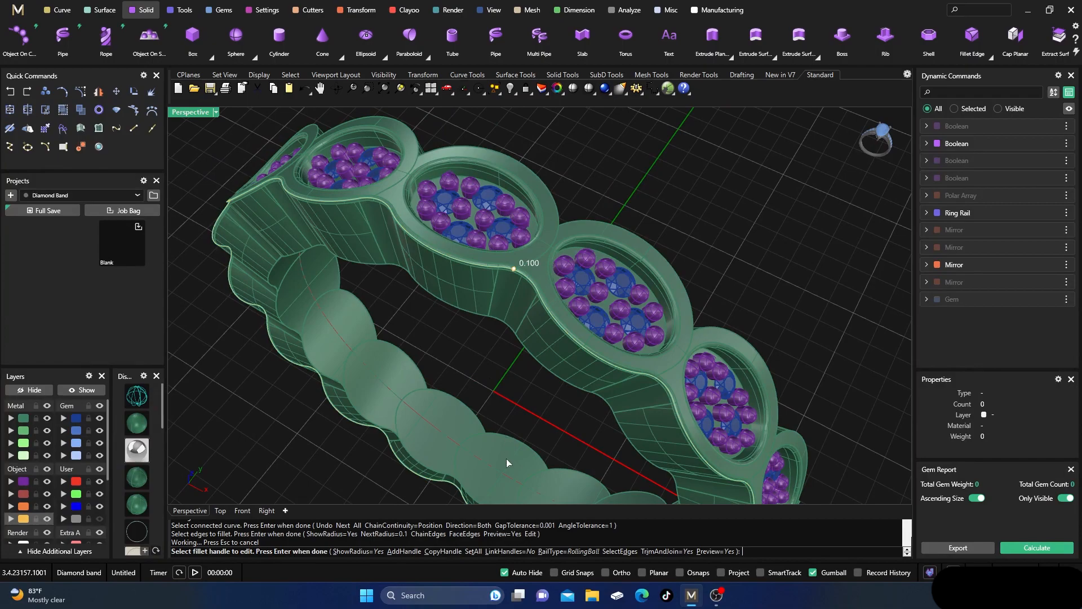
pyautogui.click(469, 549)
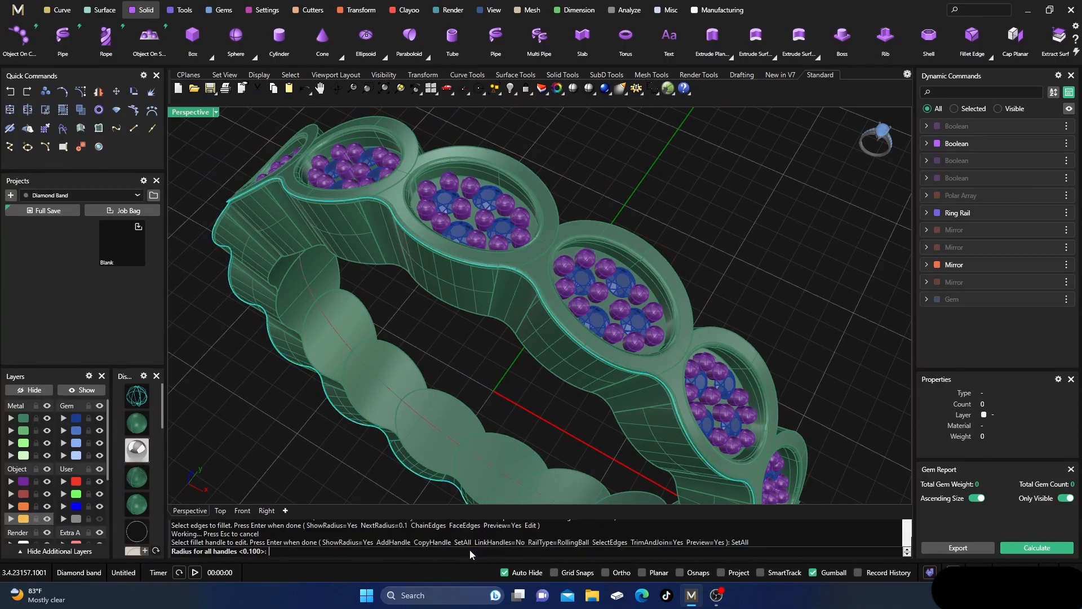
pyautogui.write('.2')
pyautogui.press('Return')
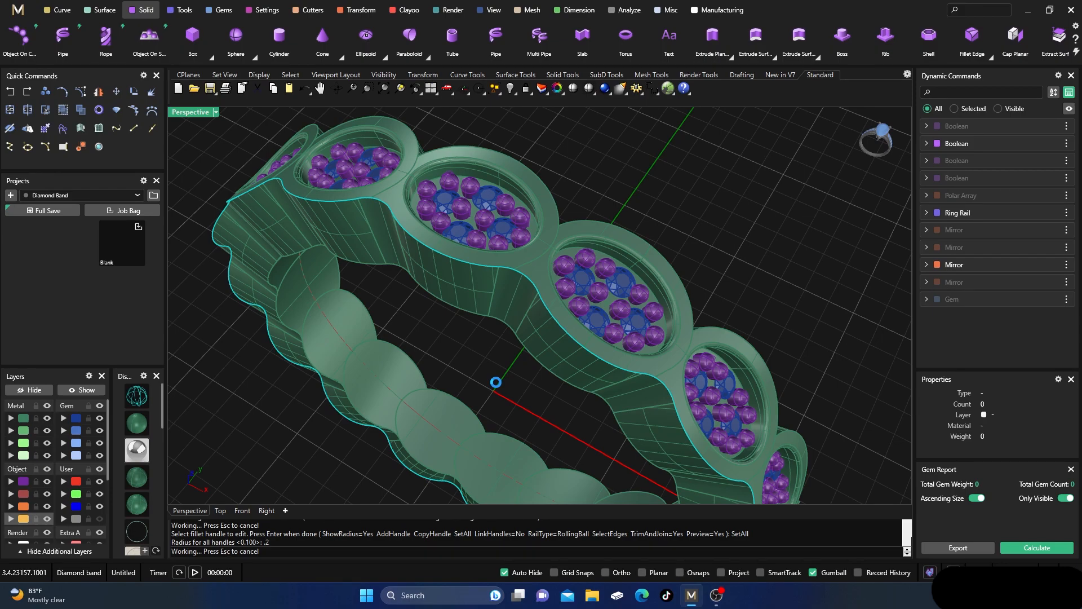
pyautogui.moveTo(503, 379); pyautogui.dragTo(476, 375, button='right')
pyautogui.scroll(4, 451, 234)
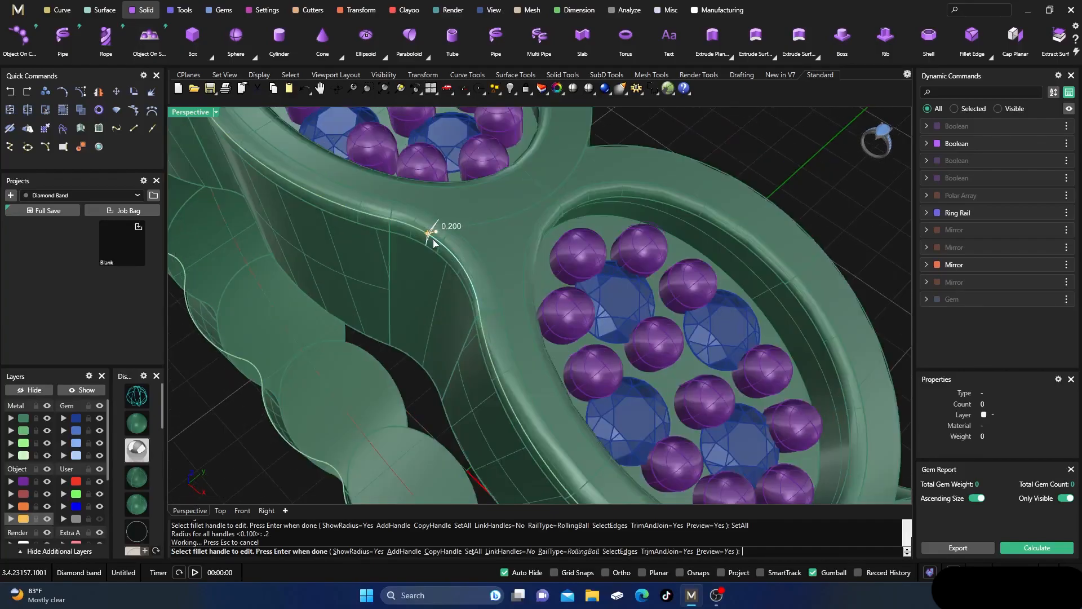
pyautogui.scroll(-6, 458, 272)
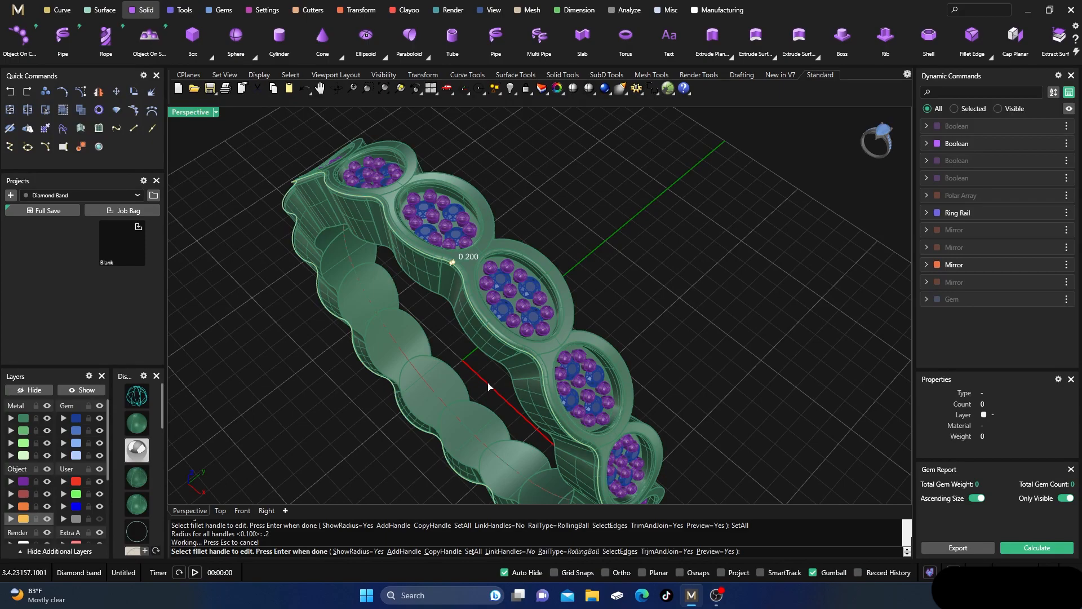
pyautogui.press('Return')
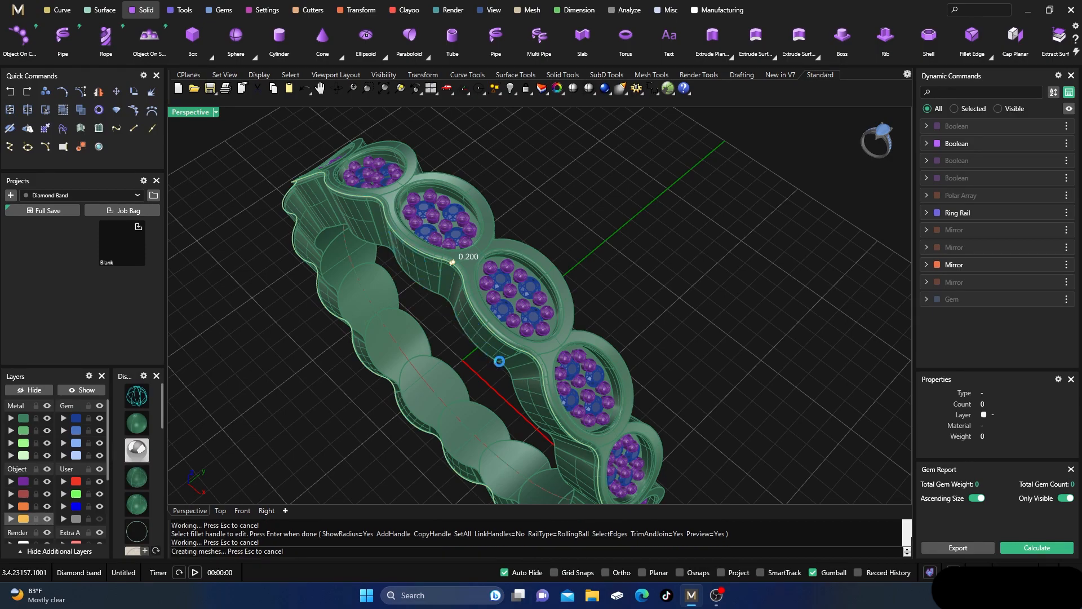
# - Select the band to check its object type, deselect it, and examine the outer edge fillet and the inner side of the band
pyautogui.scroll(5, 462, 333)
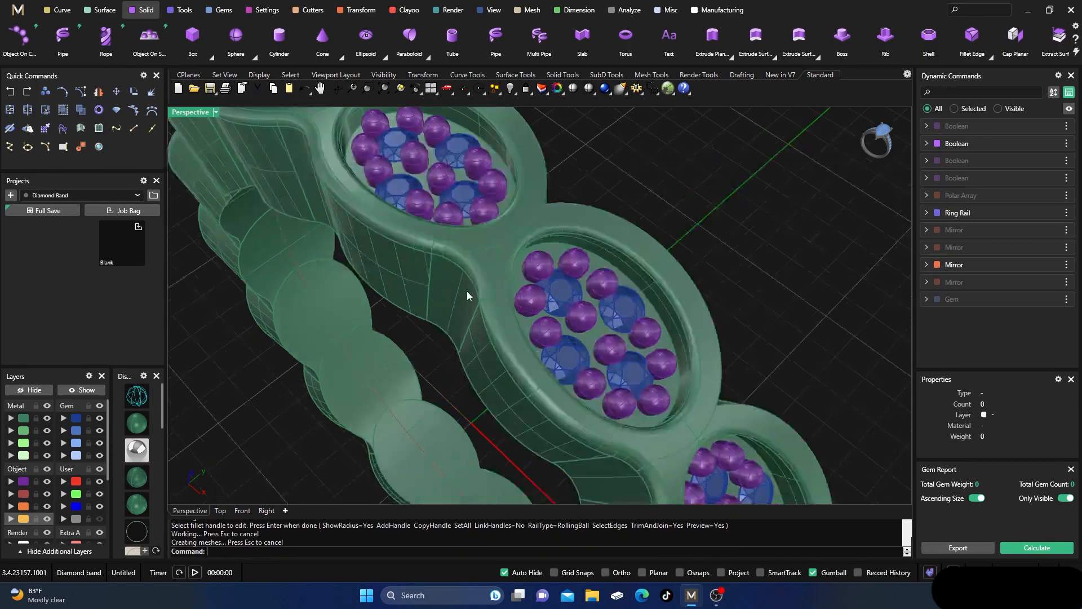
pyautogui.click(454, 288)
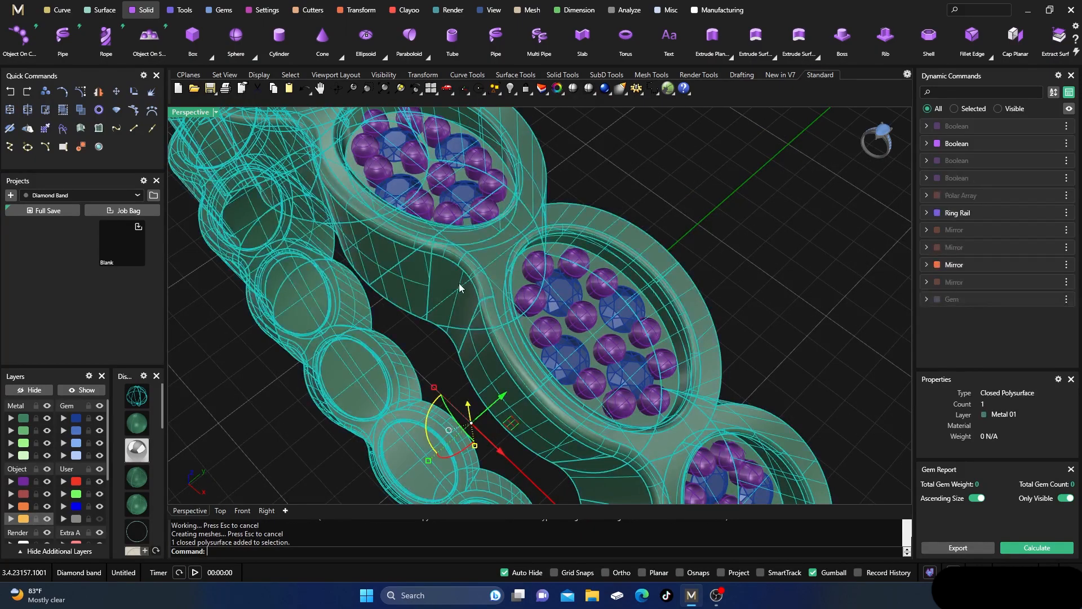
pyautogui.click(636, 180)
pyautogui.scroll(-6, 566, 268)
pyautogui.moveTo(578, 307); pyautogui.dragTo(477, 289, button='right')
pyautogui.scroll(2, 527, 315)
pyautogui.scroll(2, 526, 323)
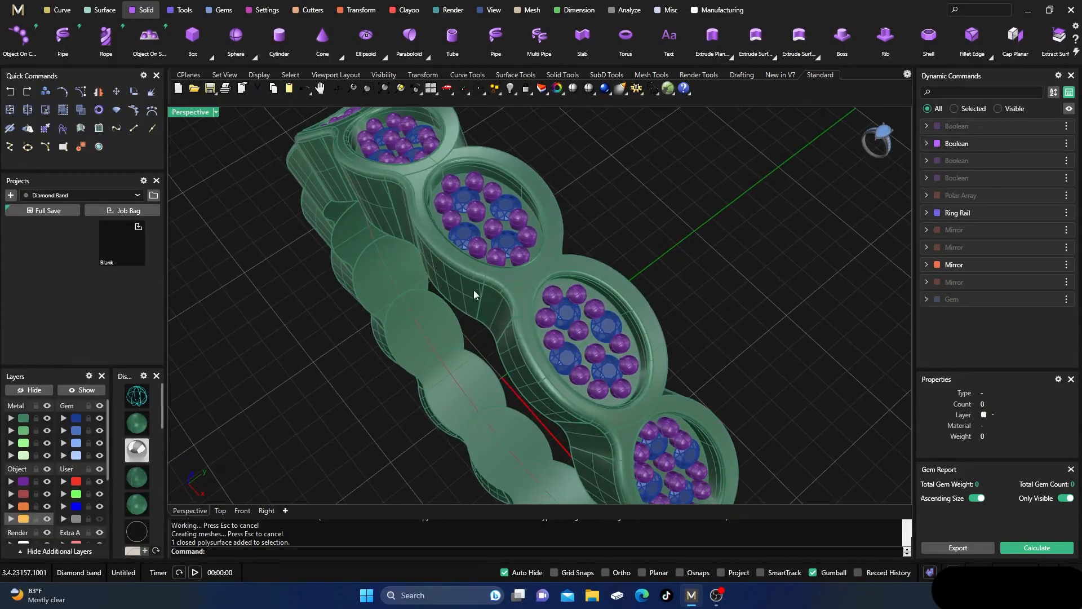
pyautogui.moveTo(494, 337); pyautogui.dragTo(451, 435, button='right')
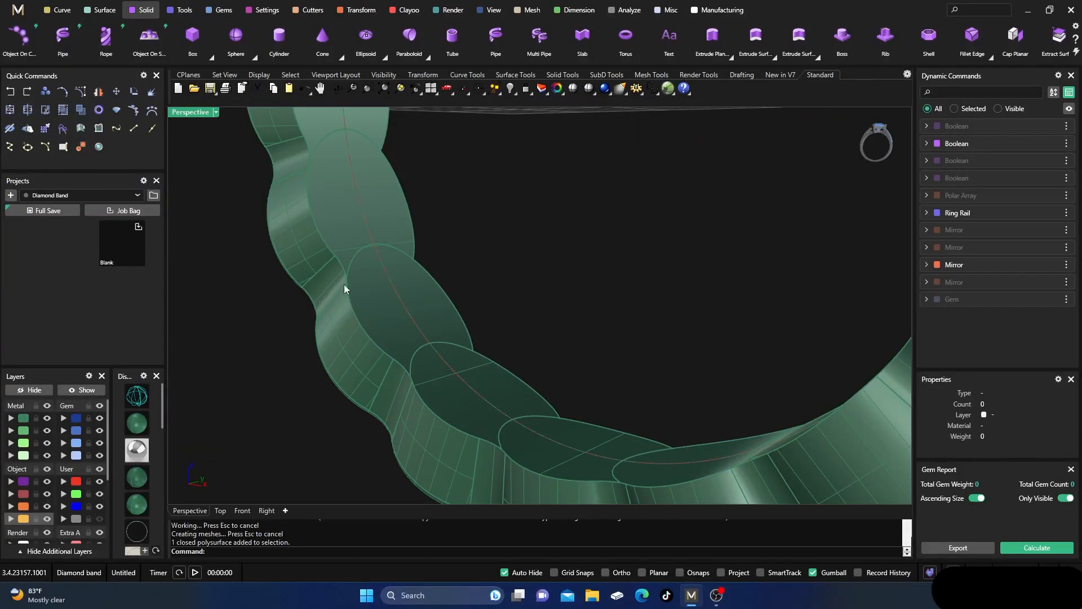
pyautogui.scroll(-6, 429, 346)
# - Start another edge fillet, chain-select the whole finger-hole edge along one side of the band, and accept the selection
pyautogui.rightClick(445, 322)
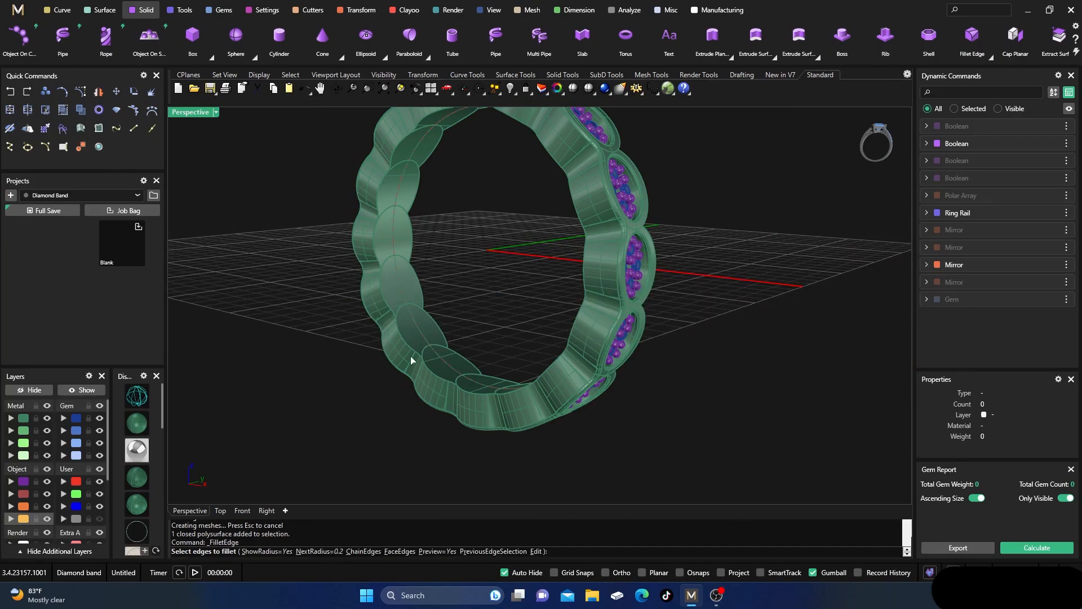
pyautogui.click(372, 550)
pyautogui.scroll(2, 435, 377)
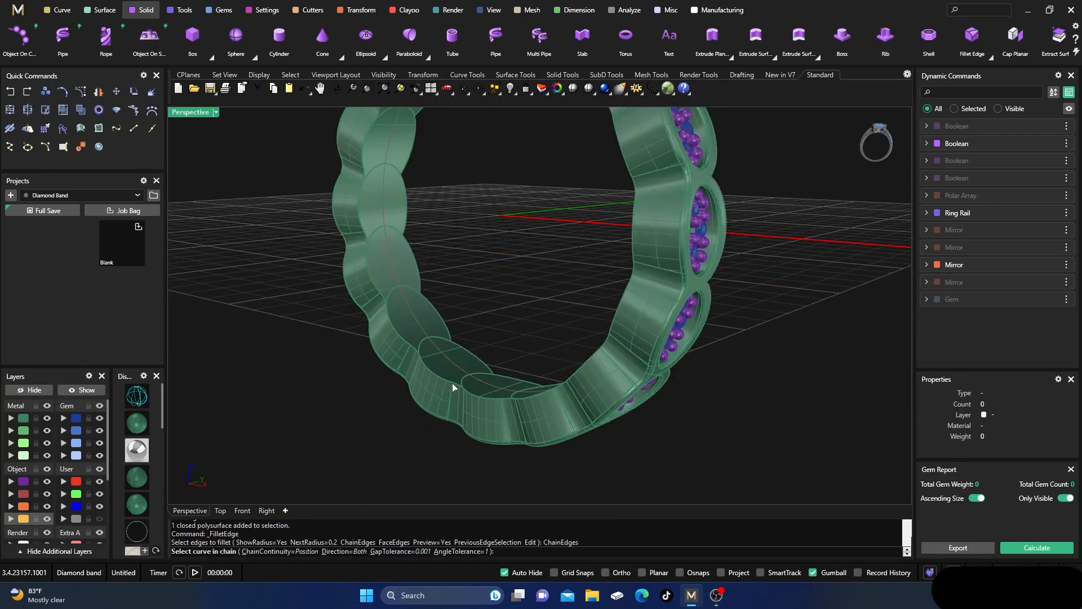
pyautogui.click(453, 385)
pyautogui.moveTo(490, 302); pyautogui.dragTo(493, 340, button='right')
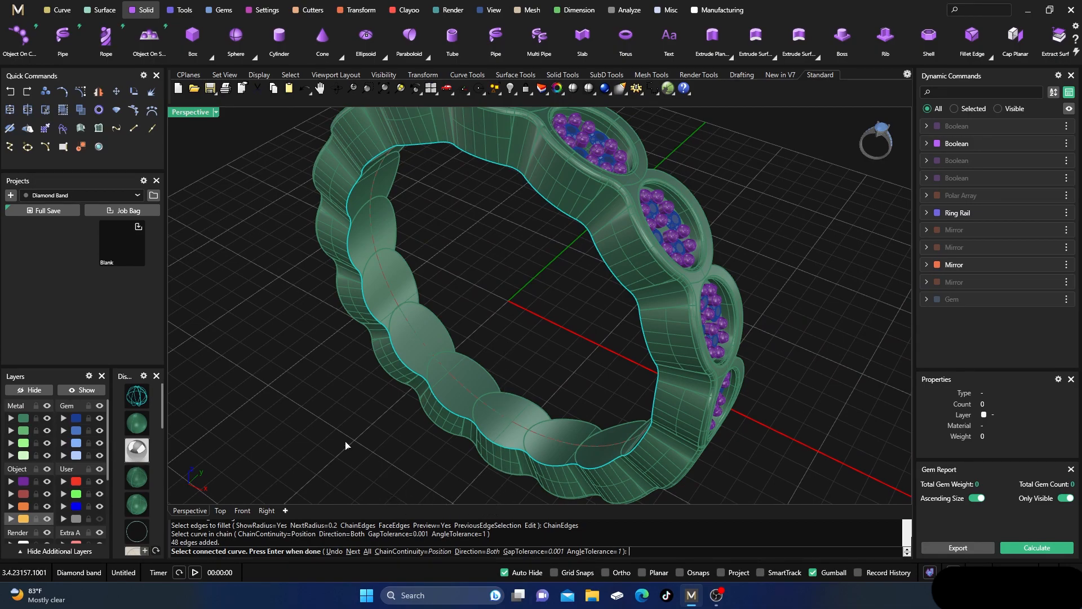
pyautogui.press('Return')
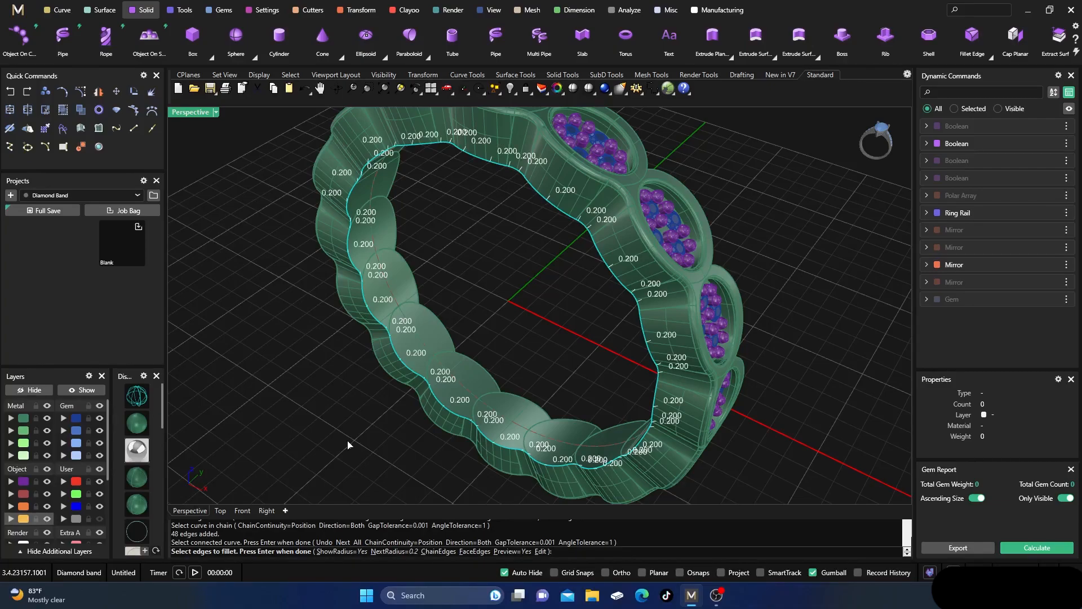
pyautogui.press('Return')
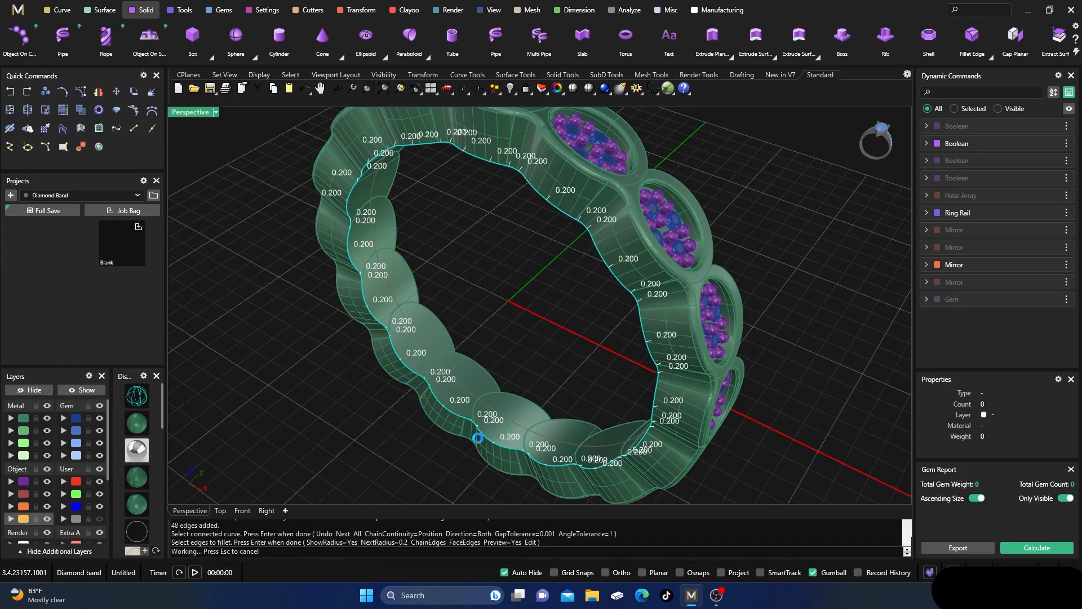
pyautogui.press('Return')
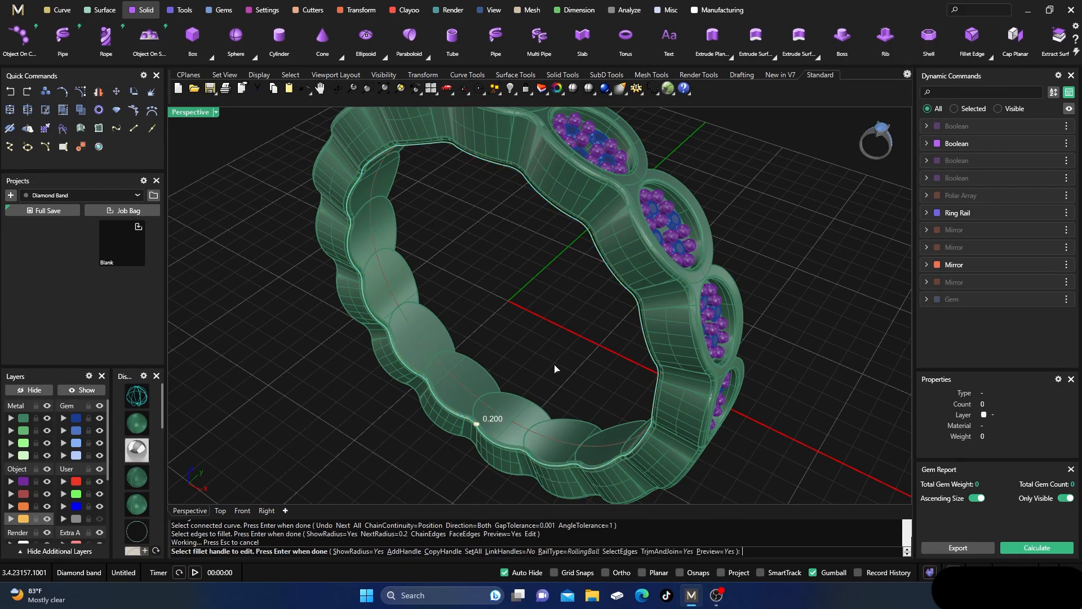
# - Set the radius of all finger-hole edge fillet handles to 0.5 and apply the fillet
pyautogui.click(474, 551)
pyautogui.write('.5')
pyautogui.press('Return')
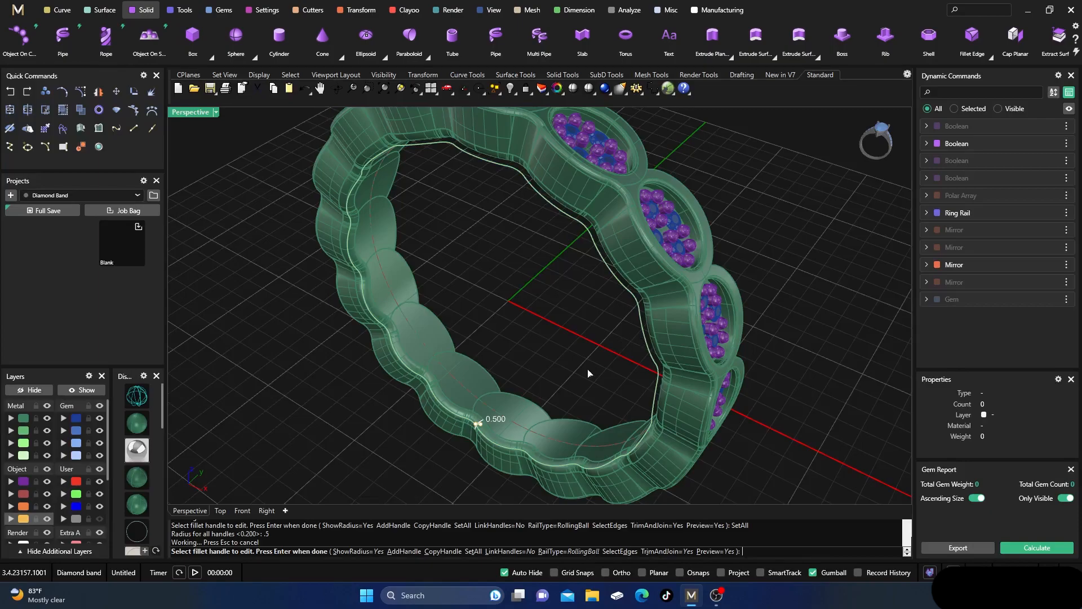
pyautogui.moveTo(485, 265)
pyautogui.mouseDown(button='right')
pyautogui.moveTo(507, 278)
pyautogui.moveTo(475, 225)
pyautogui.moveTo(456, 232)
pyautogui.moveTo(466, 258)
pyautogui.mouseUp(button='right')
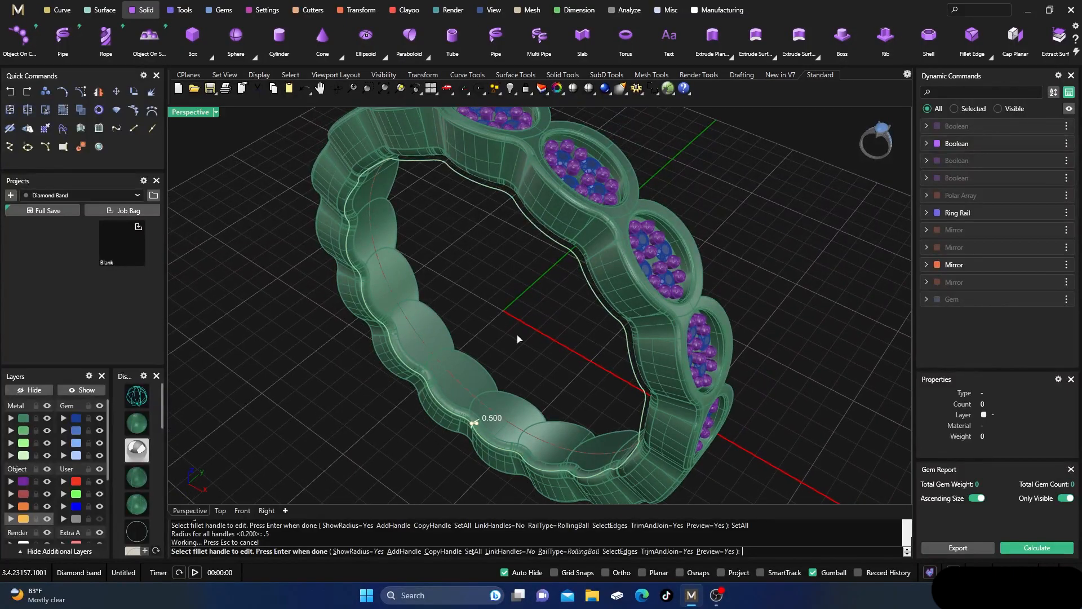
pyautogui.press('Return')
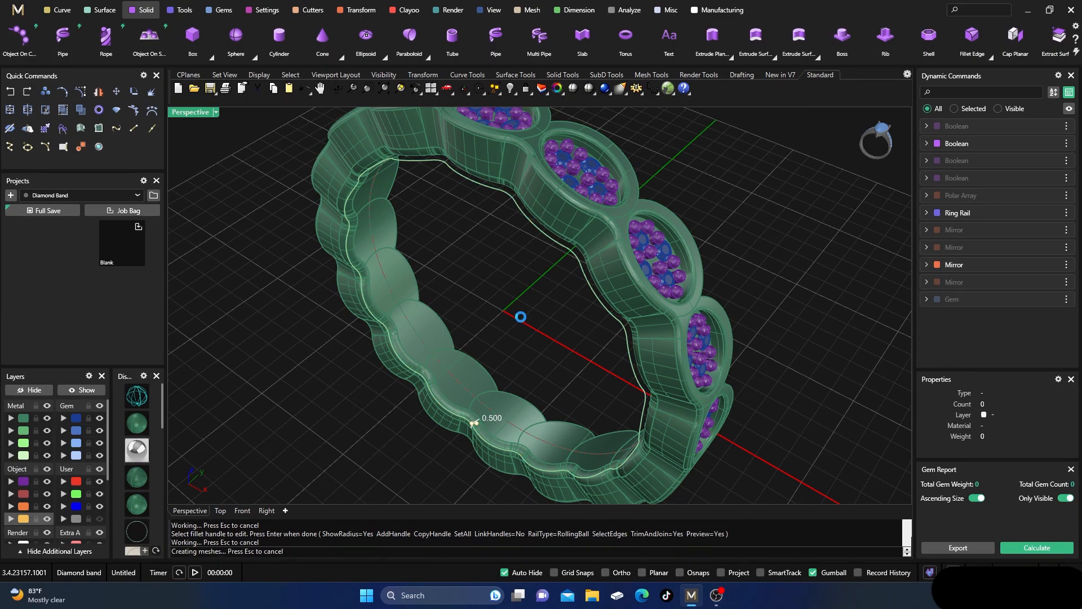
# - Select the band to check its object type again, deselect it, and examine the finger-hole and outer edge fillets from several angles
pyautogui.click(602, 278)
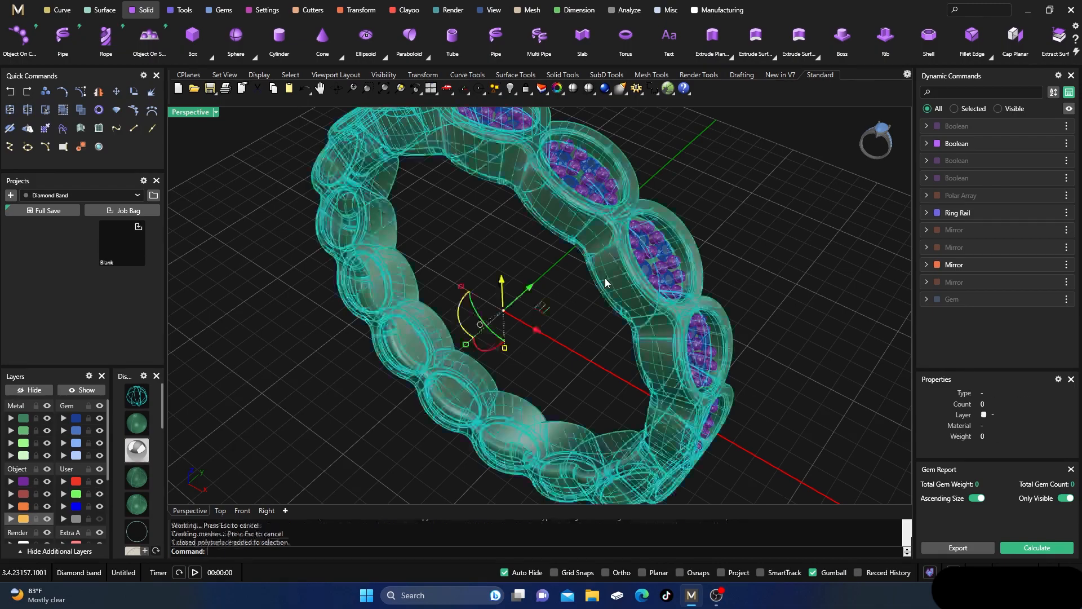
pyautogui.click(480, 237)
pyautogui.scroll(-4, 480, 237)
pyautogui.moveTo(480, 238); pyautogui.dragTo(543, 317, button='right')
pyautogui.scroll(10, 524, 378)
pyautogui.scroll(-6, 520, 371)
pyautogui.moveTo(517, 381); pyautogui.dragTo(492, 249, button='right')
pyautogui.scroll(5, 482, 300)
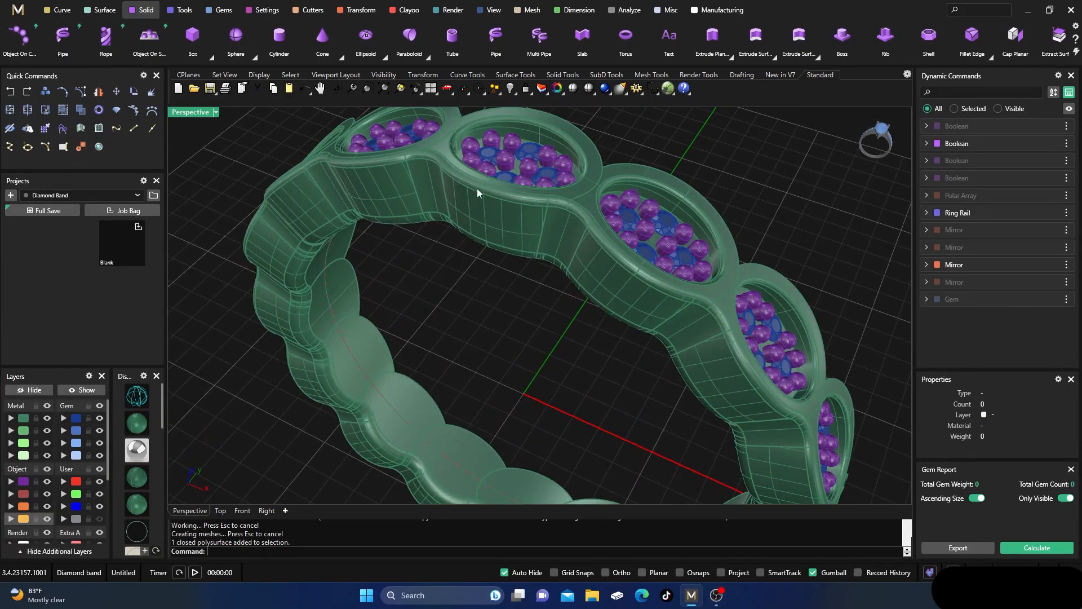
pyautogui.scroll(-5, 521, 260)
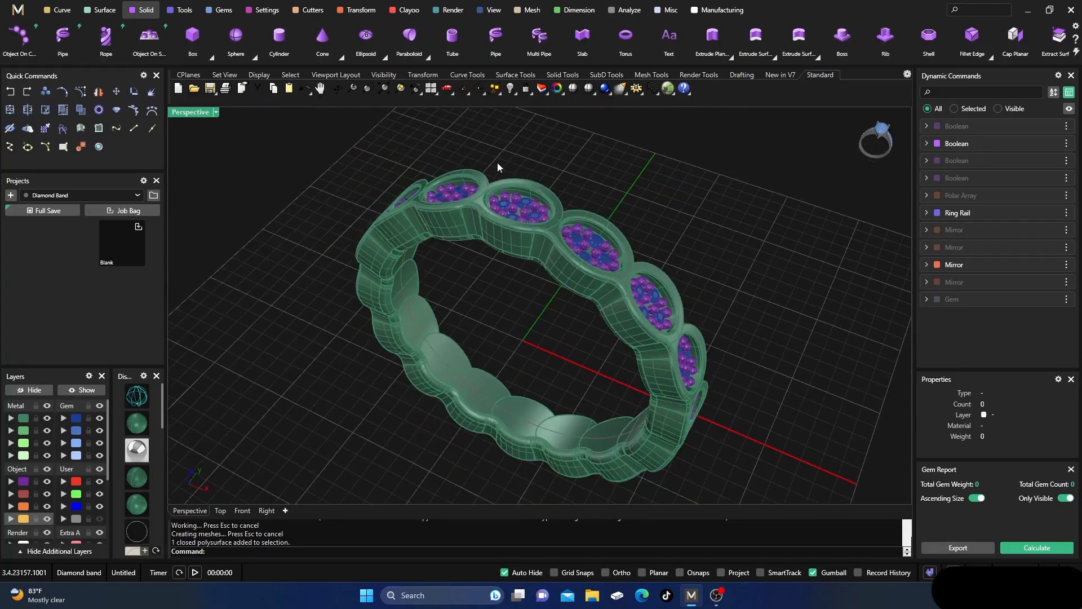
# - Draw a corner-to-corner rectangular plane in the front view, large enough to cover the whole band
pyautogui.click(242, 510)
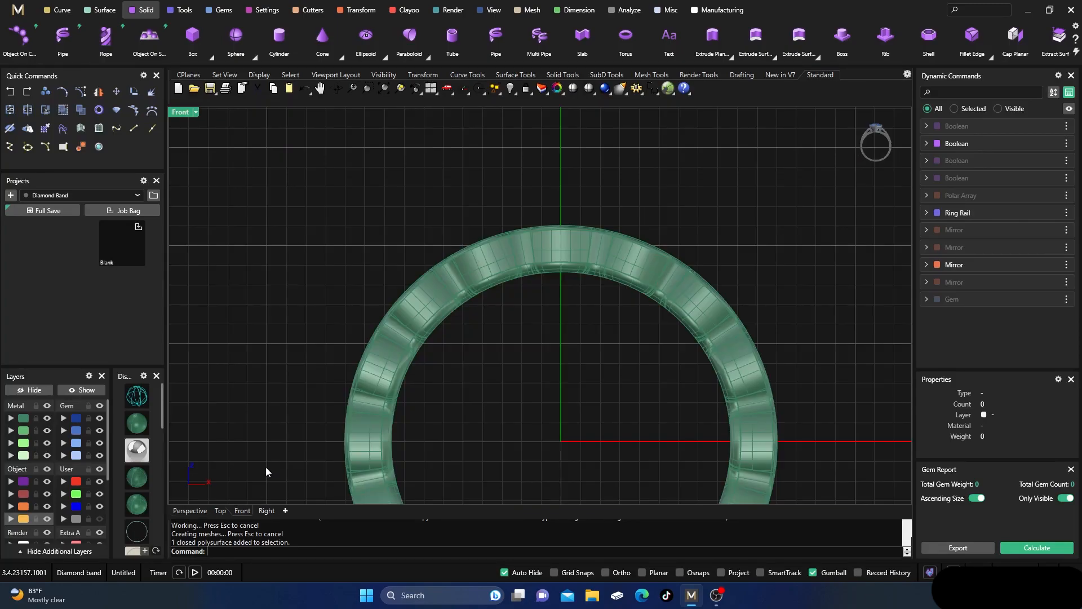
pyautogui.scroll(-3, 389, 202)
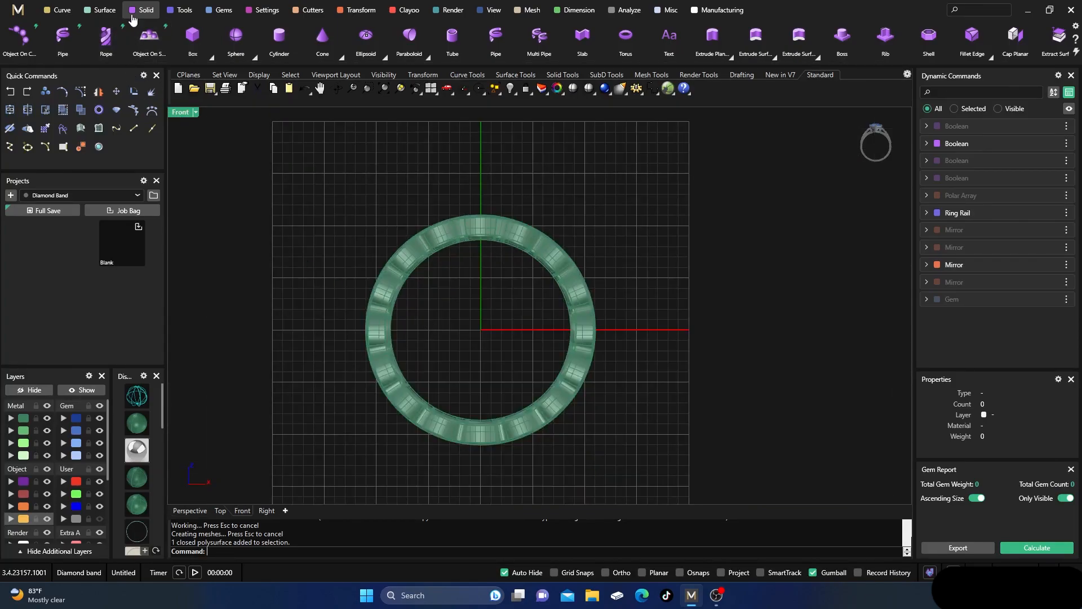
pyautogui.click(104, 10)
pyautogui.click(102, 40)
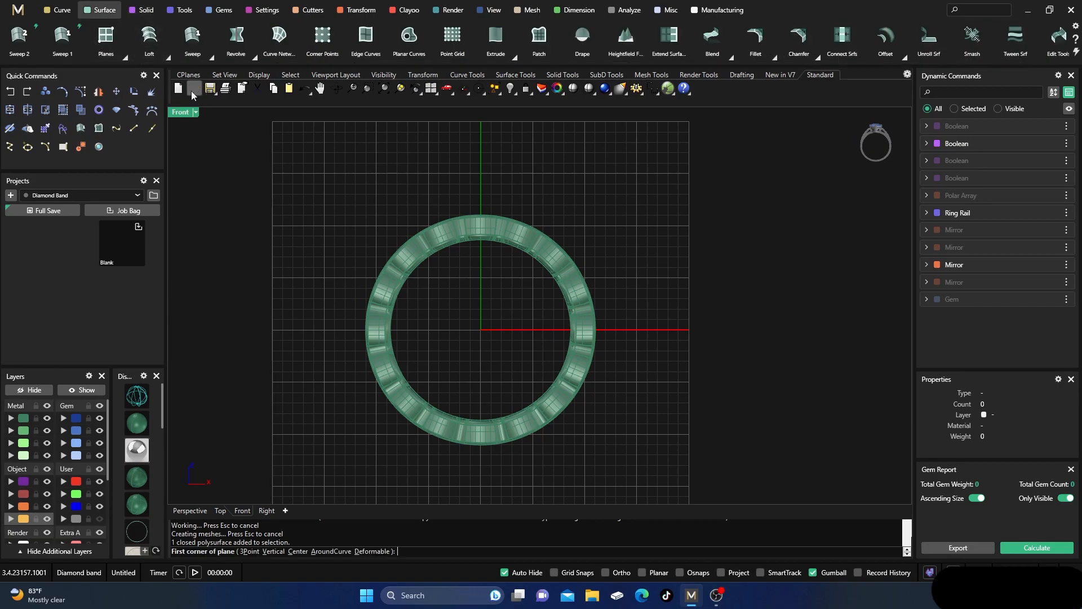
pyautogui.click(316, 166)
pyautogui.click(654, 486)
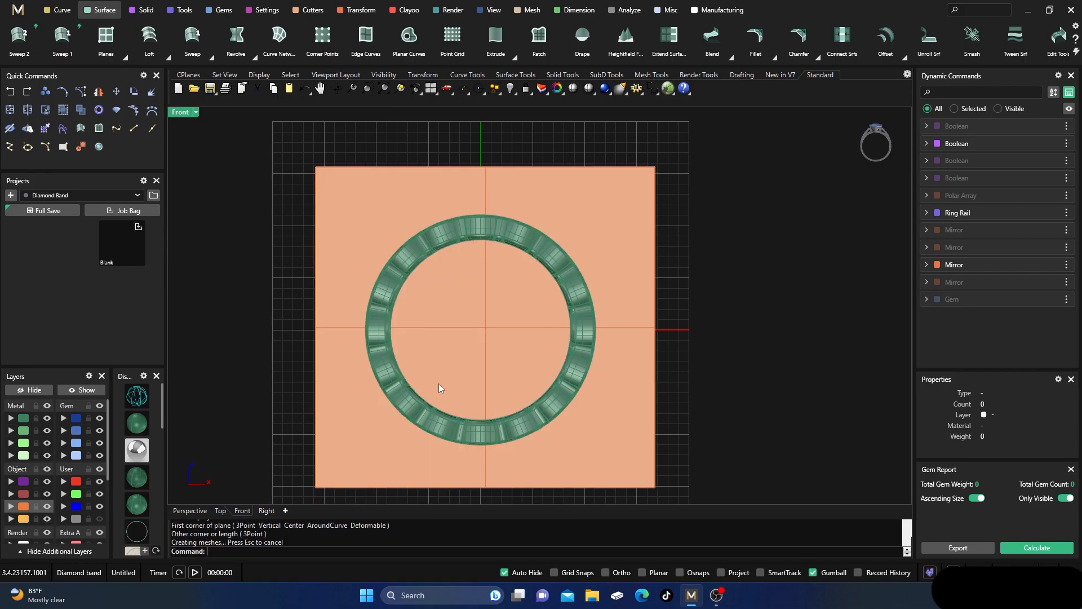
# - Split the band with the plane in the perspective view
pyautogui.doubleClick(180, 114)
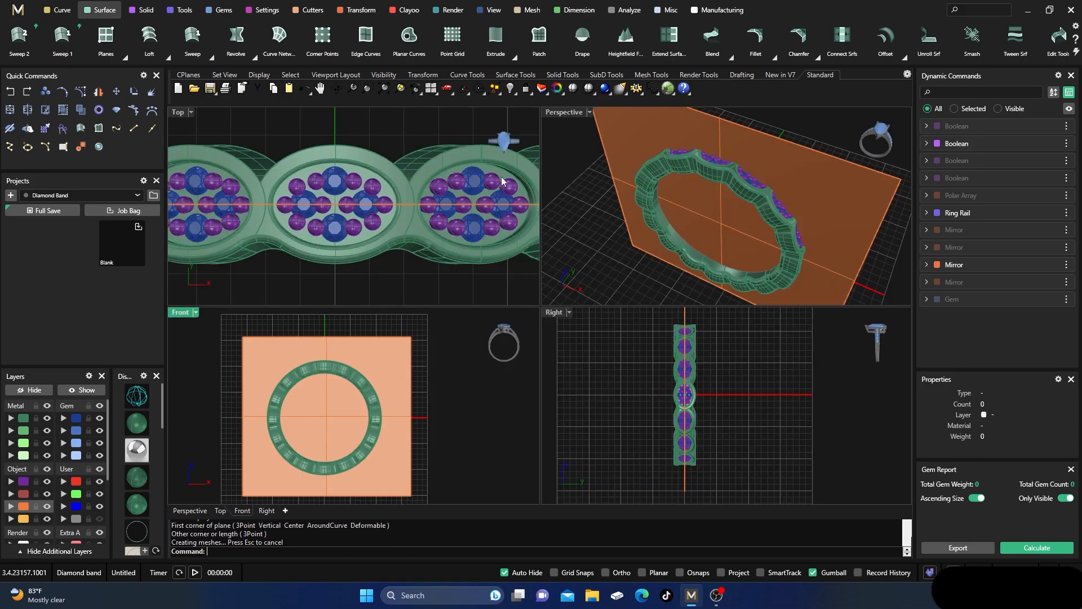
pyautogui.doubleClick(563, 112)
pyautogui.scroll(-3, 552, 258)
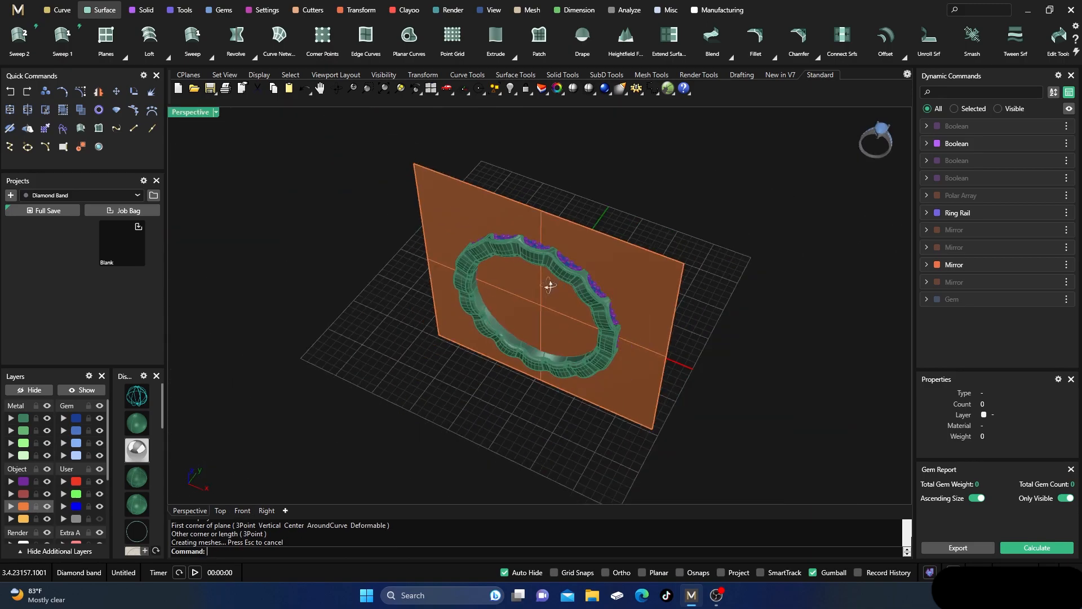
pyautogui.scroll(3, 510, 272)
pyautogui.click(505, 232)
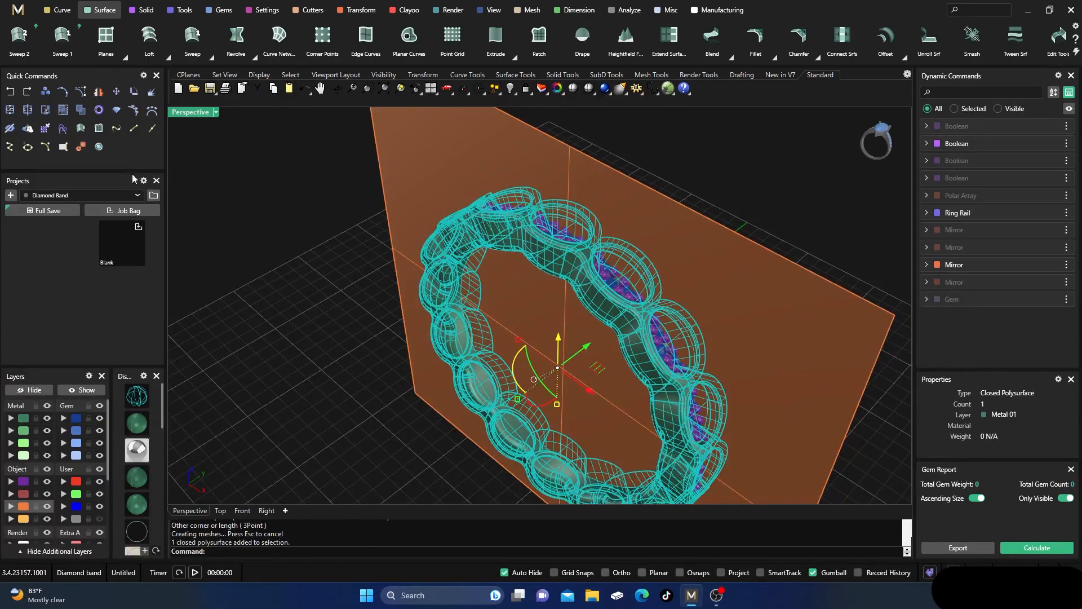
pyautogui.click(27, 110)
pyautogui.click(403, 151)
pyautogui.press('Return')
# - Delete the cutting plane and the unfilleted half of the band behind it
pyautogui.click(427, 152)
pyautogui.press('Delete')
pyautogui.moveTo(427, 152); pyautogui.dragTo(374, 242, button='right')
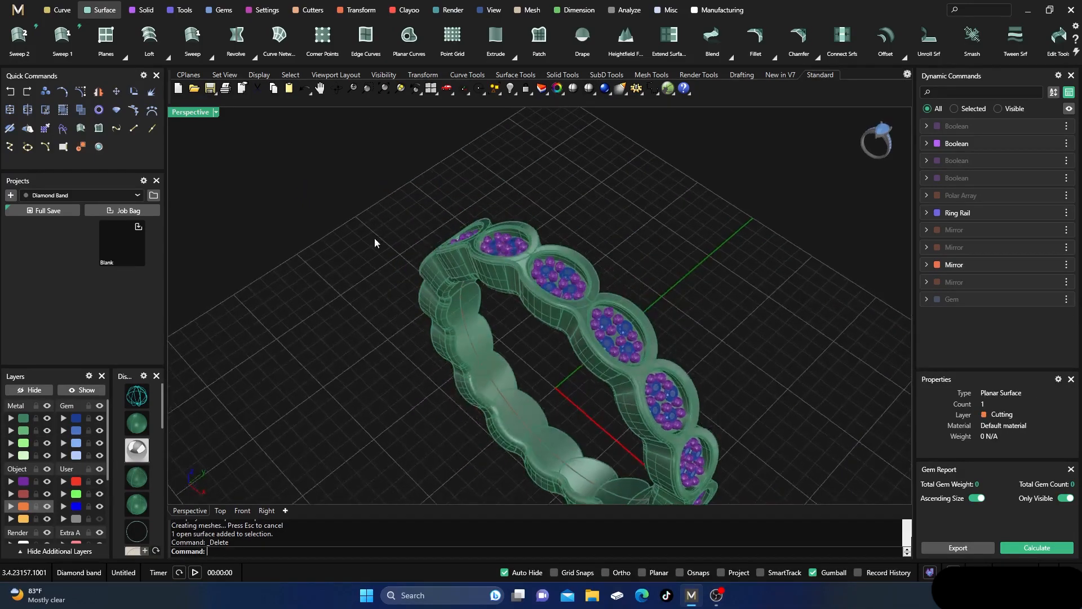
pyautogui.click(558, 243)
pyautogui.press('Delete')
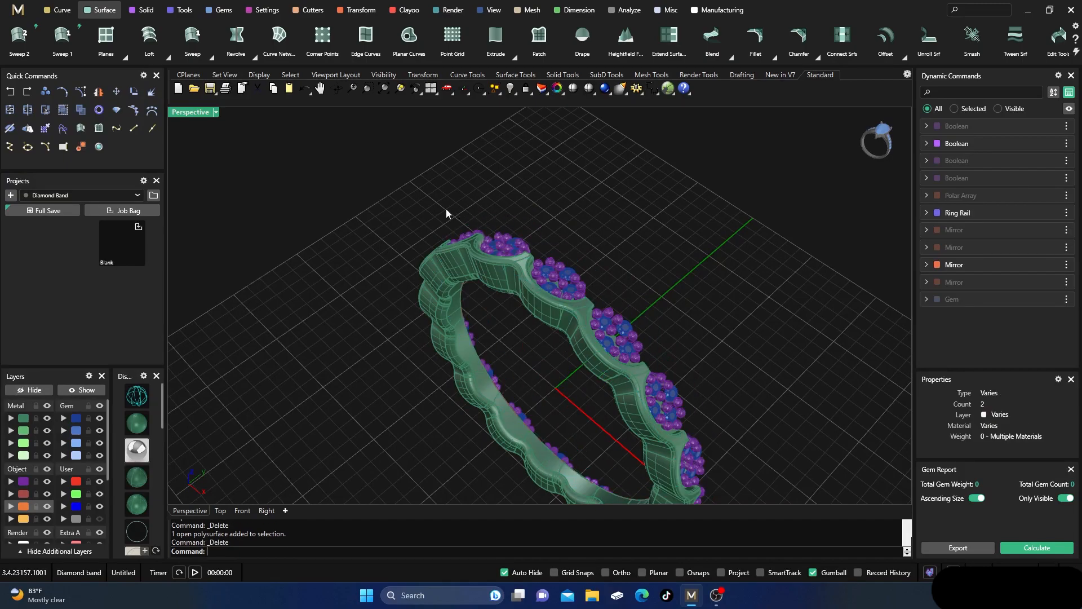
# - Mirror the remaining filleted half of the band with X Mirror on and Y Mirror off
pyautogui.click(494, 286)
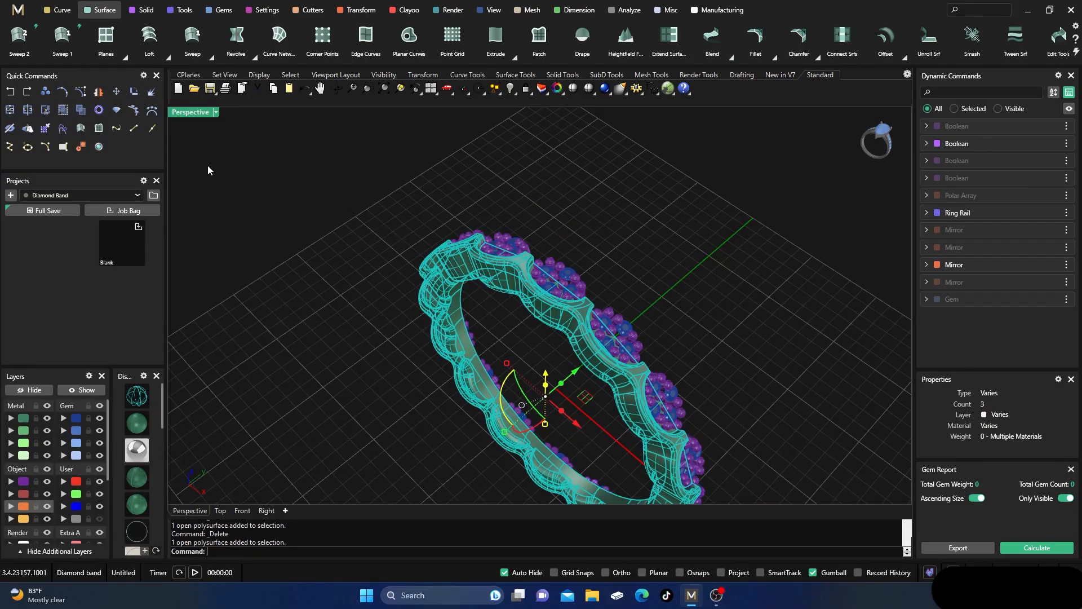
pyautogui.click(356, 10)
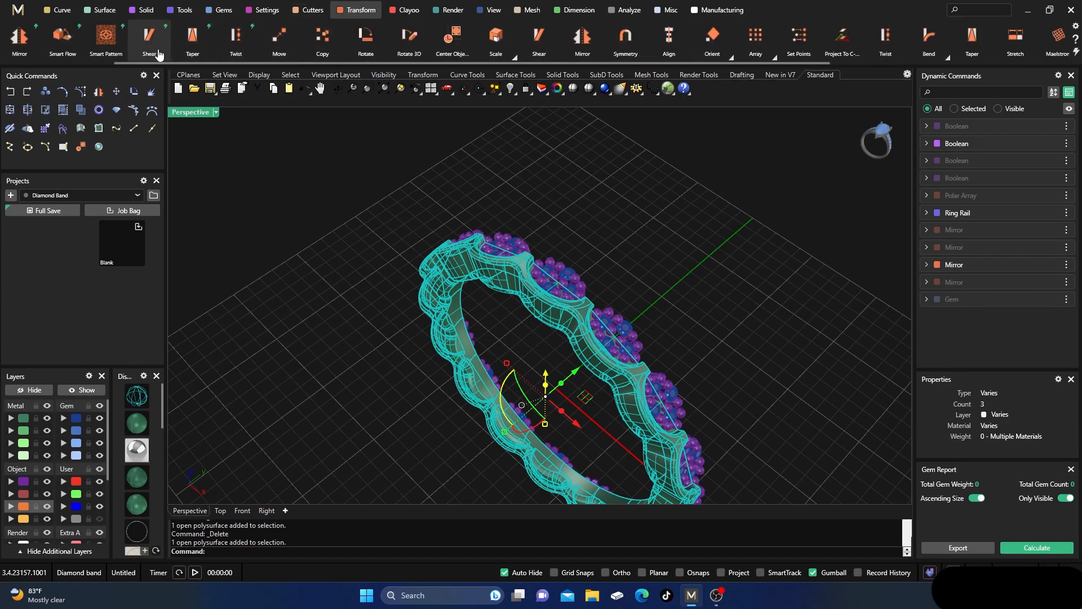
pyautogui.click(23, 39)
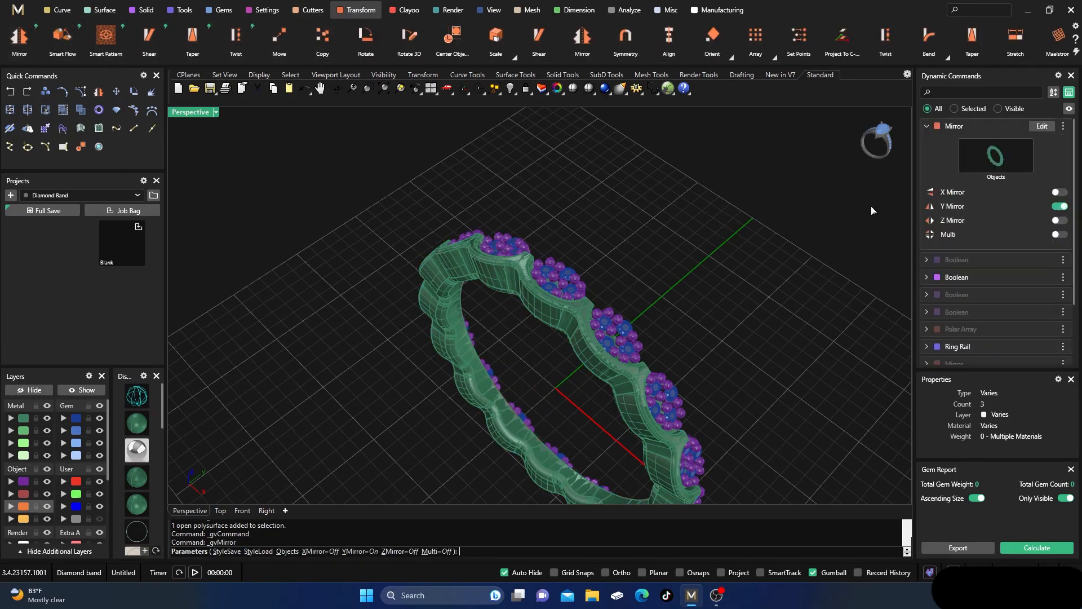
pyautogui.click(1059, 192)
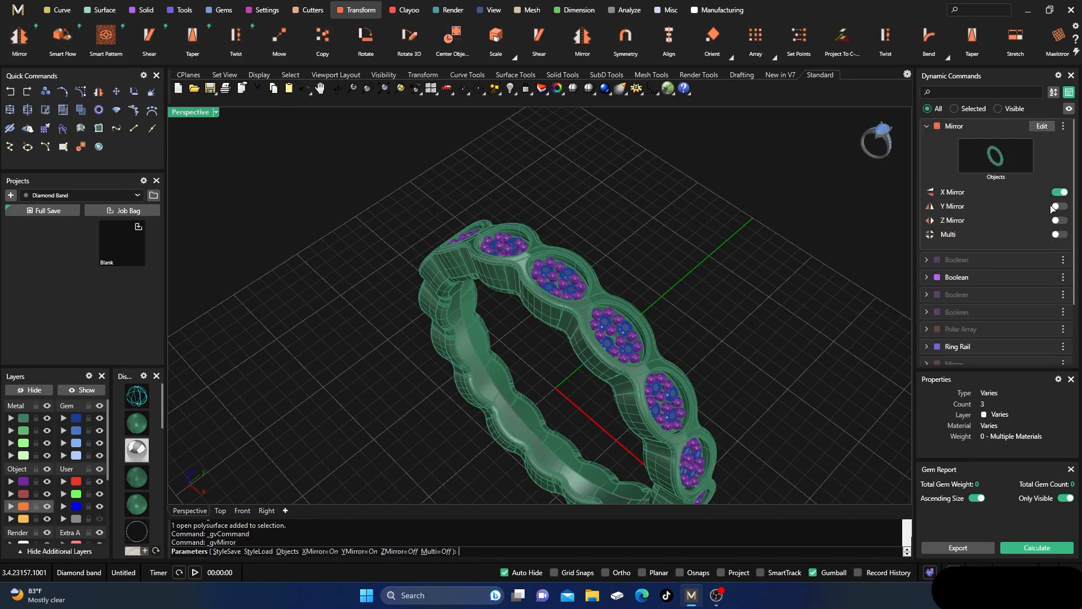
pyautogui.press('Return')
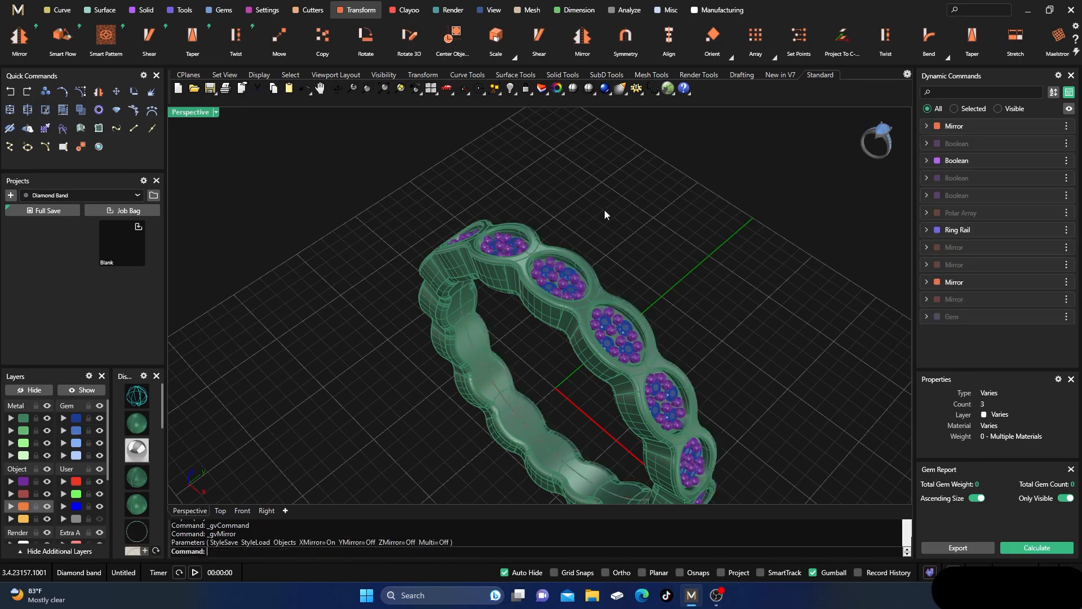
# - Join the filleted half and its mirrored copy into one band
pyautogui.click(545, 302)
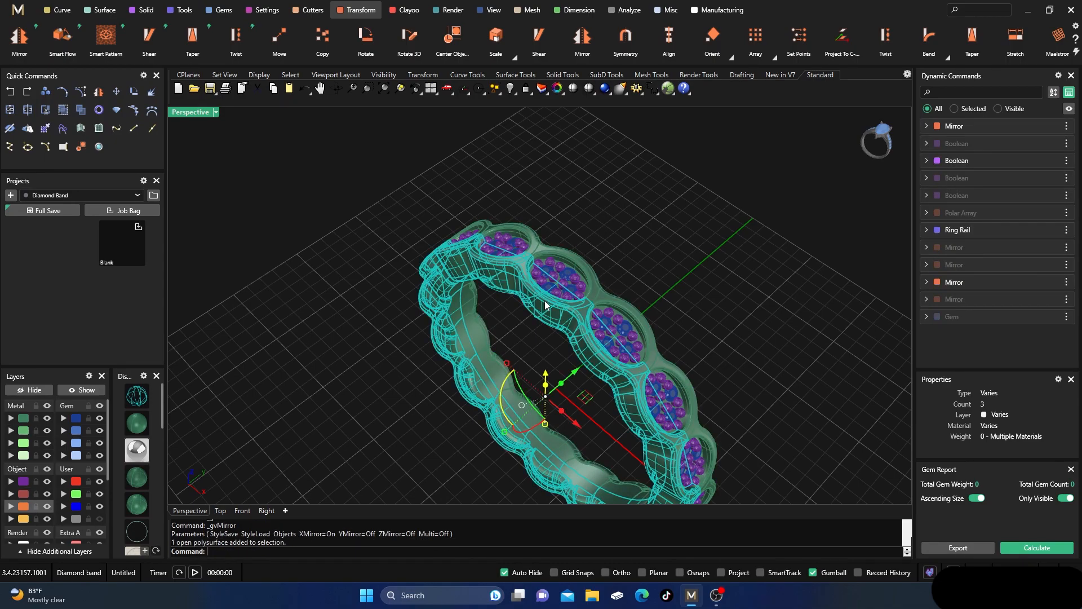
pyautogui.keyDown('shift'); pyautogui.click(606, 297); pyautogui.keyUp('shift')
pyautogui.click(25, 115)
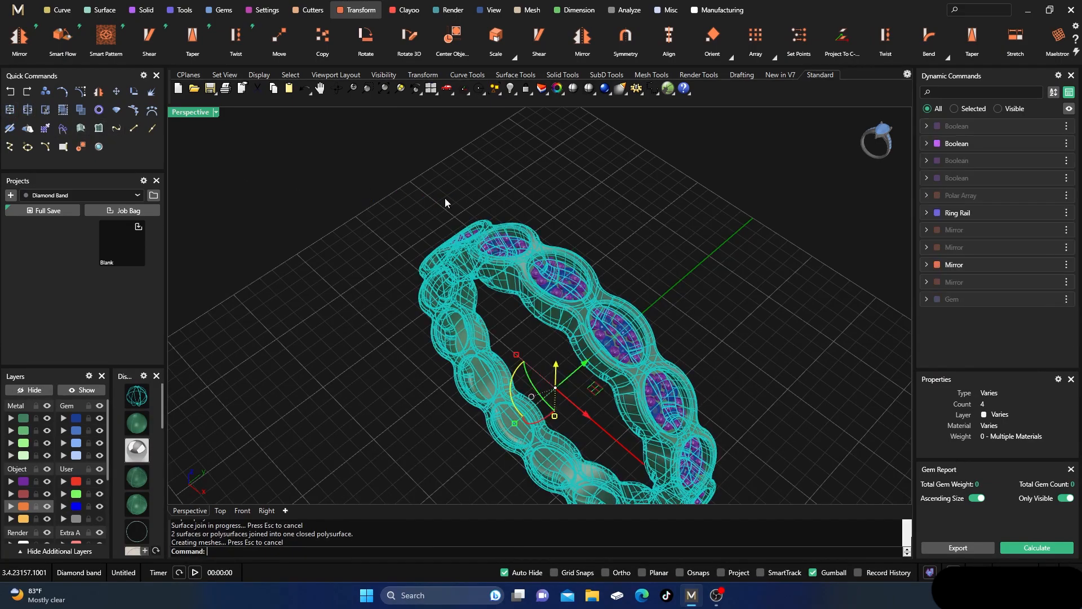
# - Select the joined band to check its object type, deselect it, and preview it in the rendered display mode
pyautogui.click(505, 266)
pyautogui.click(391, 195)
pyautogui.scroll(-5, 394, 196)
pyautogui.moveTo(396, 198); pyautogui.dragTo(559, 316, button='right')
pyautogui.scroll(6, 495, 322)
pyautogui.scroll(4, 532, 319)
pyautogui.scroll(-4, 519, 290)
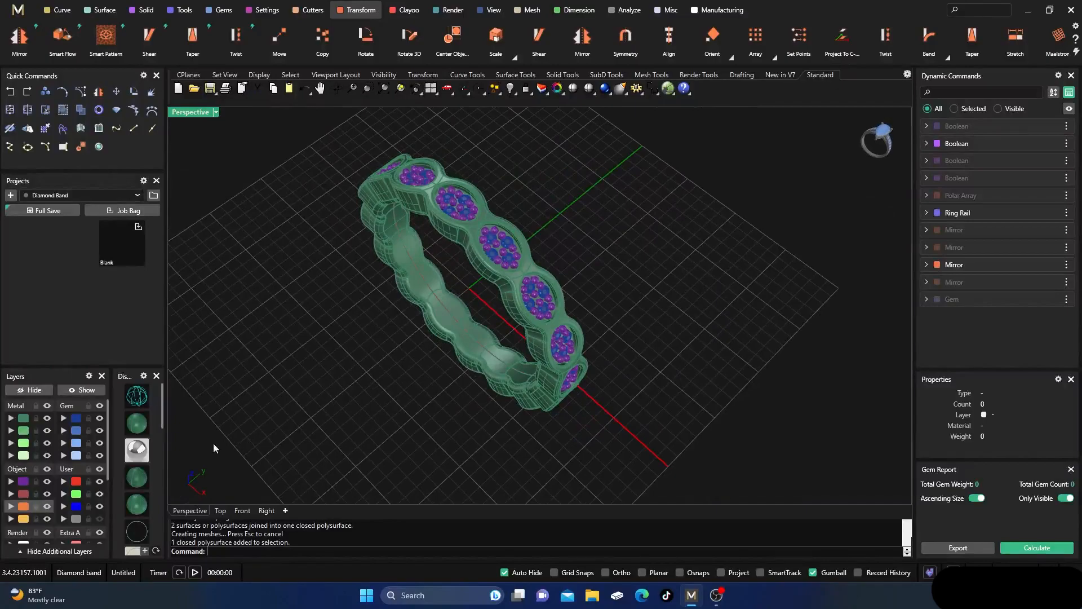
pyautogui.click(139, 448)
pyautogui.moveTo(299, 372); pyautogui.dragTo(379, 348, button='right')
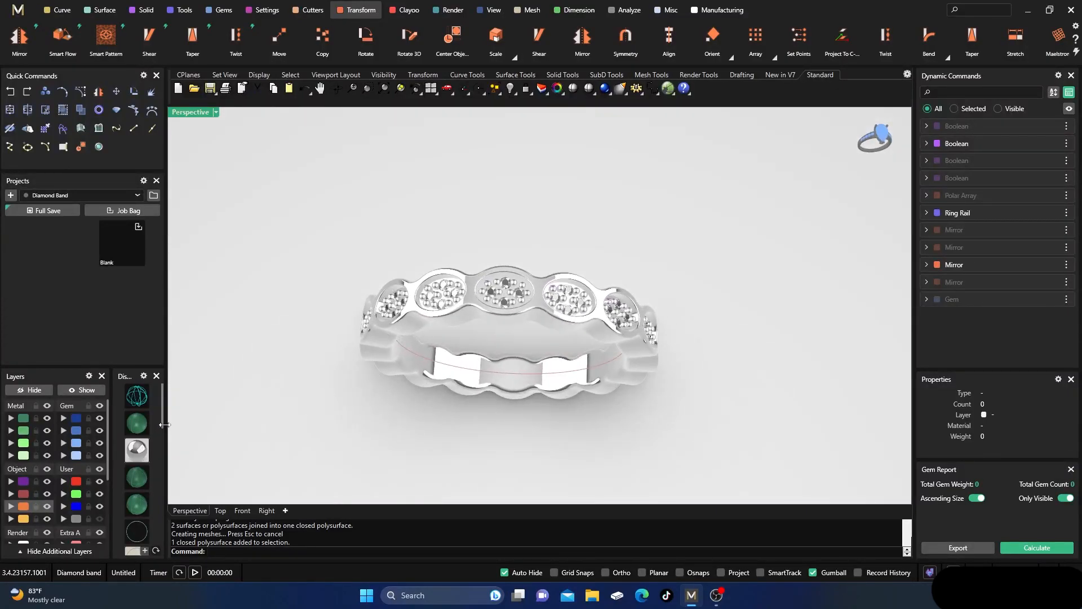
# - Return to the shaded display mode and examine the outer edge fillet around the bezels up close
pyautogui.click(141, 423)
pyautogui.moveTo(479, 371); pyautogui.dragTo(441, 363, button='right')
pyautogui.scroll(5, 497, 284)
pyautogui.moveTo(497, 283); pyautogui.dragTo(483, 294, button='right')
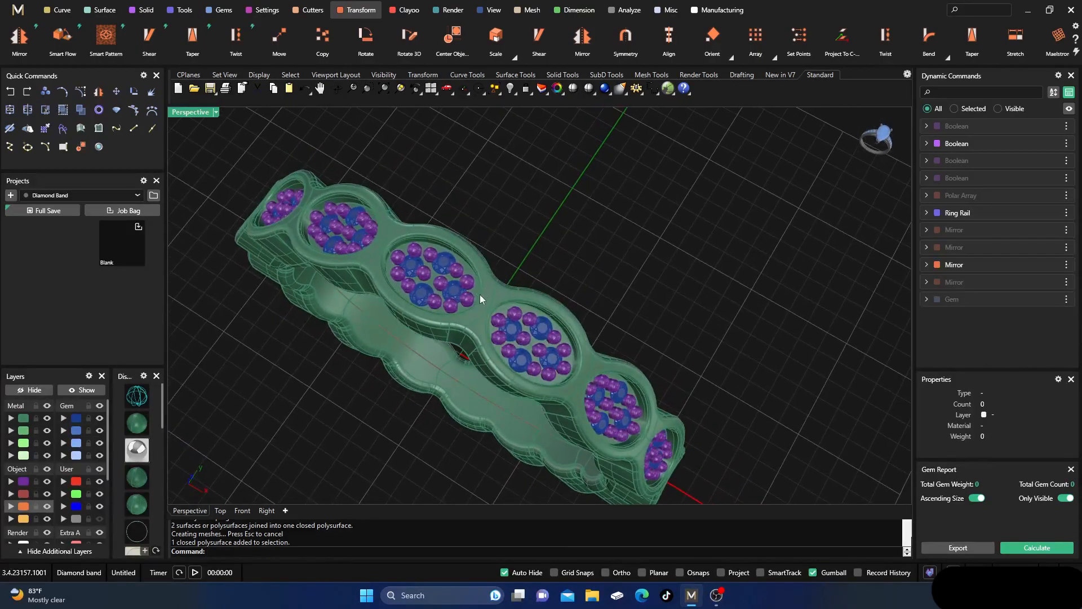
pyautogui.scroll(5, 444, 335)
pyautogui.scroll(-5, 507, 309)
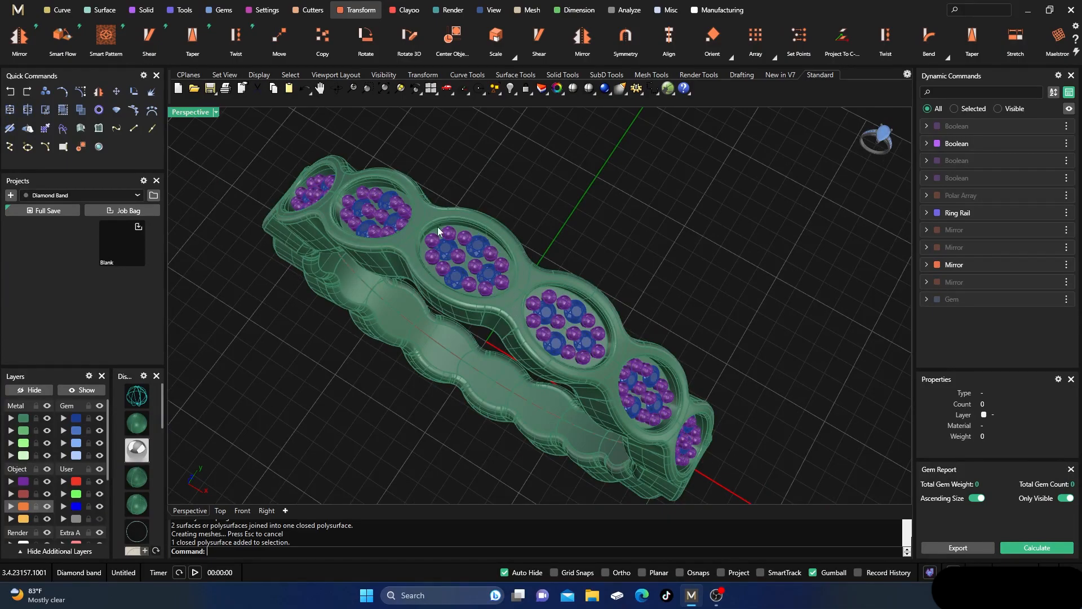
pyautogui.moveTo(527, 332); pyautogui.dragTo(475, 245, button='right')
pyautogui.scroll(5, 489, 273)
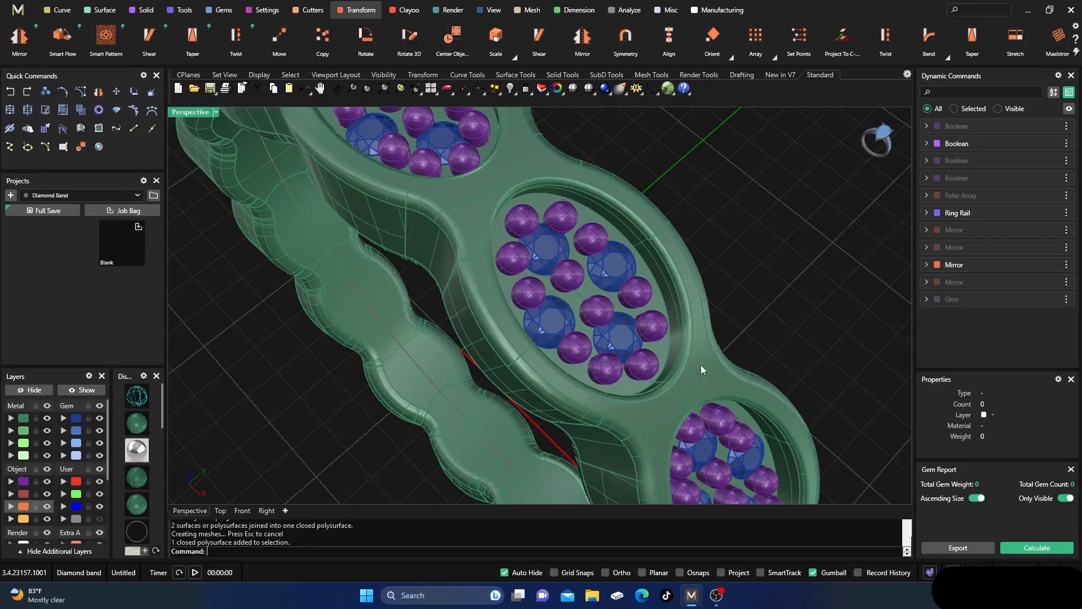
pyautogui.scroll(-5, 442, 194)
pyautogui.moveTo(442, 195); pyautogui.dragTo(451, 257, button='right')
pyautogui.scroll(6, 447, 252)
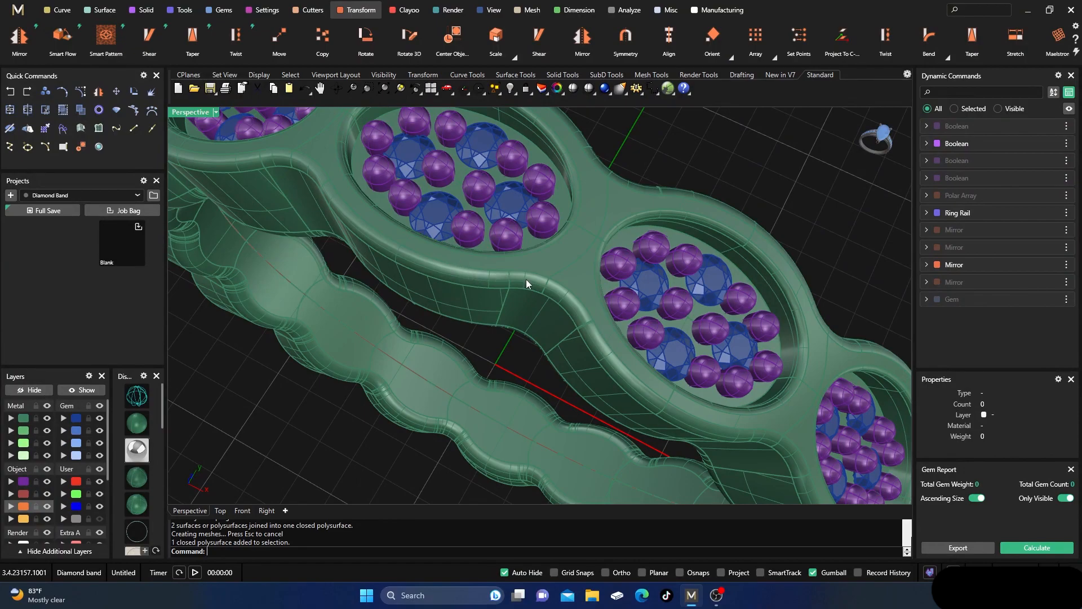
pyautogui.scroll(3, 527, 280)
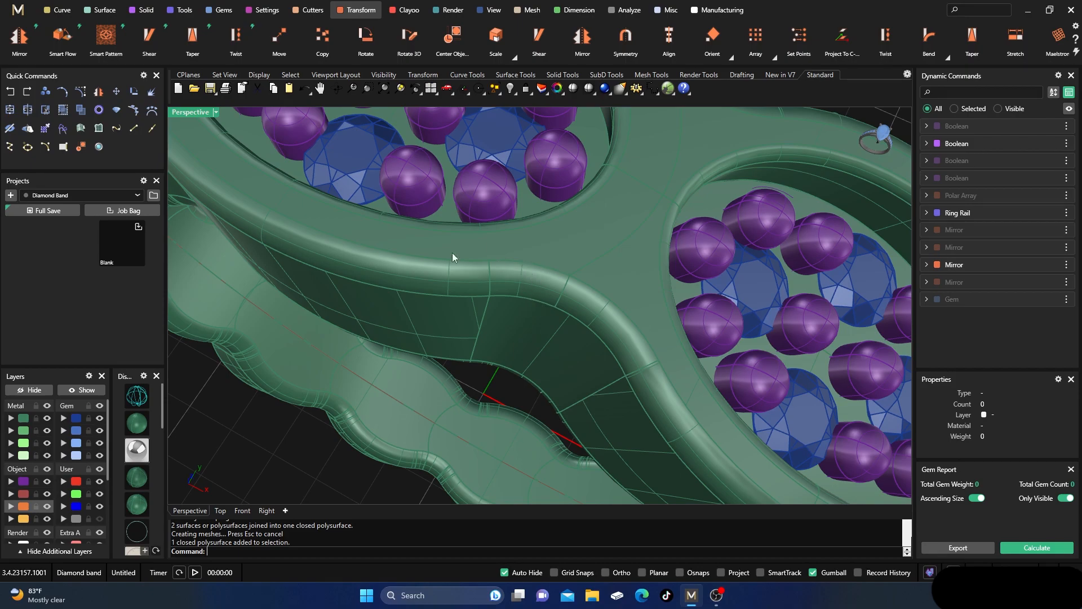
# - Start duplicating edges, switch to a see-through display mode, and select the upper fillet edge segments alongside the center bezel
pyautogui.click(62, 11)
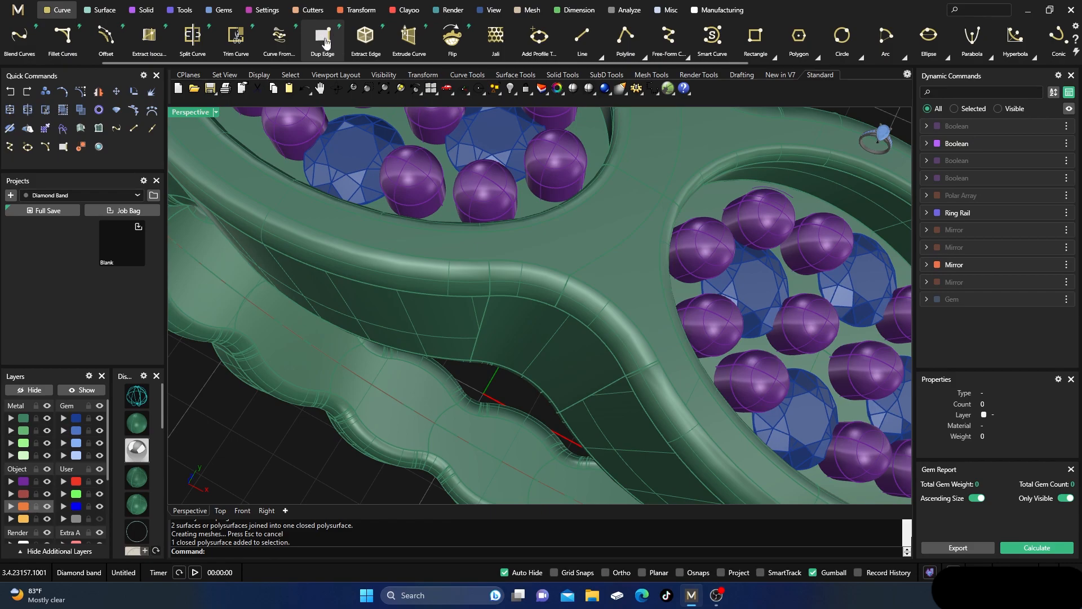
pyautogui.click(63, 148)
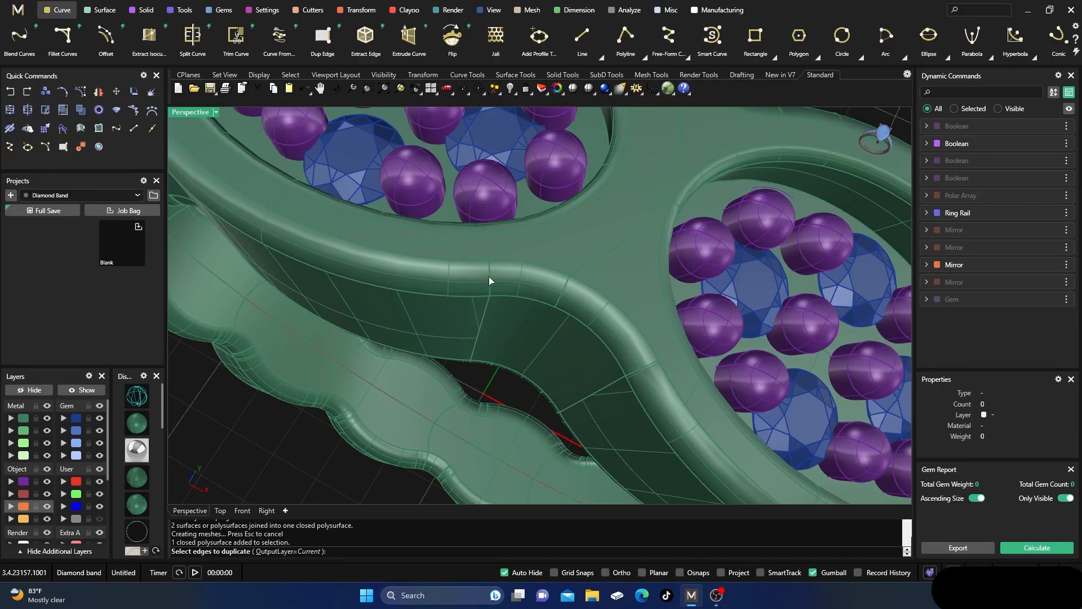
pyautogui.scroll(-8, 488, 265)
pyautogui.moveTo(523, 248); pyautogui.dragTo(496, 260, button='right')
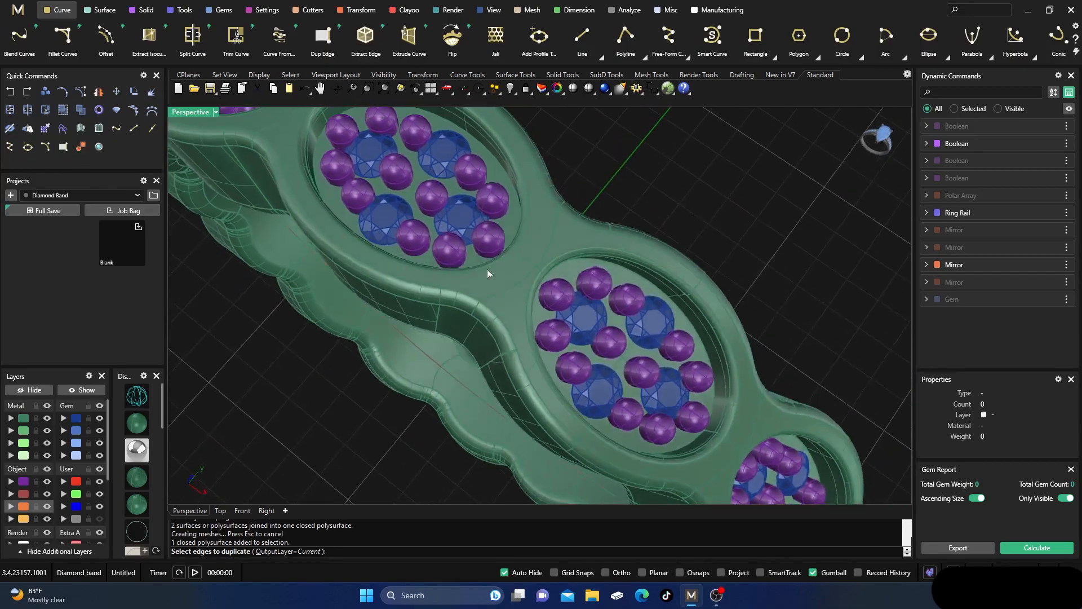
pyautogui.scroll(7, 439, 302)
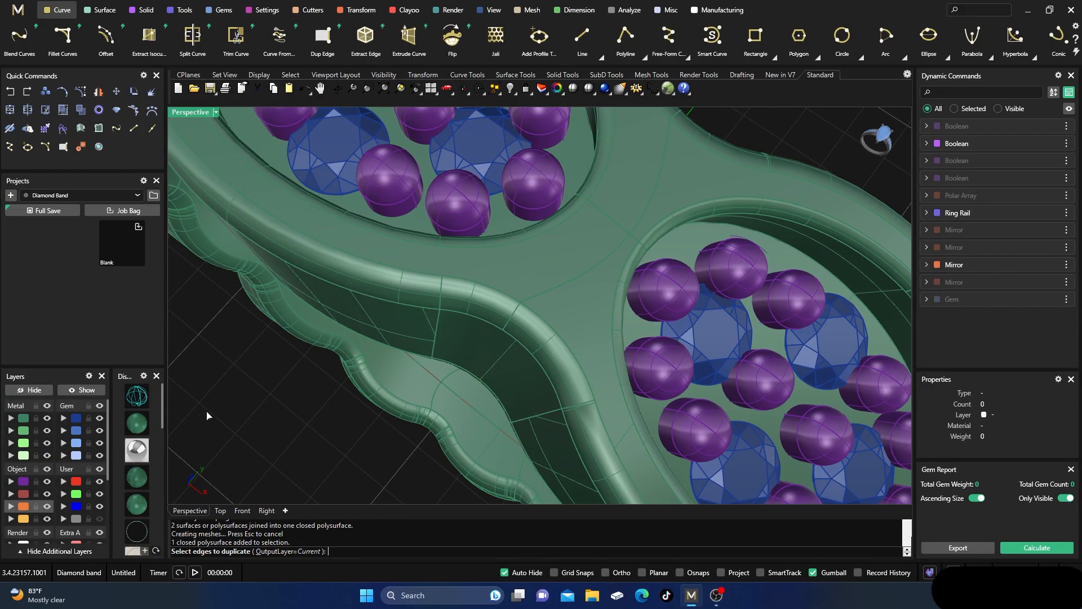
pyautogui.click(141, 479)
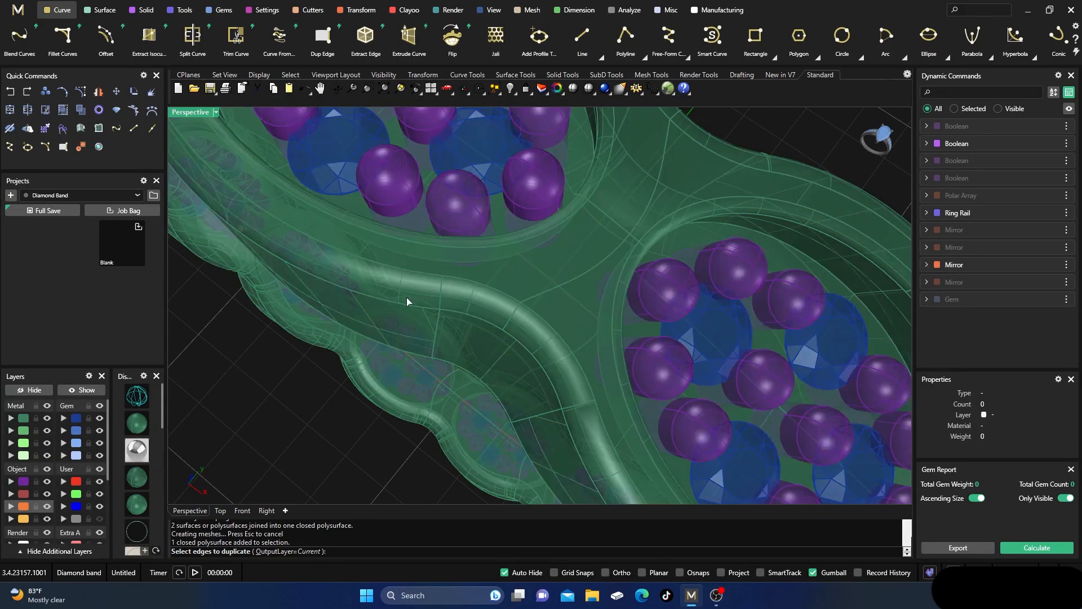
pyautogui.click(423, 273)
pyautogui.click(457, 279)
pyautogui.click(535, 312)
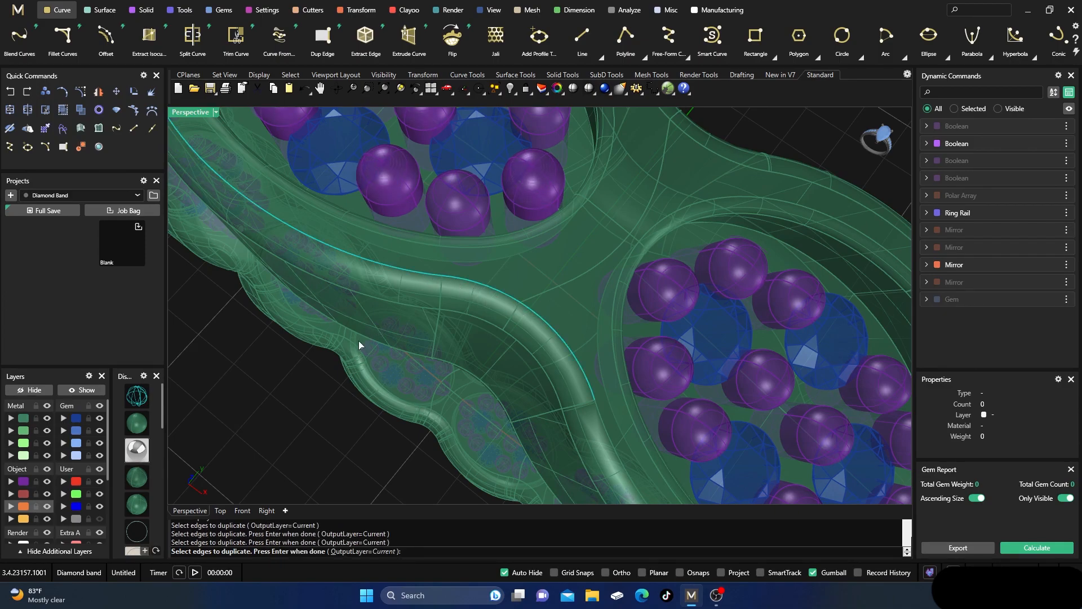
# - Check the selected upper fillet edges from around the band, finish duplicating them as curves, and clear the selection
pyautogui.scroll(-5, 358, 340)
pyautogui.moveTo(375, 326); pyautogui.dragTo(445, 201, button='right')
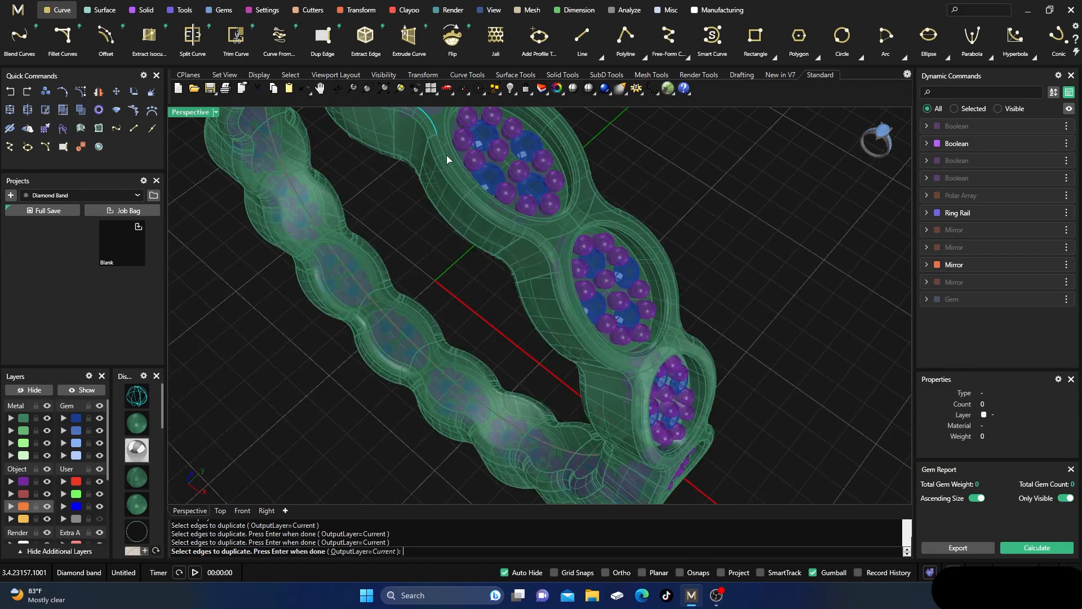
pyautogui.click(468, 190)
pyautogui.moveTo(484, 205); pyautogui.dragTo(556, 265, button='right')
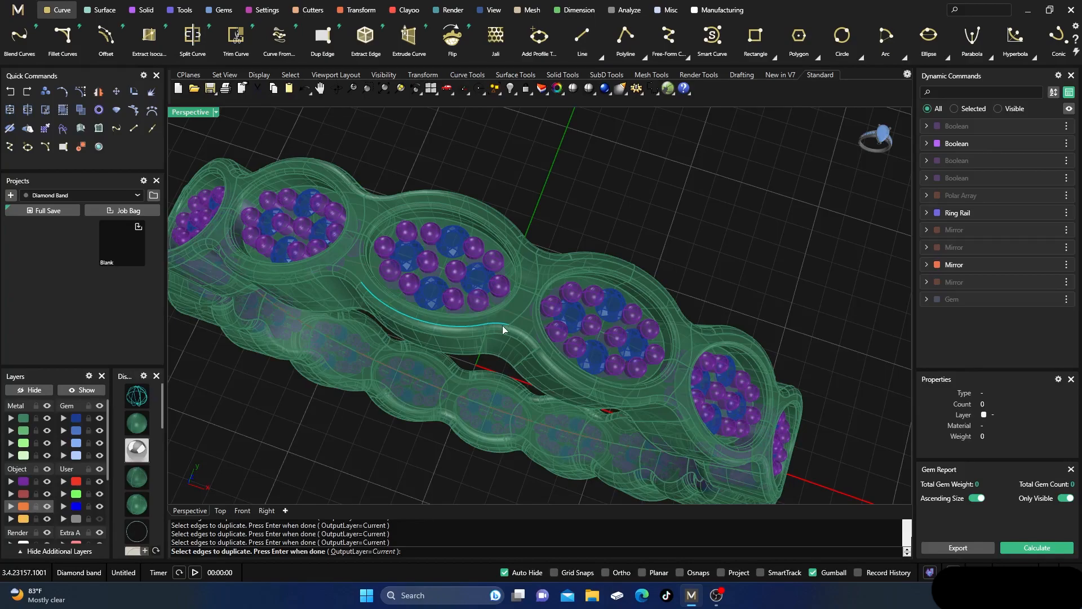
pyautogui.moveTo(363, 285); pyautogui.dragTo(396, 292, button='right')
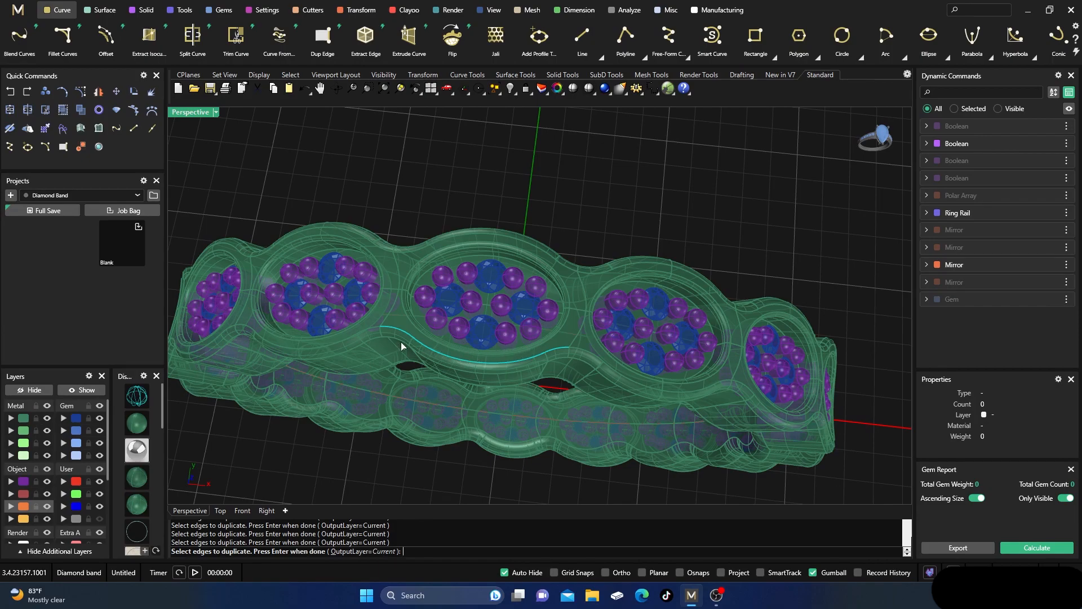
pyautogui.scroll(6, 384, 337)
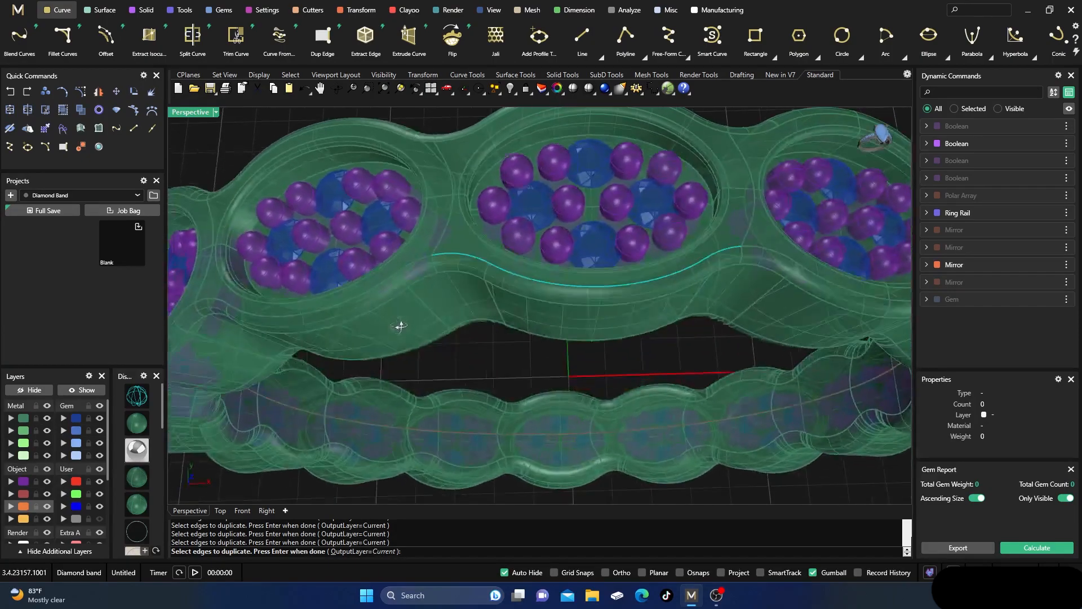
pyautogui.moveTo(431, 283); pyautogui.dragTo(408, 289, button='right')
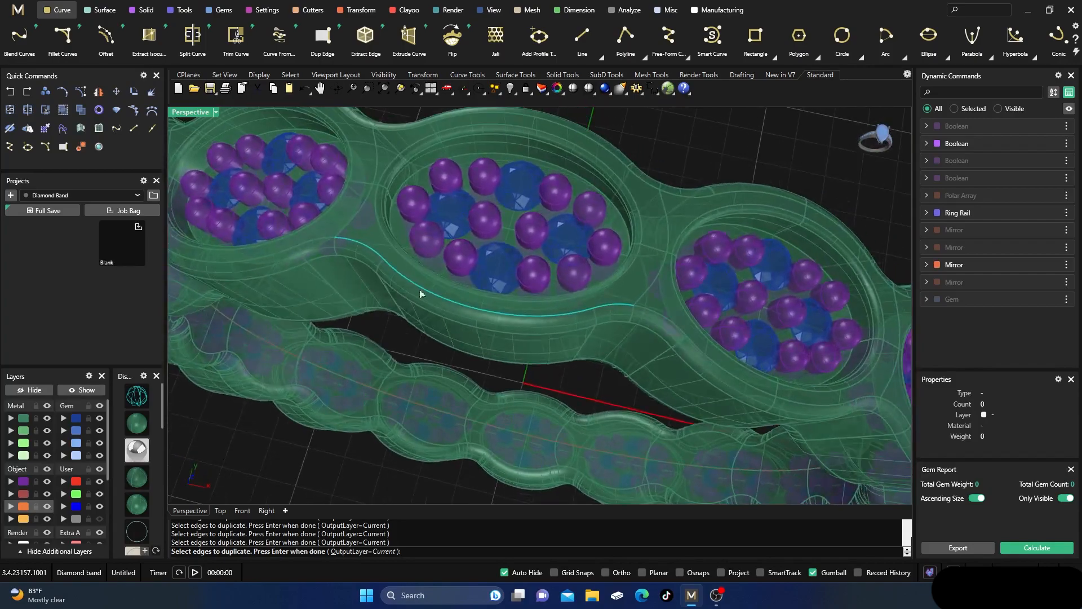
pyautogui.scroll(-6, 472, 281)
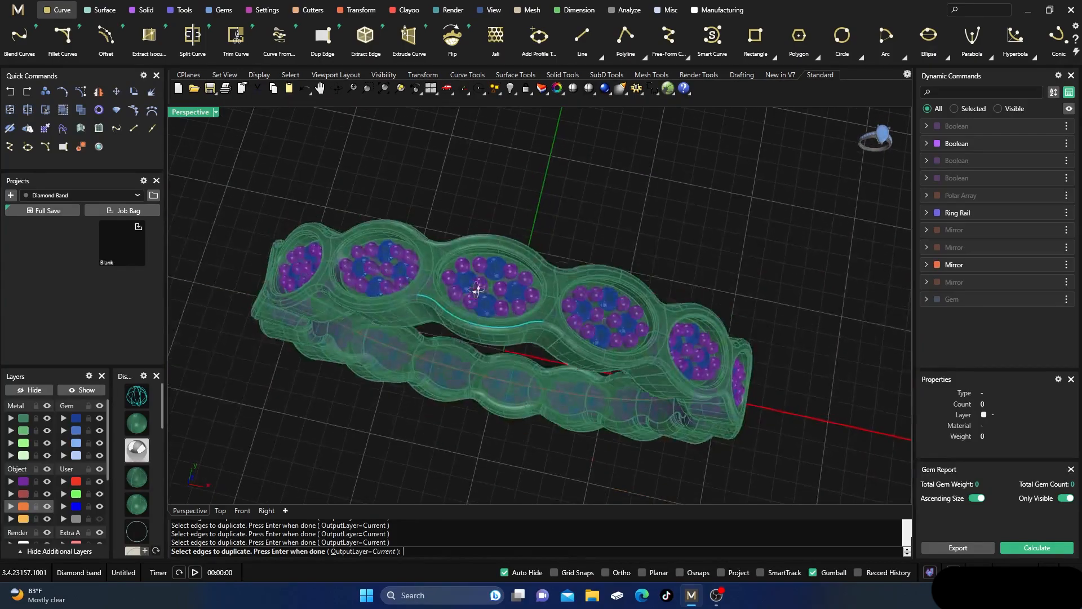
pyautogui.moveTo(536, 354); pyautogui.dragTo(550, 393, button='right')
pyautogui.moveTo(456, 289); pyautogui.dragTo(483, 236, button='right')
pyautogui.scroll(-5, 516, 306)
pyautogui.moveTo(515, 305); pyautogui.dragTo(510, 362, button='right')
pyautogui.scroll(3, 535, 383)
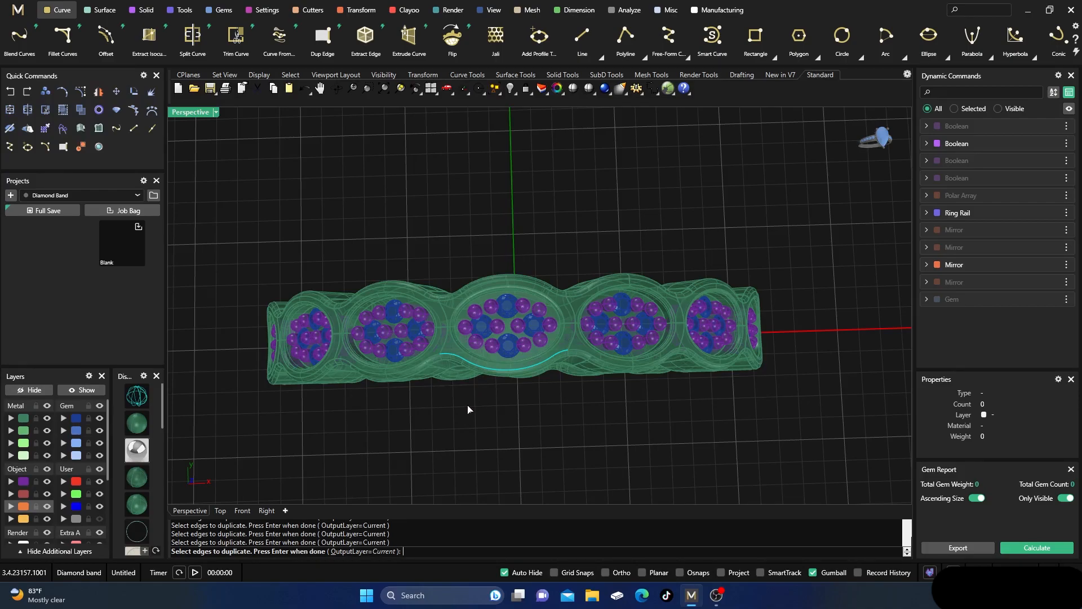
pyautogui.rightClick(465, 421)
pyautogui.click(465, 421)
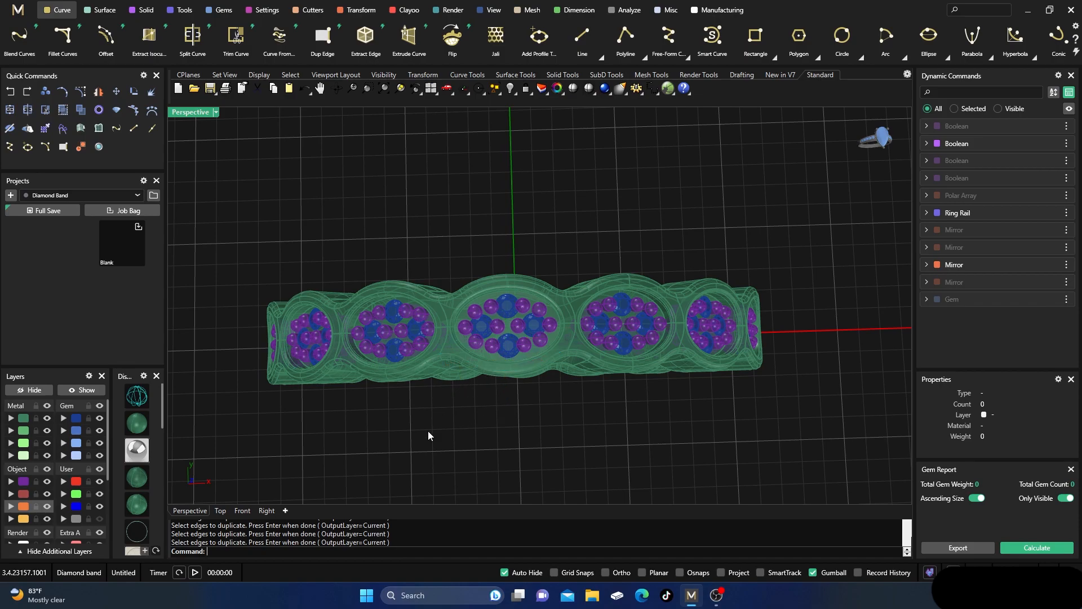
# - Select the duplicated edge curves on the Cutting layer and inspect them up close beside the center bezel
pyautogui.doubleClick(23, 507)
pyautogui.moveTo(486, 386); pyautogui.dragTo(440, 340, button='right')
pyautogui.scroll(5, 488, 353)
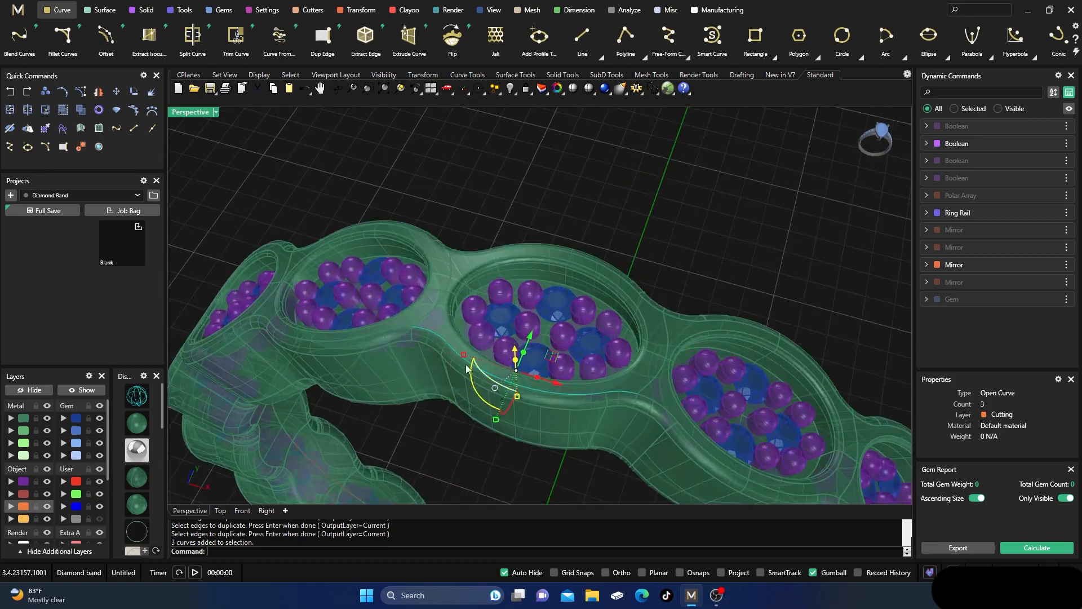
pyautogui.scroll(3, 428, 338)
pyautogui.moveTo(465, 346); pyautogui.dragTo(481, 371, button='right')
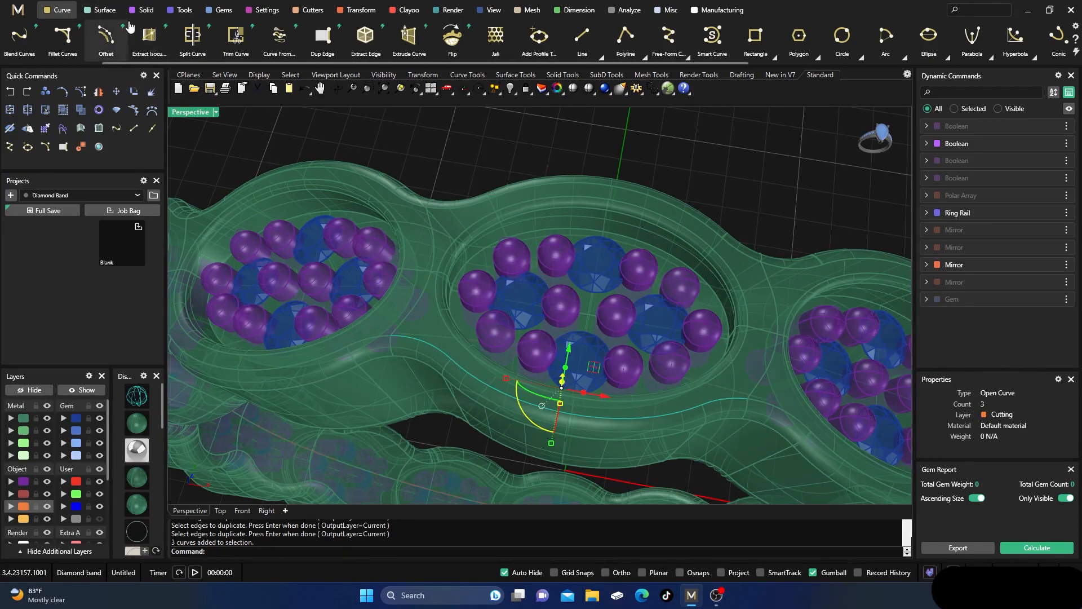
pyautogui.scroll(-3, 662, 51)
pyautogui.scroll(-9, 441, 50)
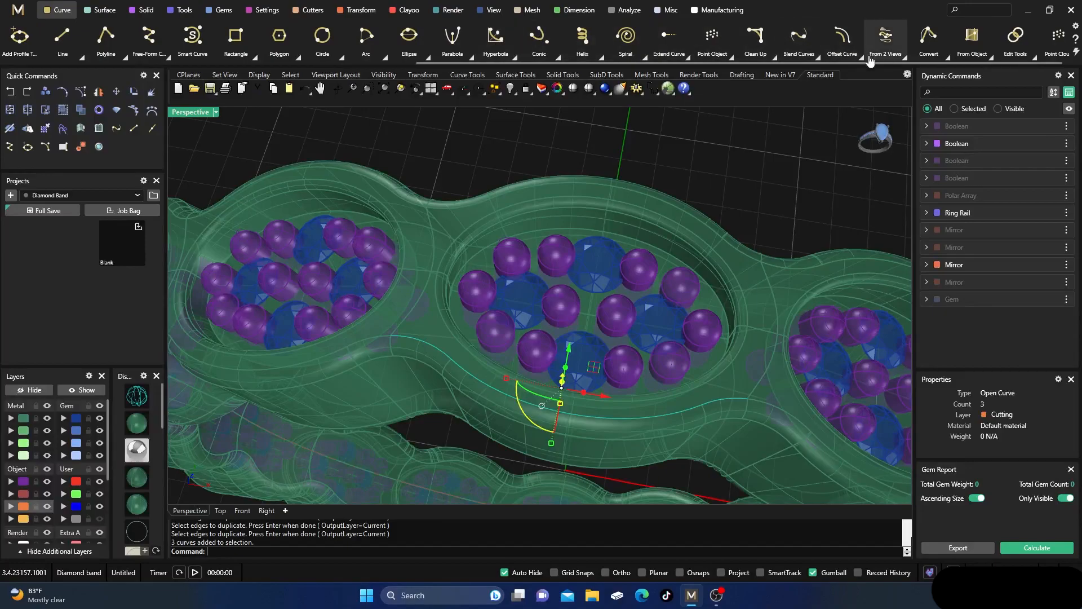
pyautogui.click(860, 56)
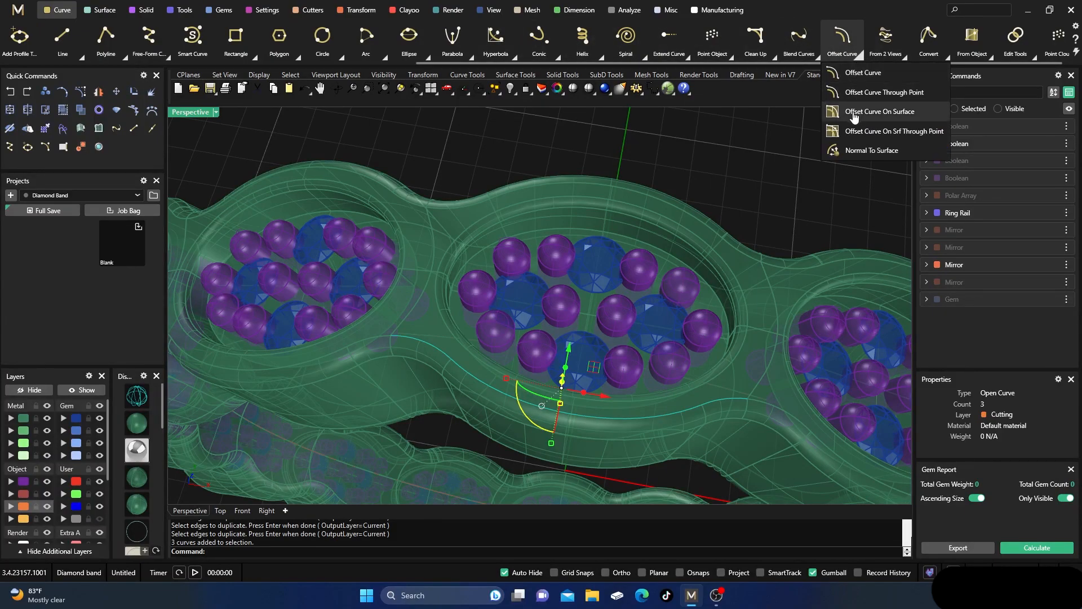
pyautogui.click(854, 112)
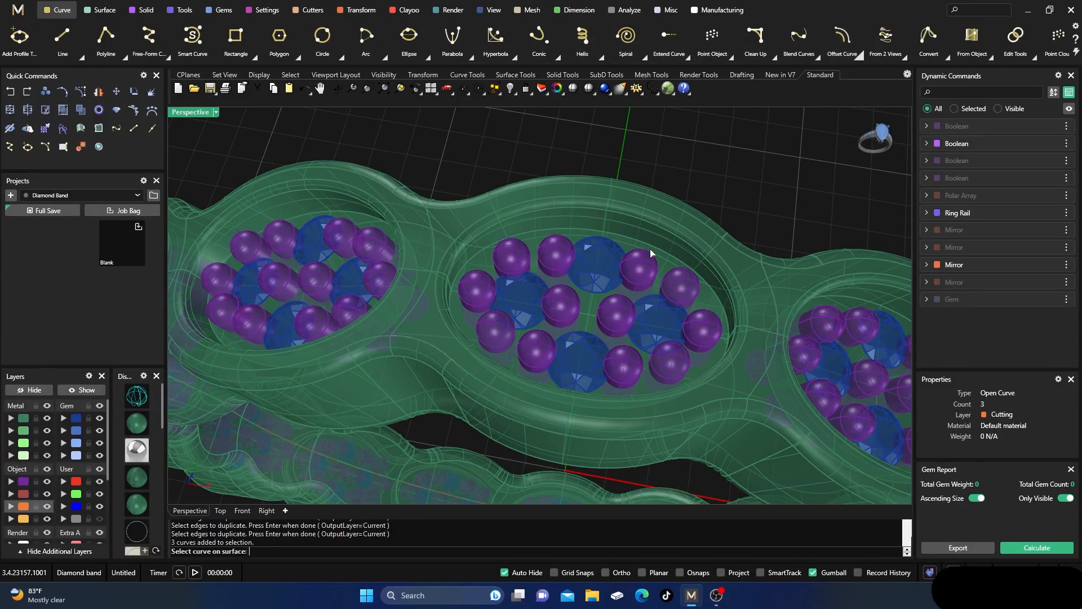
pyautogui.click(520, 388)
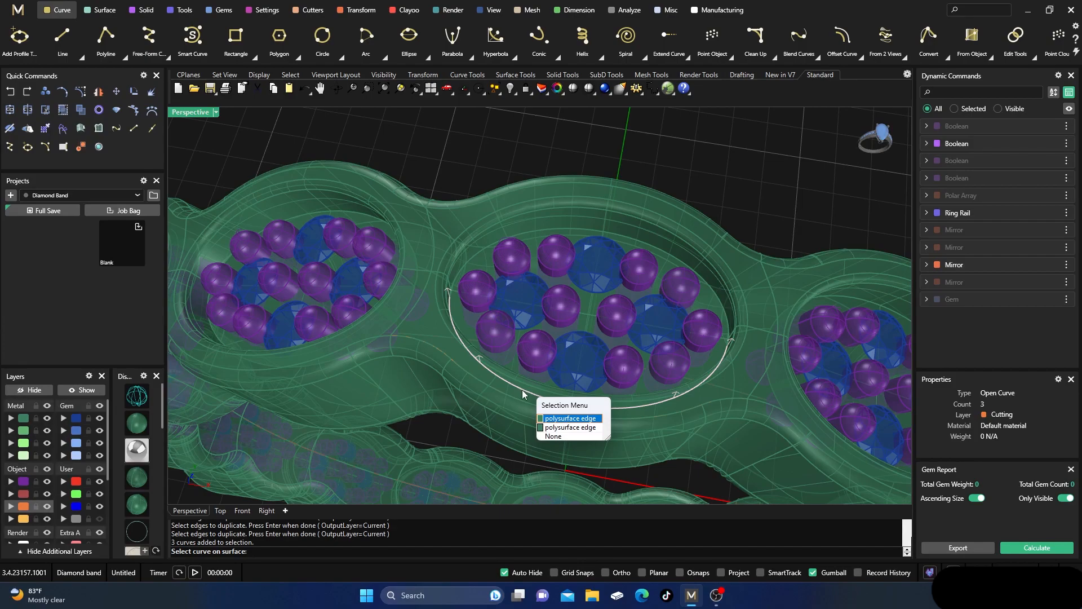
pyautogui.click(545, 436)
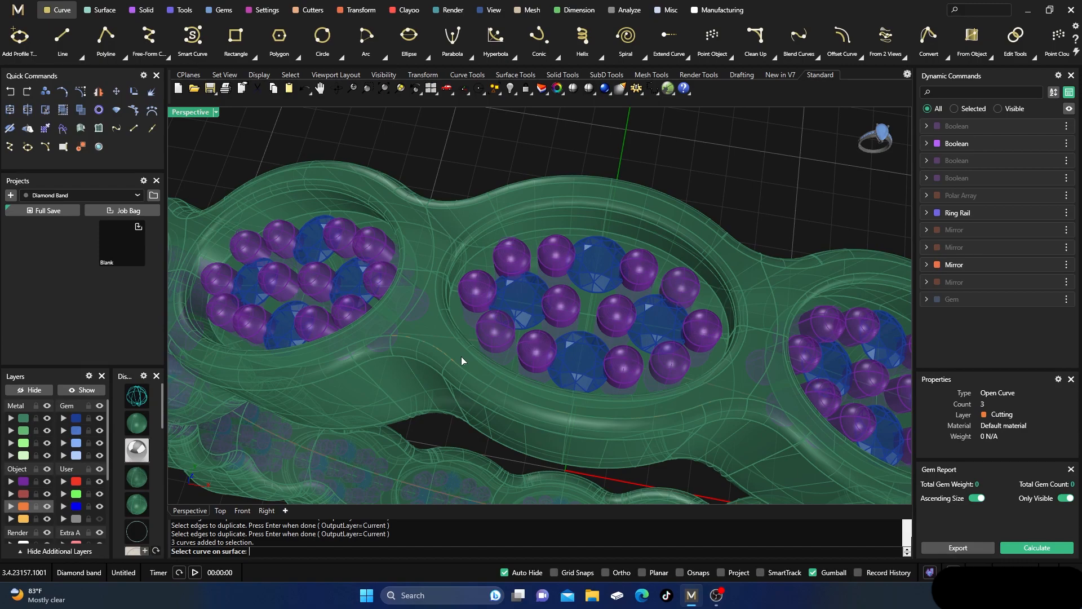
pyautogui.press('Escape')
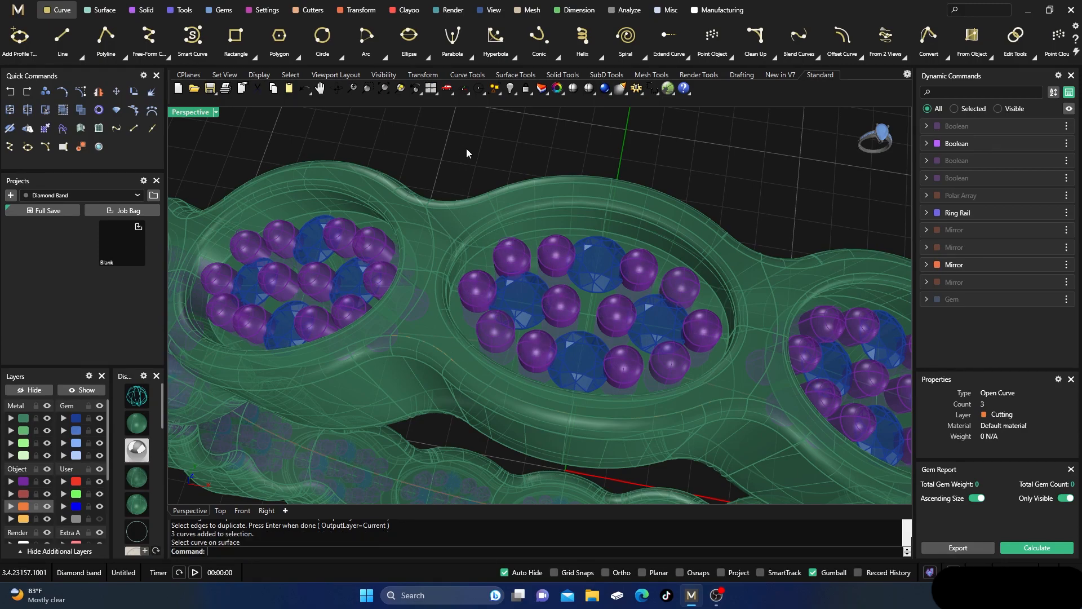
# - Return to the shaded display mode and extract the band's flat top surface between the duplicated curves and the center bezel
pyautogui.click(142, 11)
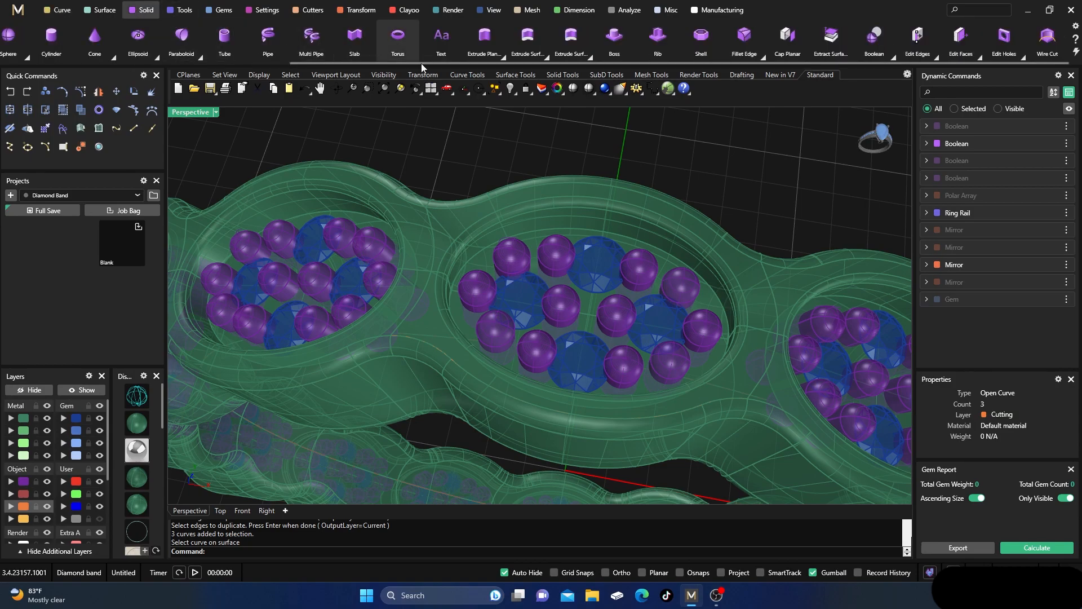
pyautogui.click(832, 42)
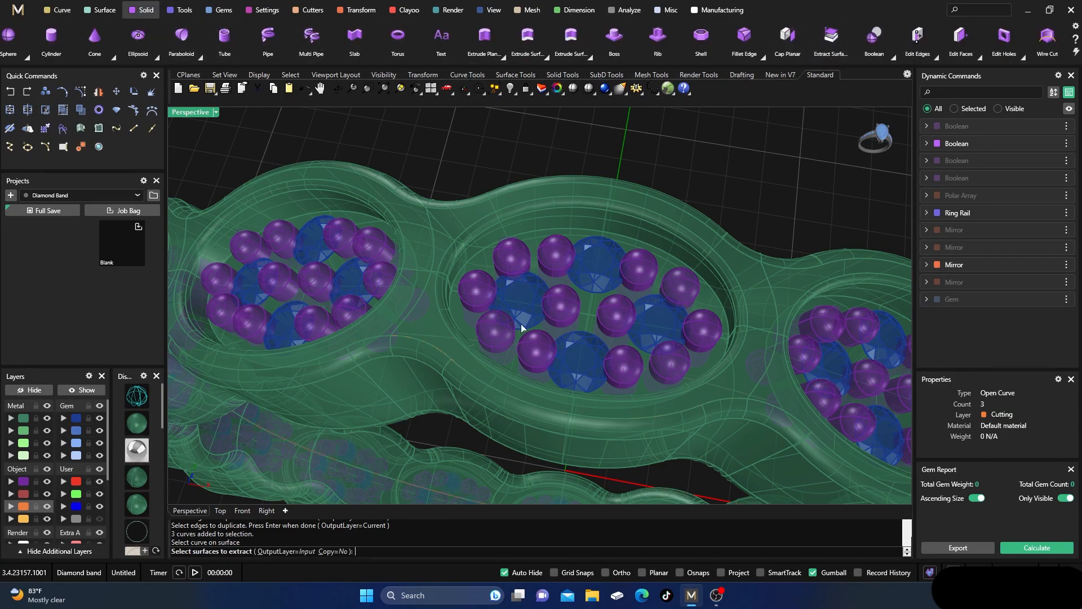
pyautogui.click(495, 382)
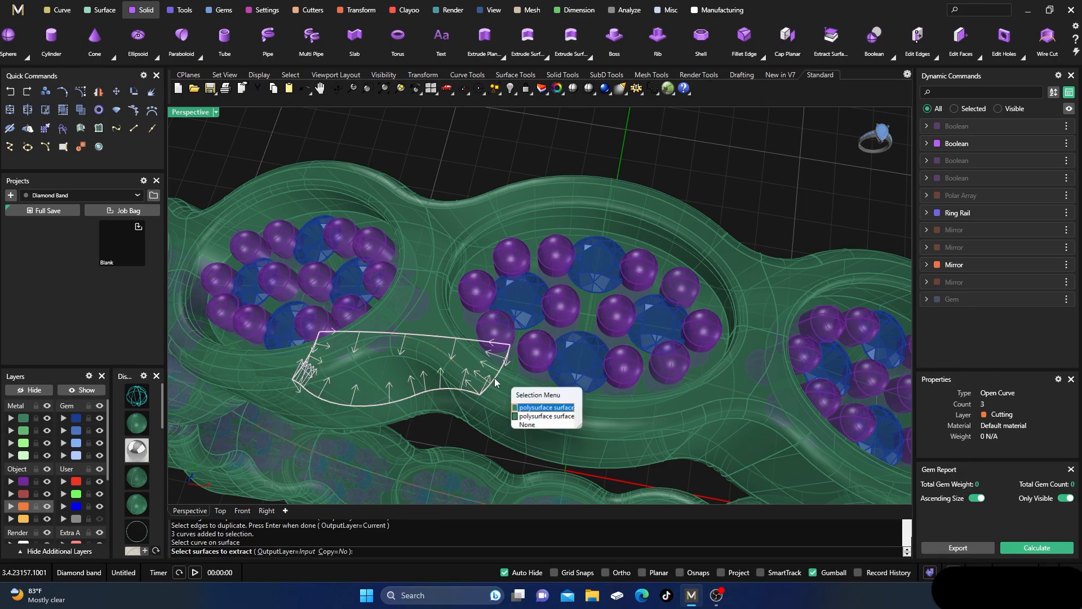
pyautogui.click(524, 426)
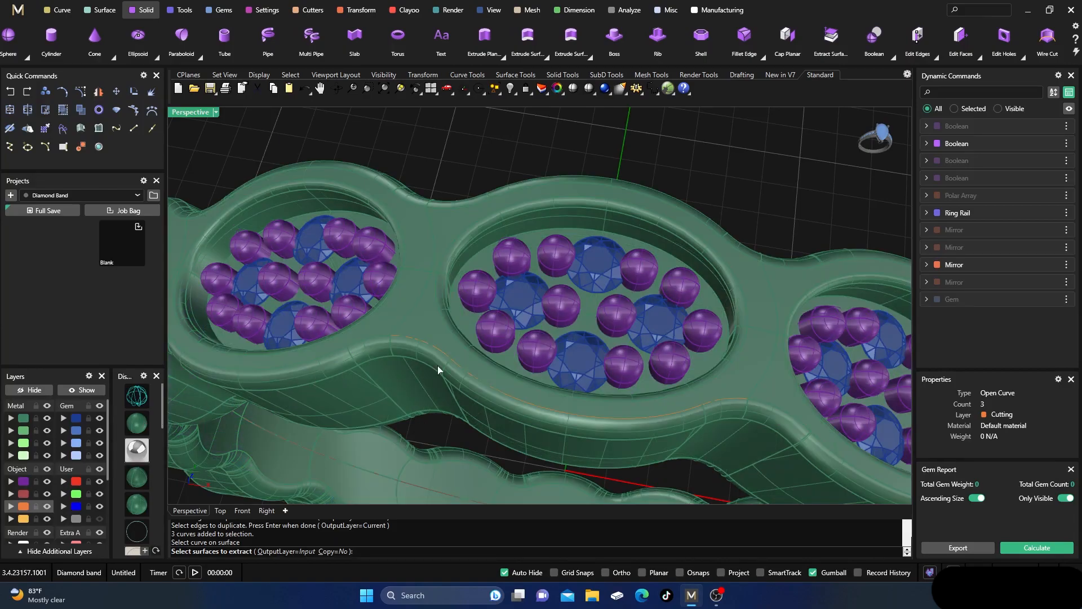
pyautogui.click(480, 372)
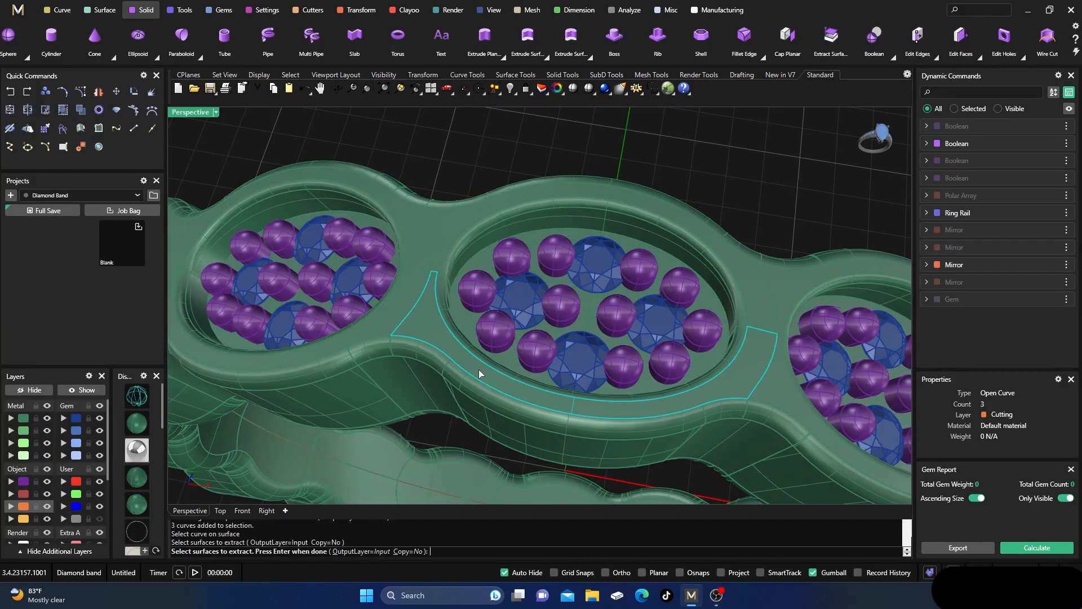
pyautogui.press('Return')
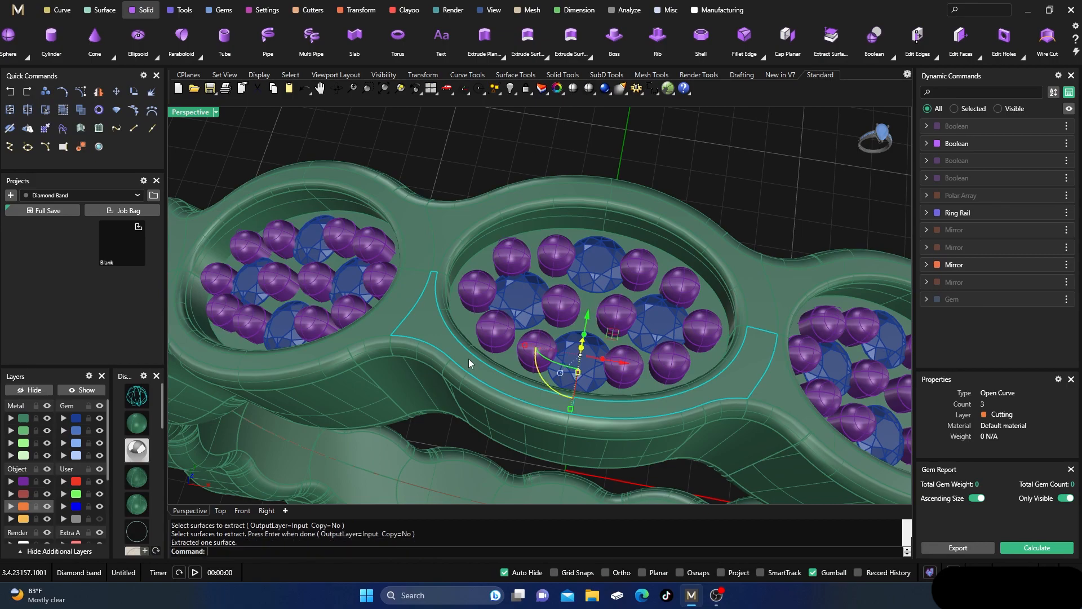
pyautogui.click(470, 149)
pyautogui.click(430, 328)
pyautogui.click(470, 168)
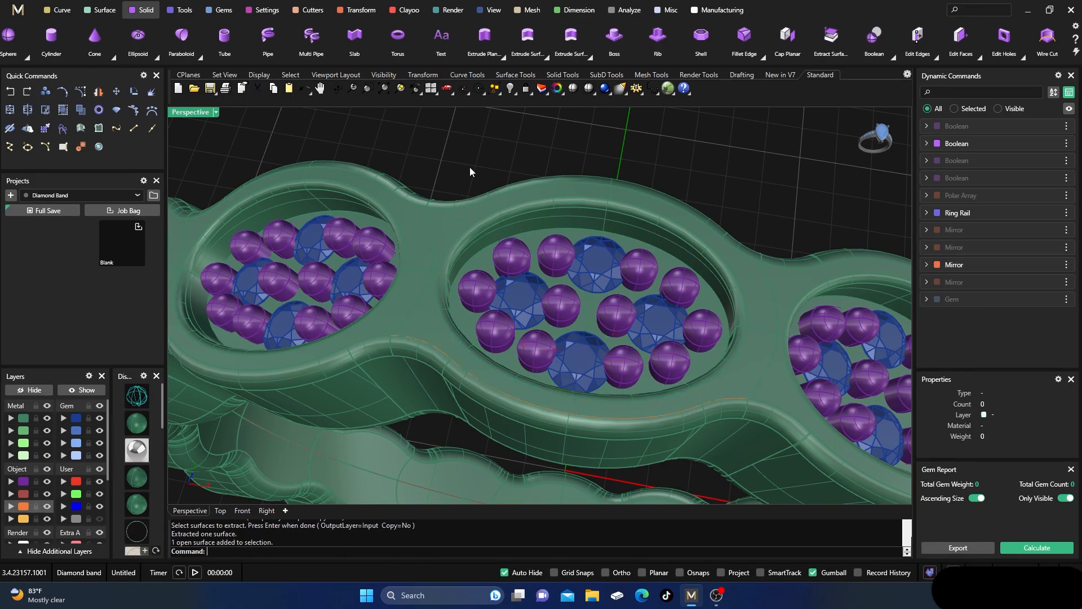
# - Join the duplicated edge curves on the Cutting layer into one curve and select it
pyautogui.click(467, 374)
pyautogui.click(474, 377)
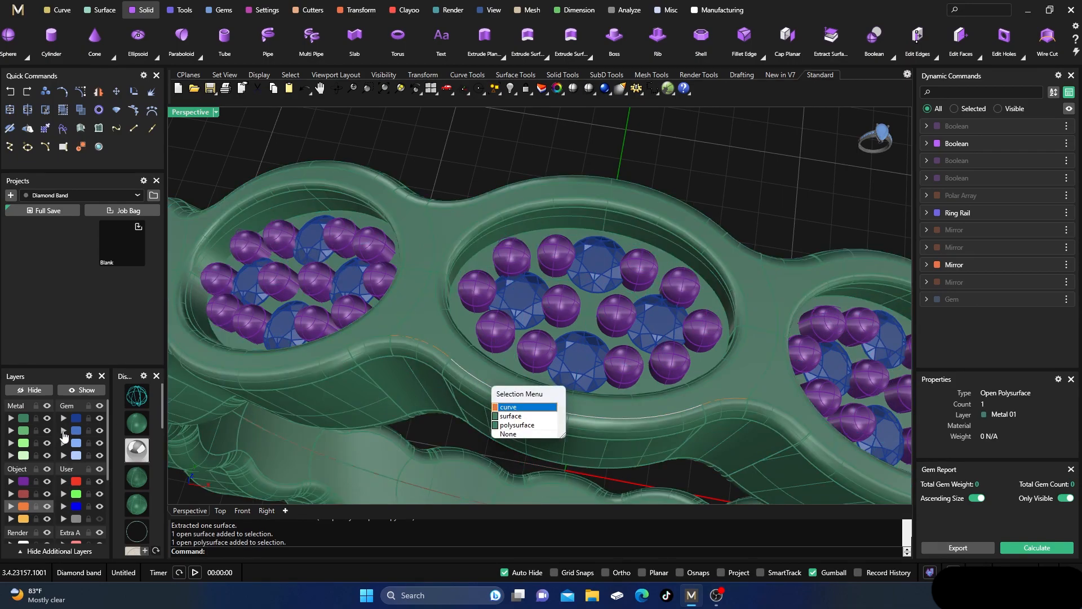
pyautogui.click(21, 509)
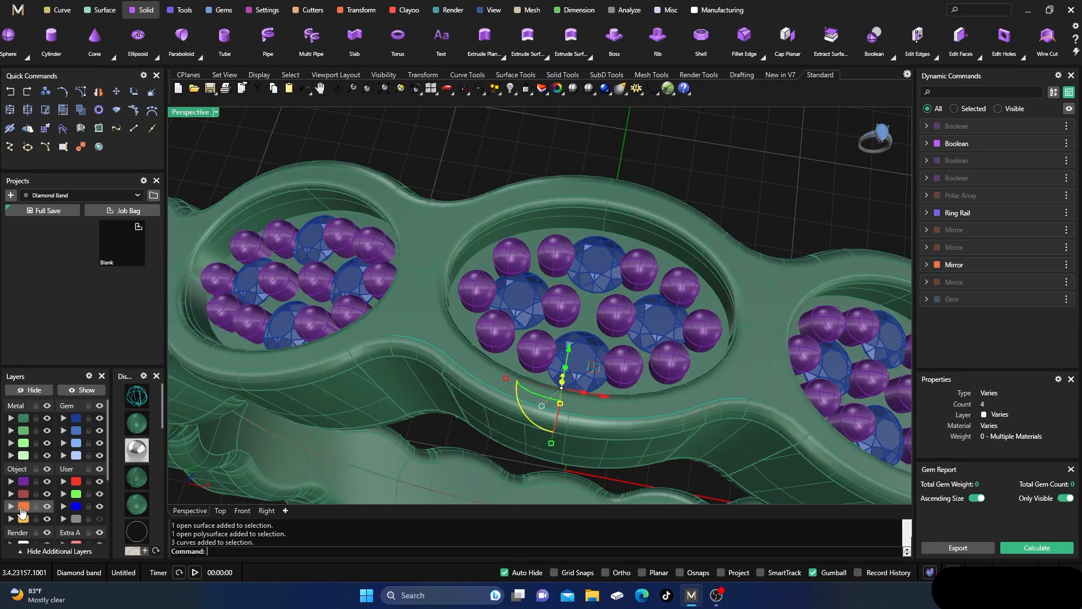
pyautogui.click(9, 109)
pyautogui.click(298, 119)
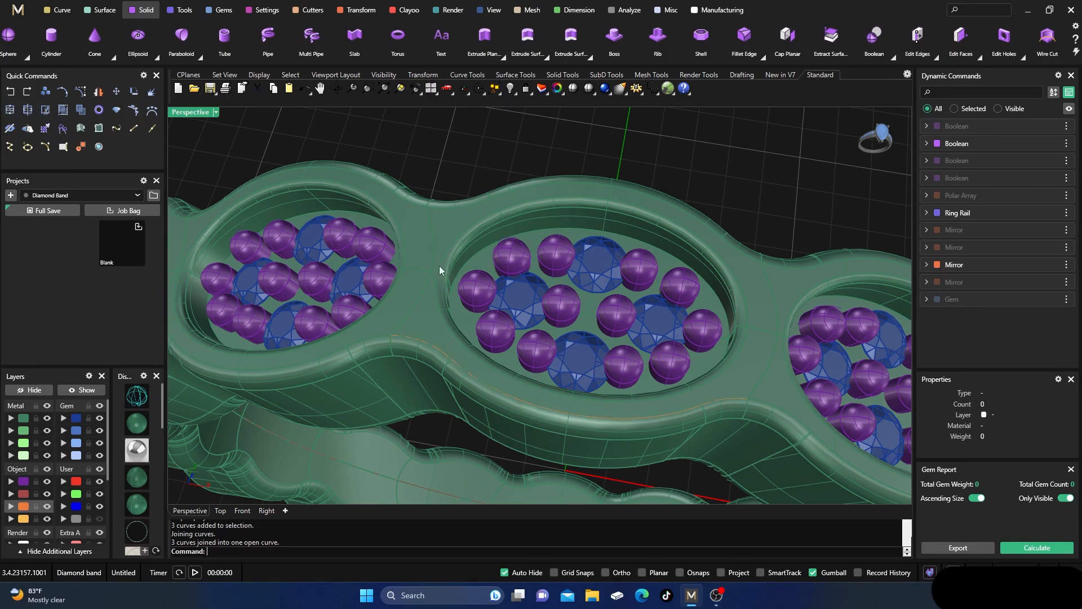
pyautogui.click(451, 357)
pyautogui.click(485, 388)
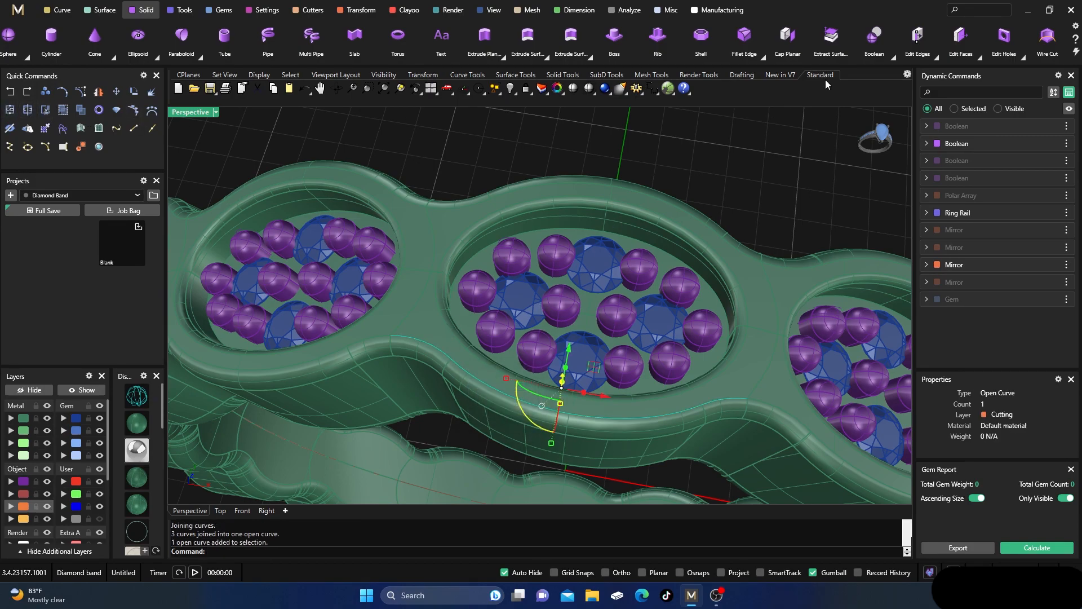
# - Start an offset of the joined edge curve on surface, using the extracted flat top surface as the base
pyautogui.click(101, 10)
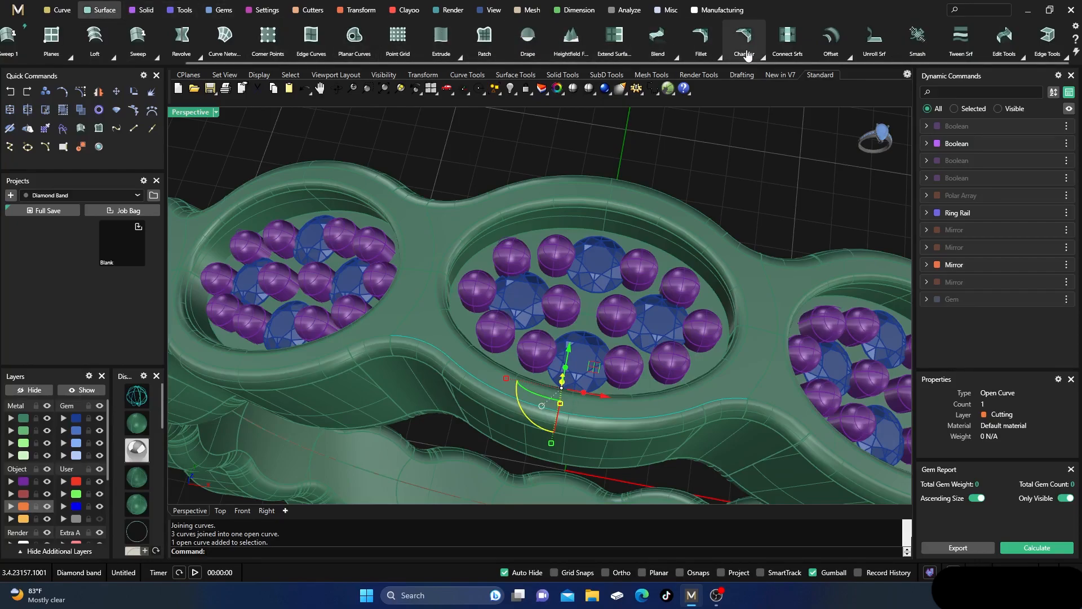
pyautogui.click(849, 57)
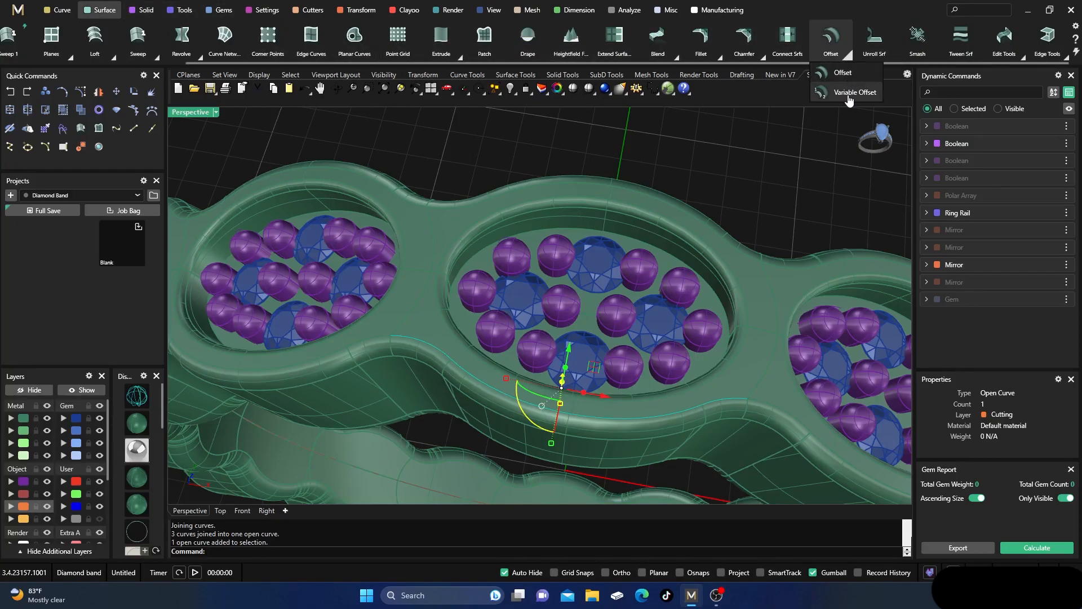
pyautogui.click(69, 13)
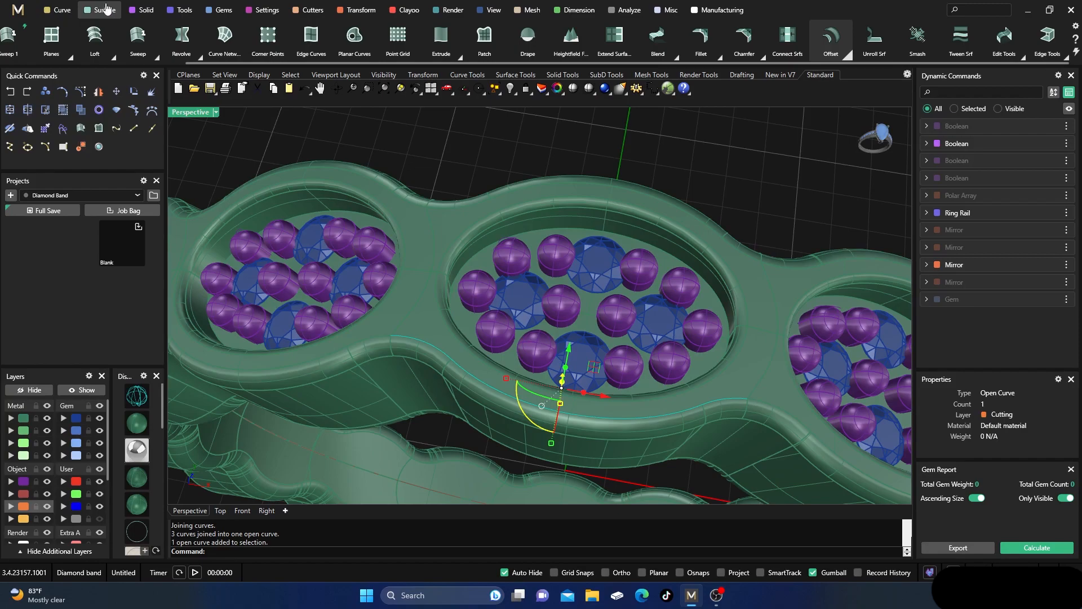
pyautogui.scroll(-2, 862, 46)
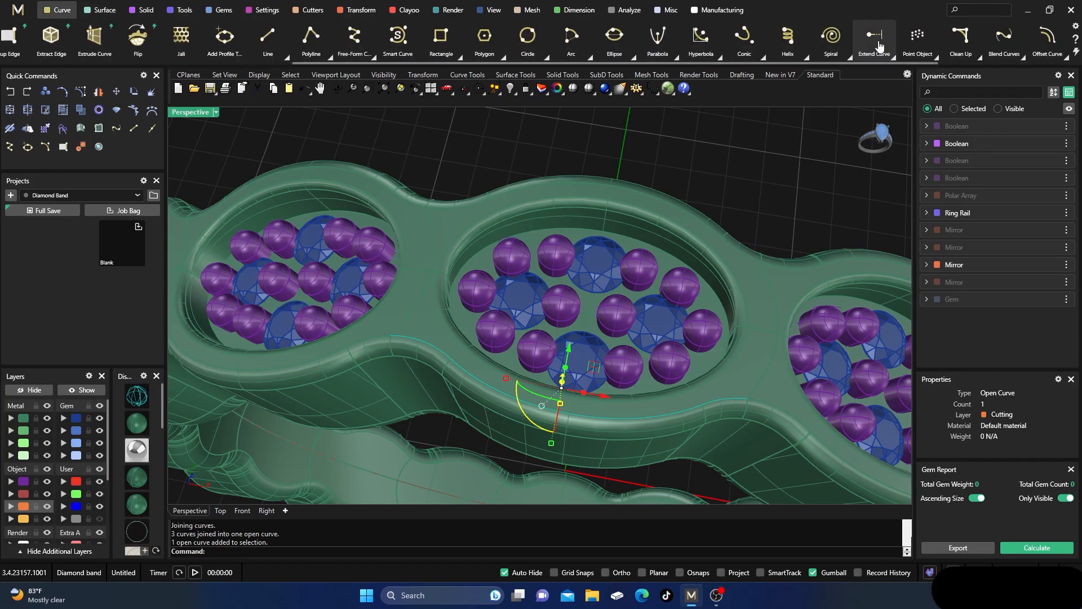
pyautogui.click(1065, 60)
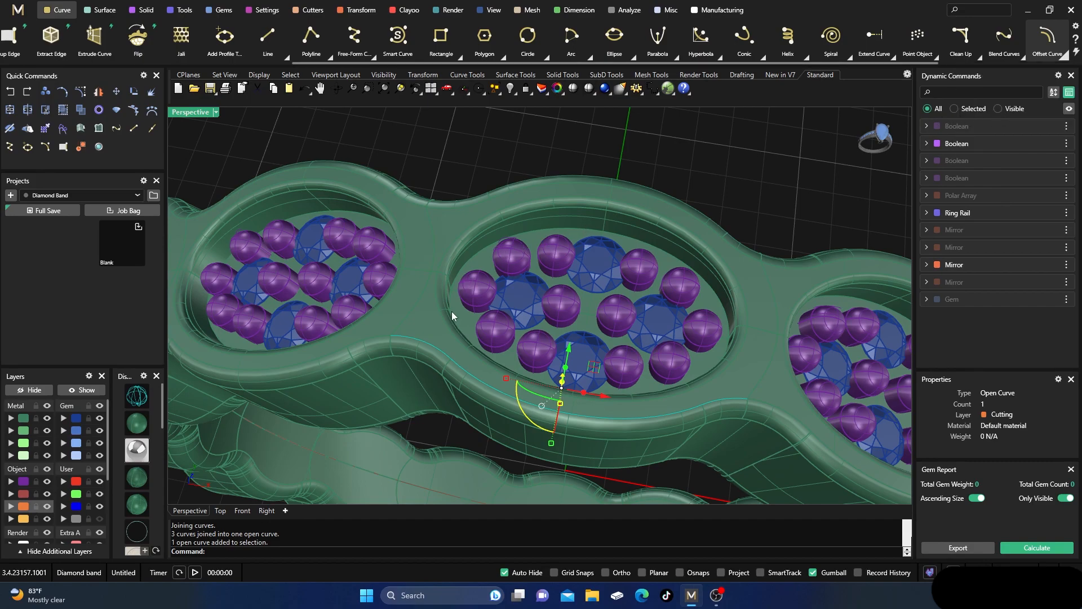
pyautogui.click(440, 332)
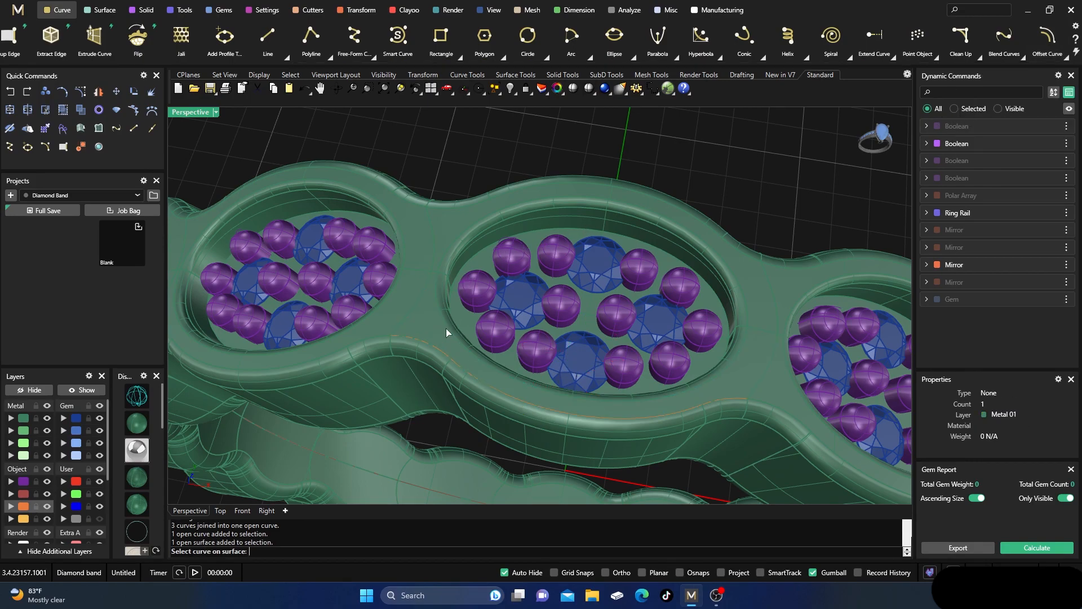
pyautogui.click(472, 377)
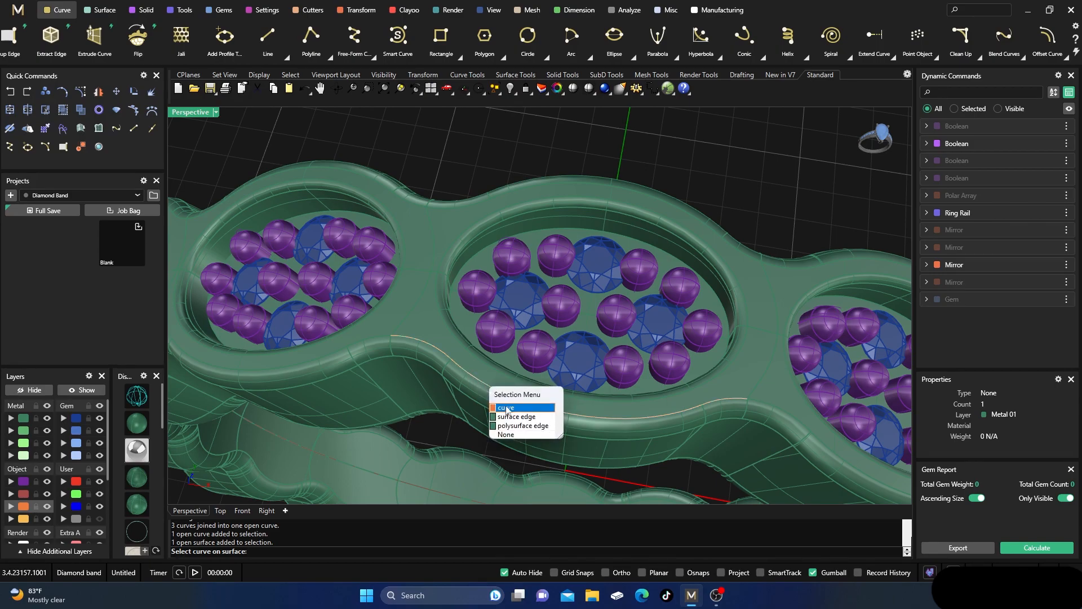
pyautogui.click(494, 403)
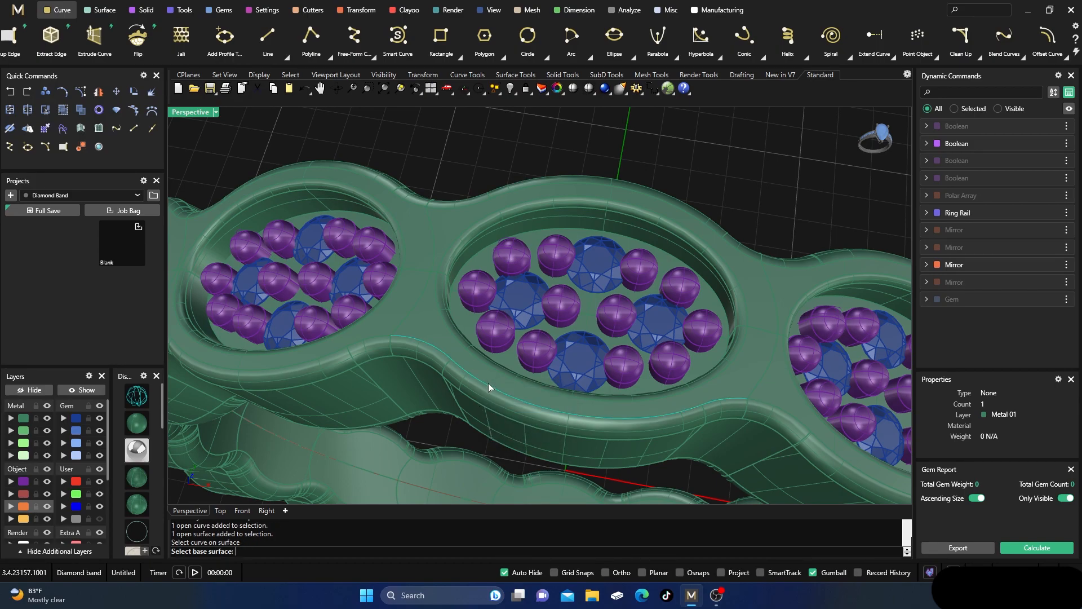
pyautogui.click(505, 381)
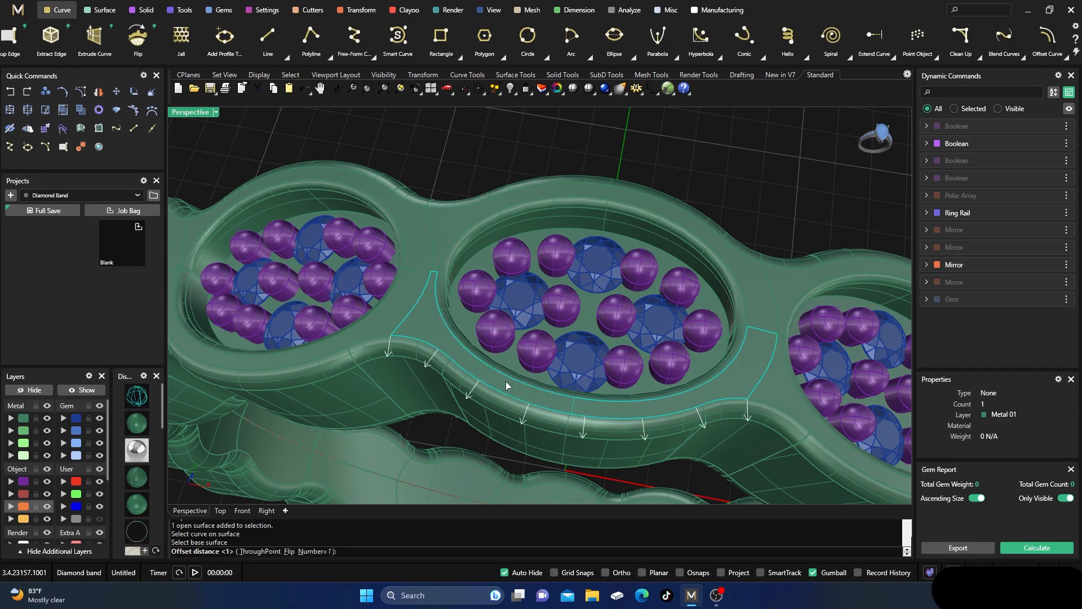
# - Flip the offset direction inward and place the offset curve through a point picked within the flat top surface
pyautogui.click(289, 552)
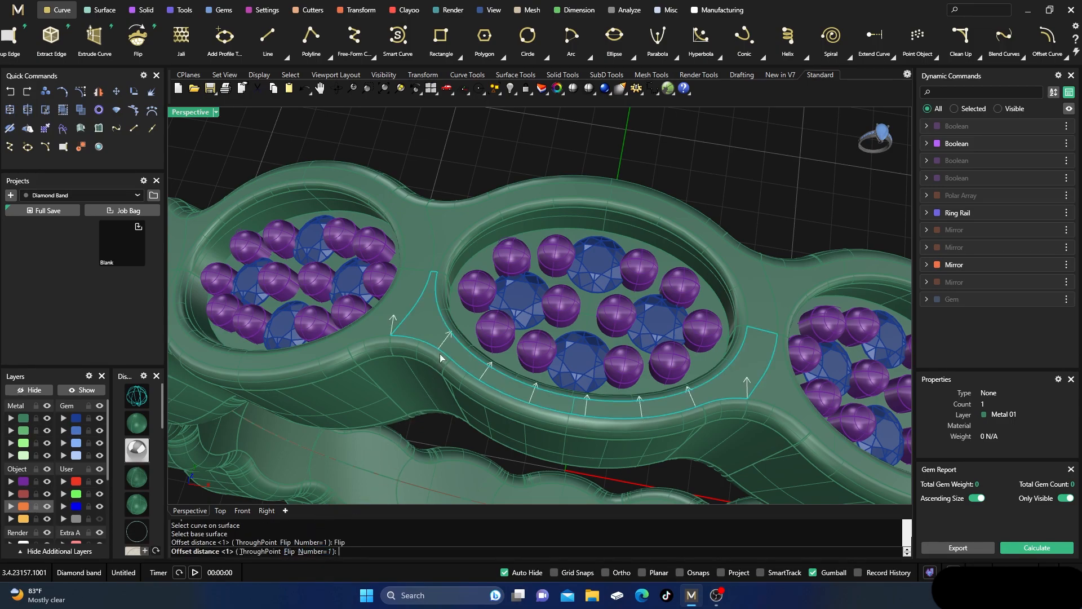
pyautogui.moveTo(378, 396); pyautogui.dragTo(354, 405, button='right')
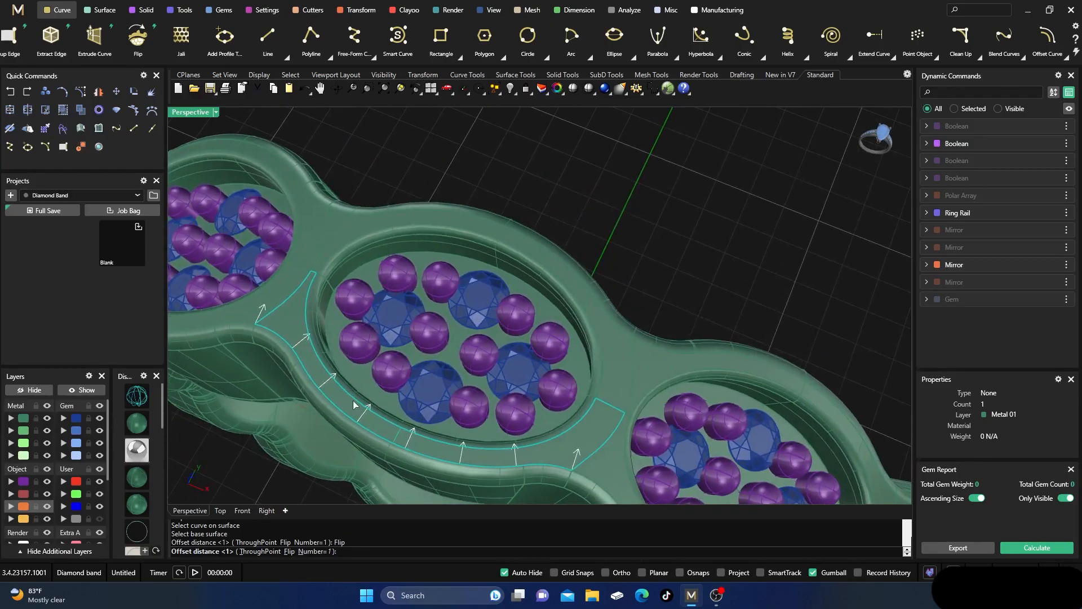
pyautogui.click(259, 551)
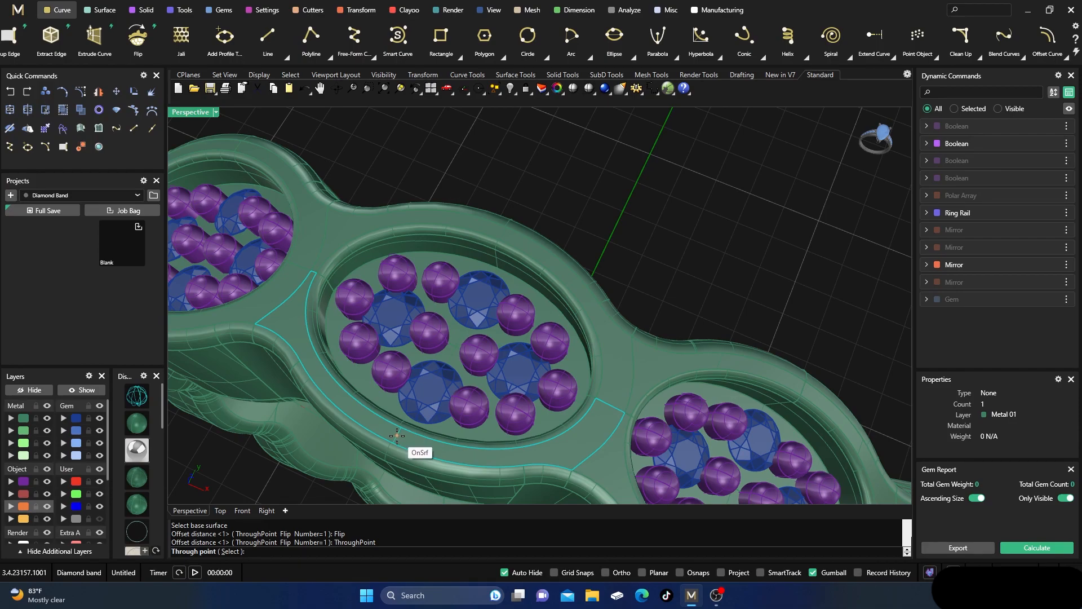
pyautogui.click(397, 436)
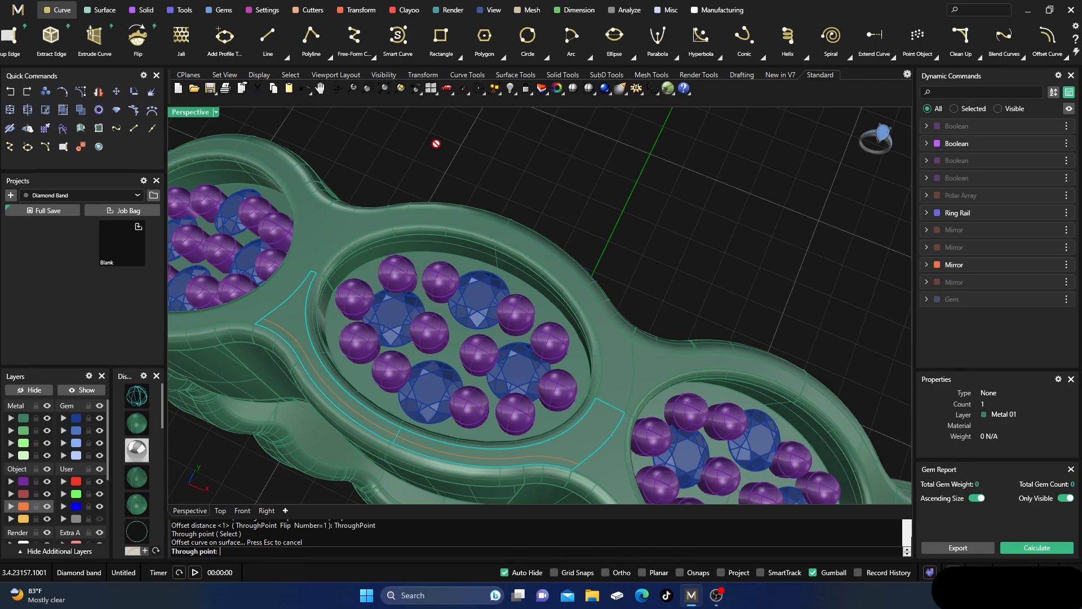
pyautogui.press('Escape')
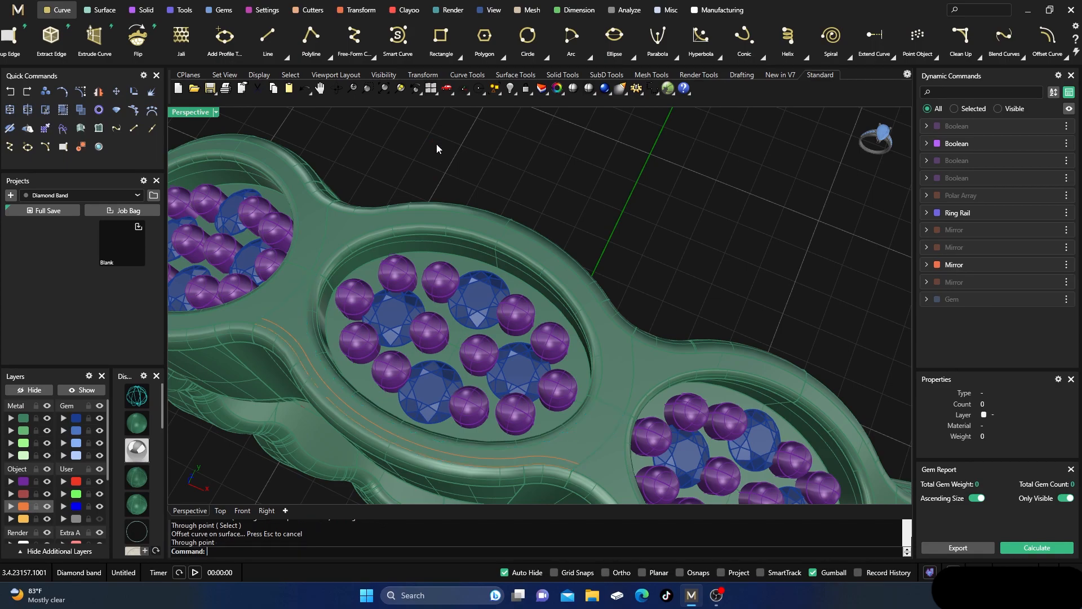
# - Select the original joined edge curve and move it to the User 04 layer
pyautogui.click(300, 361)
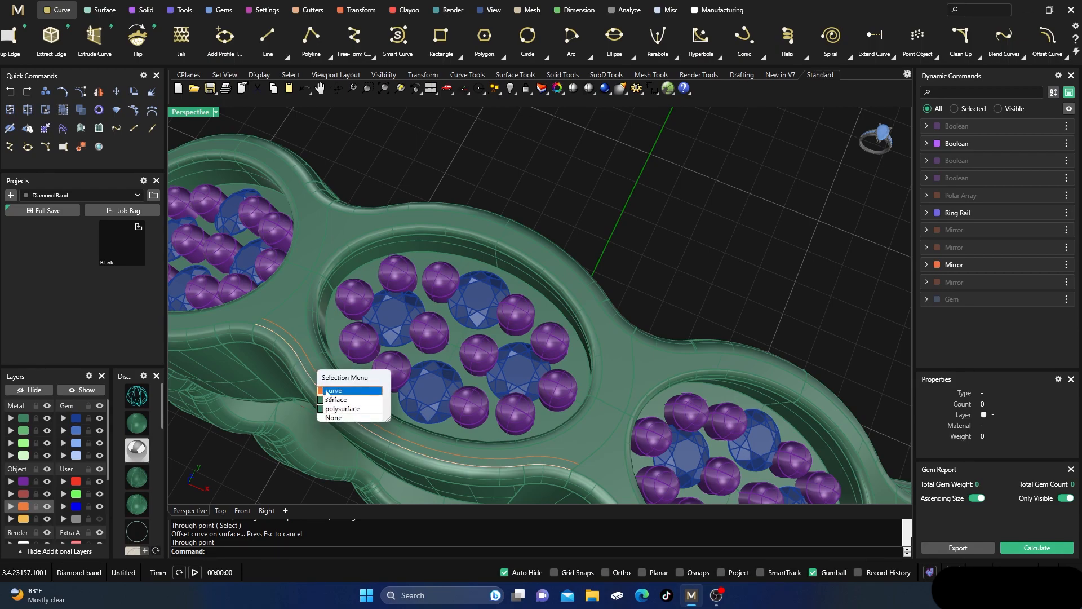
pyautogui.click(327, 390)
pyautogui.click(75, 518)
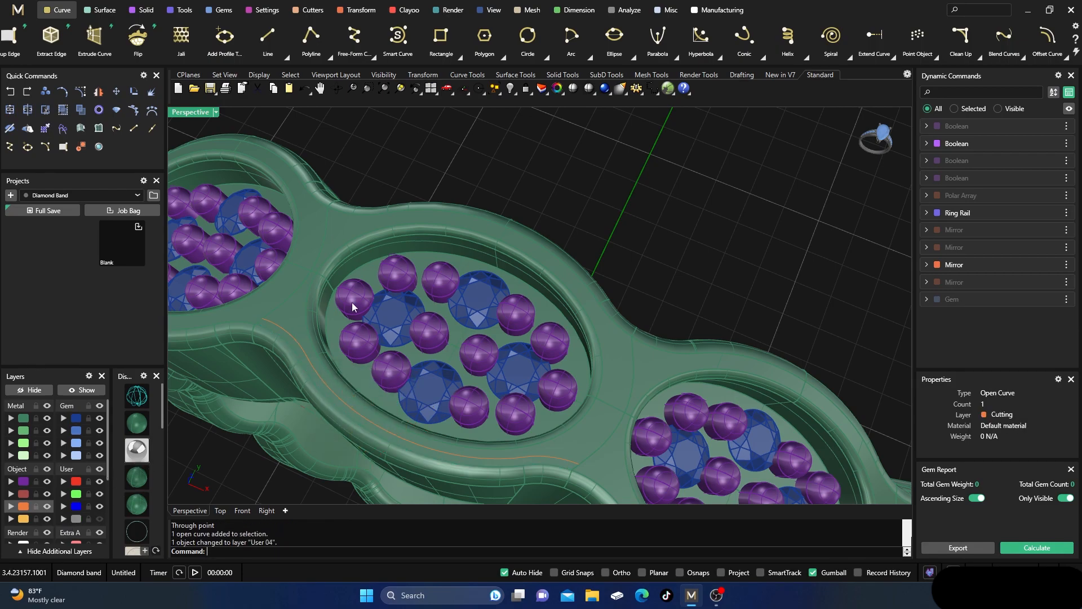
# - Join the extracted top surface back to the band and clear the selection
pyautogui.moveTo(452, 178); pyautogui.dragTo(459, 161, button='right')
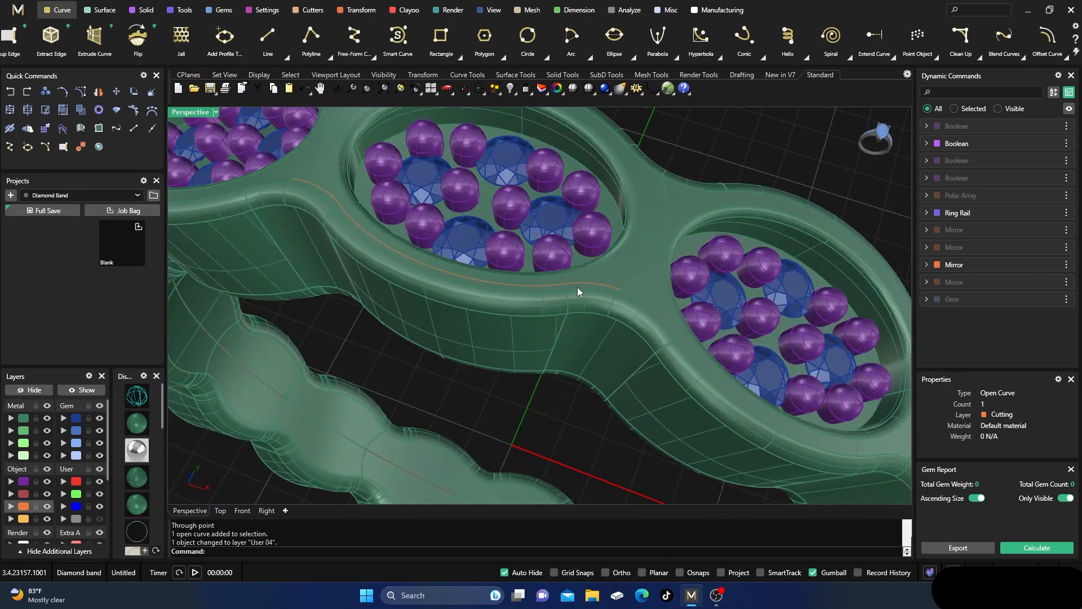
pyautogui.click(444, 272)
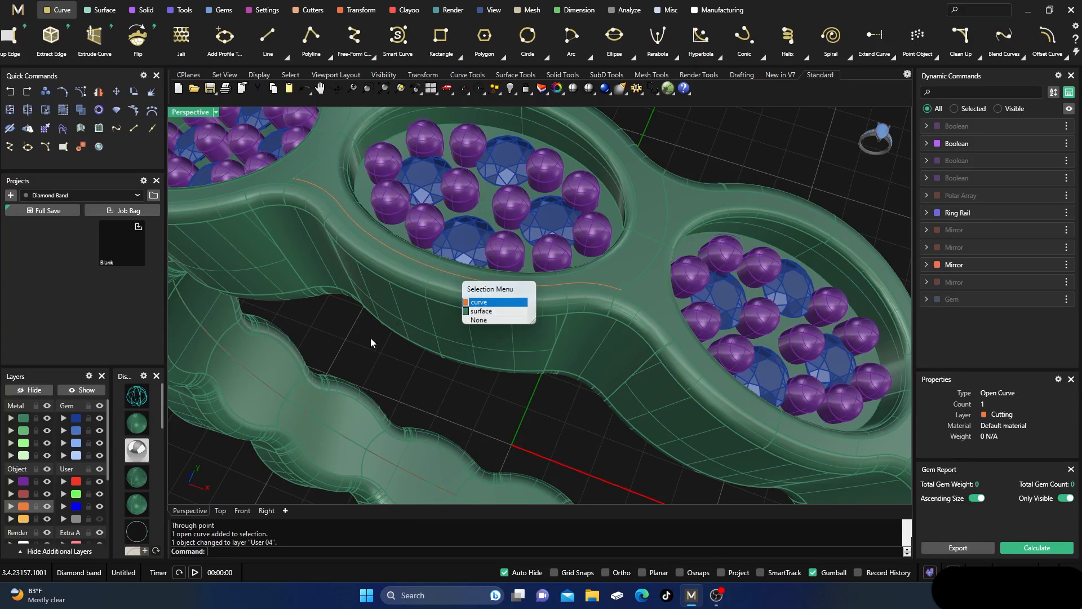
pyautogui.keyDown('shift'); pyautogui.click(325, 178); pyautogui.keyUp('shift')
pyautogui.press('Escape')
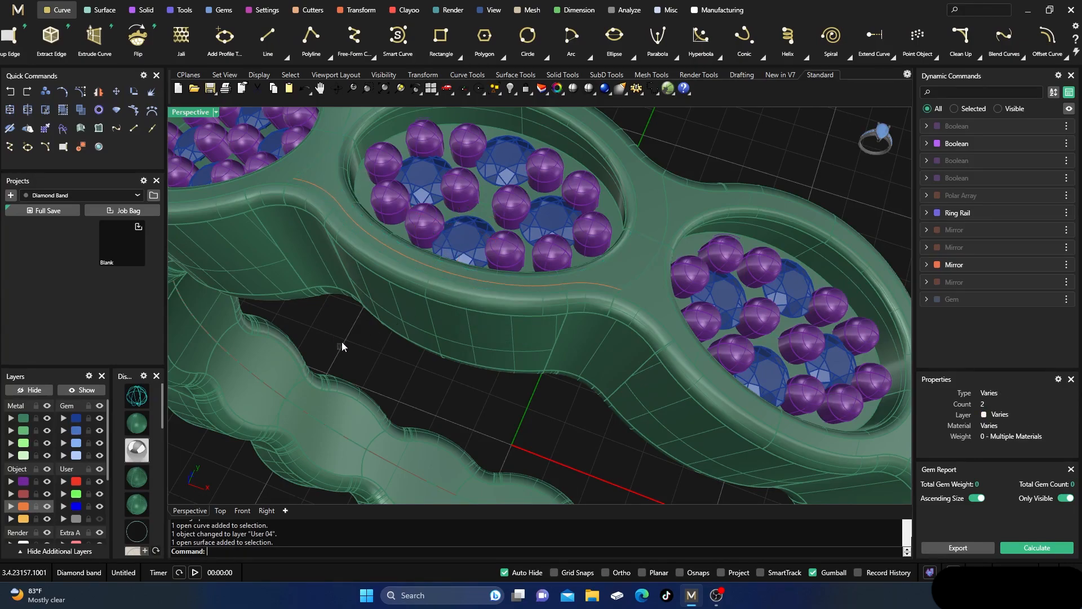
pyautogui.click(23, 430)
pyautogui.click(8, 111)
pyautogui.click(422, 306)
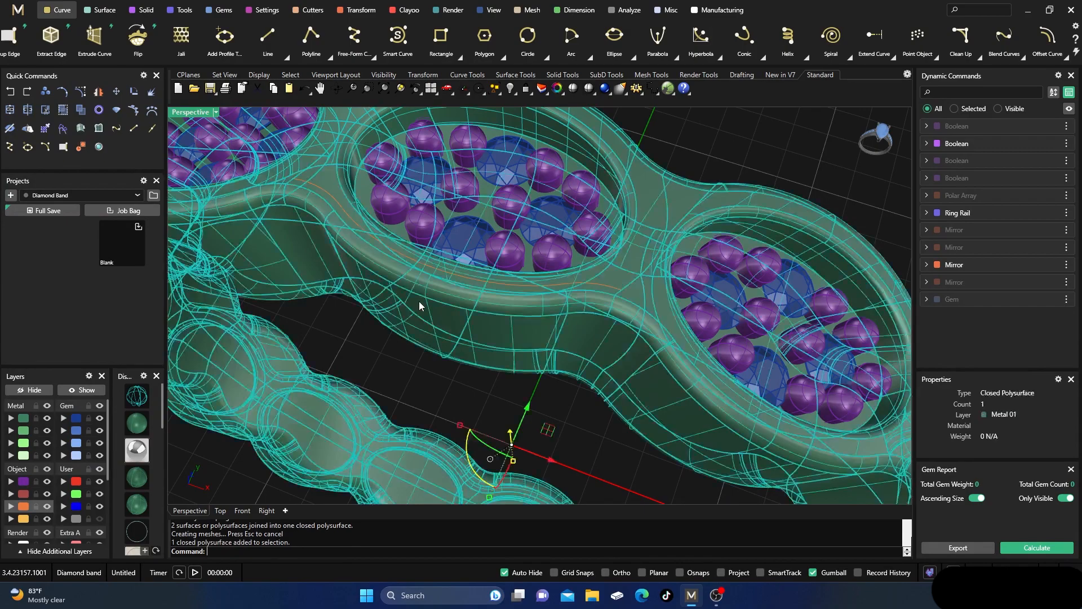
pyautogui.click(781, 159)
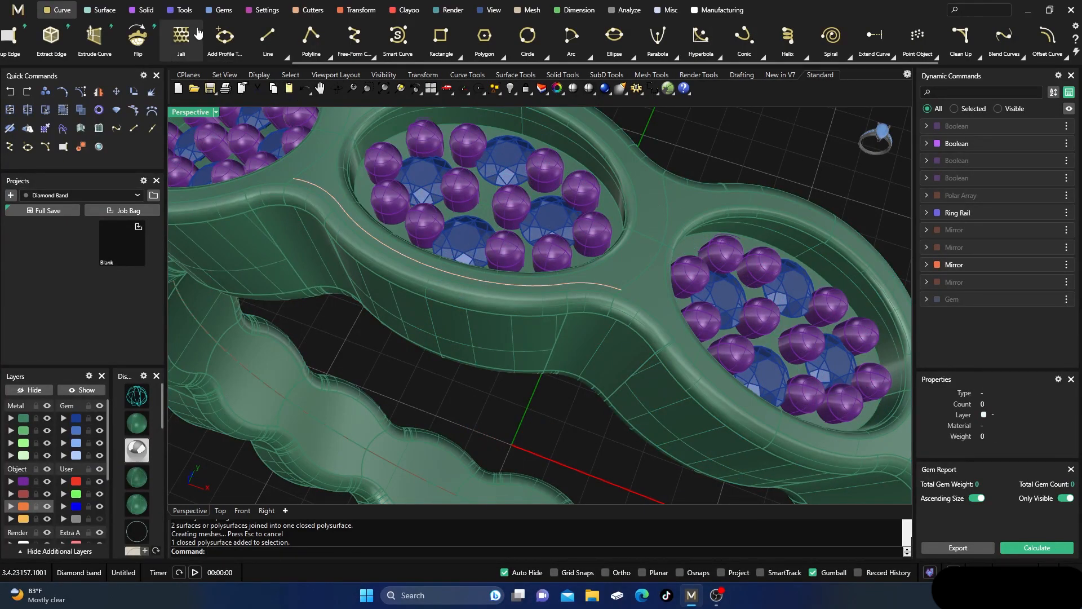
# - Place spheres along the offset curve with Object on Curve, using an end position of about 0.9 and a start size of 0.4
pyautogui.click(145, 9)
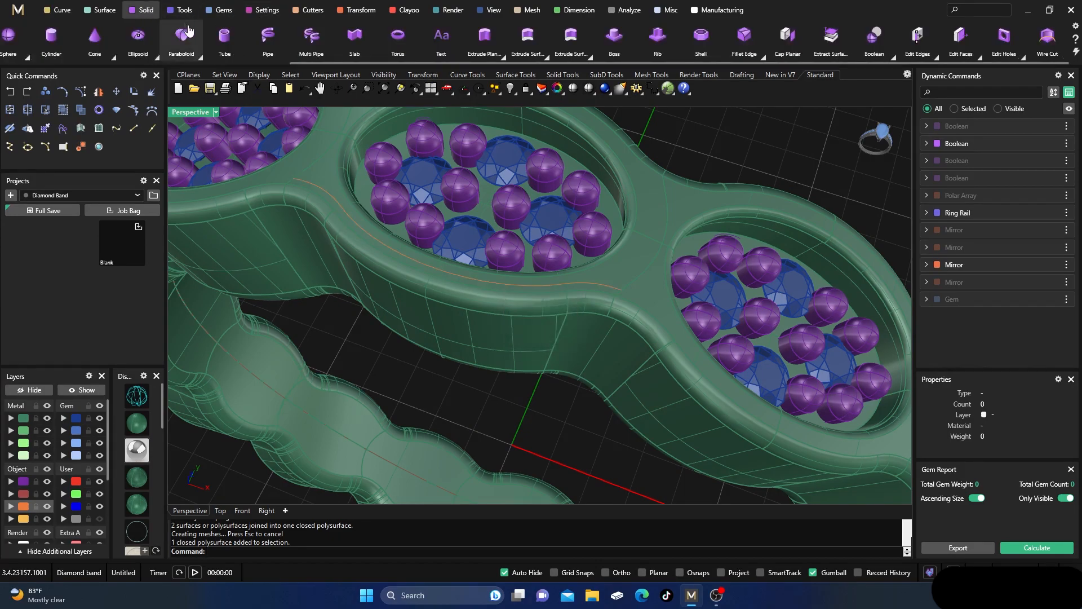
pyautogui.scroll(5, 178, 36)
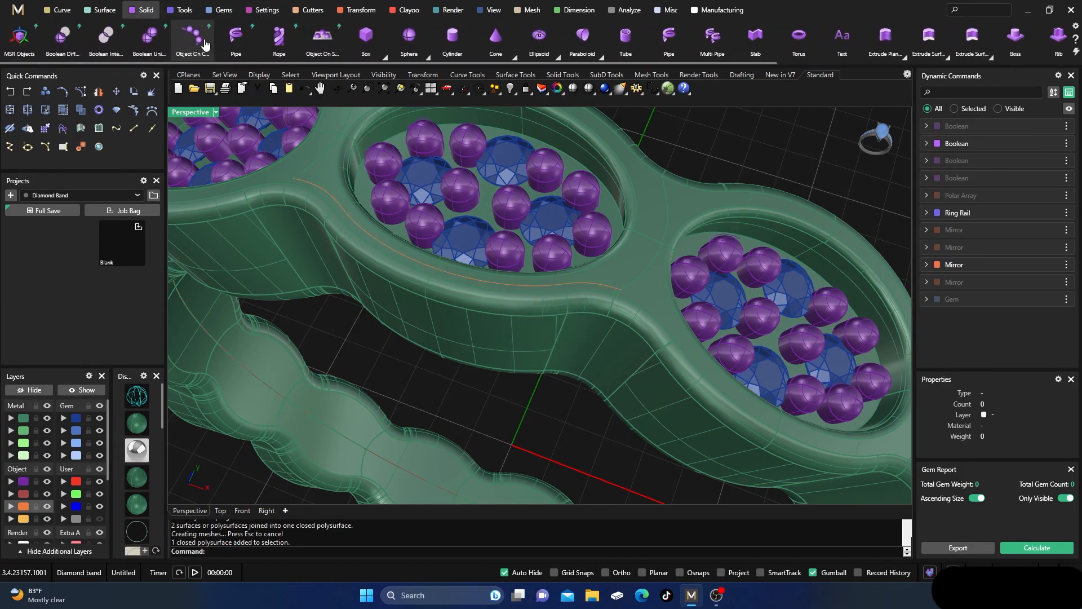
pyautogui.click(193, 36)
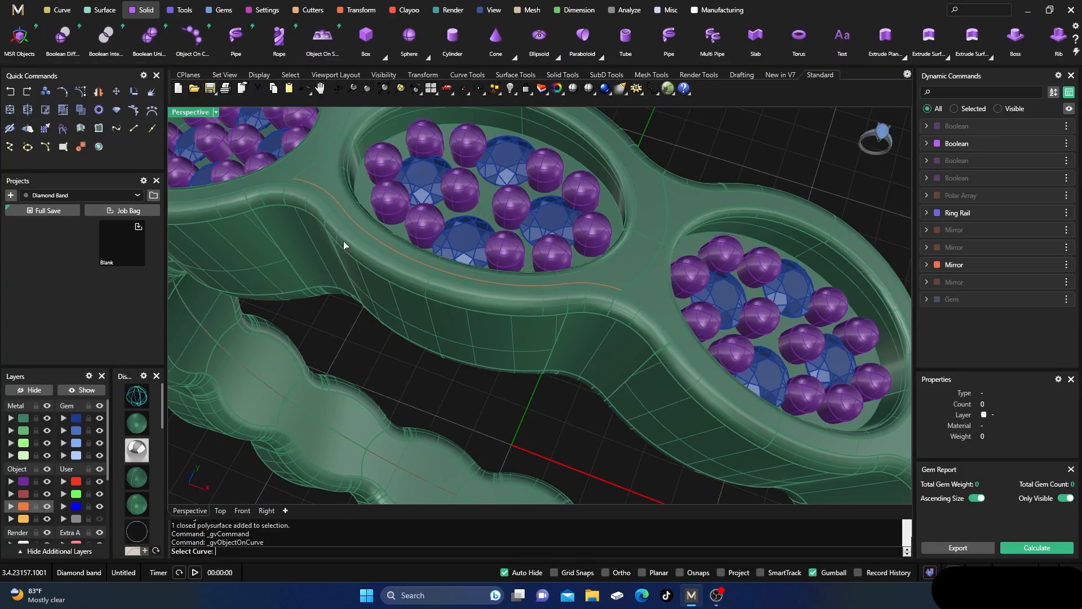
pyautogui.click(370, 239)
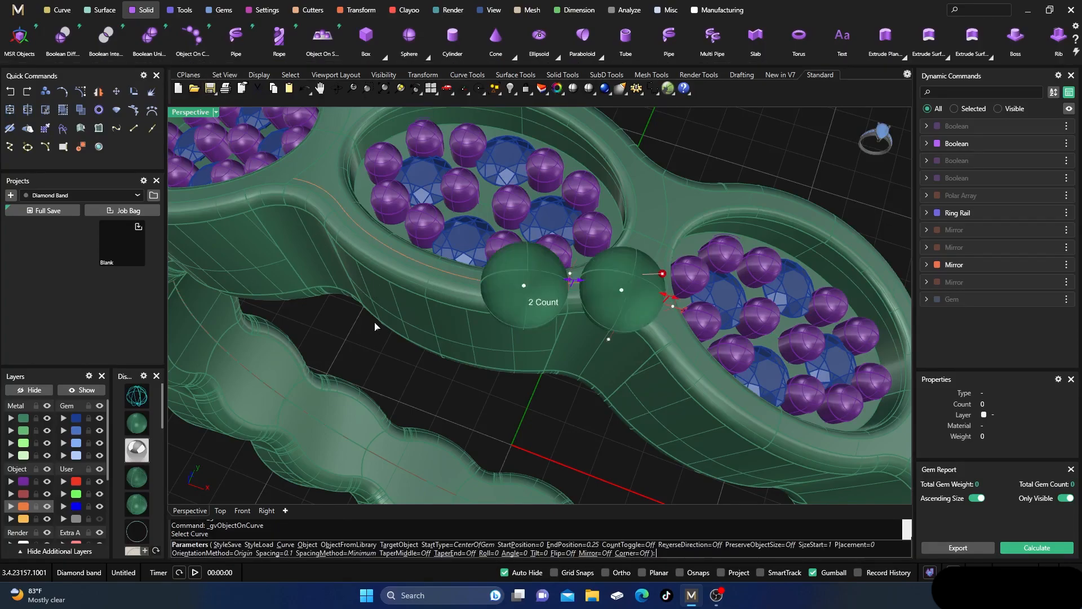
pyautogui.moveTo(523, 288); pyautogui.dragTo(324, 189)
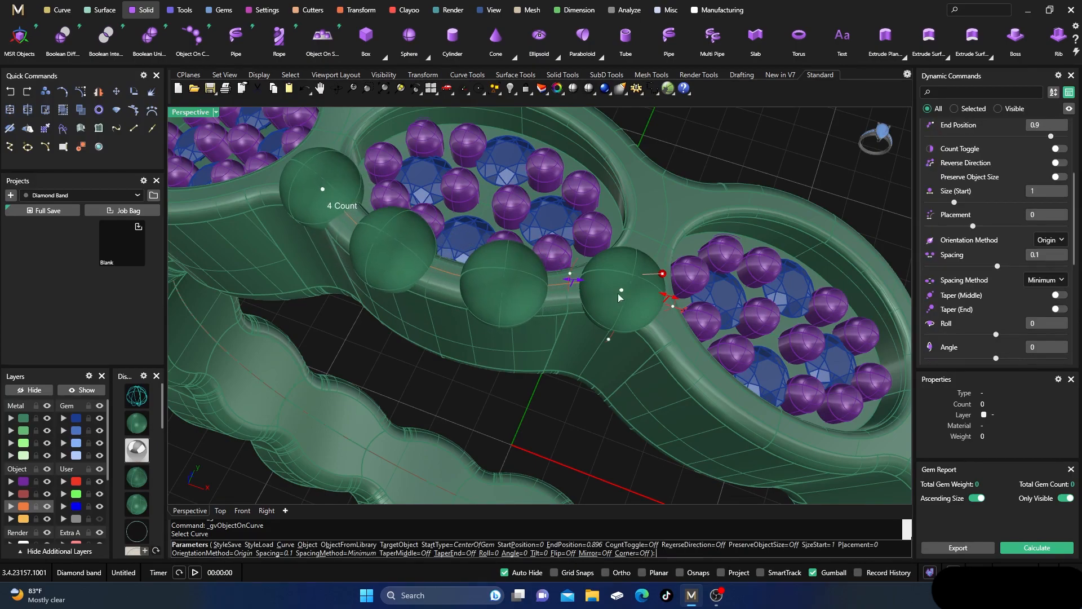
pyautogui.moveTo(657, 302); pyautogui.dragTo(621, 282)
# - Extend the end position of the sphere row along the offset curve to about 0.98
pyautogui.scroll(-5, 621, 282)
pyautogui.scroll(5, 570, 334)
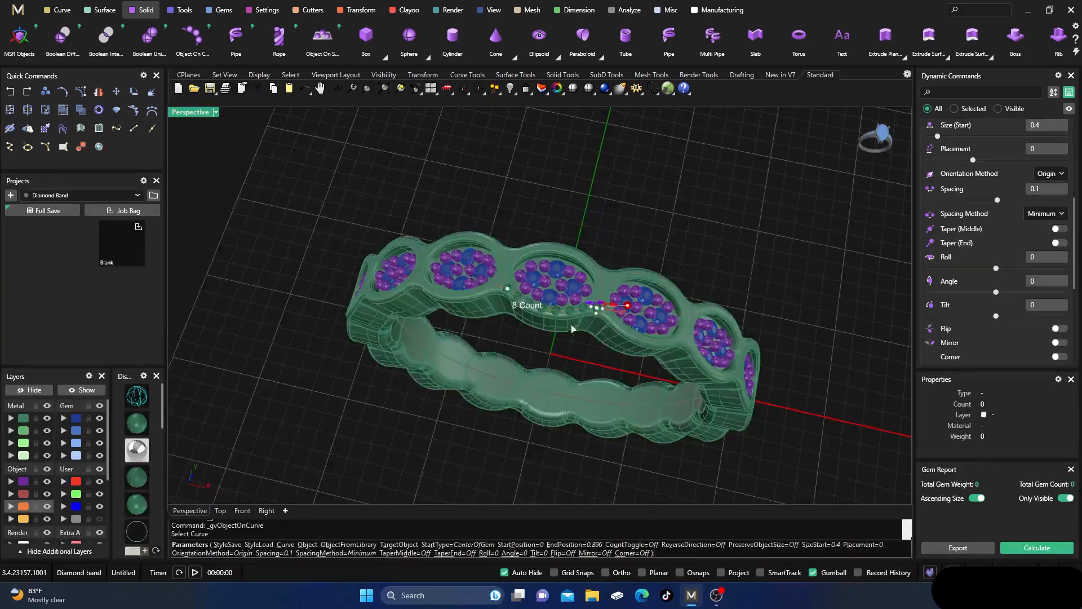
pyautogui.moveTo(570, 334); pyautogui.dragTo(582, 359, button='right')
pyautogui.moveTo(387, 291); pyautogui.dragTo(394, 296, button='right')
pyautogui.moveTo(389, 362); pyautogui.dragTo(376, 356)
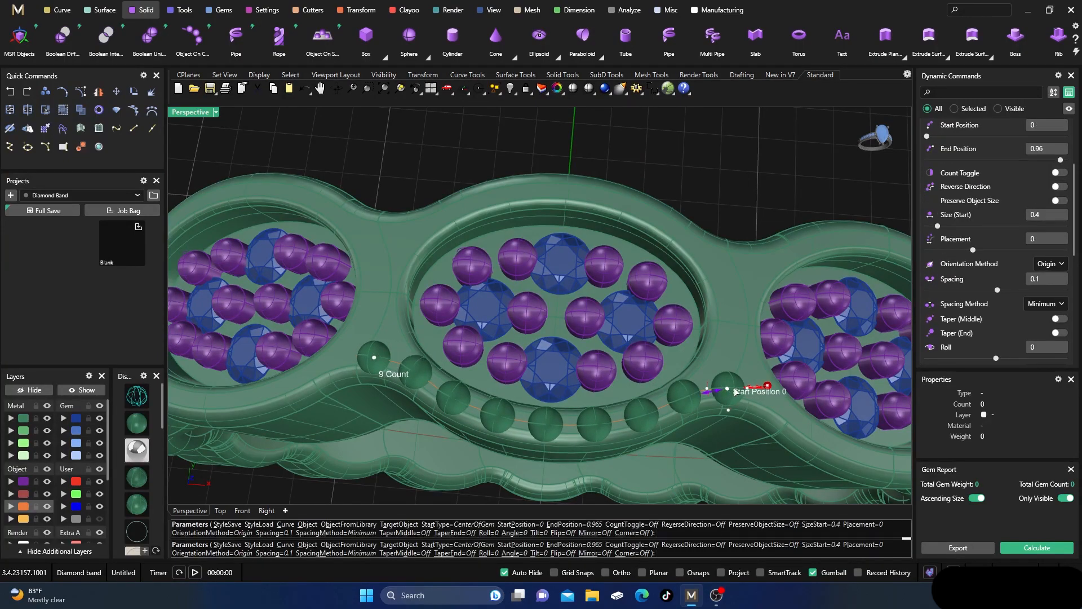
pyautogui.moveTo(374, 357); pyautogui.dragTo(370, 359)
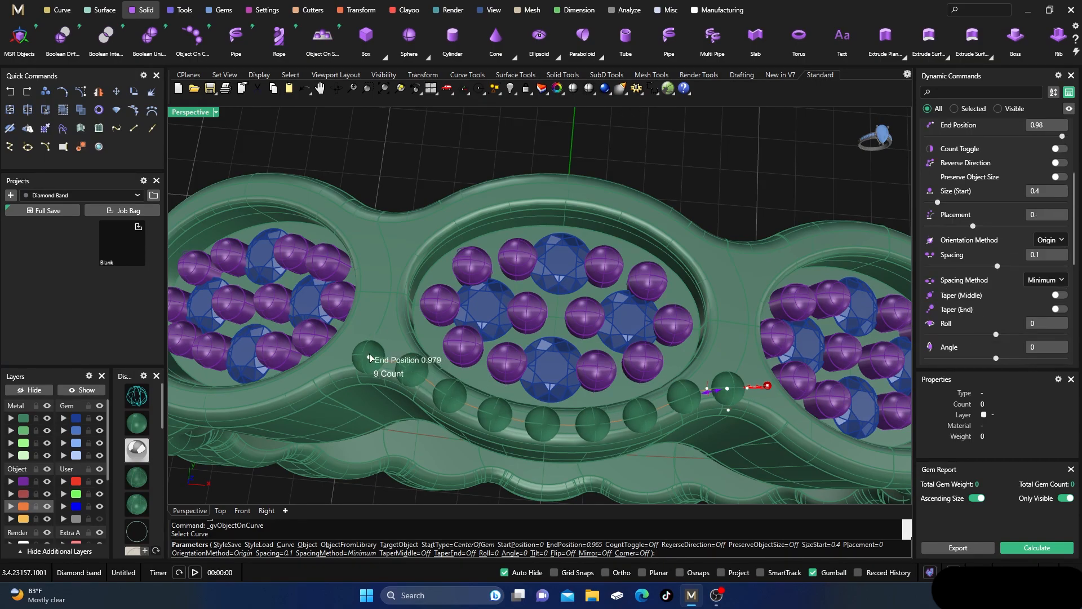
# - Set the spacing between the spheres to -0.04 so they overlap, and check the row from around the whole band
pyautogui.scroll(-9, 458, 224)
pyautogui.moveTo(458, 282); pyautogui.dragTo(438, 267, button='right')
pyautogui.scroll(13, 543, 234)
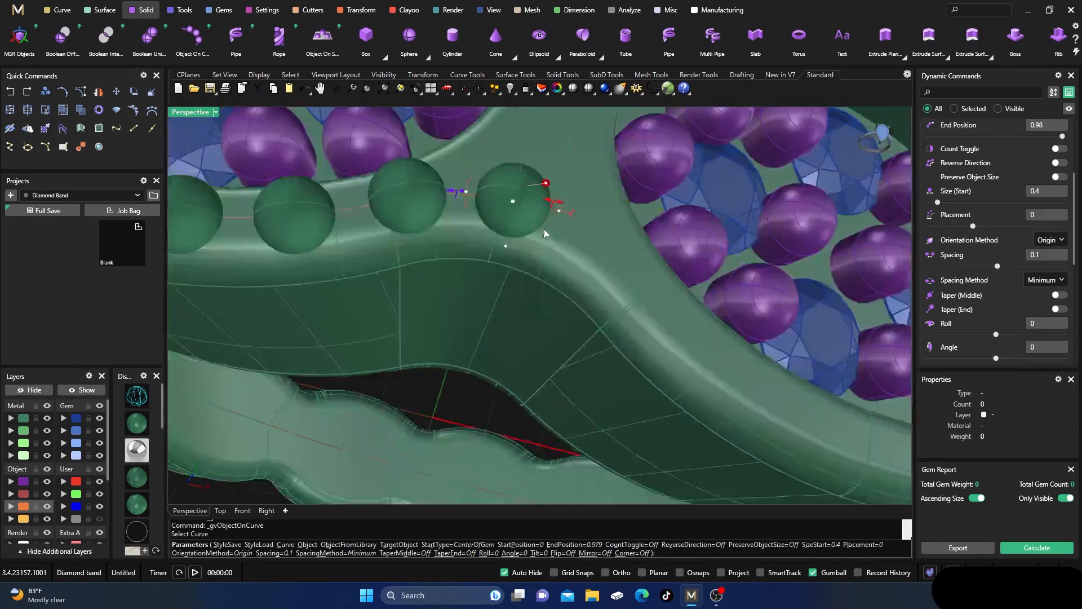
pyautogui.scroll(-5, 544, 228)
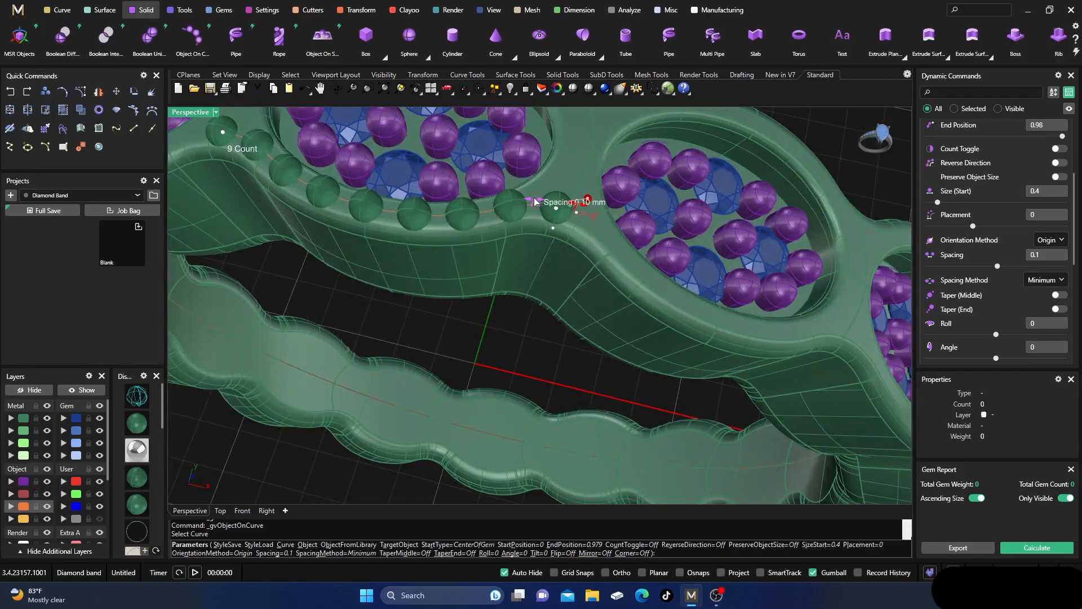
pyautogui.moveTo(534, 201); pyautogui.dragTo(548, 201)
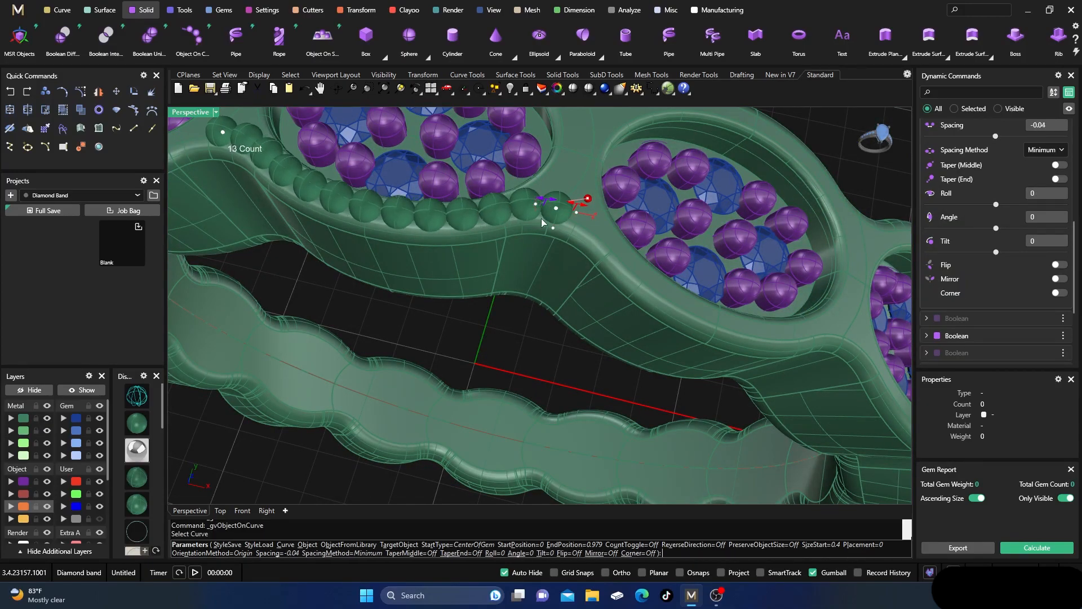
pyautogui.scroll(-5, 541, 283)
pyautogui.moveTo(542, 283); pyautogui.dragTo(565, 244, button='right')
pyautogui.scroll(-5, 572, 276)
pyautogui.moveTo(573, 282); pyautogui.dragTo(546, 164, button='right')
pyautogui.scroll(2, 545, 93)
pyautogui.scroll(2, 545, 91)
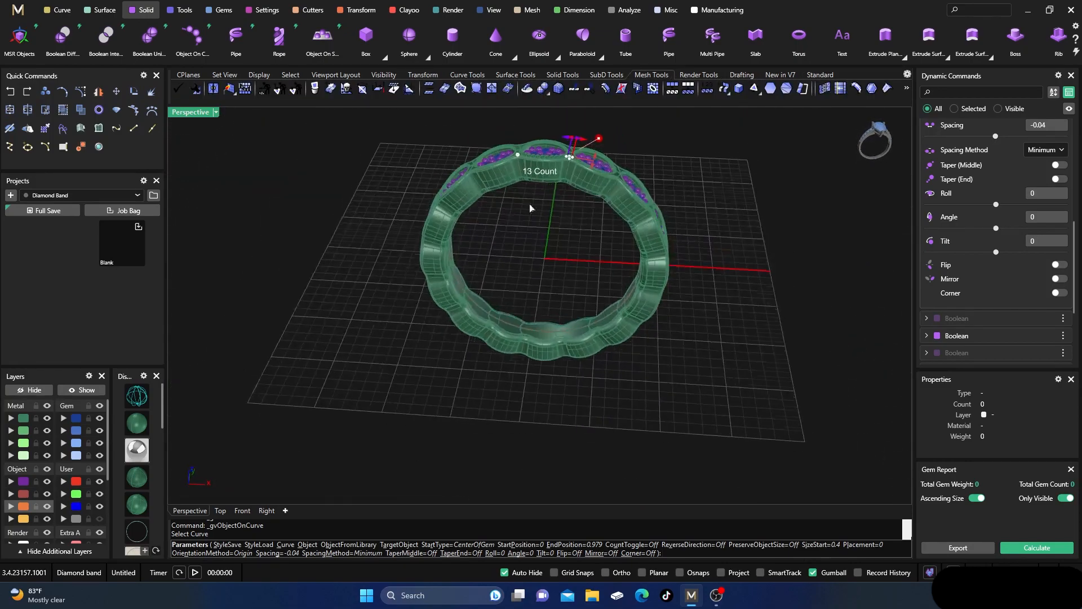
# - Enlarge the beads of the Object On Curve row to a size of 0.44 and set their spacing to -0.06
pyautogui.scroll(3, 546, 159)
pyautogui.scroll(4, 545, 160)
pyautogui.scroll(-2, 511, 254)
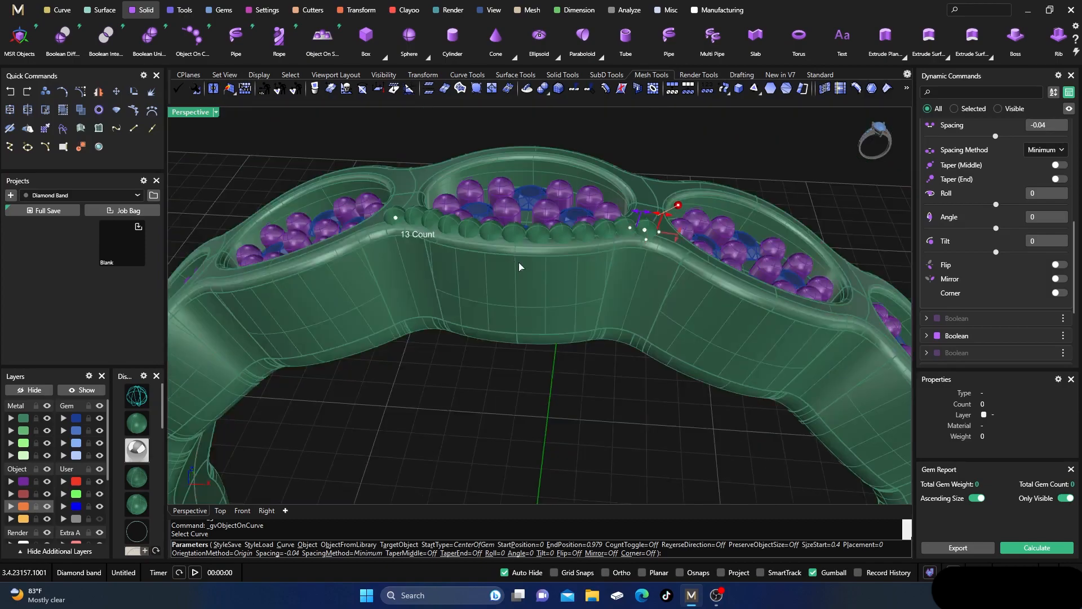
pyautogui.moveTo(520, 267); pyautogui.dragTo(570, 299, button='right')
pyautogui.scroll(5, 571, 304)
pyautogui.moveTo(629, 292); pyautogui.dragTo(640, 299)
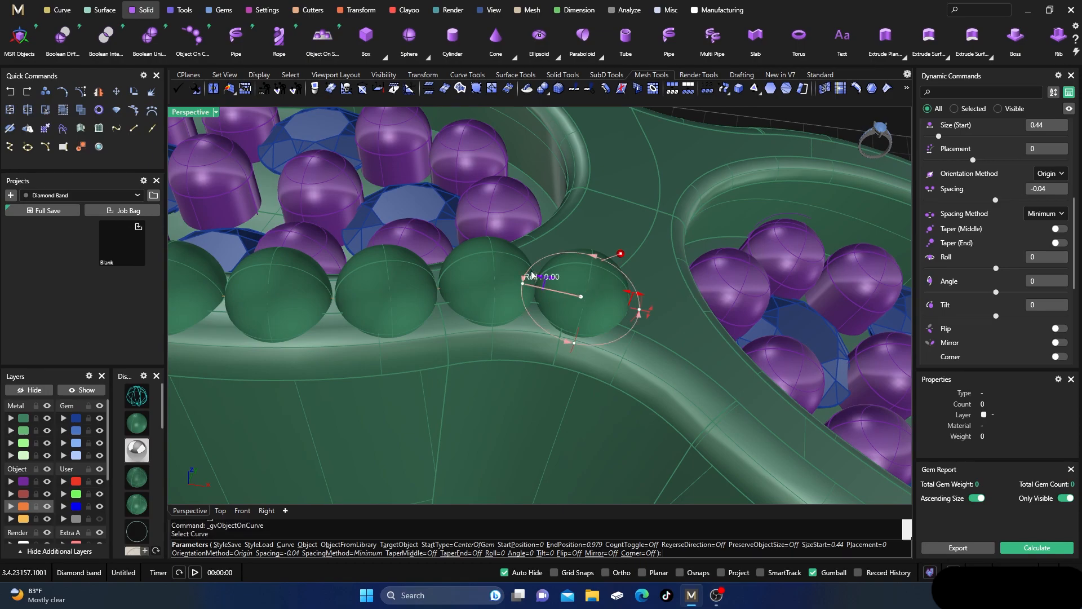
pyautogui.moveTo(546, 276); pyautogui.dragTo(549, 276)
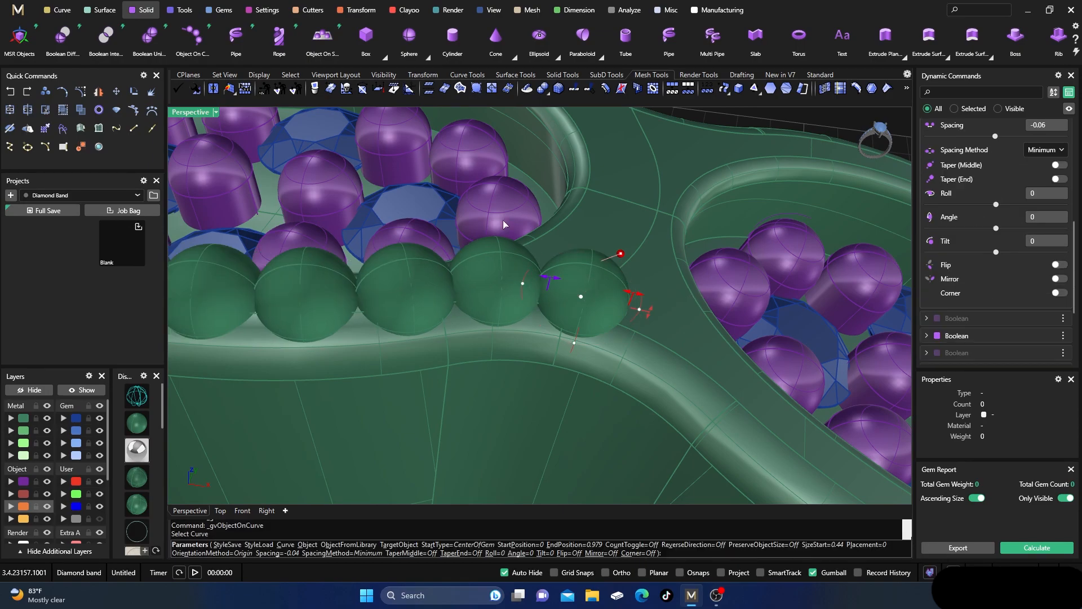
# - Check the bead row along the scalloped edge of the ring from several angles and accept the Object On Curve command
pyautogui.scroll(-8, 502, 224)
pyautogui.moveTo(496, 252); pyautogui.dragTo(496, 272, button='right')
pyautogui.scroll(3, 497, 288)
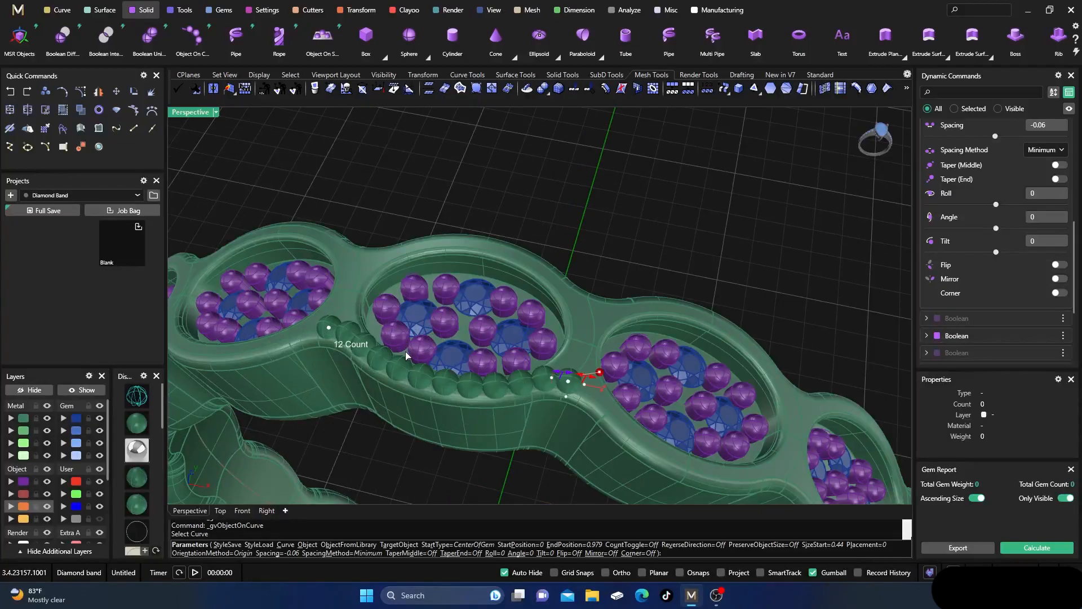
pyautogui.scroll(-6, 531, 230)
pyautogui.moveTo(531, 231); pyautogui.dragTo(530, 262, button='right')
pyautogui.scroll(4, 500, 394)
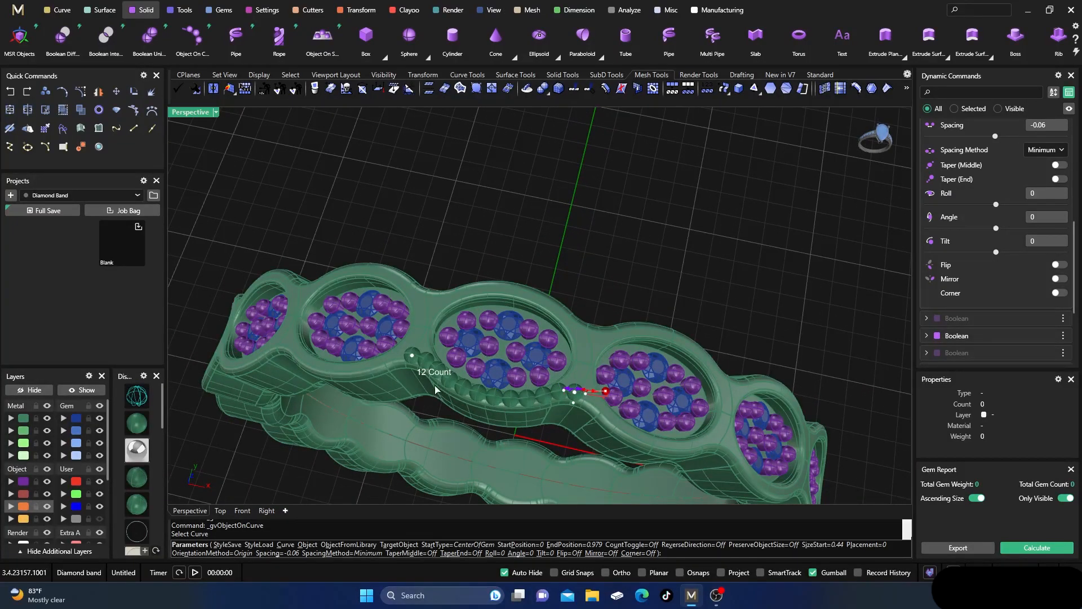
pyautogui.moveTo(458, 418); pyautogui.dragTo(463, 374, button='right')
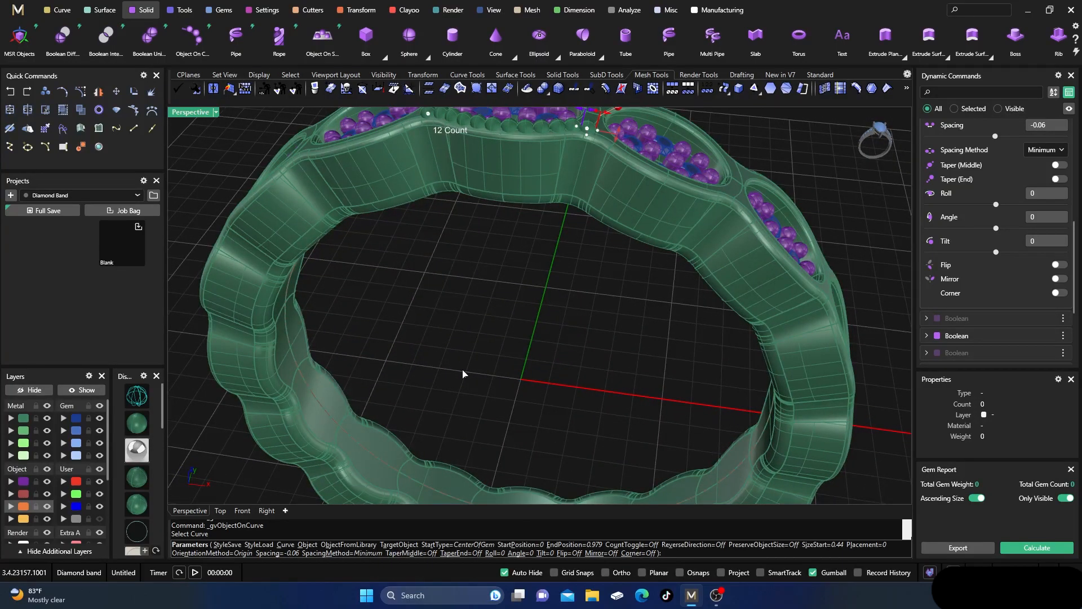
pyautogui.press('Return')
# - Move the new row of beads to the Setting layer and clear the selection
pyautogui.scroll(-5, 507, 314)
pyautogui.scroll(10, 515, 246)
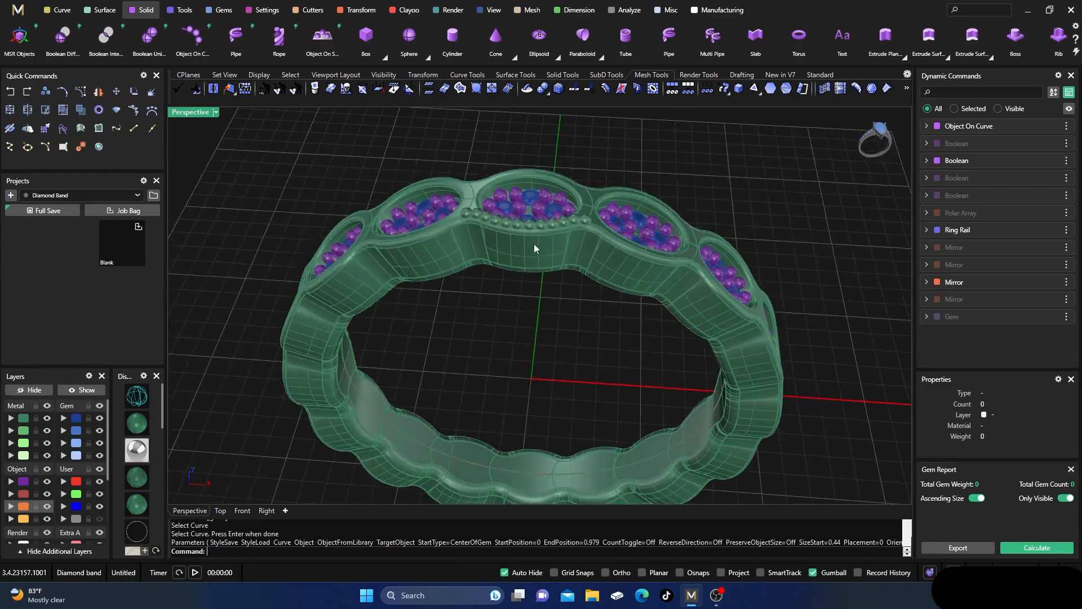
pyautogui.click(530, 194)
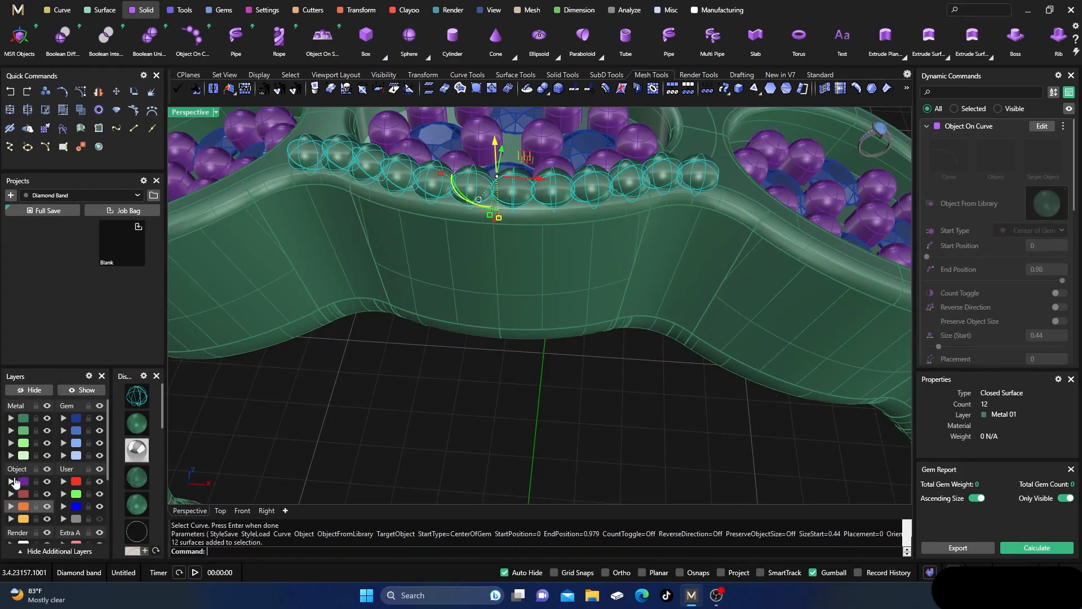
pyautogui.click(17, 482)
pyautogui.click(415, 340)
pyautogui.scroll(-5, 415, 341)
pyautogui.scroll(3, 503, 286)
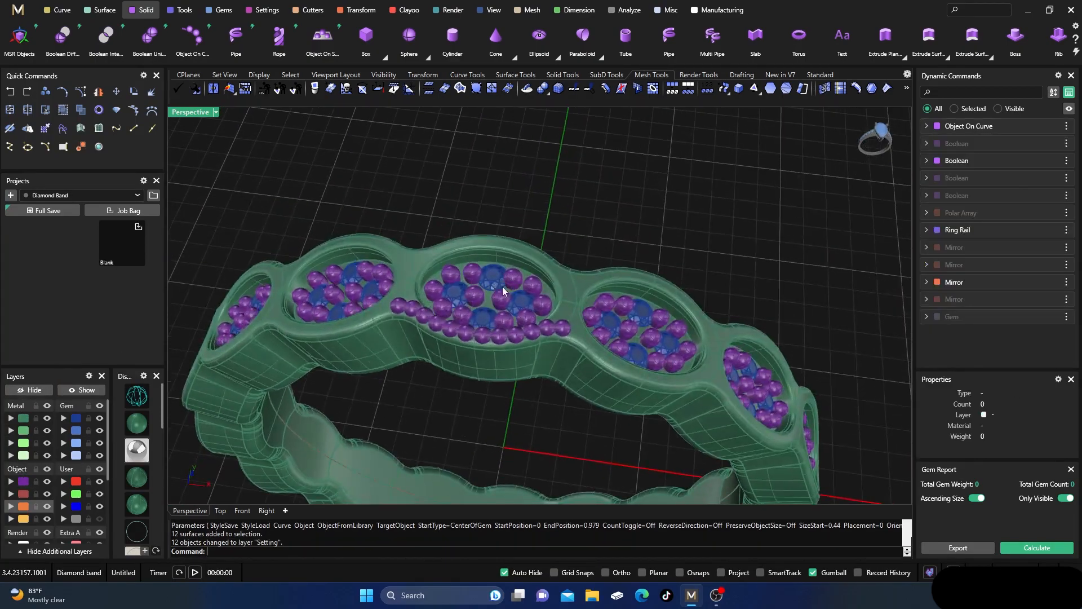
# - Select the bead row below the central oval, leaving out the beads at its two ends
pyautogui.scroll(2, 458, 334)
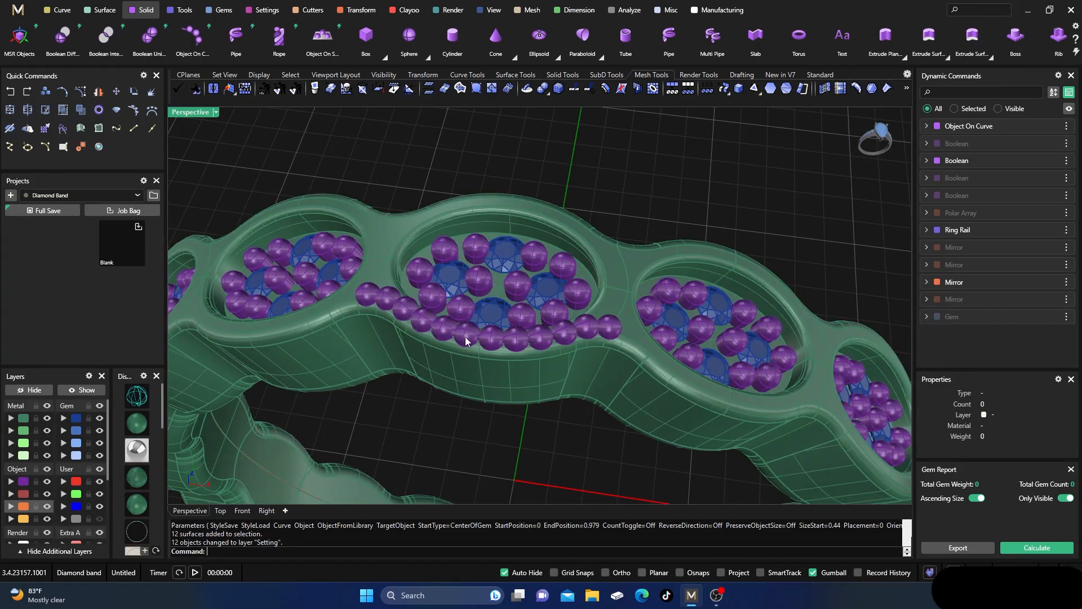
pyautogui.click(452, 332)
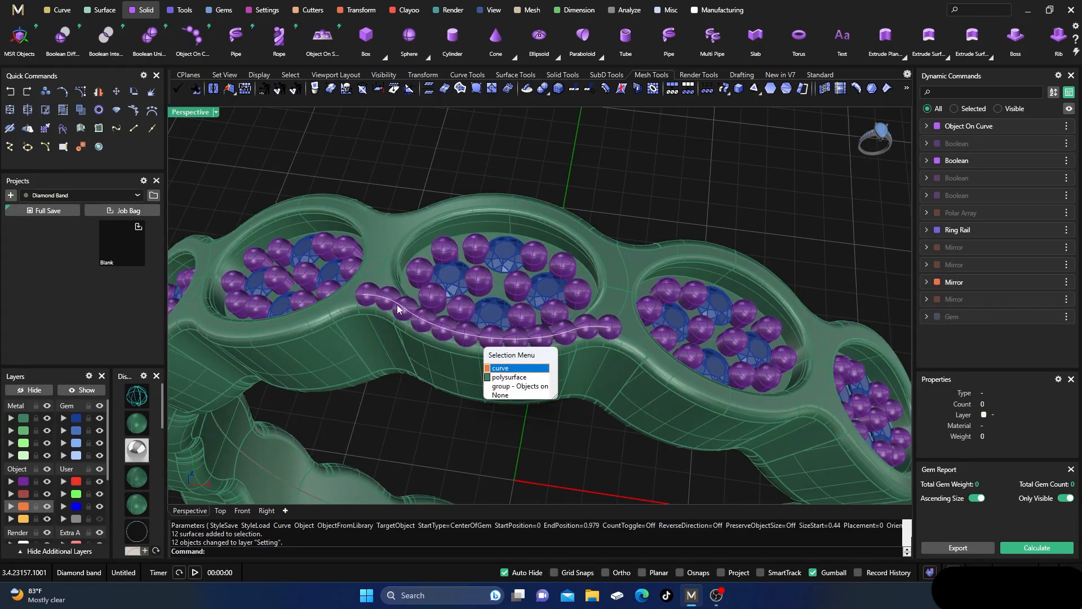
pyautogui.moveTo(426, 357); pyautogui.dragTo(438, 369, button='right')
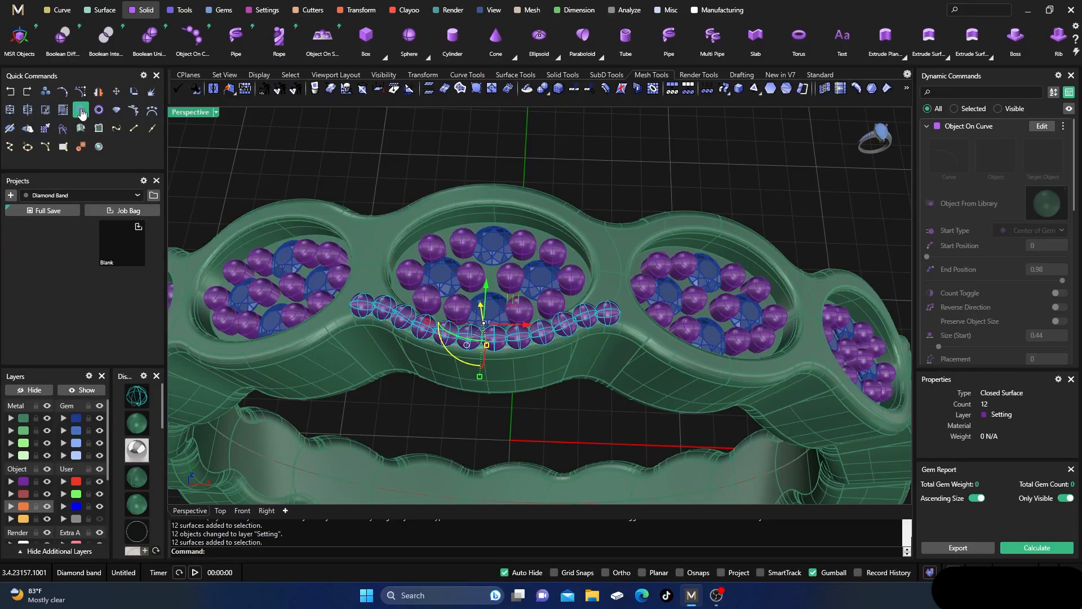
pyautogui.keyDown('ctrl'); pyautogui.click(361, 306); pyautogui.keyUp('ctrl')
pyautogui.keyDown('ctrl'); pyautogui.click(608, 314); pyautogui.keyUp('ctrl')
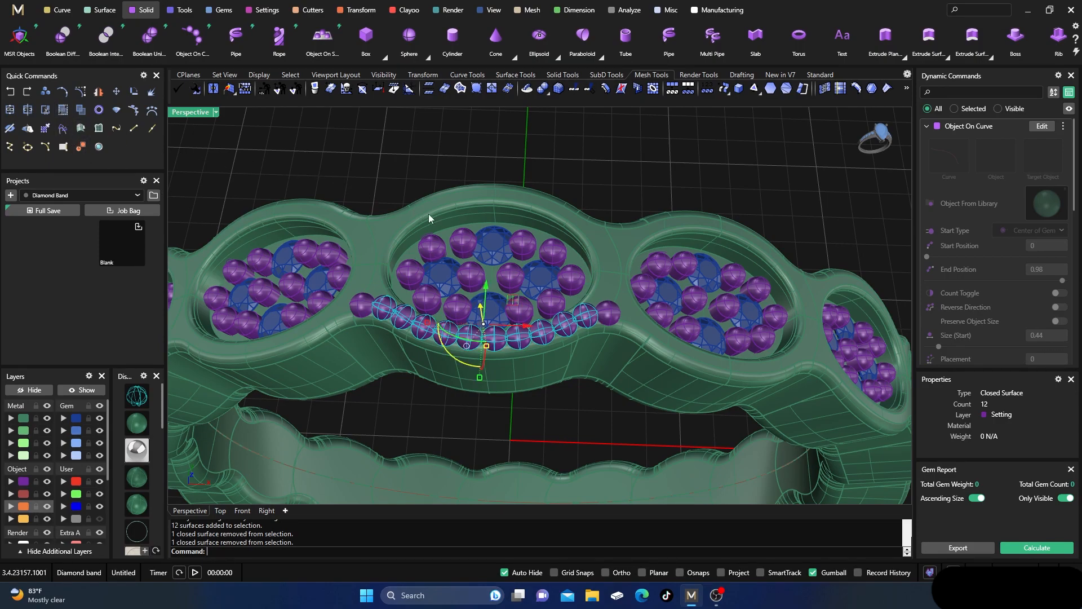
# - Try a polar array of the selected beads around the ring with an object count of 17
pyautogui.click(358, 11)
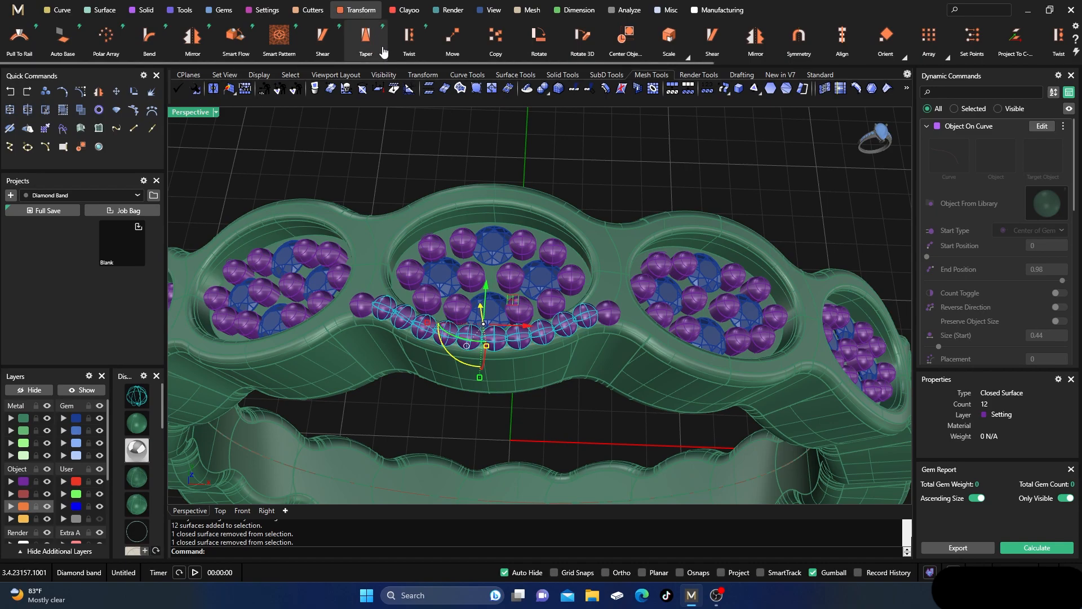
pyautogui.click(108, 41)
pyautogui.scroll(-3, 576, 243)
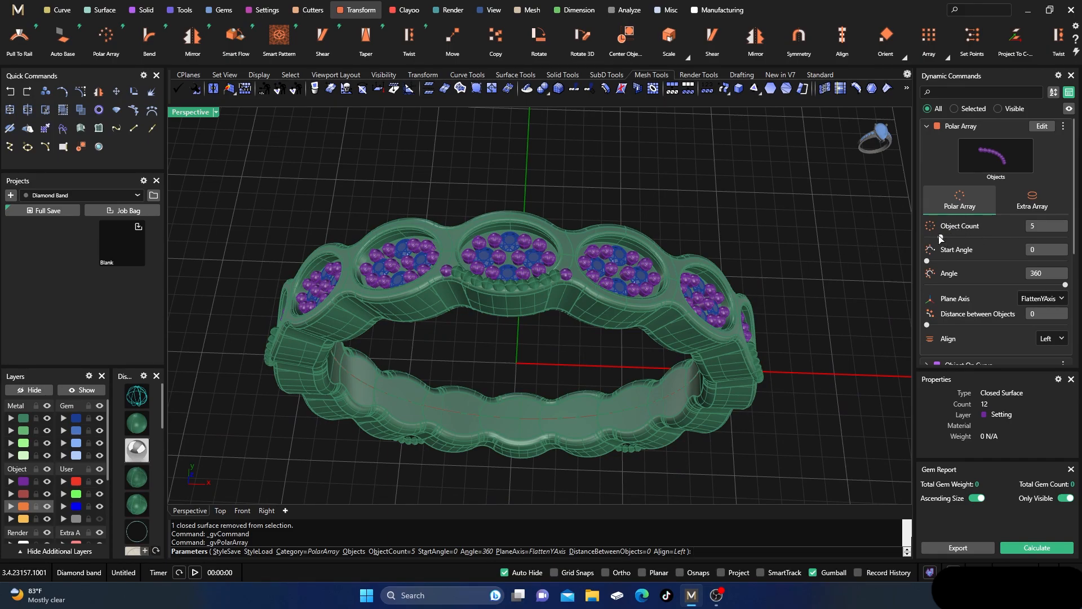
pyautogui.moveTo(942, 239); pyautogui.dragTo(973, 251)
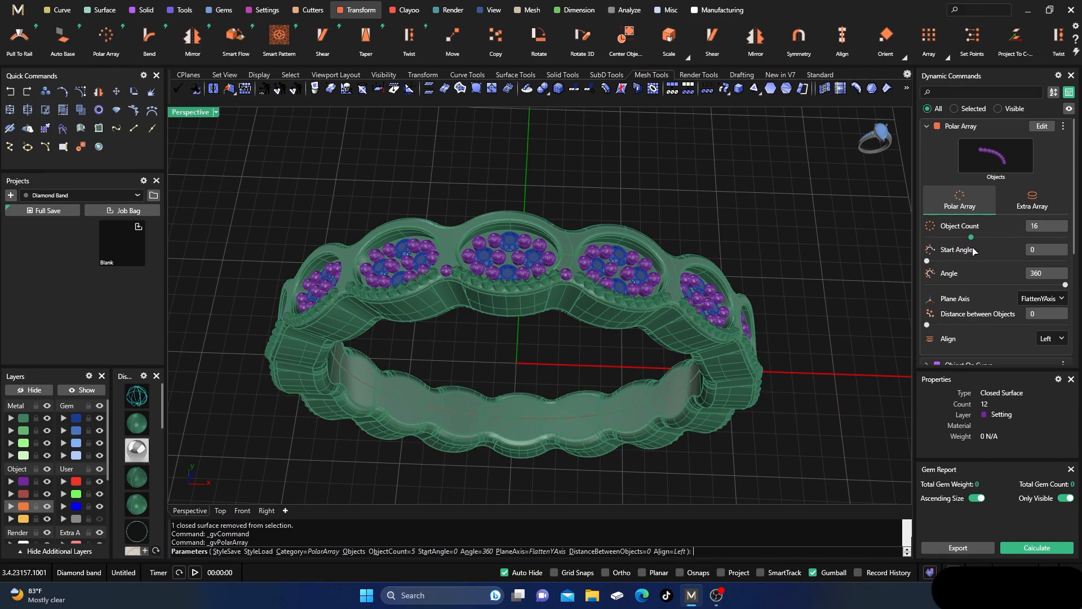
pyautogui.moveTo(974, 251); pyautogui.dragTo(978, 252)
pyautogui.moveTo(721, 293); pyautogui.dragTo(622, 337, button='right')
pyautogui.scroll(3, 568, 310)
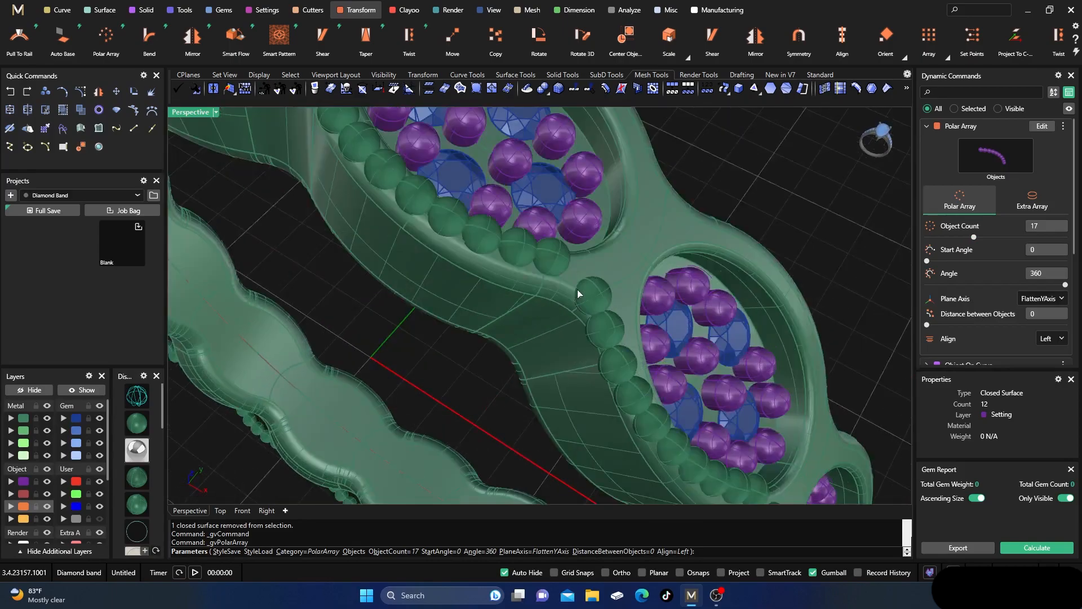
pyautogui.scroll(-2, 577, 292)
pyautogui.moveTo(561, 313); pyautogui.dragTo(599, 309, button='right')
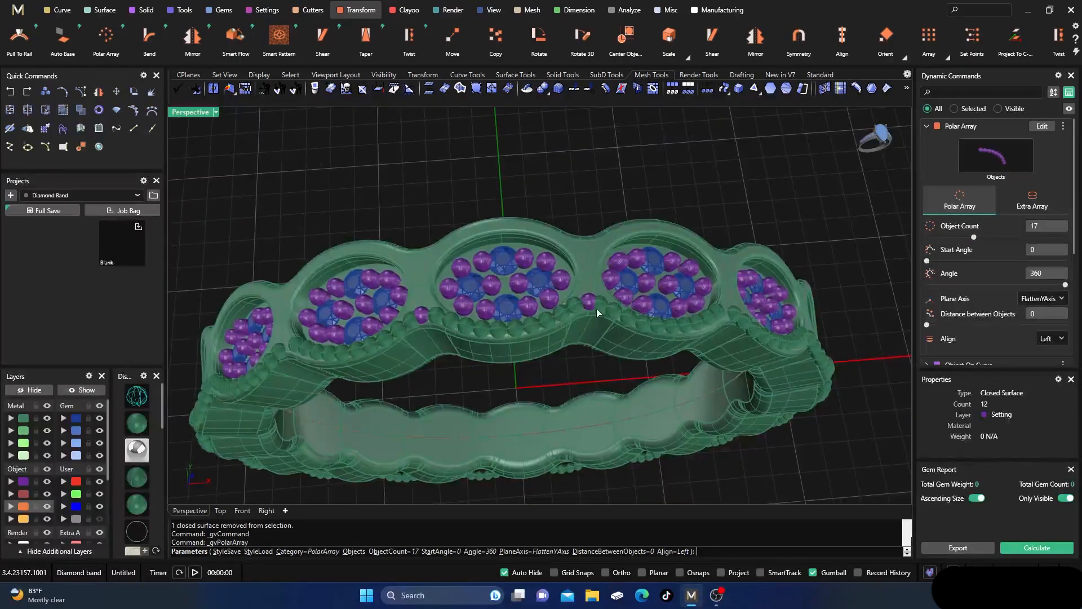
pyautogui.moveTo(479, 333)
pyautogui.mouseDown(button='right')
pyautogui.moveTo(524, 310)
pyautogui.moveTo(495, 309)
pyautogui.moveTo(459, 334)
pyautogui.mouseUp(button='right')
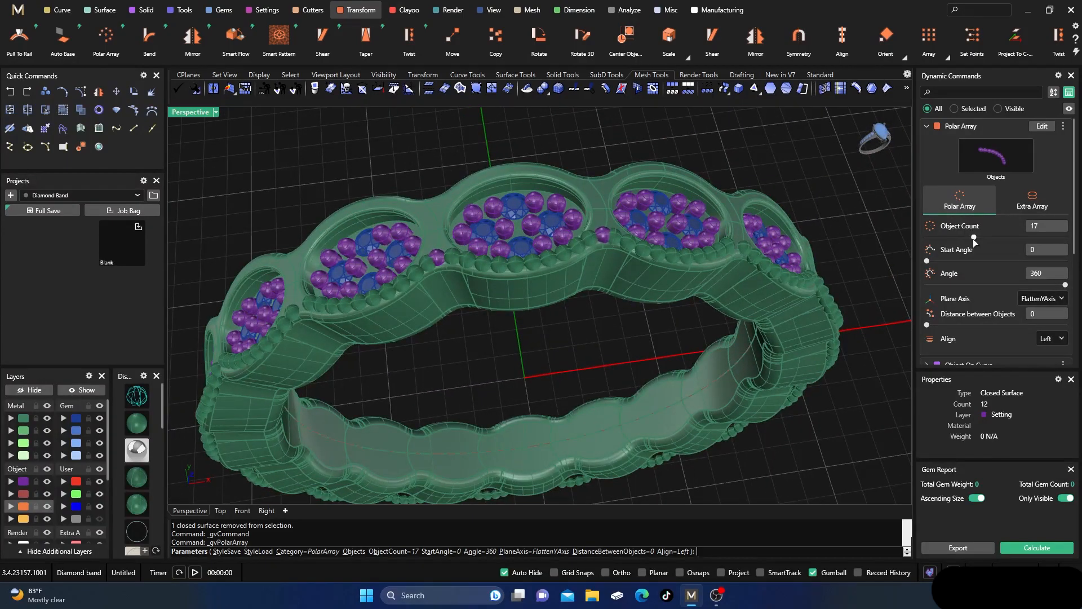
# - Set the polar array's object count to 16
pyautogui.moveTo(973, 239); pyautogui.dragTo(971, 239)
pyautogui.moveTo(598, 297); pyautogui.dragTo(596, 306, button='right')
pyautogui.scroll(2, 428, 290)
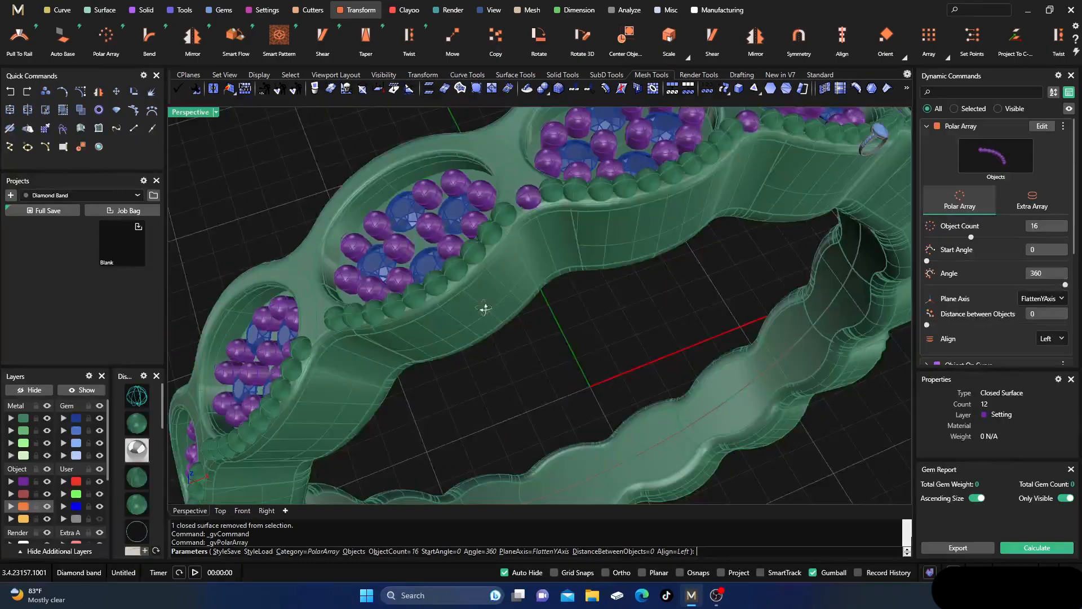
# - Examine how the arrayed bead rows meet the single end beads between the ovals, and cancel the polar array
pyautogui.scroll(3, 520, 207)
pyautogui.moveTo(539, 232); pyautogui.dragTo(557, 245, button='right')
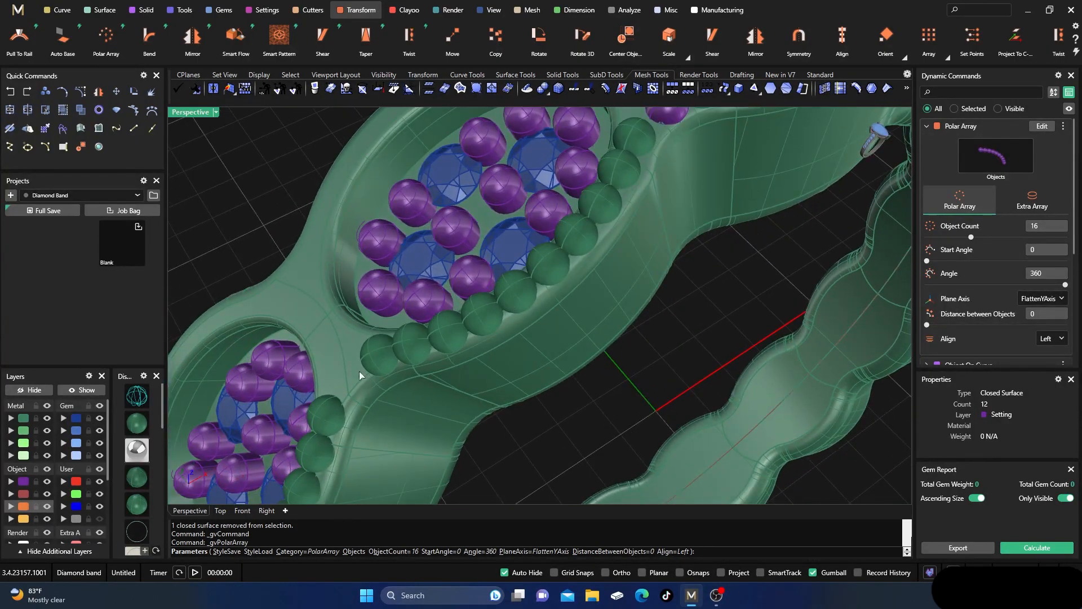
pyautogui.scroll(-4, 363, 388)
pyautogui.scroll(5, 517, 354)
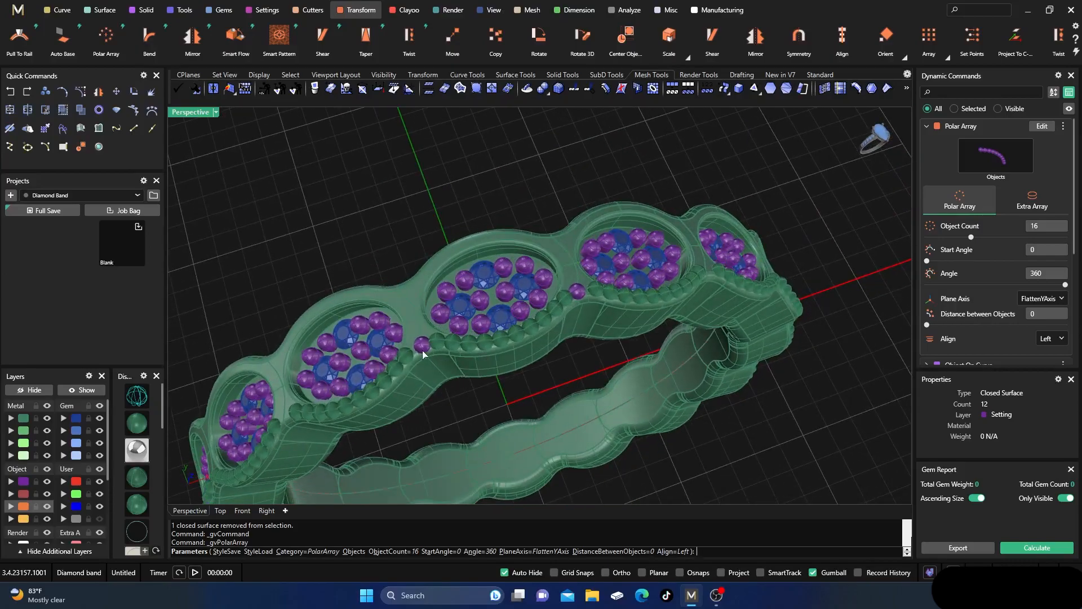
pyautogui.moveTo(484, 365); pyautogui.dragTo(442, 344, button='right')
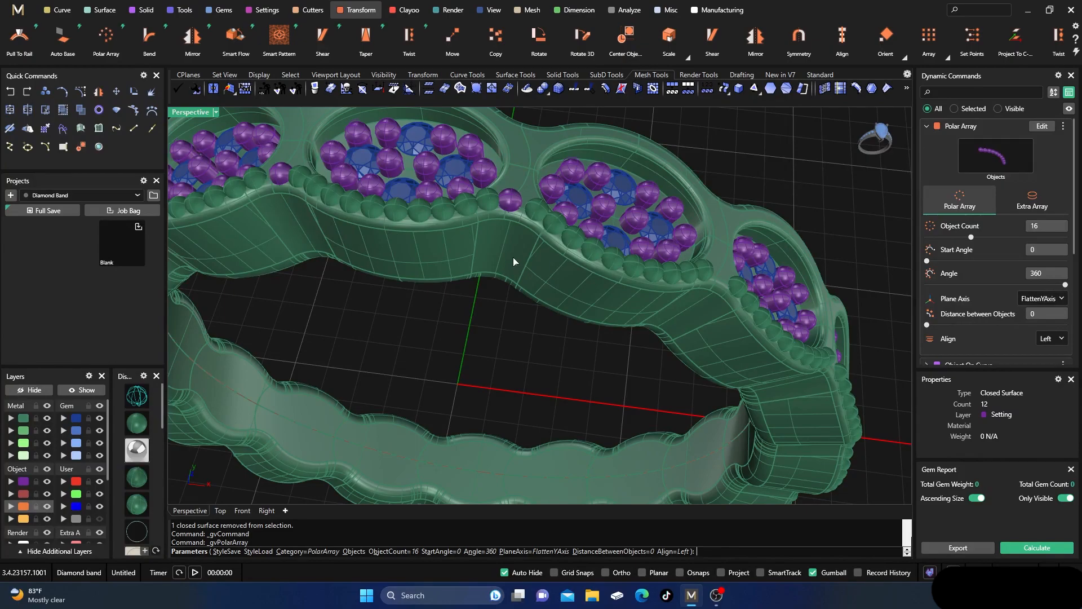
pyautogui.scroll(-5, 512, 251)
pyautogui.moveTo(511, 250); pyautogui.dragTo(526, 358, button='right')
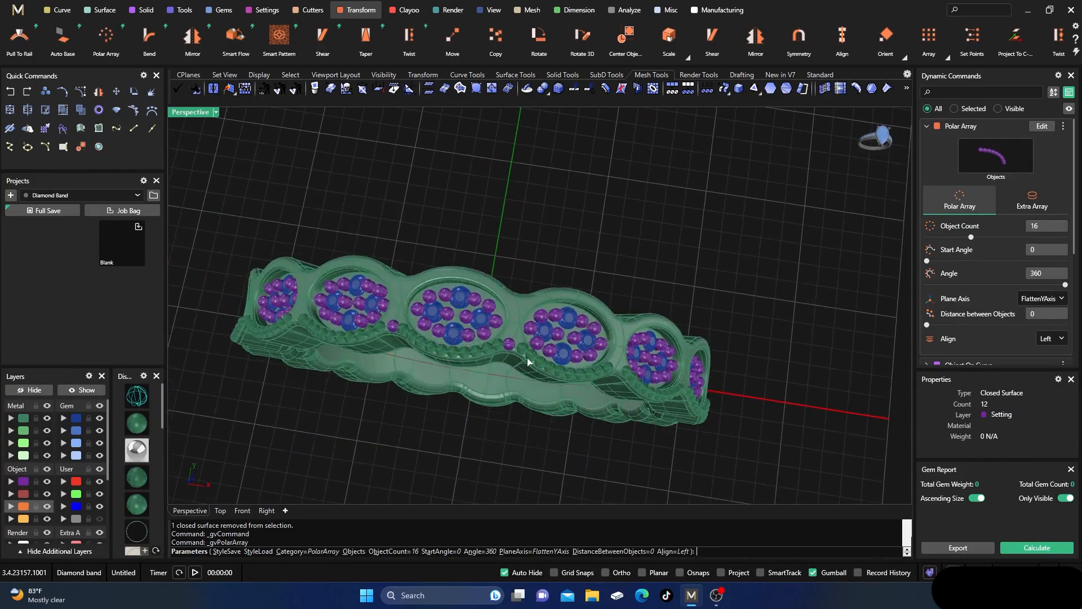
pyautogui.scroll(3, 526, 357)
pyautogui.moveTo(679, 378); pyautogui.dragTo(603, 346, button='right')
pyautogui.moveTo(708, 361); pyautogui.dragTo(599, 293, button='right')
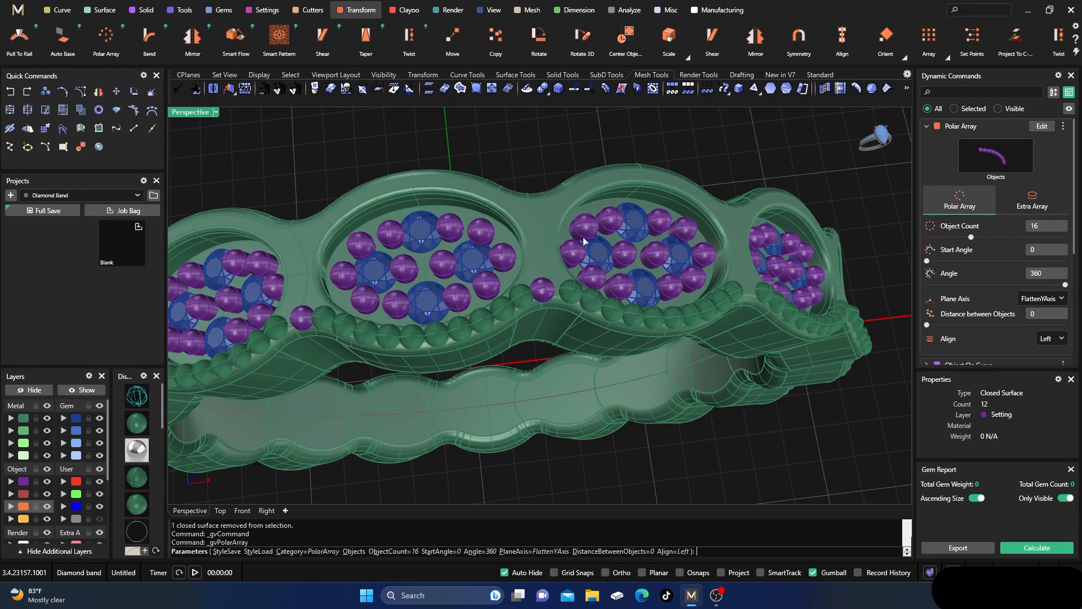
pyautogui.scroll(2, 551, 294)
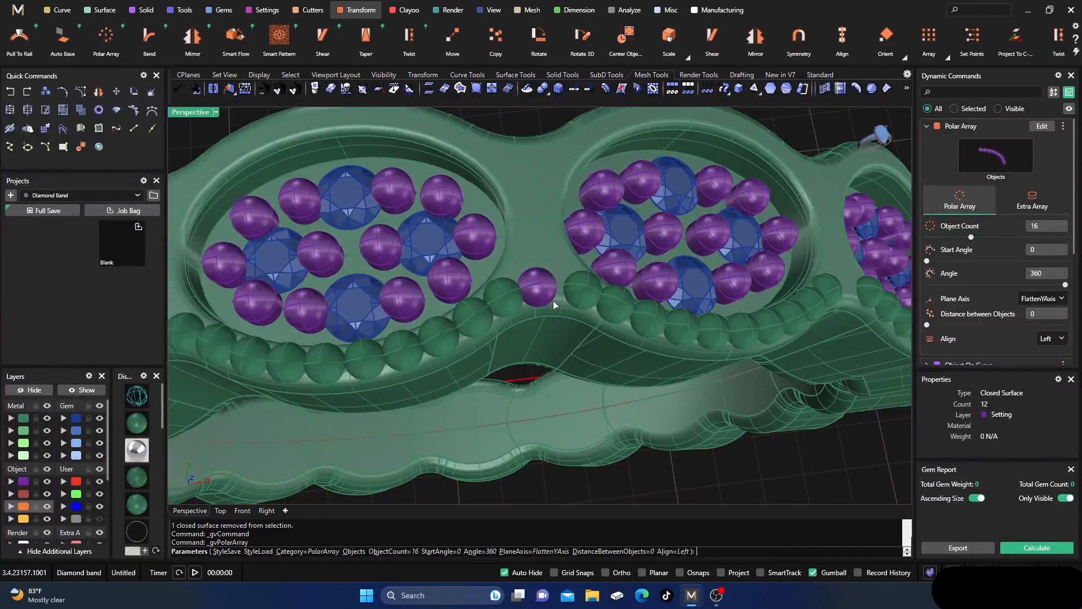
pyautogui.scroll(-3, 552, 300)
pyautogui.moveTo(553, 317); pyautogui.dragTo(521, 337, button='right')
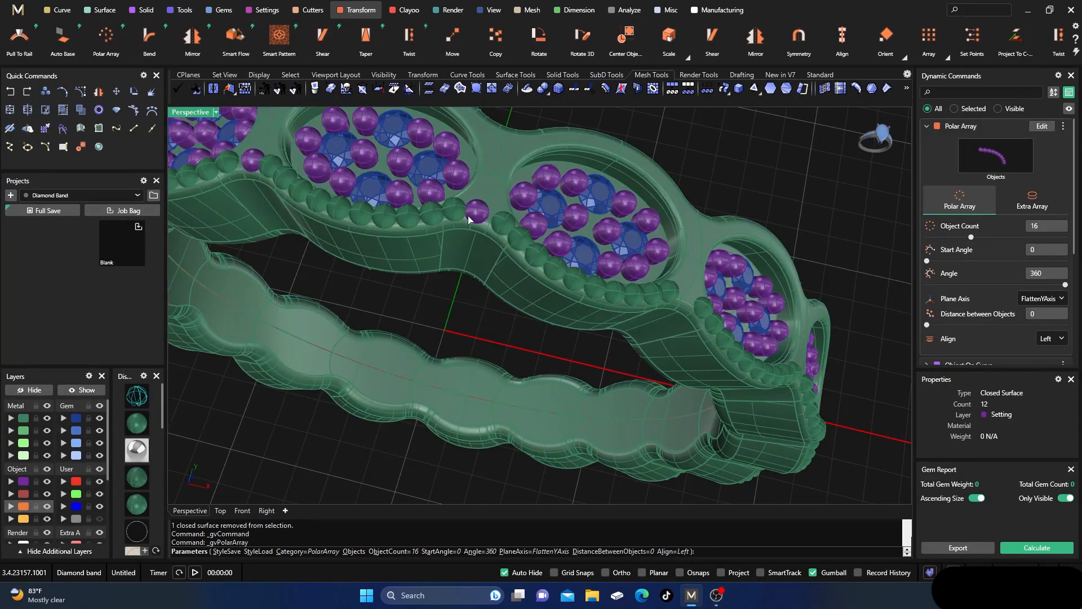
pyautogui.scroll(2, 468, 219)
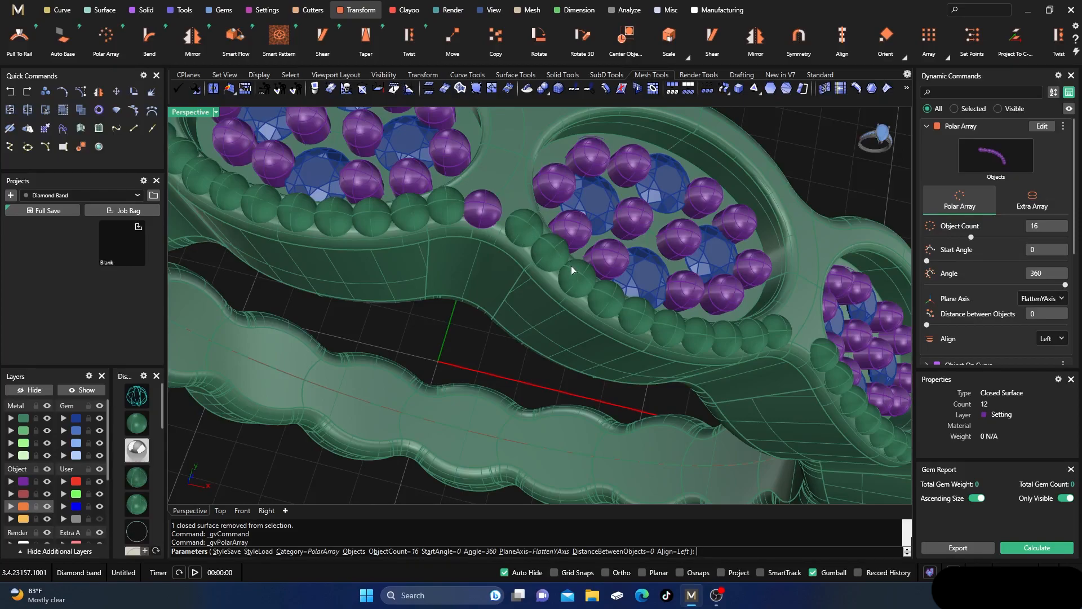
pyautogui.scroll(-4, 569, 260)
pyautogui.moveTo(562, 249); pyautogui.dragTo(545, 289, button='right')
pyautogui.scroll(-3, 540, 242)
pyautogui.scroll(3, 535, 306)
pyautogui.scroll(-3, 537, 309)
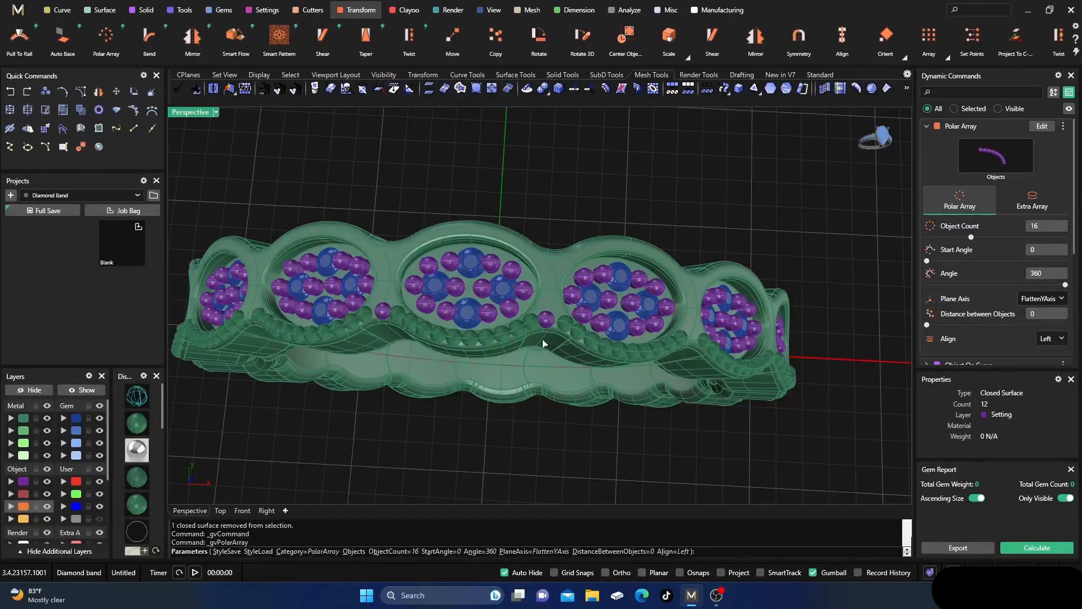
pyautogui.moveTo(546, 350); pyautogui.dragTo(537, 326, button='right')
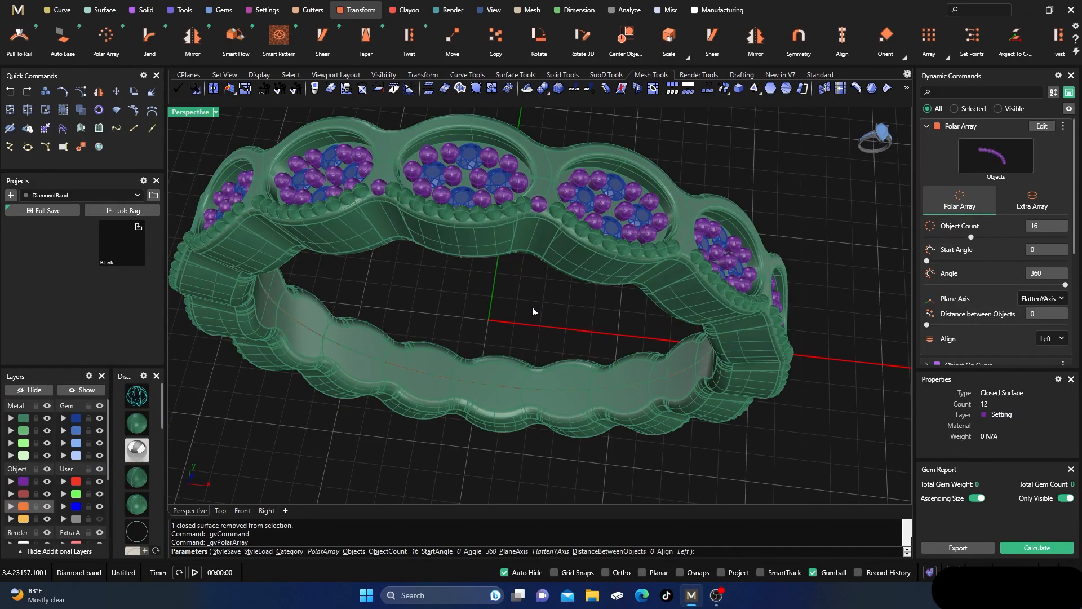
pyautogui.press('Escape')
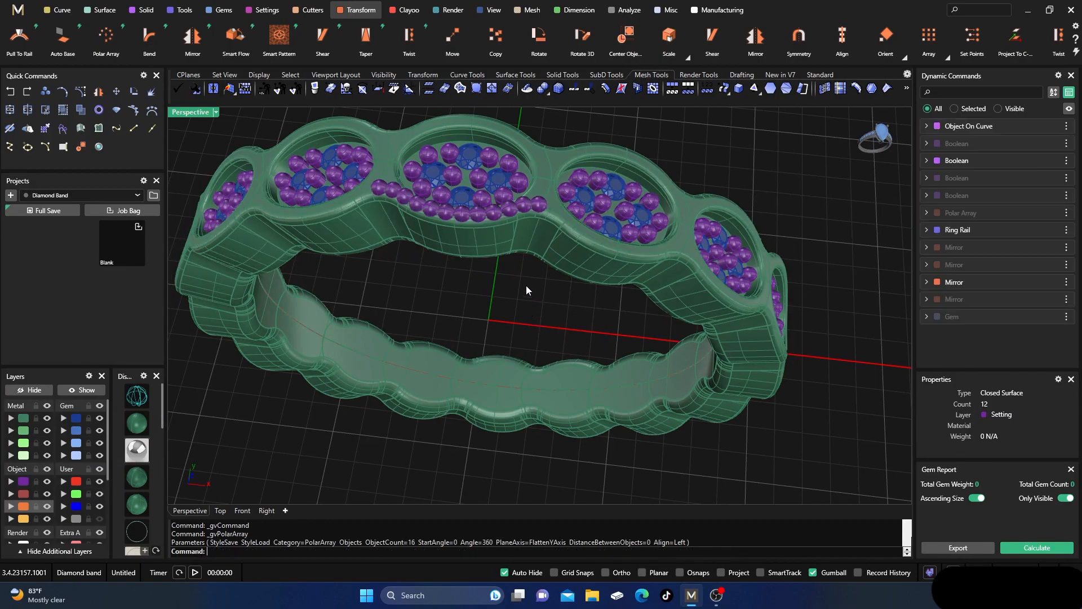
# - Select the whole bead row below the central oval together with the single beads at both of its ends
pyautogui.click(513, 207)
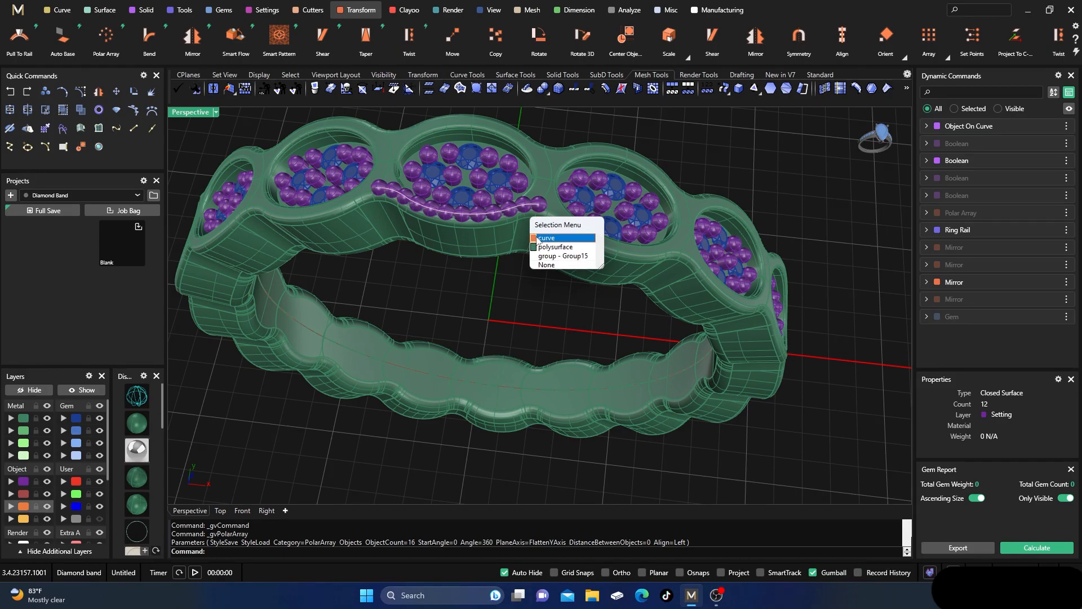
pyautogui.click(501, 275)
pyautogui.click(537, 204)
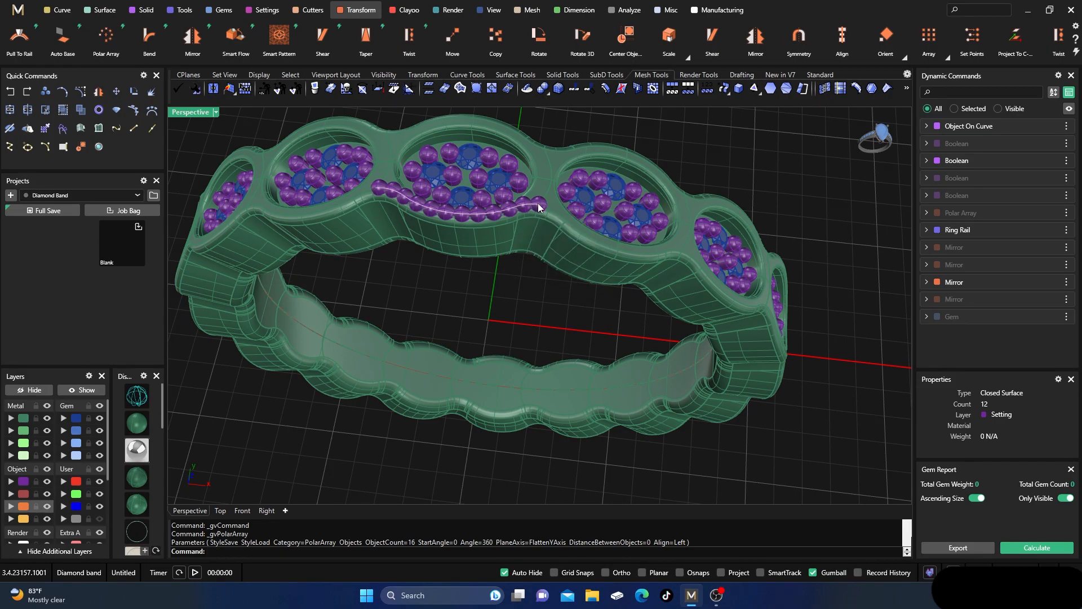
pyautogui.click(378, 190)
pyautogui.click(412, 226)
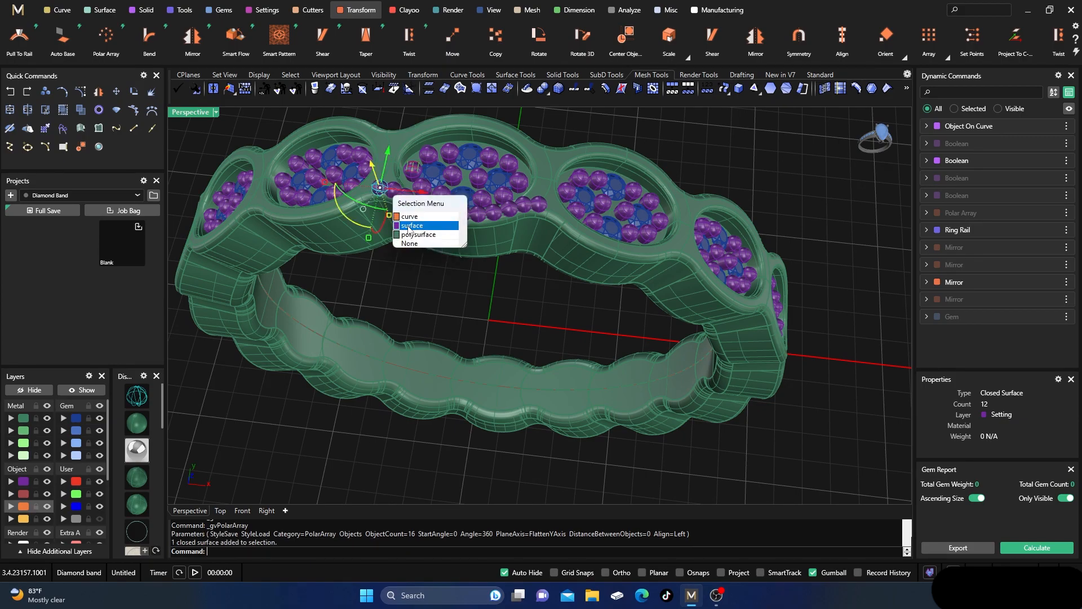
pyautogui.click(541, 206)
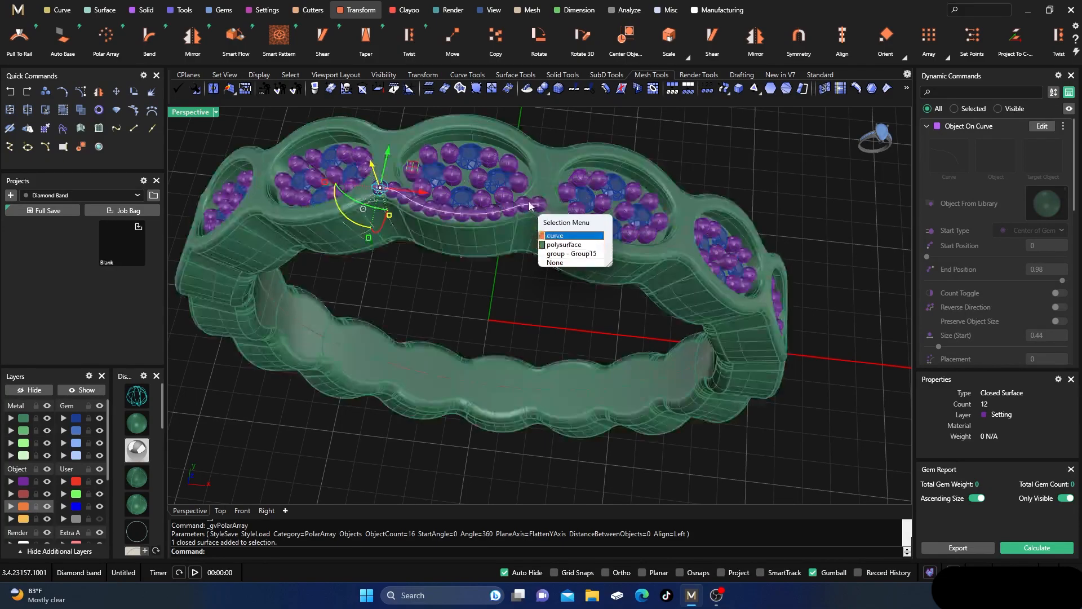
pyautogui.click(558, 254)
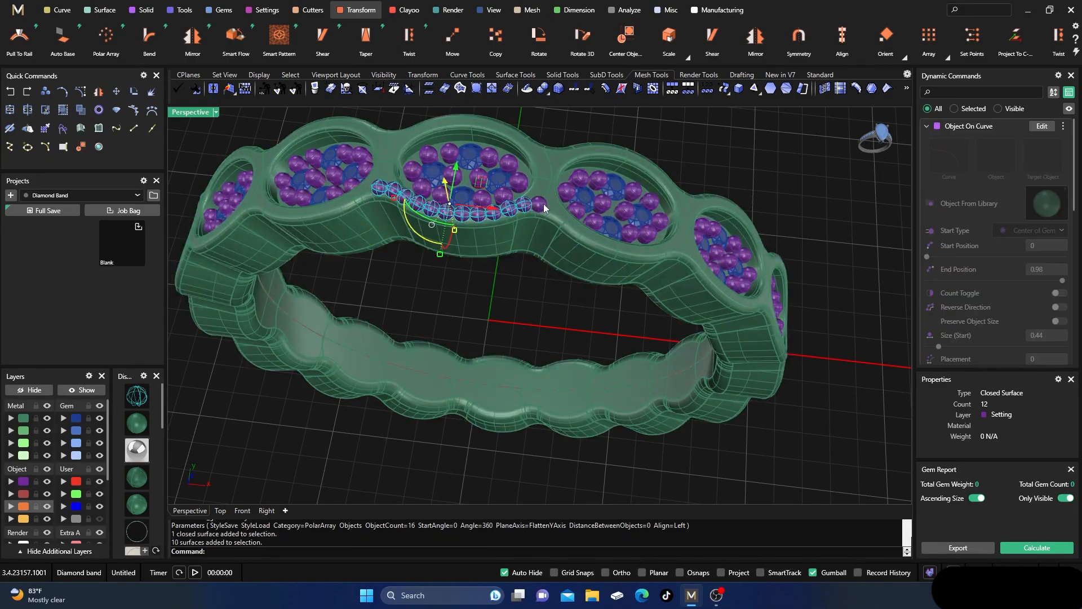
pyautogui.click(541, 207)
pyautogui.click(569, 233)
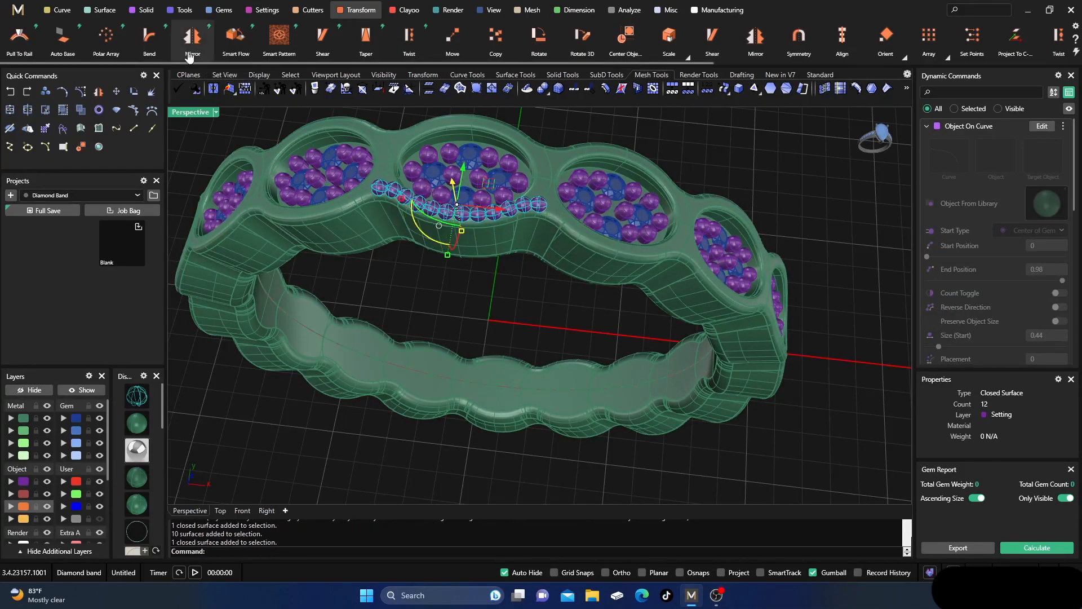
# - Polar array the selected beads around the ring with an object count of 16, checking where neighbouring rows meet
pyautogui.click(105, 35)
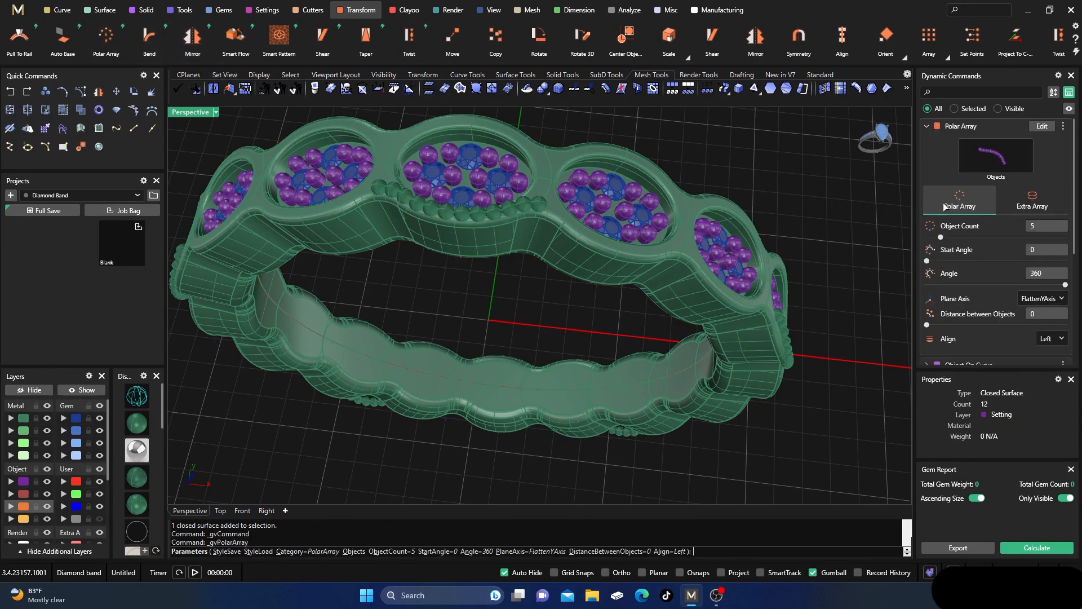
pyautogui.moveTo(940, 237); pyautogui.dragTo(972, 237)
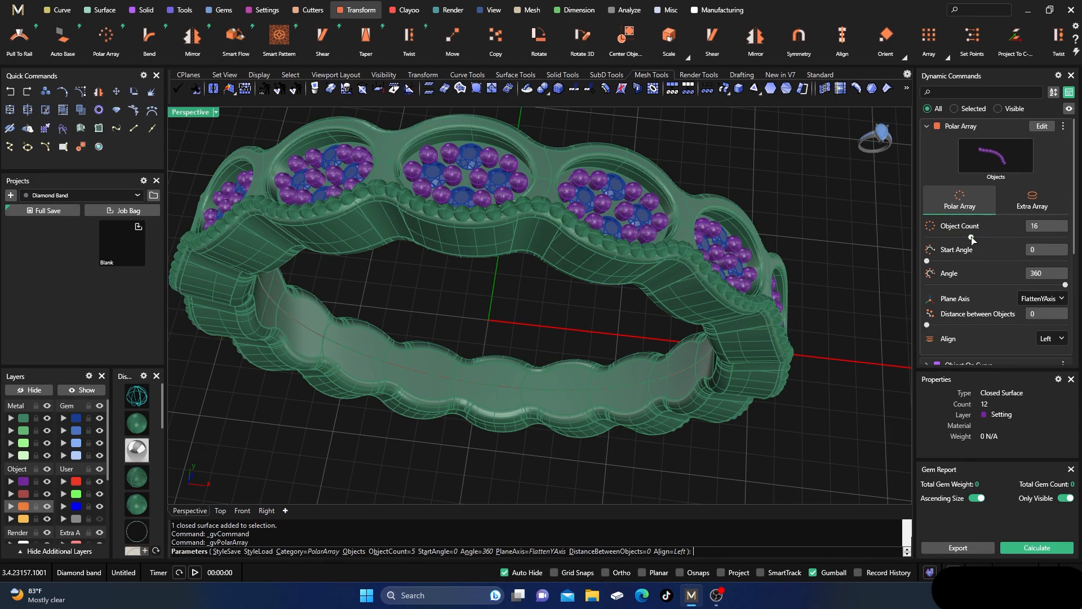
pyautogui.moveTo(737, 328); pyautogui.dragTo(565, 341, button='right')
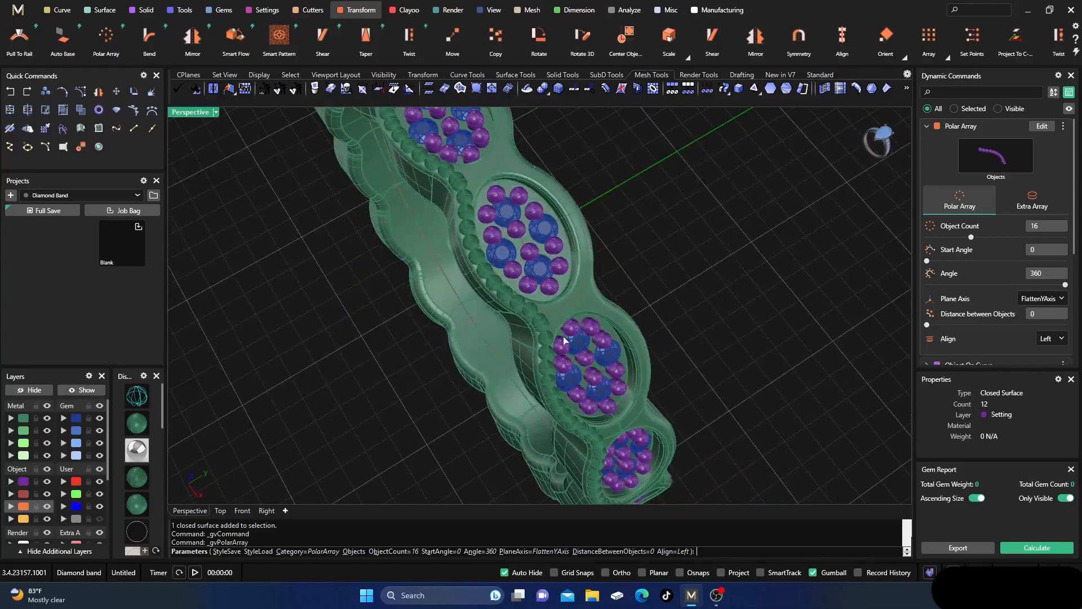
pyautogui.scroll(5, 565, 341)
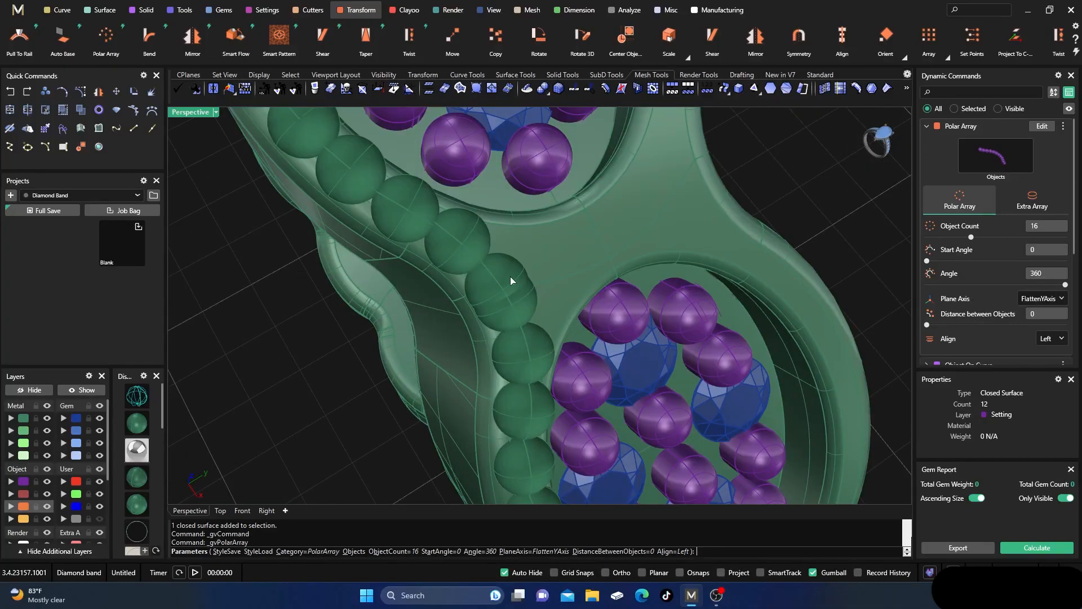
pyautogui.scroll(-8, 510, 276)
pyautogui.moveTo(507, 265); pyautogui.dragTo(502, 228, button='right')
pyautogui.scroll(8, 501, 226)
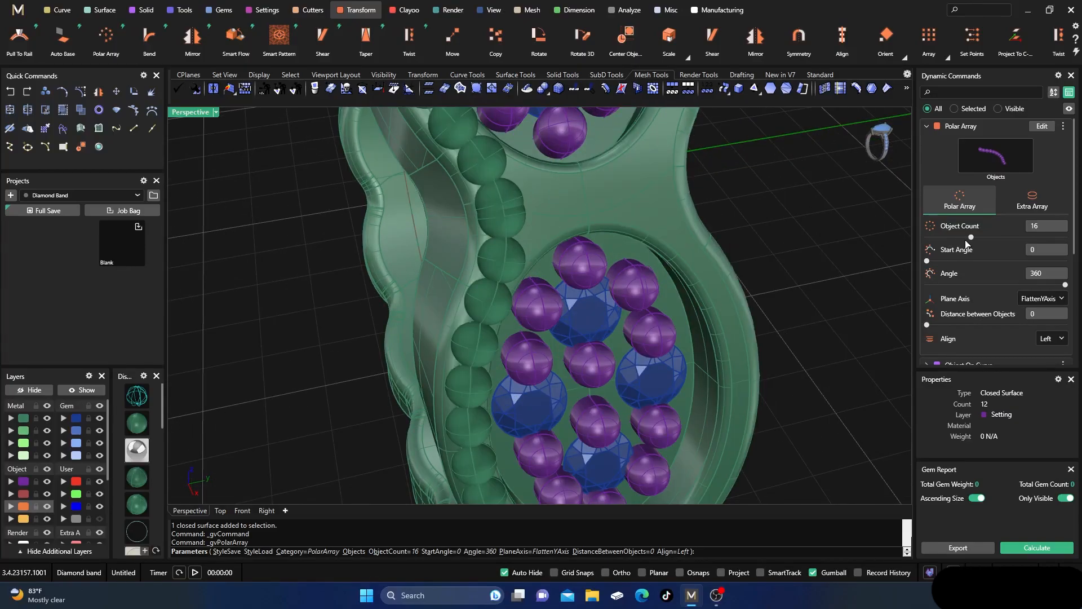
pyautogui.scroll(-3, 684, 264)
pyautogui.moveTo(685, 264); pyautogui.dragTo(660, 269, button='right')
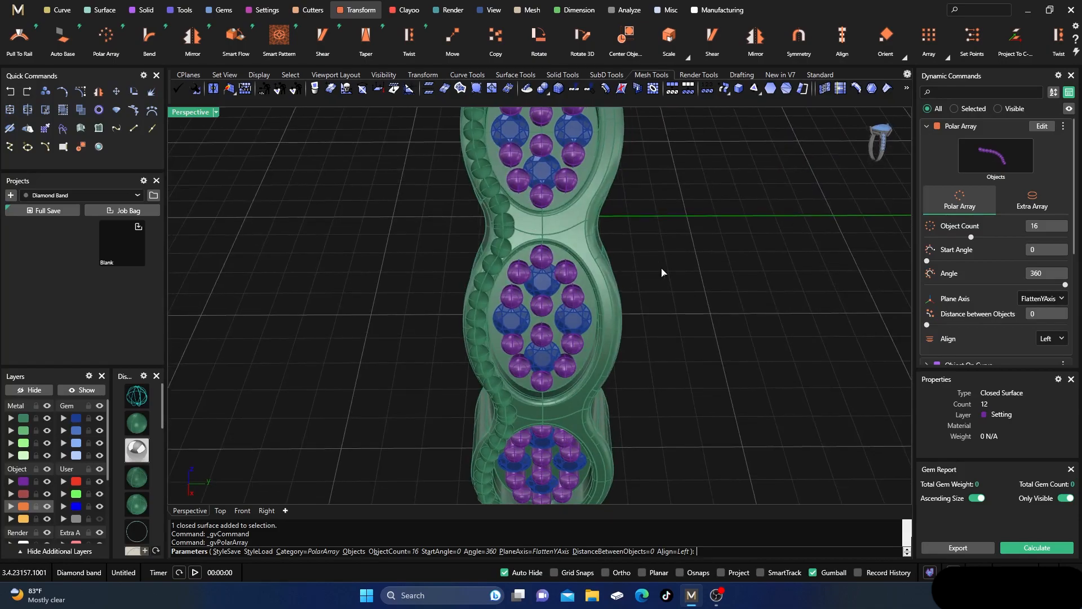
pyautogui.press('Return')
# - Delete the upper of the two overlapping beads at the narrow junction between neighbouring ovals
pyautogui.scroll(3, 515, 235)
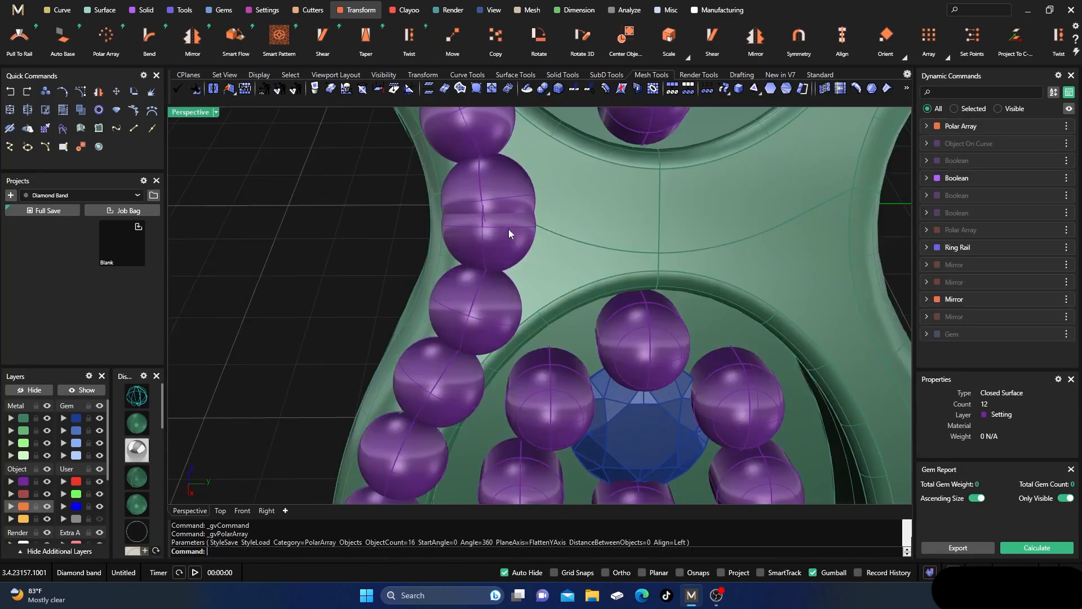
pyautogui.click(507, 229)
pyautogui.click(550, 270)
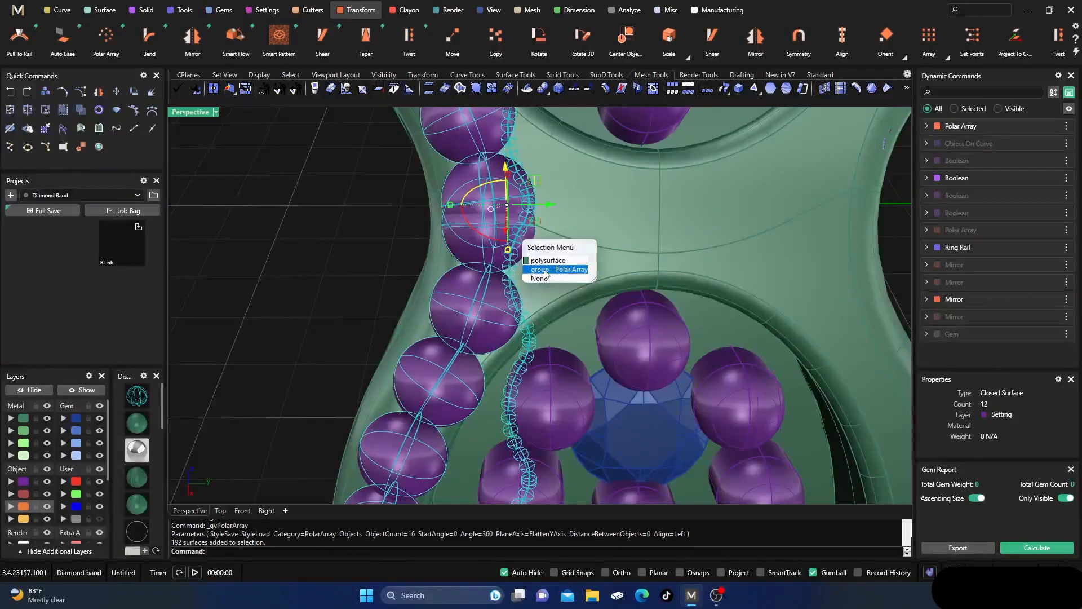
pyautogui.click(339, 228)
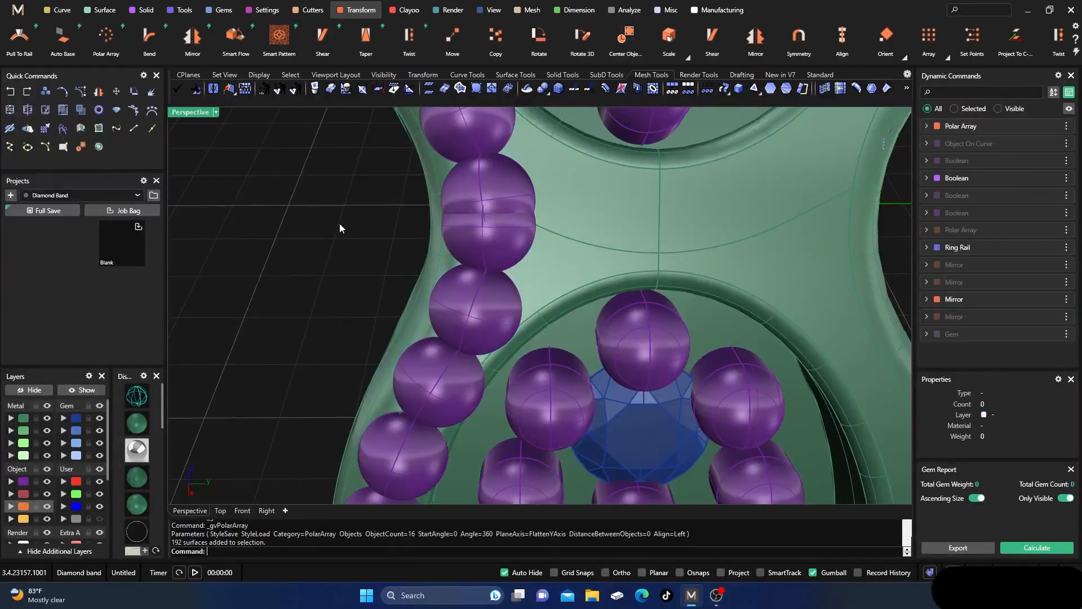
pyautogui.click(468, 252)
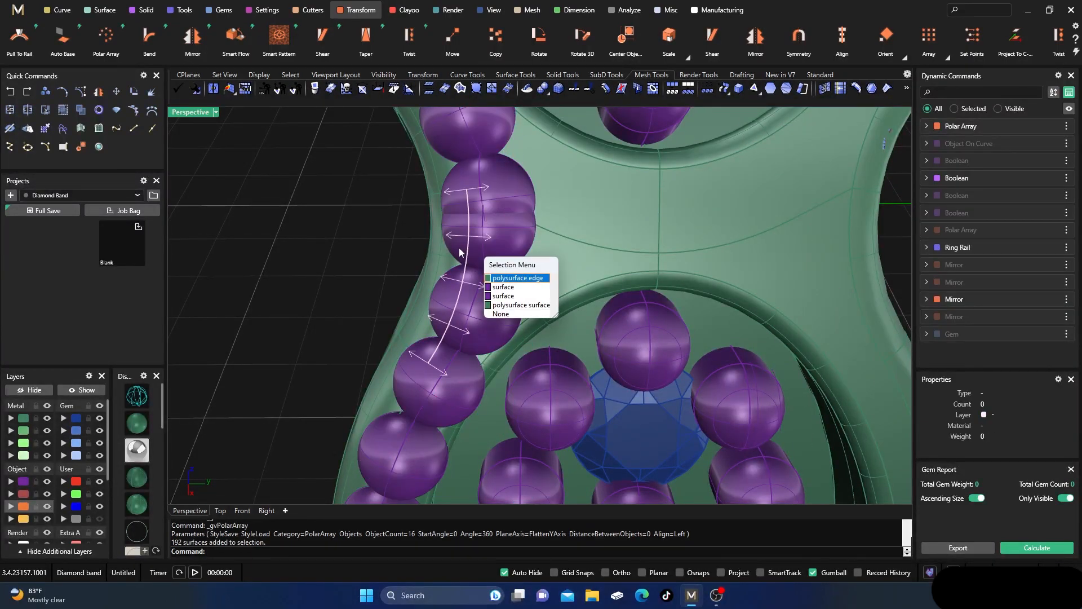
pyautogui.click(500, 296)
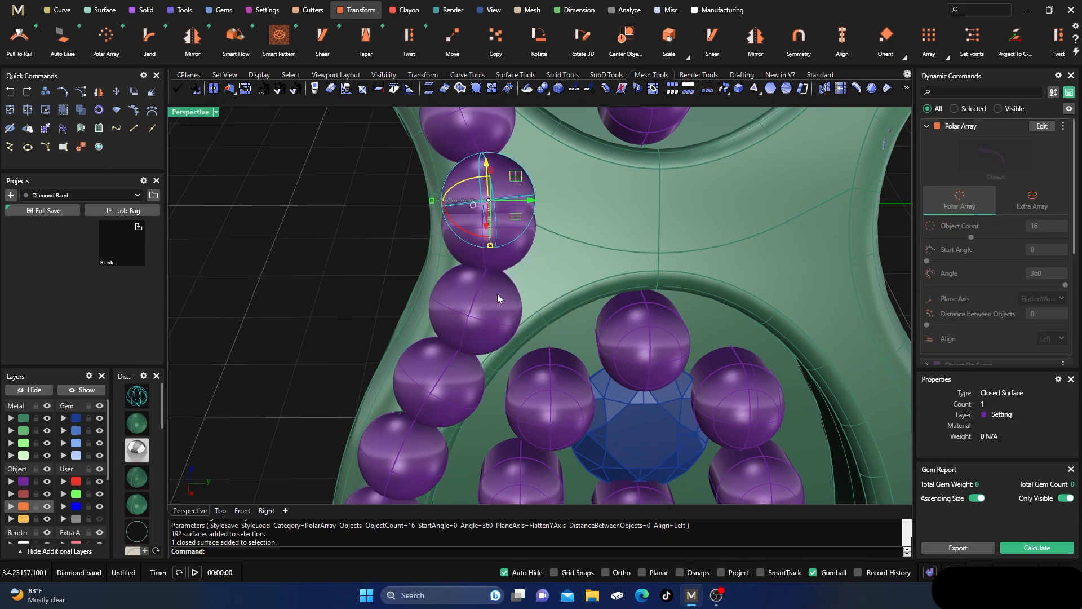
pyautogui.press('Delete')
# - Reposition the remaining junction bead with MSR Objects so it sits more evenly between its neighbours in the row
pyautogui.click(491, 242)
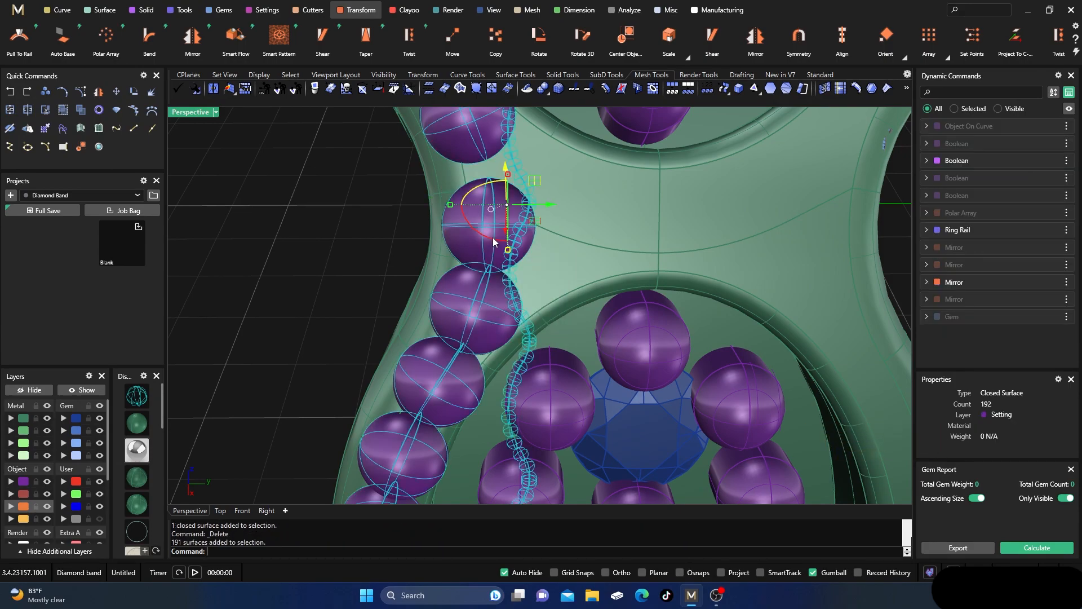
pyautogui.click(352, 236)
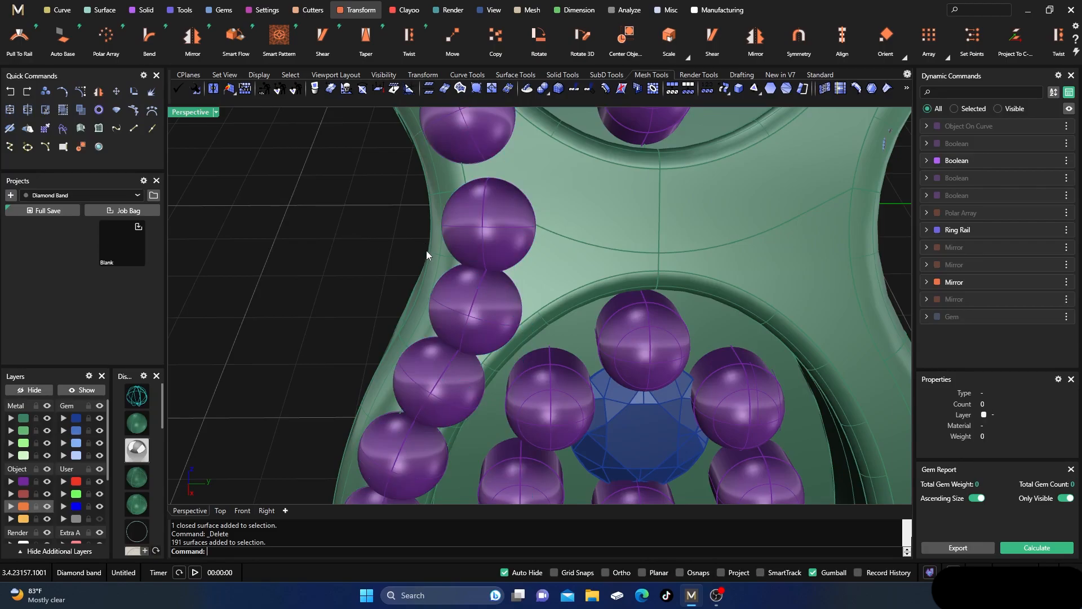
pyautogui.click(465, 244)
pyautogui.moveTo(380, 273)
pyautogui.mouseDown(button='right')
pyautogui.moveTo(423, 285)
pyautogui.moveTo(373, 279)
pyautogui.mouseUp(button='right')
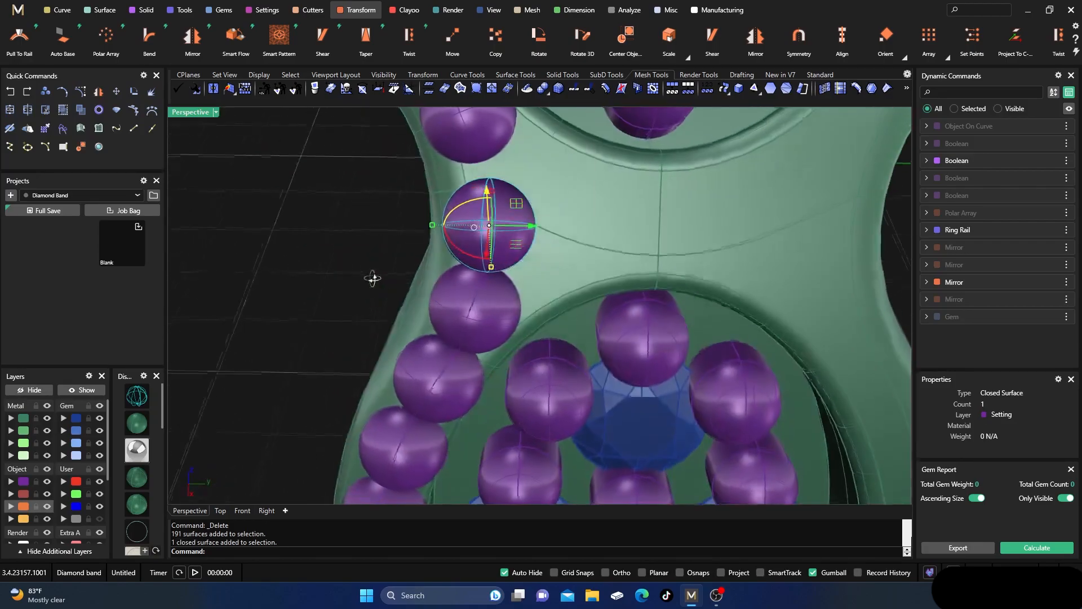
pyautogui.click(142, 10)
pyautogui.click(20, 36)
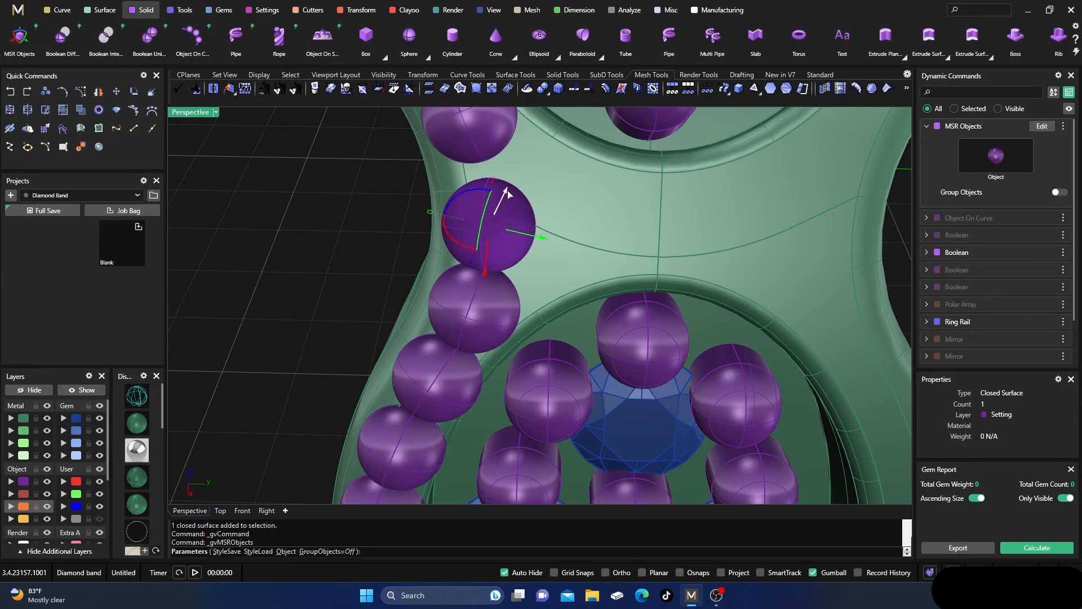
pyautogui.moveTo(488, 276); pyautogui.dragTo(487, 266)
pyautogui.moveTo(541, 228); pyautogui.dragTo(538, 227)
pyautogui.moveTo(395, 244); pyautogui.dragTo(478, 250, button='right')
pyautogui.scroll(-10, 409, 250)
pyautogui.scroll(10, 584, 322)
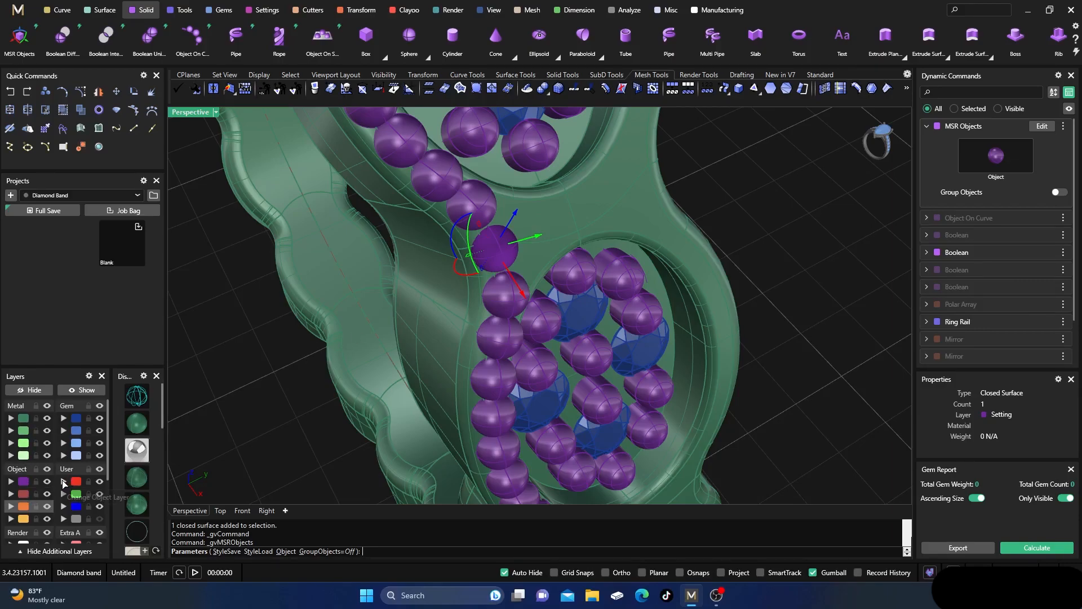
pyautogui.rightClick(496, 257)
# - Assign the repositioned junction bead to the red User 01 layer
pyautogui.click(496, 254)
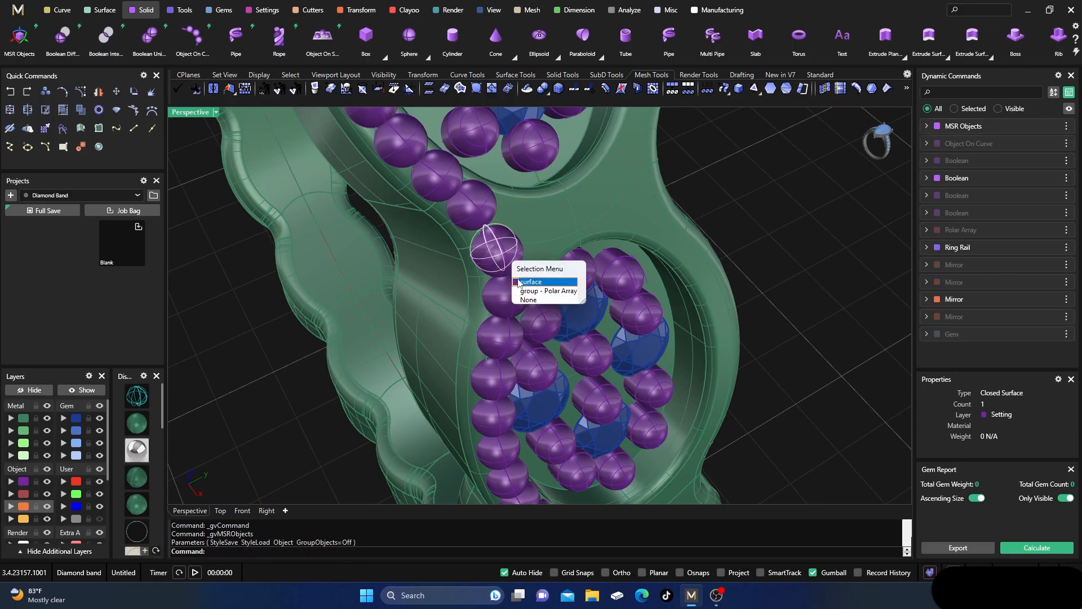
pyautogui.click(530, 282)
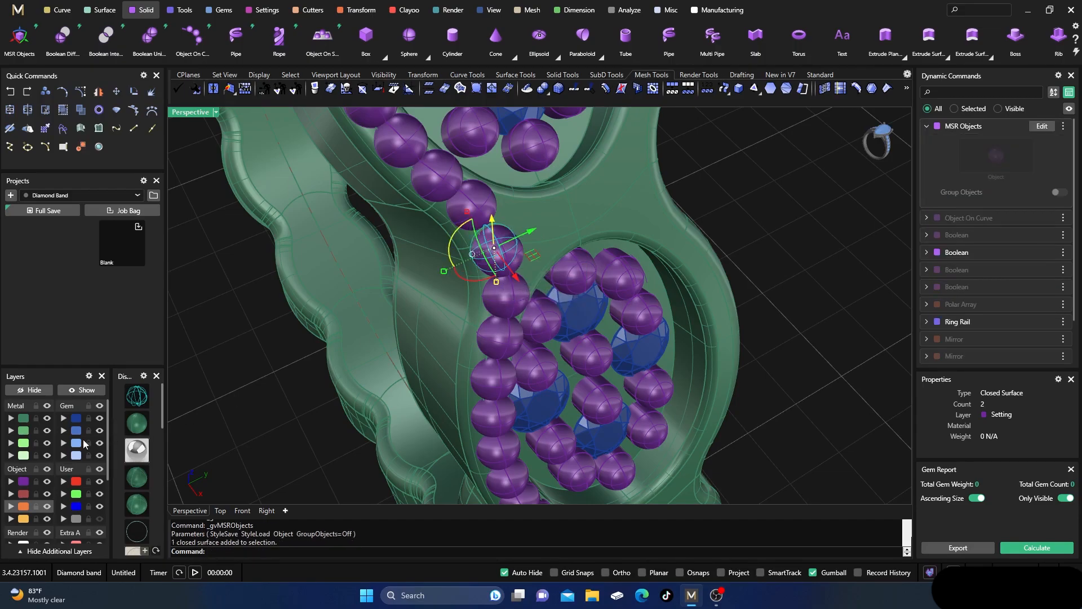
pyautogui.click(64, 481)
pyautogui.press('Escape')
# - Delete the purple bead that overlaps the red bead at the junction between the ovals
pyautogui.click(517, 256)
pyautogui.click(517, 258)
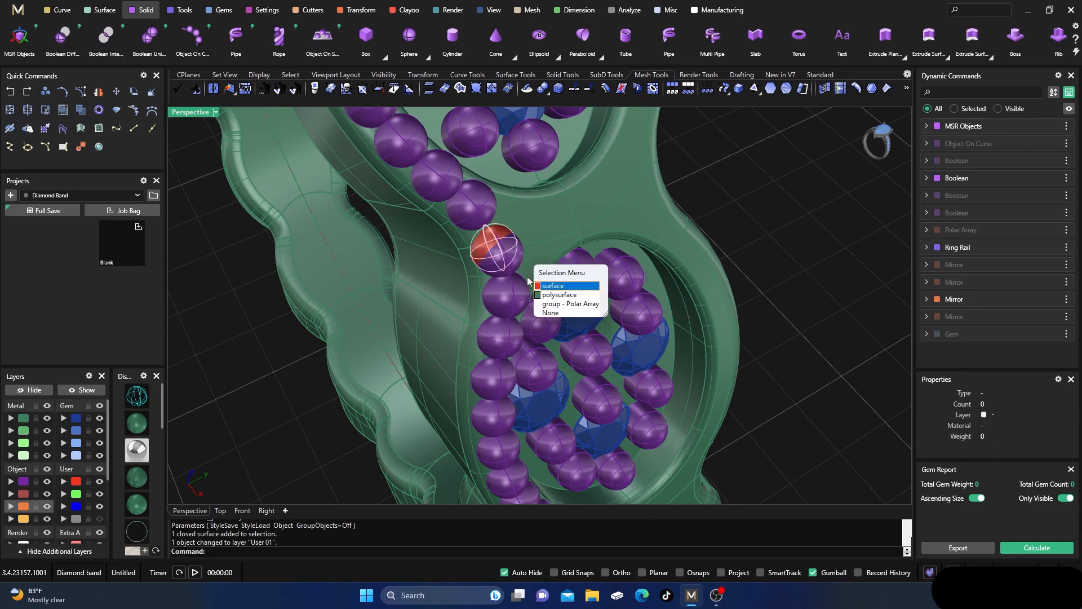
pyautogui.click(544, 304)
pyautogui.moveTo(454, 296)
pyautogui.mouseDown(button='right')
pyautogui.moveTo(439, 285)
pyautogui.moveTo(453, 280)
pyautogui.mouseUp(button='right')
pyautogui.click(668, 176)
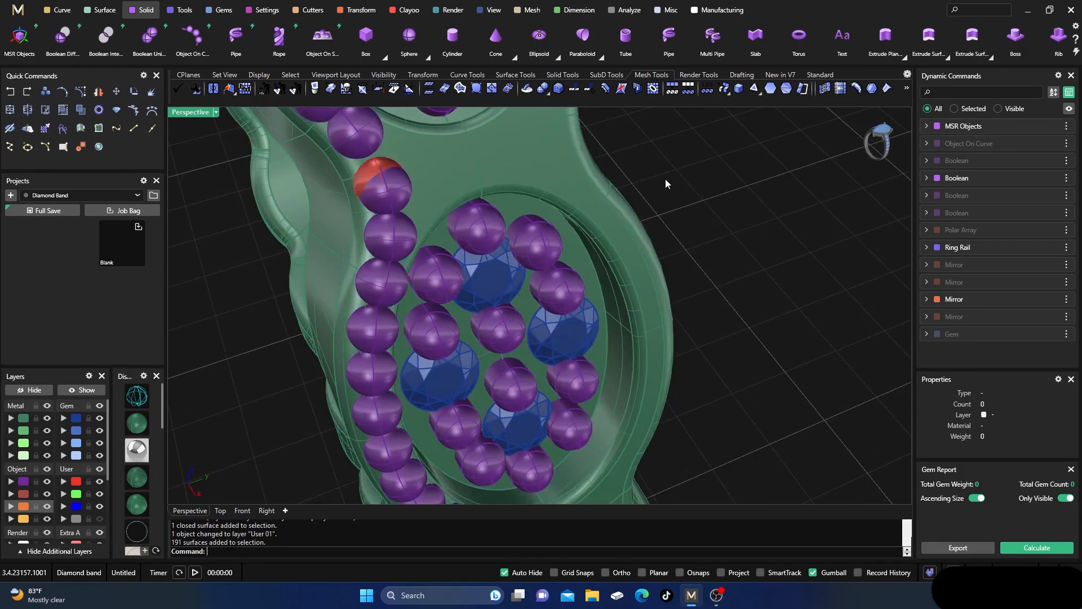
pyautogui.scroll(-5, 635, 249)
pyautogui.moveTo(612, 258); pyautogui.dragTo(540, 256, button='right')
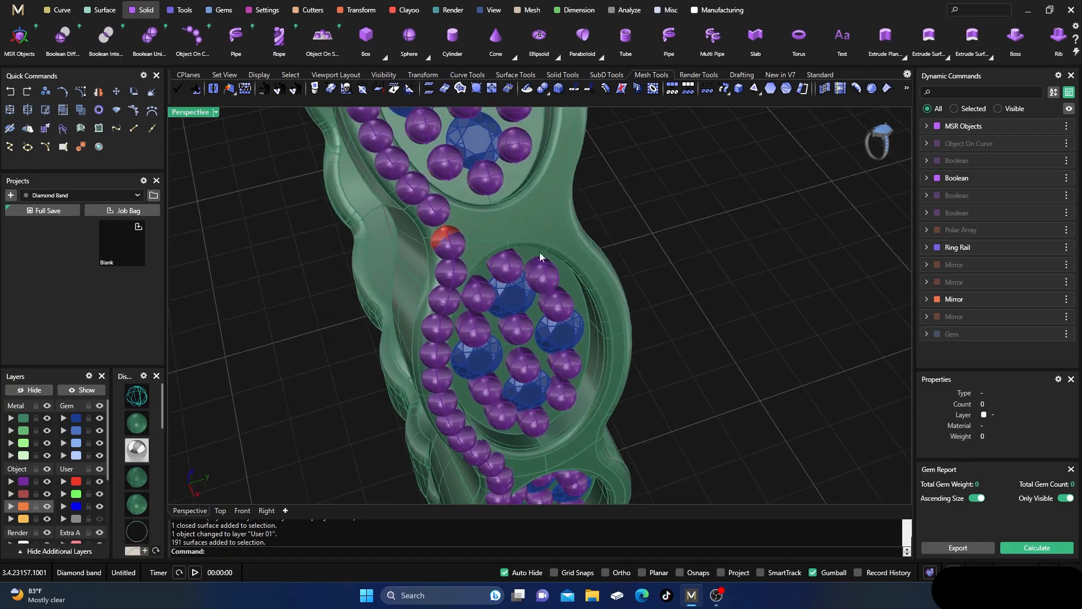
pyautogui.click(461, 254)
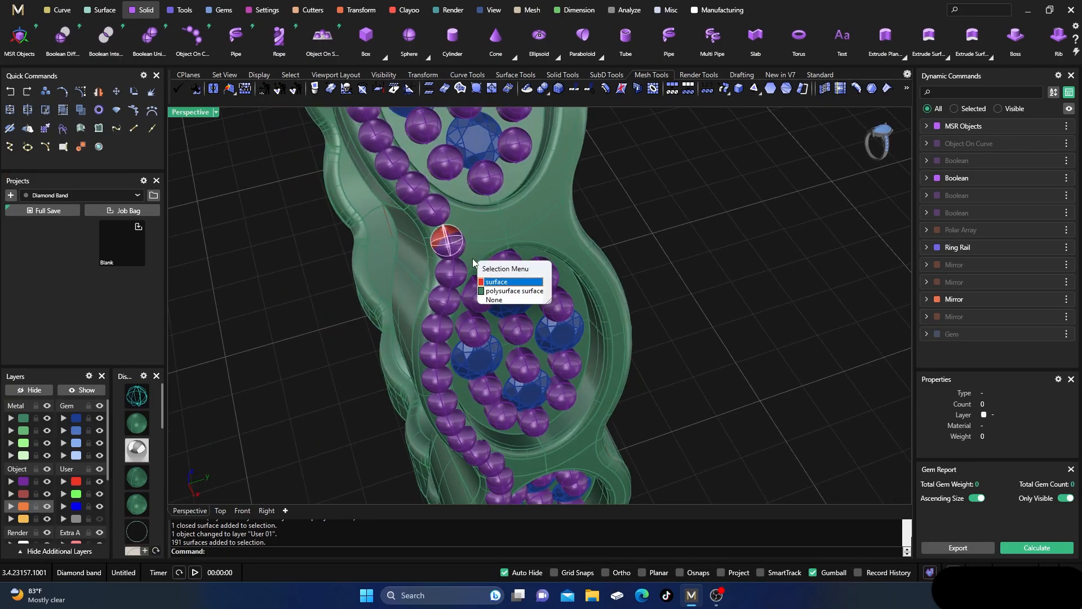
pyautogui.click(498, 291)
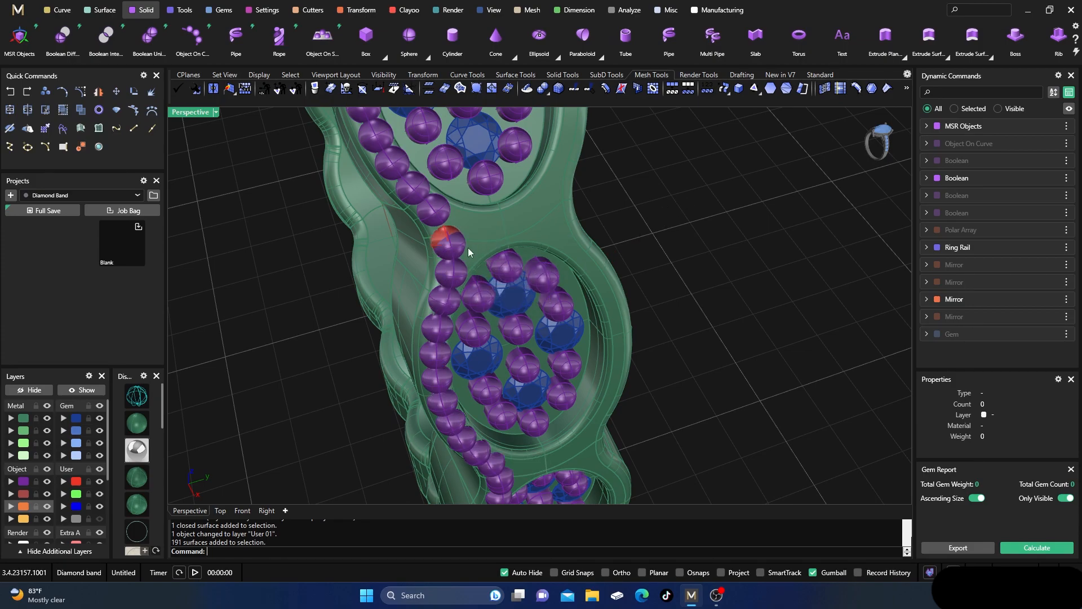
pyautogui.press('Escape')
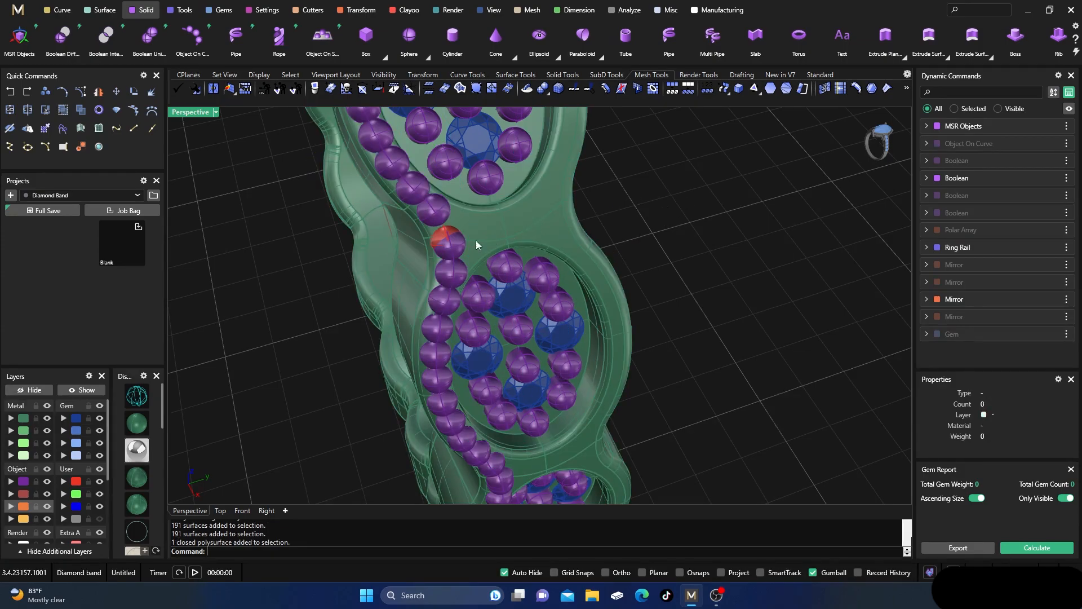
pyautogui.click(458, 249)
pyautogui.press('Delete')
# - Examine the arrayed bead rows around the band, comparing the junctions between the ovals
pyautogui.scroll(-4, 461, 249)
pyautogui.moveTo(463, 246); pyautogui.dragTo(475, 286, button='right')
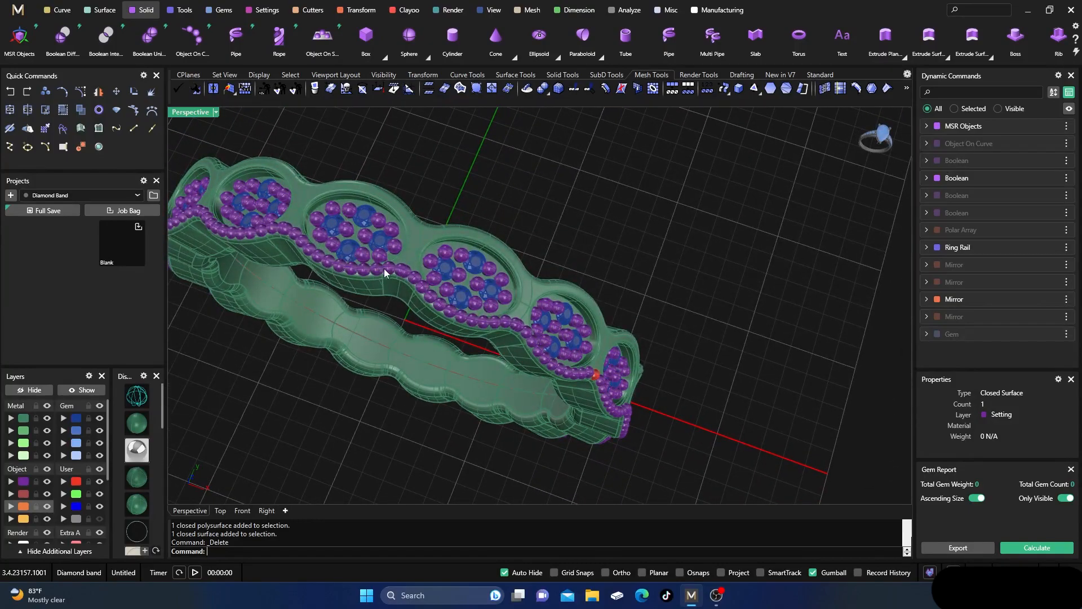
pyautogui.scroll(4, 429, 266)
pyautogui.scroll(-4, 417, 251)
pyautogui.moveTo(542, 286); pyautogui.dragTo(514, 268, button='right')
pyautogui.scroll(4, 471, 193)
pyautogui.scroll(-4, 479, 209)
pyautogui.scroll(-4, 466, 226)
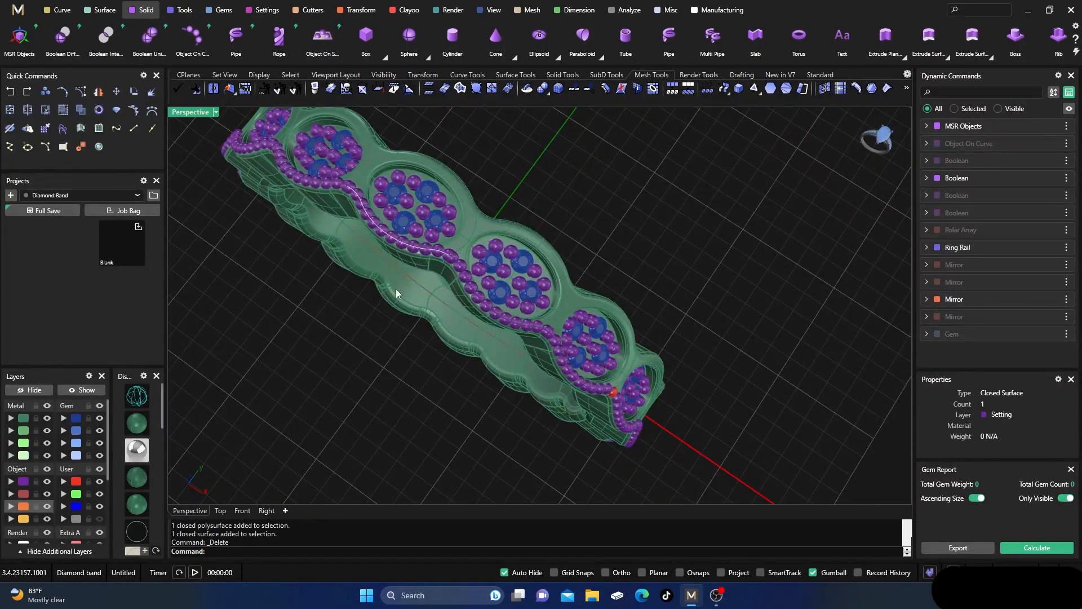
# - Undo the bead deletions, the layer change, the bead repositioning and the polar array
pyautogui.click(10, 92)
pyautogui.click(10, 93)
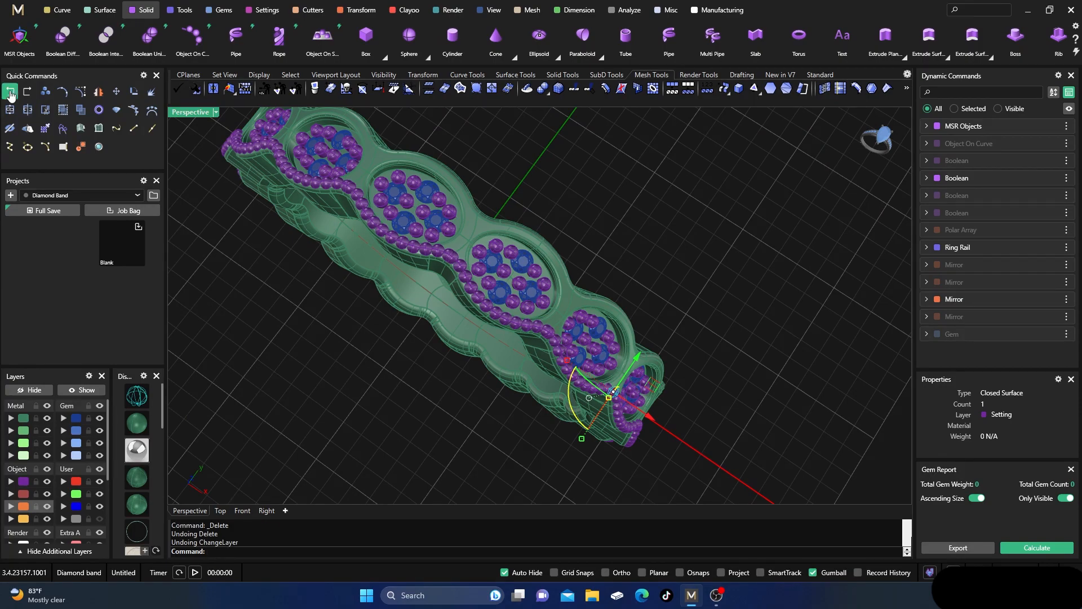
pyautogui.click(10, 92)
pyautogui.click(11, 93)
pyautogui.click(13, 92)
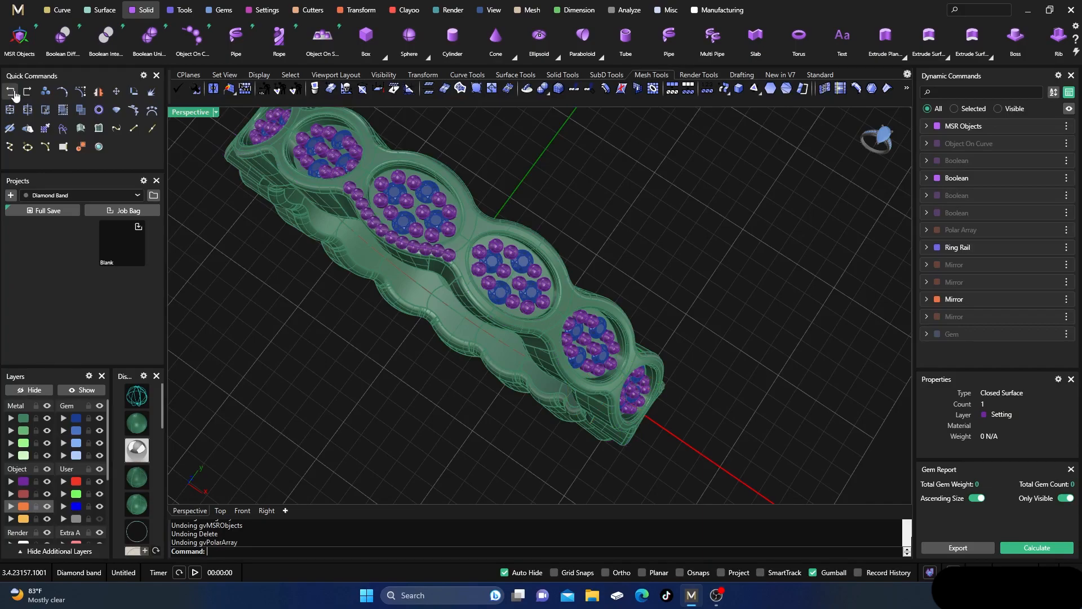
# - Delete the grouped row of beads along the scalloped edge below the central oval
pyautogui.moveTo(394, 265); pyautogui.dragTo(445, 251, button='right')
pyautogui.scroll(6, 439, 214)
pyautogui.click(455, 221)
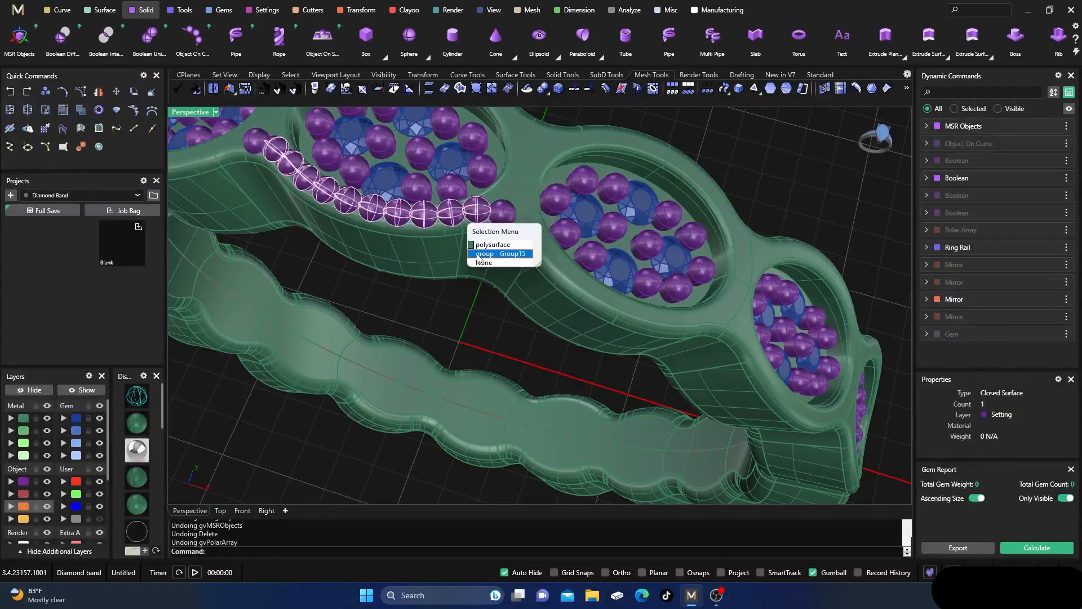
pyautogui.click(500, 253)
pyautogui.press('Delete')
pyautogui.click(431, 217)
pyautogui.click(545, 241)
pyautogui.press('Delete')
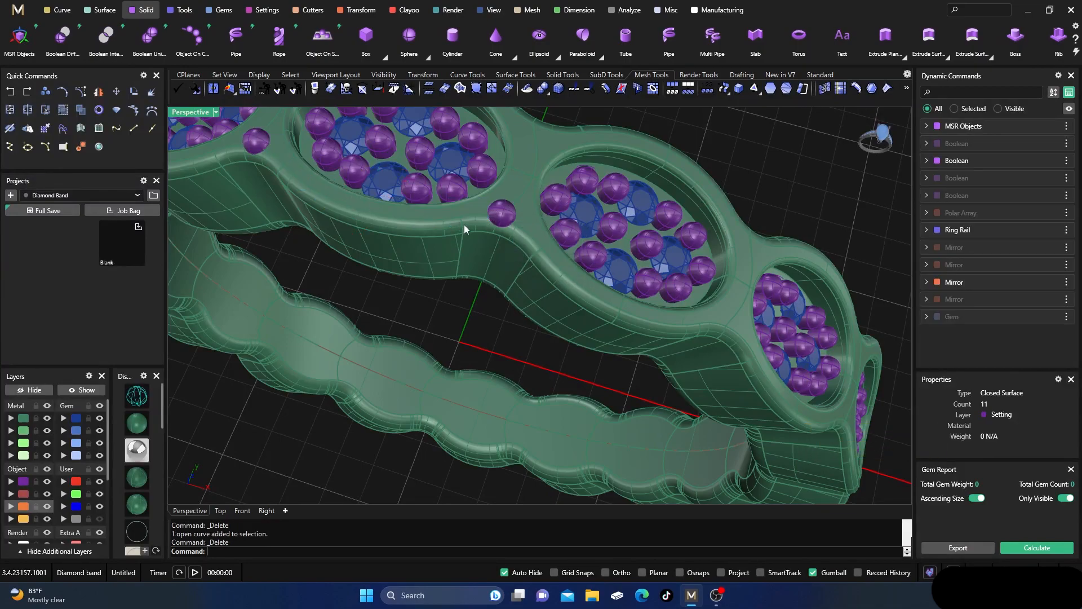
pyautogui.click(10, 91)
# - Delete the two remaining single beads at the junctions on either end of the edge curve
pyautogui.click(374, 272)
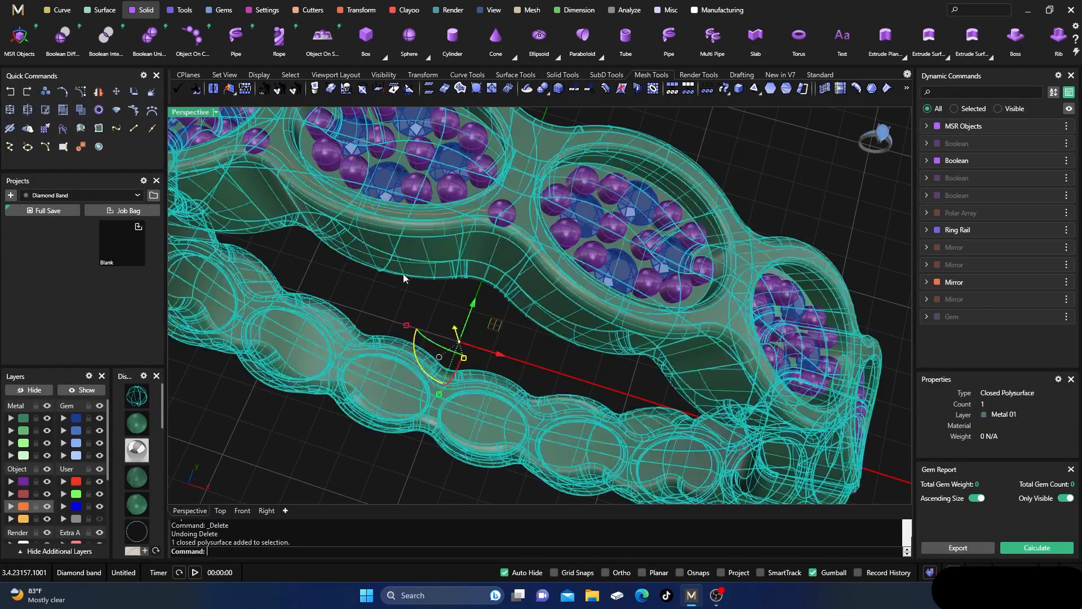
pyautogui.click(455, 302)
pyautogui.click(504, 214)
pyautogui.press('Delete')
pyautogui.click(248, 143)
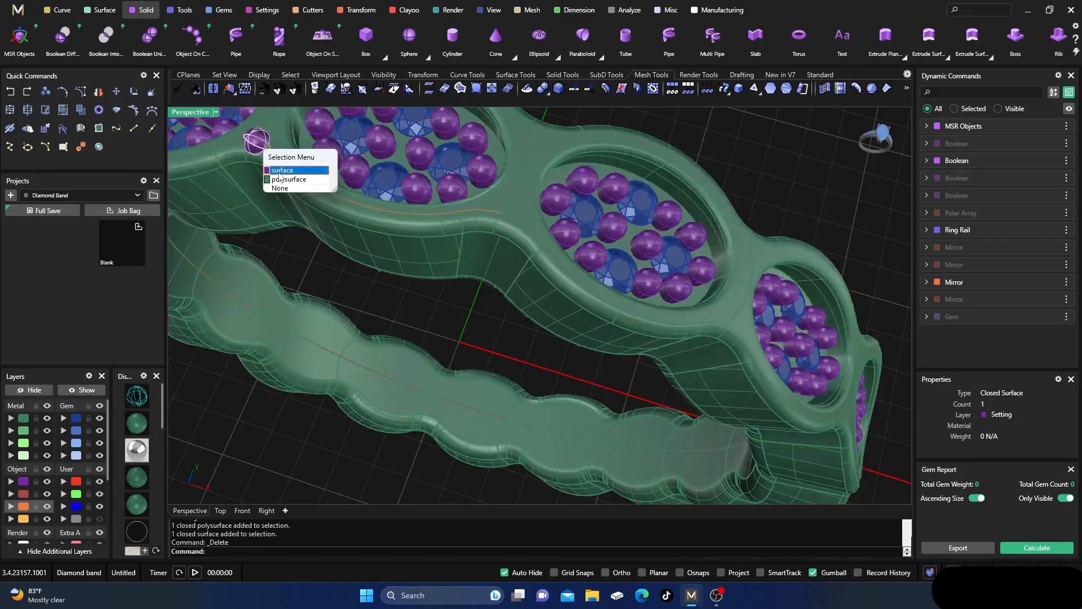
pyautogui.click(282, 170)
pyautogui.press('Delete')
pyautogui.scroll(3, 451, 298)
pyautogui.scroll(5, 509, 259)
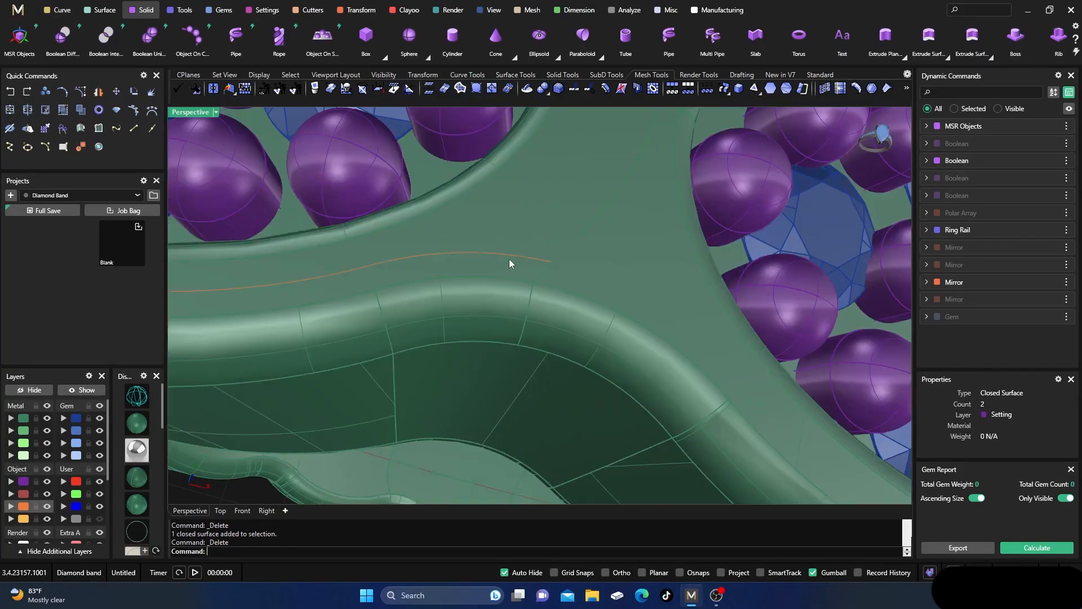
pyautogui.moveTo(595, 306); pyautogui.dragTo(440, 228, button='right')
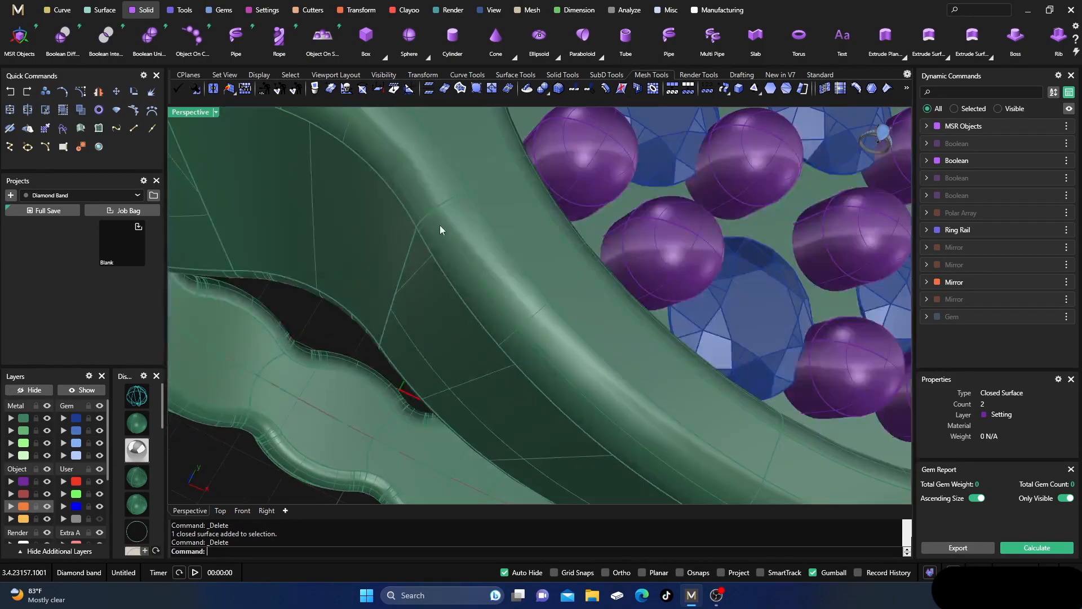
pyautogui.scroll(-8, 521, 219)
pyautogui.moveTo(522, 220); pyautogui.dragTo(484, 218, button='right')
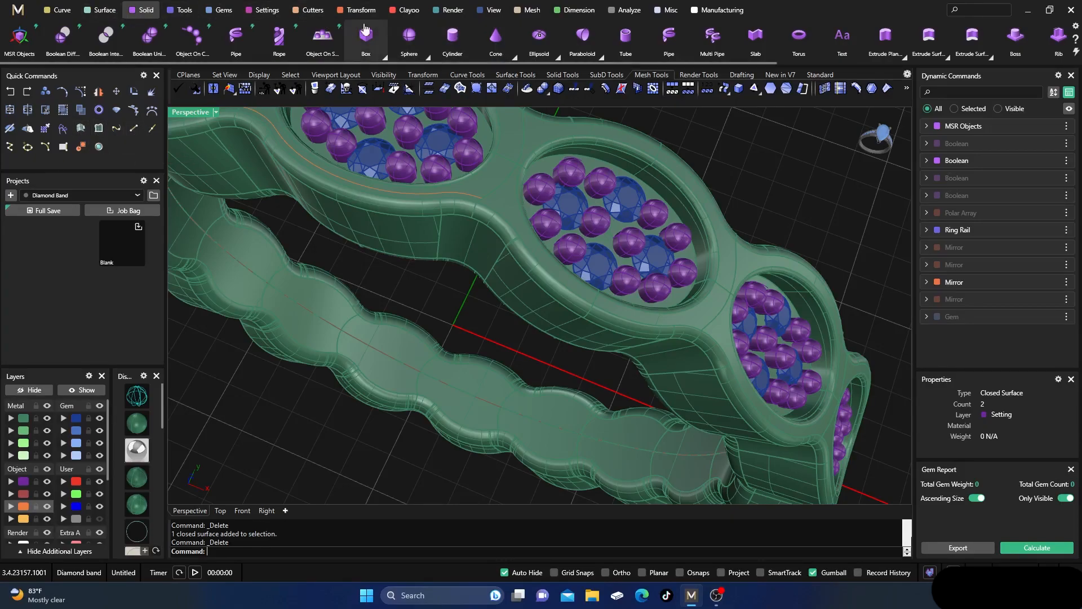
pyautogui.click(59, 12)
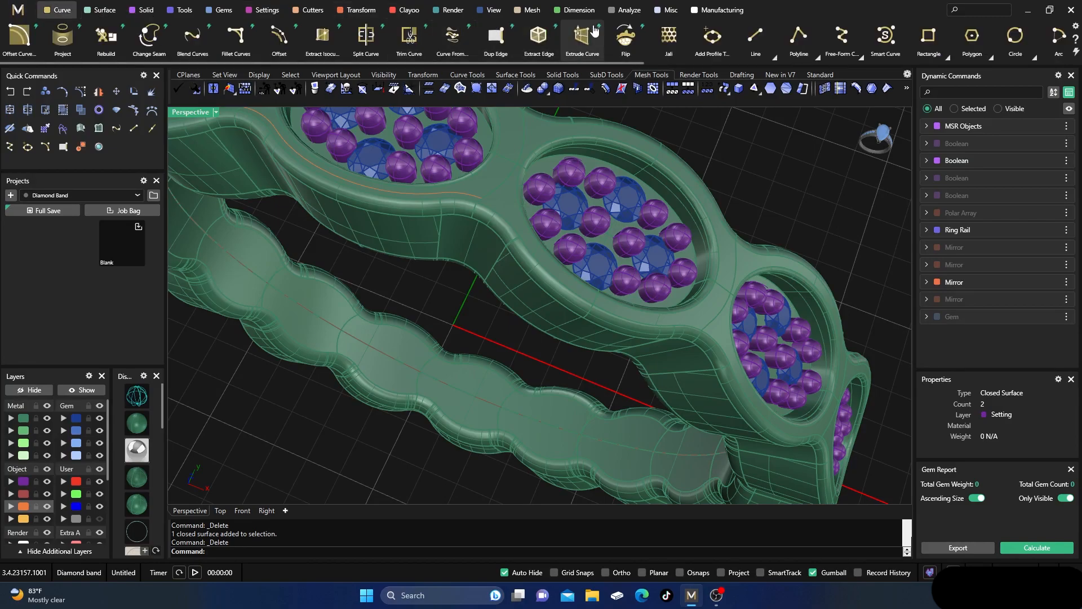
pyautogui.scroll(-3, 865, 43)
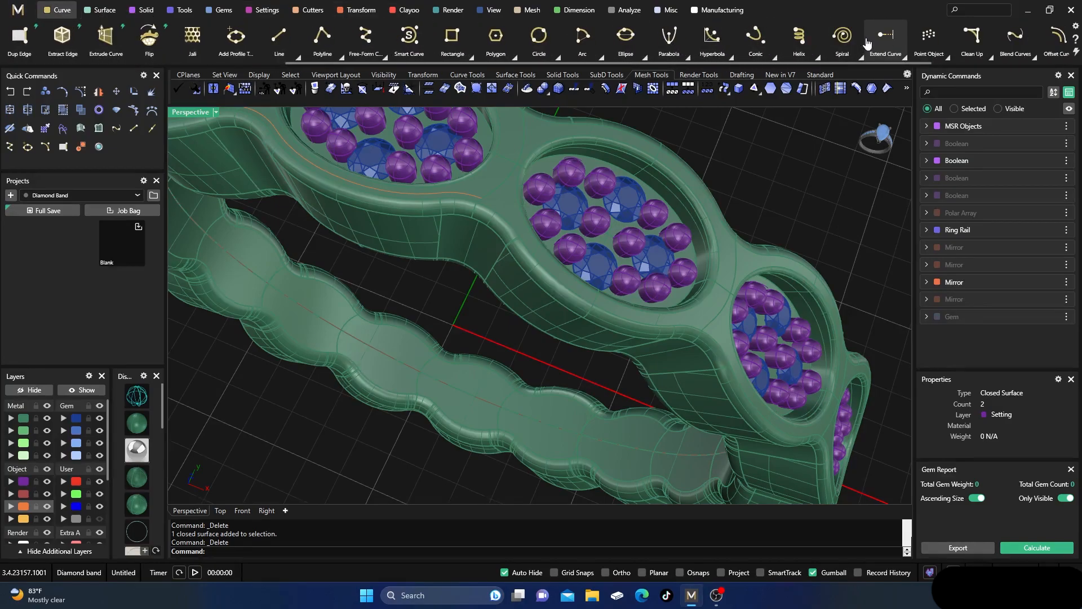
pyautogui.click(886, 37)
pyautogui.press('Return')
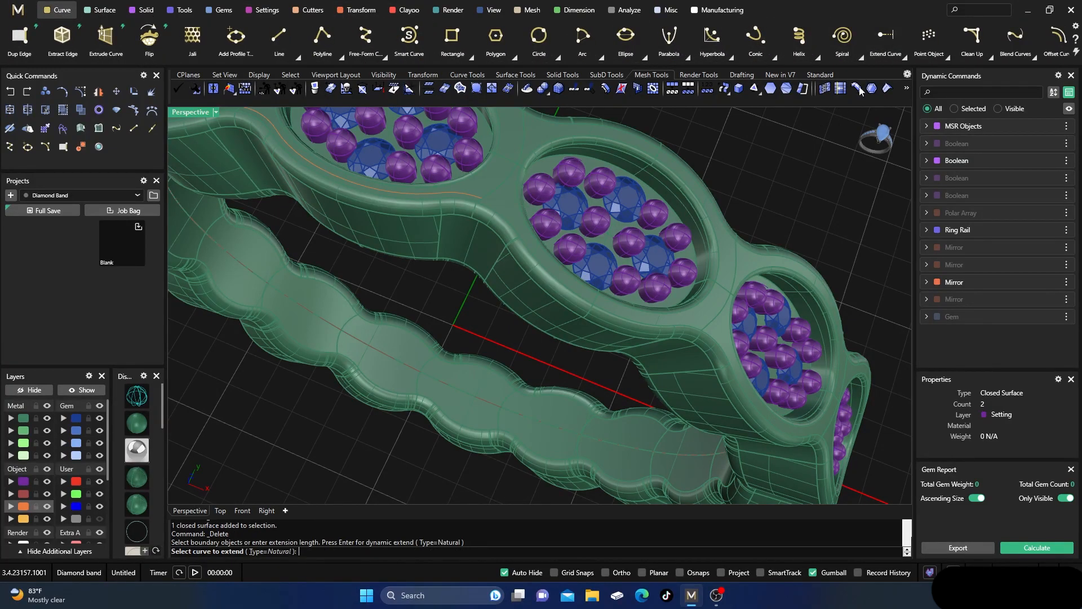
# - Try to extend both ends of the edge curve along the band's surface with Extend Curve On Surface
pyautogui.click(904, 56)
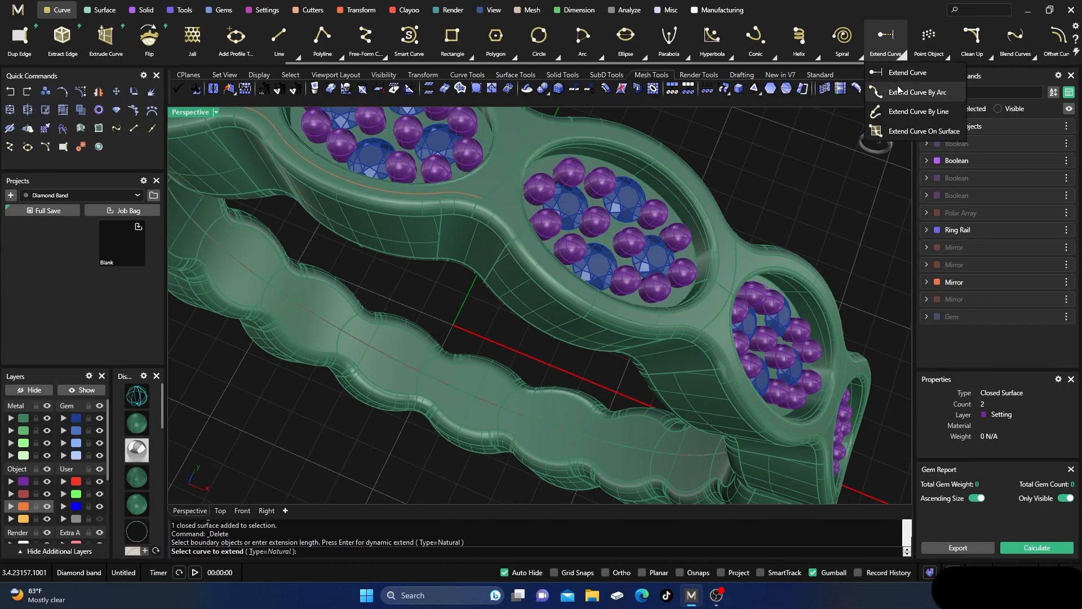
pyautogui.click(897, 133)
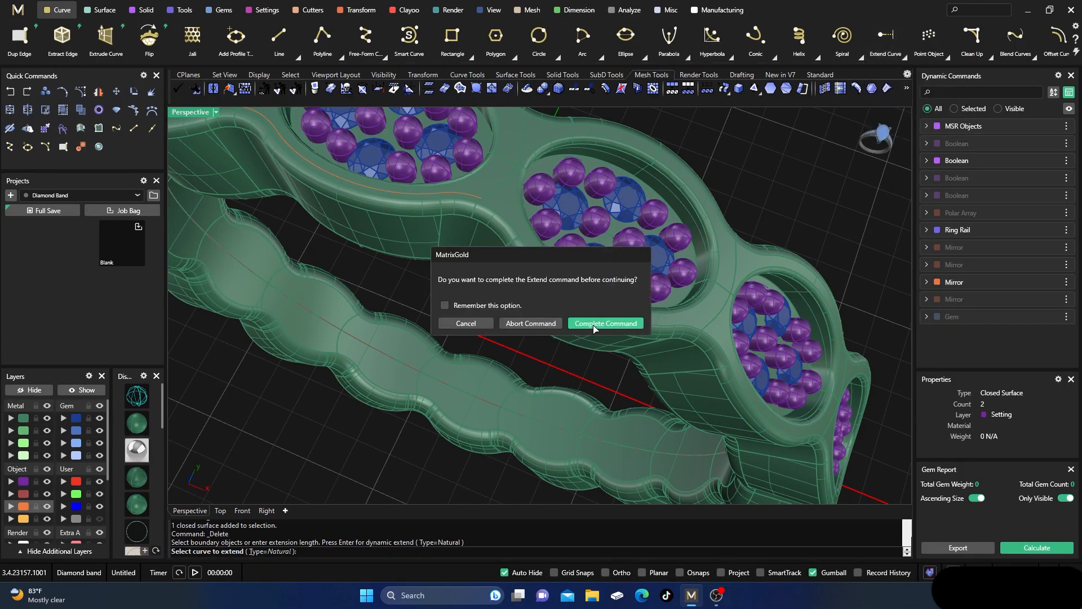
pyautogui.click(530, 323)
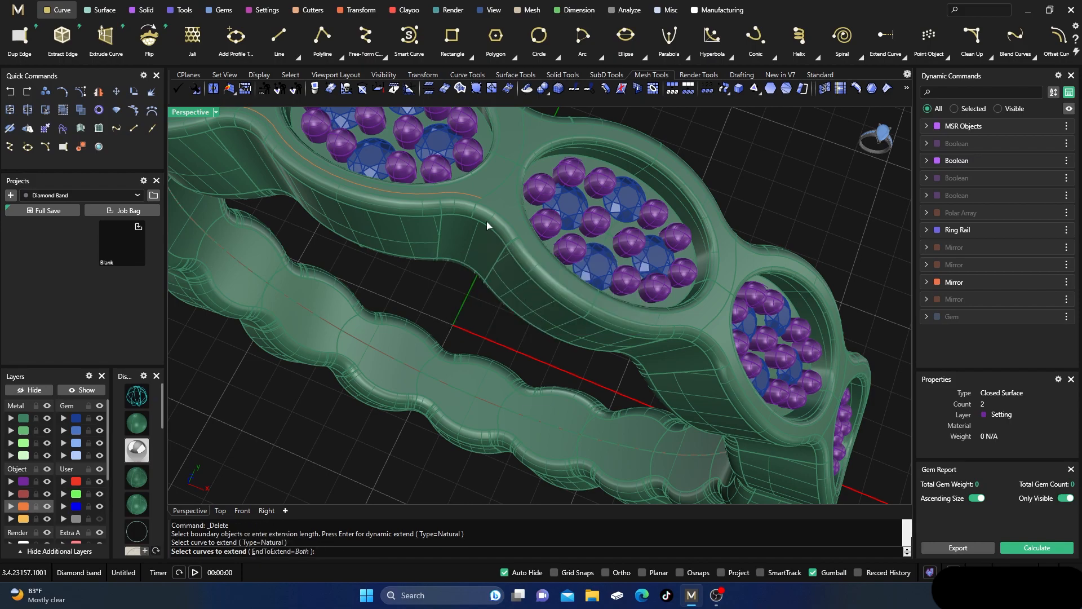
pyautogui.scroll(3, 485, 214)
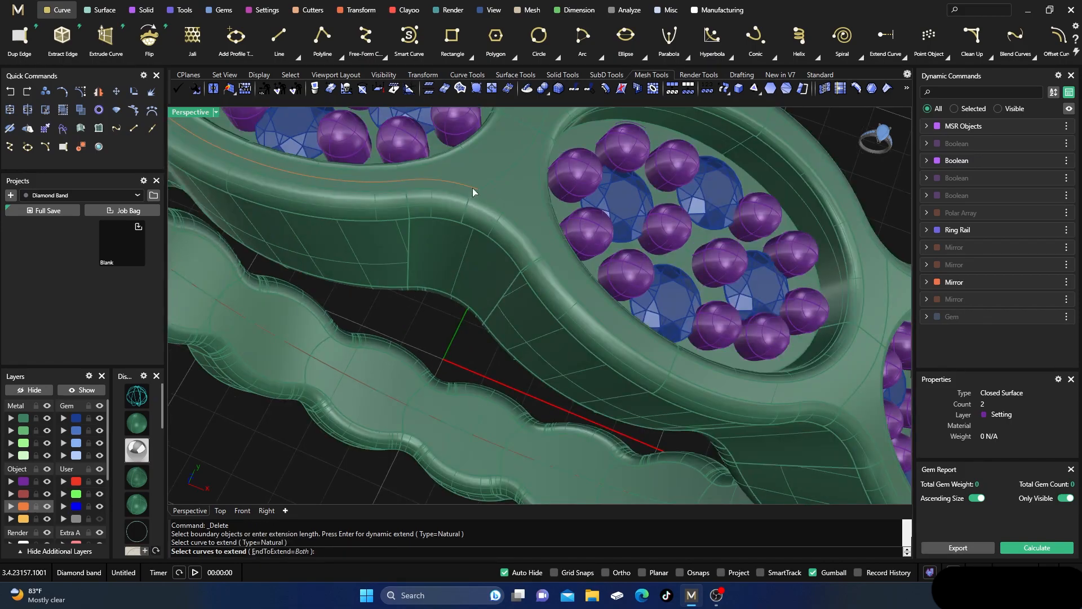
pyautogui.click(473, 188)
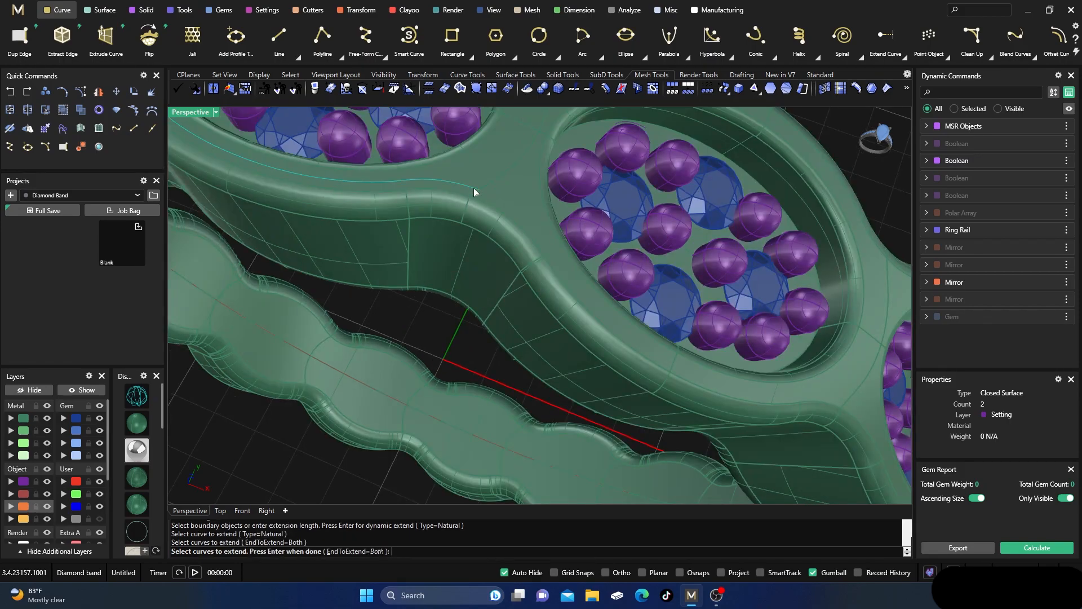
pyautogui.press('Return')
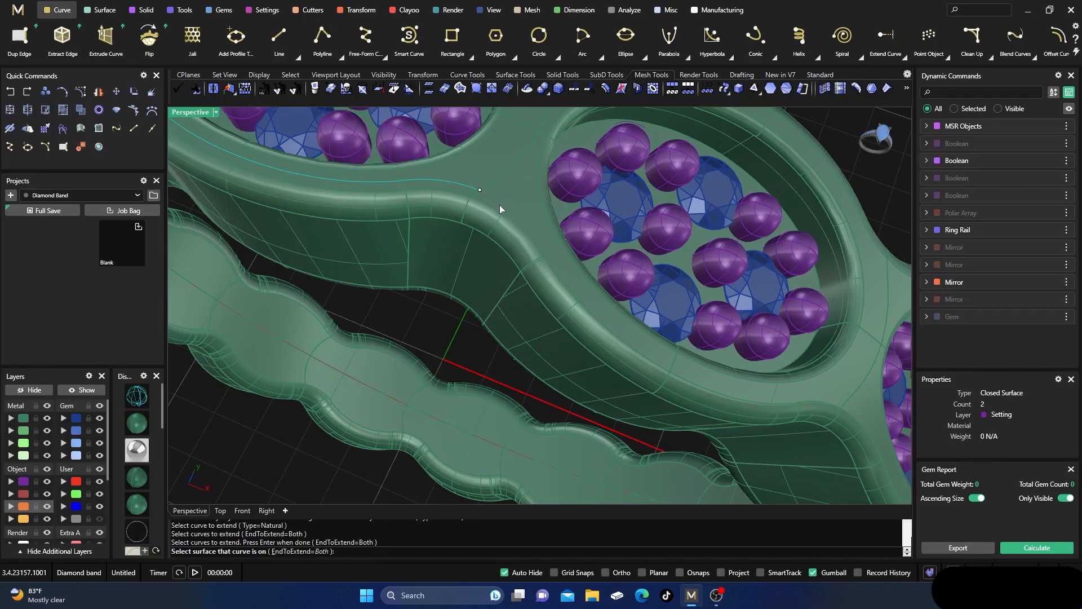
pyautogui.click(495, 199)
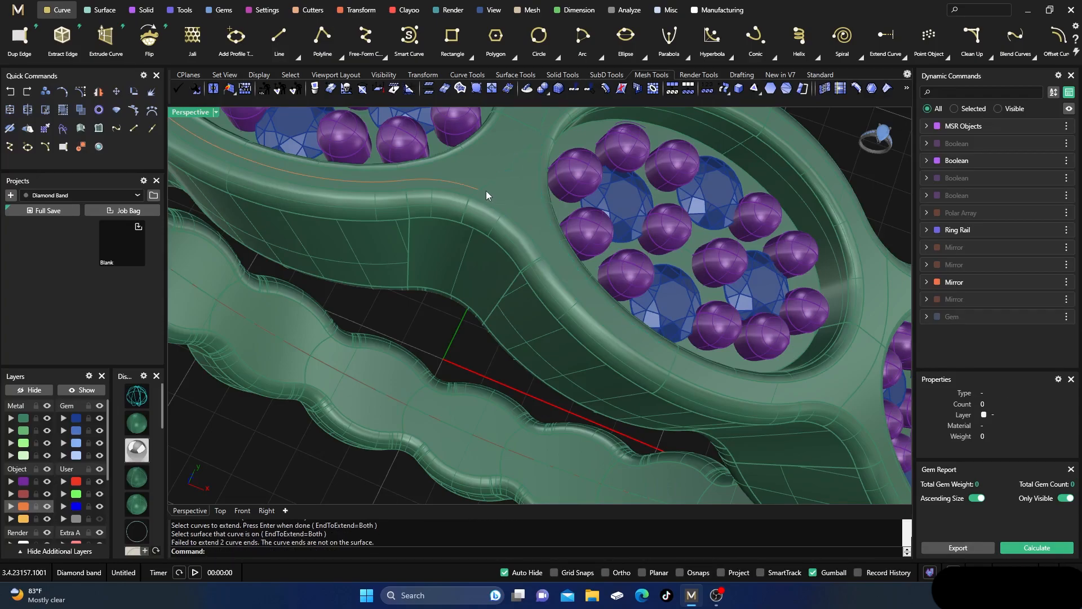
pyautogui.press('Return')
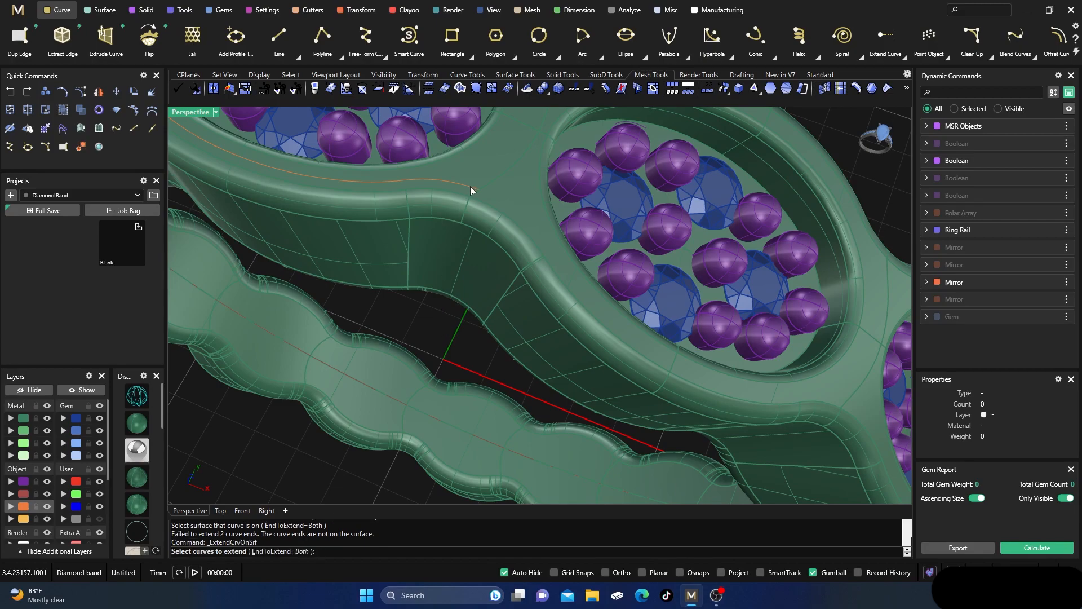
pyautogui.press('Escape')
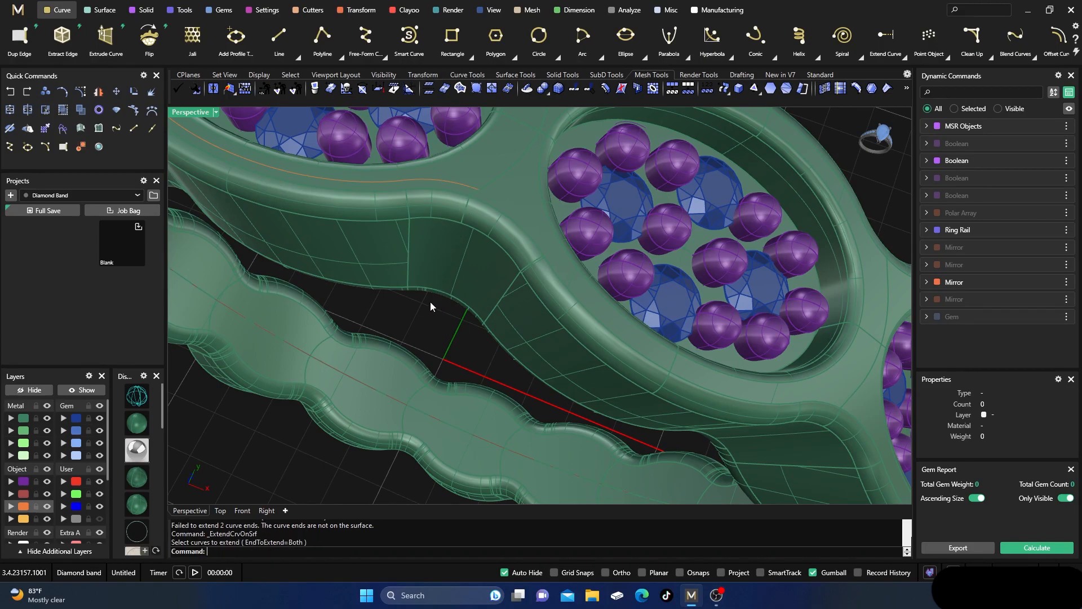
# - Duplicate the two band surface edges that border the junctions just beyond each end of the edge curve
pyautogui.scroll(3, 488, 202)
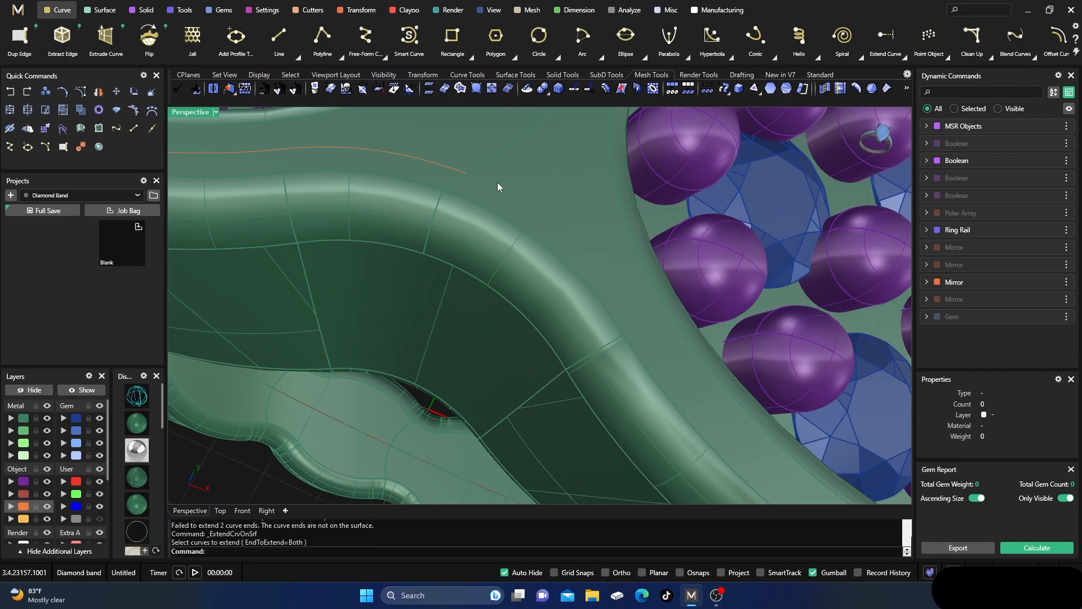
pyautogui.scroll(-3, 497, 182)
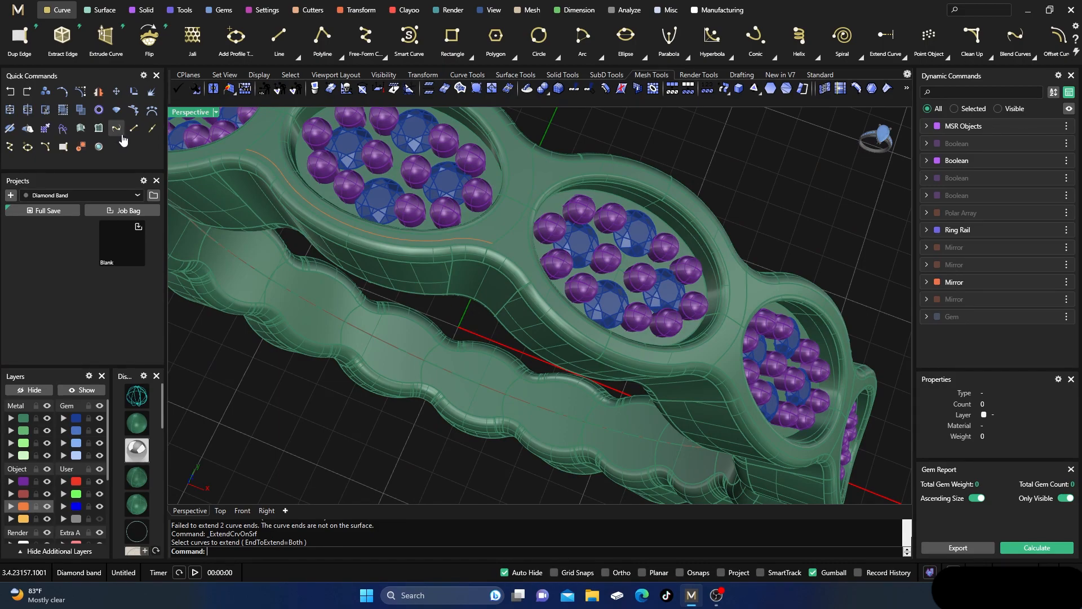
pyautogui.click(64, 147)
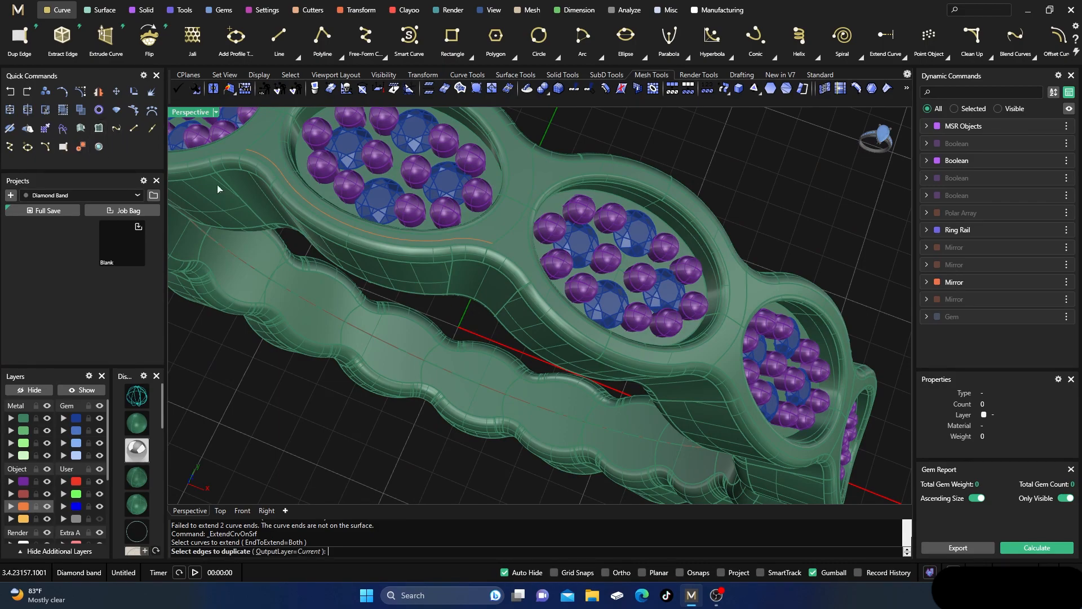
pyautogui.scroll(4, 499, 249)
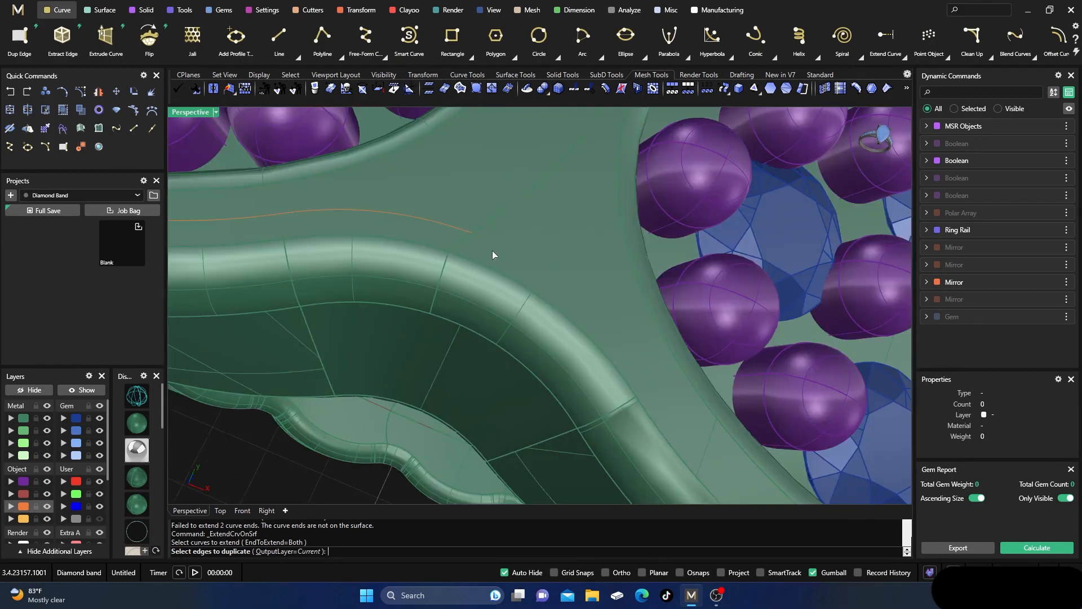
pyautogui.click(499, 273)
pyautogui.scroll(-6, 493, 246)
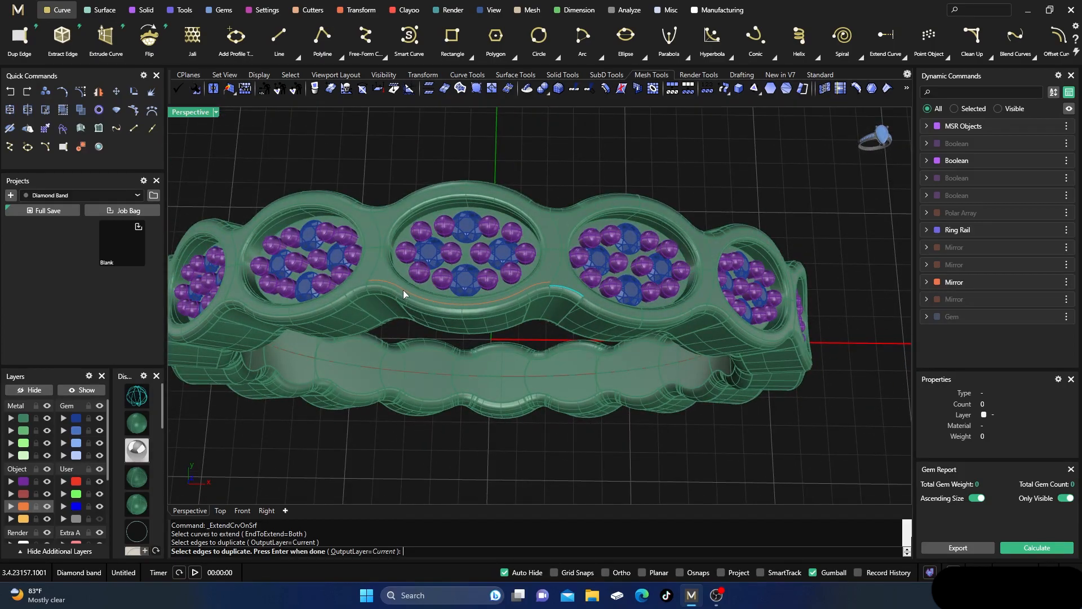
pyautogui.scroll(8, 375, 277)
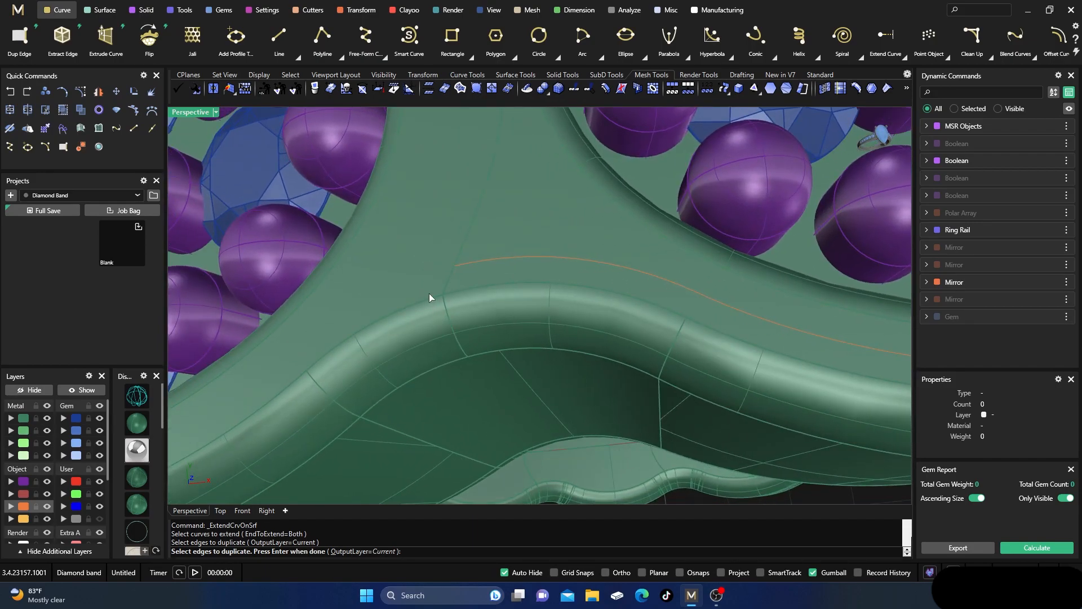
pyautogui.click(433, 297)
pyautogui.scroll(-8, 405, 235)
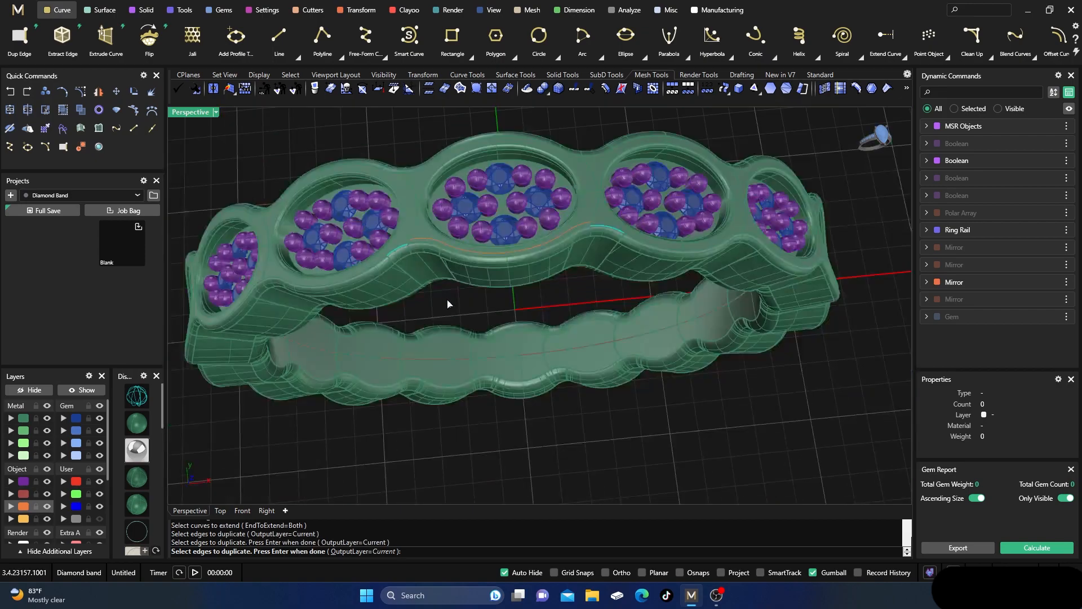
pyautogui.moveTo(447, 301); pyautogui.dragTo(424, 303, button='right')
pyautogui.press('Return')
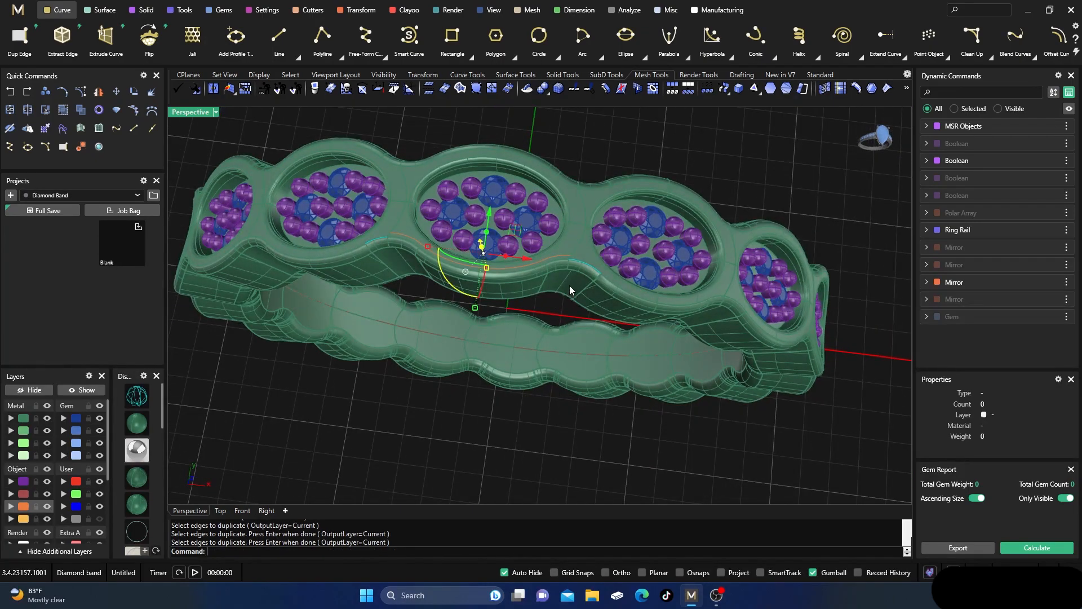
# - Extract the two band surfaces adjoining the duplicated edges at the junctions and assign them to the Metal 03 layer
pyautogui.moveTo(569, 285); pyautogui.dragTo(563, 294, button='right')
pyautogui.scroll(3, 568, 263)
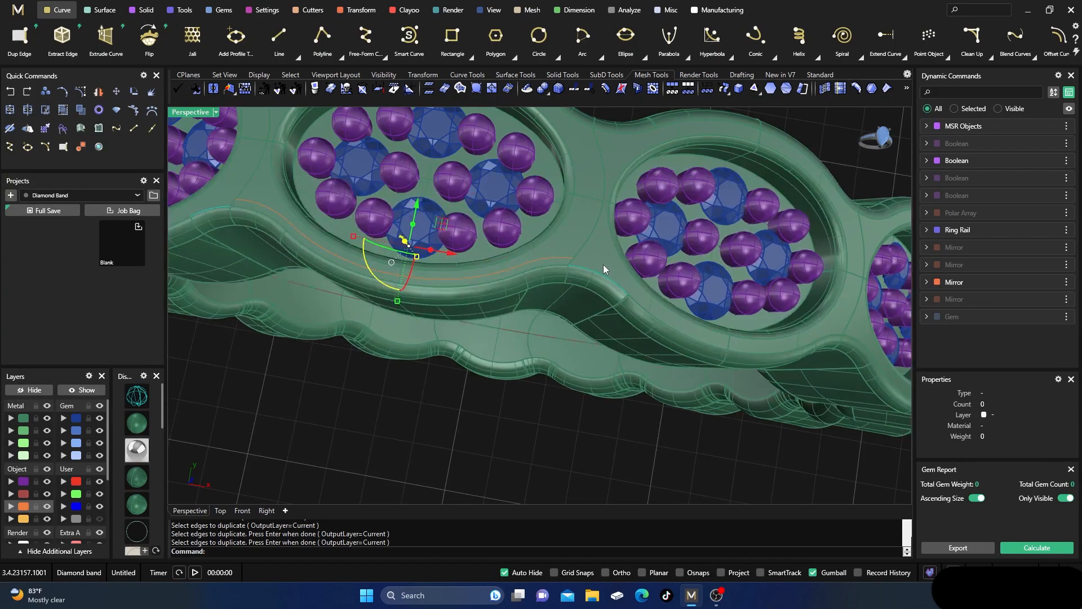
pyautogui.click(142, 10)
pyautogui.click(831, 40)
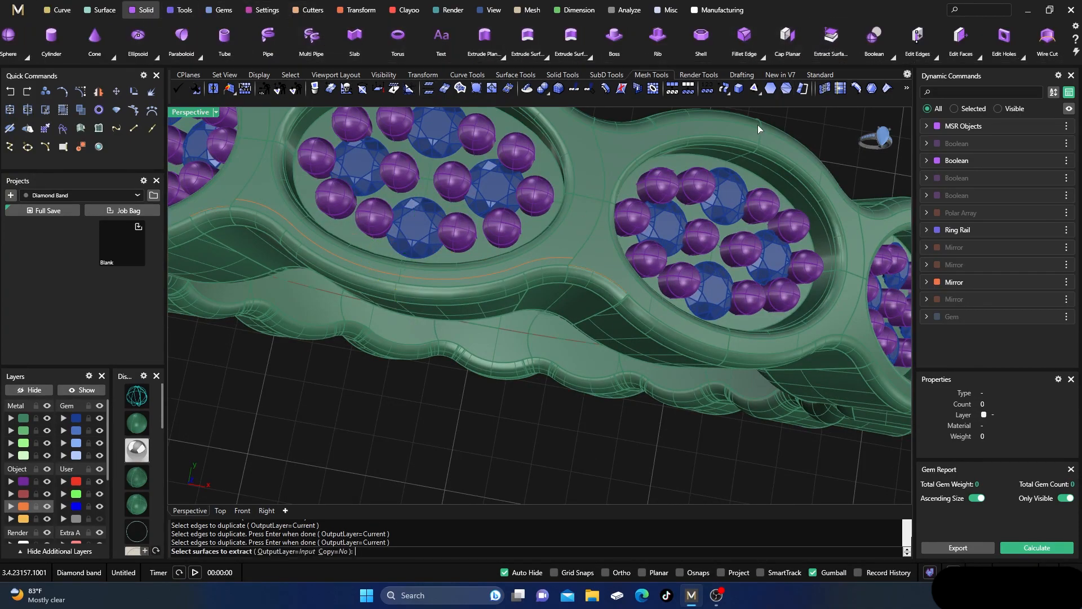
pyautogui.click(215, 196)
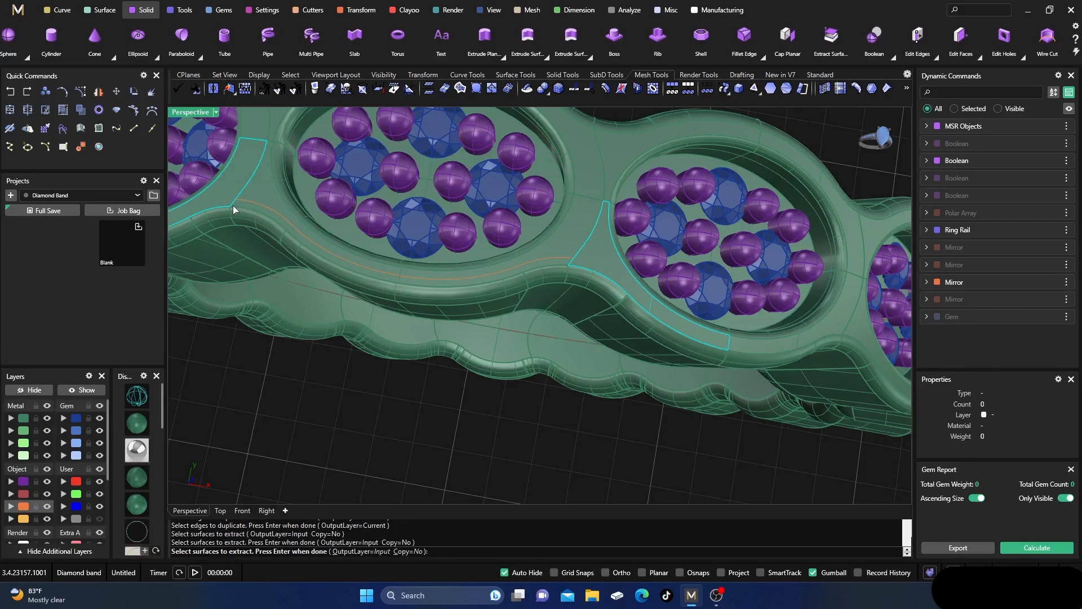
pyautogui.press('Return')
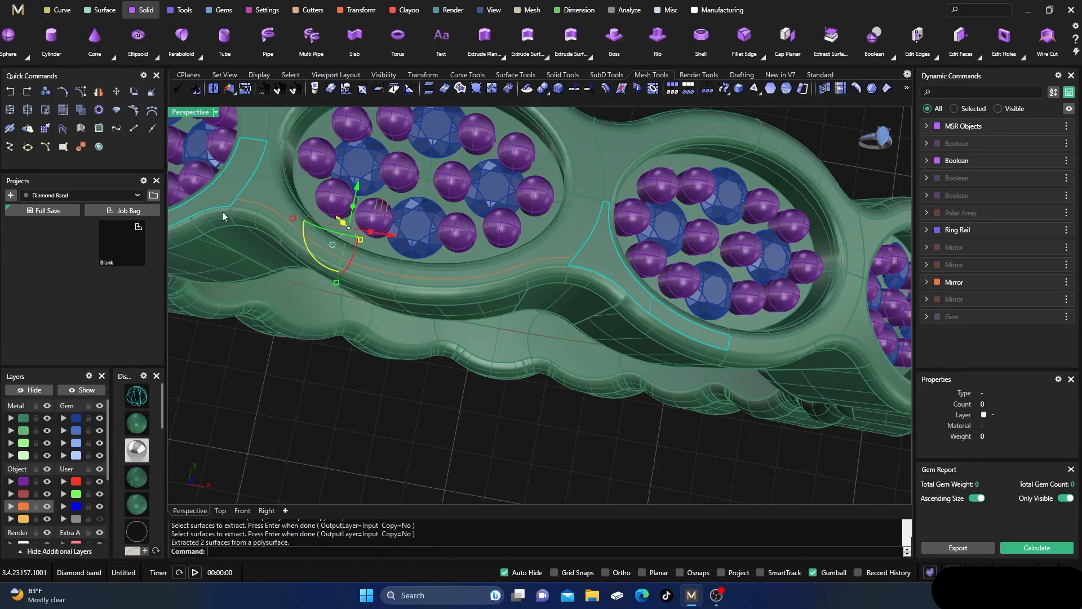
pyautogui.click(11, 443)
pyautogui.click(275, 413)
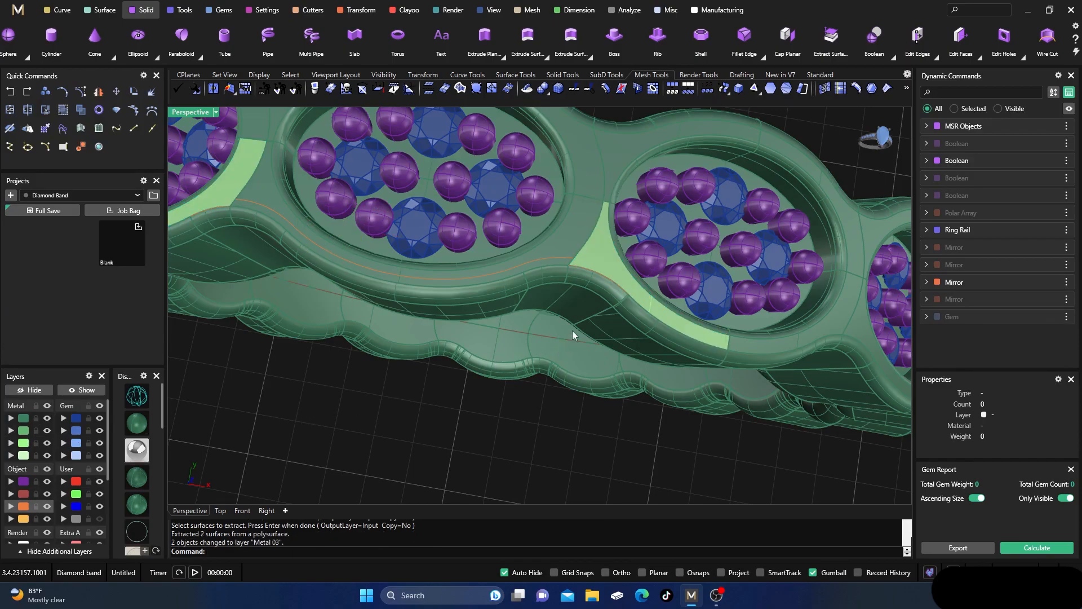
# - Offset the duplicated edge at one junction across its extracted surface, passing through the end of the edge curve, with Offset Curve On Surface
pyautogui.scroll(5, 586, 275)
pyautogui.scroll(-3, 581, 268)
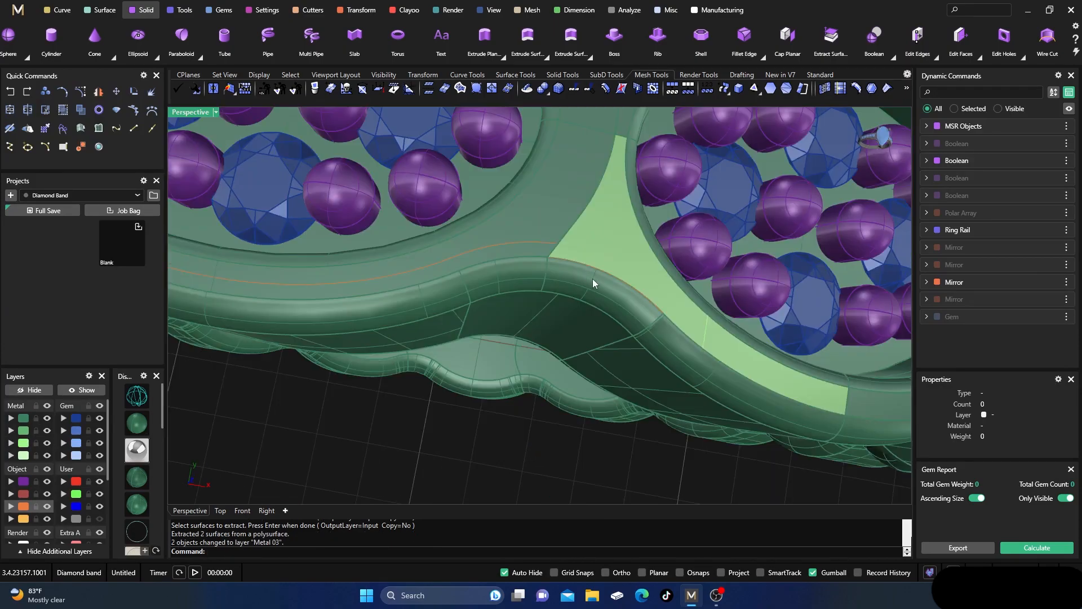
pyautogui.click(577, 262)
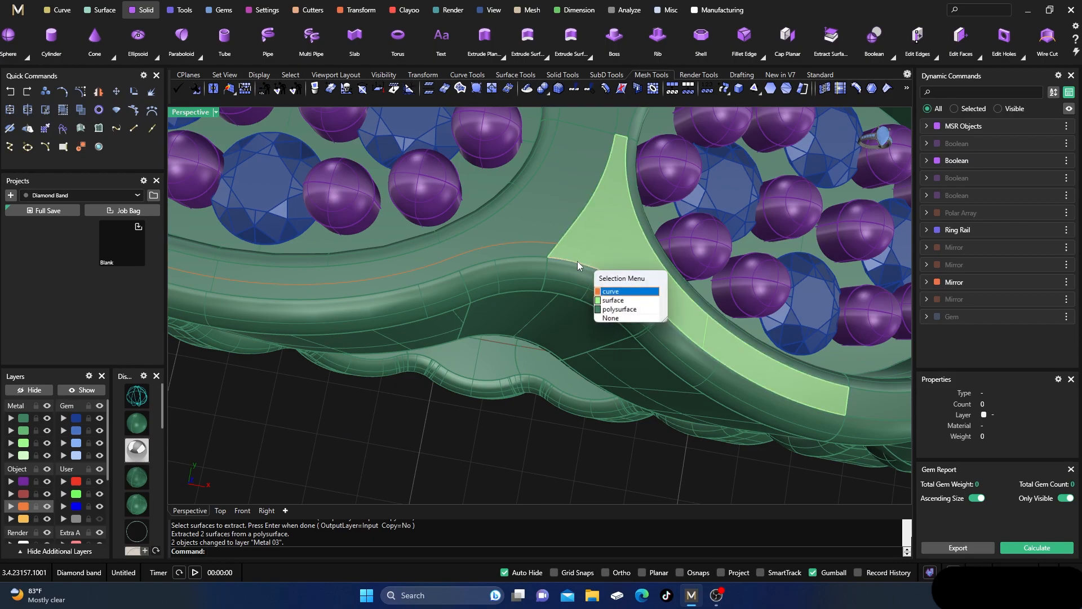
pyautogui.click(607, 291)
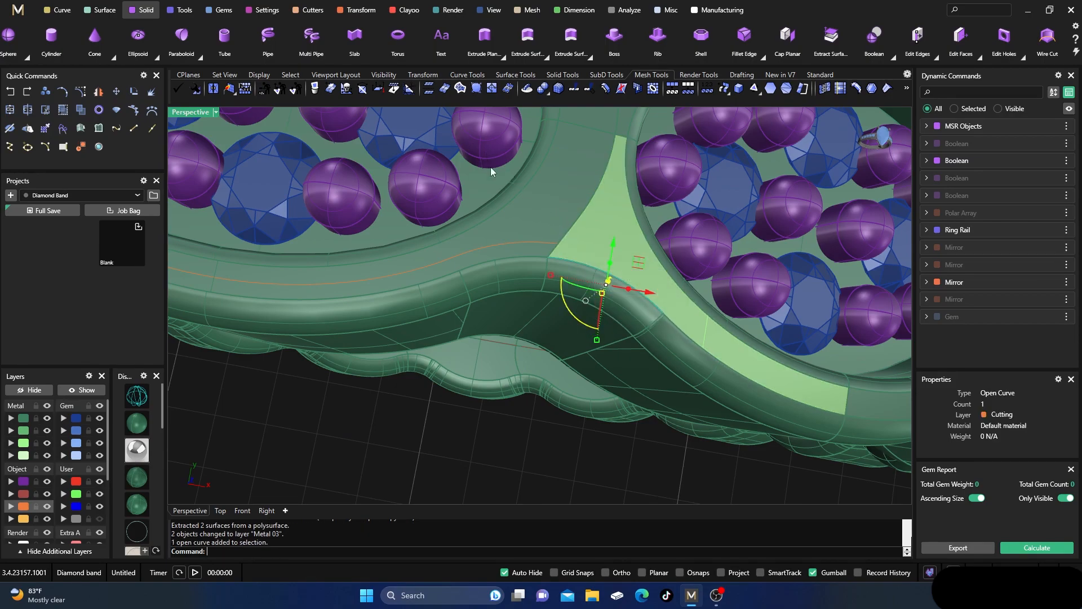
pyautogui.click(62, 15)
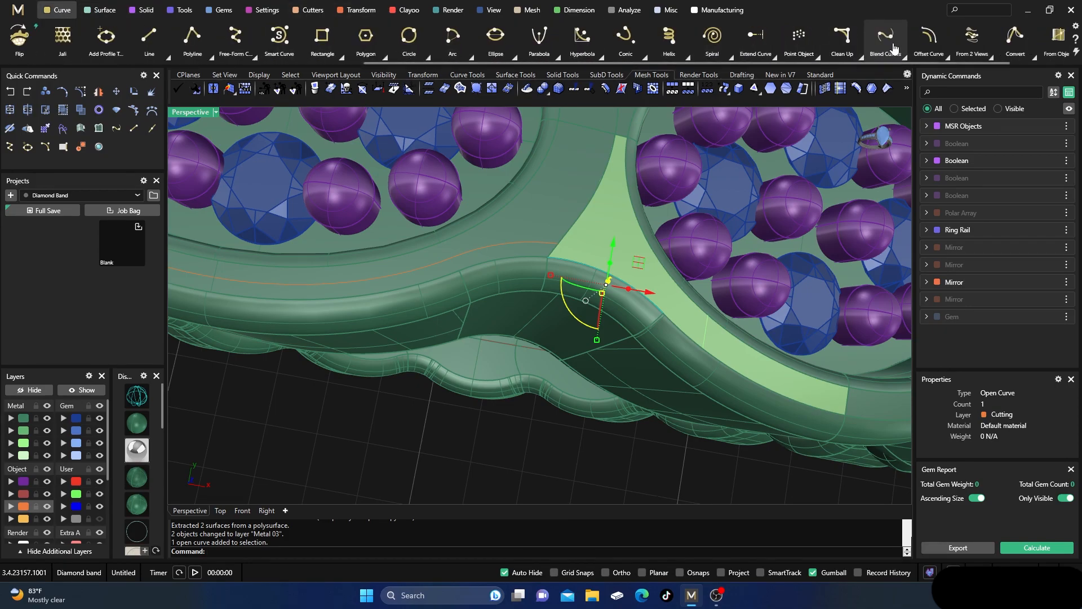
pyautogui.scroll(-2, 892, 44)
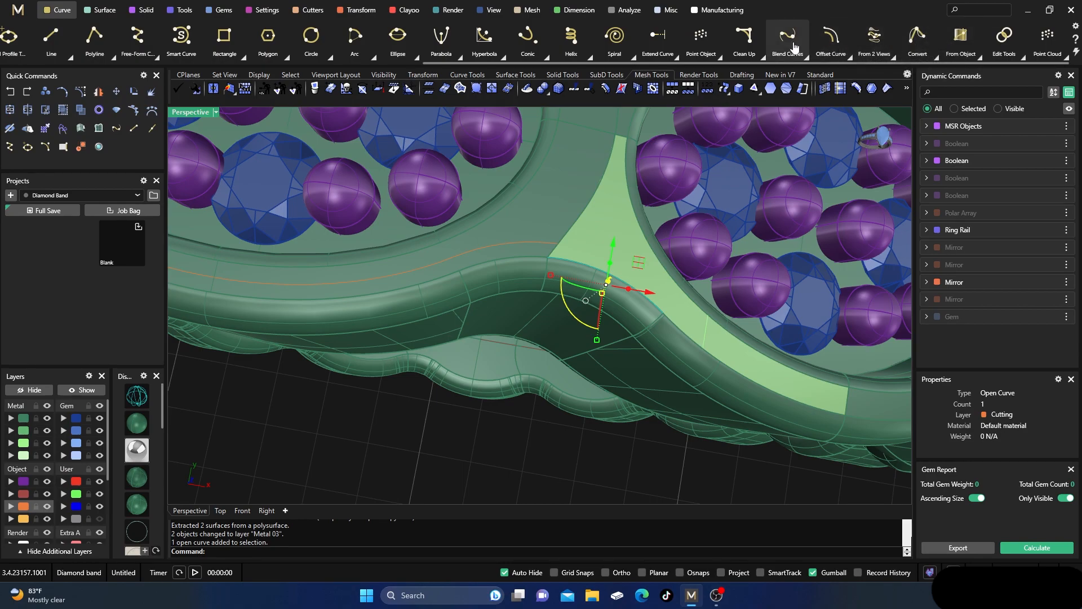
pyautogui.click(848, 55)
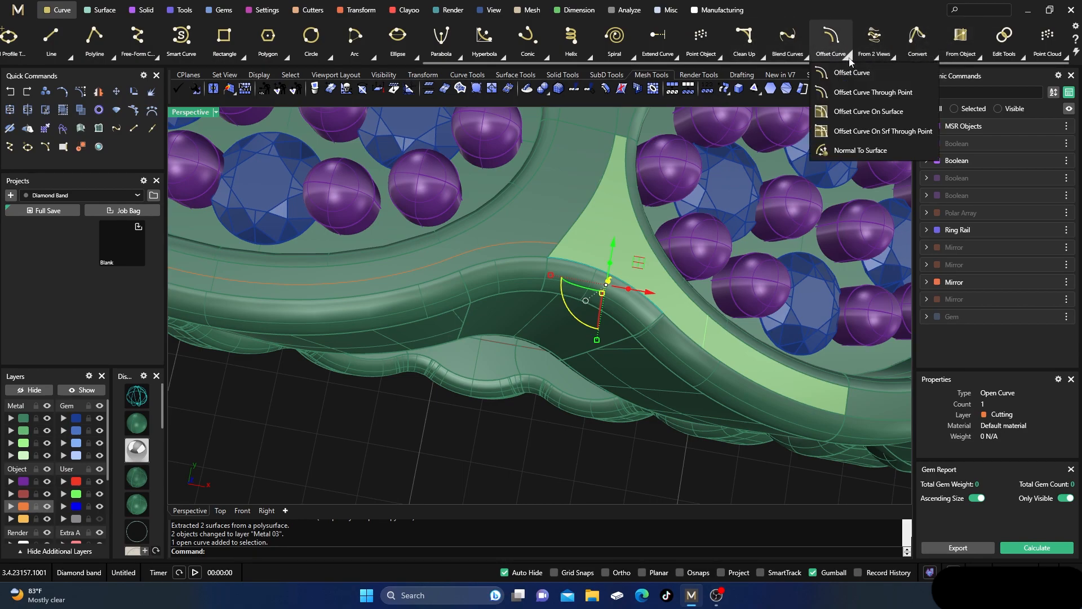
pyautogui.click(845, 112)
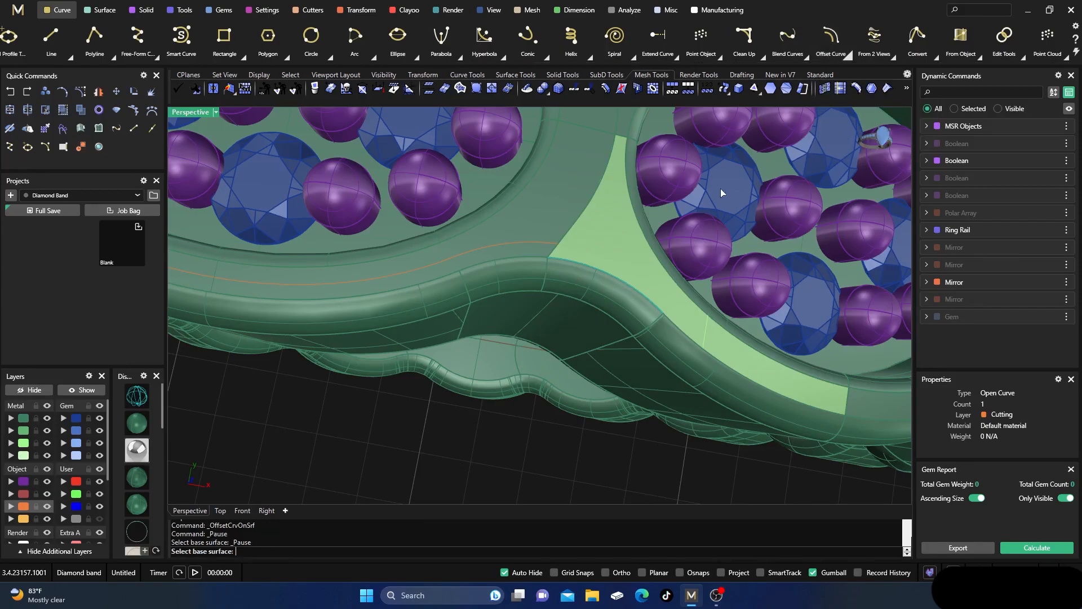
pyautogui.click(585, 249)
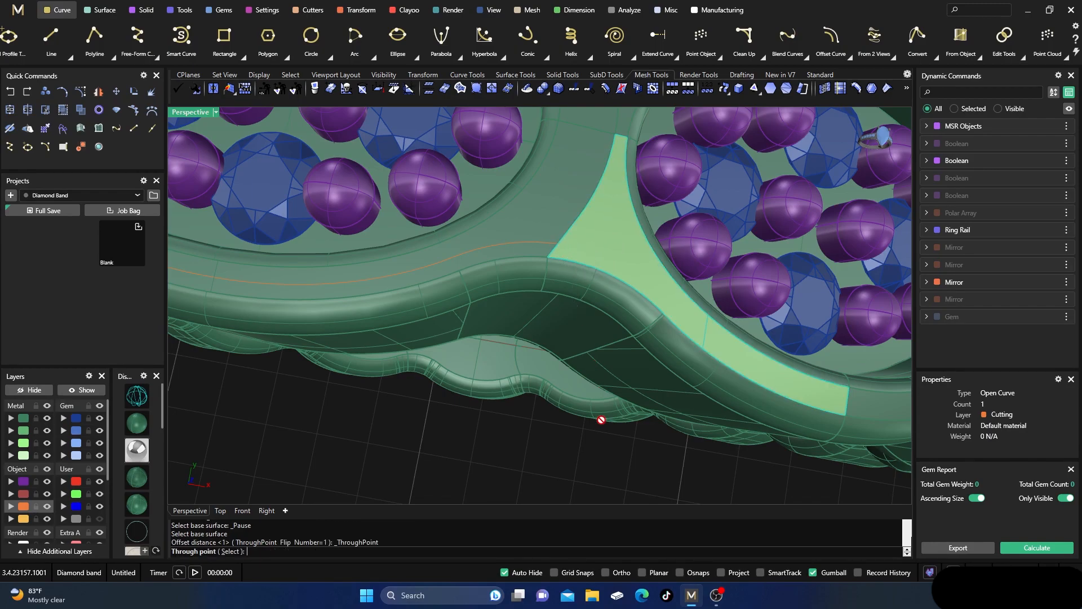
pyautogui.click(681, 572)
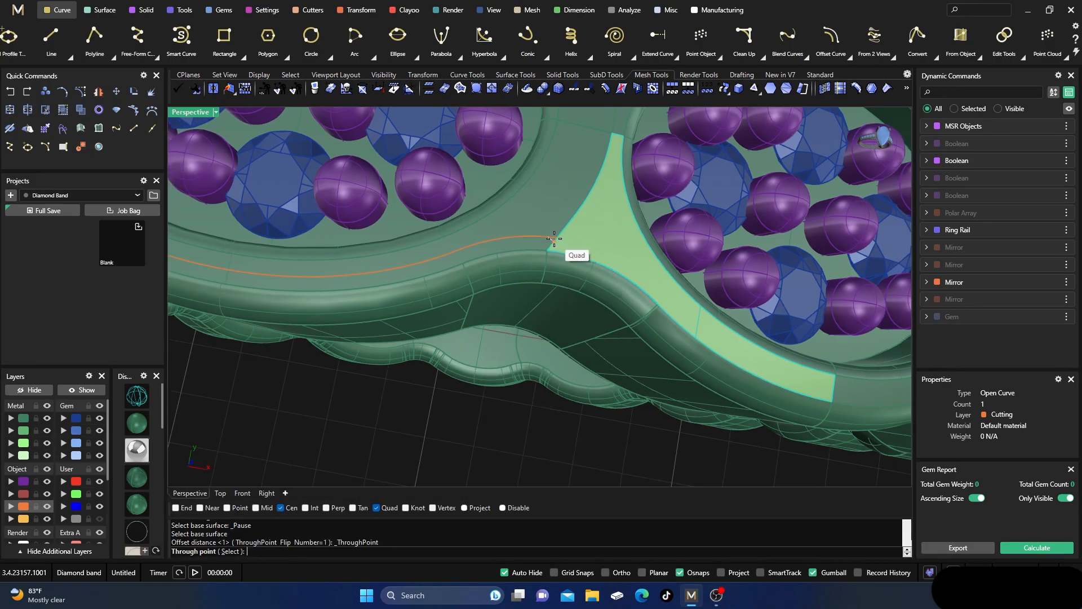
pyautogui.scroll(3, 559, 237)
pyautogui.scroll(-2, 549, 240)
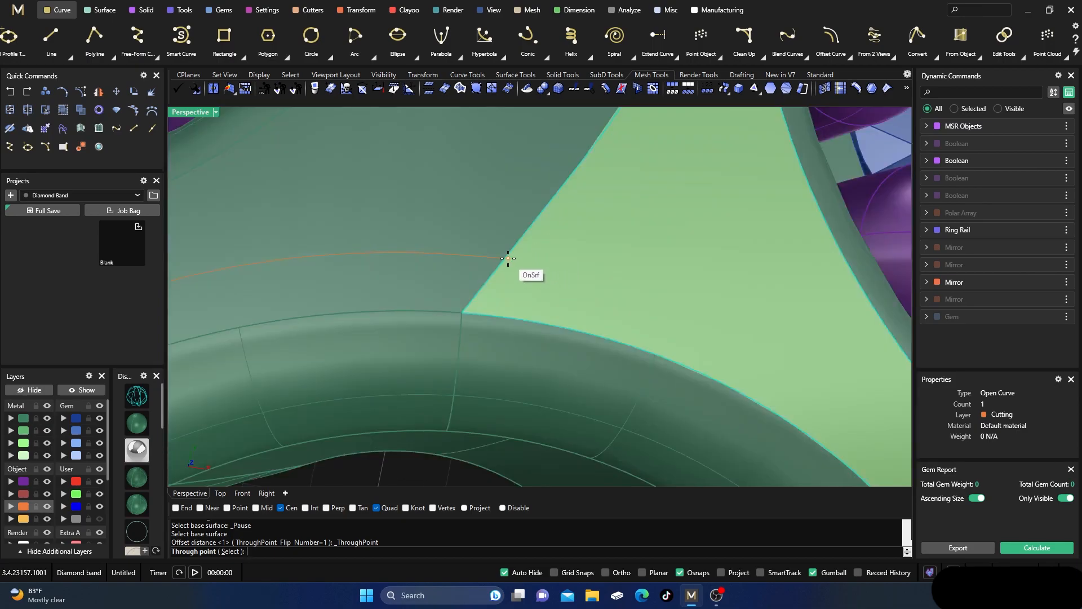
pyautogui.click(503, 258)
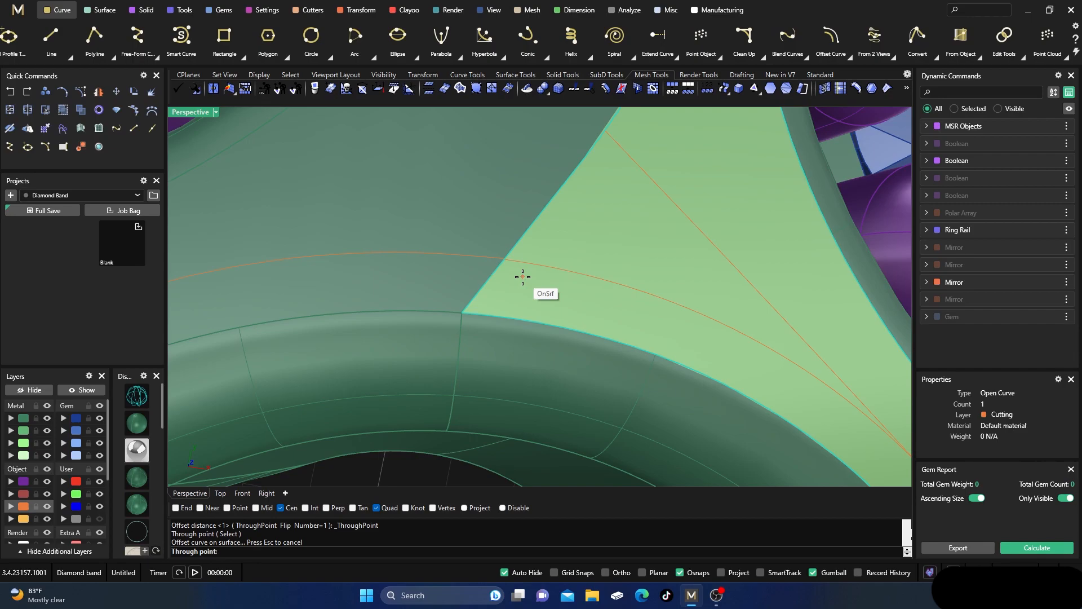
pyautogui.click(522, 277)
# - Delete the stray diagonal curve that crosses the extracted surface beside the new offset curve
pyautogui.scroll(-8, 532, 261)
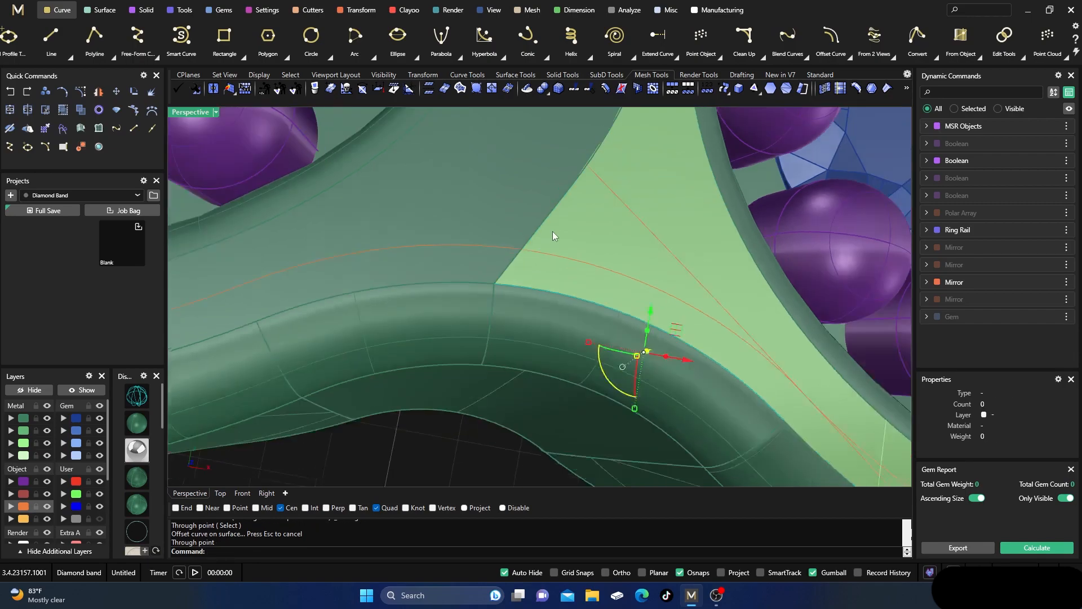
pyautogui.scroll(2, 578, 233)
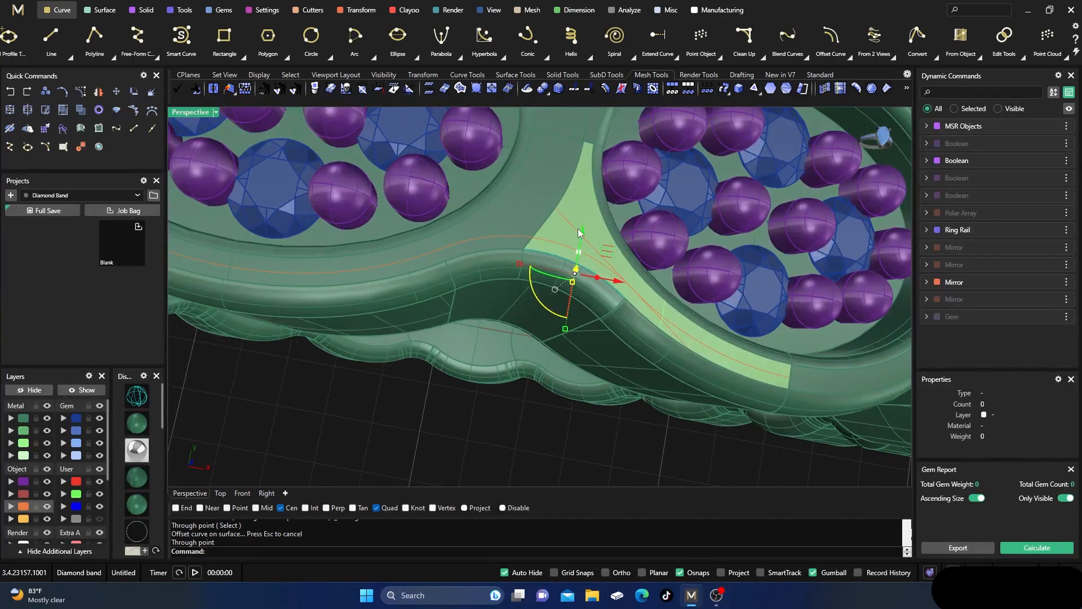
pyautogui.click(572, 222)
pyautogui.click(573, 228)
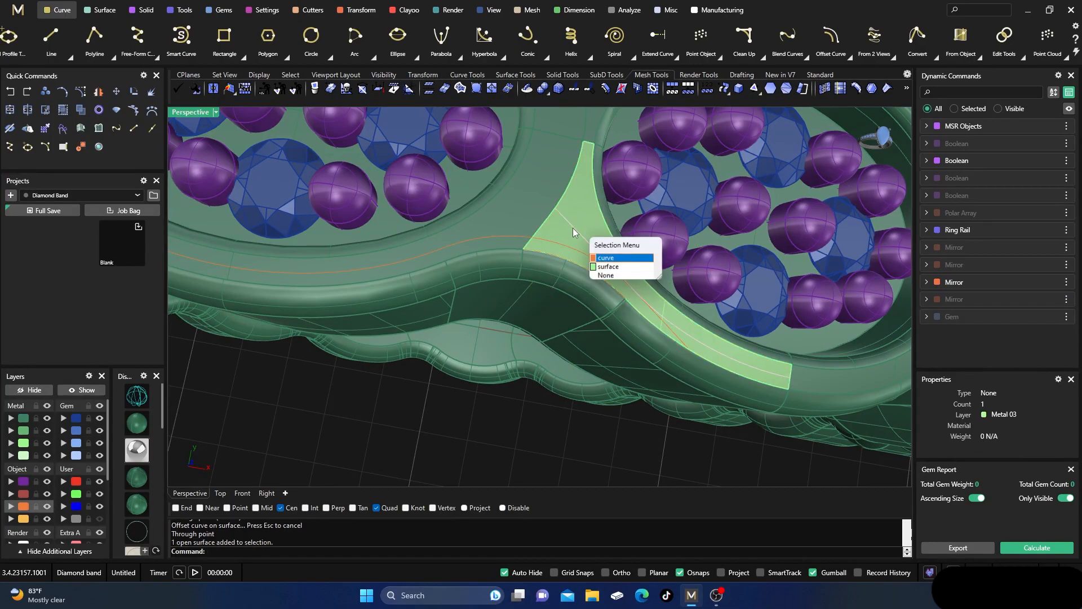
pyautogui.click(601, 259)
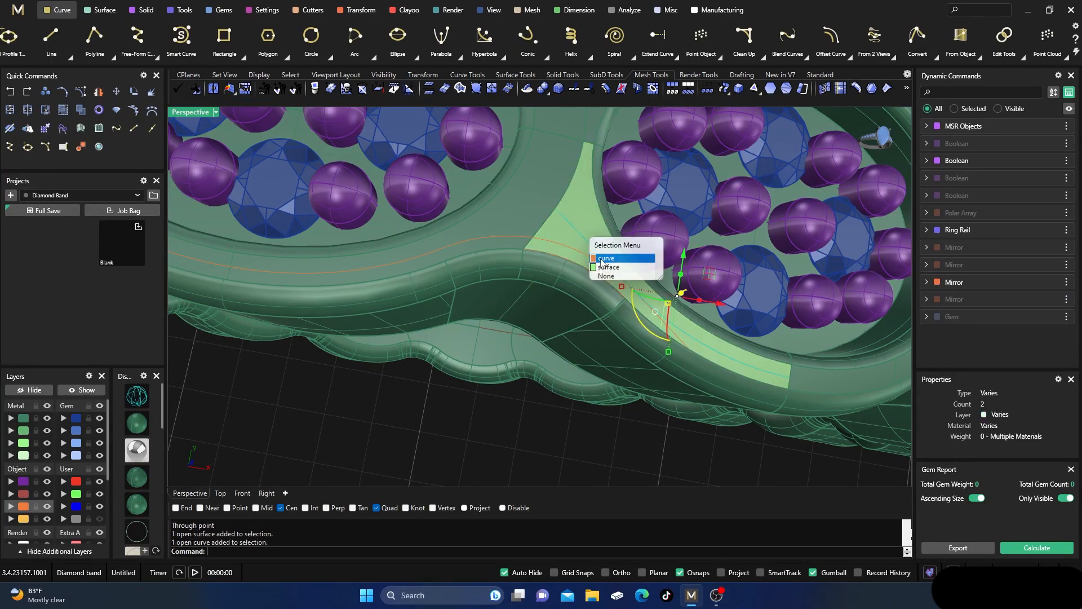
pyautogui.press('Delete')
# - Try to offset the duplicated edge at the opposite junction on its surface through the edge curve's other end
pyautogui.scroll(-5, 620, 243)
pyautogui.scroll(10, 603, 249)
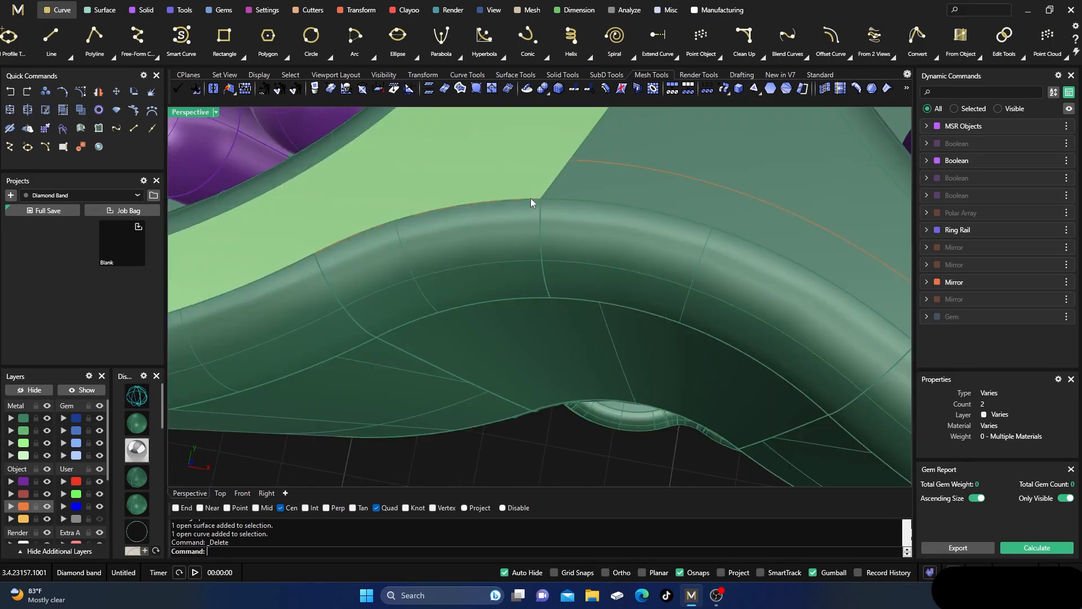
pyautogui.click(530, 198)
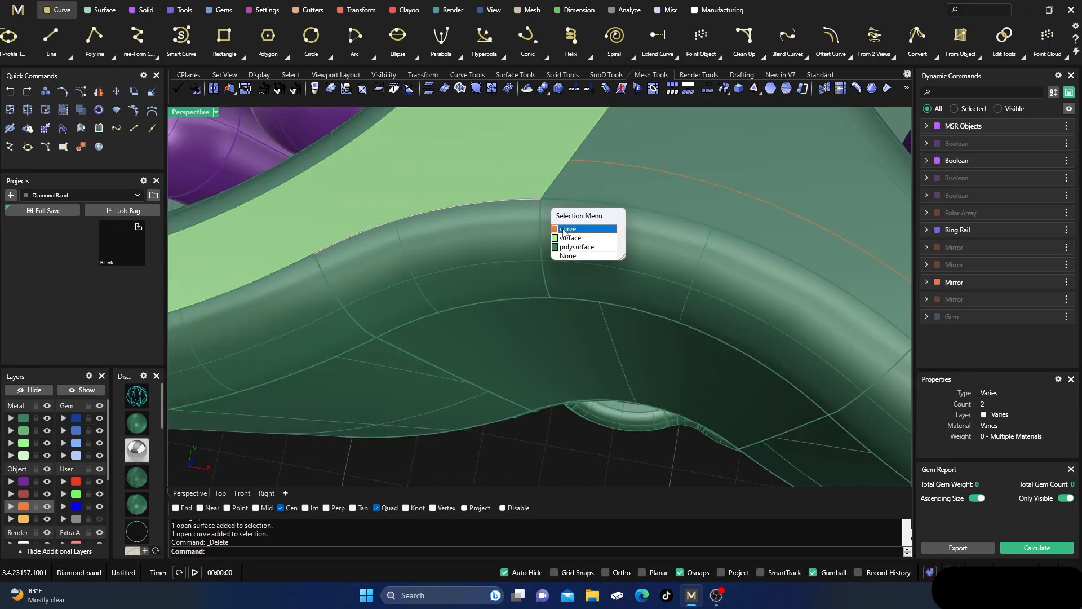
pyautogui.click(561, 230)
pyautogui.rightClick(551, 239)
pyautogui.click(525, 173)
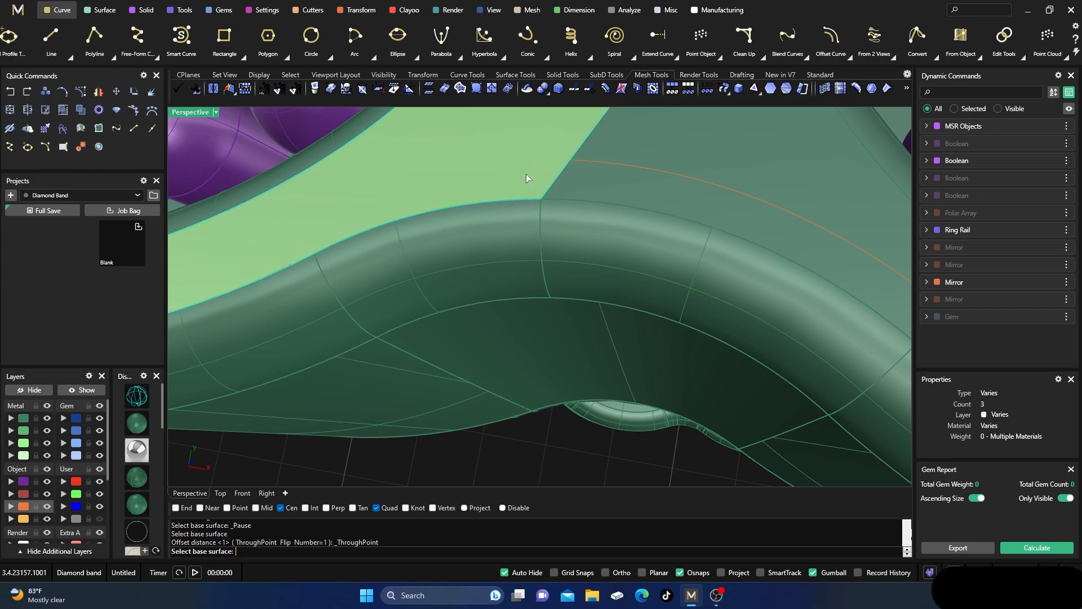
pyautogui.click(565, 159)
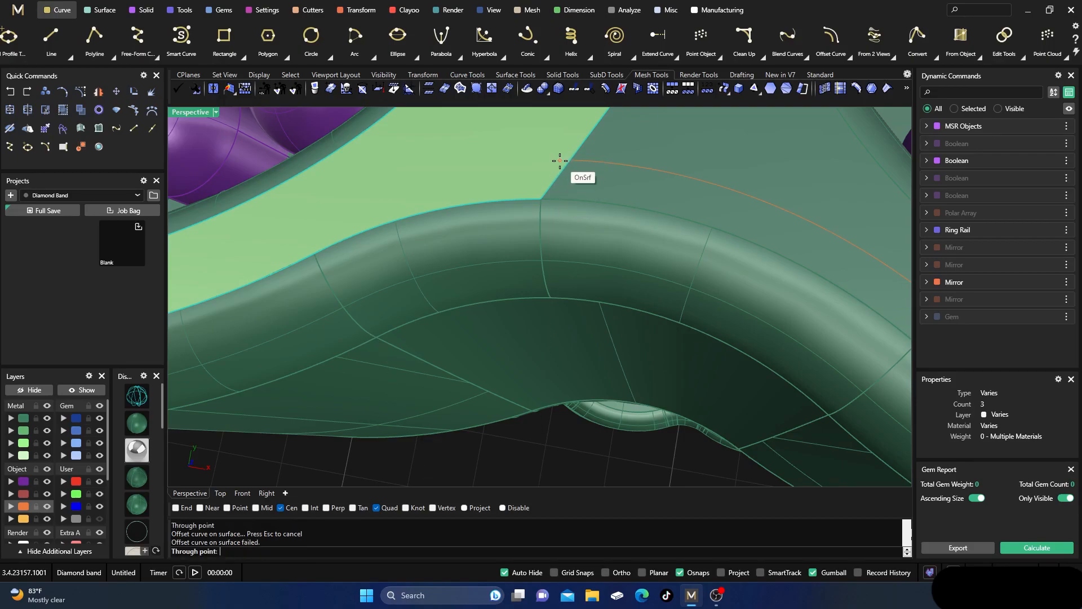
pyautogui.moveTo(542, 192); pyautogui.dragTo(564, 198, button='right')
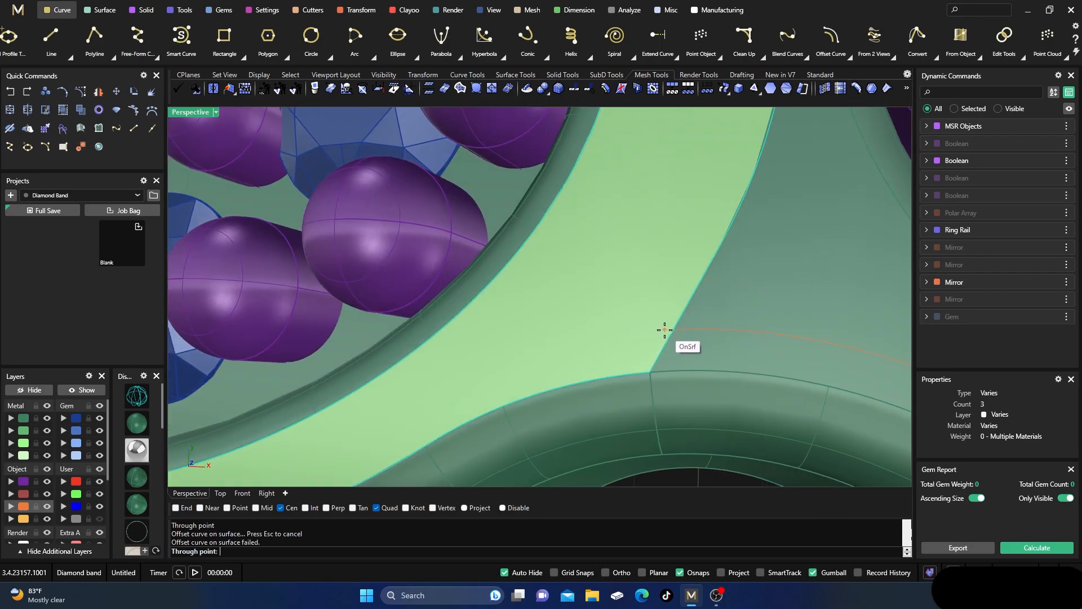
pyautogui.press('Escape')
# - Try the opposite junction's surface offset again, using the Select option to pick the through point
pyautogui.press('Return')
pyautogui.click(641, 330)
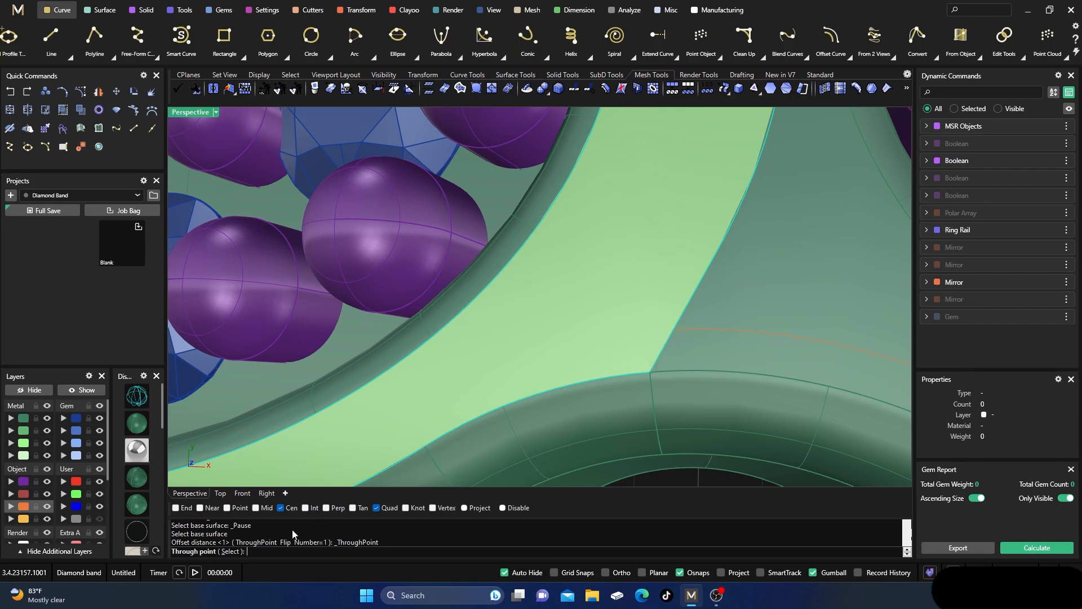
pyautogui.click(232, 551)
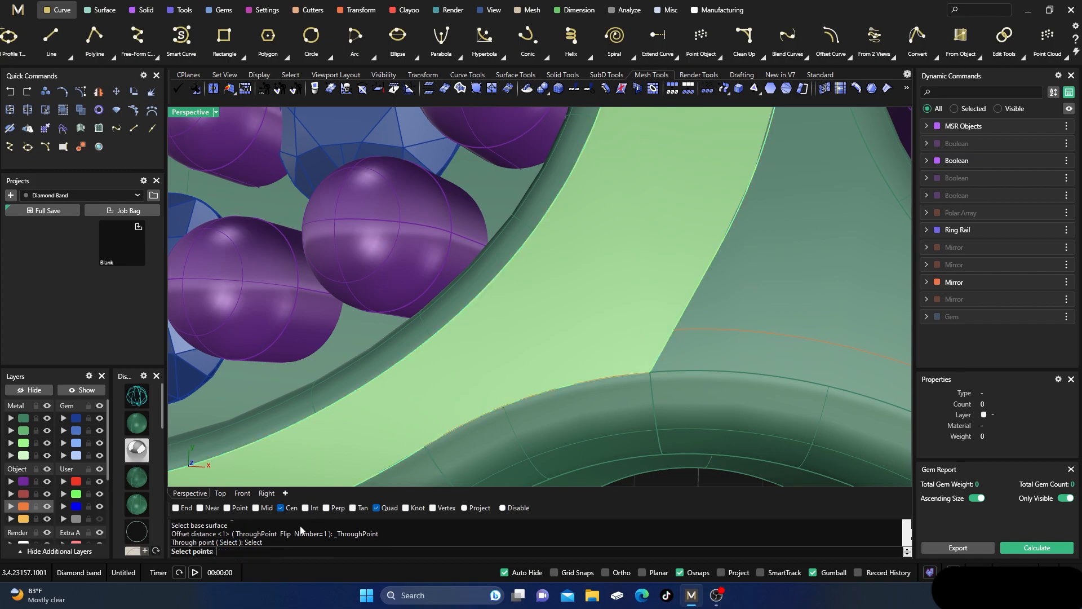
pyautogui.click(665, 332)
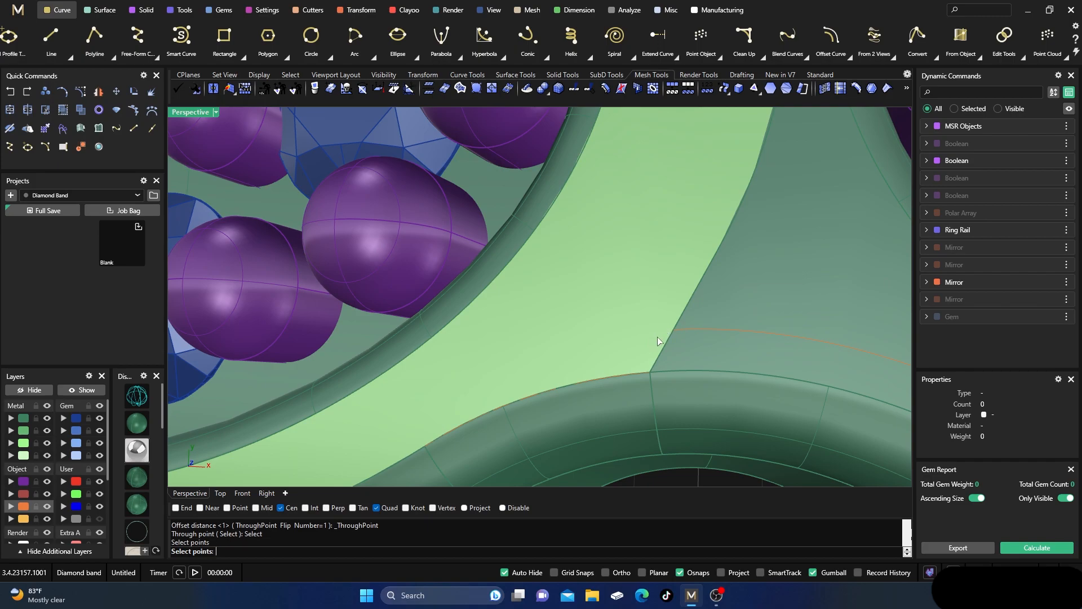
pyautogui.press('Escape')
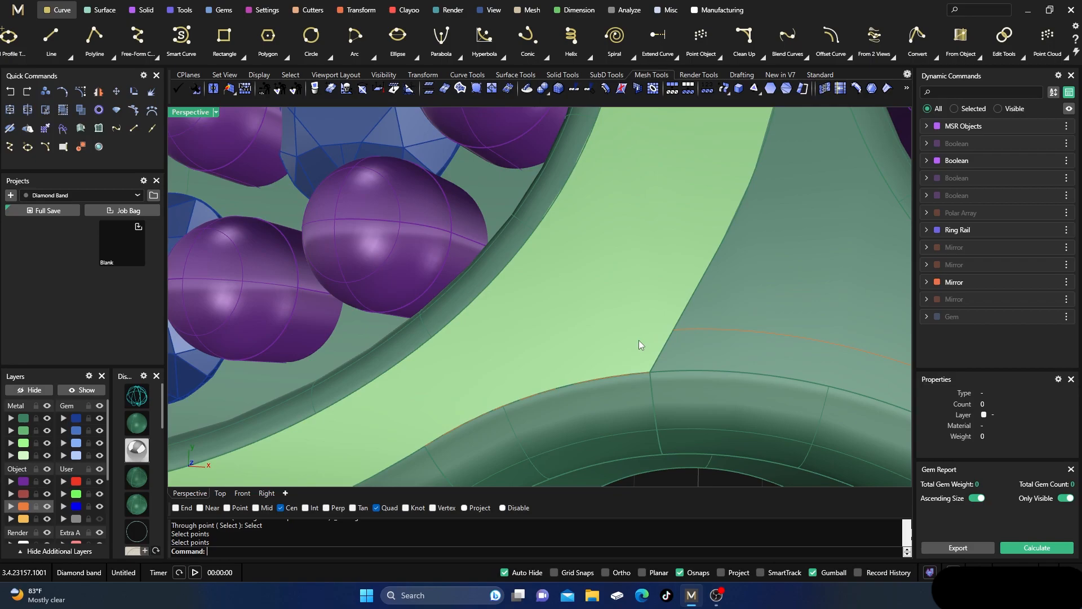
# - Reselect the opposite junction's duplicated edge and try Offset Curve On Surface with the ThroughPoint option at the edge curve's end
pyautogui.click(629, 373)
pyautogui.click(665, 406)
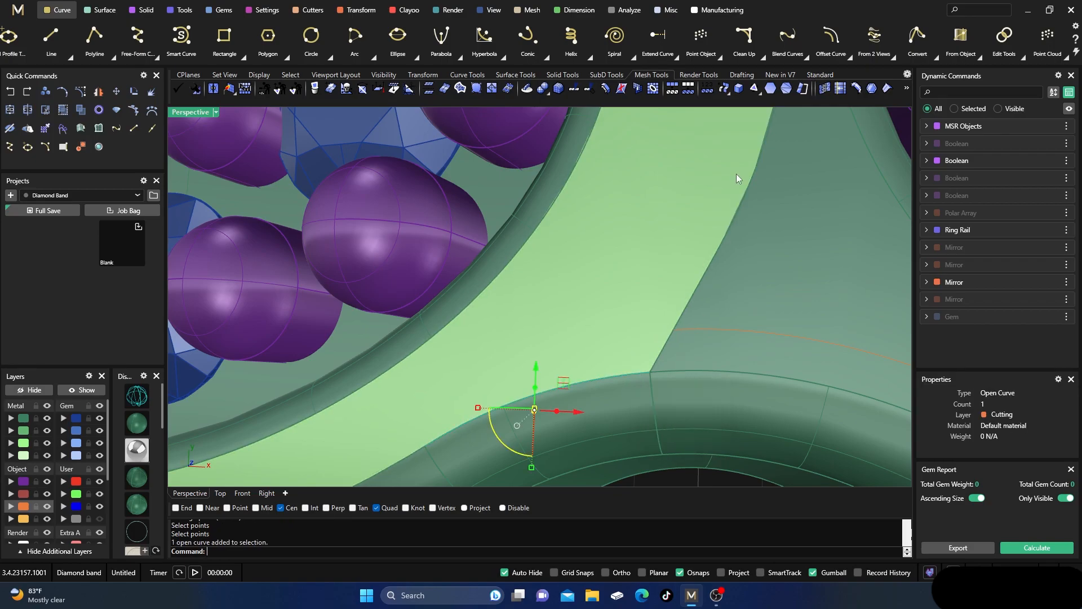
pyautogui.click(849, 56)
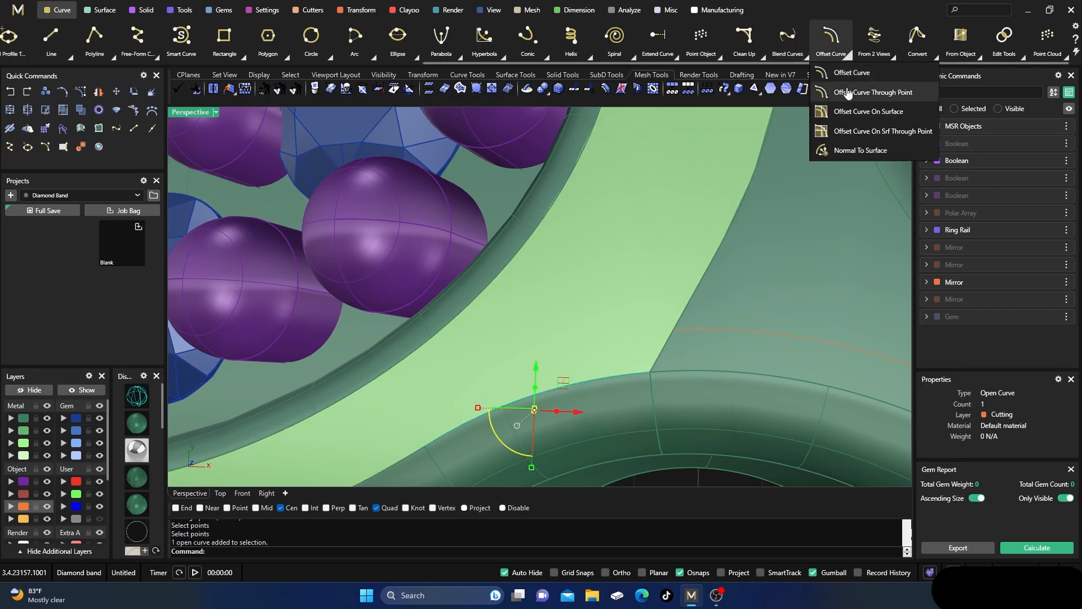
pyautogui.click(849, 112)
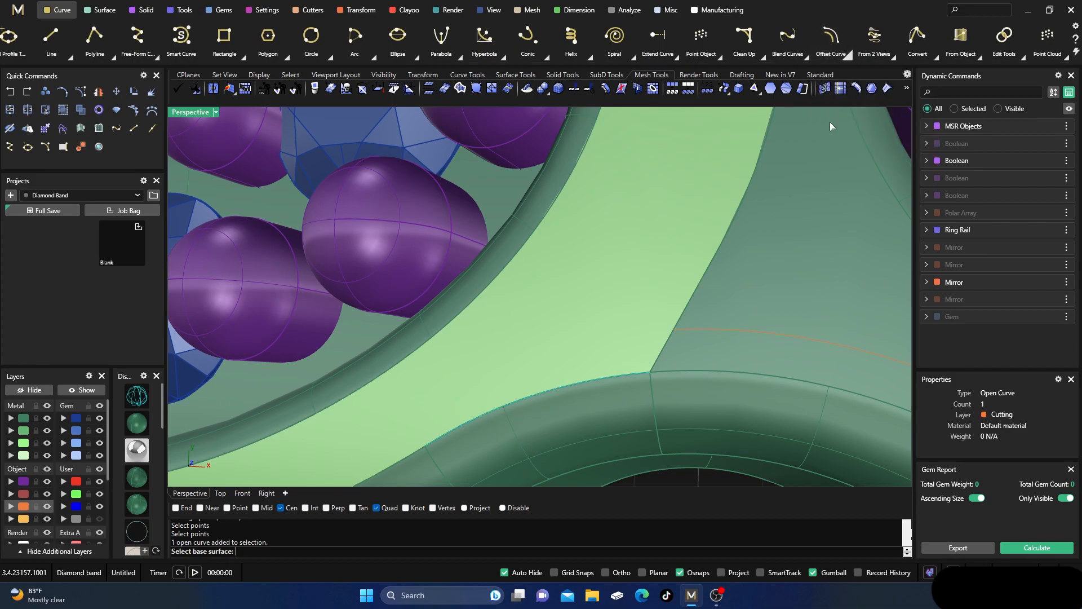
pyautogui.click(623, 360)
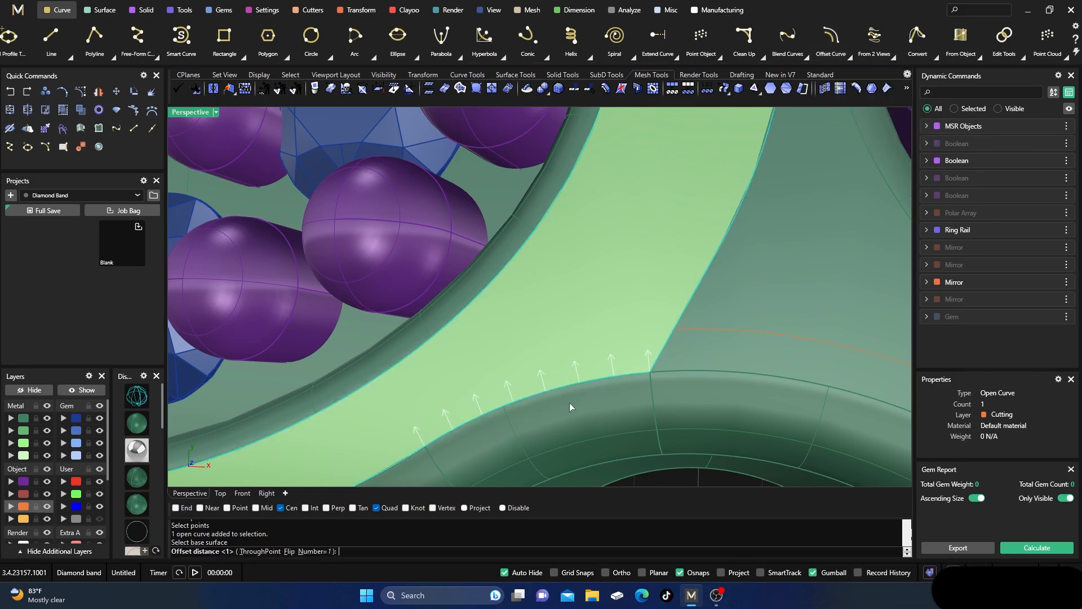
pyautogui.click(269, 553)
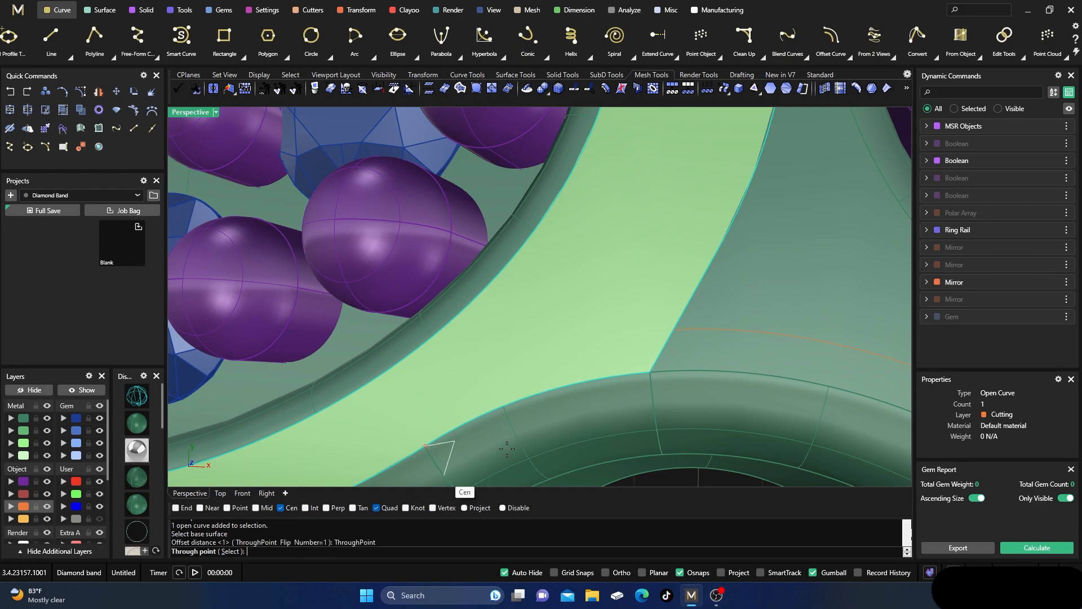
pyautogui.click(671, 329)
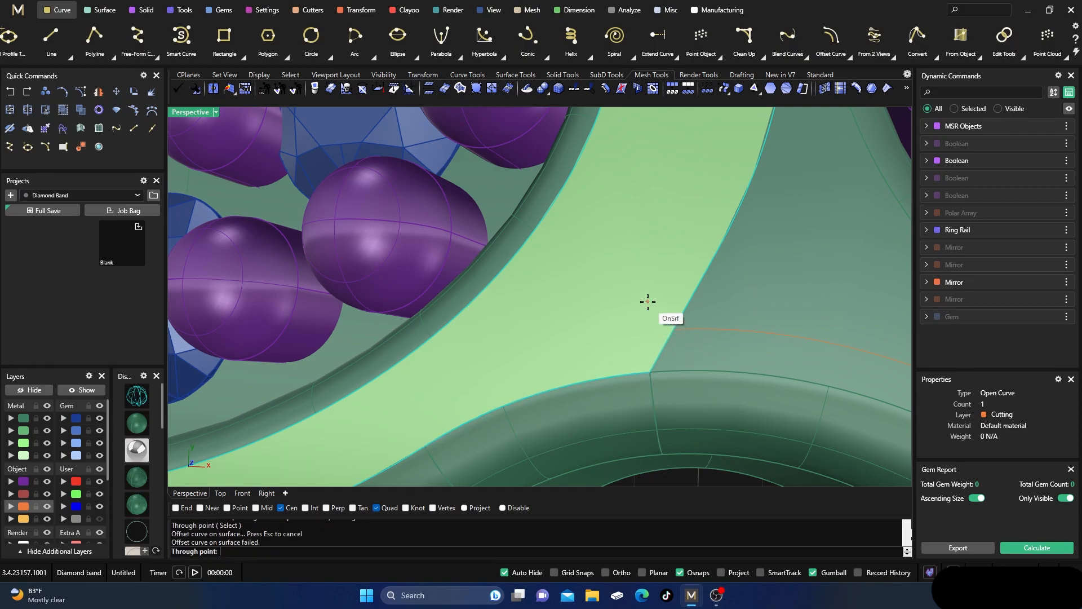
pyautogui.scroll(-5, 644, 303)
pyautogui.moveTo(644, 303); pyautogui.dragTo(789, 311, button='right')
pyautogui.scroll(8, 683, 167)
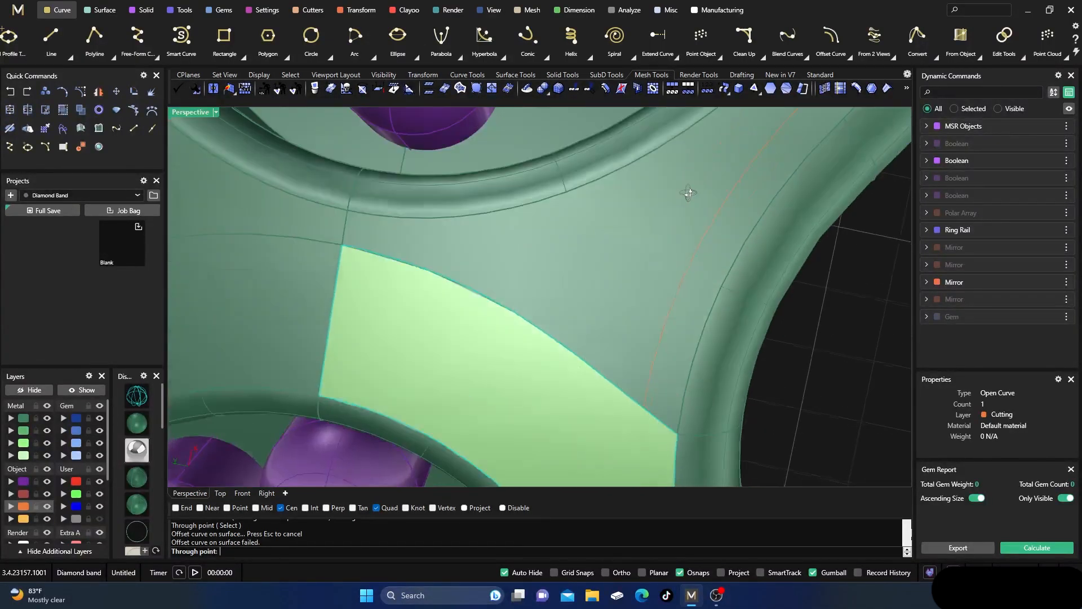
pyautogui.moveTo(688, 193); pyautogui.dragTo(686, 190, button='right')
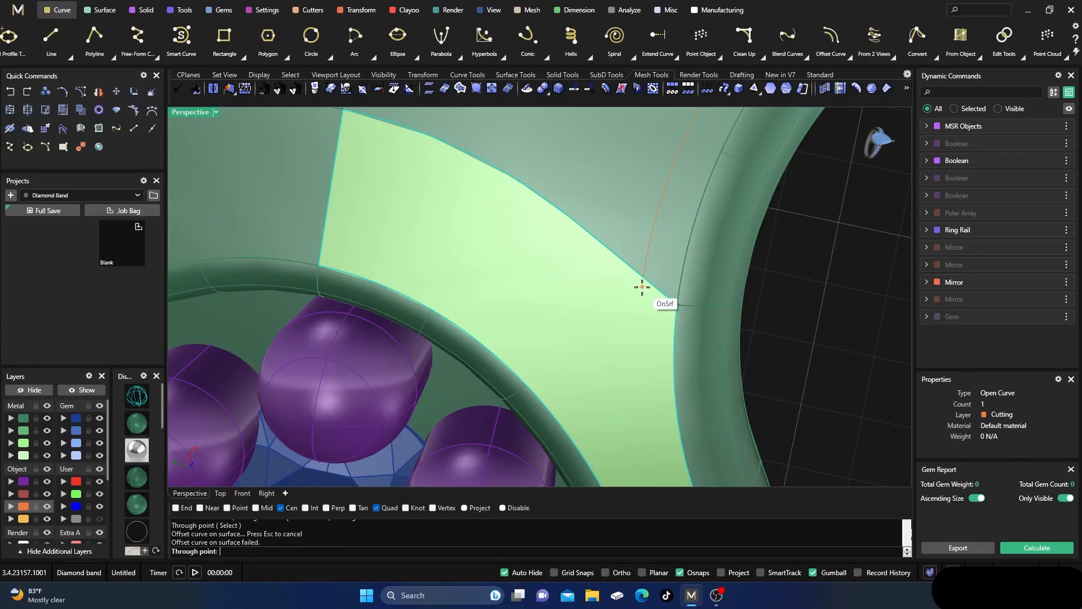
pyautogui.press('Escape')
# - Move the duplicated junction edge curve freehand across its extracted surface so it lines up with the guide curve's end
pyautogui.moveTo(647, 404); pyautogui.dragTo(614, 378)
pyautogui.click(781, 274)
pyautogui.moveTo(781, 327); pyautogui.dragTo(597, 279, button='right')
pyautogui.scroll(-12, 641, 272)
pyautogui.scroll(-5, 556, 262)
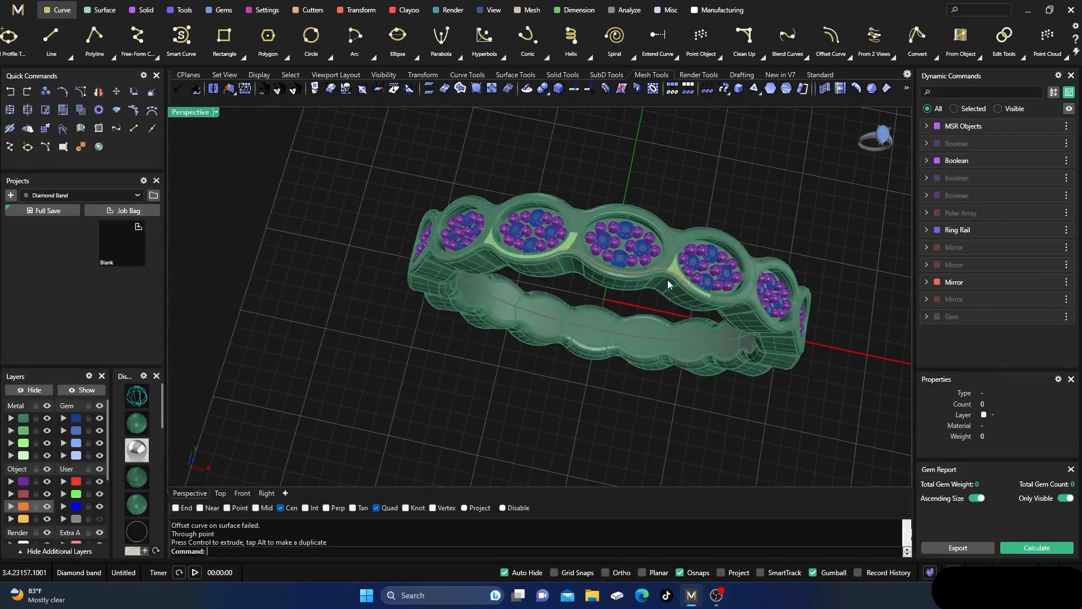
# - Join the moved junction curve to the adjoining guide curve along the scalloped edge
pyautogui.scroll(10, 668, 278)
pyautogui.scroll(6, 674, 273)
pyautogui.scroll(-4, 581, 201)
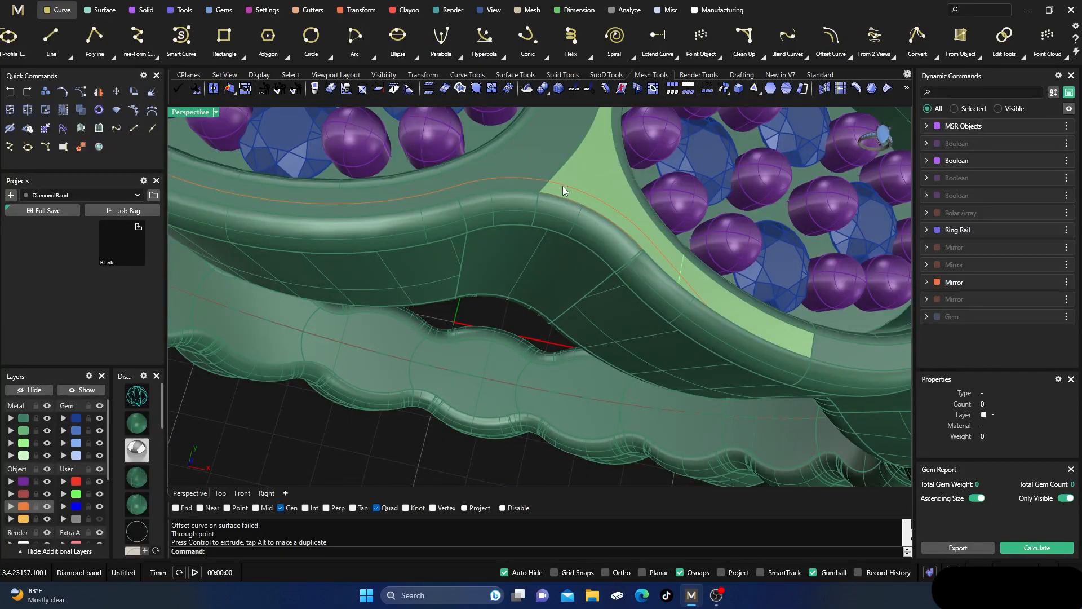
pyautogui.click(562, 186)
pyautogui.click(593, 217)
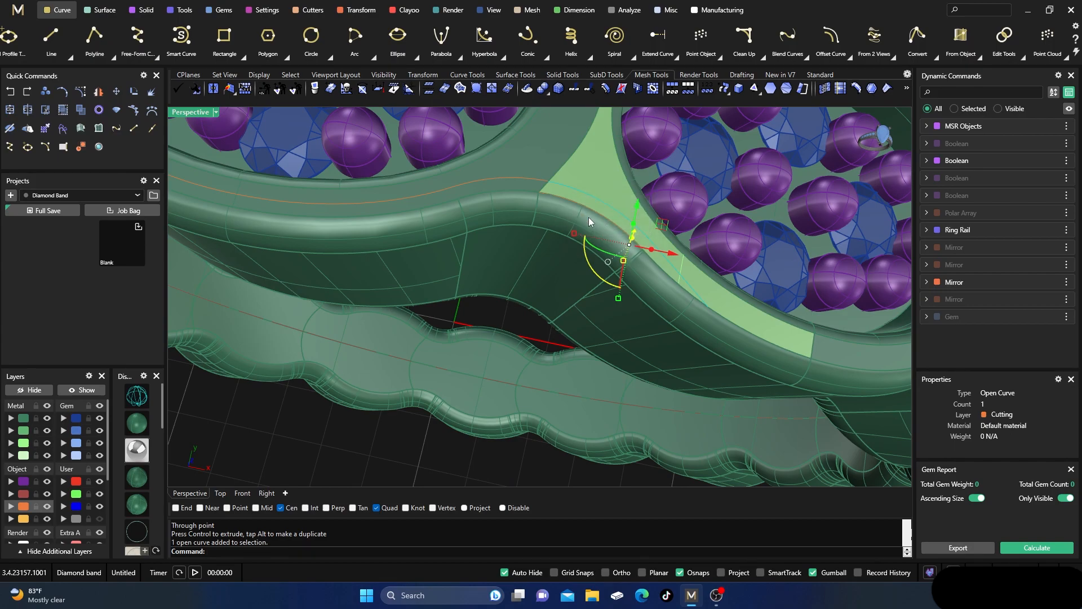
pyautogui.click(530, 176)
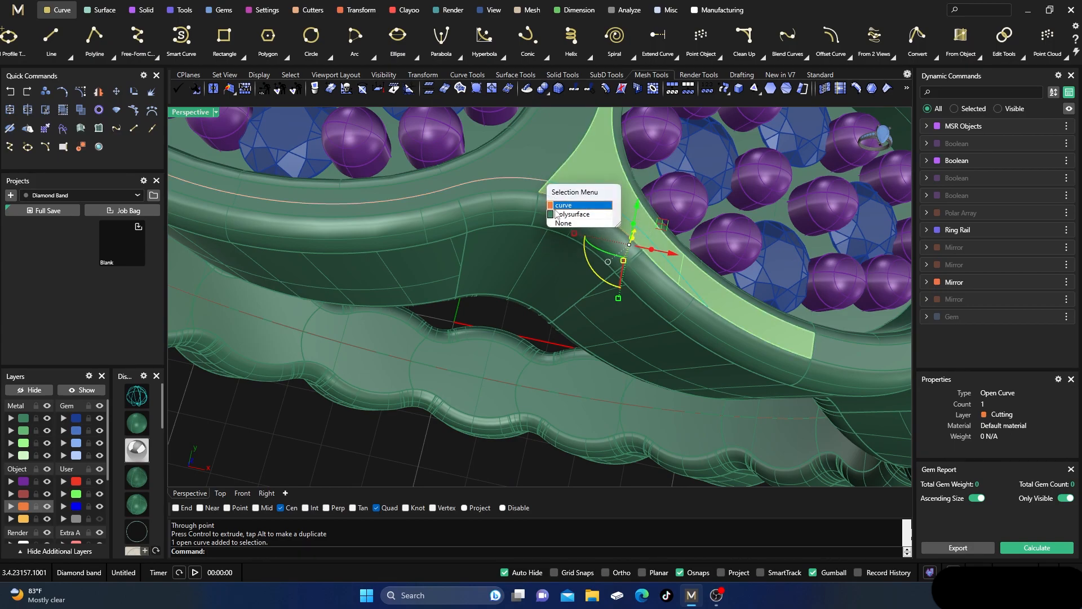
pyautogui.click(555, 206)
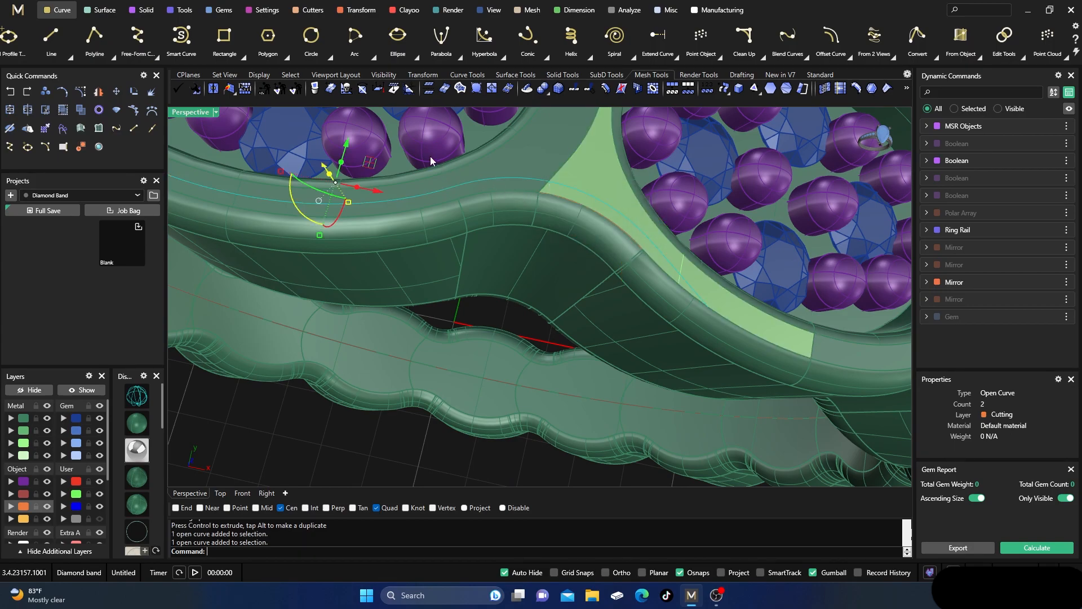
pyautogui.click(10, 113)
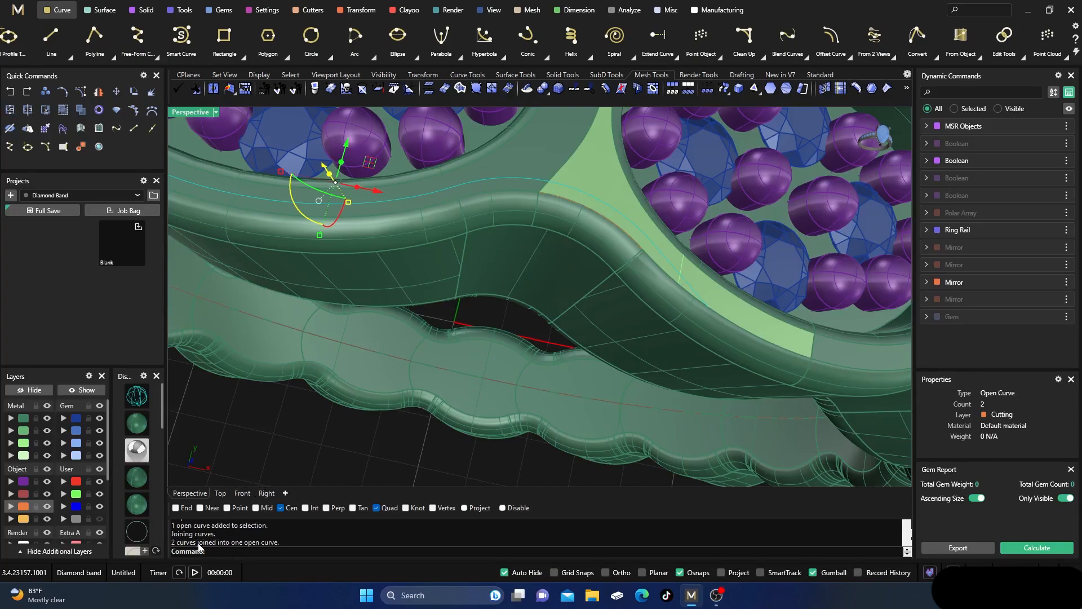
pyautogui.click(348, 460)
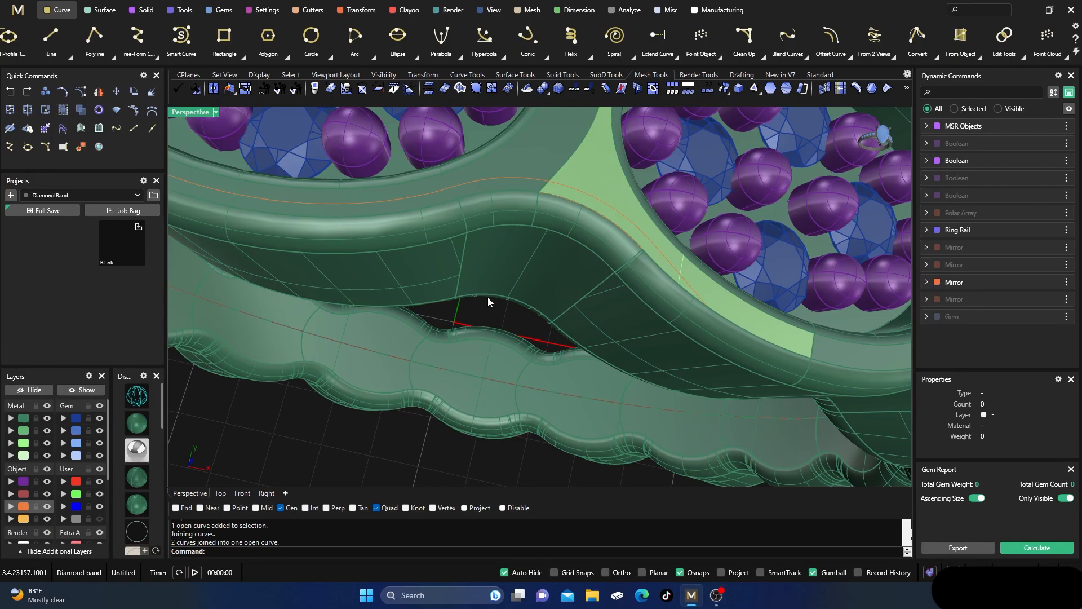
pyautogui.click(547, 182)
pyautogui.click(510, 310)
# - Blend the guide curve's end to the offset curve across the gap at the other junction with Curvature continuity
pyautogui.scroll(-8, 604, 278)
pyautogui.moveTo(580, 292); pyautogui.dragTo(582, 282, button='right')
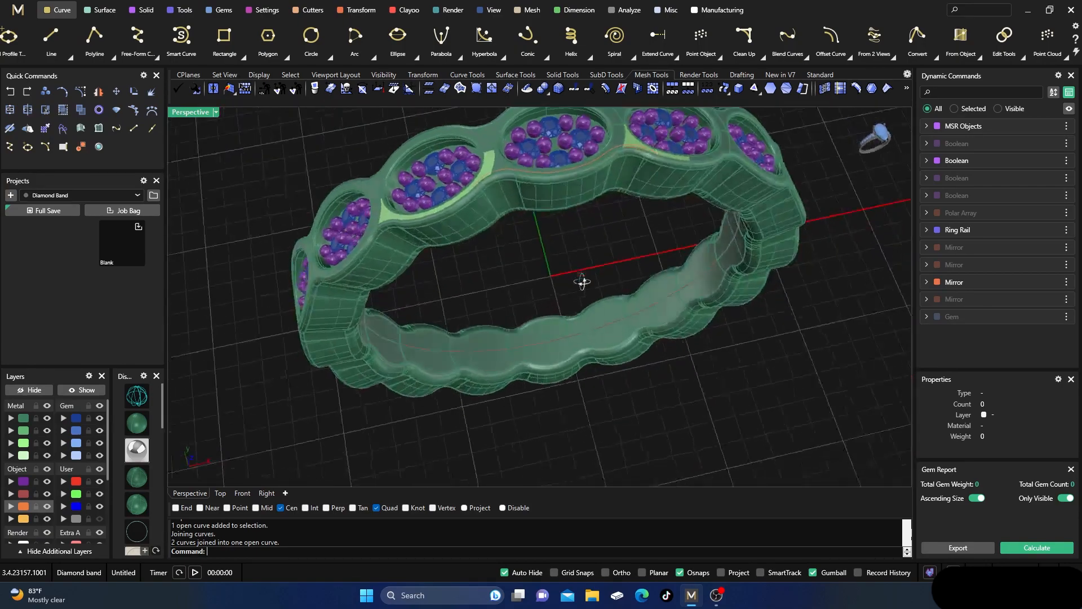
pyautogui.scroll(10, 520, 184)
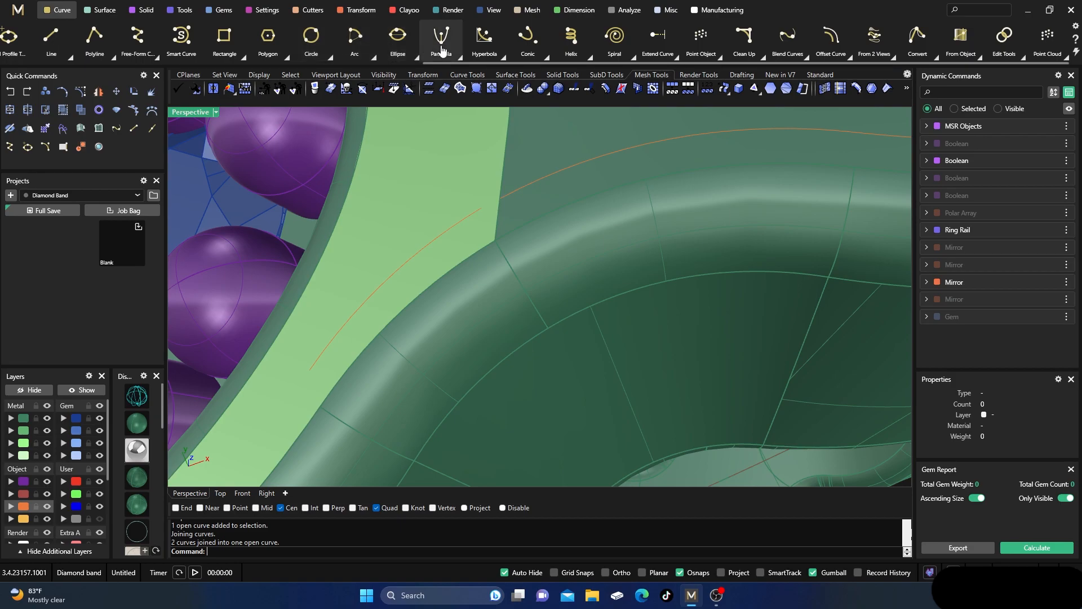
pyautogui.scroll(3, 653, 54)
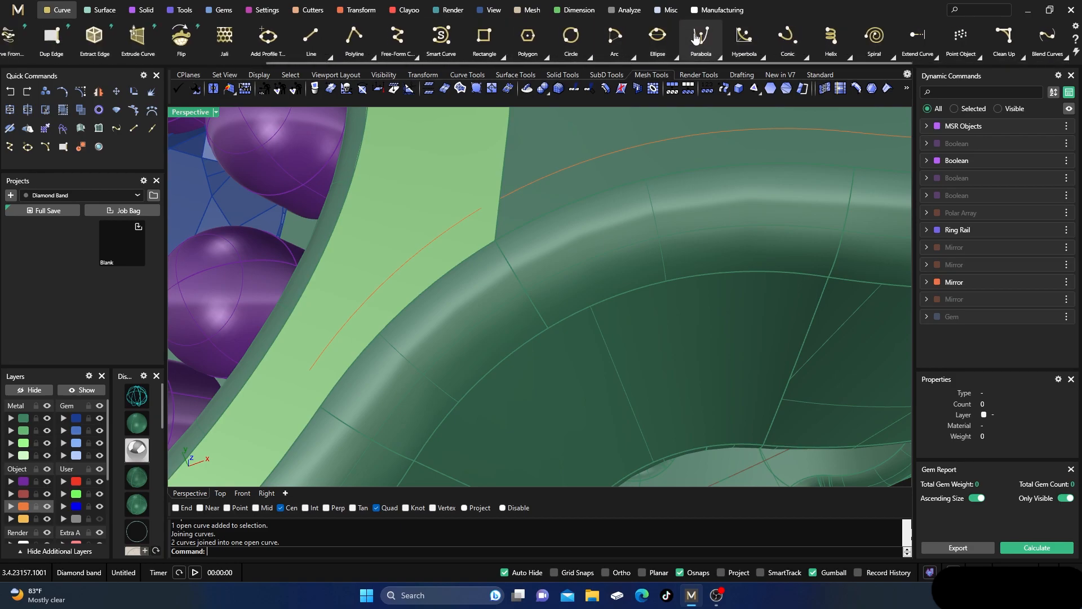
pyautogui.click(1047, 37)
pyautogui.click(505, 201)
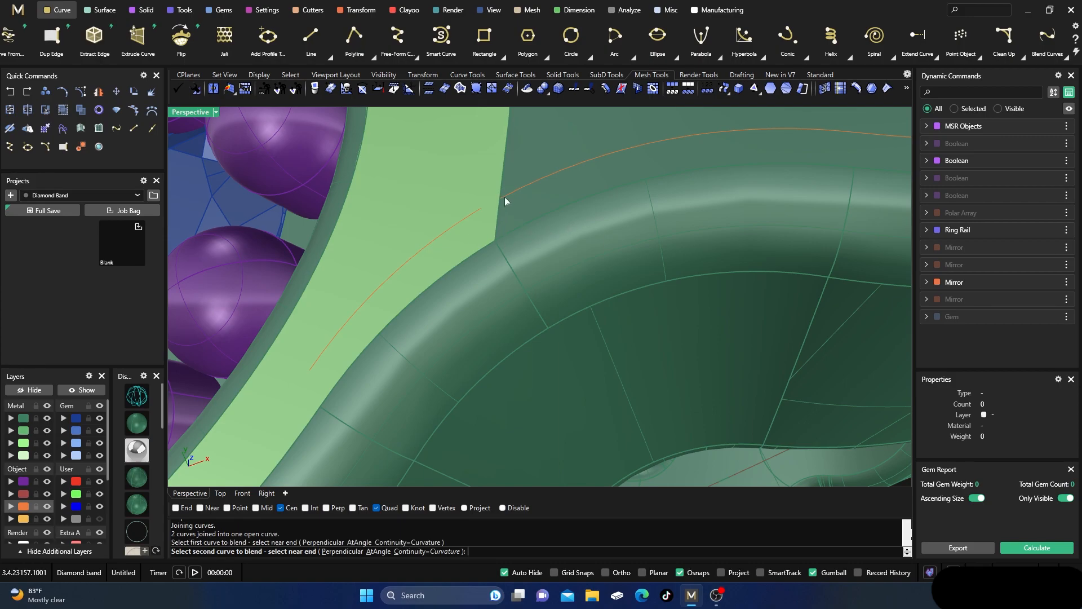
pyautogui.click(477, 211)
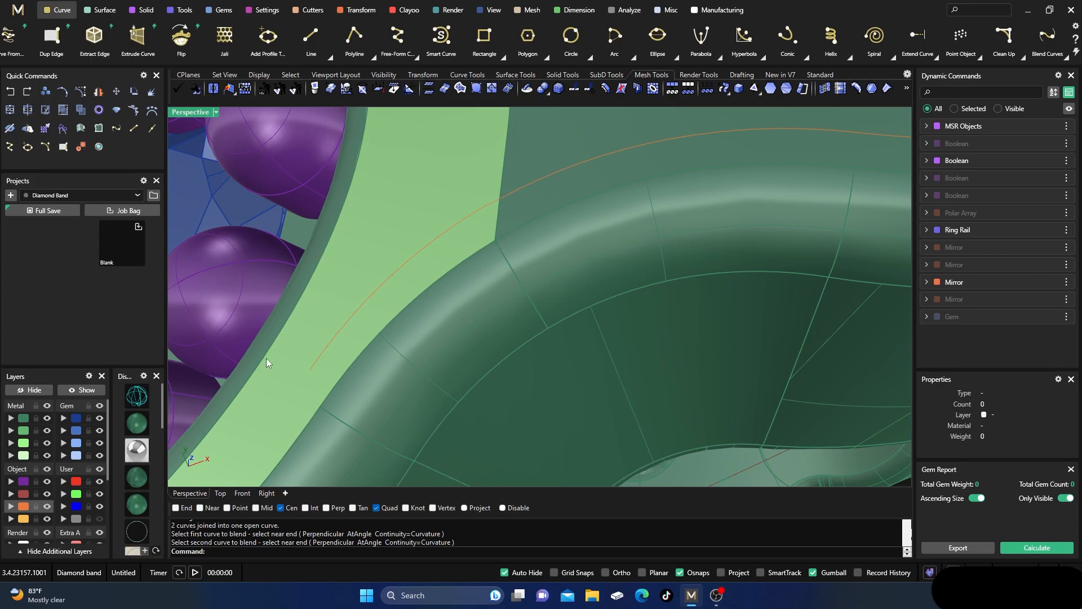
# - Select all curves on the Cutting layer, join them, and check that the guide curve selects as one piece
pyautogui.click(22, 506)
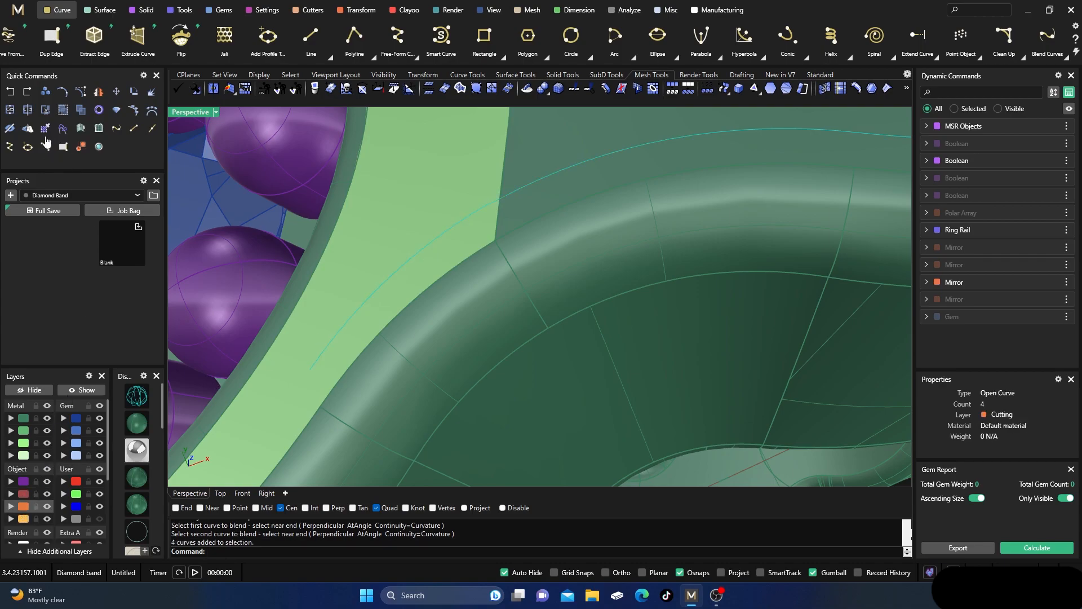
pyautogui.click(9, 111)
pyautogui.scroll(-10, 350, 244)
pyautogui.press('Escape')
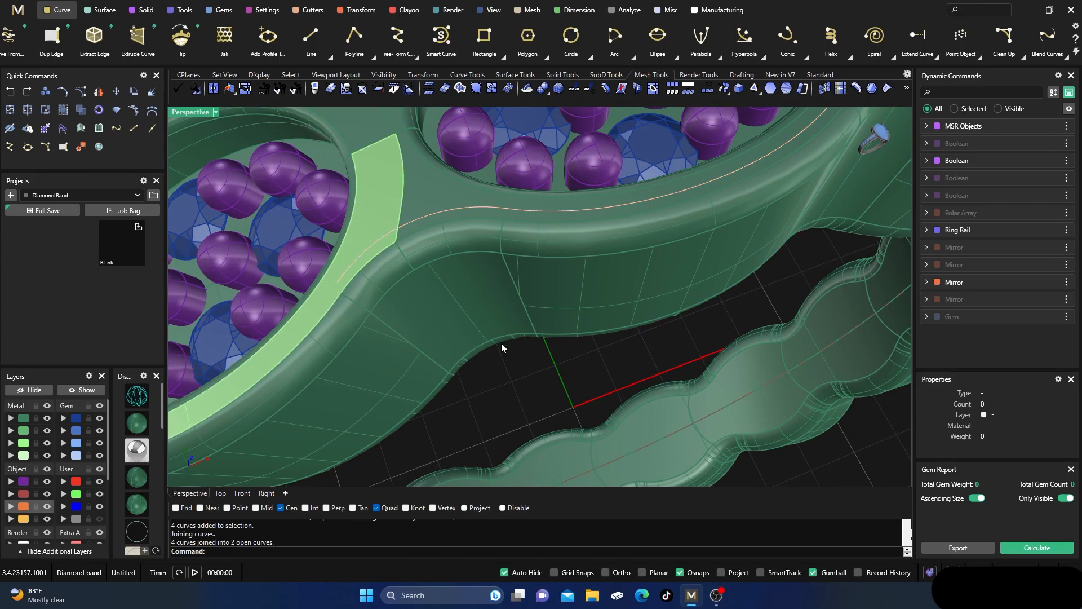
pyautogui.click(465, 347)
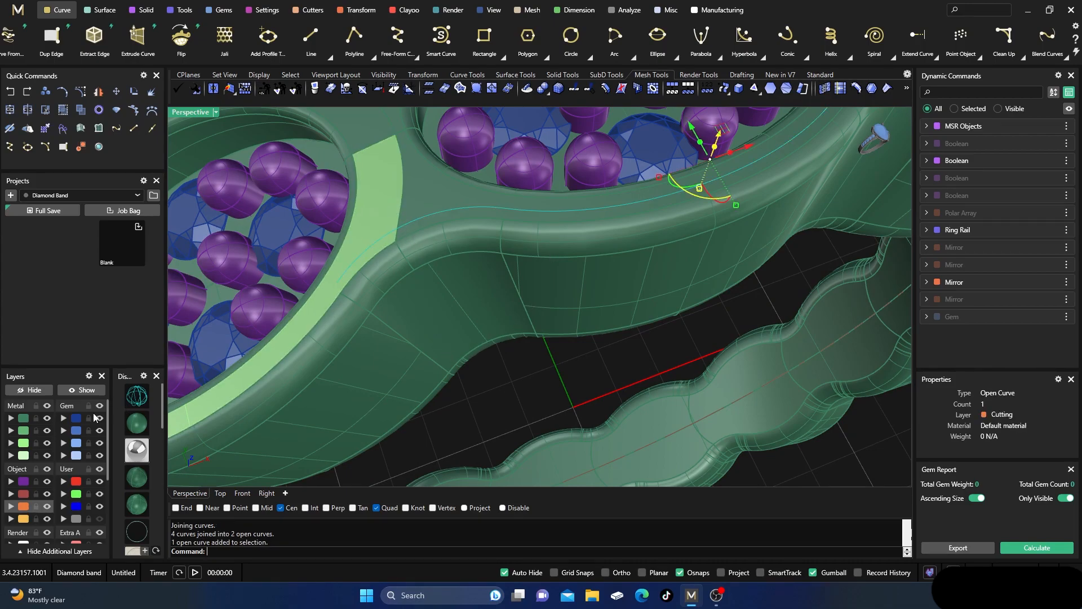
# - Join the two extracted junction surfaces back to the ring body and assign the joined polysurface to layer Metal 01
pyautogui.click(25, 453)
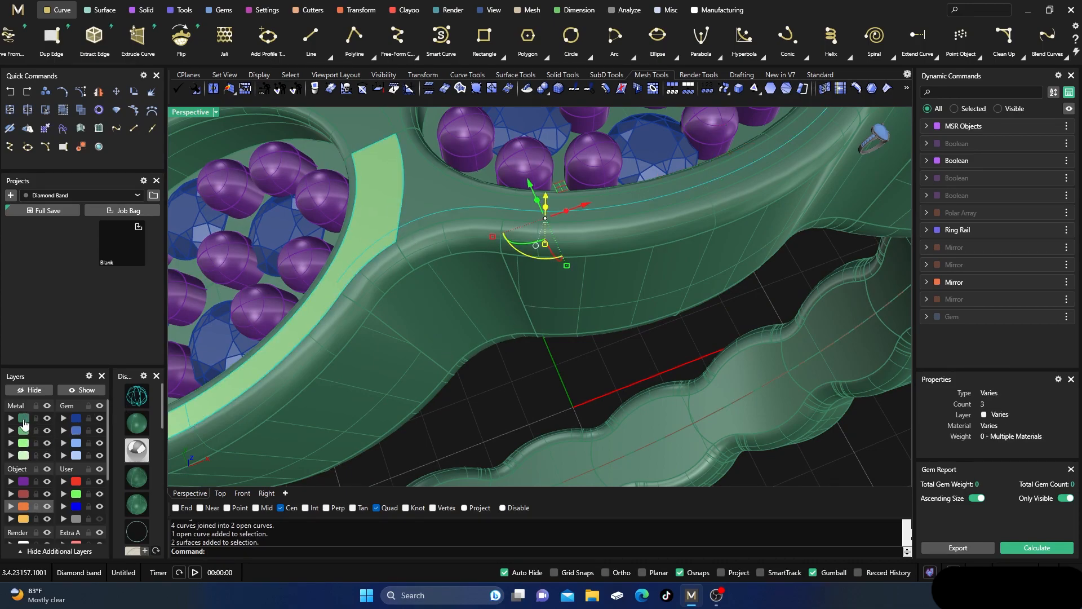
pyautogui.click(25, 424)
pyautogui.click(17, 111)
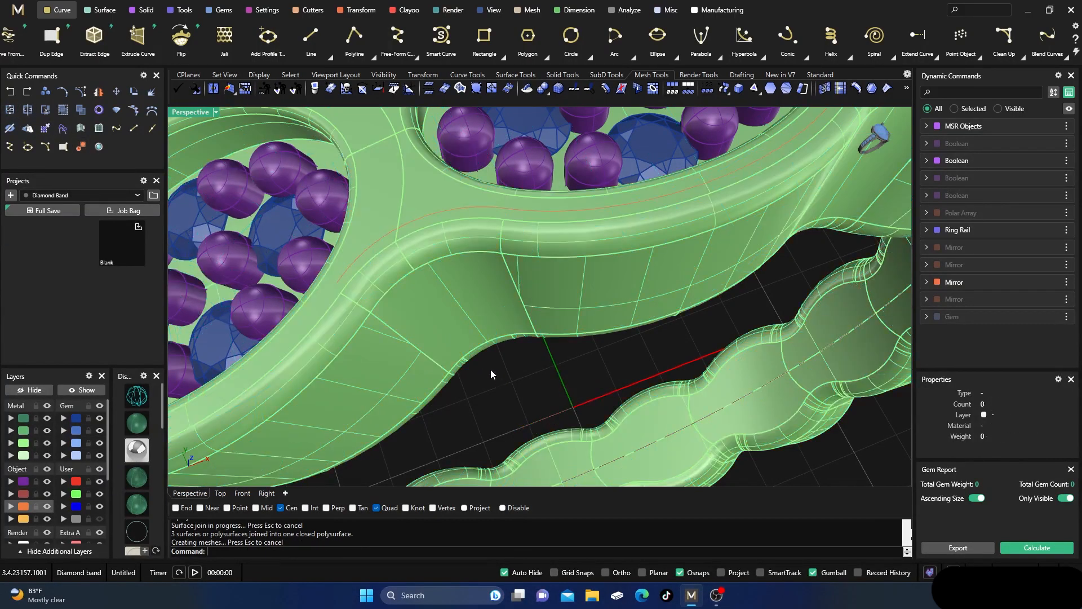
pyautogui.click(10, 418)
pyautogui.click(479, 381)
pyautogui.click(479, 327)
pyautogui.click(488, 370)
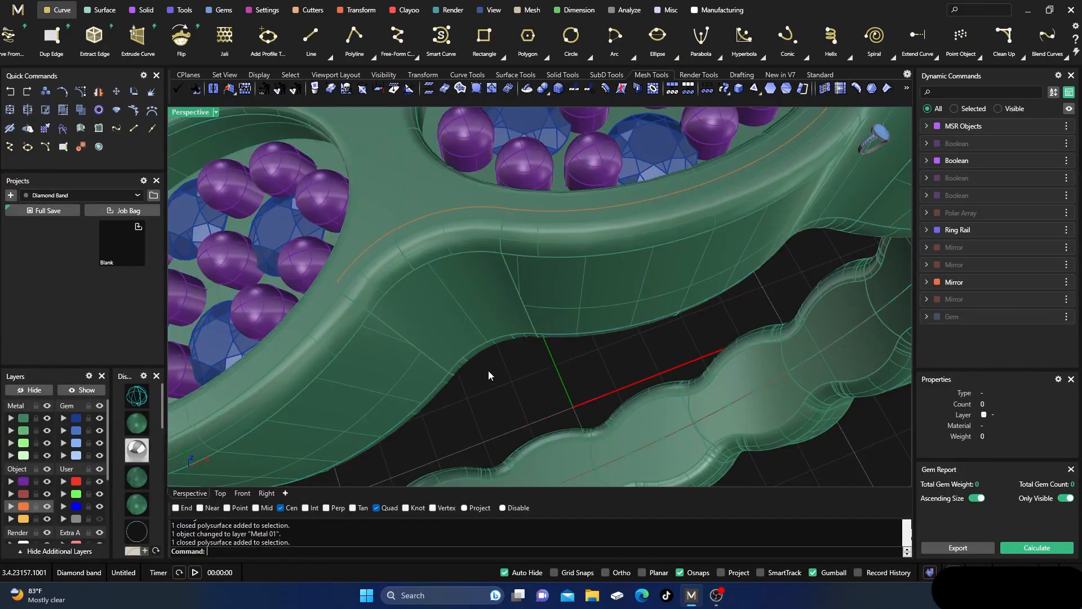
# - Start Object On Curve with the joined guide curve selected to place a row of beads along it
pyautogui.moveTo(485, 310); pyautogui.dragTo(443, 306, button='right')
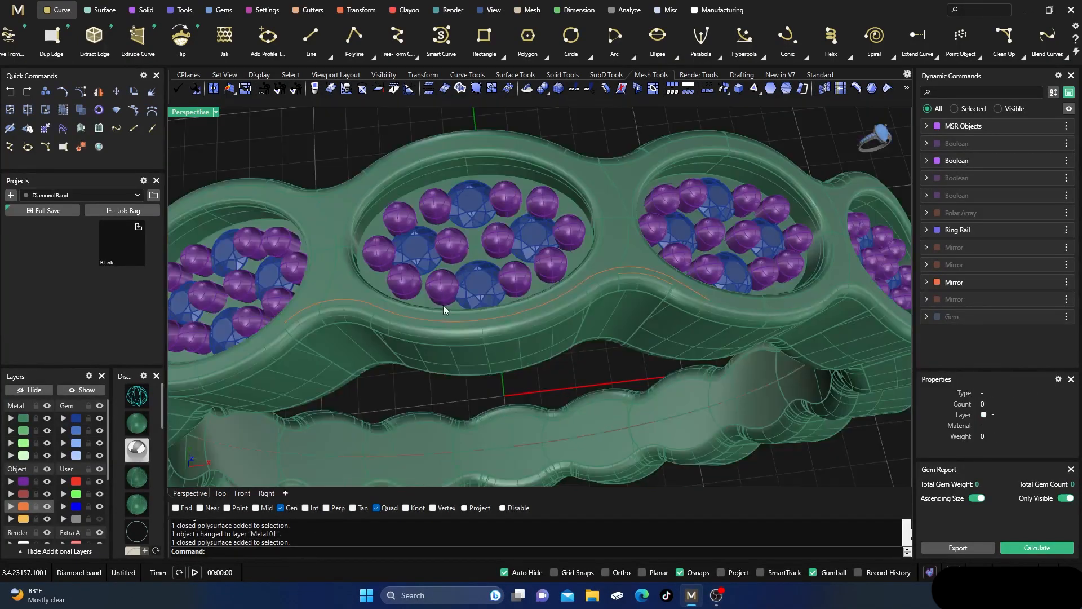
pyautogui.click(498, 318)
pyautogui.click(535, 351)
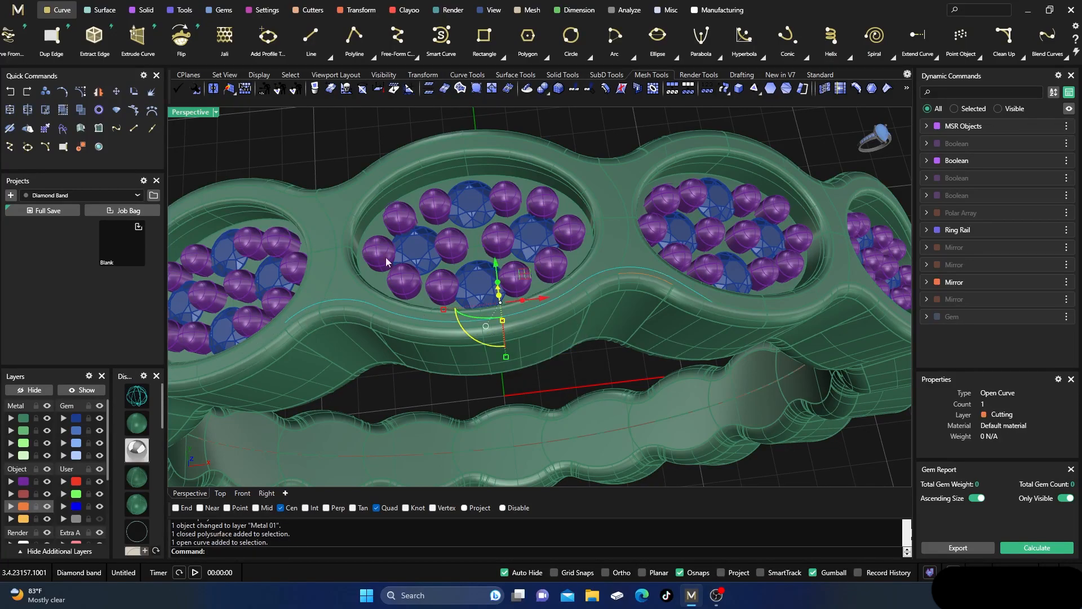
pyautogui.scroll(-3, 485, 228)
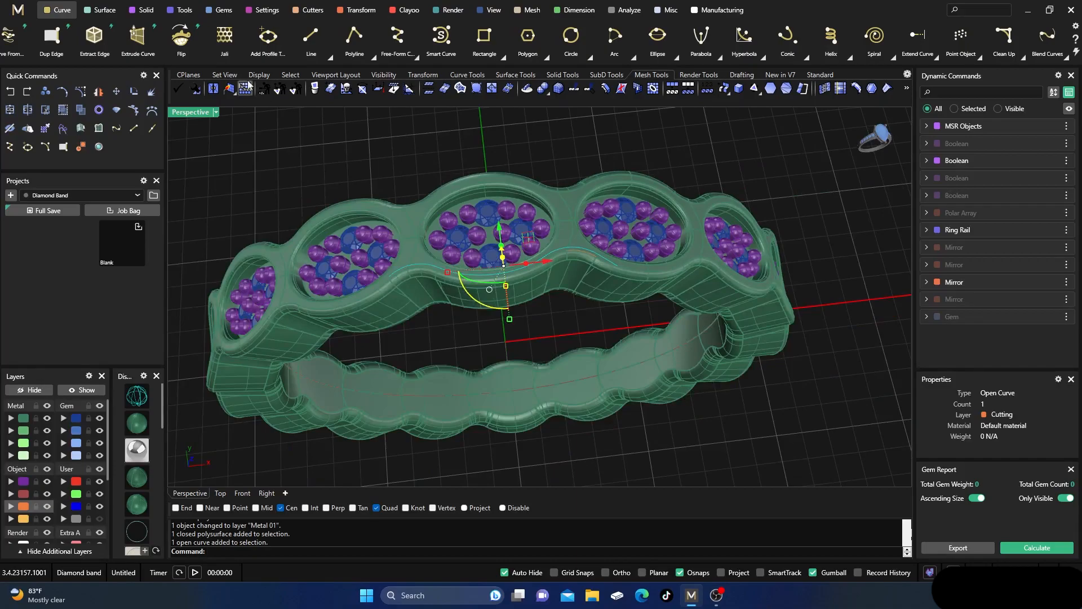
pyautogui.click(154, 16)
pyautogui.scroll(5, 130, 35)
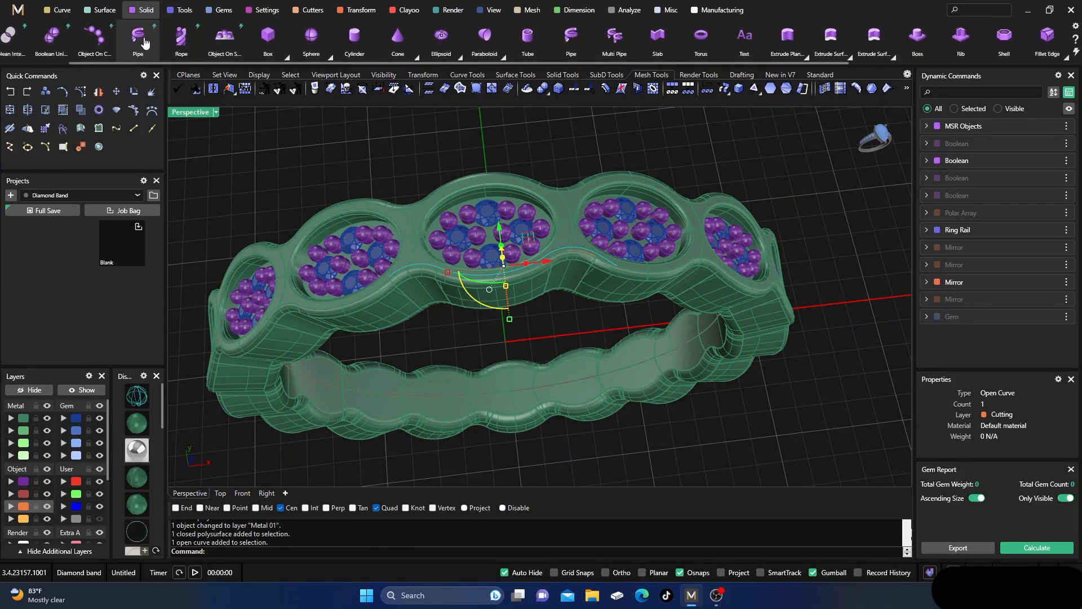
pyautogui.scroll(1, 130, 39)
pyautogui.click(181, 37)
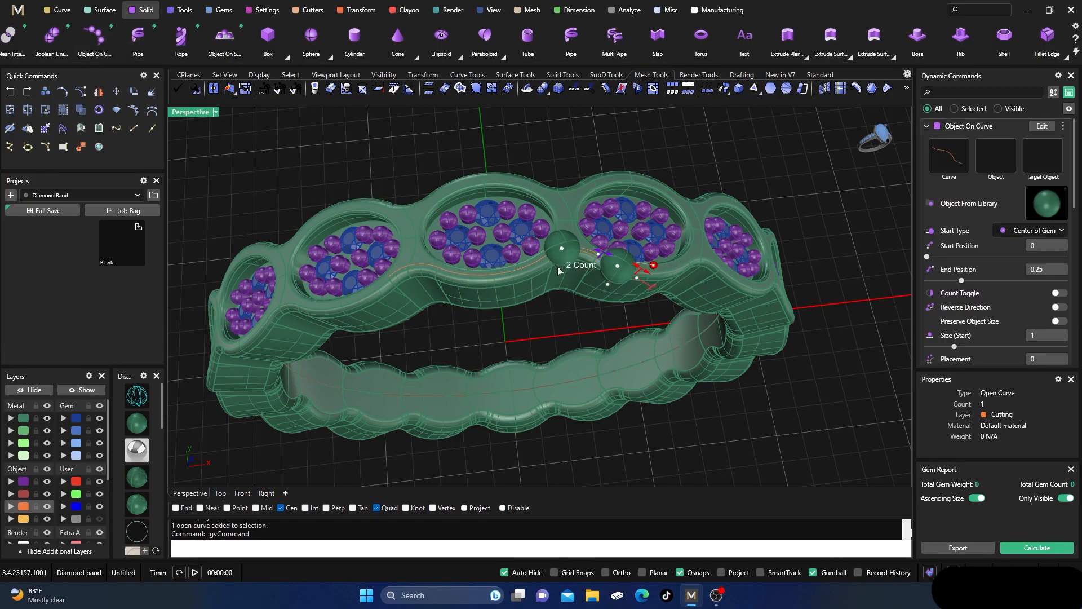
# - Stretch the bead row along the guide curve, setting its end position to 0.91 and start position to 0.207
pyautogui.moveTo(560, 251); pyautogui.dragTo(409, 268)
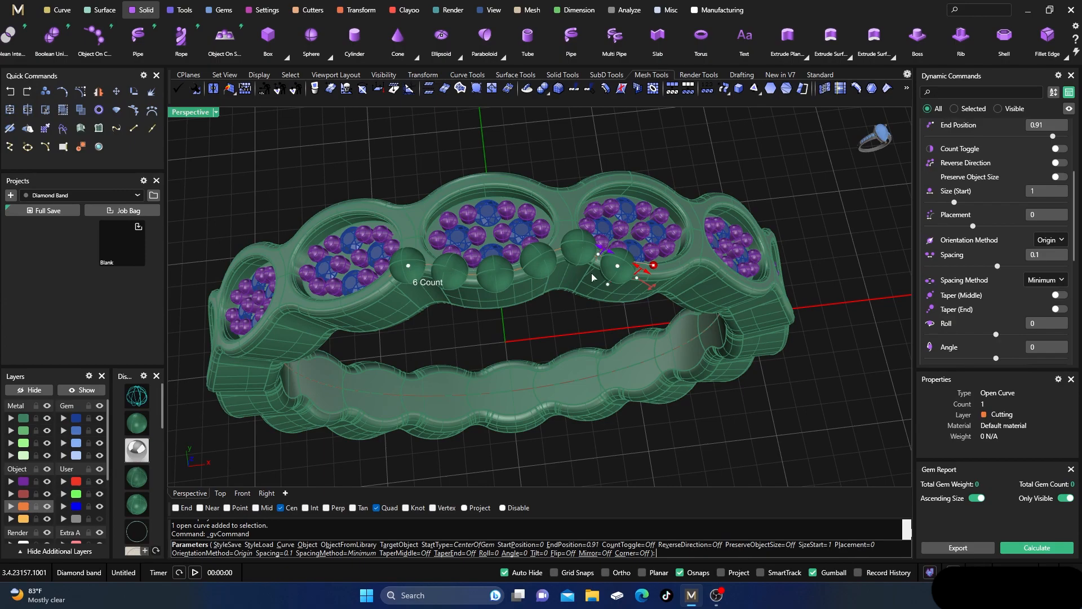
pyautogui.moveTo(577, 293); pyautogui.dragTo(559, 333, button='right')
pyautogui.moveTo(557, 337); pyautogui.dragTo(518, 307)
# - Switch to the four-viewport layout and reduce the beads' start size to 0.44 mm, checking their fit on the rim
pyautogui.doubleClick(191, 113)
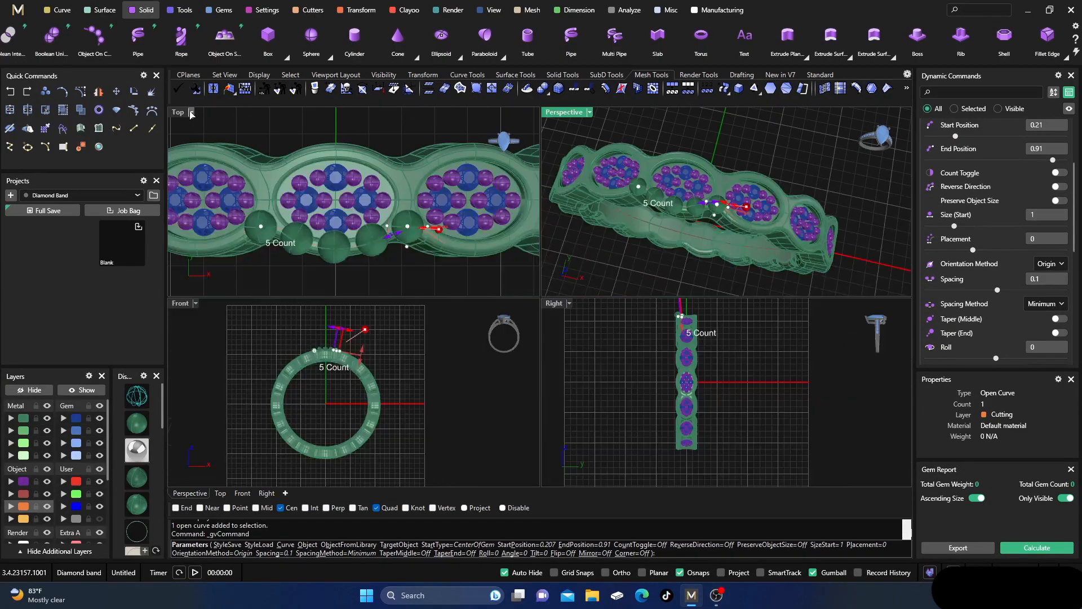
pyautogui.scroll(3, 318, 242)
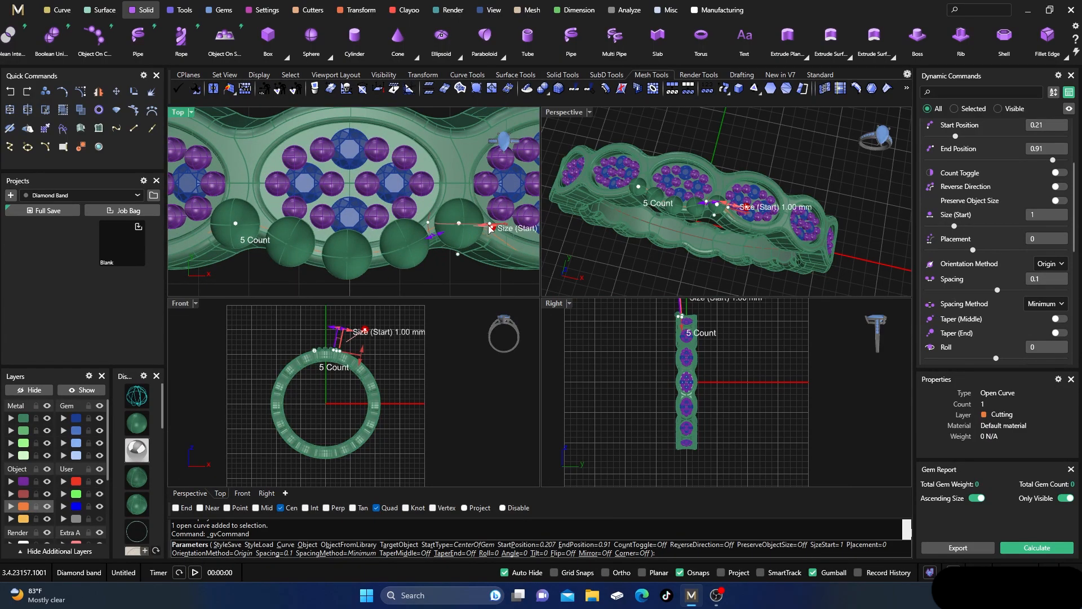
pyautogui.moveTo(488, 227); pyautogui.dragTo(460, 226)
pyautogui.moveTo(616, 222); pyautogui.dragTo(637, 194, button='right')
pyautogui.scroll(-3, 698, 253)
pyautogui.moveTo(692, 230); pyautogui.dragTo(681, 200, button='right')
pyautogui.scroll(5, 685, 133)
pyautogui.moveTo(698, 163); pyautogui.dragTo(708, 214, button='right')
pyautogui.scroll(8, 708, 215)
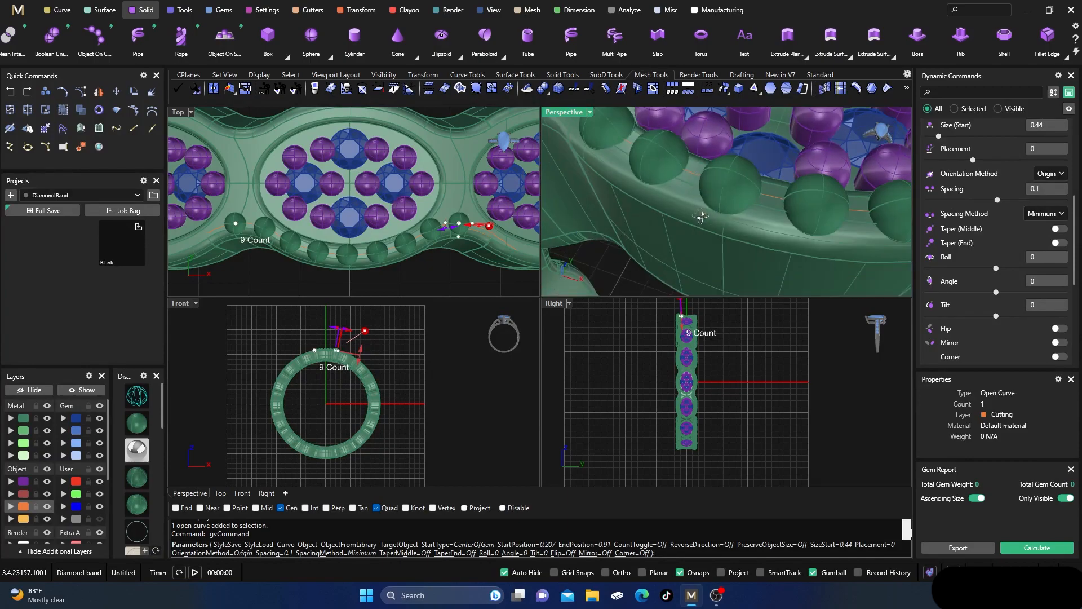
pyautogui.scroll(-3, 703, 216)
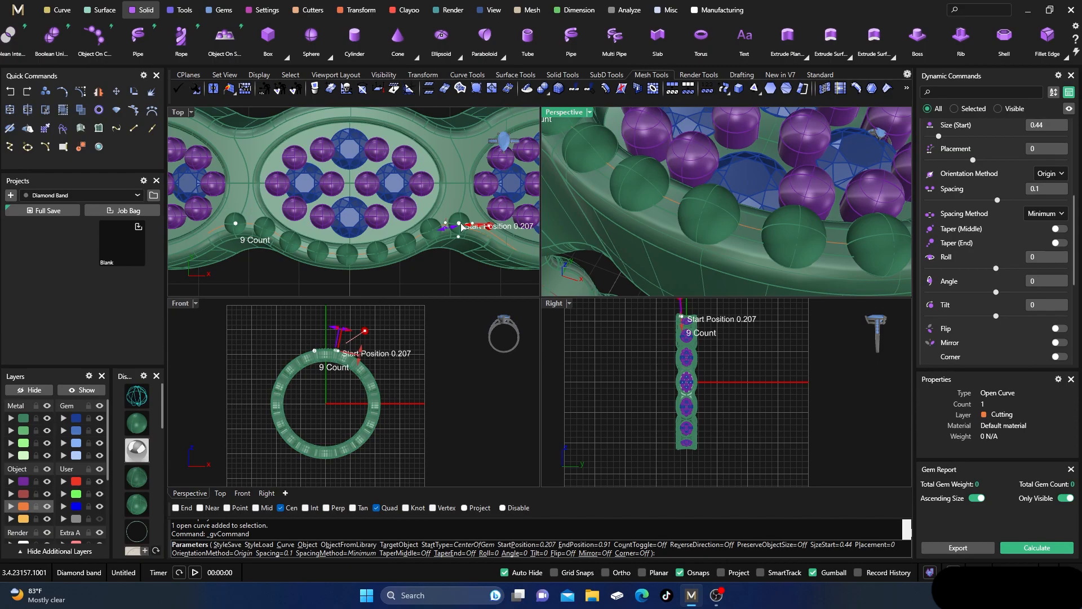
# - Fine-tune where the bead row begins and ends, setting the start position to 0.204 and end position to 0.892
pyautogui.scroll(4, 459, 225)
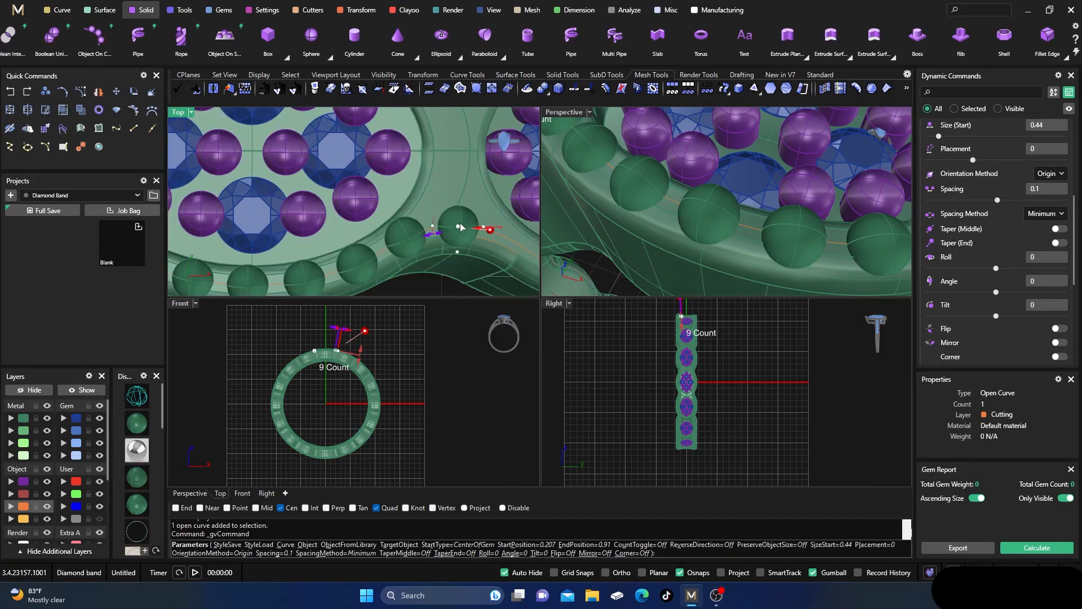
pyautogui.moveTo(458, 227); pyautogui.dragTo(460, 228)
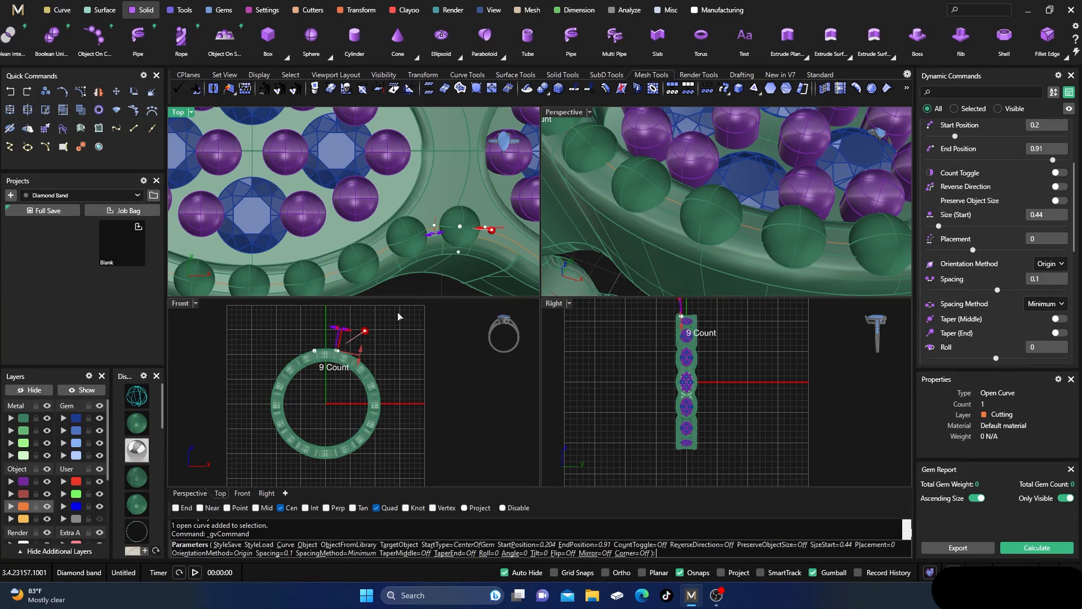
pyautogui.scroll(-6, 475, 184)
pyautogui.scroll(6, 228, 208)
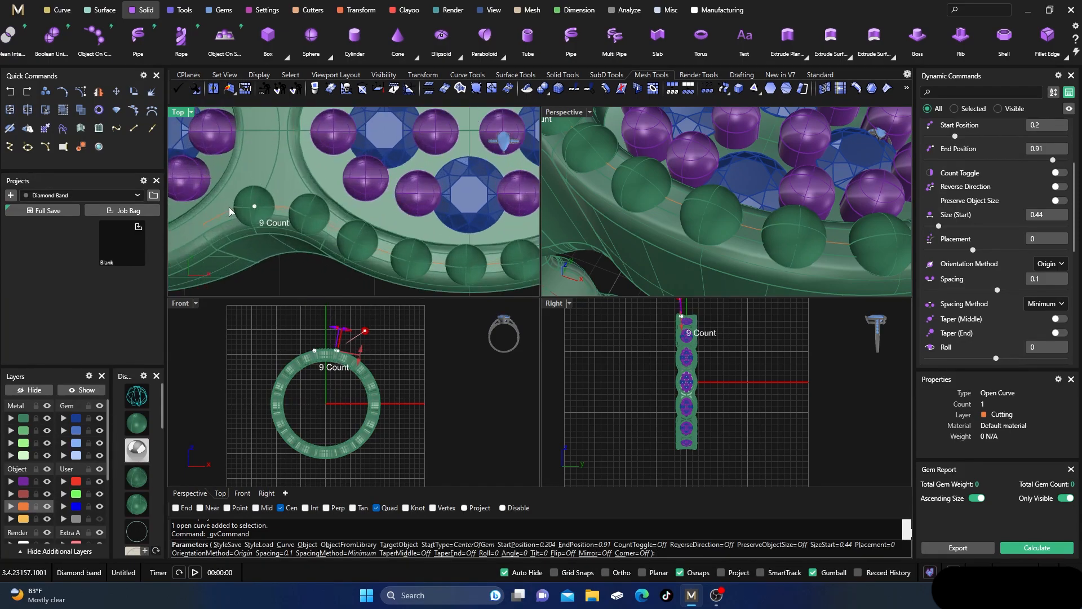
pyautogui.moveTo(254, 208); pyautogui.dragTo(267, 208)
pyautogui.scroll(-3, 276, 231)
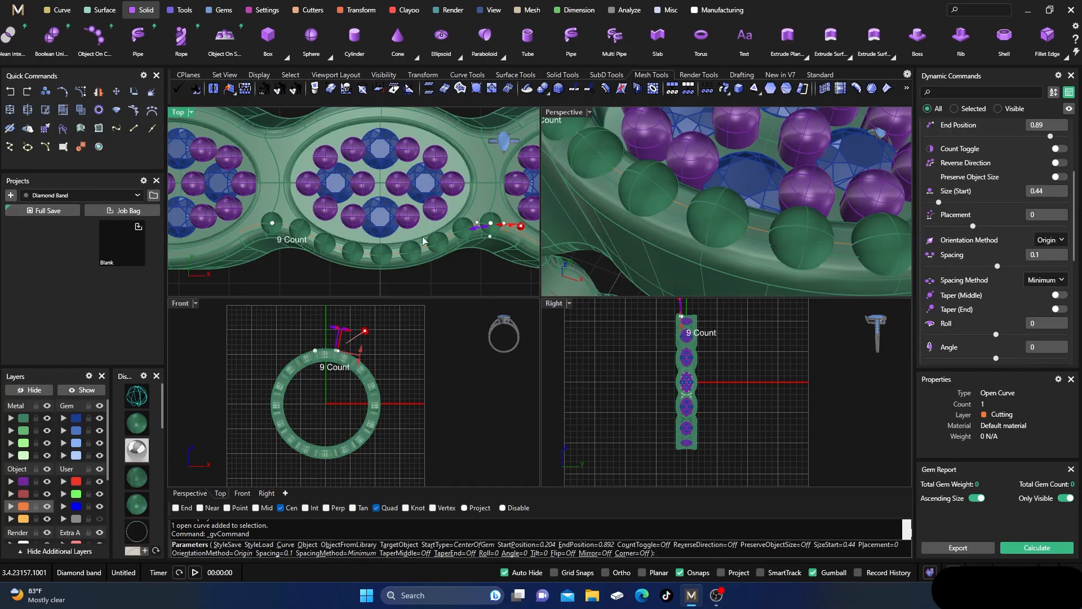
# - Set the beads' roll to 9 and tighten their spacing to -0.11 mm
pyautogui.scroll(2, 473, 228)
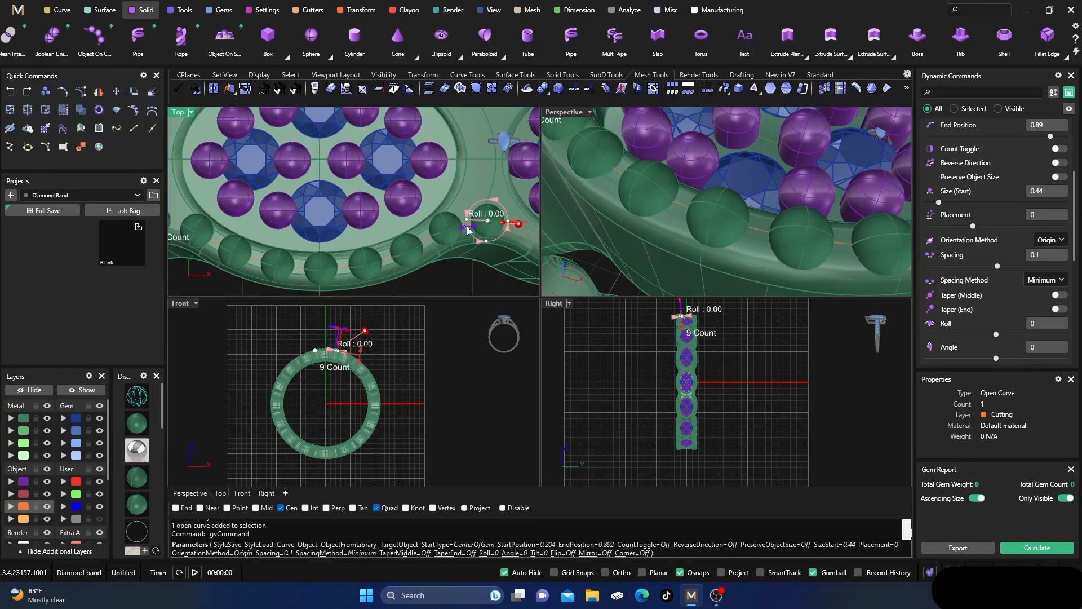
pyautogui.moveTo(468, 227); pyautogui.dragTo(481, 225)
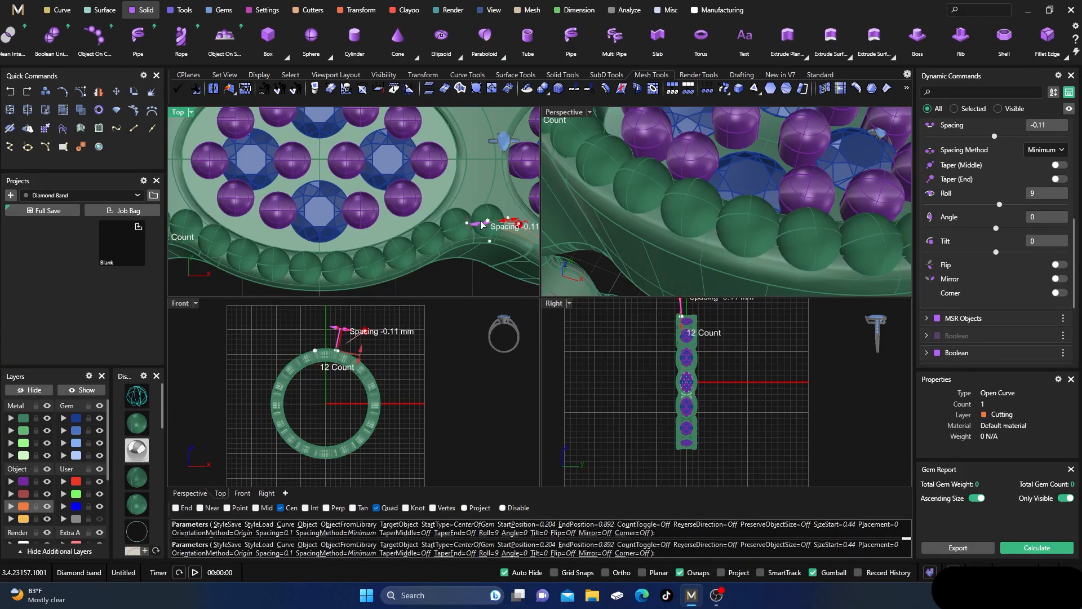
pyautogui.scroll(-1, 469, 212)
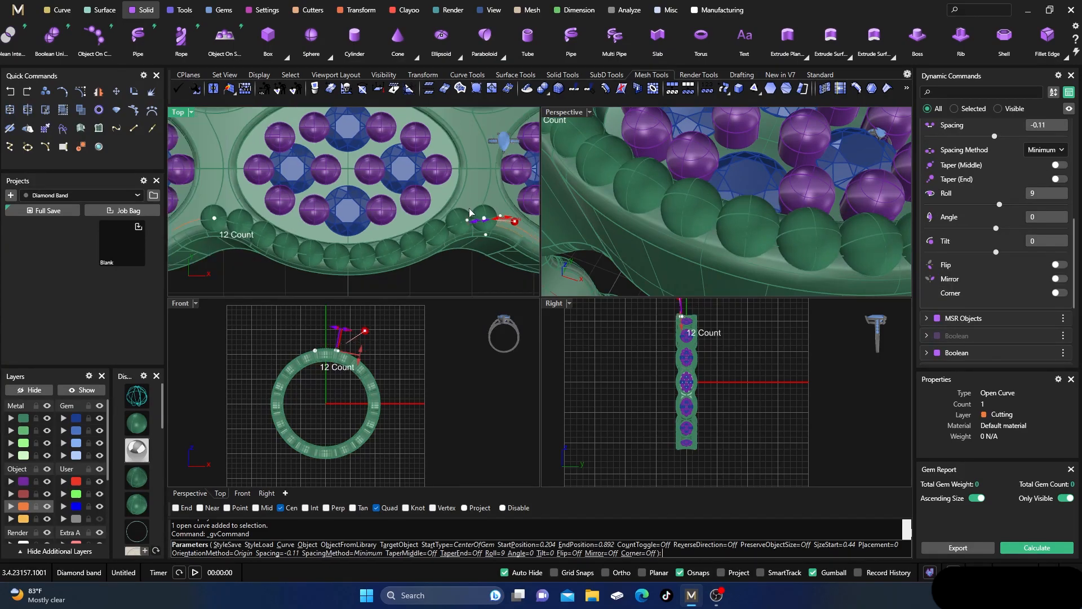
# - Accept the bead row on the guide curve and assign all its beads to the Setting layer
pyautogui.rightClick(473, 261)
pyautogui.click(438, 235)
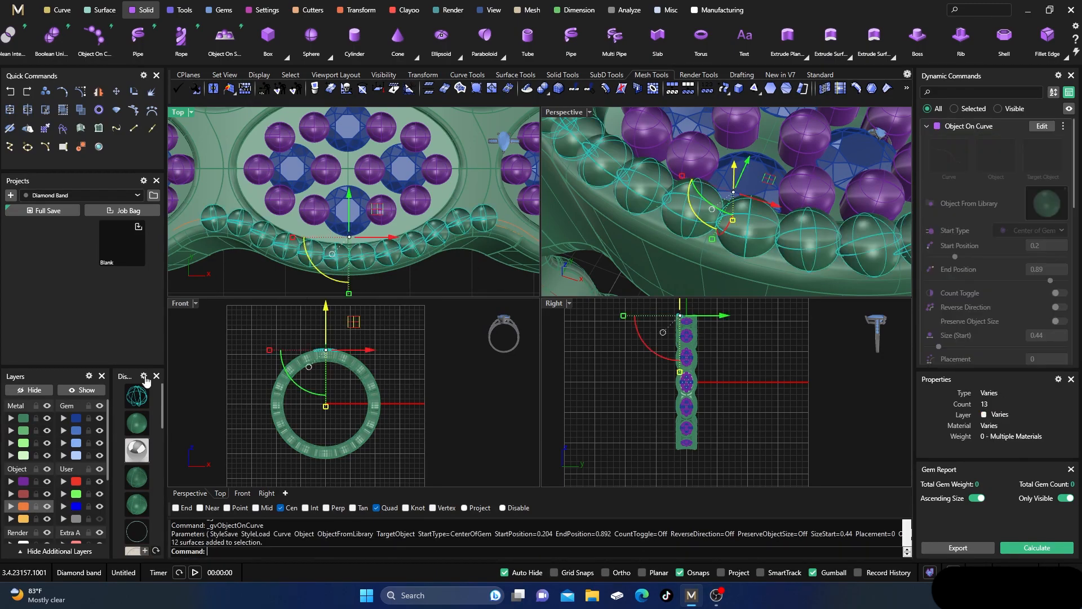
pyautogui.click(10, 482)
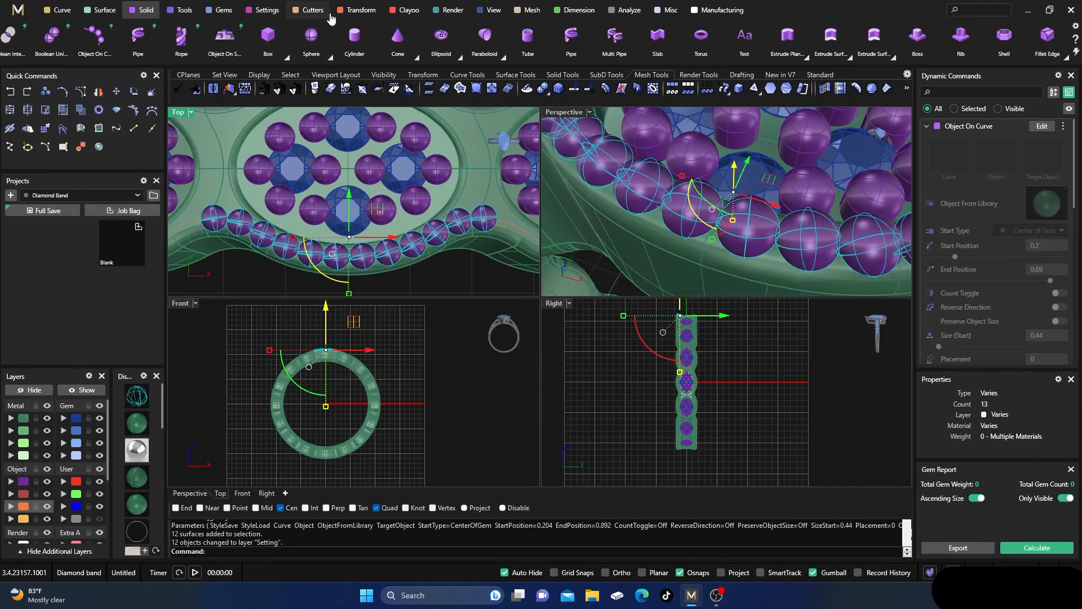
# - Start a 360-degree polar array of the bead row around the ring with an object count of 14
pyautogui.click(357, 9)
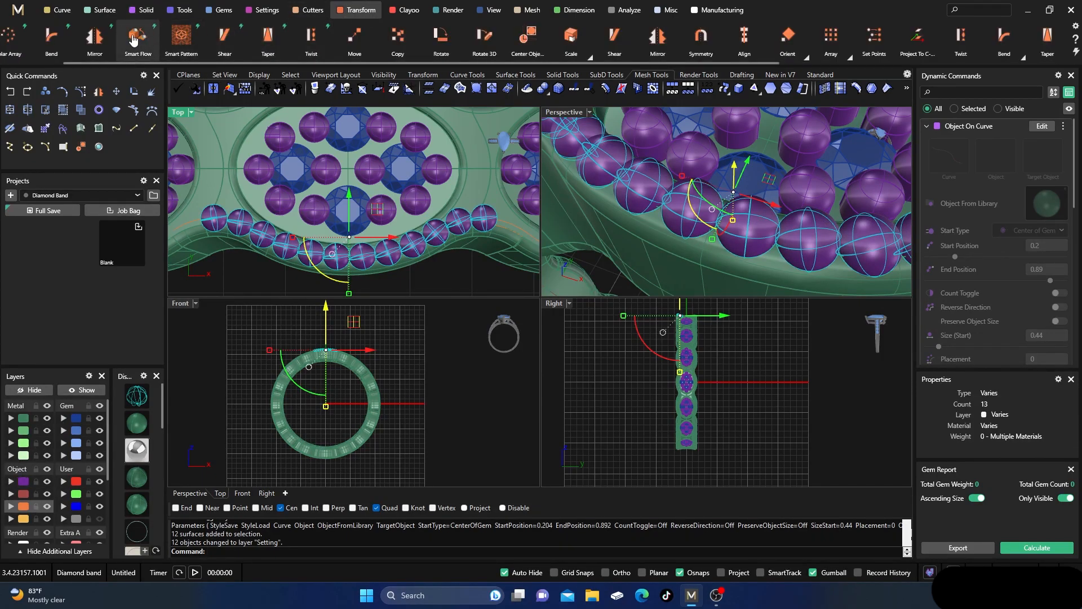
pyautogui.scroll(1, 136, 40)
pyautogui.click(56, 36)
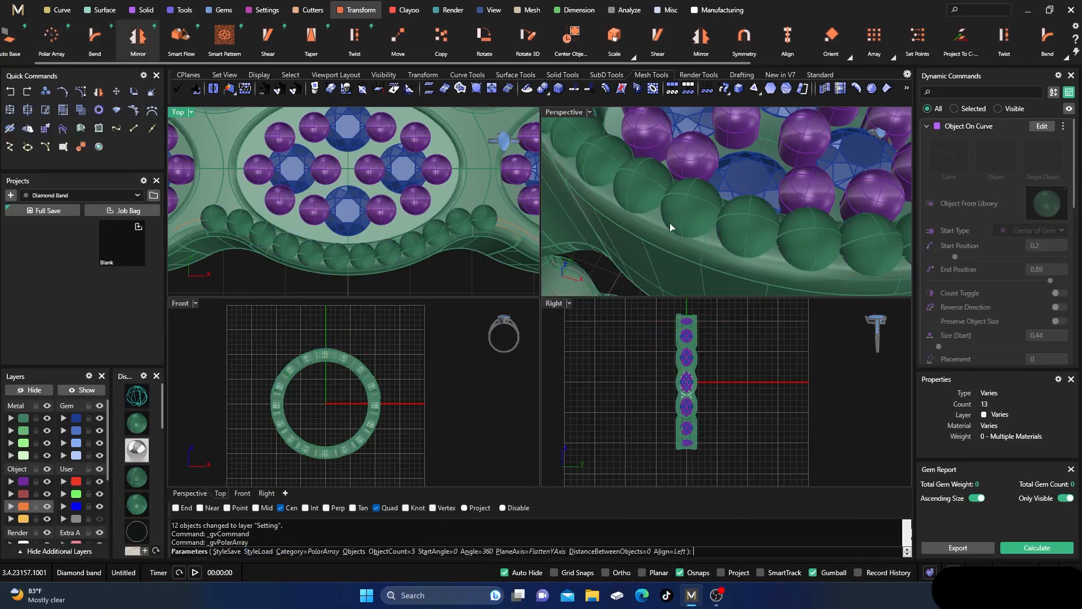
pyautogui.scroll(-12, 701, 167)
pyautogui.moveTo(702, 167); pyautogui.dragTo(709, 186, button='right')
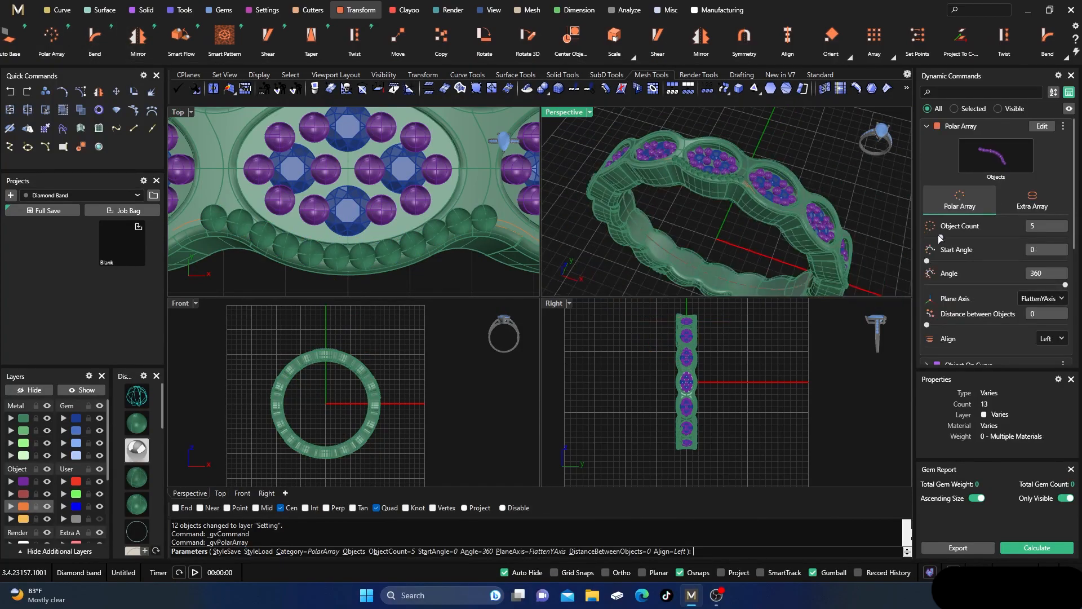
pyautogui.moveTo(941, 237)
pyautogui.mouseDown()
pyautogui.moveTo(969, 237)
pyautogui.moveTo(956, 233)
pyautogui.mouseUp()
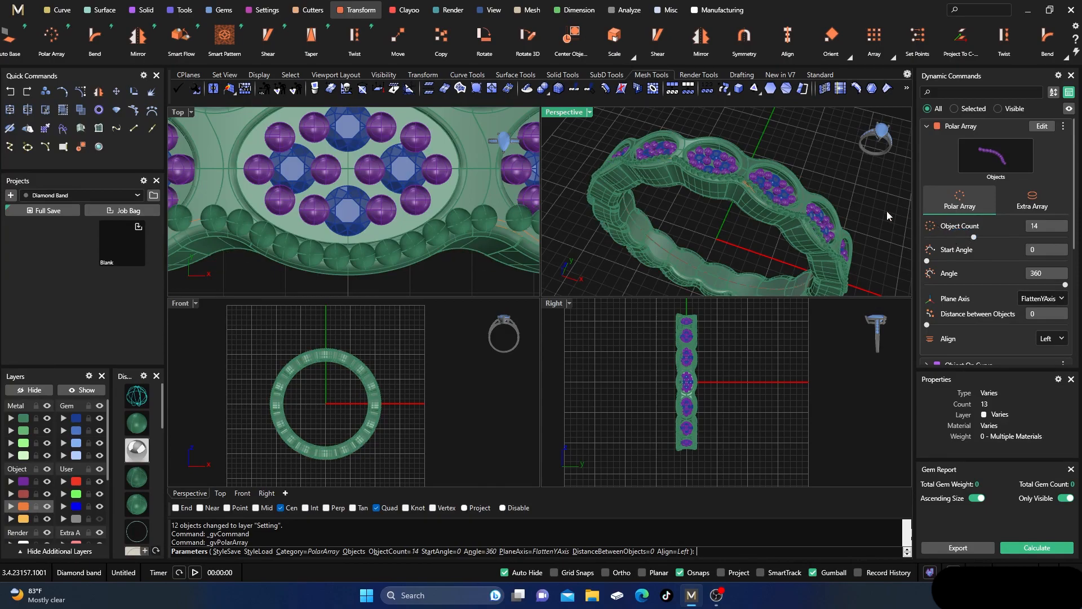
# - Set the polar array's object count to 16, check how the bead rows meet at the junctions, and accept the array
pyautogui.scroll(10, 741, 177)
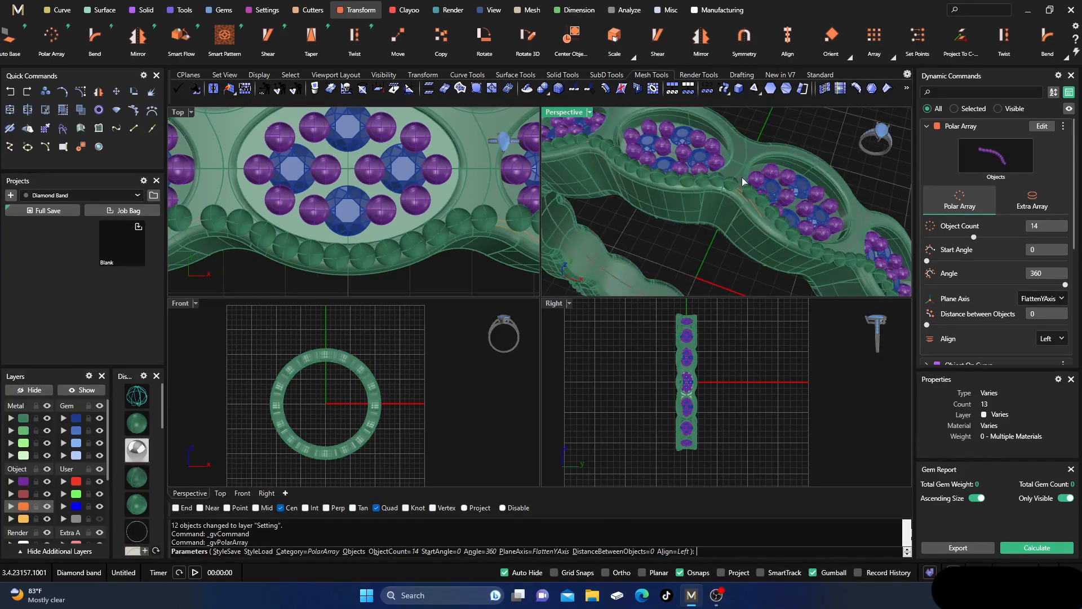
pyautogui.moveTo(973, 237); pyautogui.dragTo(980, 237)
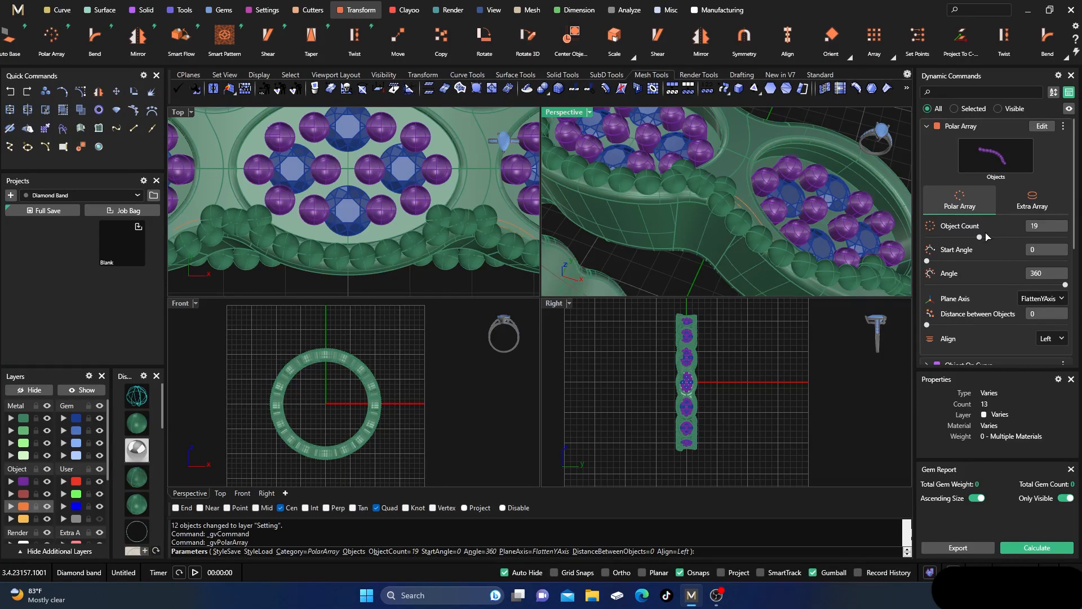
pyautogui.moveTo(980, 237); pyautogui.dragTo(974, 237)
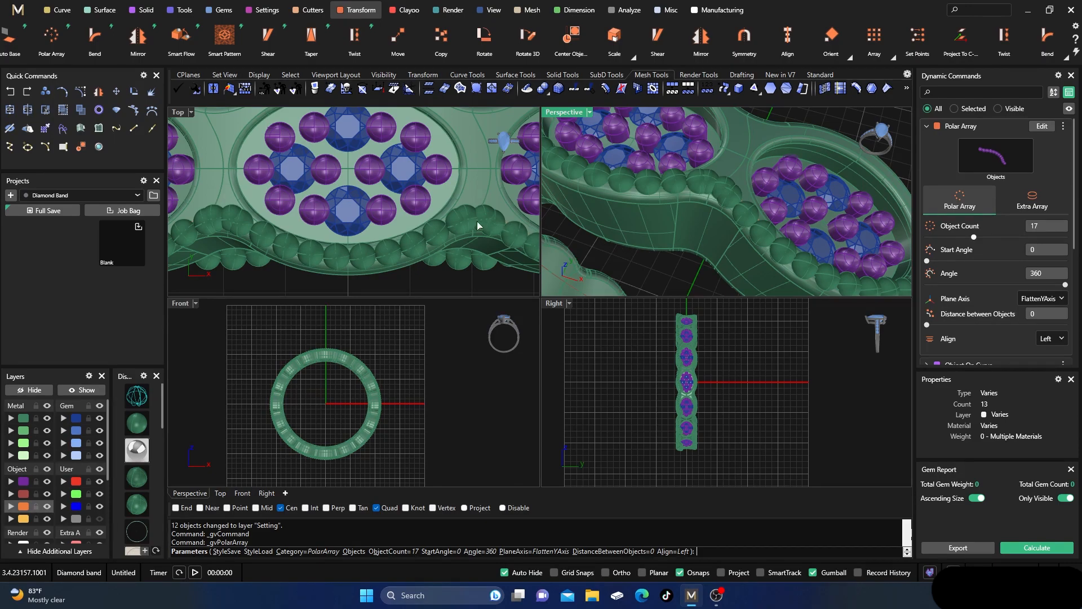
pyautogui.scroll(2, 471, 226)
pyautogui.scroll(3, 471, 224)
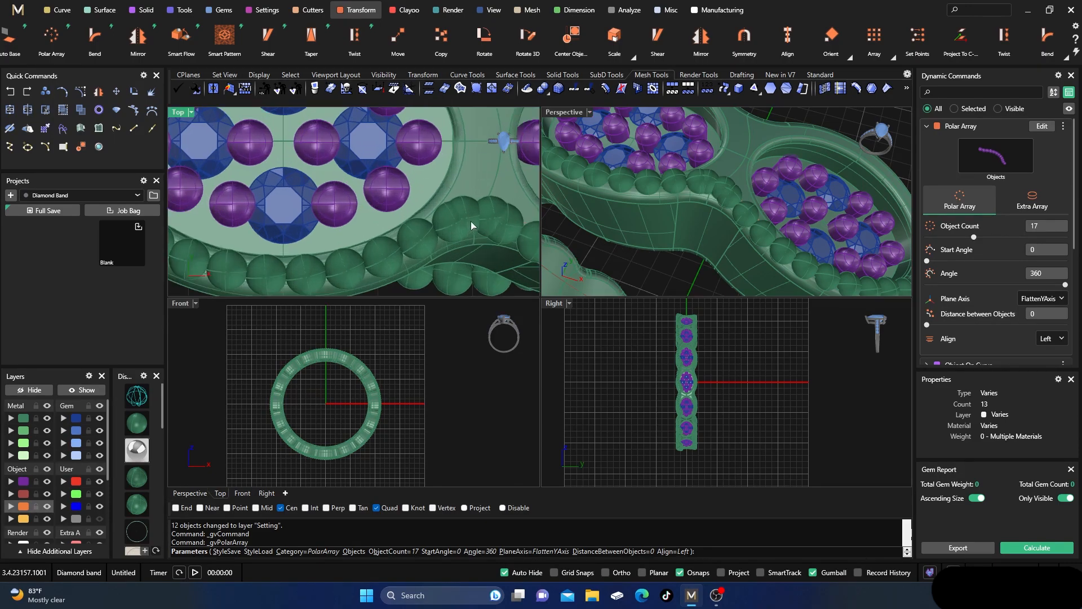
pyautogui.scroll(-4, 471, 221)
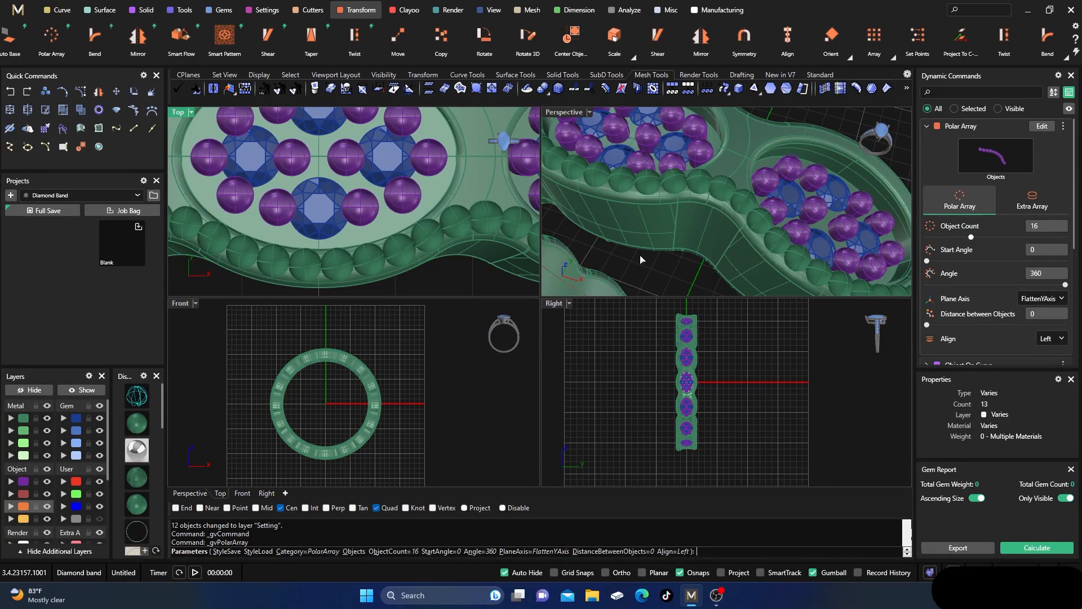
pyautogui.scroll(-1, 478, 200)
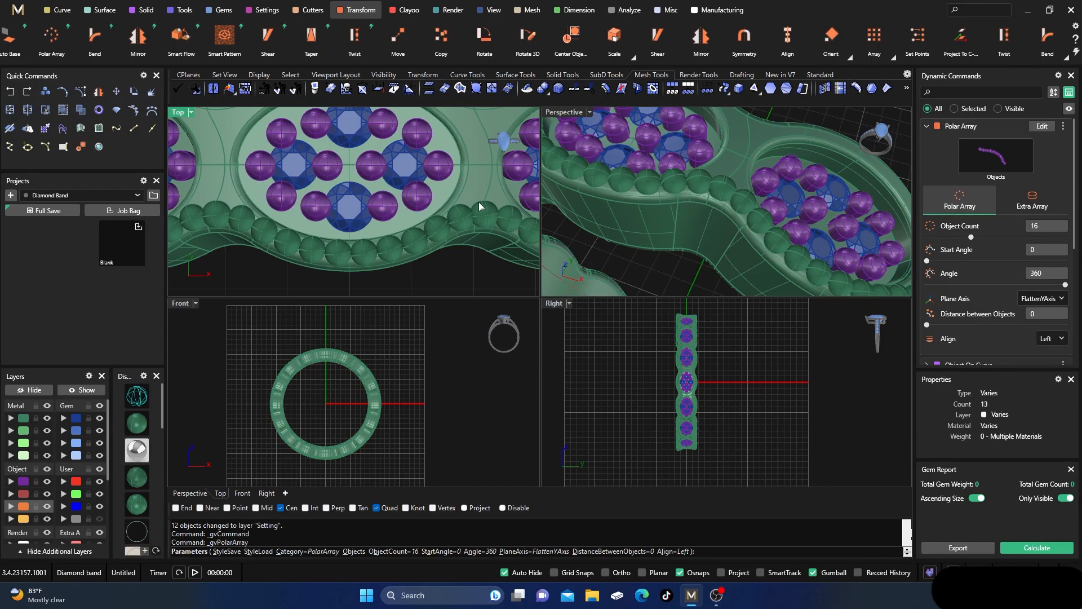
pyautogui.scroll(-3, 478, 202)
pyautogui.moveTo(667, 213); pyautogui.dragTo(722, 212, button='right')
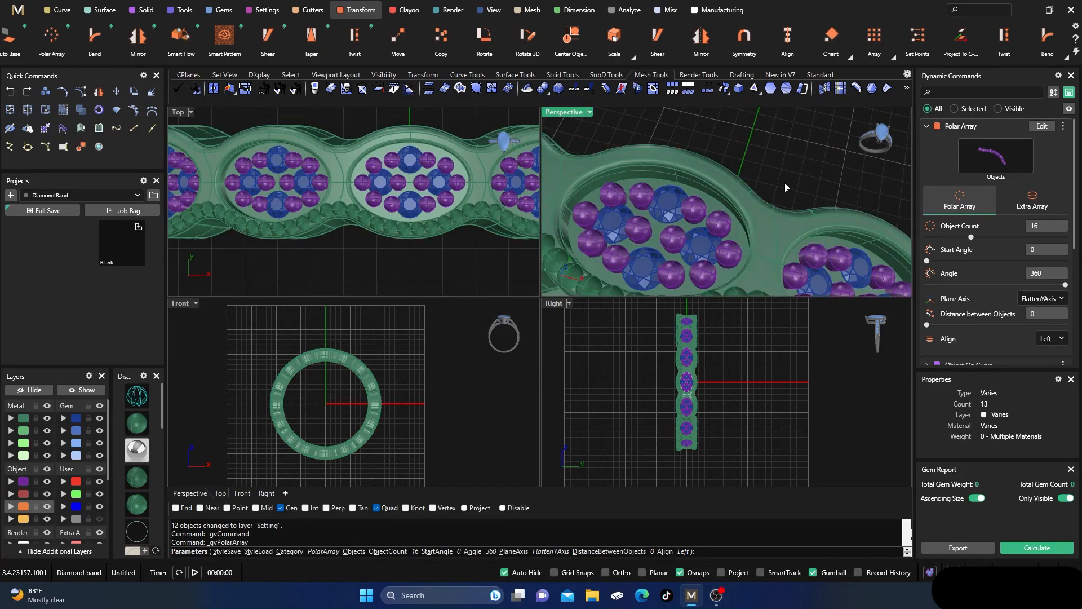
pyautogui.rightClick(483, 240)
# - Delete one of the two overlapping beads at the junction on the +X side of the central oval
pyautogui.scroll(5, 488, 208)
pyautogui.scroll(1, 482, 203)
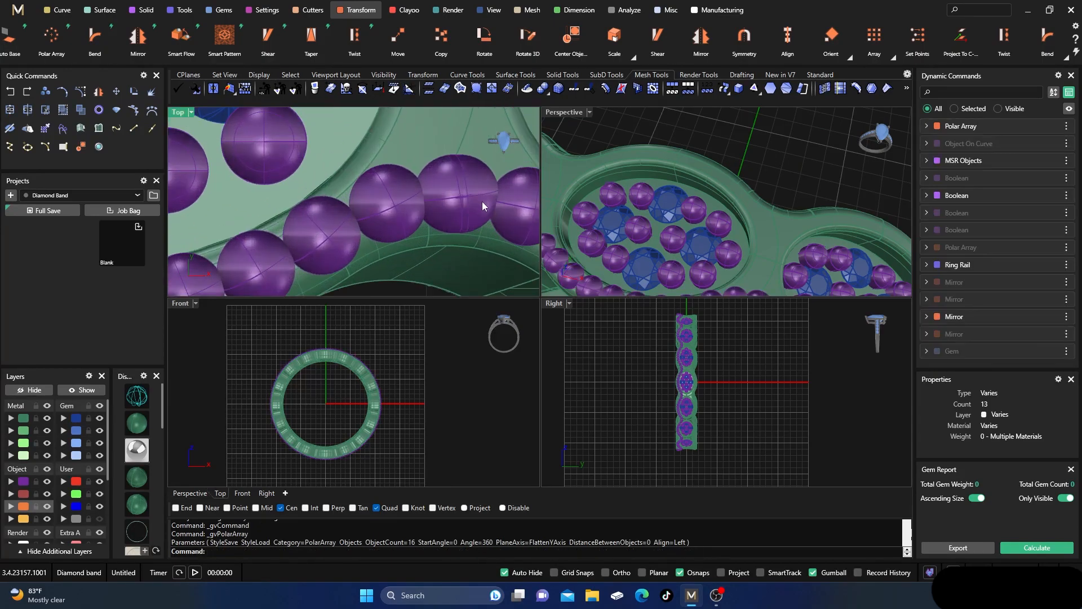
pyautogui.click(479, 192)
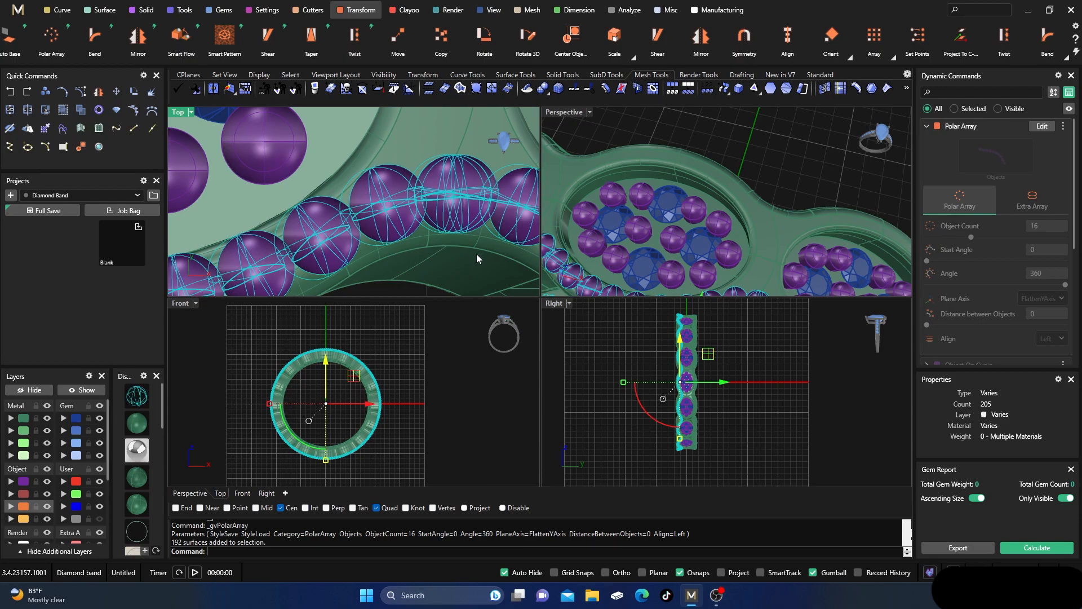
pyautogui.press('Escape')
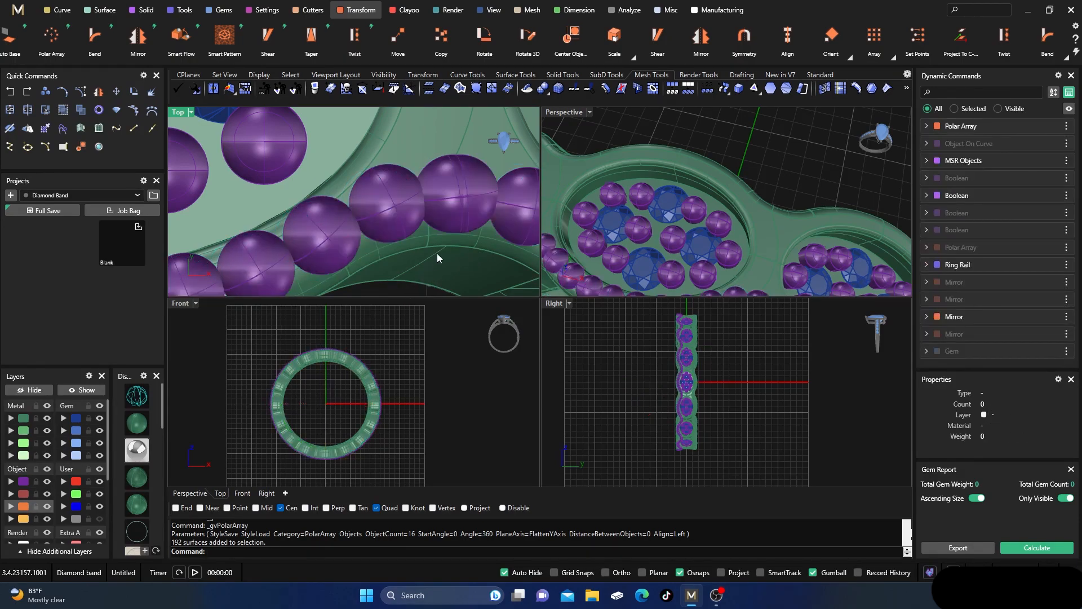
pyautogui.click(482, 182)
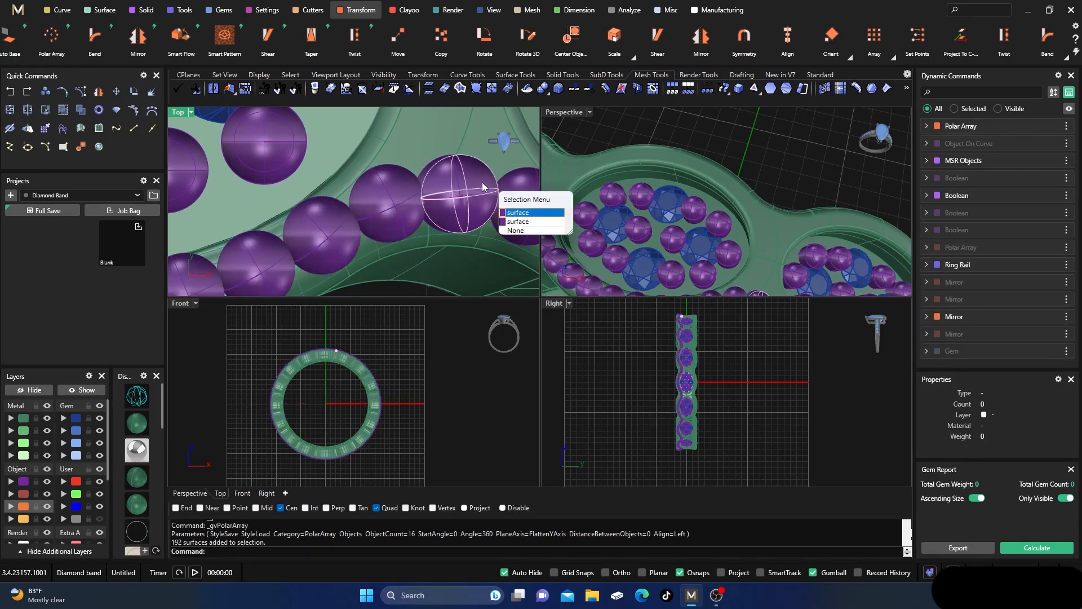
pyautogui.click(514, 212)
pyautogui.press('Delete')
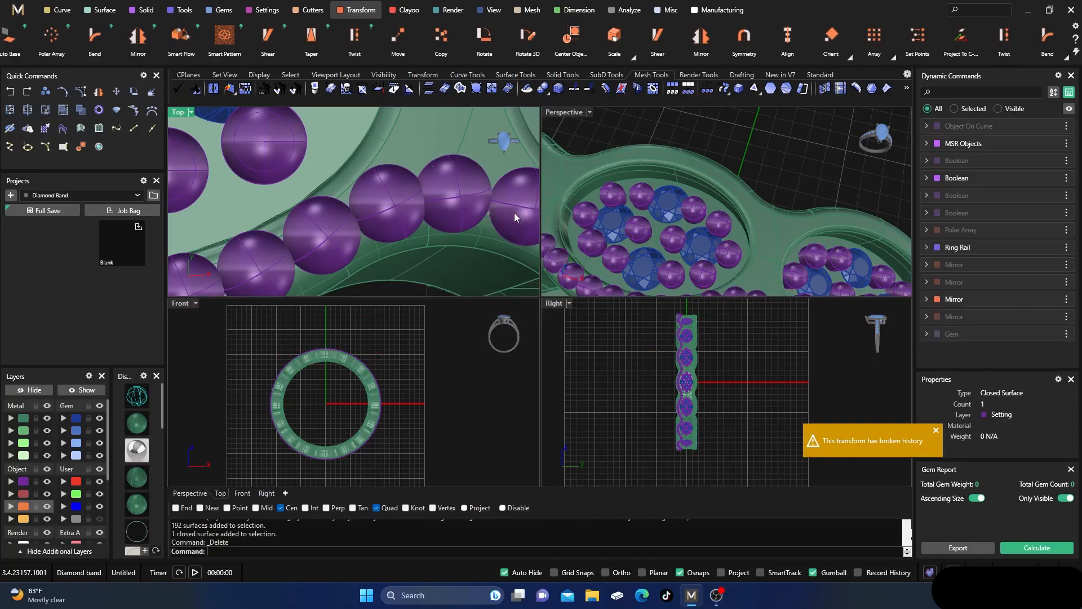
# - Delete the duplicate bead at the junction on the opposite side of the central oval
pyautogui.scroll(-2, 515, 213)
pyautogui.scroll(-3, 515, 213)
pyautogui.scroll(5, 366, 209)
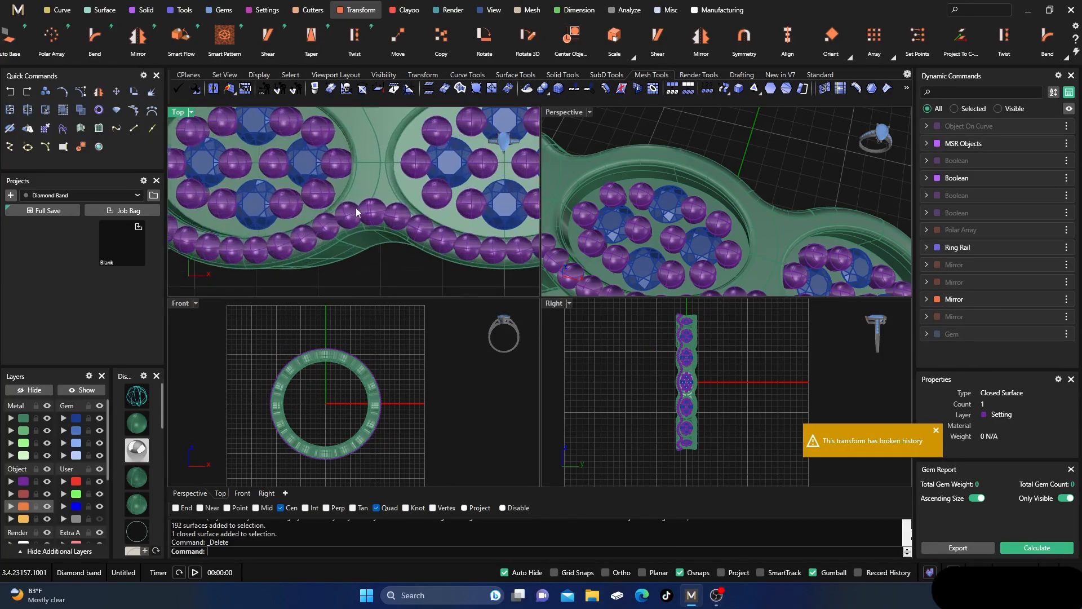
pyautogui.scroll(2, 387, 202)
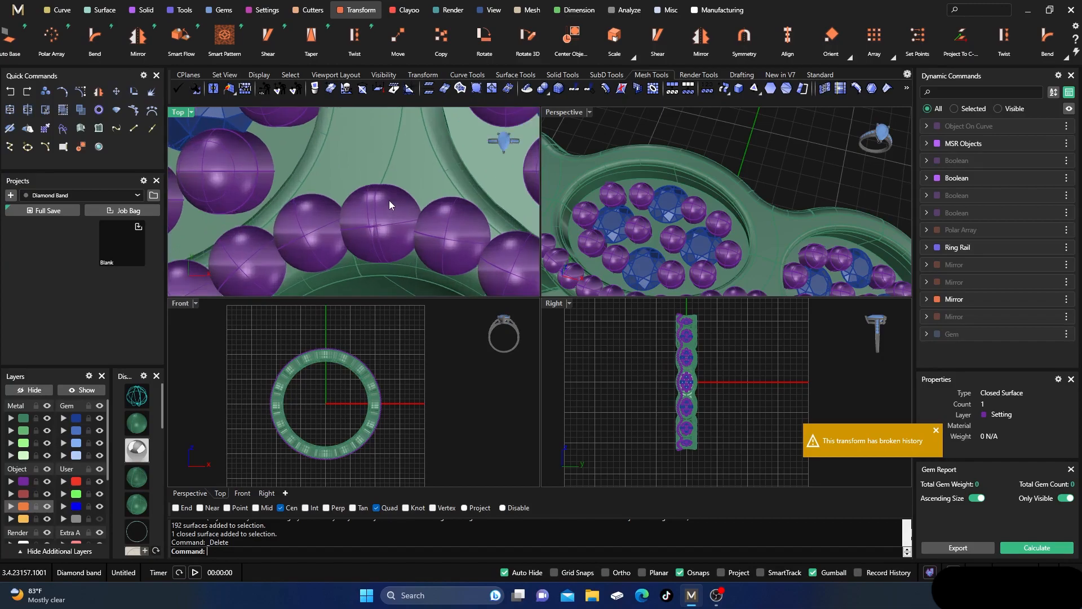
pyautogui.click(361, 201)
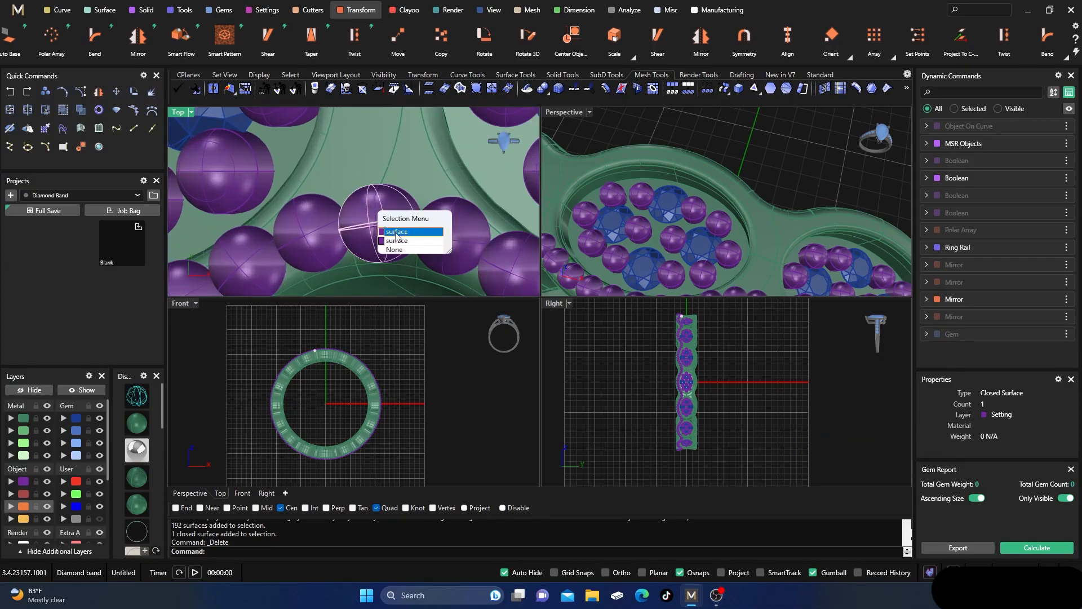
pyautogui.click(396, 231)
pyautogui.press('Delete')
# - Find the next junction along the beaded rim in the perspective view and delete its duplicate bead
pyautogui.scroll(-2, 398, 232)
pyautogui.scroll(-3, 397, 232)
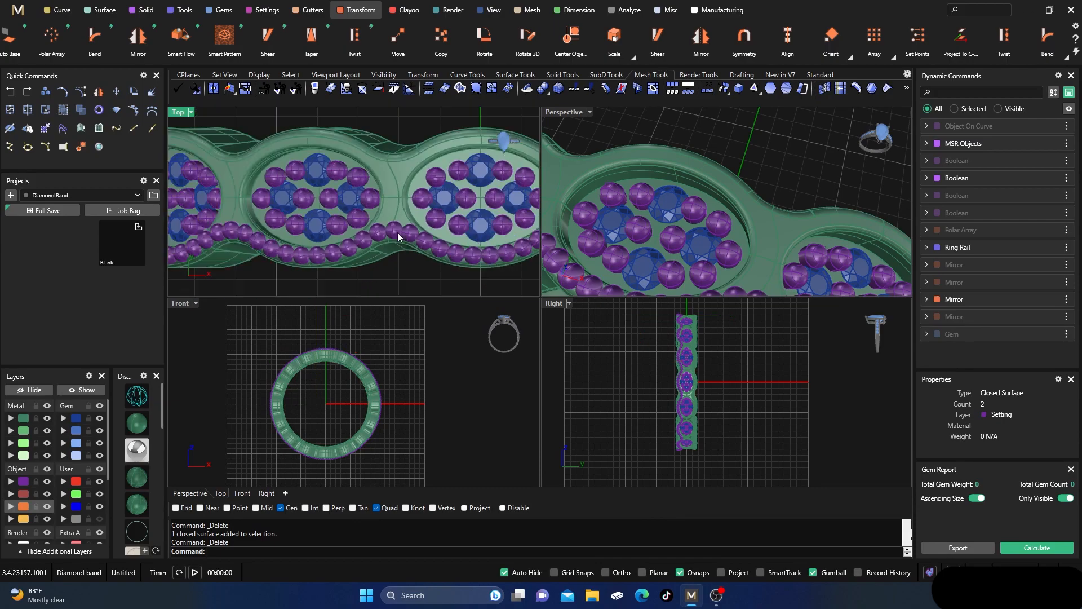
pyautogui.moveTo(397, 232); pyautogui.dragTo(436, 218, button='right')
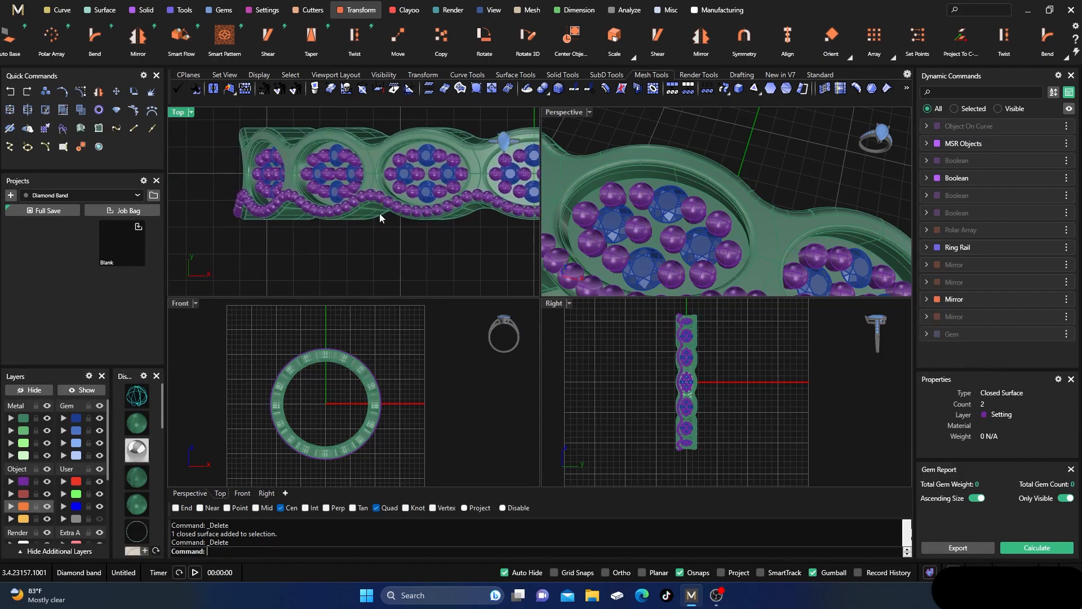
pyautogui.scroll(5, 380, 213)
pyautogui.scroll(-5, 686, 157)
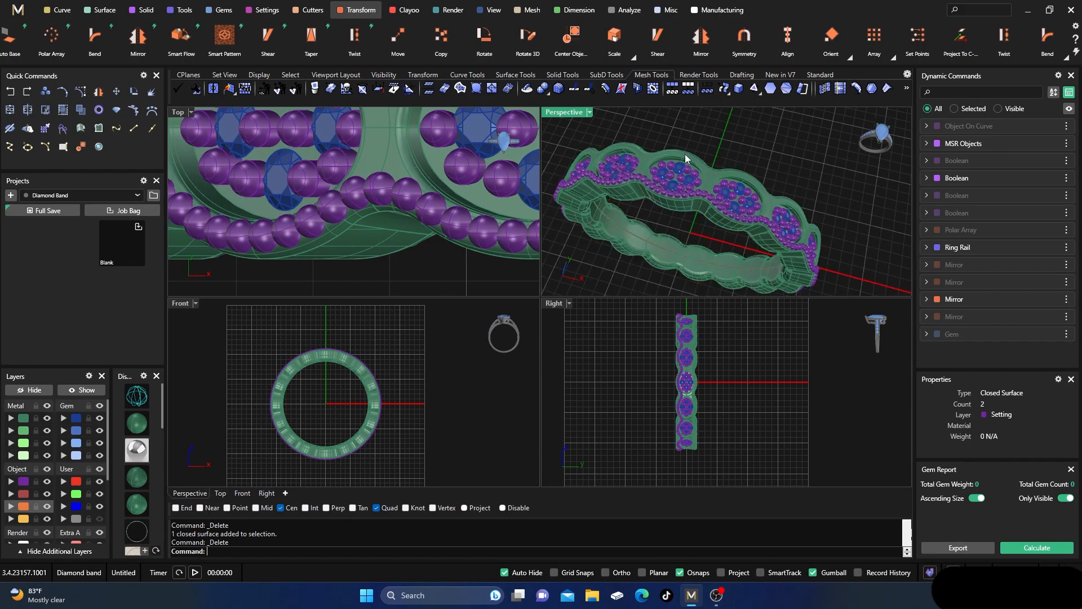
pyautogui.moveTo(703, 192); pyautogui.dragTo(735, 178, button='right')
pyautogui.scroll(5, 688, 175)
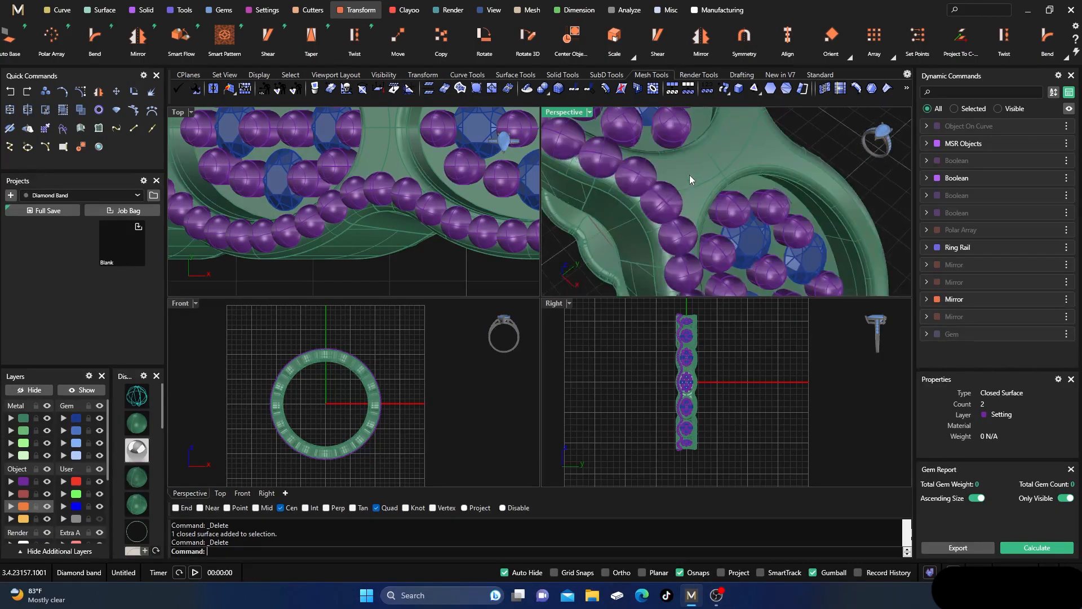
pyautogui.scroll(3, 682, 191)
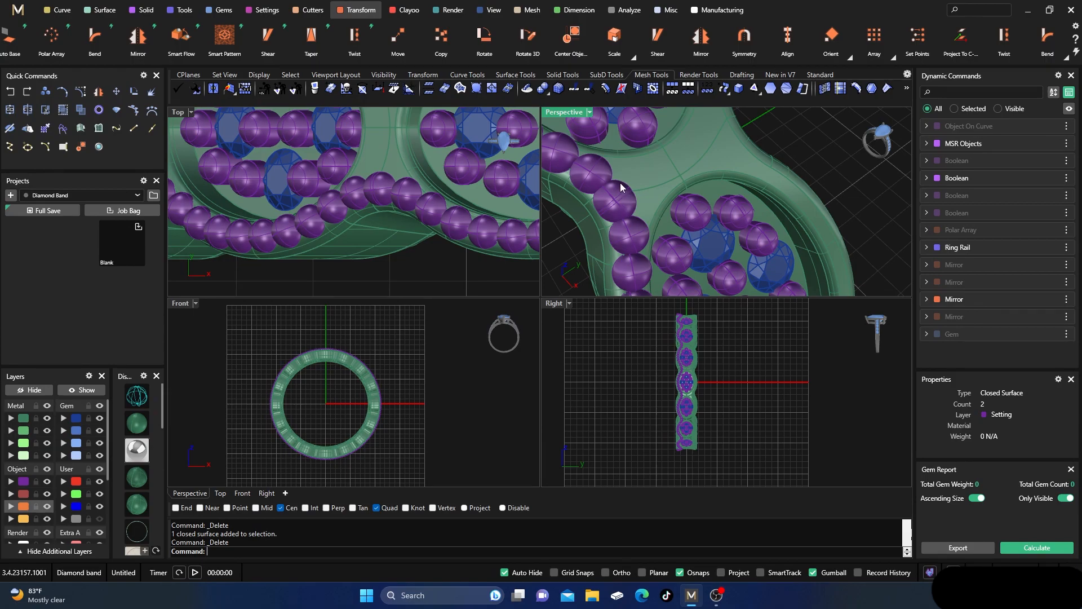
pyautogui.click(620, 183)
pyautogui.click(656, 213)
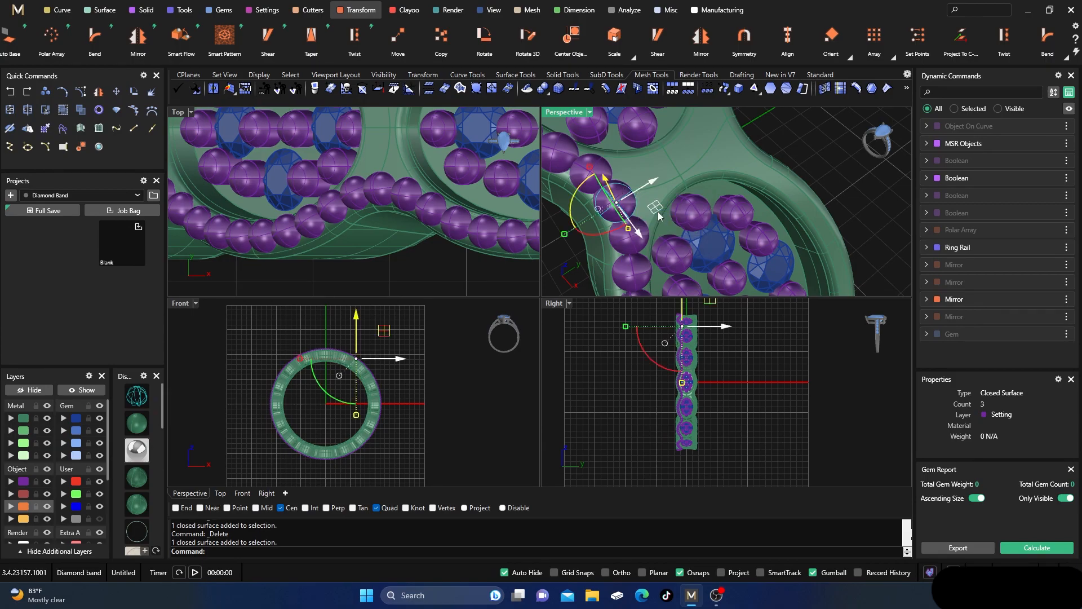
pyautogui.press('Delete')
# - Find the next junction along the beaded rim in the perspective view and delete one of its two overlapping bead surfaces
pyautogui.scroll(-5, 654, 223)
pyautogui.scroll(6, 650, 228)
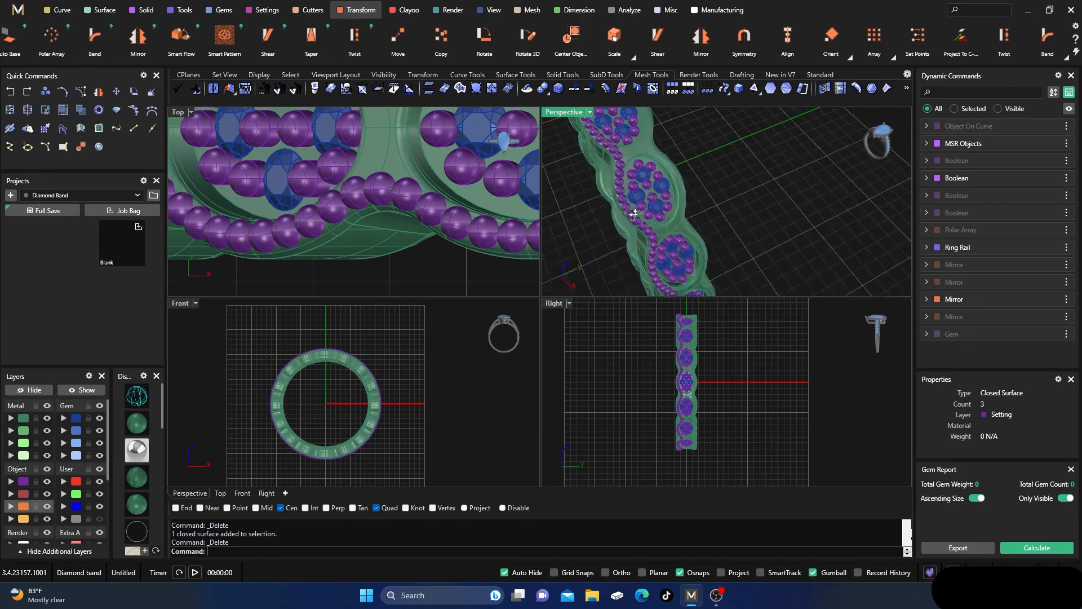
pyautogui.scroll(8, 654, 226)
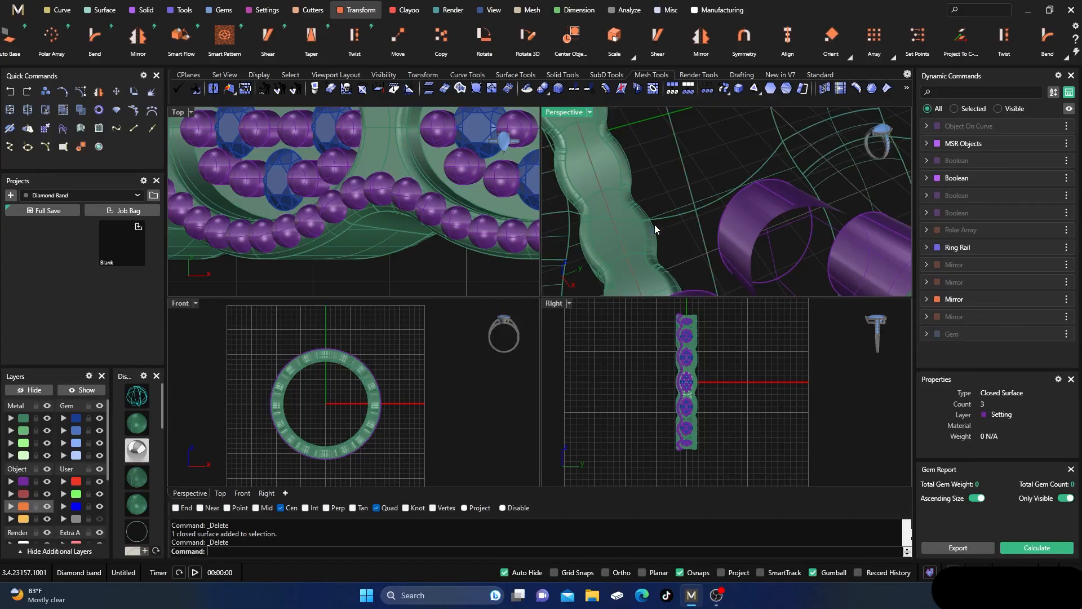
pyautogui.scroll(-2, 655, 224)
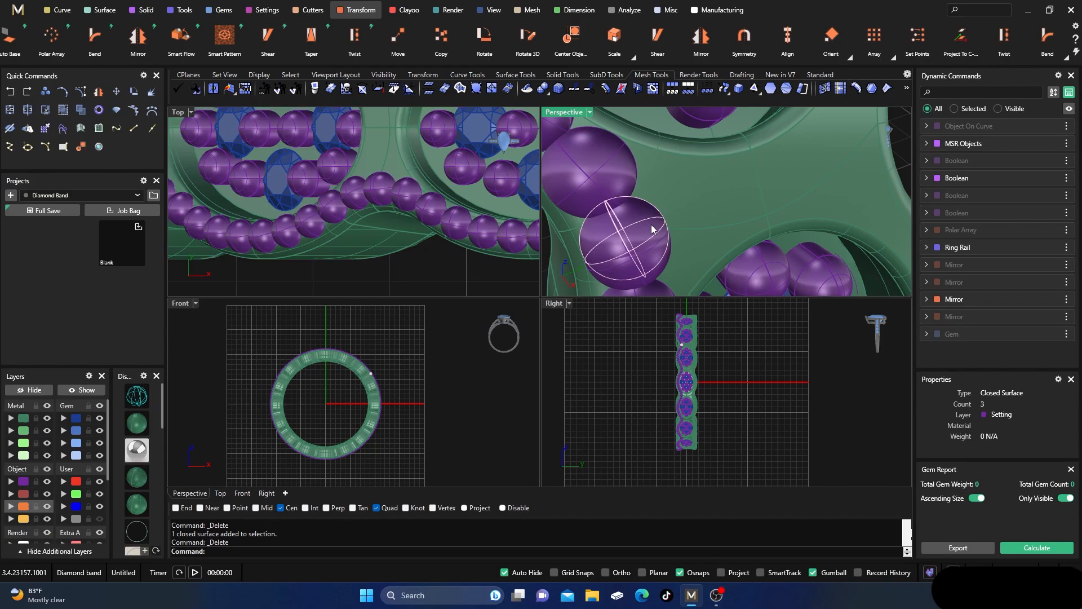
pyautogui.scroll(-8, 650, 226)
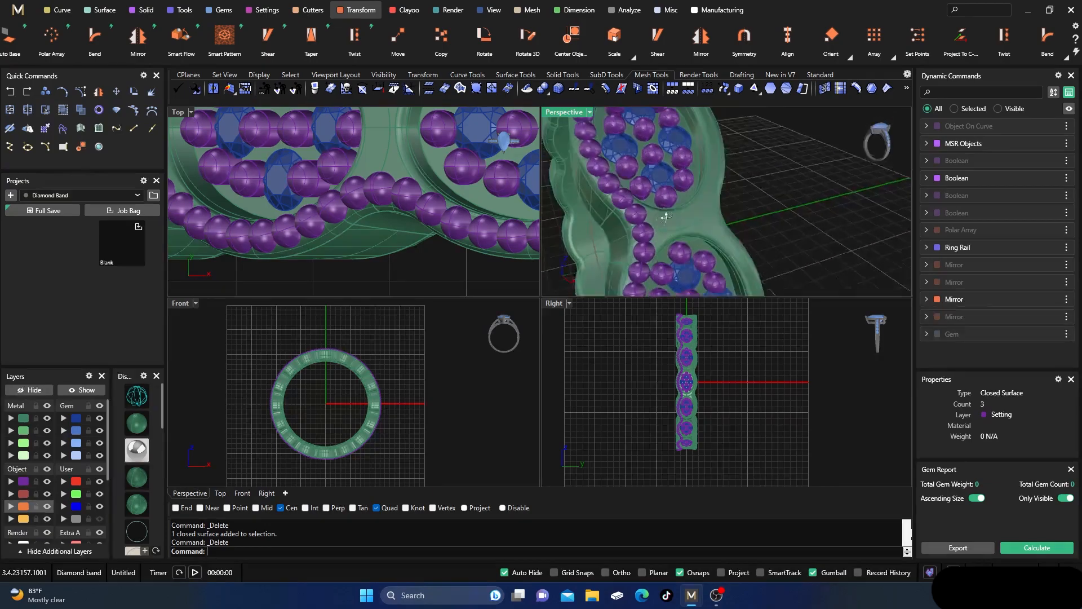
pyautogui.scroll(-3, 661, 194)
pyautogui.scroll(5, 665, 256)
pyautogui.scroll(2, 665, 256)
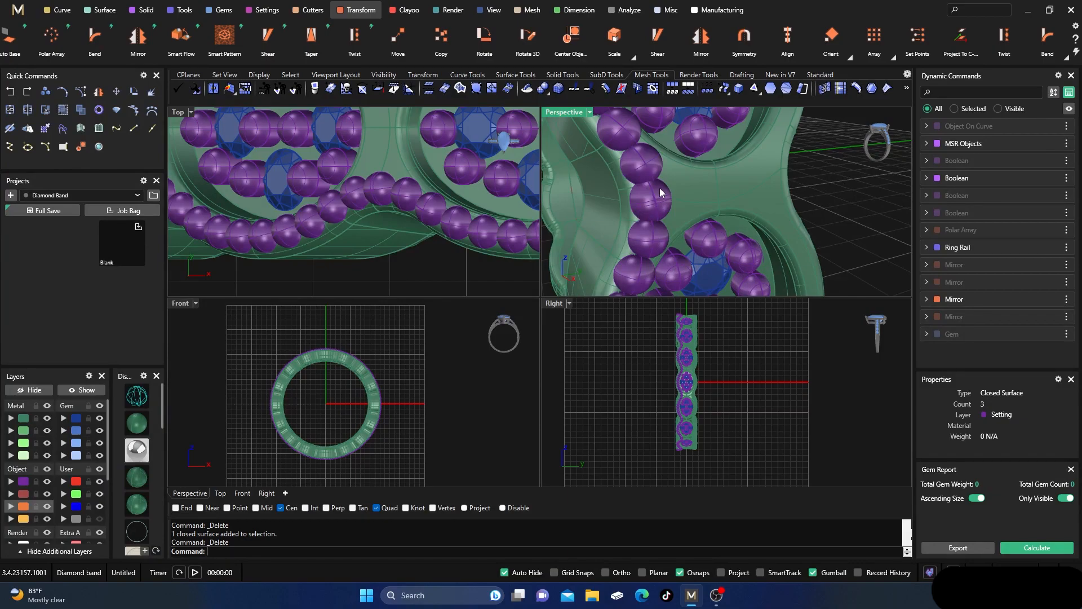
pyautogui.click(644, 204)
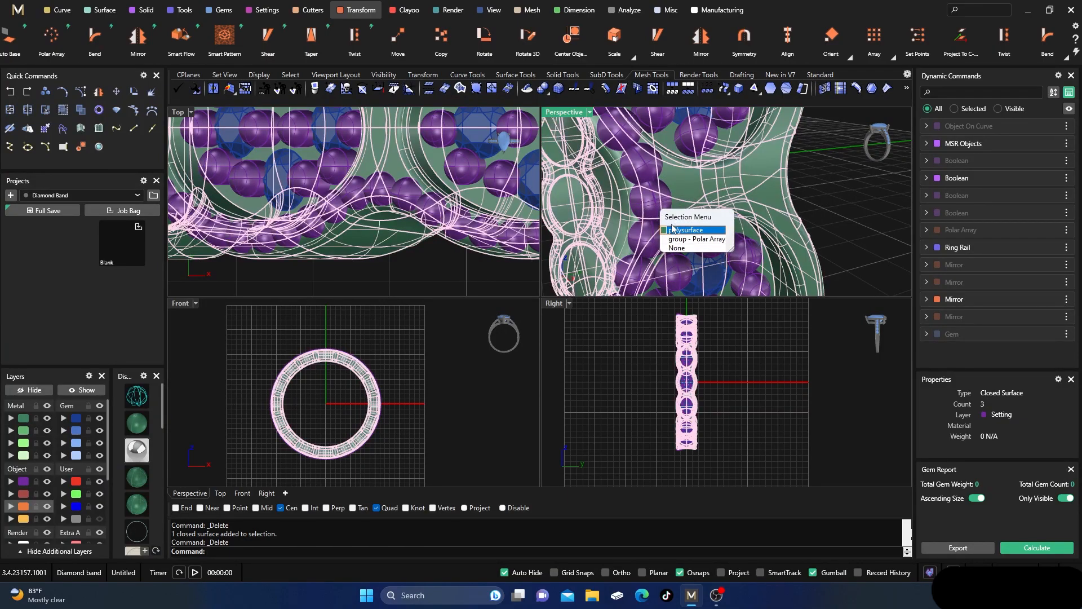
pyautogui.click(864, 187)
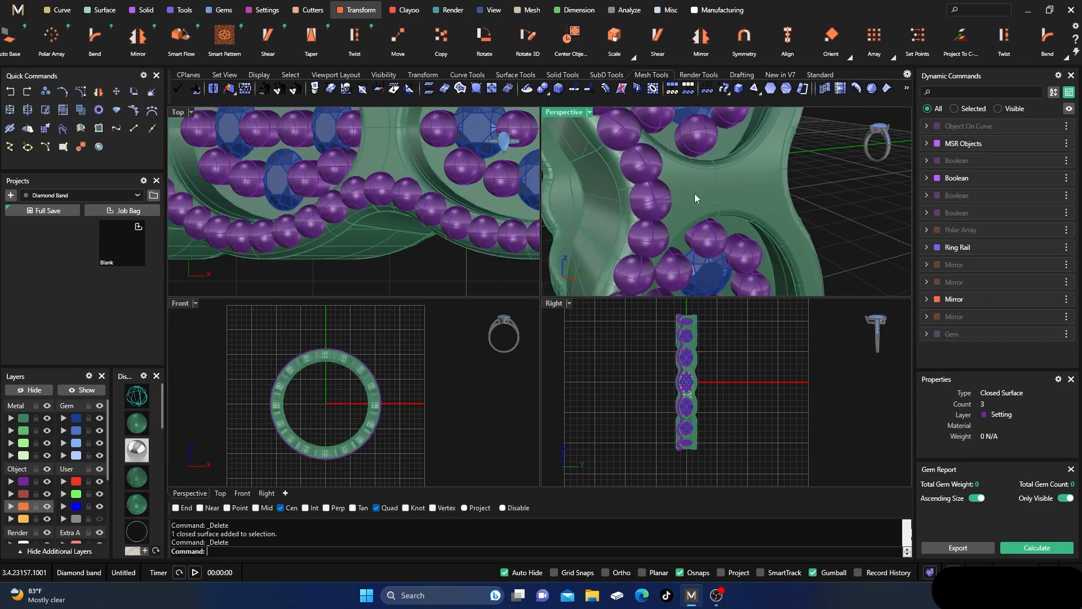
pyautogui.click(642, 193)
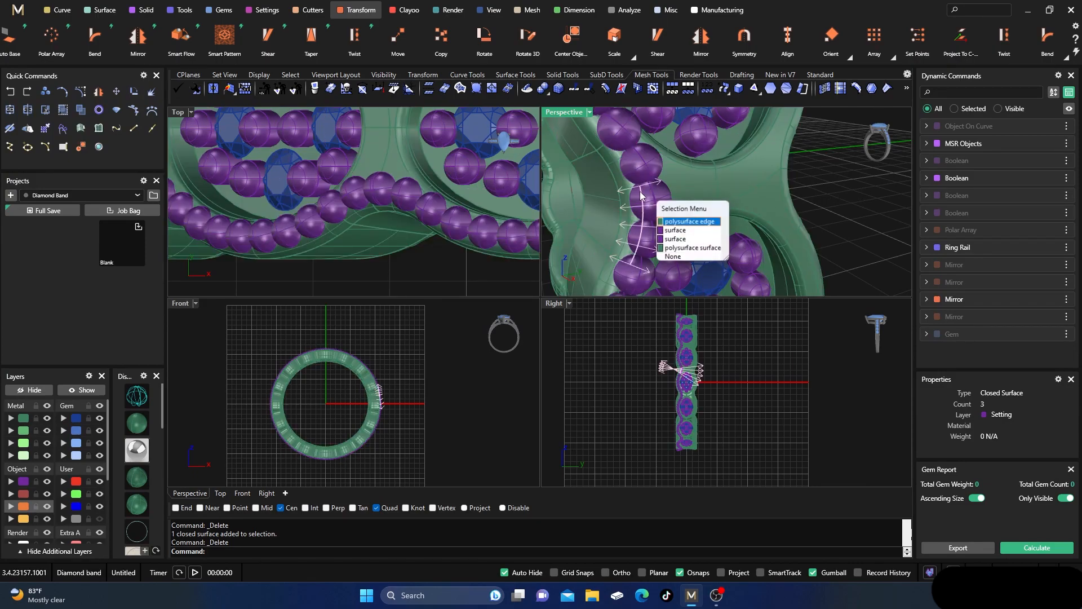
pyautogui.click(679, 231)
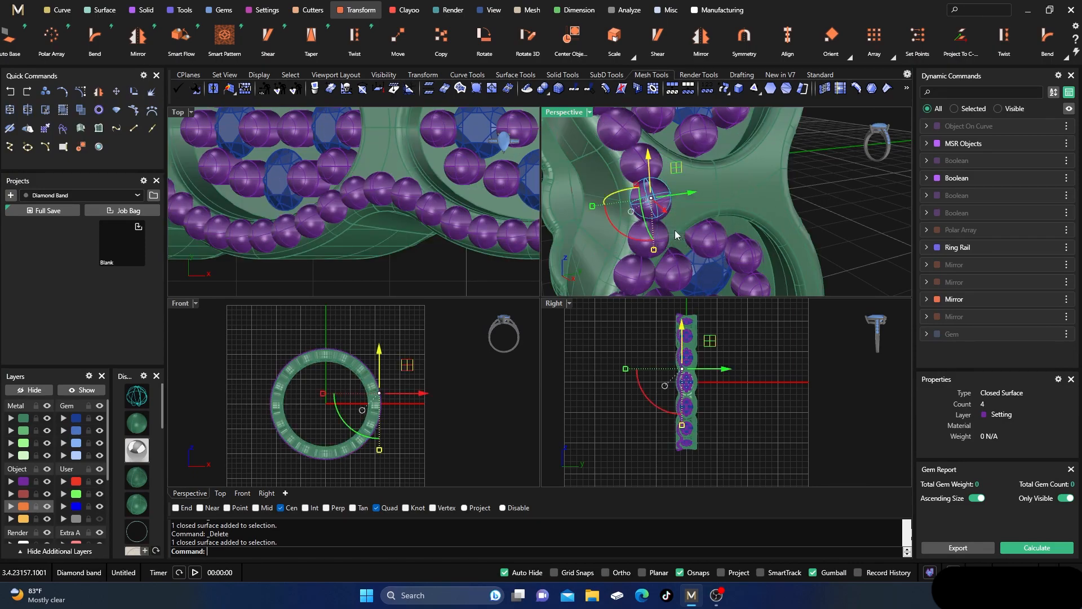
pyautogui.press('Delete')
# - Mirror the whole arrayed bead row to the band's opposite edge with X Mirror on and Y Mirror off, and accept
pyautogui.scroll(-14, 663, 214)
pyautogui.moveTo(663, 214); pyautogui.dragTo(747, 266, button='right')
pyautogui.scroll(-3, 426, 206)
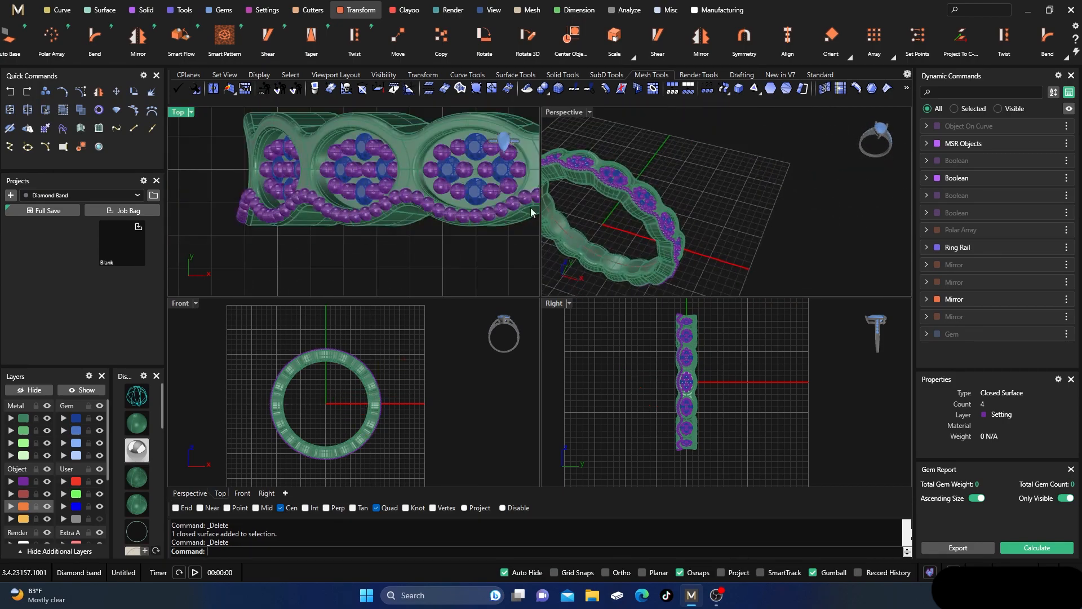
pyautogui.scroll(-5, 678, 176)
pyautogui.scroll(8, 681, 219)
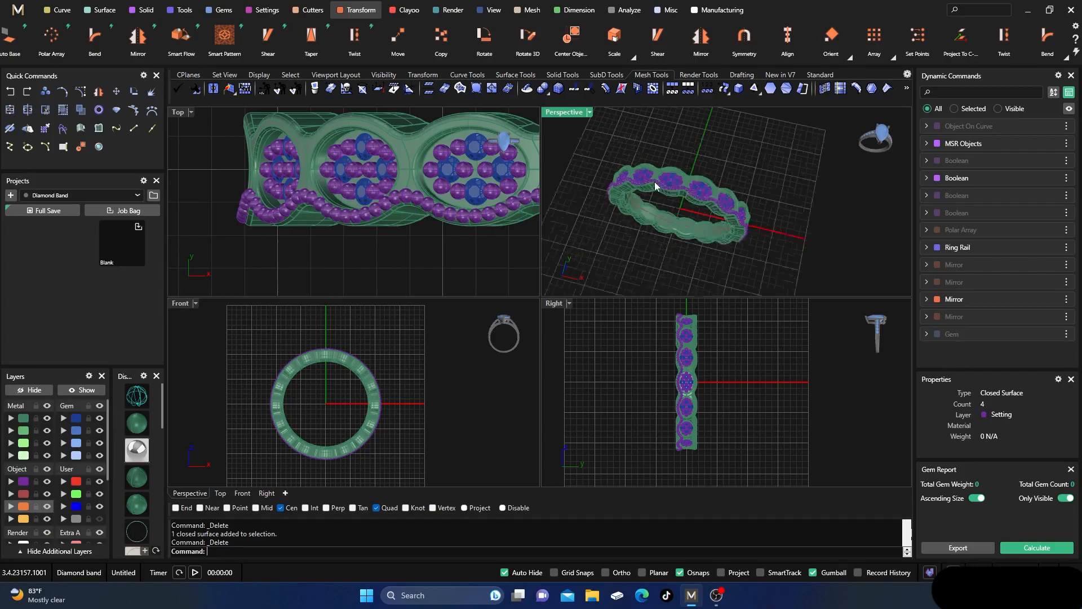
pyautogui.scroll(-3, 659, 190)
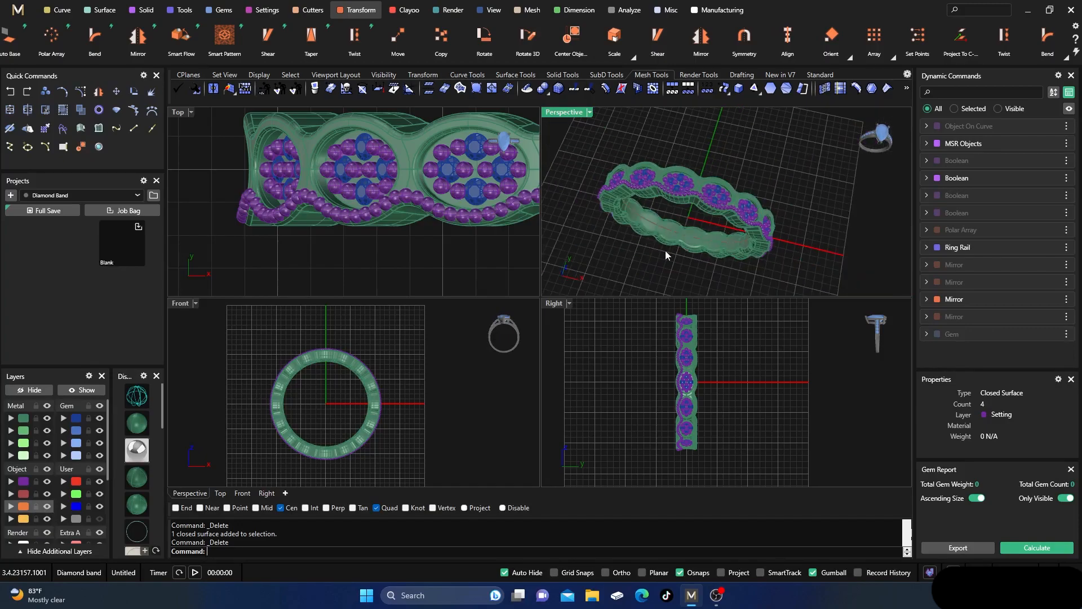
pyautogui.click(430, 196)
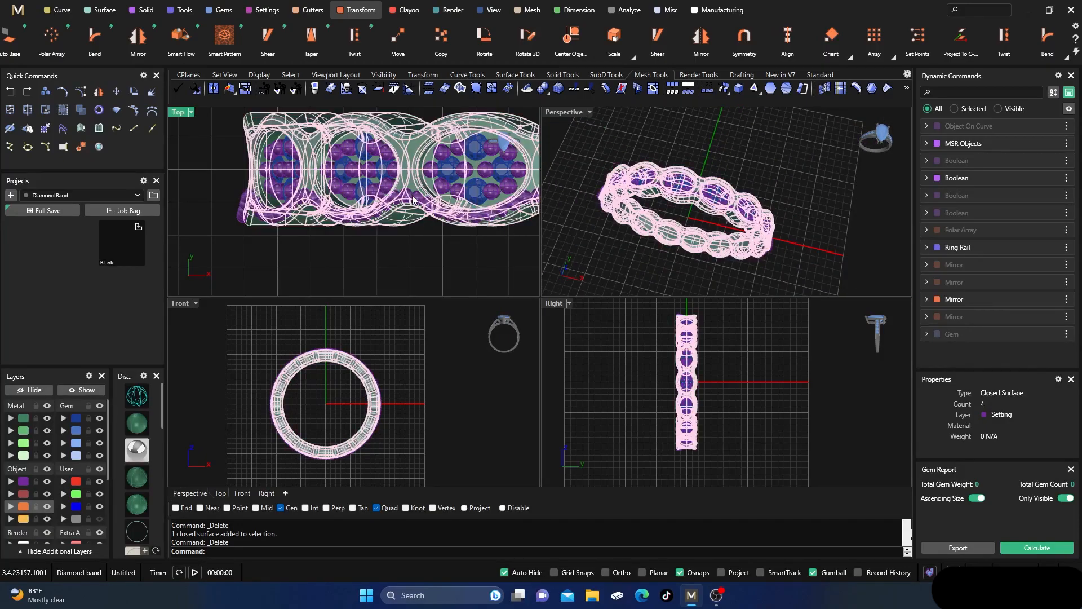
pyautogui.click(456, 235)
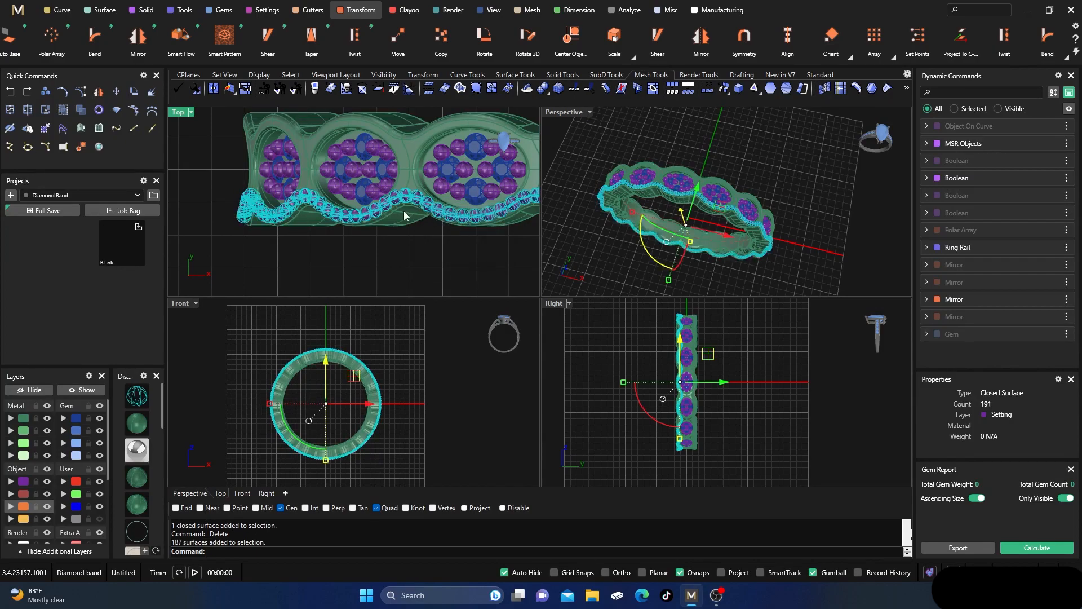
pyautogui.click(138, 36)
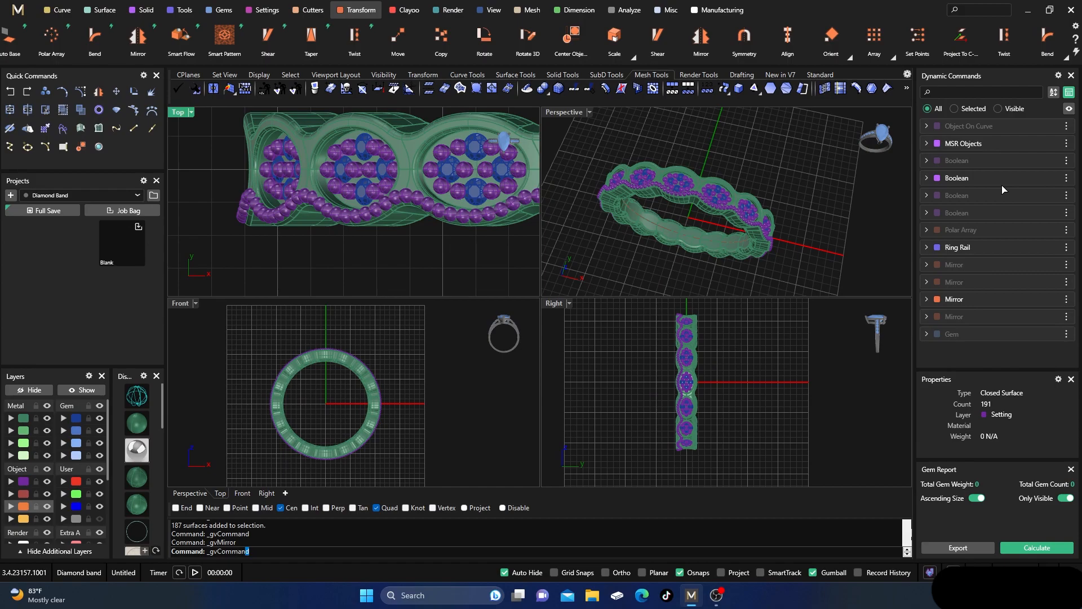
pyautogui.click(1059, 193)
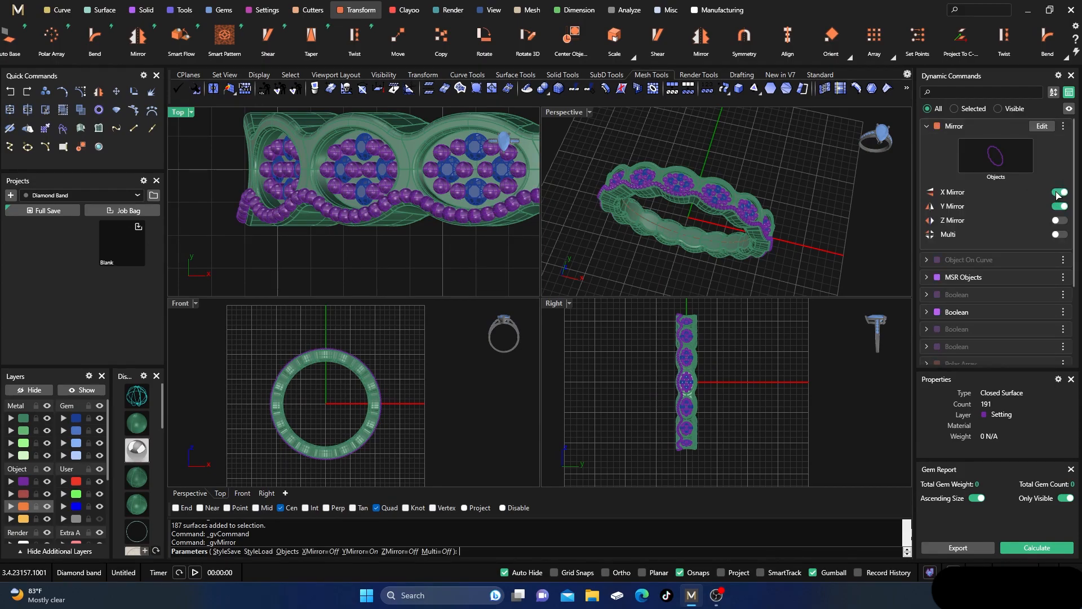
pyautogui.click(1060, 206)
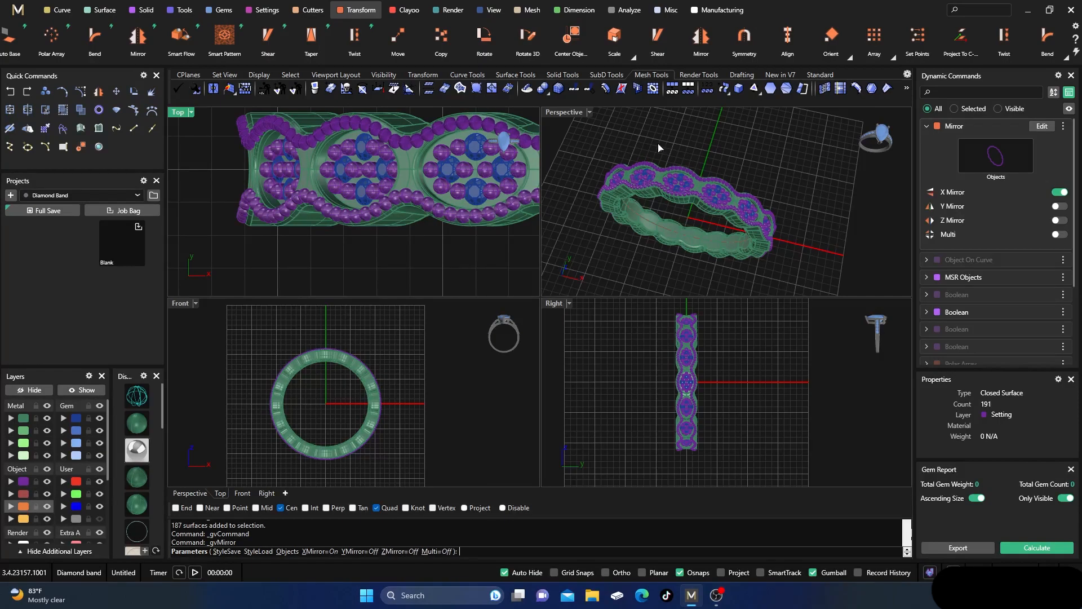
pyautogui.rightClick(610, 140)
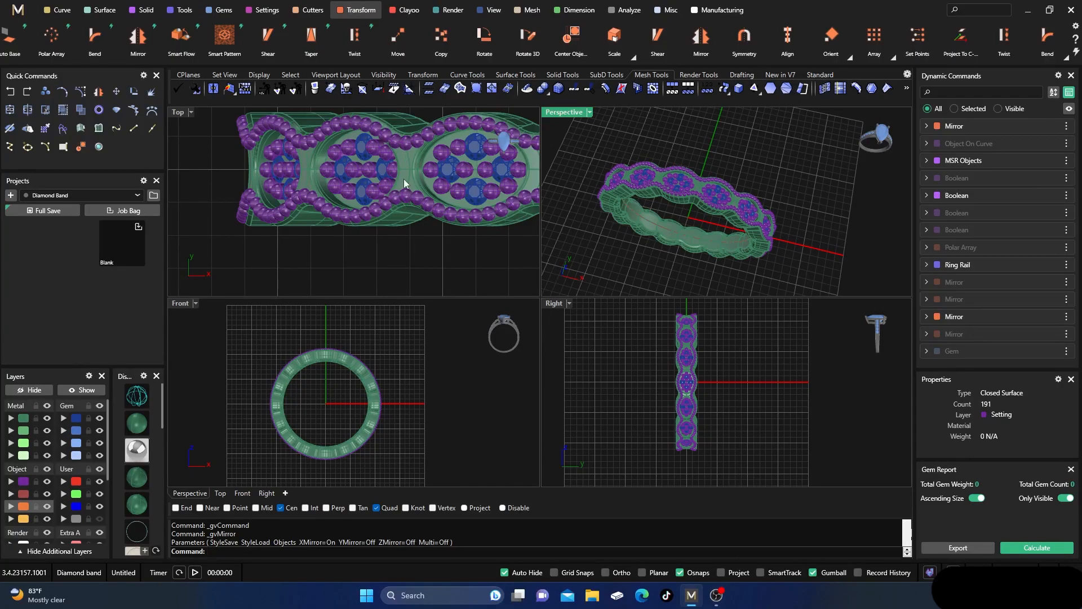
# - Start Object On Surface on the band between two ovals and place a 0.48 mm sphere at about U 0.03, V 0.62
pyautogui.scroll(5, 438, 179)
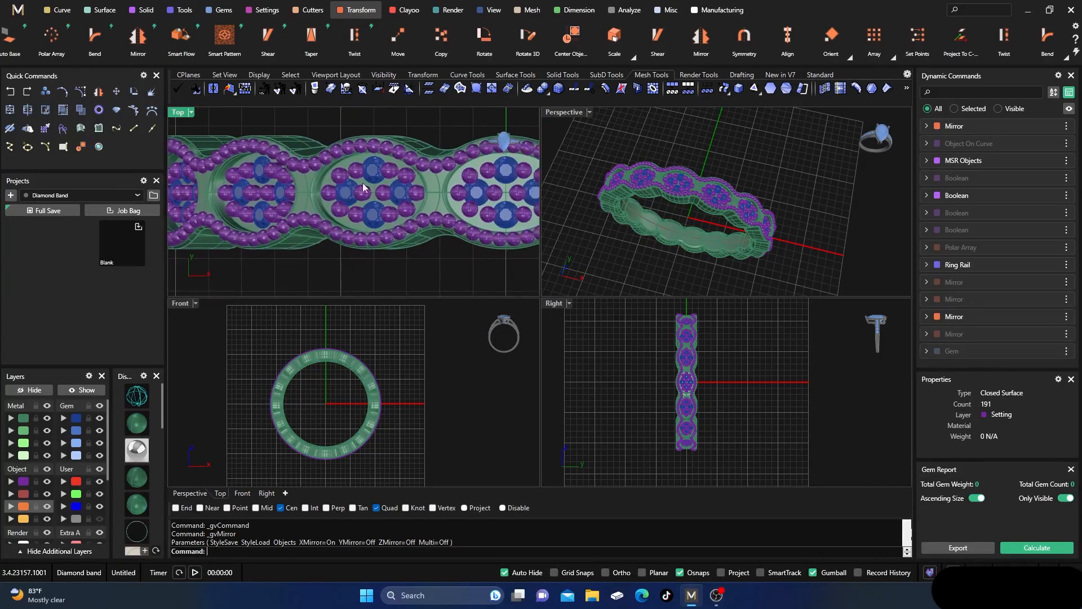
pyautogui.scroll(5, 435, 181)
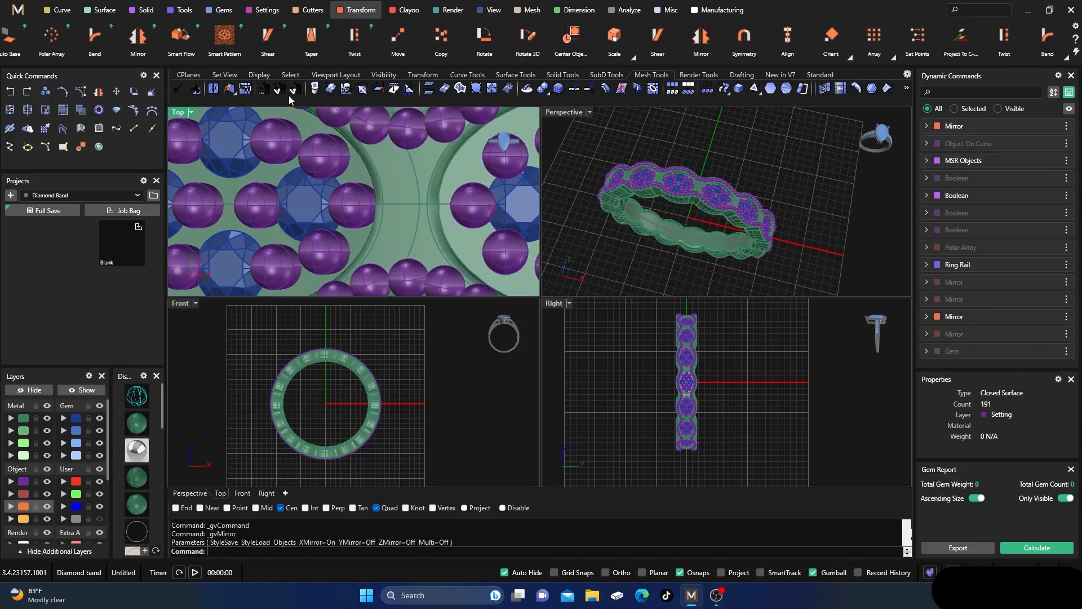
pyautogui.click(145, 11)
pyautogui.click(263, 38)
pyautogui.click(407, 182)
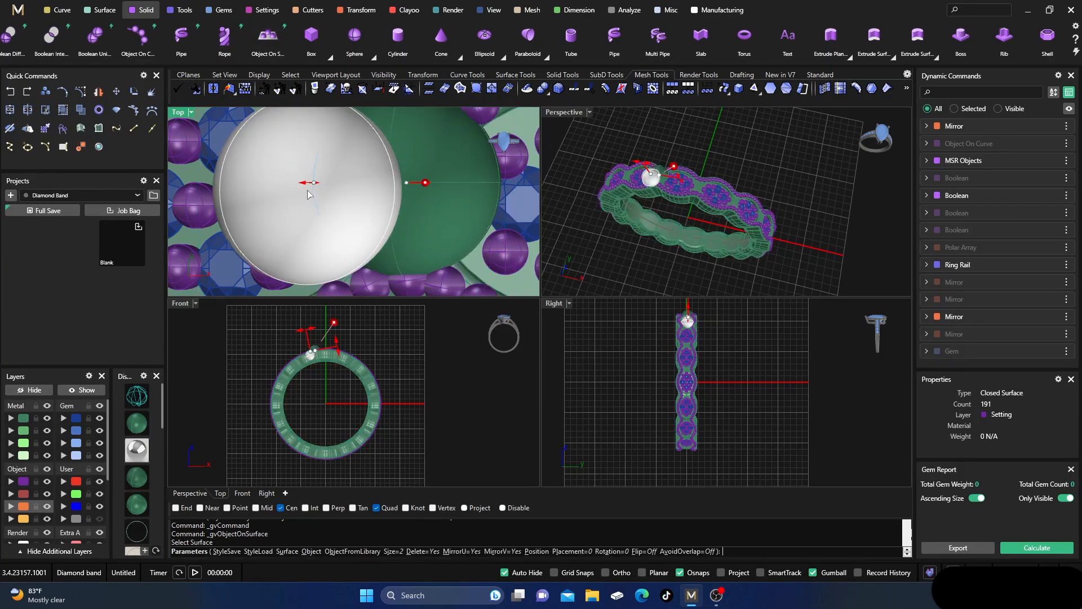
pyautogui.moveTo(354, 195); pyautogui.dragTo(329, 195)
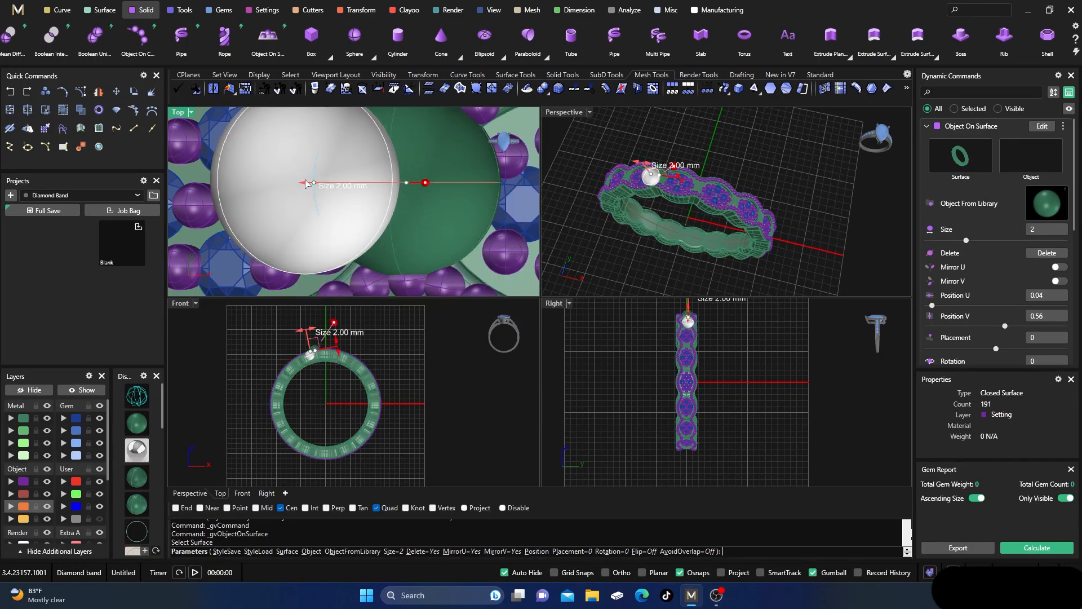
pyautogui.moveTo(306, 184); pyautogui.dragTo(376, 166)
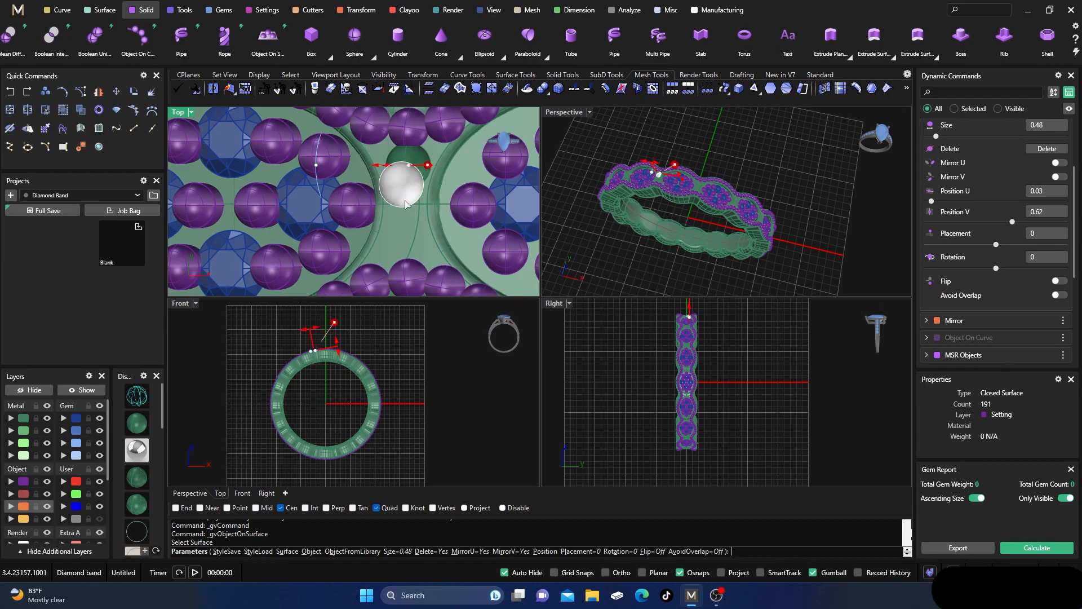
# - Add two more beads in a column between the ovals, align the first two at U 0.04 with V 0.62 and 0.5, and accept
pyautogui.click(410, 210)
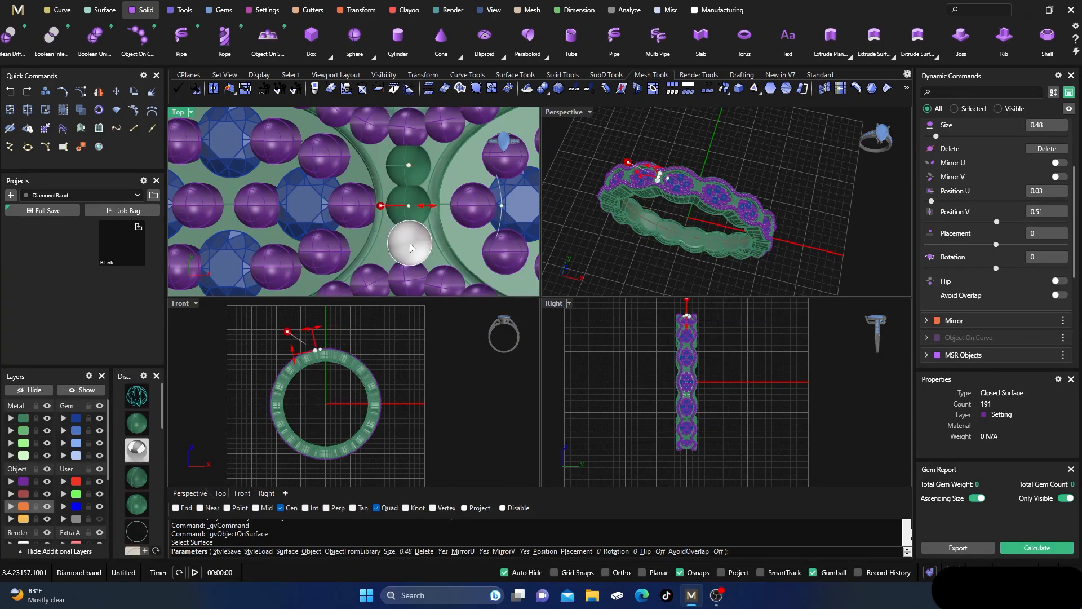
pyautogui.click(410, 247)
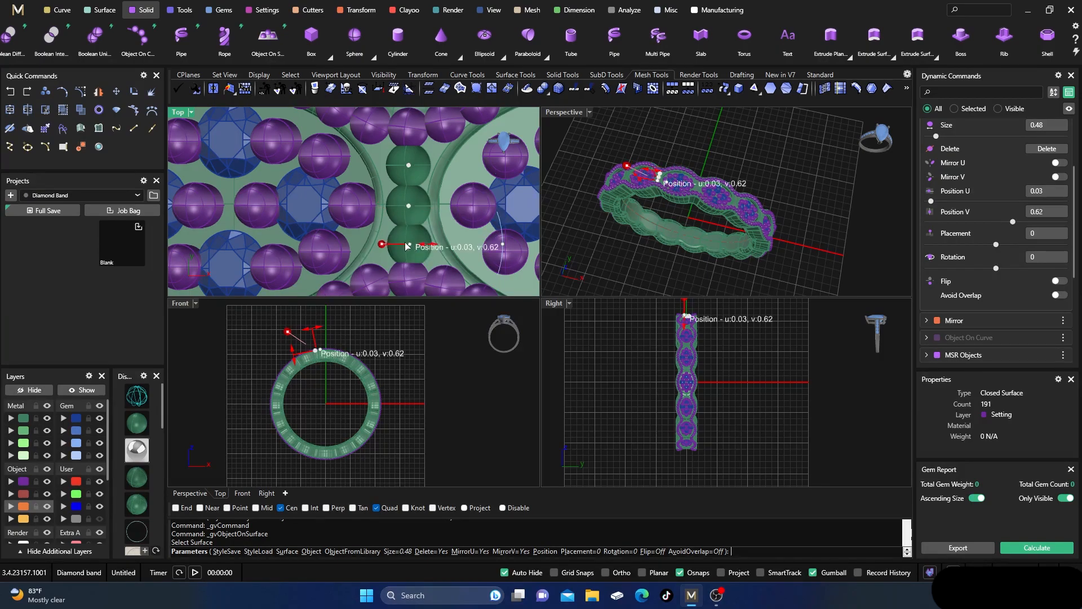
pyautogui.click(409, 169)
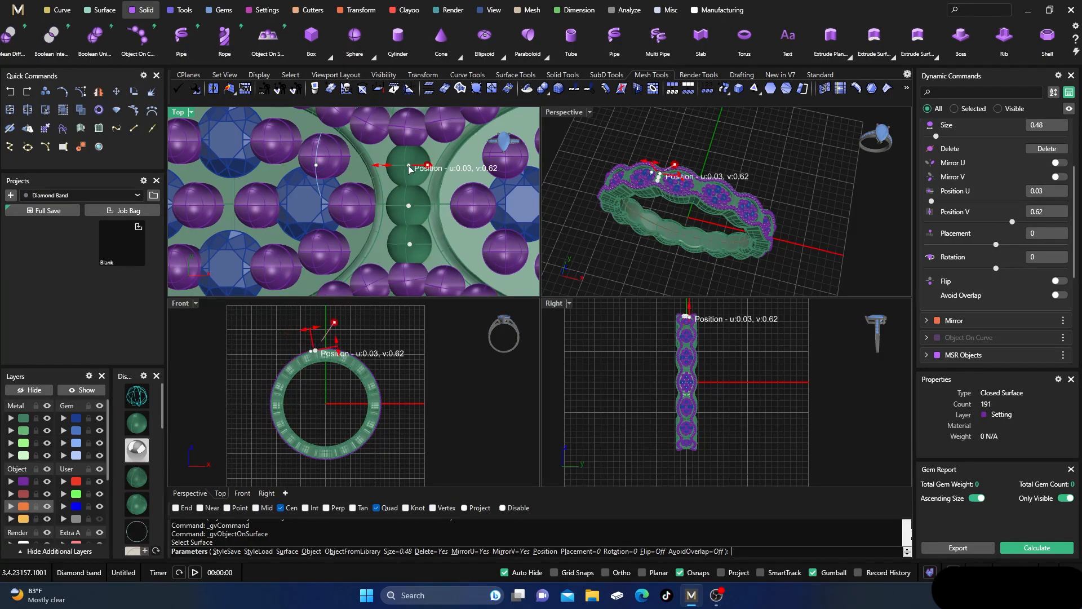
pyautogui.moveTo(410, 169); pyautogui.dragTo(407, 169)
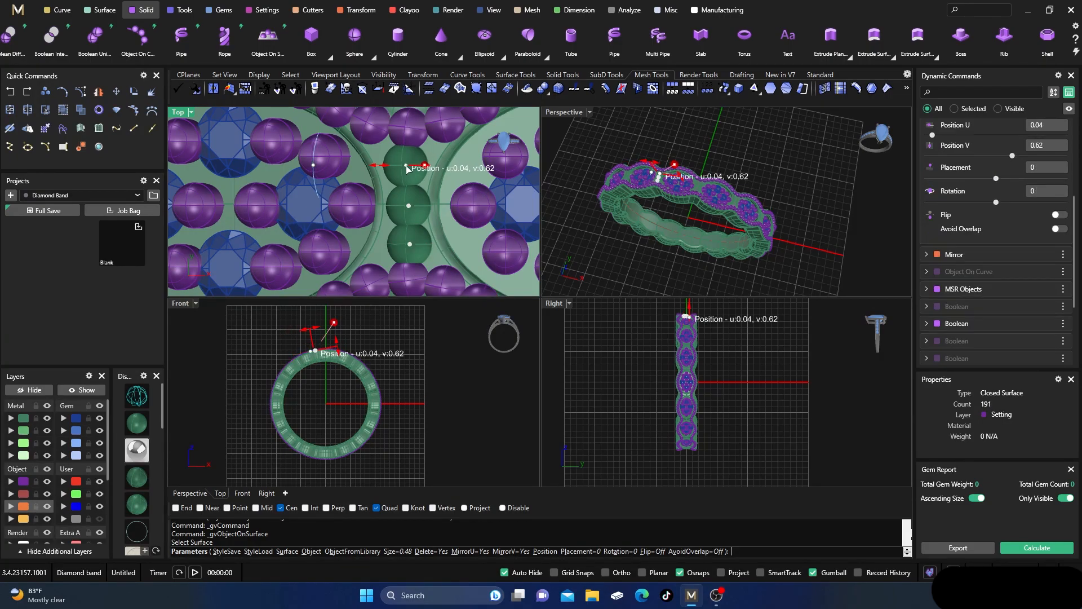
pyautogui.click(409, 208)
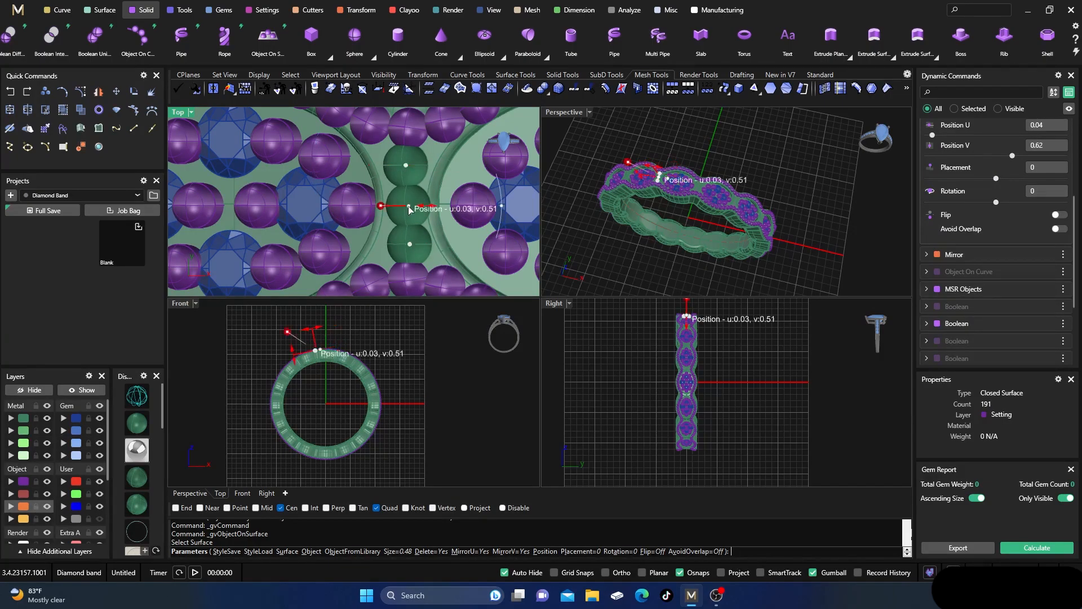
pyautogui.moveTo(407, 208)
pyautogui.mouseDown()
pyautogui.moveTo(410, 246)
pyautogui.moveTo(407, 208)
pyautogui.mouseUp()
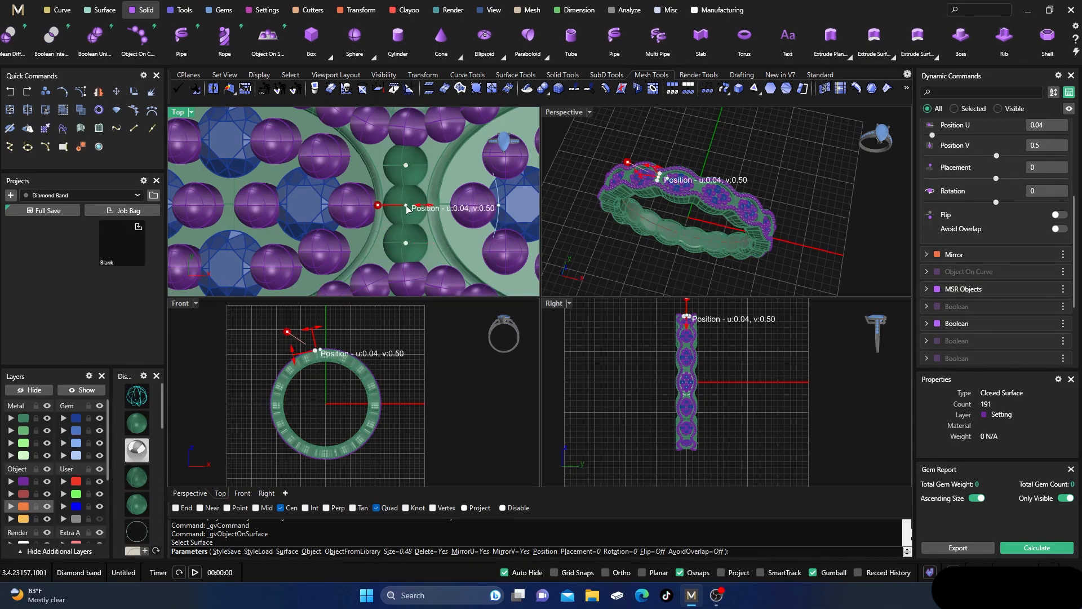
pyautogui.press('Return')
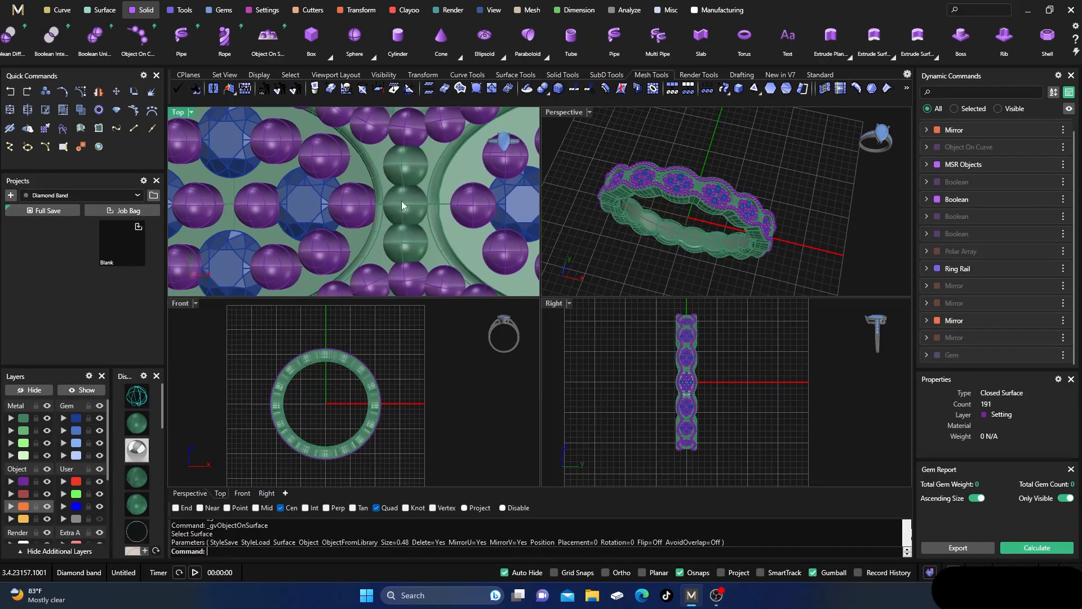
# - Assign the column of three connecting beads to the red User 01 layer
pyautogui.click(407, 204)
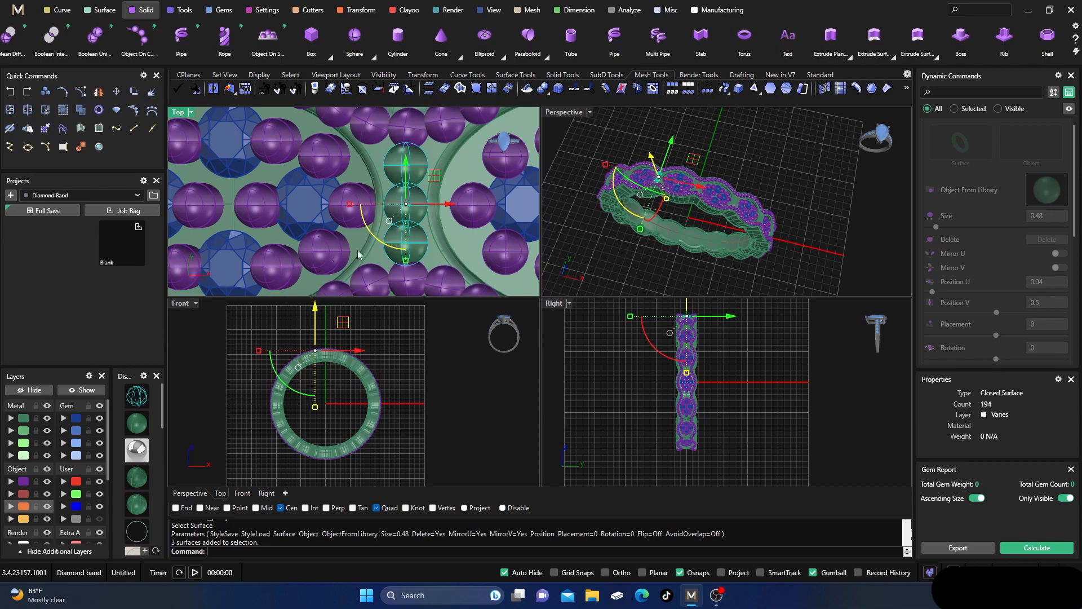
pyautogui.click(67, 482)
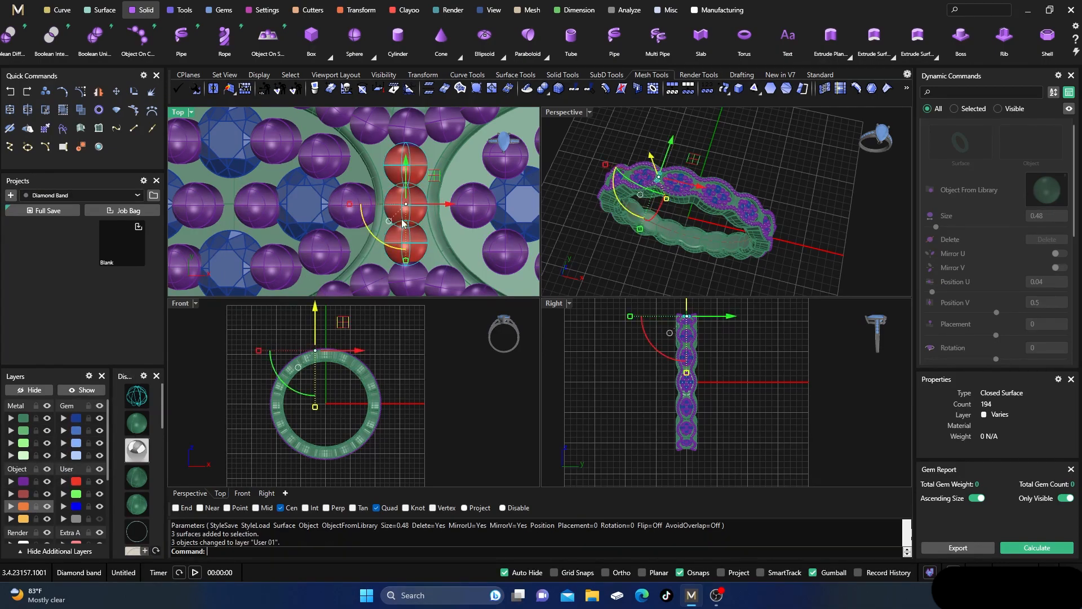
# - Polar-array the three connecting beads around the full 360° of the band with an object count of 16, and accept
pyautogui.scroll(-3, 437, 210)
pyautogui.scroll(-2, 437, 210)
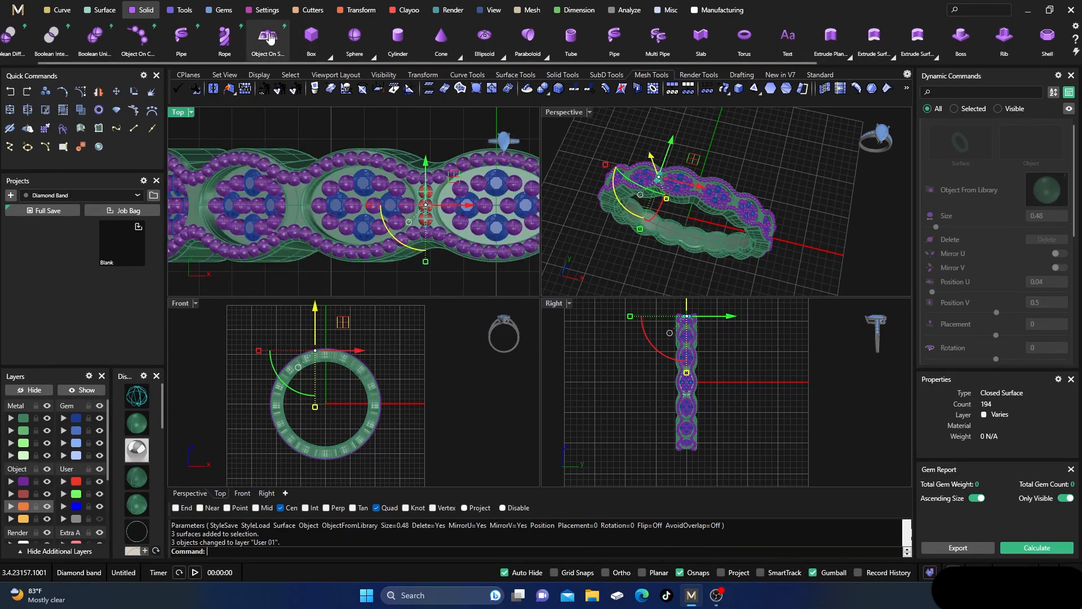
pyautogui.click(355, 16)
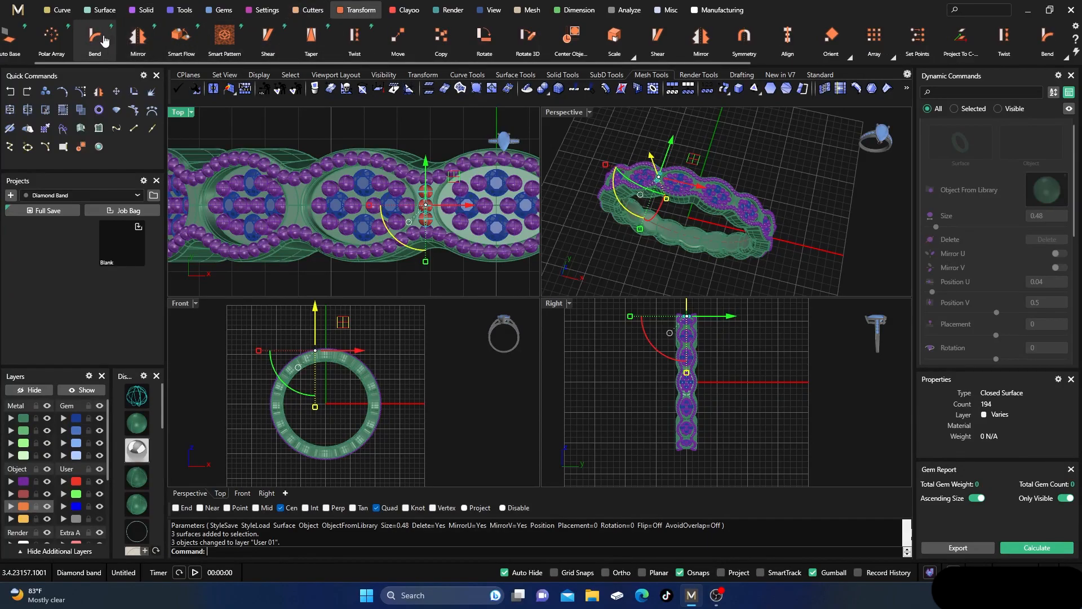
pyautogui.click(51, 38)
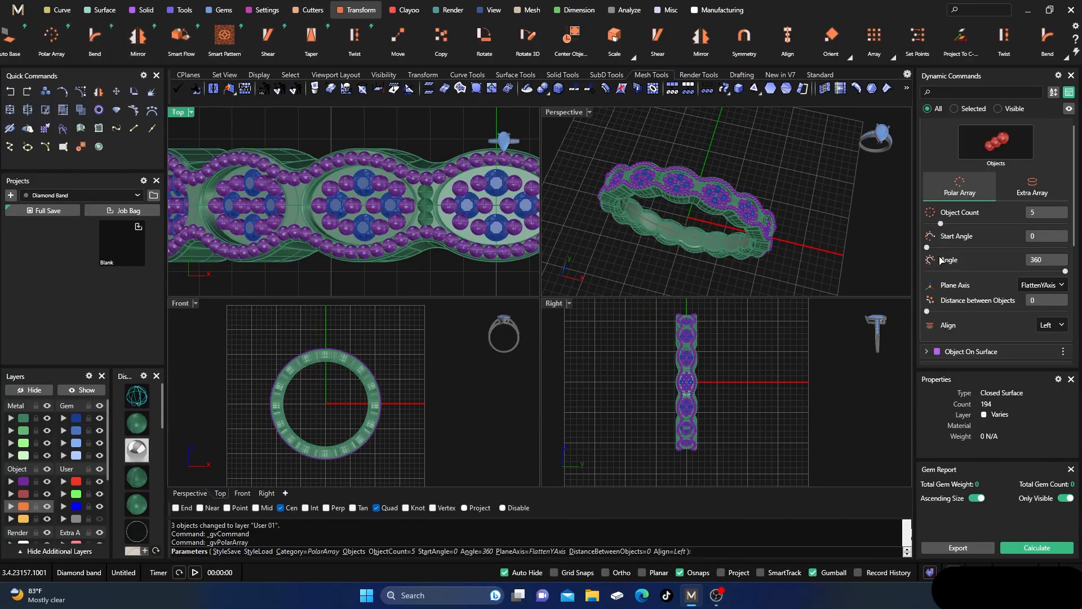
pyautogui.moveTo(1043, 214); pyautogui.dragTo(1011, 223)
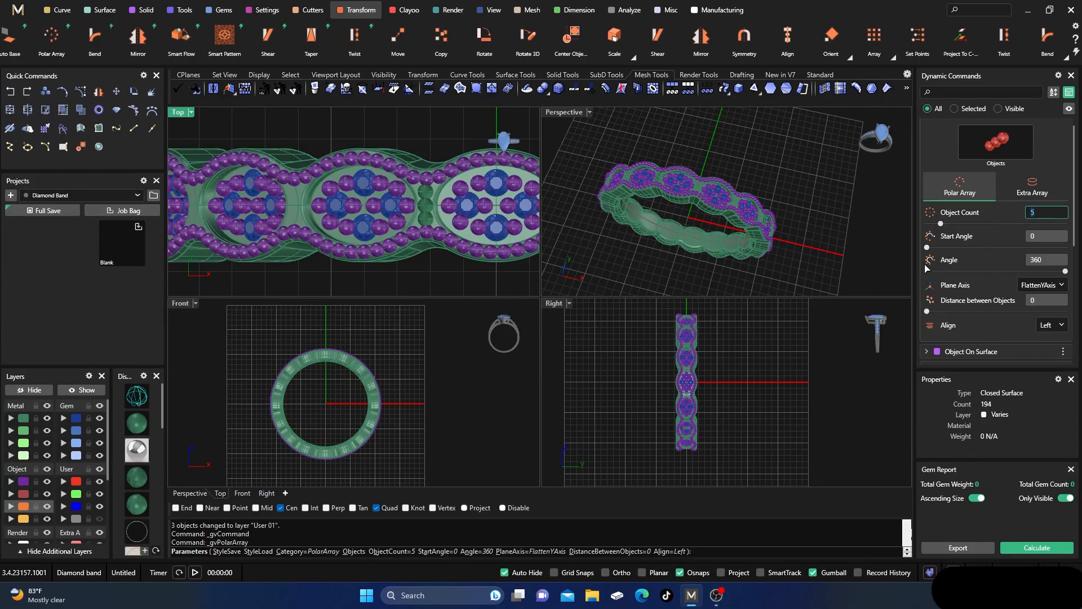
pyautogui.press('Tab')
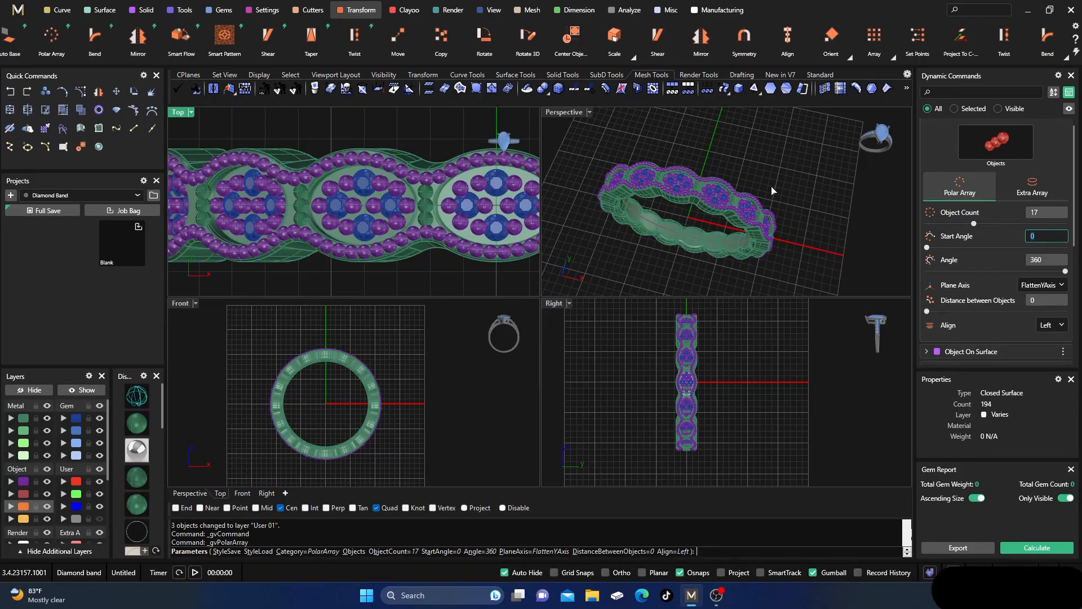
pyautogui.scroll(10, 732, 192)
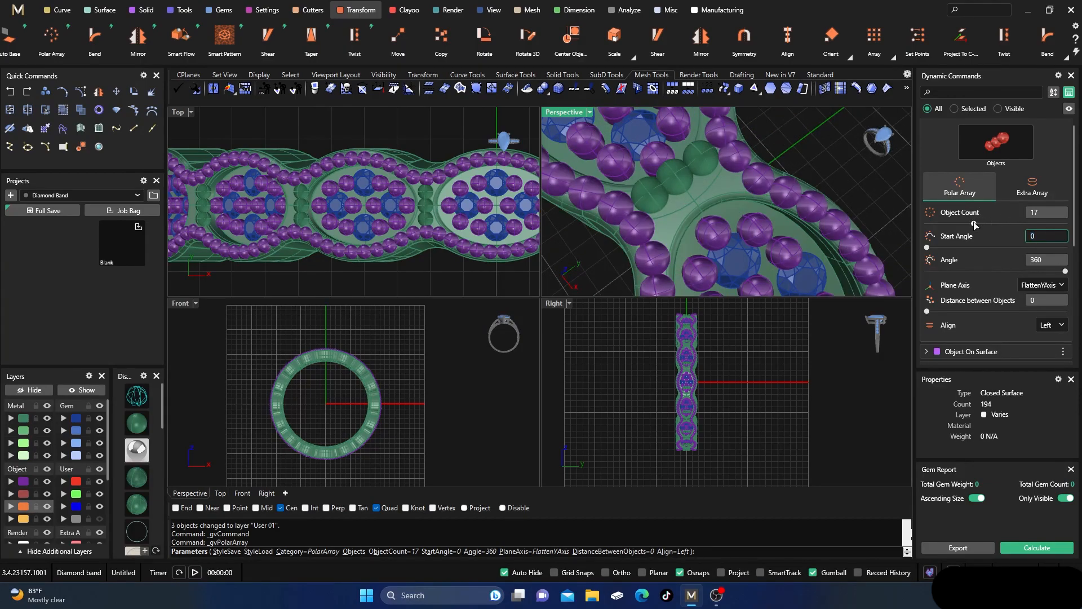
pyautogui.moveTo(974, 225); pyautogui.dragTo(972, 226)
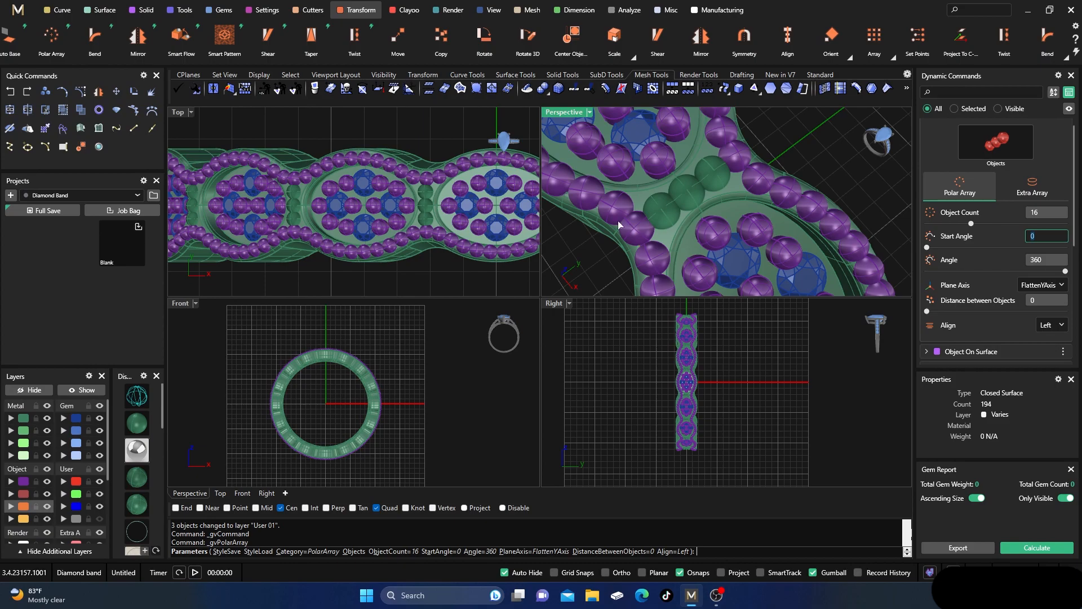
pyautogui.press('Tab')
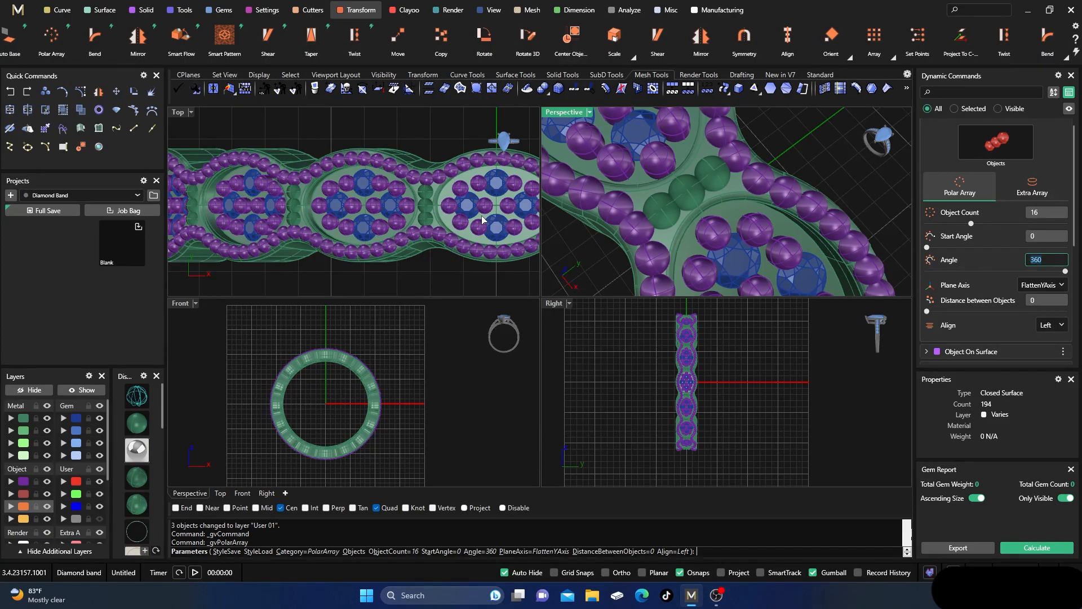
pyautogui.rightClick(441, 261)
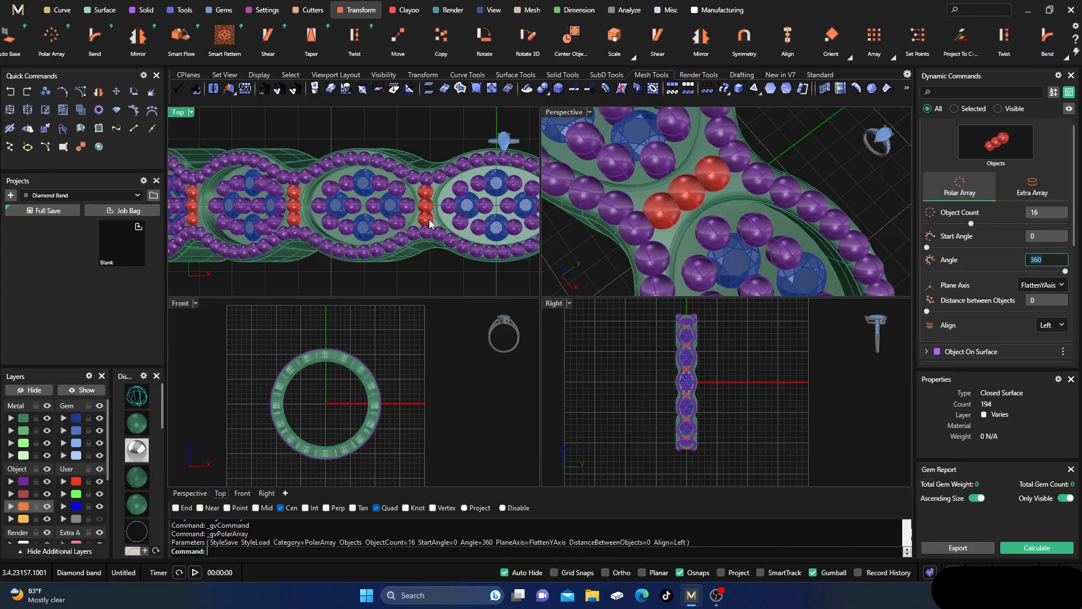
# - Select all the arrayed connecting beads, assign them to the Setting layer, and clear the selection
pyautogui.click(427, 210)
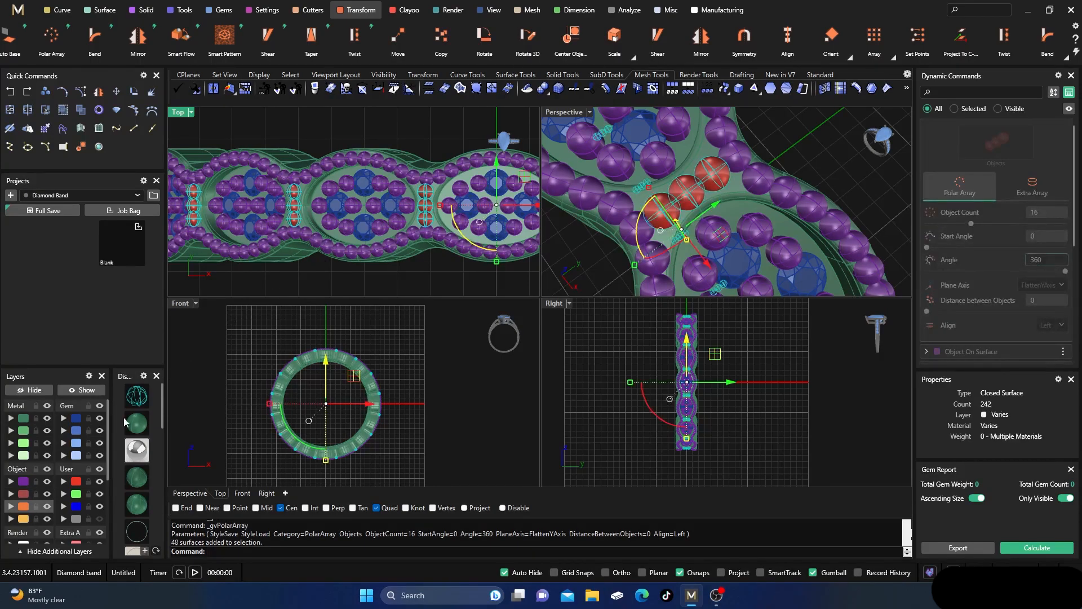
pyautogui.click(10, 483)
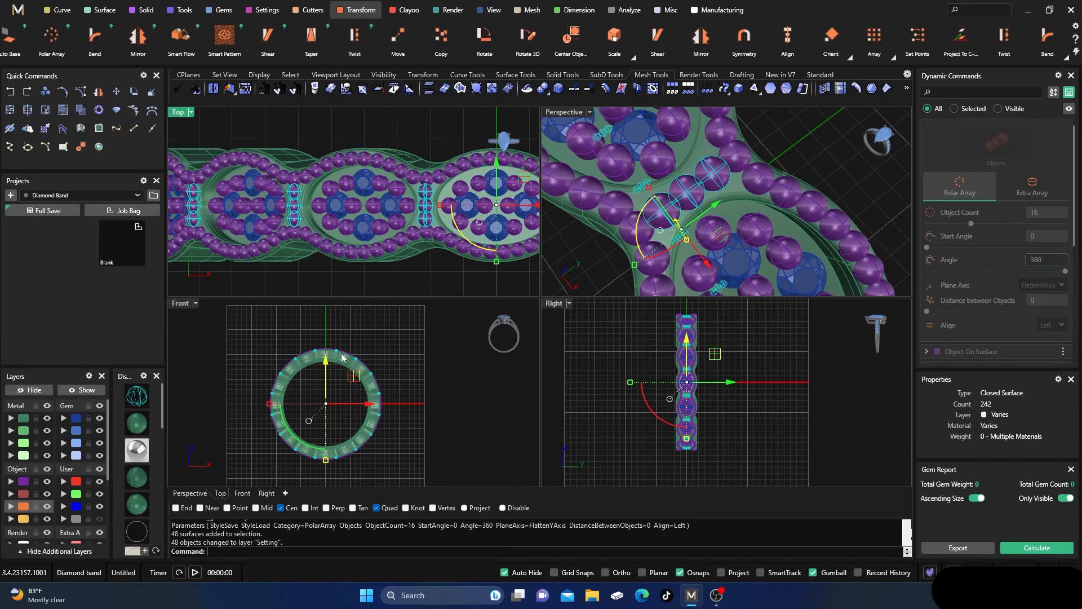
pyautogui.click(816, 157)
# - Maximize the perspective view and examine the edge rows and connecting bead columns between the ovals from several angles
pyautogui.doubleClick(571, 118)
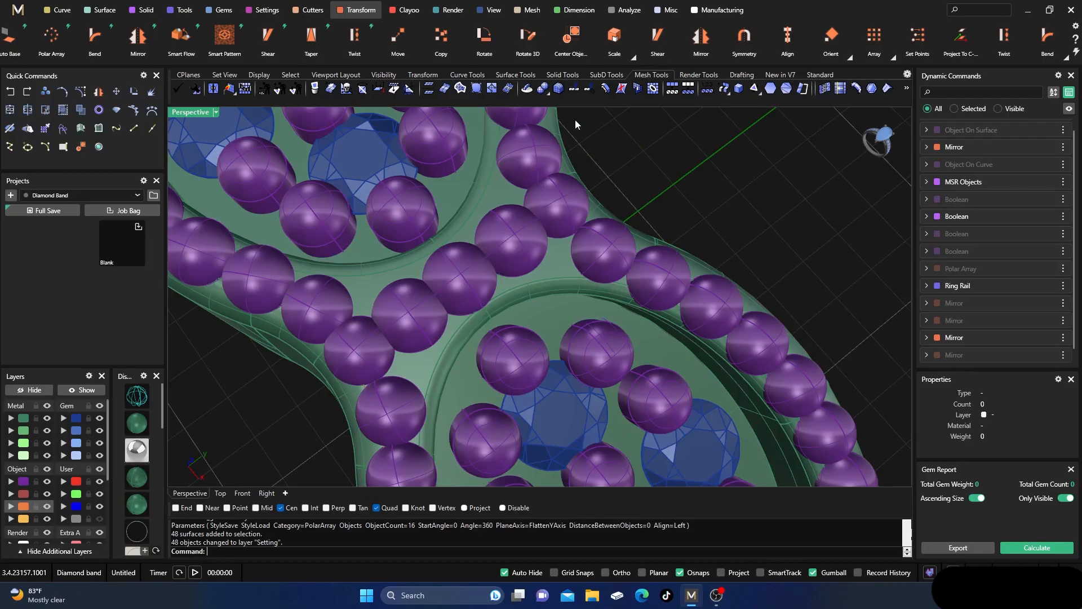
pyautogui.scroll(-10, 615, 217)
pyautogui.moveTo(658, 306); pyautogui.dragTo(600, 234, button='right')
pyautogui.scroll(7, 664, 264)
pyautogui.scroll(3, 616, 212)
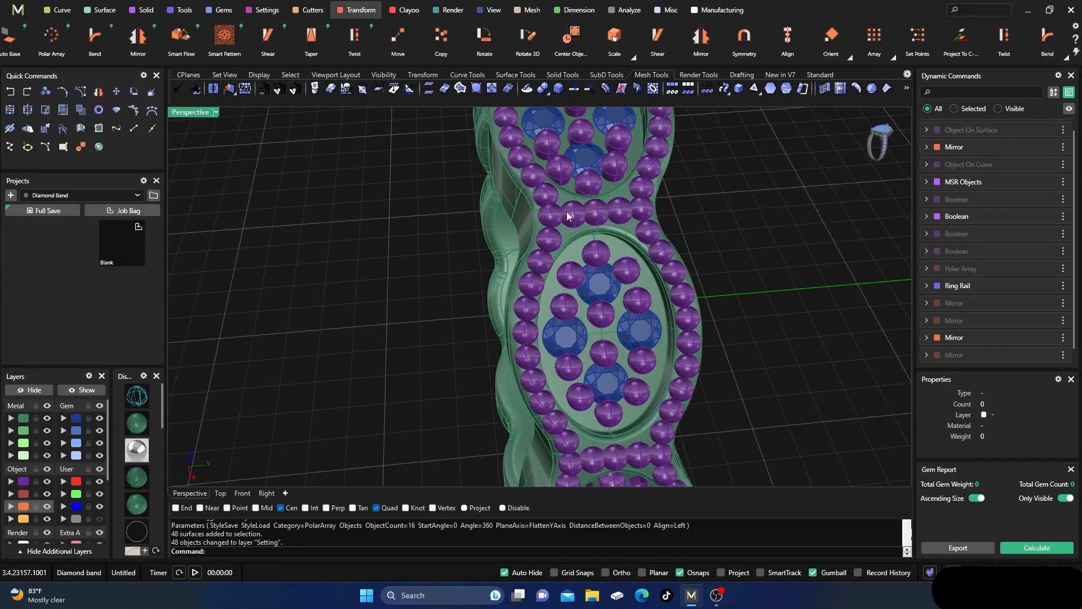
pyautogui.scroll(-5, 625, 227)
pyautogui.moveTo(625, 228); pyautogui.dragTo(568, 213, button='right')
pyautogui.scroll(-5, 568, 213)
pyautogui.moveTo(606, 263); pyautogui.dragTo(460, 374, button='right')
pyautogui.moveTo(548, 309); pyautogui.dragTo(538, 329, button='right')
pyautogui.scroll(8, 573, 301)
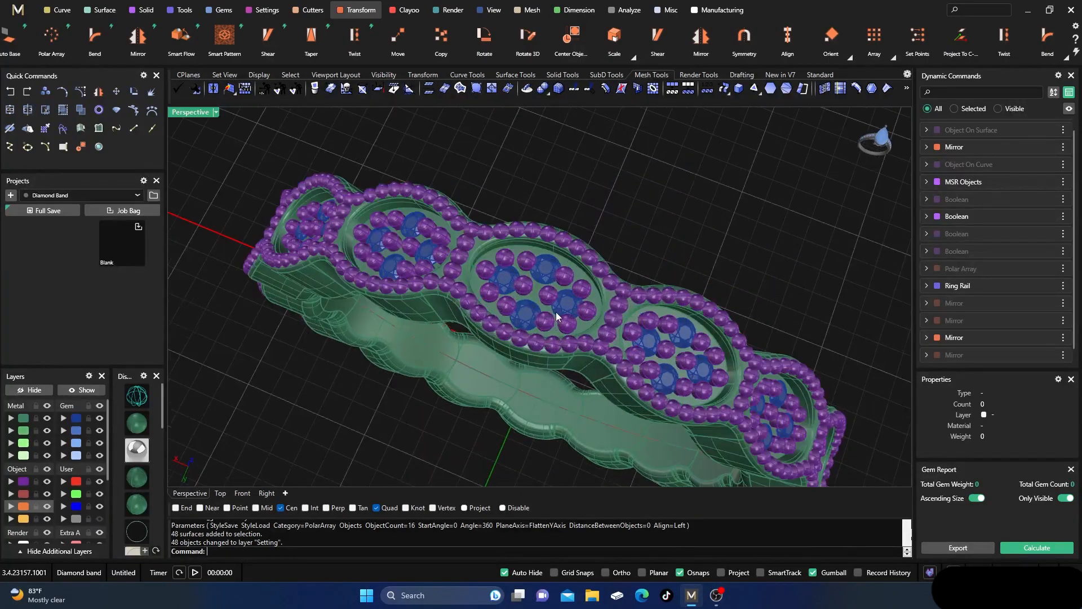
# - Start Gem Cutter on all the band's gems and switch the view to wireframe to expose the cutter profiles
pyautogui.click(573, 302)
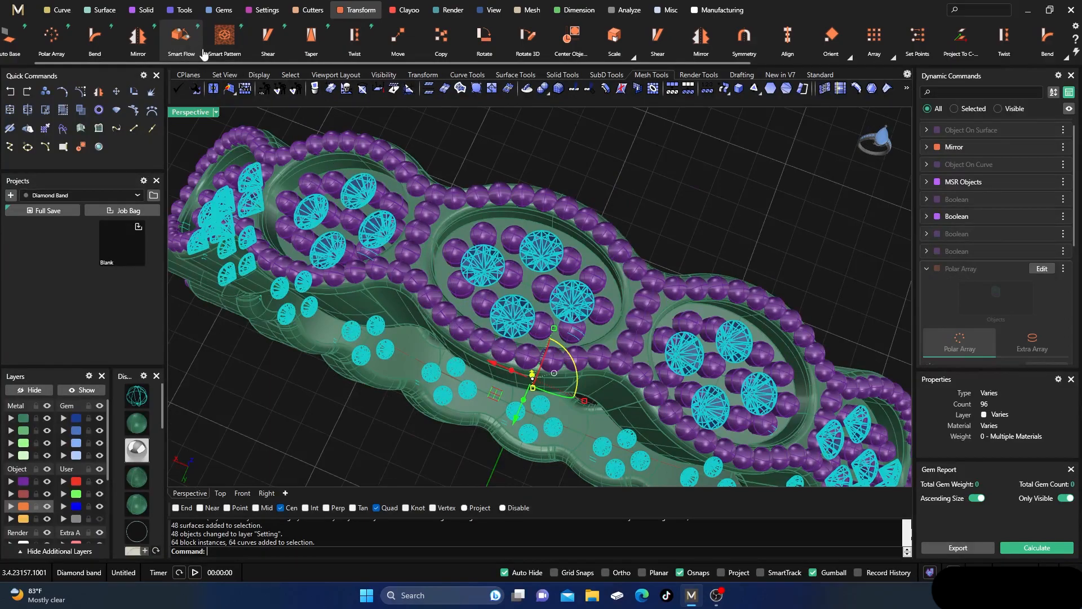
pyautogui.click(308, 10)
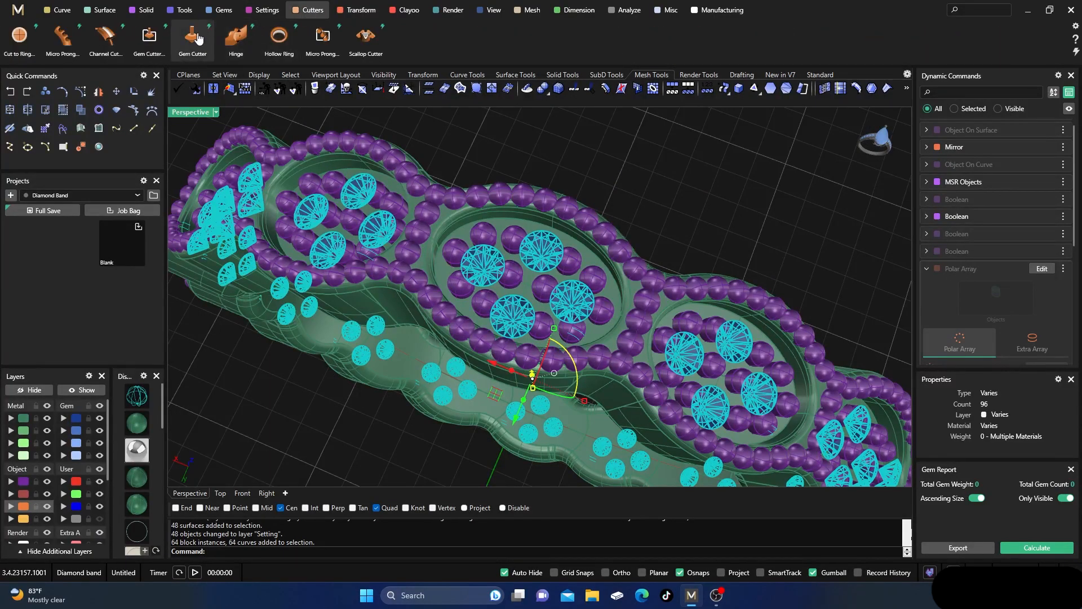
pyautogui.click(212, 38)
pyautogui.moveTo(489, 404); pyautogui.dragTo(520, 330, button='right')
pyautogui.scroll(-4, 545, 328)
pyautogui.click(137, 397)
pyautogui.scroll(-4, 530, 377)
pyautogui.moveTo(532, 377); pyautogui.dragTo(536, 307, button='right')
pyautogui.scroll(9, 591, 216)
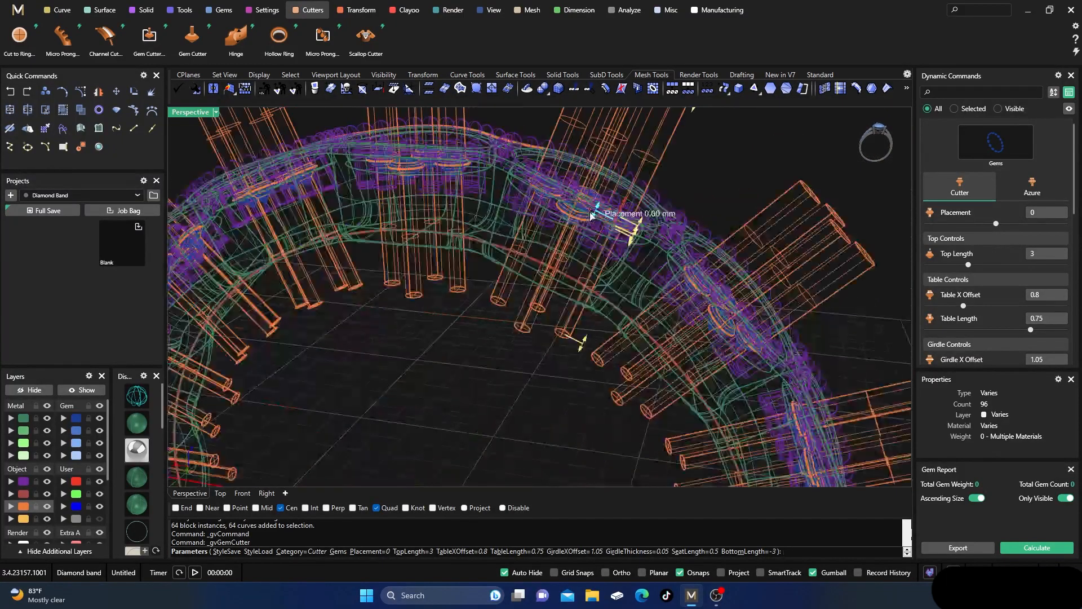
pyautogui.scroll(6, 590, 215)
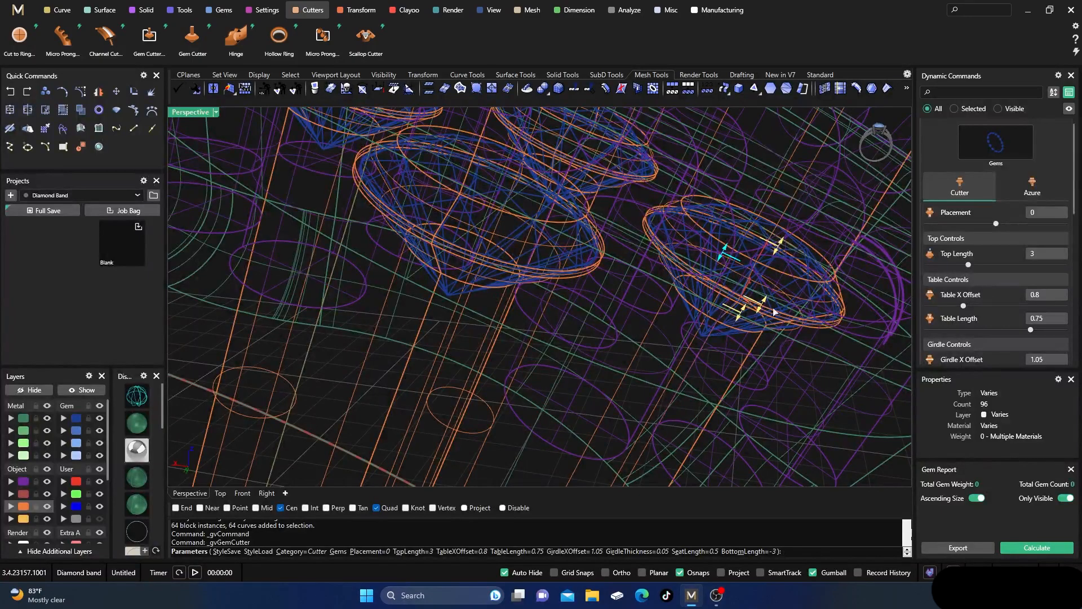
# - Reduce the gem cutters' seat length to 0.28, keep the bottom length at -3, and accept the cutters
pyautogui.moveTo(742, 314); pyautogui.dragTo(751, 305)
pyautogui.scroll(-3, 652, 396)
pyautogui.moveTo(652, 396); pyautogui.dragTo(620, 467, button='right')
pyautogui.scroll(3, 722, 397)
pyautogui.moveTo(723, 404)
pyautogui.mouseDown()
pyautogui.moveTo(726, 388)
pyautogui.moveTo(733, 395)
pyautogui.mouseUp()
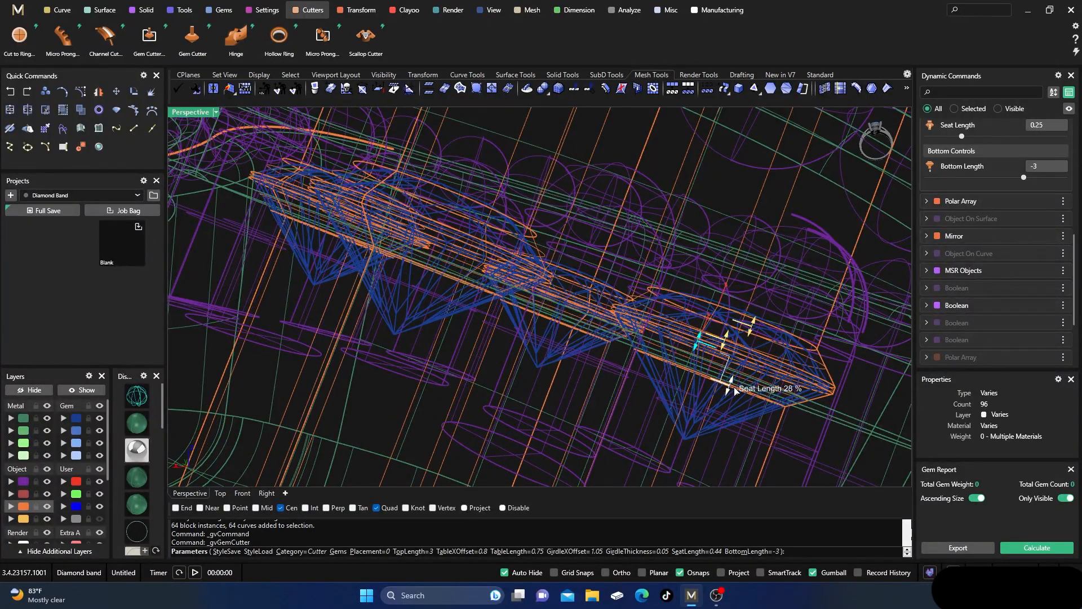
pyautogui.scroll(-9, 608, 242)
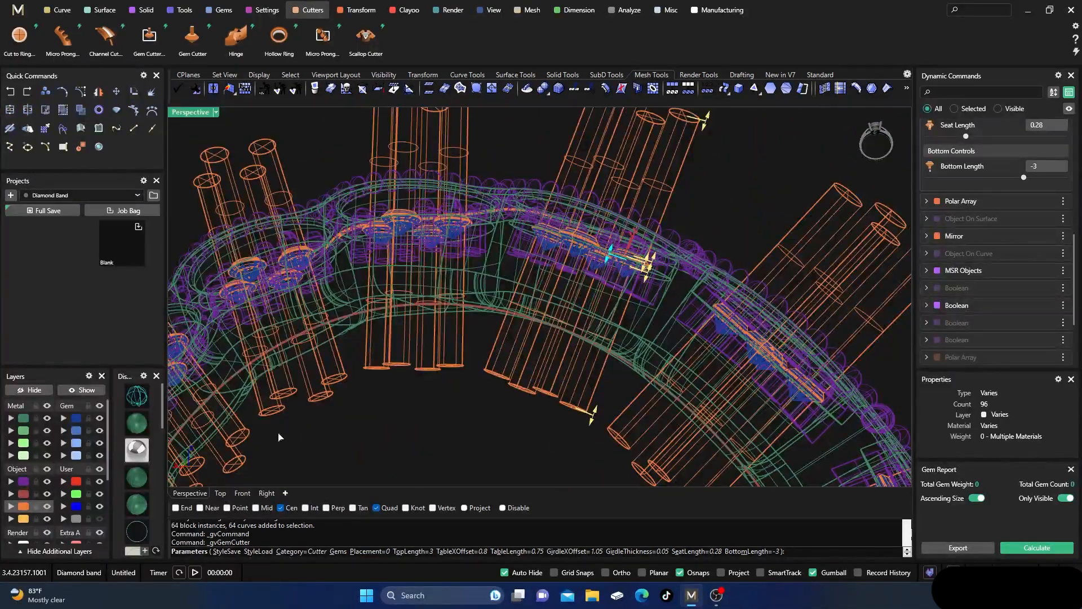
pyautogui.moveTo(465, 419); pyautogui.dragTo(540, 355, button='right')
pyautogui.rightClick(535, 352)
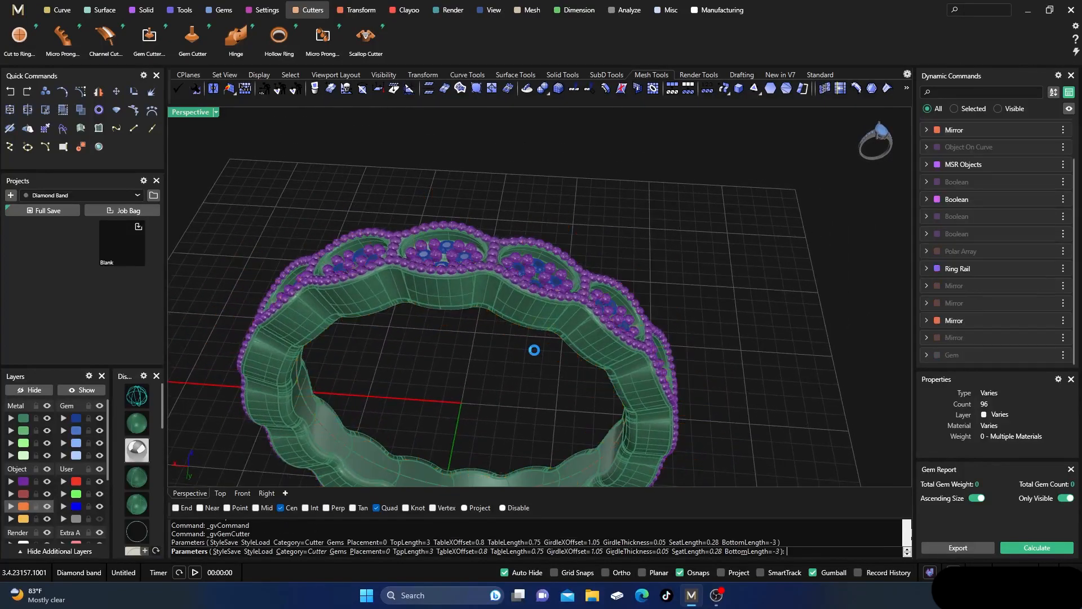
# - Subtract all the gem cutters from the green band with a Boolean Difference and accept
pyautogui.click(145, 12)
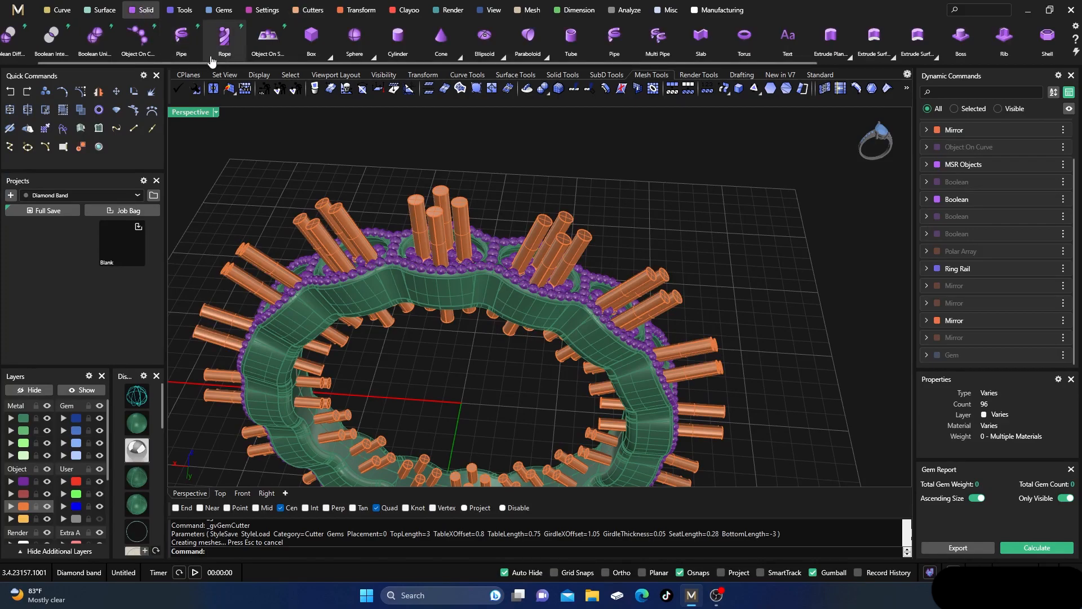
pyautogui.click(456, 298)
pyautogui.click(512, 210)
pyautogui.click(483, 284)
pyautogui.click(515, 191)
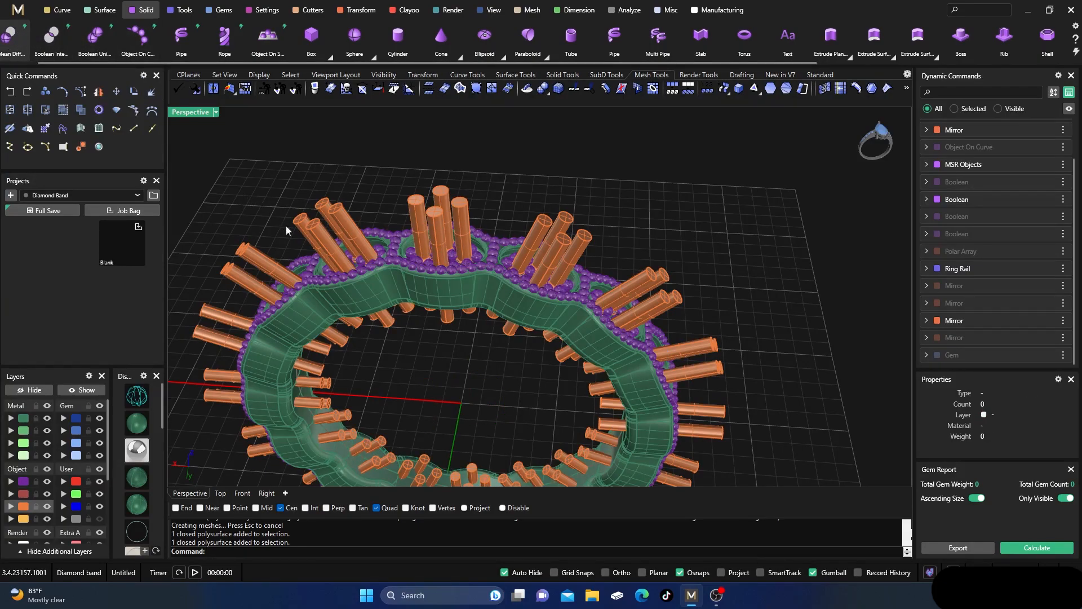
pyautogui.click(434, 286)
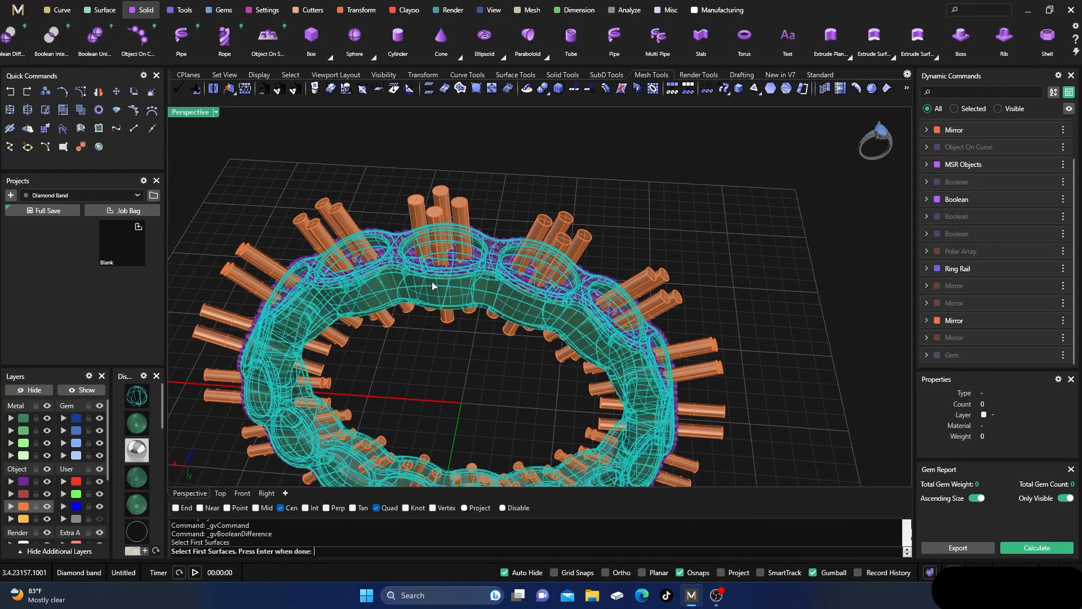
pyautogui.press('Return')
pyautogui.click(446, 226)
pyautogui.press('Return')
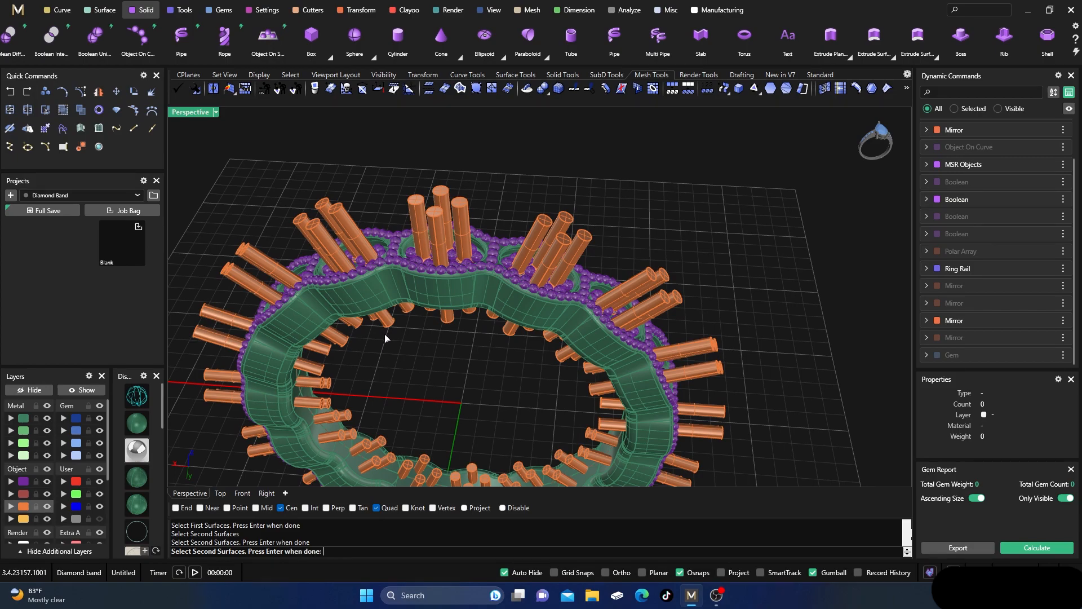
pyautogui.press('Return')
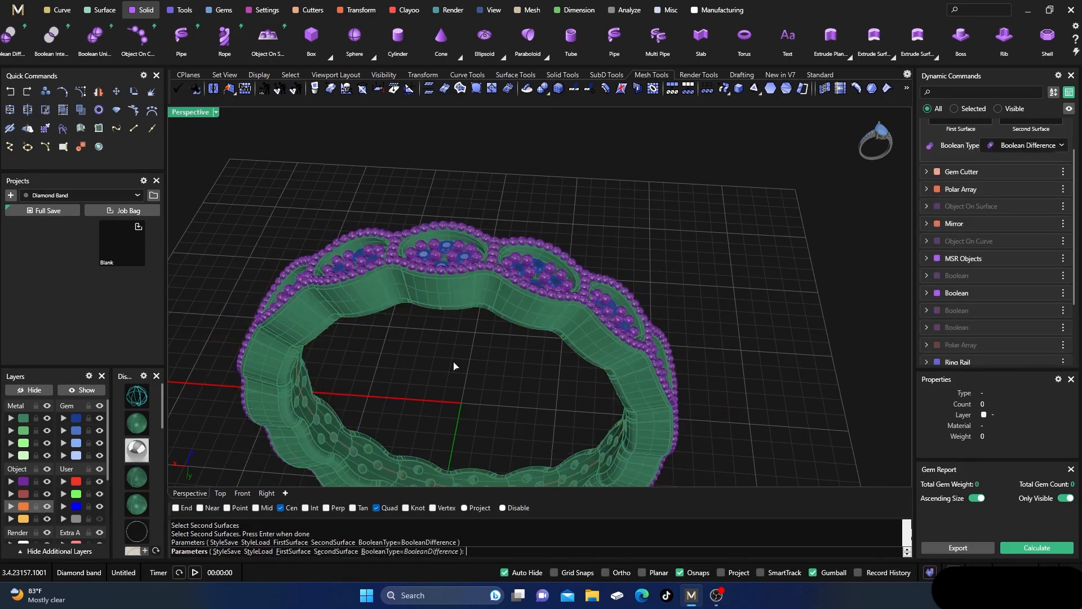
pyautogui.press('Return')
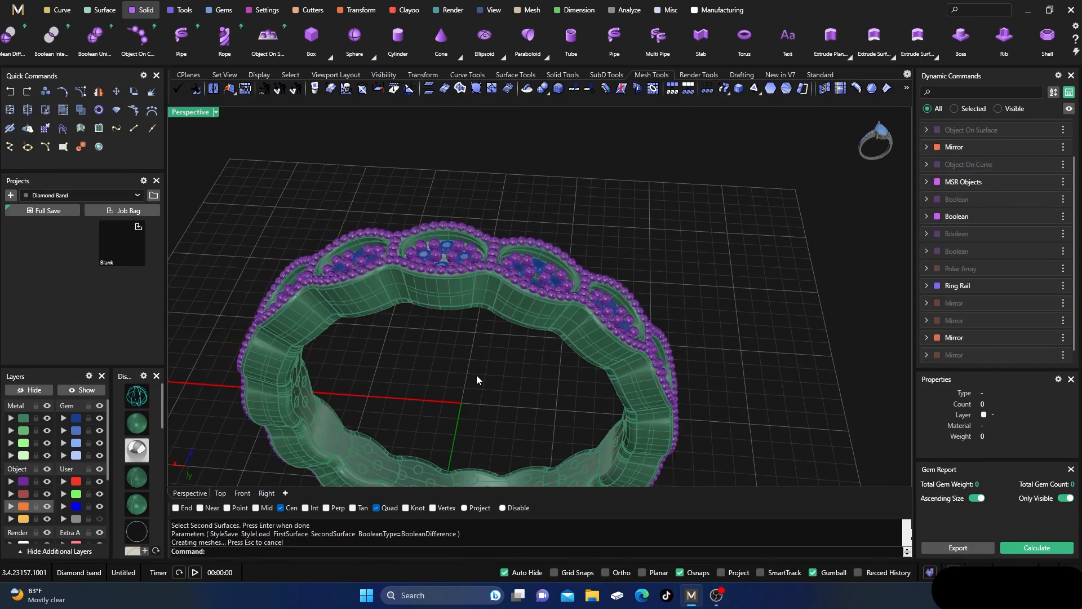
# - Move the uncut copy of the band to the User 04 layer, check that the drilled band is still selectable, and deselect it
pyautogui.scroll(-3, 477, 375)
pyautogui.moveTo(479, 376); pyautogui.dragTo(459, 330, button='right')
pyautogui.click(475, 307)
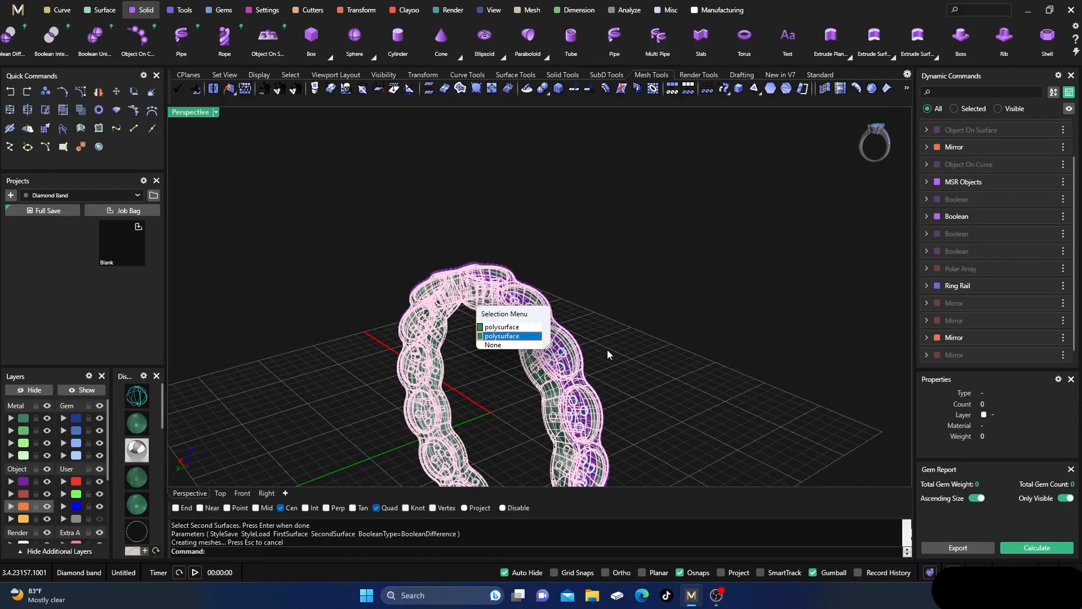
pyautogui.click(497, 328)
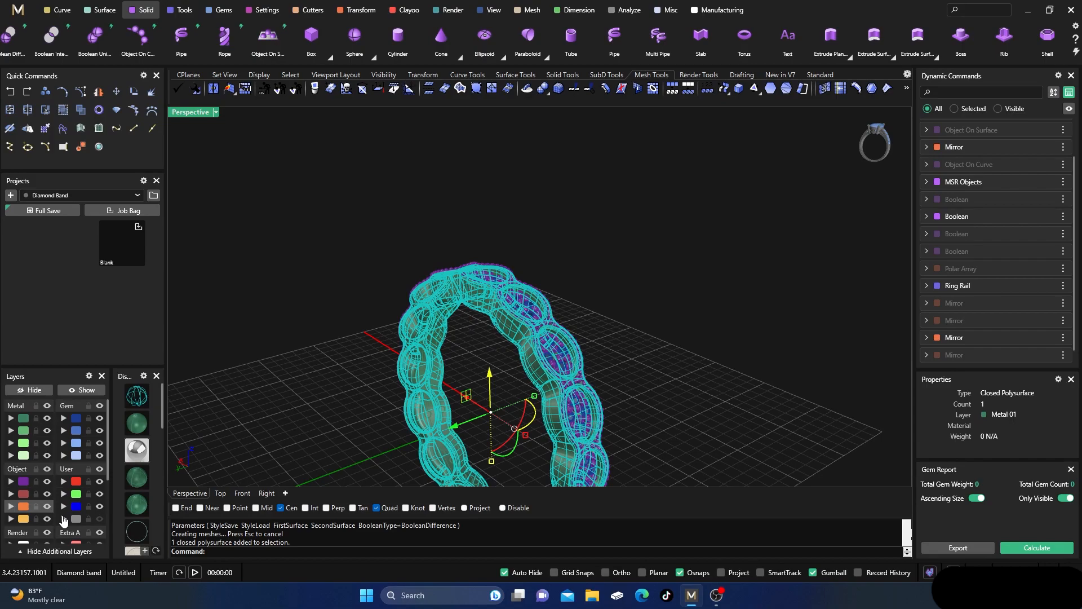
pyautogui.click(90, 504)
pyautogui.click(446, 335)
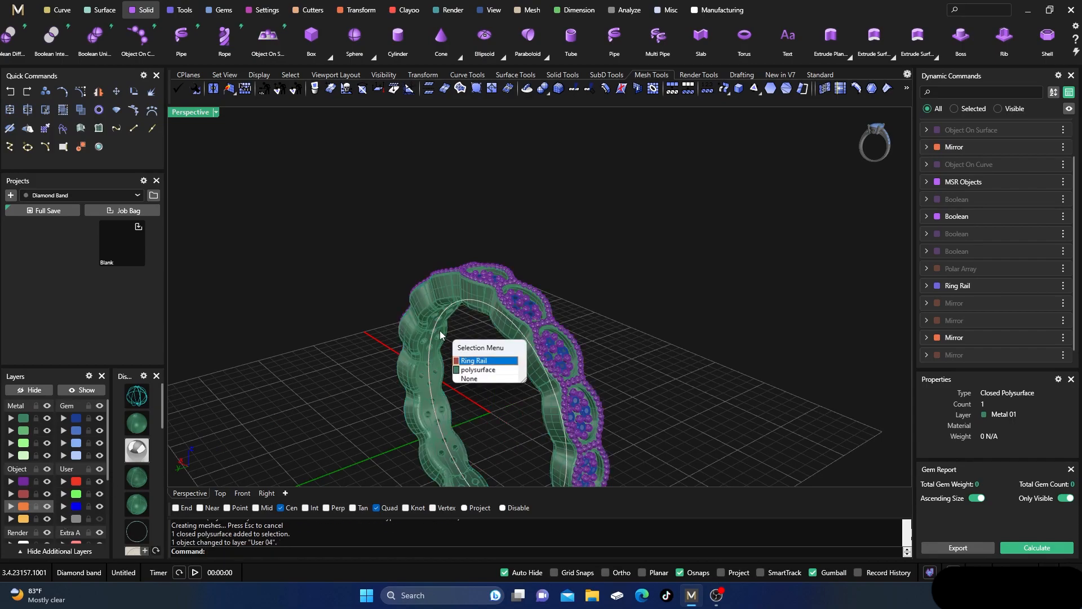
pyautogui.click(518, 378)
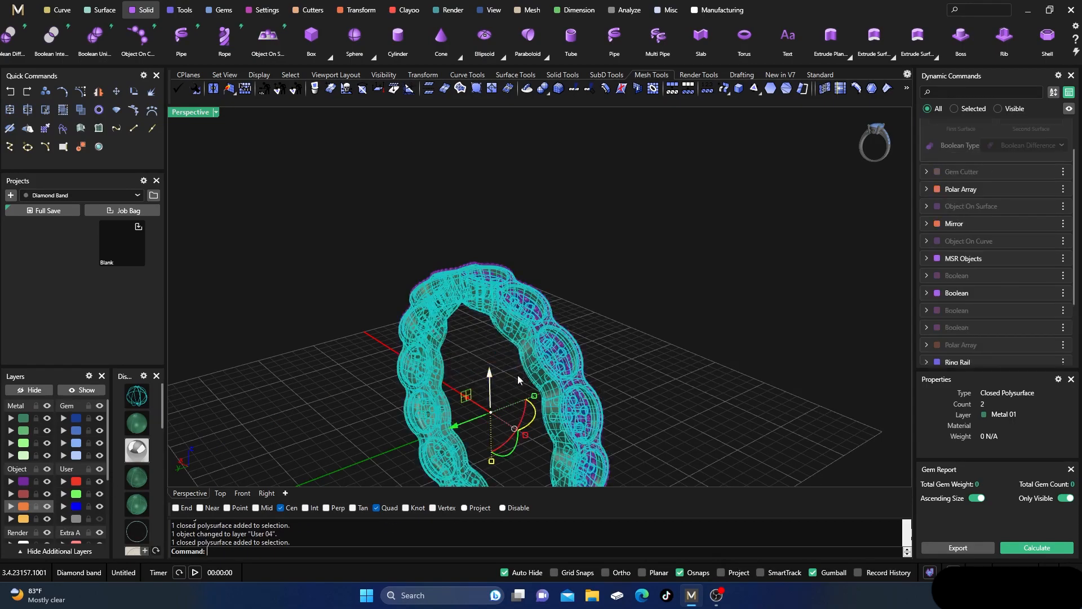
pyautogui.click(685, 314)
# - Bring the gem holes on the band's inner face into view and start Fillet Edge
pyautogui.moveTo(603, 309); pyautogui.dragTo(628, 322, button='right')
pyautogui.moveTo(515, 261); pyautogui.dragTo(519, 297, button='right')
pyautogui.scroll(5, 518, 297)
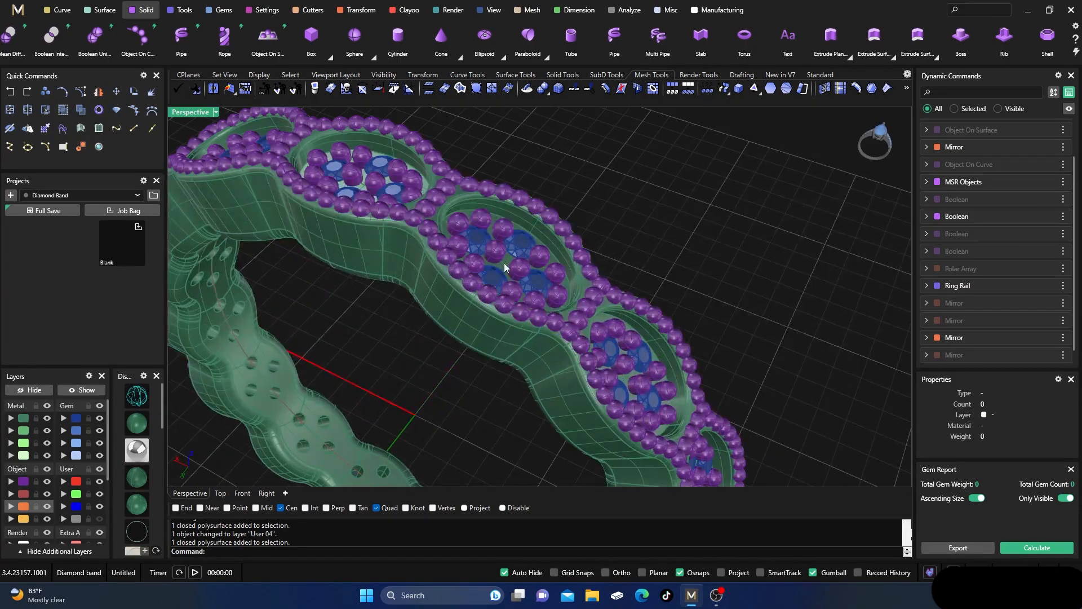
pyautogui.moveTo(495, 370); pyautogui.dragTo(493, 234, button='right')
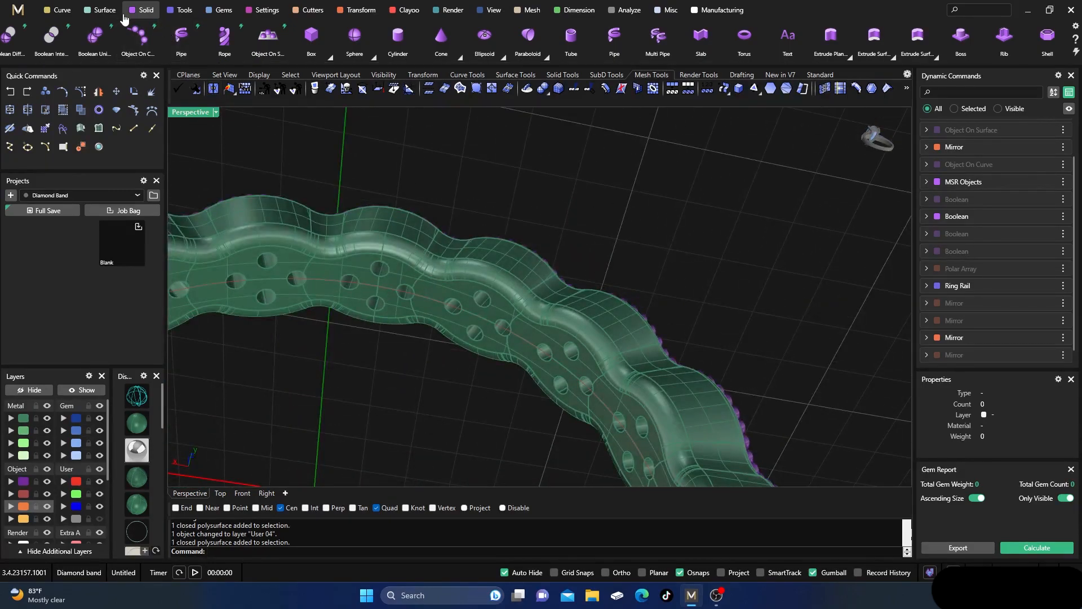
pyautogui.scroll(-4, 885, 56)
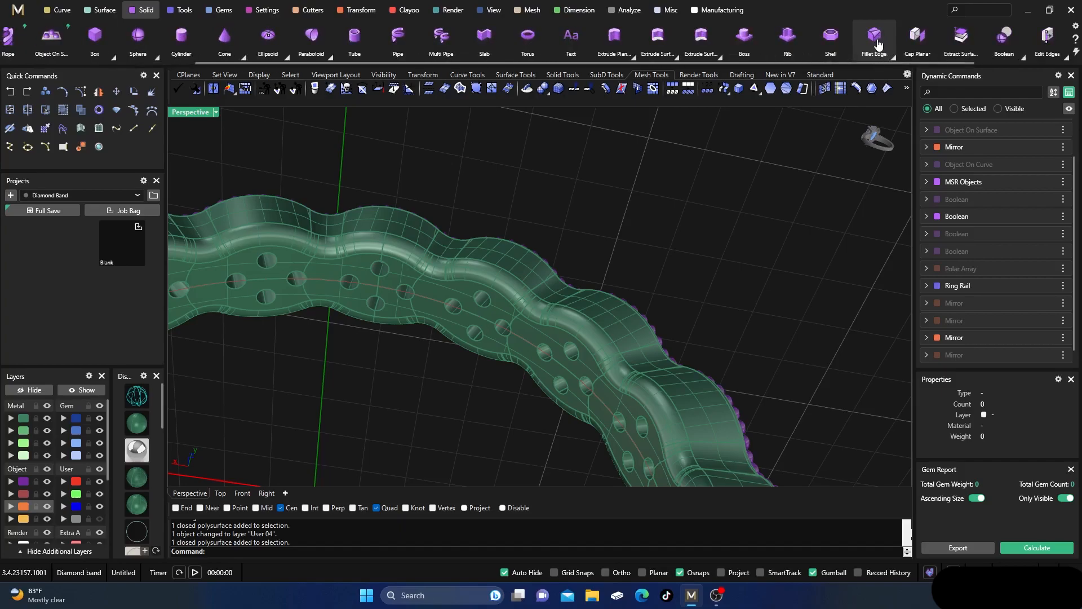
pyautogui.click(893, 55)
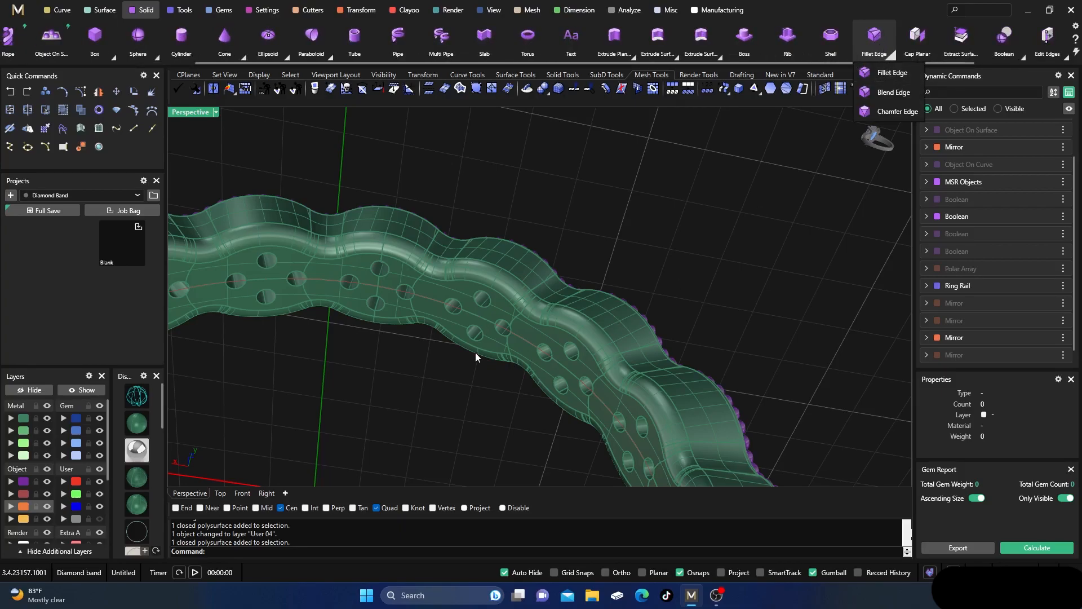
pyautogui.click(891, 72)
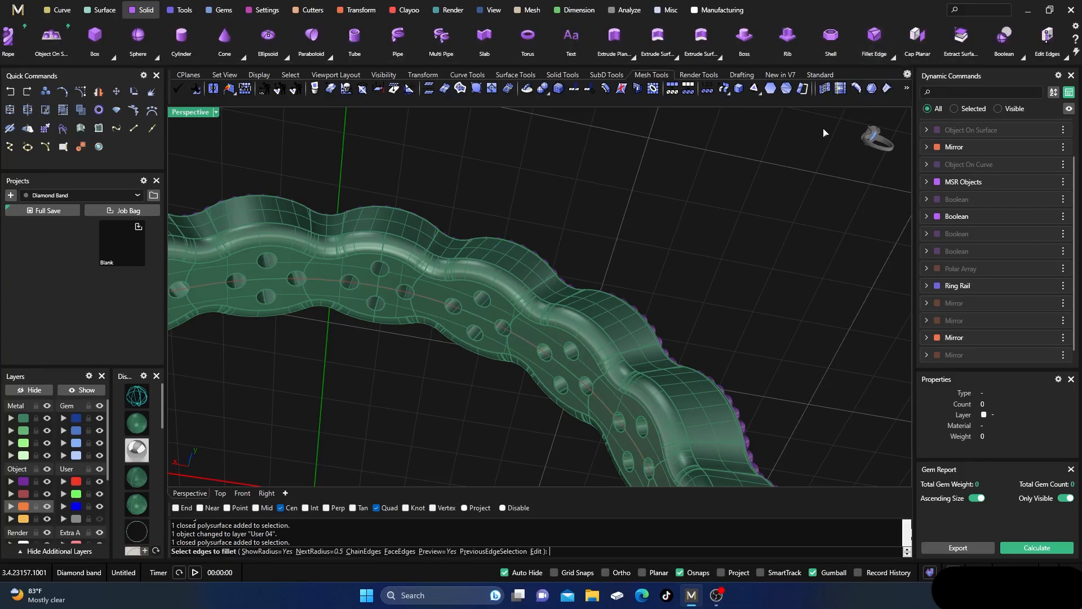
pyautogui.scroll(2, 407, 333)
pyautogui.click(408, 289)
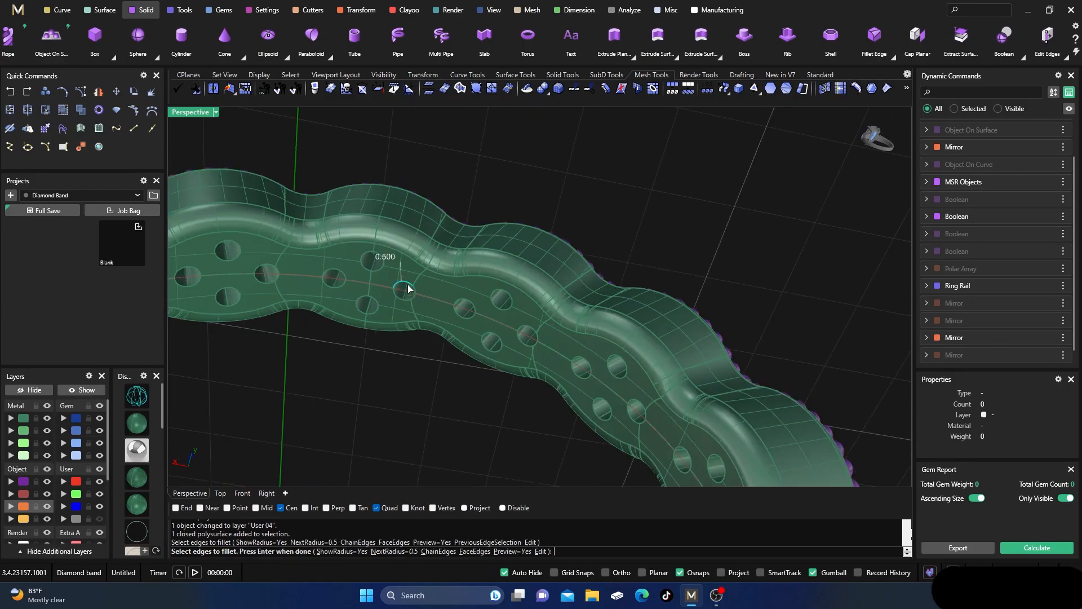
pyautogui.press('Escape')
pyautogui.rightClick(421, 358)
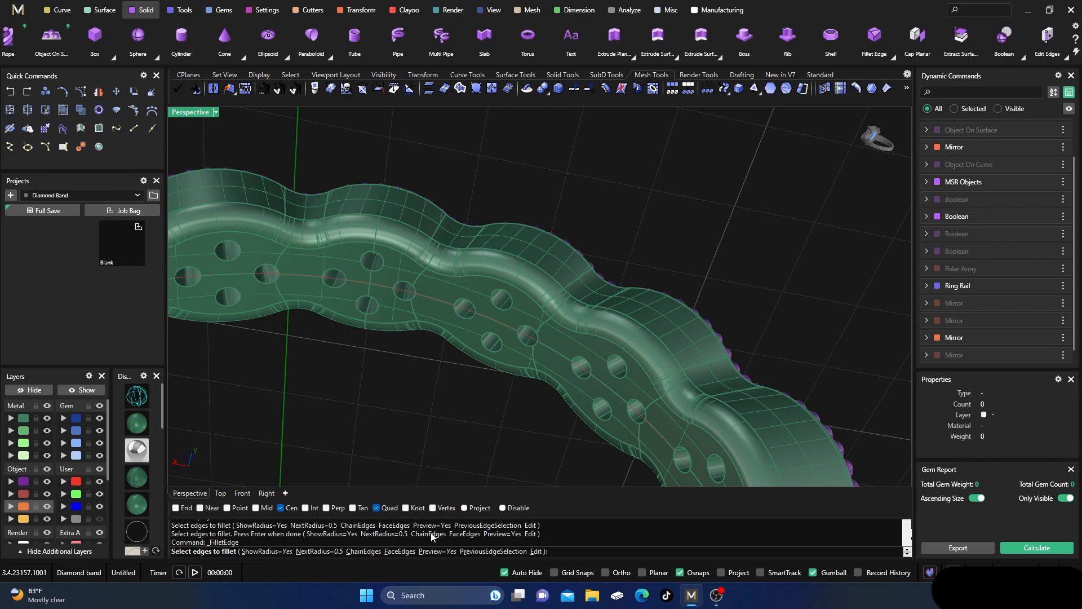
pyautogui.click(363, 550)
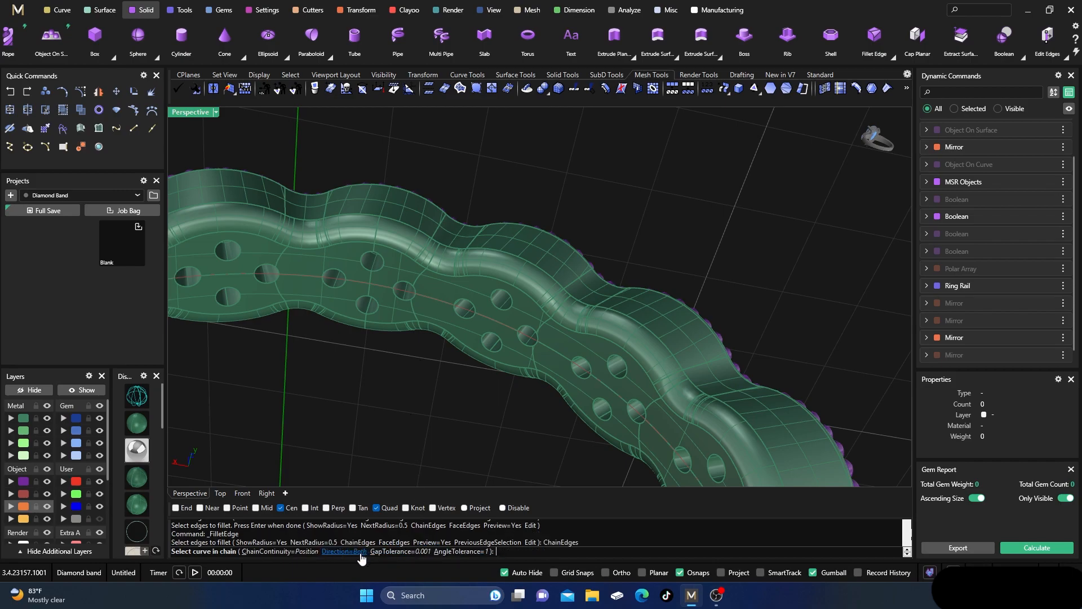
pyautogui.click(408, 288)
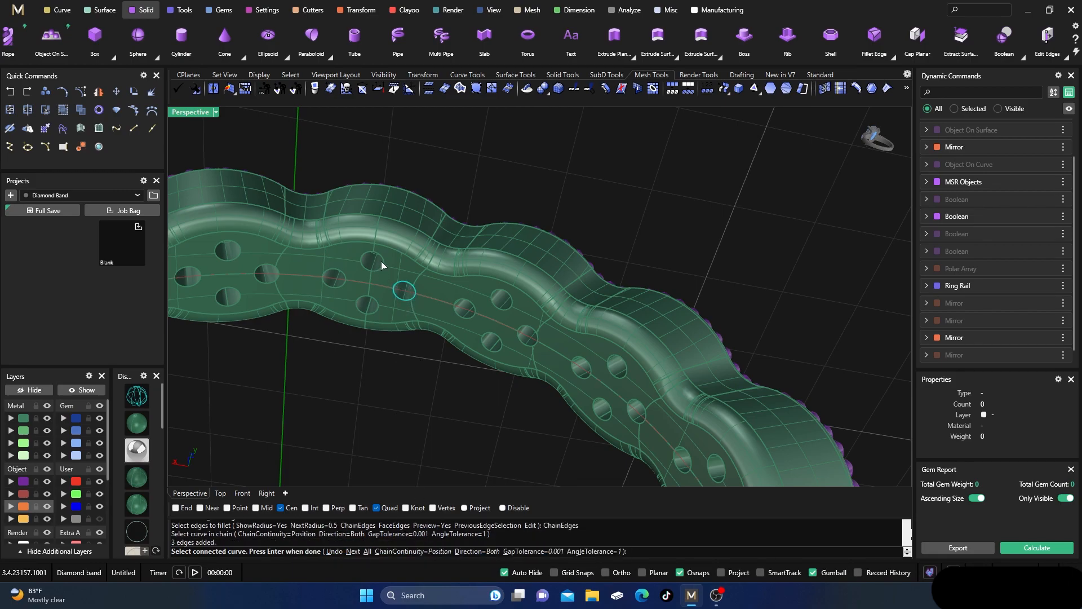
pyautogui.press('Escape')
# - Restart Fillet Edge and select every edge segment around one hole of a four-hole cluster on the band's inner face
pyautogui.rightClick(411, 380)
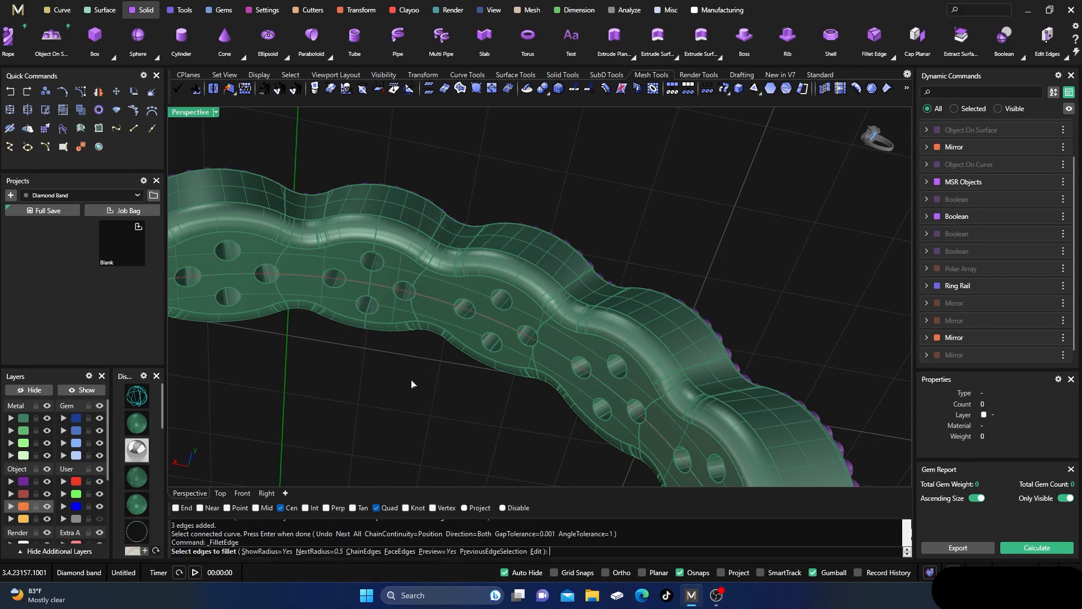
pyautogui.click(410, 285)
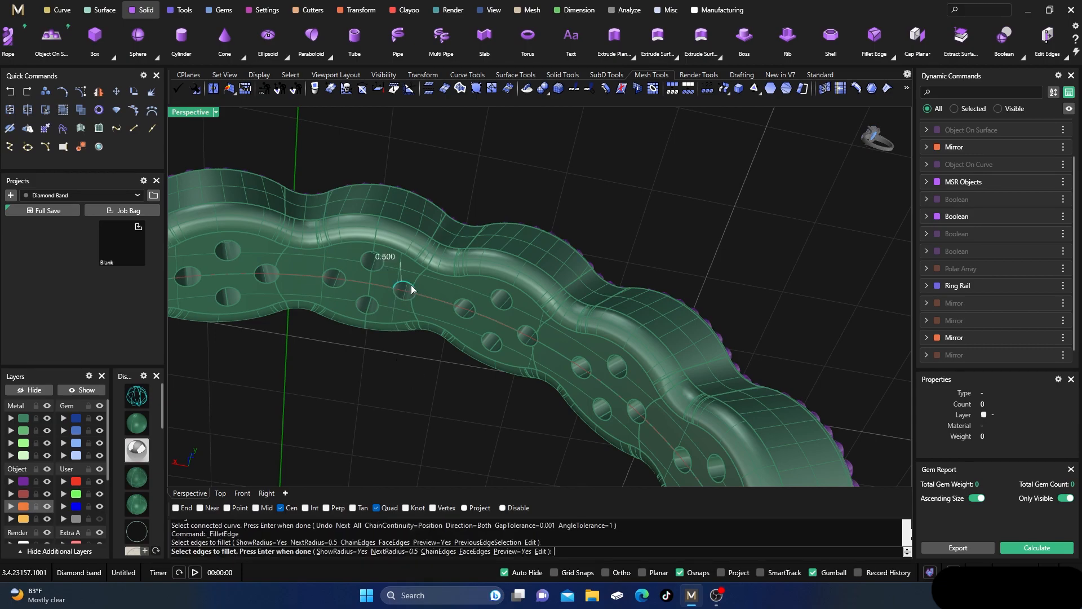
pyautogui.click(415, 297)
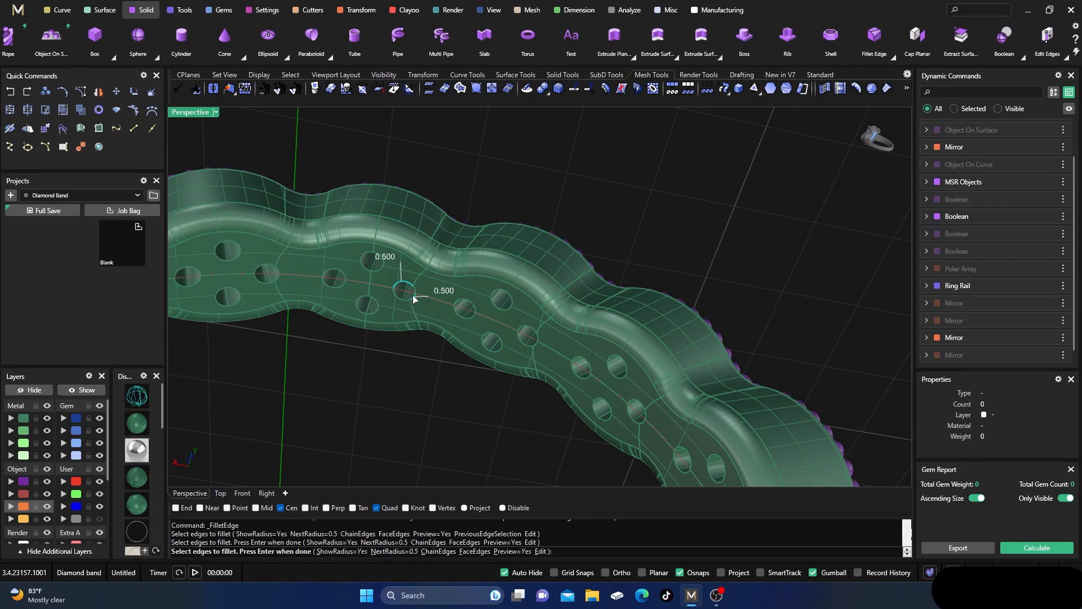
pyautogui.scroll(4, 413, 290)
pyautogui.click(420, 294)
pyautogui.click(387, 305)
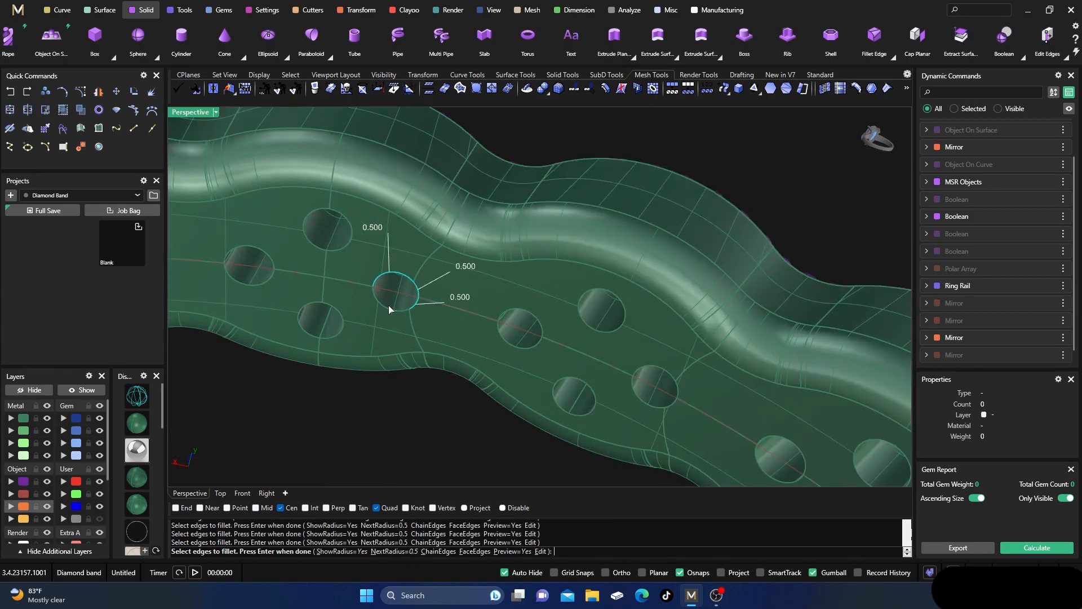
# - Add the edges of the cluster's other three holes to the fillet selection and accept it
pyautogui.click(330, 216)
pyautogui.click(329, 215)
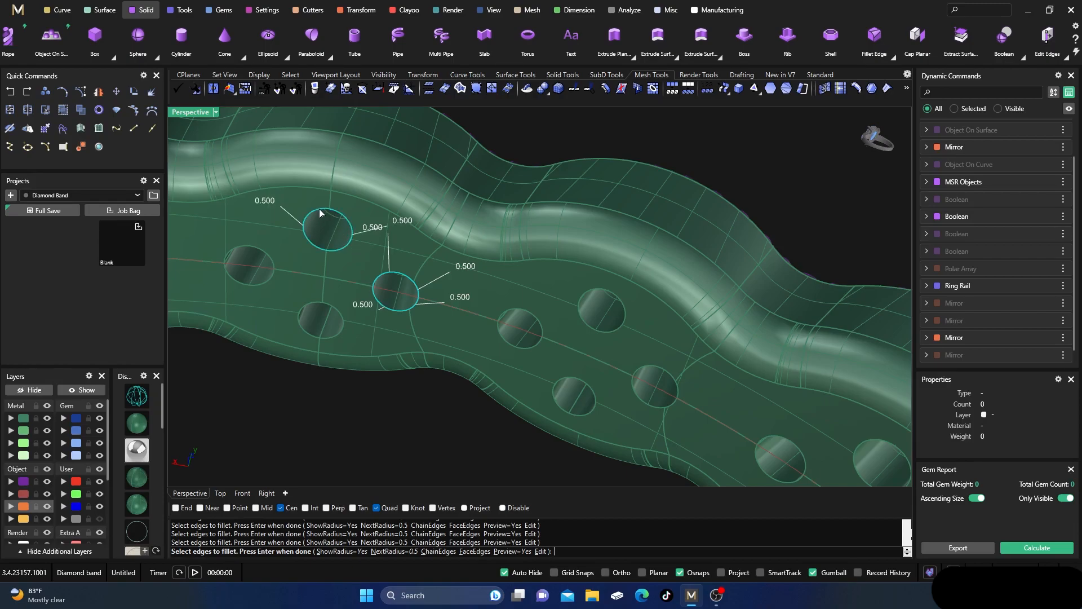
pyautogui.click(257, 248)
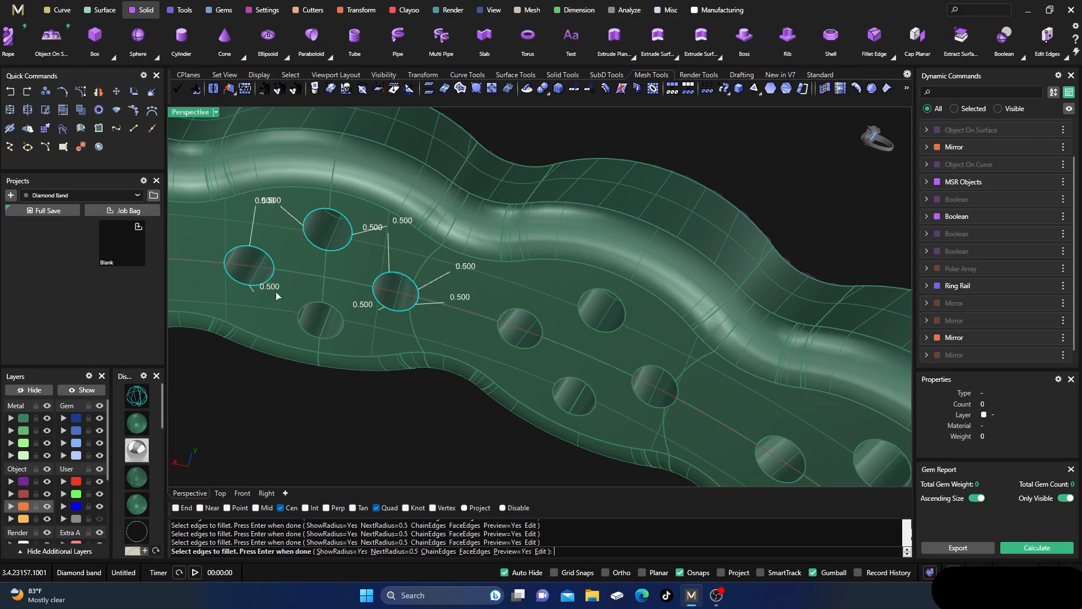
pyautogui.click(318, 305)
pyautogui.click(340, 330)
pyautogui.rightClick(389, 417)
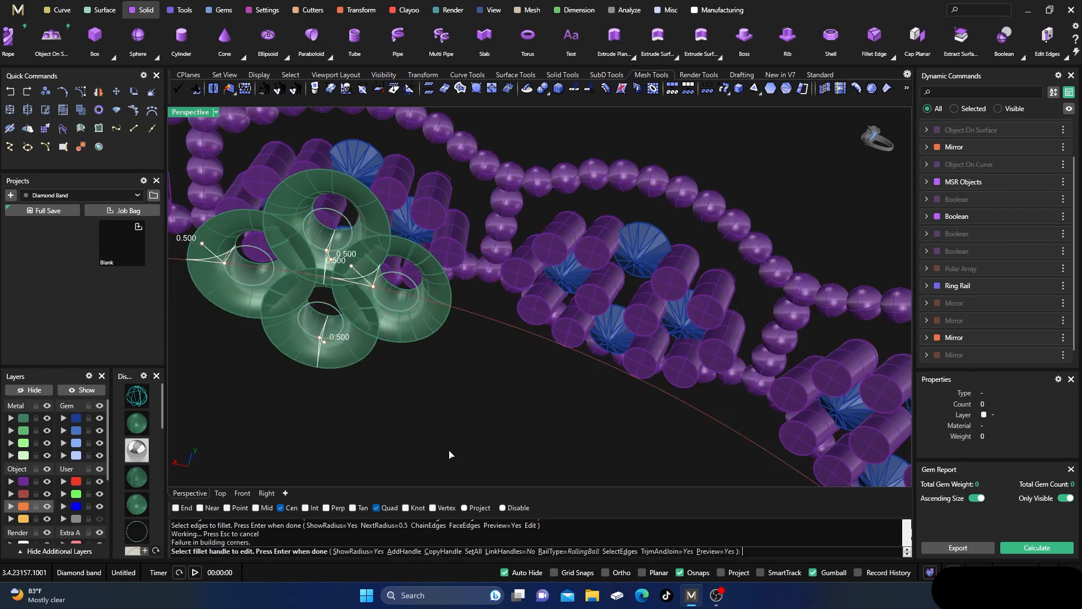
# - Set the radius of all fillet handles to 0.1 and apply the fillets to the four holes
pyautogui.click(472, 551)
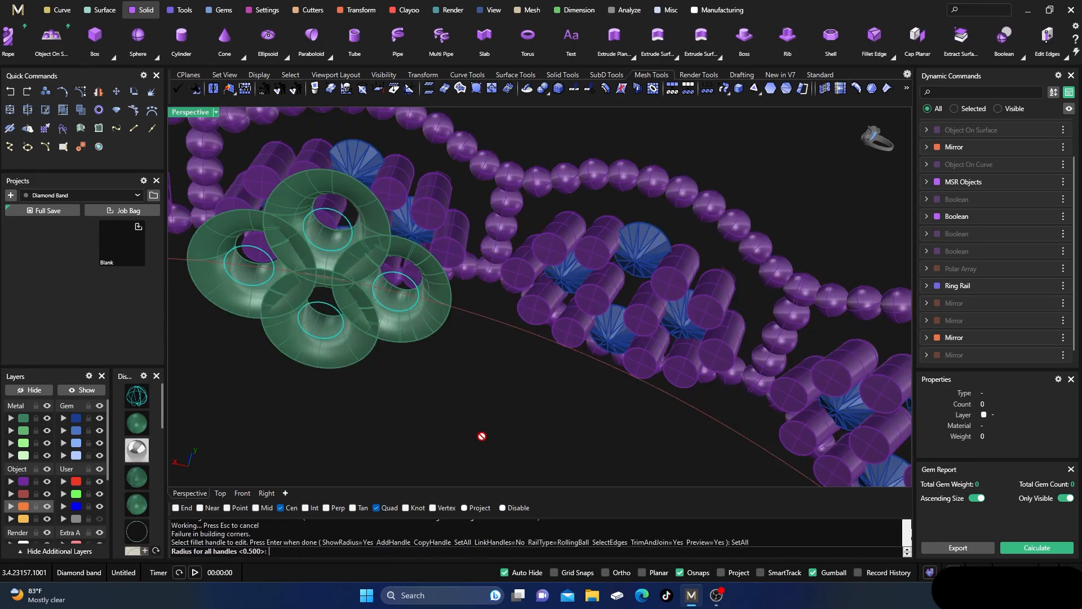
pyautogui.write('.1')
pyautogui.press('Return')
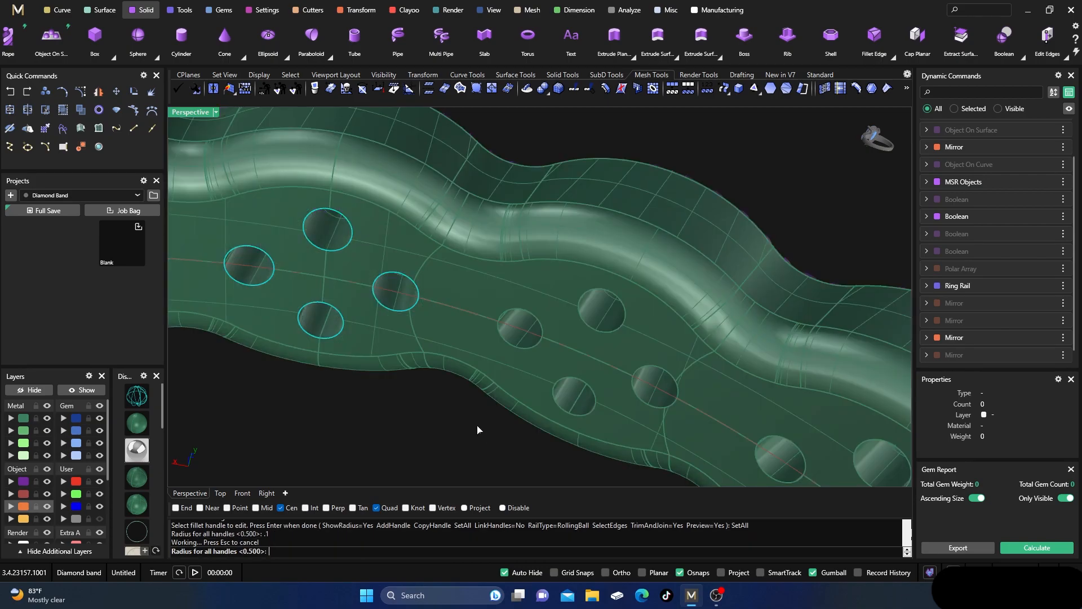
pyautogui.press('Return')
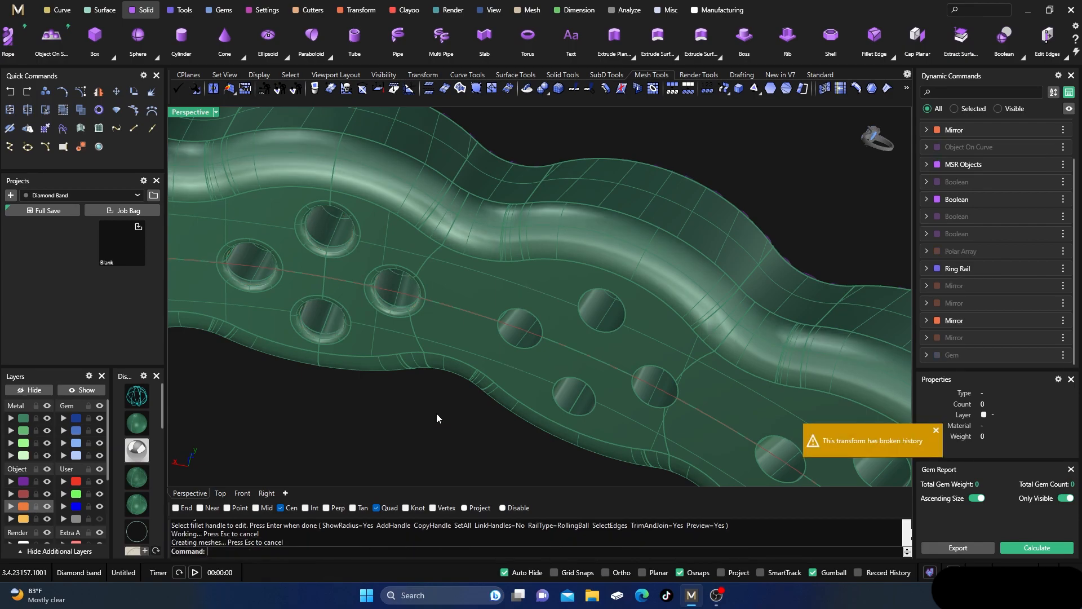
# - Check that the filleted band can be selected as a single object and deselect it
pyautogui.click(483, 323)
pyautogui.click(513, 357)
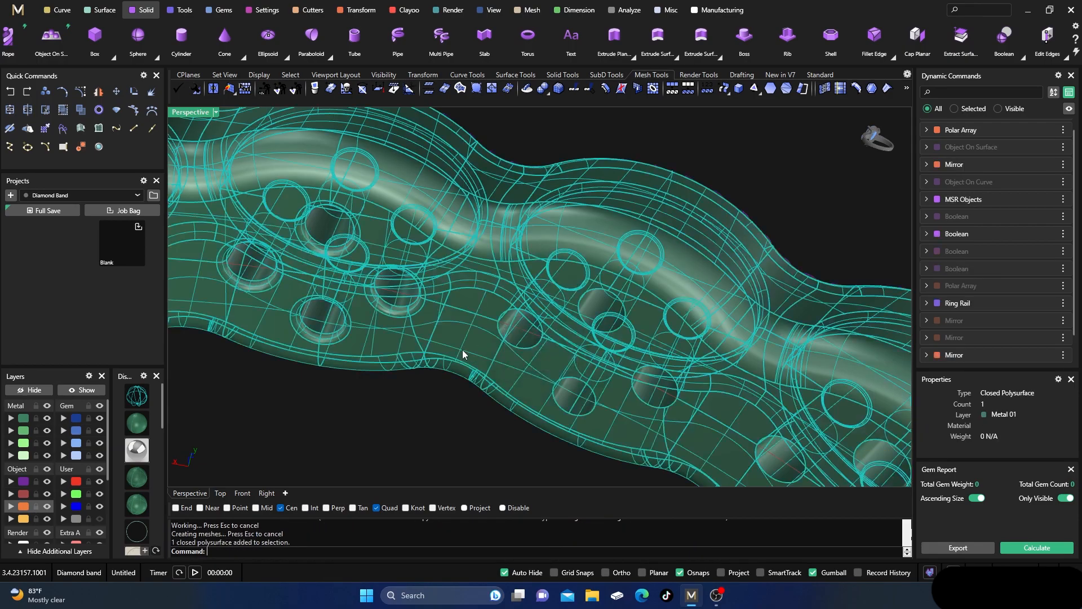
pyautogui.press('Escape')
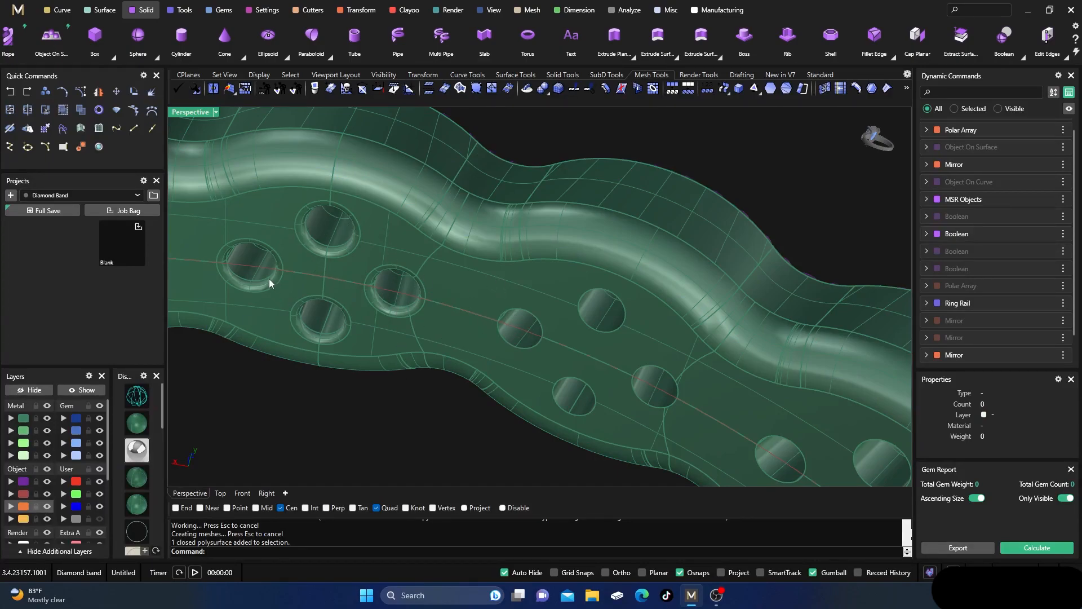
# - Switch the perspective view to the rendered metal display mode and examine the whole ring
pyautogui.scroll(-14, 495, 287)
pyautogui.moveTo(551, 248); pyautogui.dragTo(509, 294, button='right')
pyautogui.scroll(5, 508, 294)
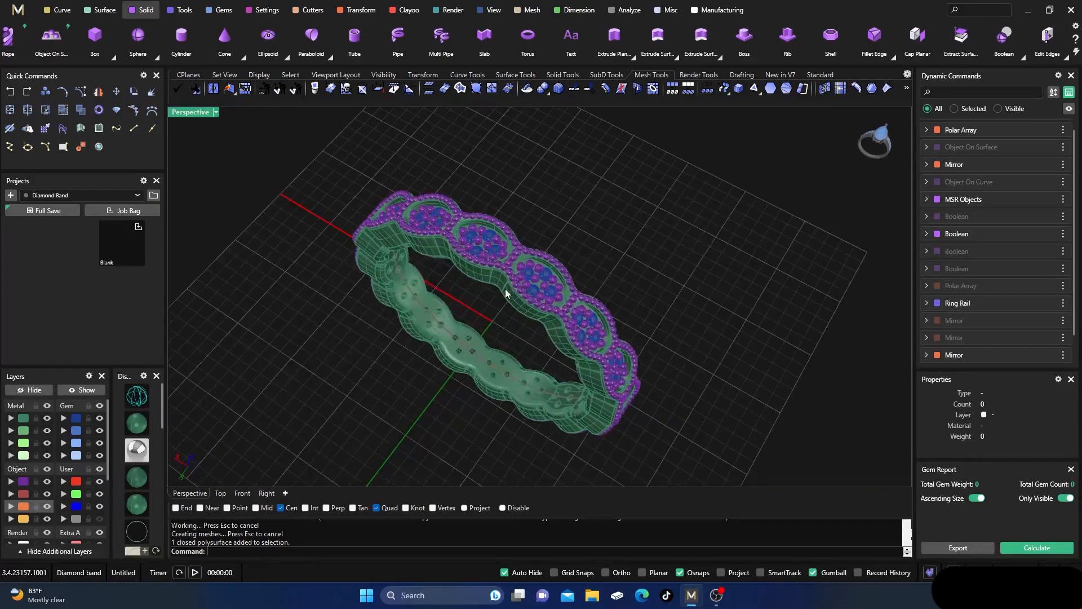
pyautogui.click(129, 446)
pyautogui.scroll(4, 442, 292)
pyautogui.moveTo(442, 302)
pyautogui.mouseDown(button='right')
pyautogui.moveTo(462, 330)
pyautogui.moveTo(437, 392)
pyautogui.moveTo(469, 366)
pyautogui.moveTo(477, 377)
pyautogui.mouseUp(button='right')
pyautogui.scroll(-4, 437, 390)
# - Hide the dark red Object layer and examine the rendered band's drilled inner side
pyautogui.click(48, 494)
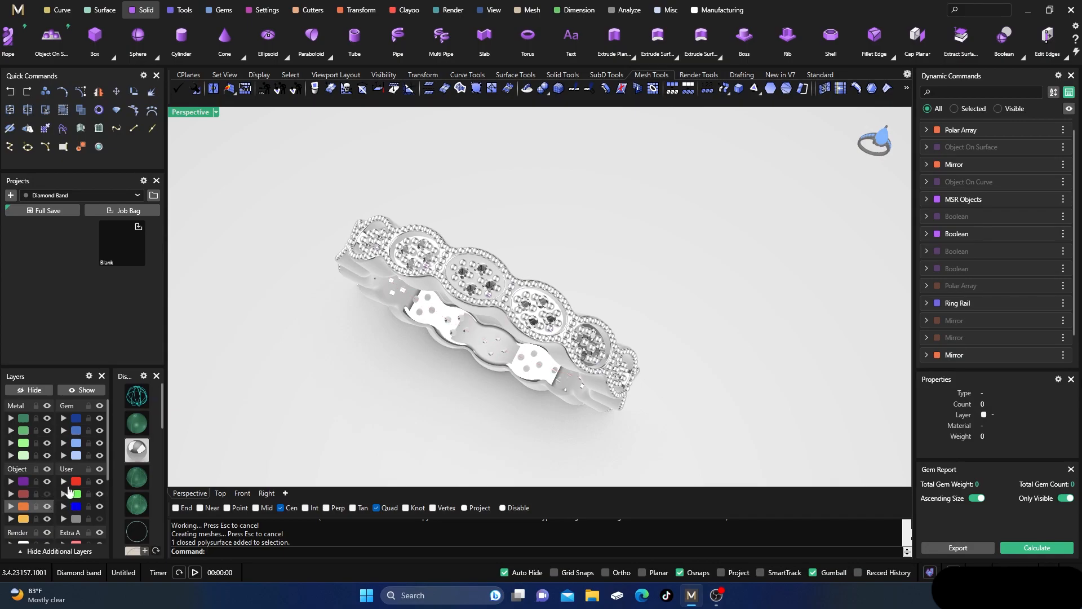
pyautogui.moveTo(452, 373); pyautogui.dragTo(510, 394, button='right')
pyautogui.scroll(-6, 455, 316)
pyautogui.scroll(5, 502, 363)
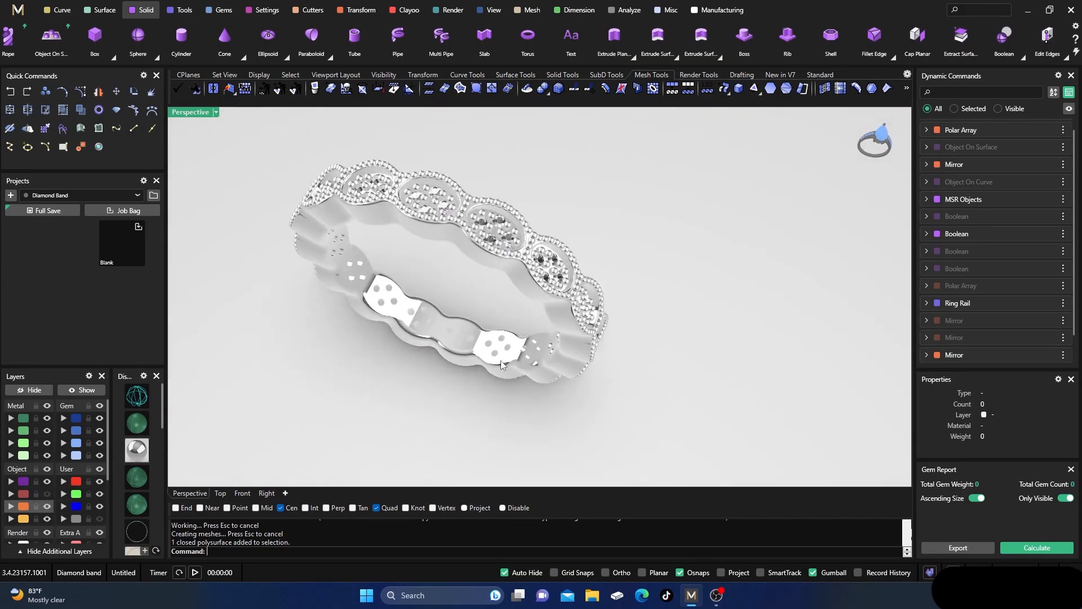